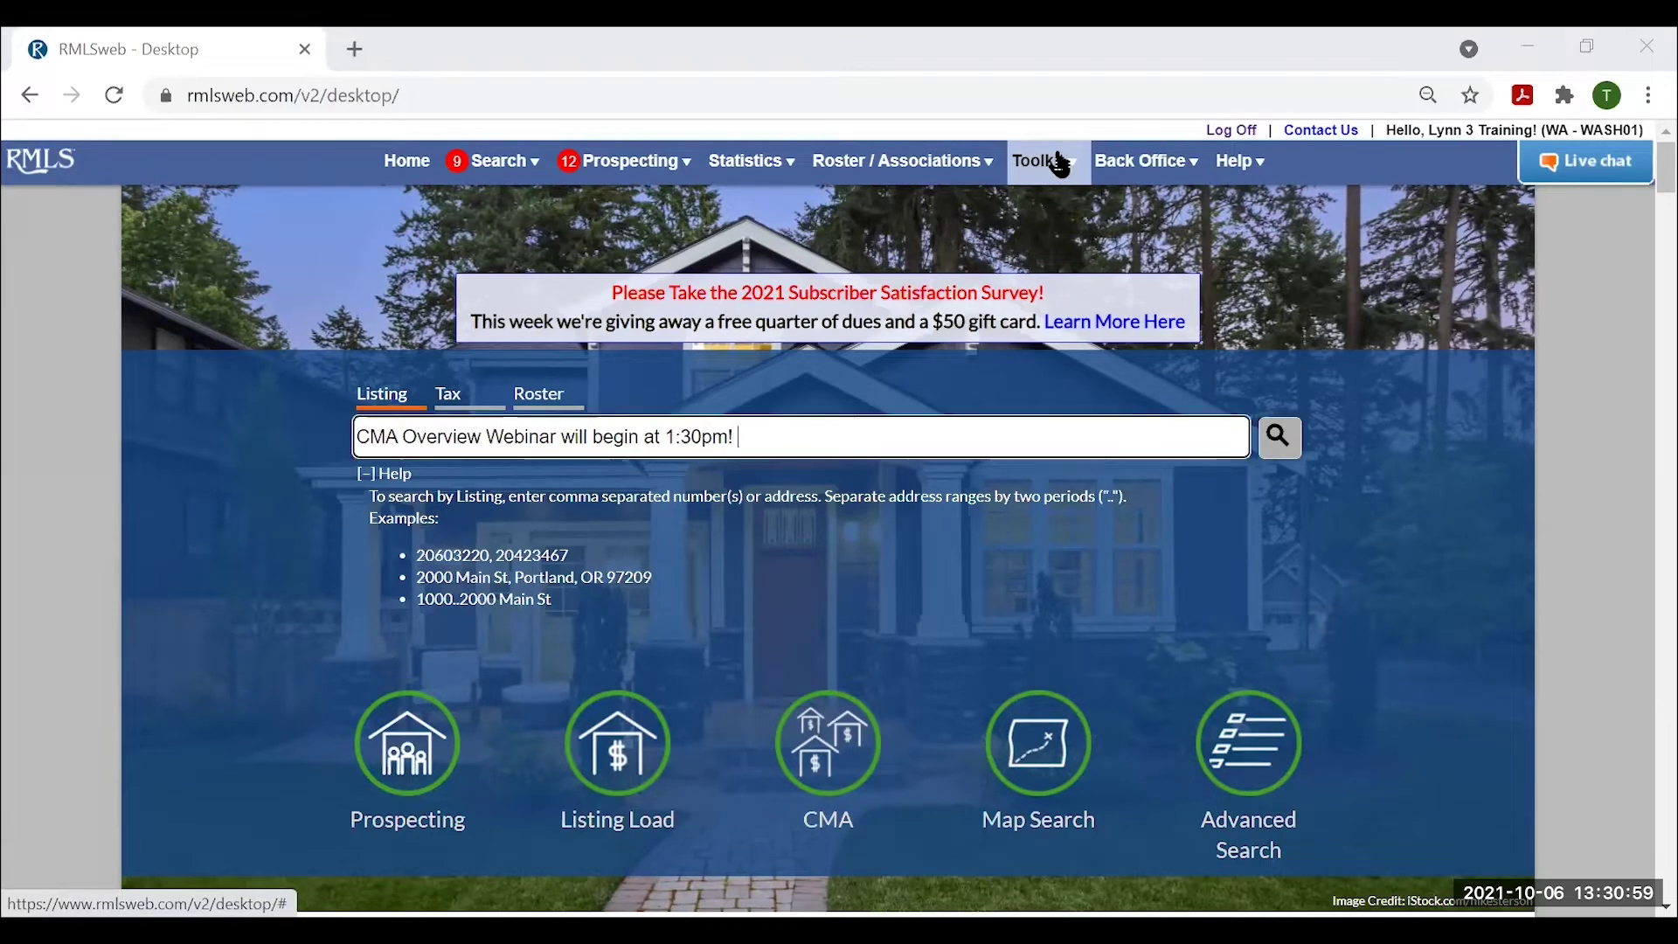
Open User Preferences from the Toolkit menu to view My Account Information.
left_click(1060, 163)
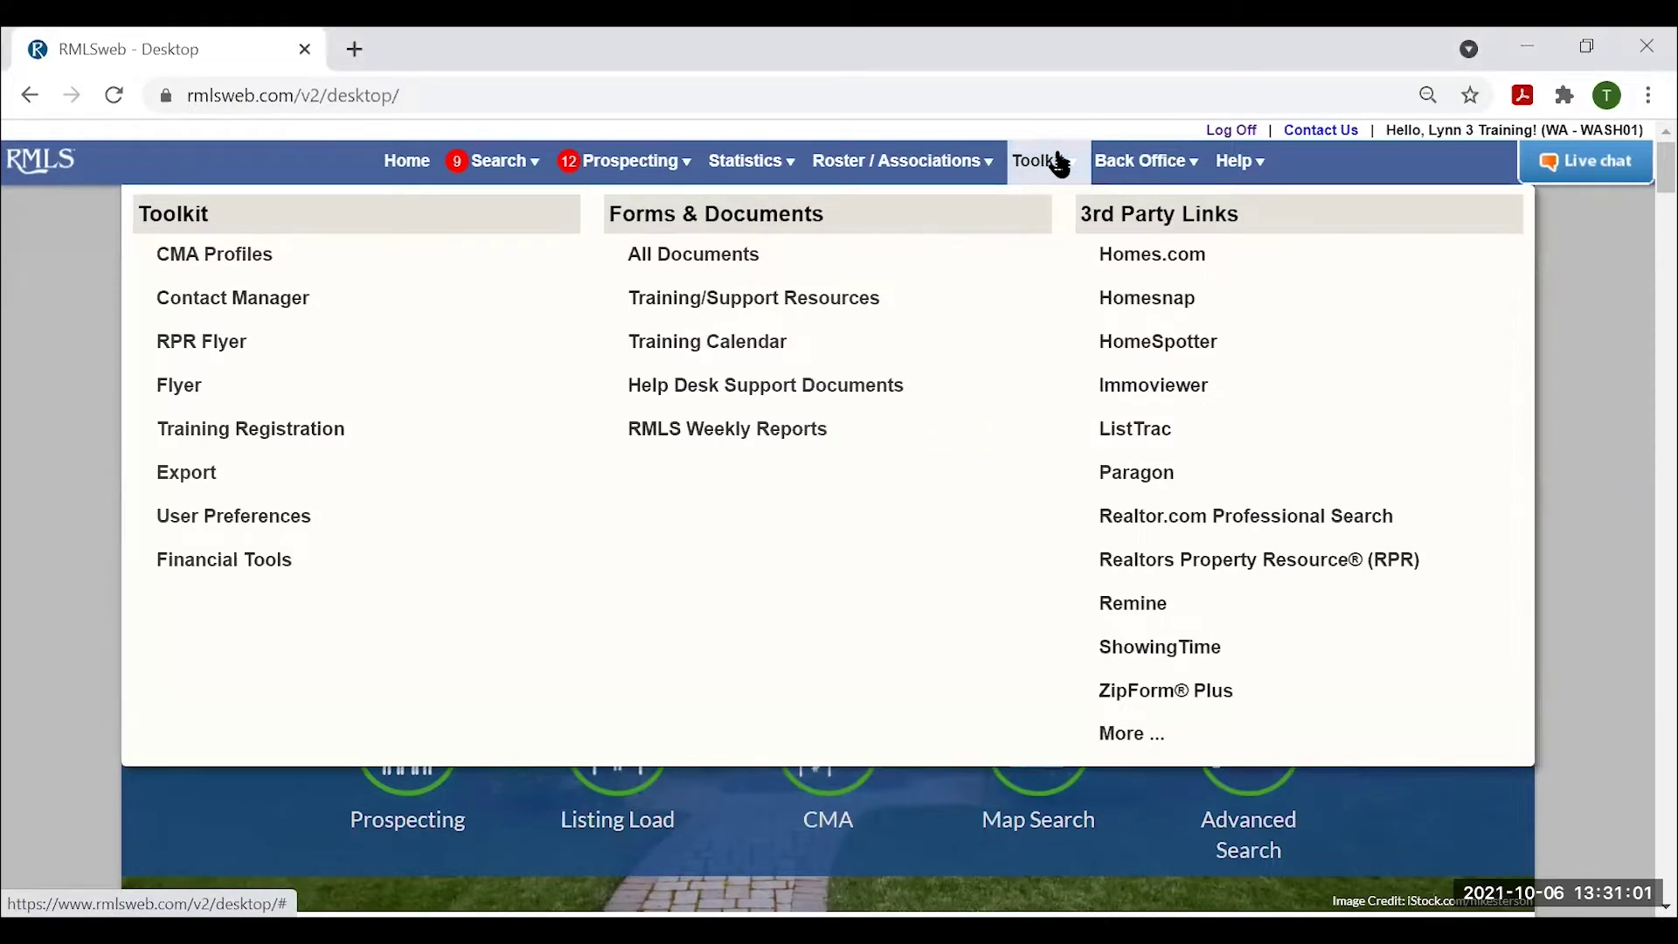
left_click(218, 517)
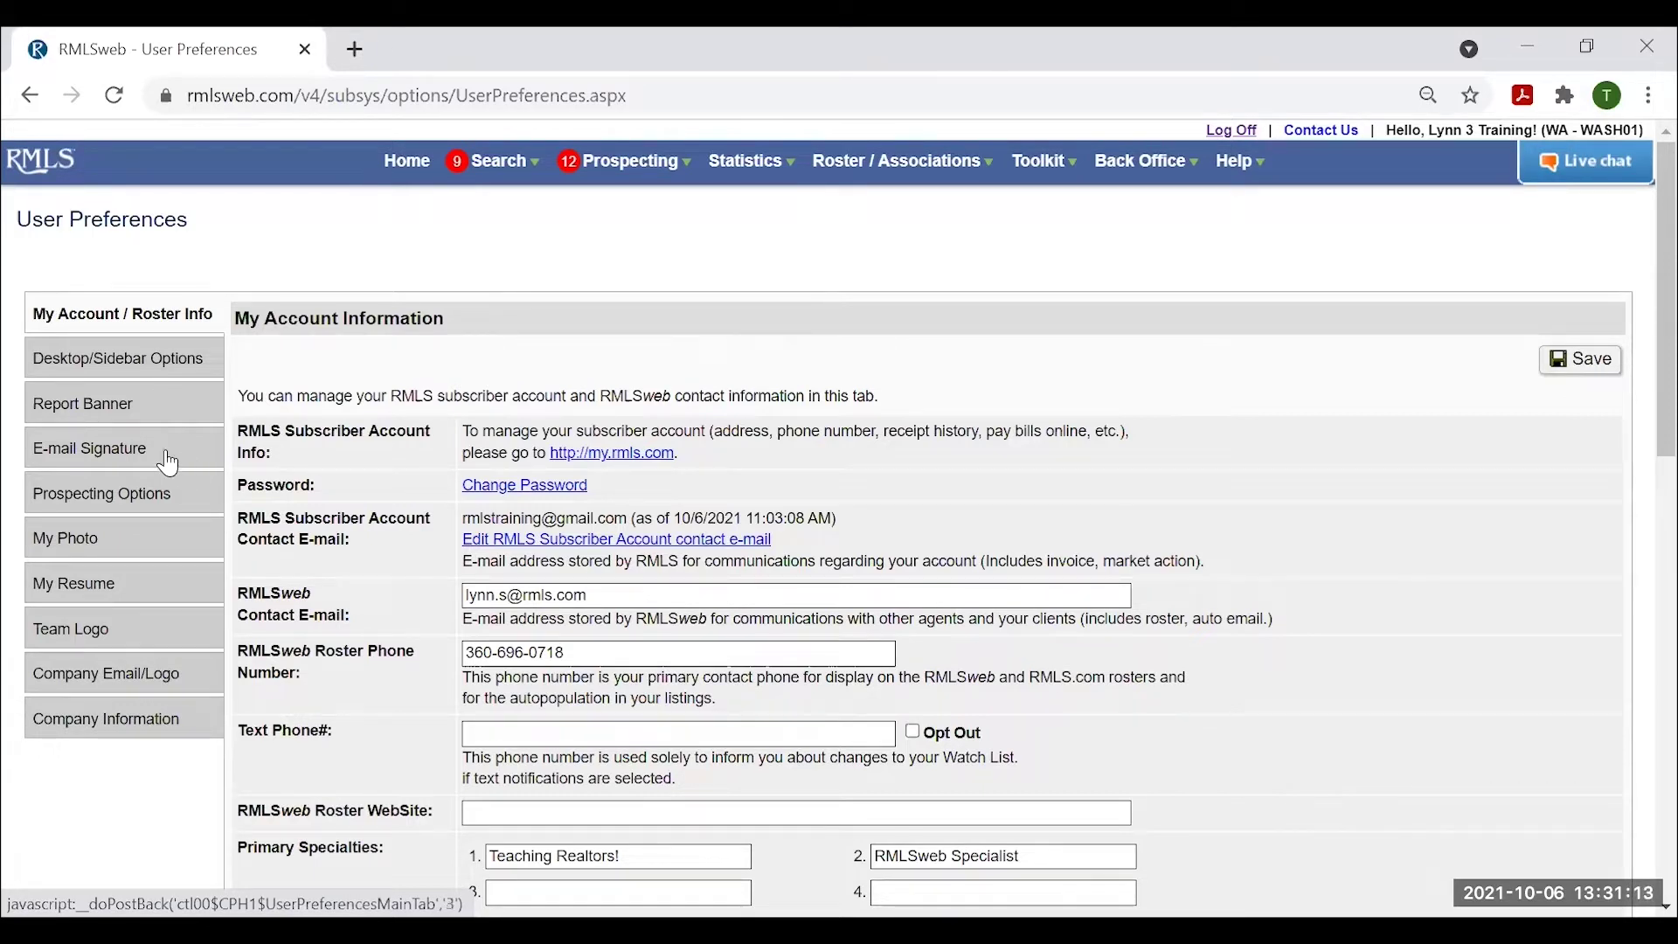
Show the Report Banner settings and review the preview's name, contact details and website links.
left_click(94, 407)
scroll(1057, 568, "down", 3)
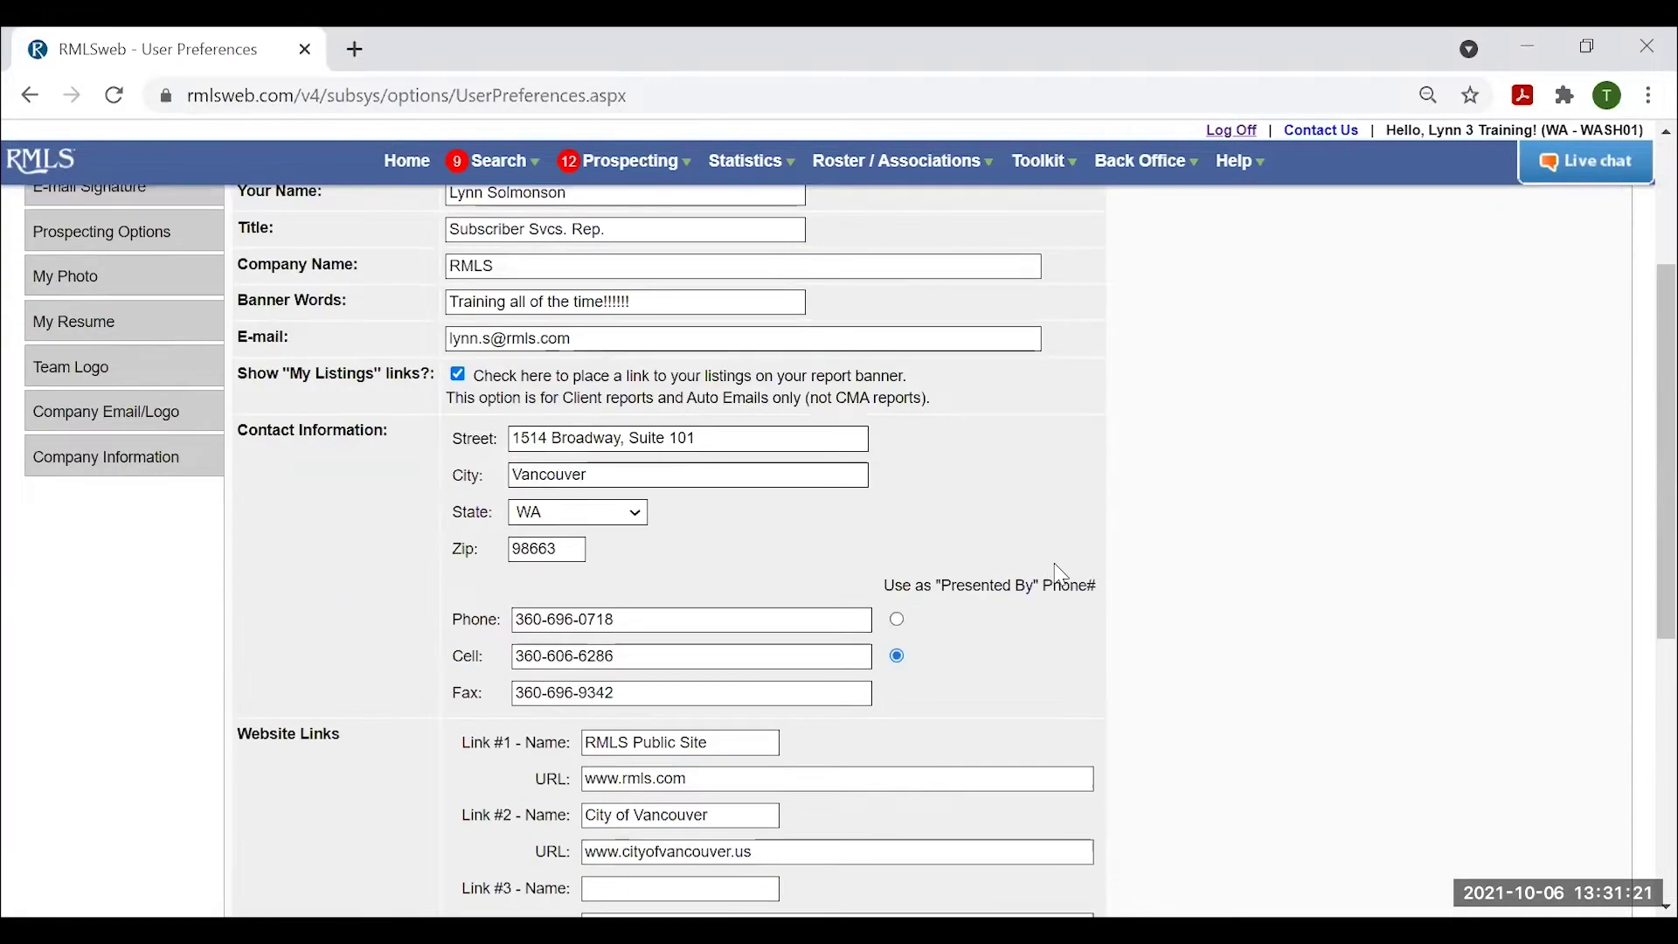
scroll(1137, 712, "down", 6)
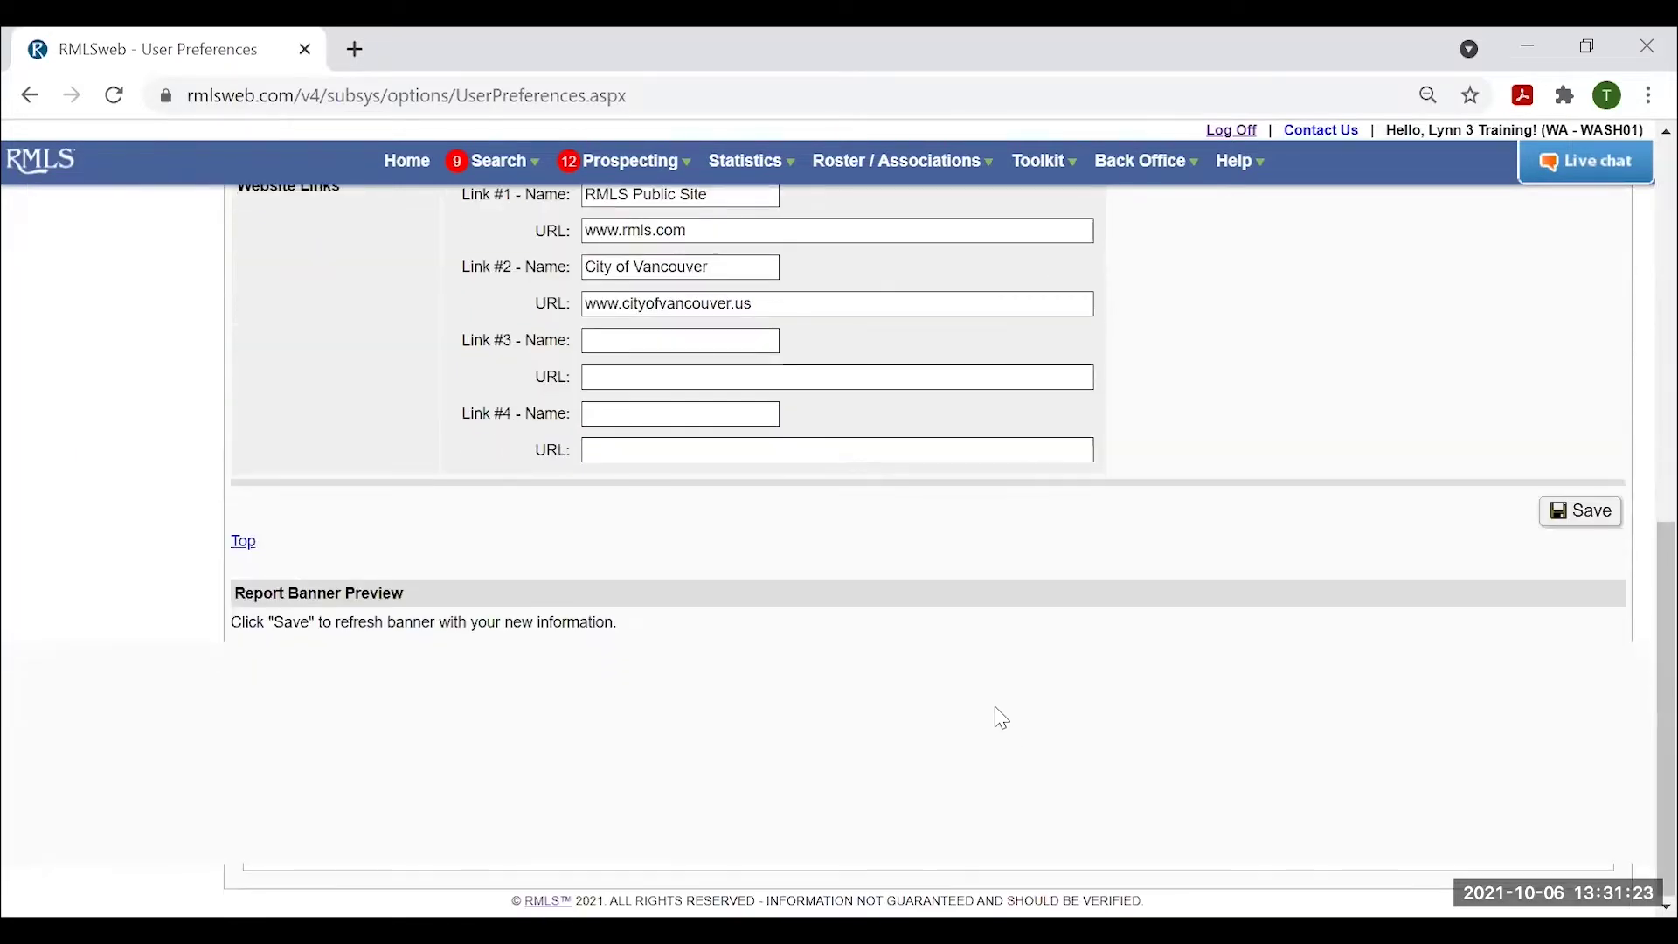
scroll(997, 709, "up", 1)
scroll(993, 695, "down", 1)
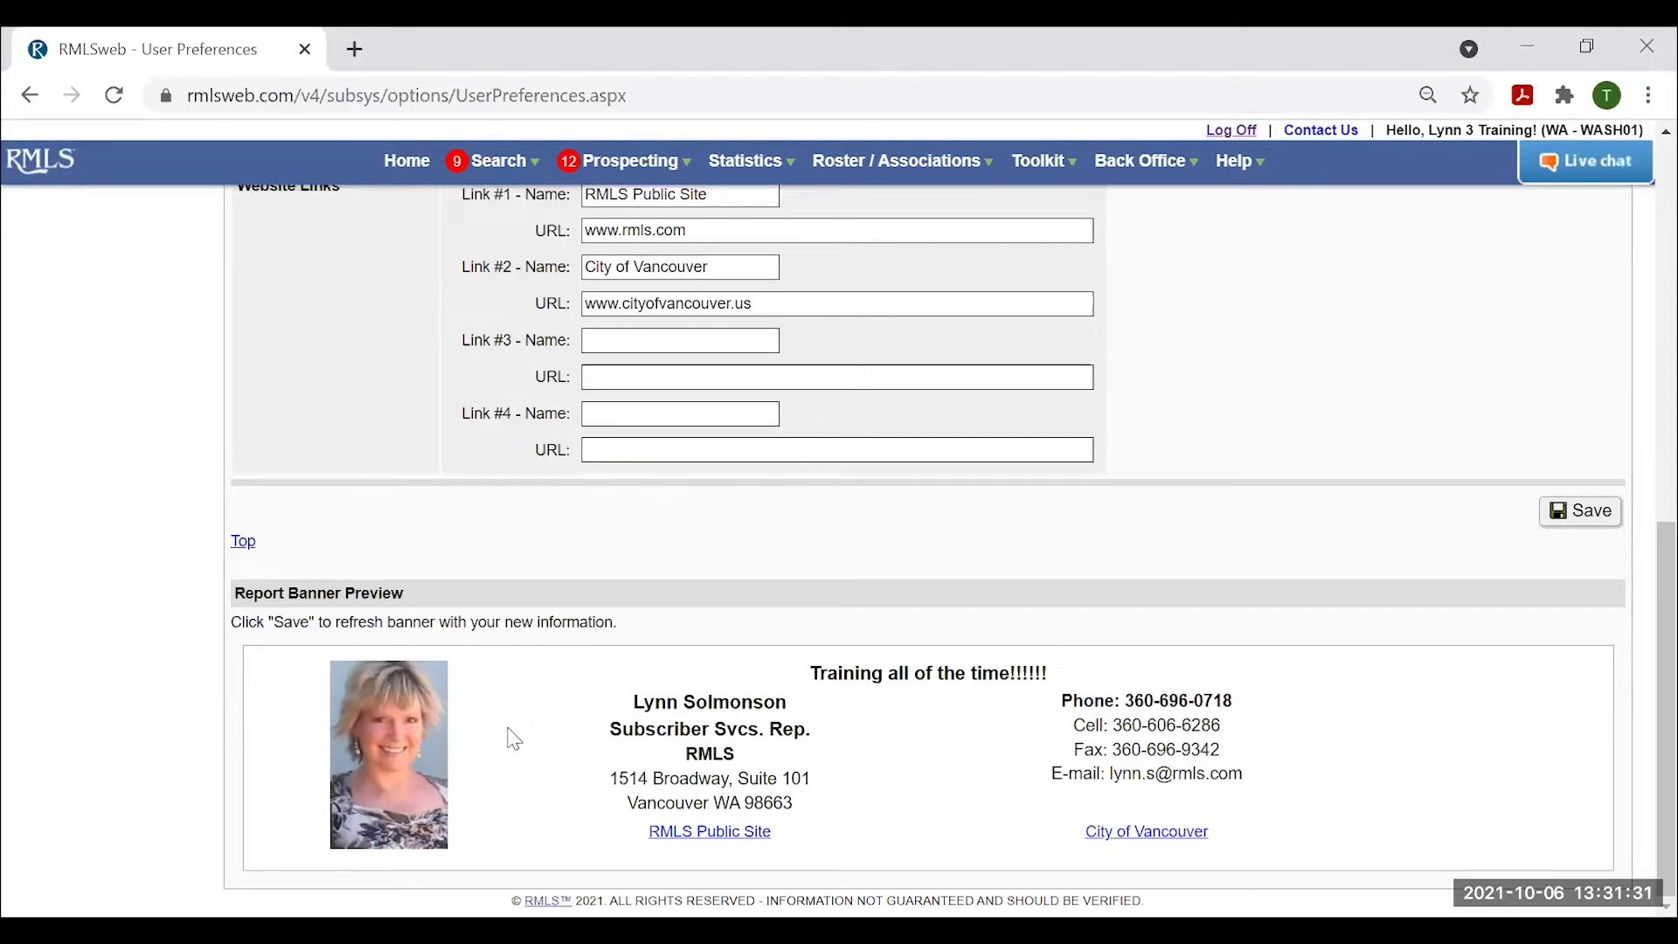
scroll(670, 801, "up", 8)
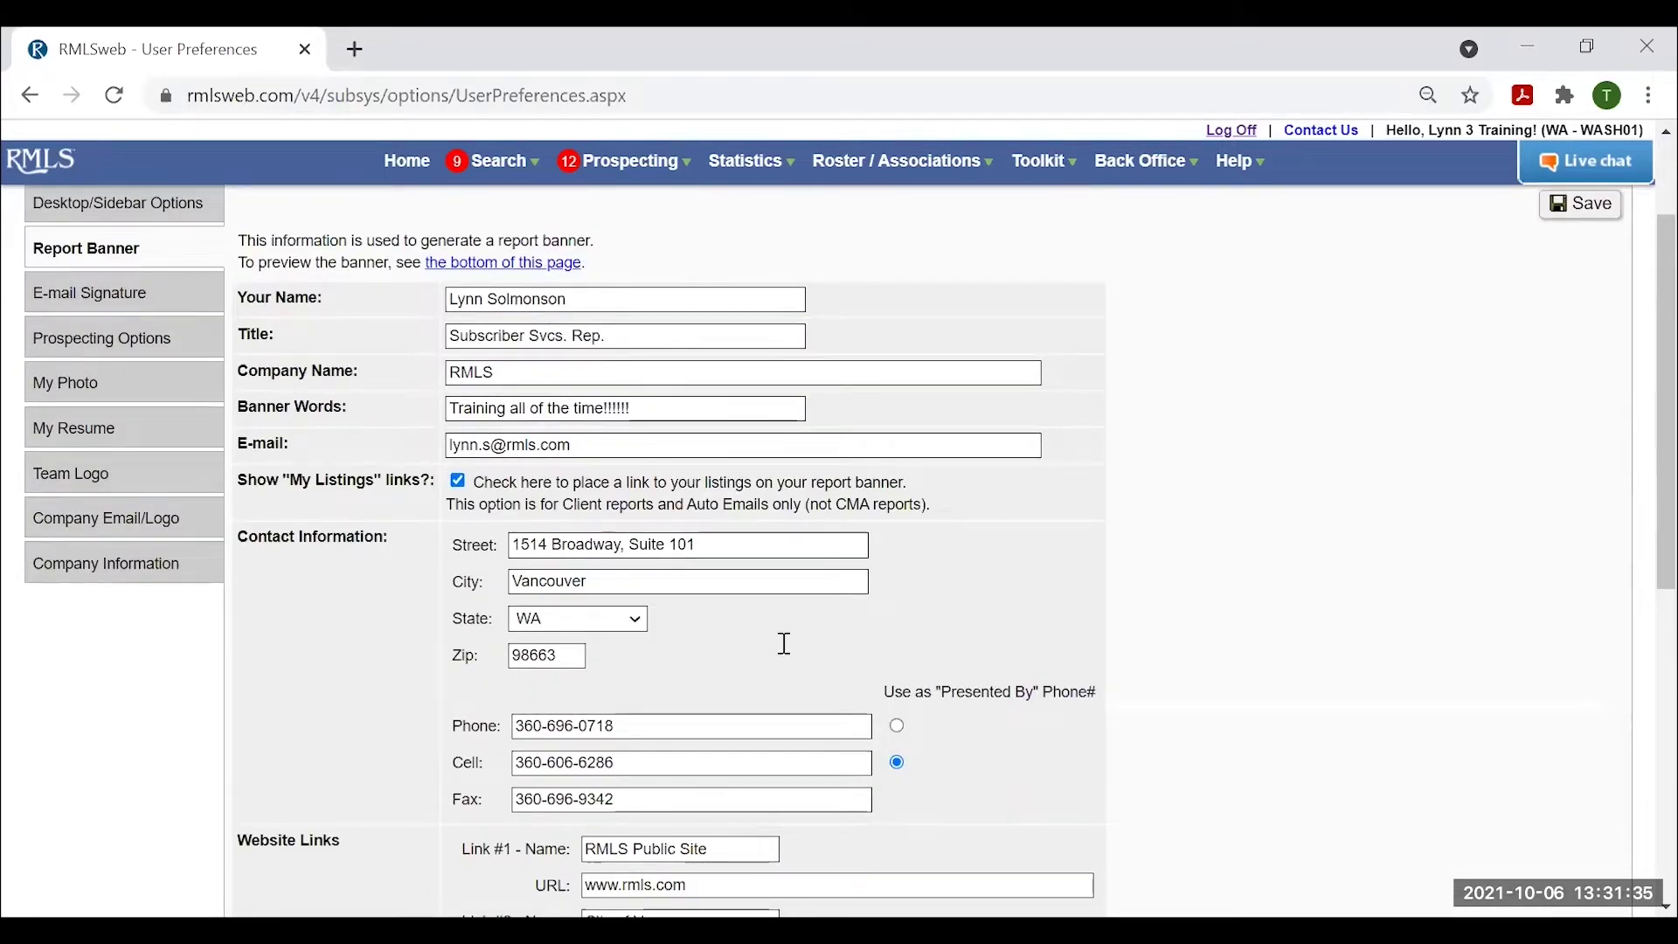
scroll(1017, 699, "up", 2)
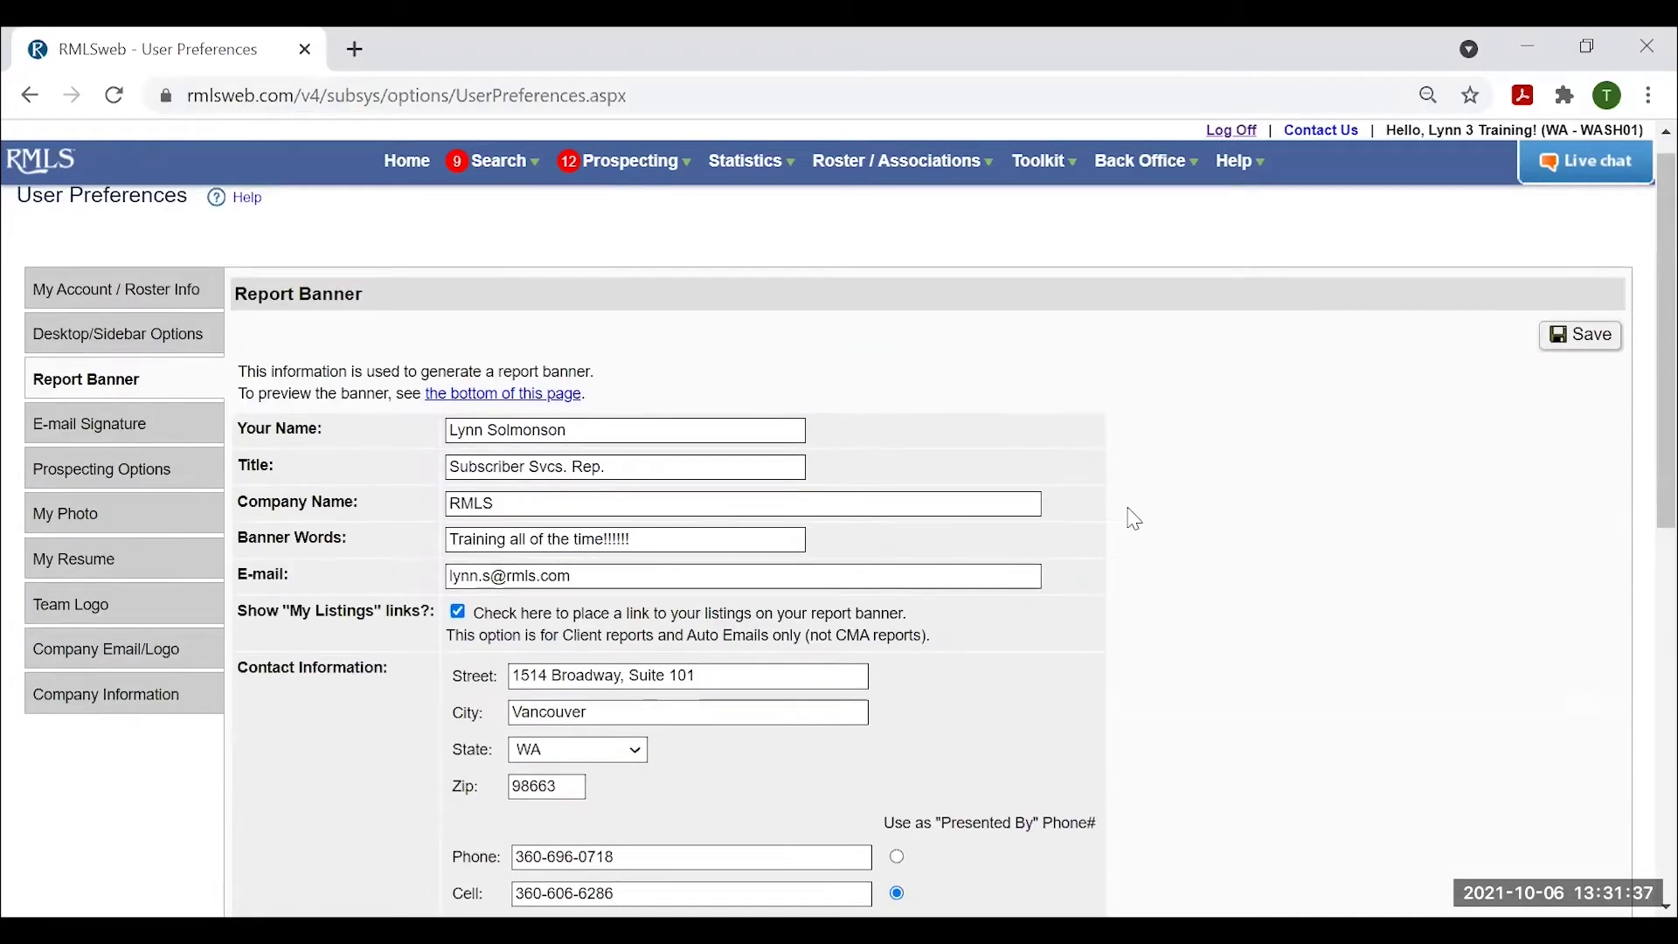
scroll(1132, 514, "down", 5)
scroll(1155, 587, "down", 4)
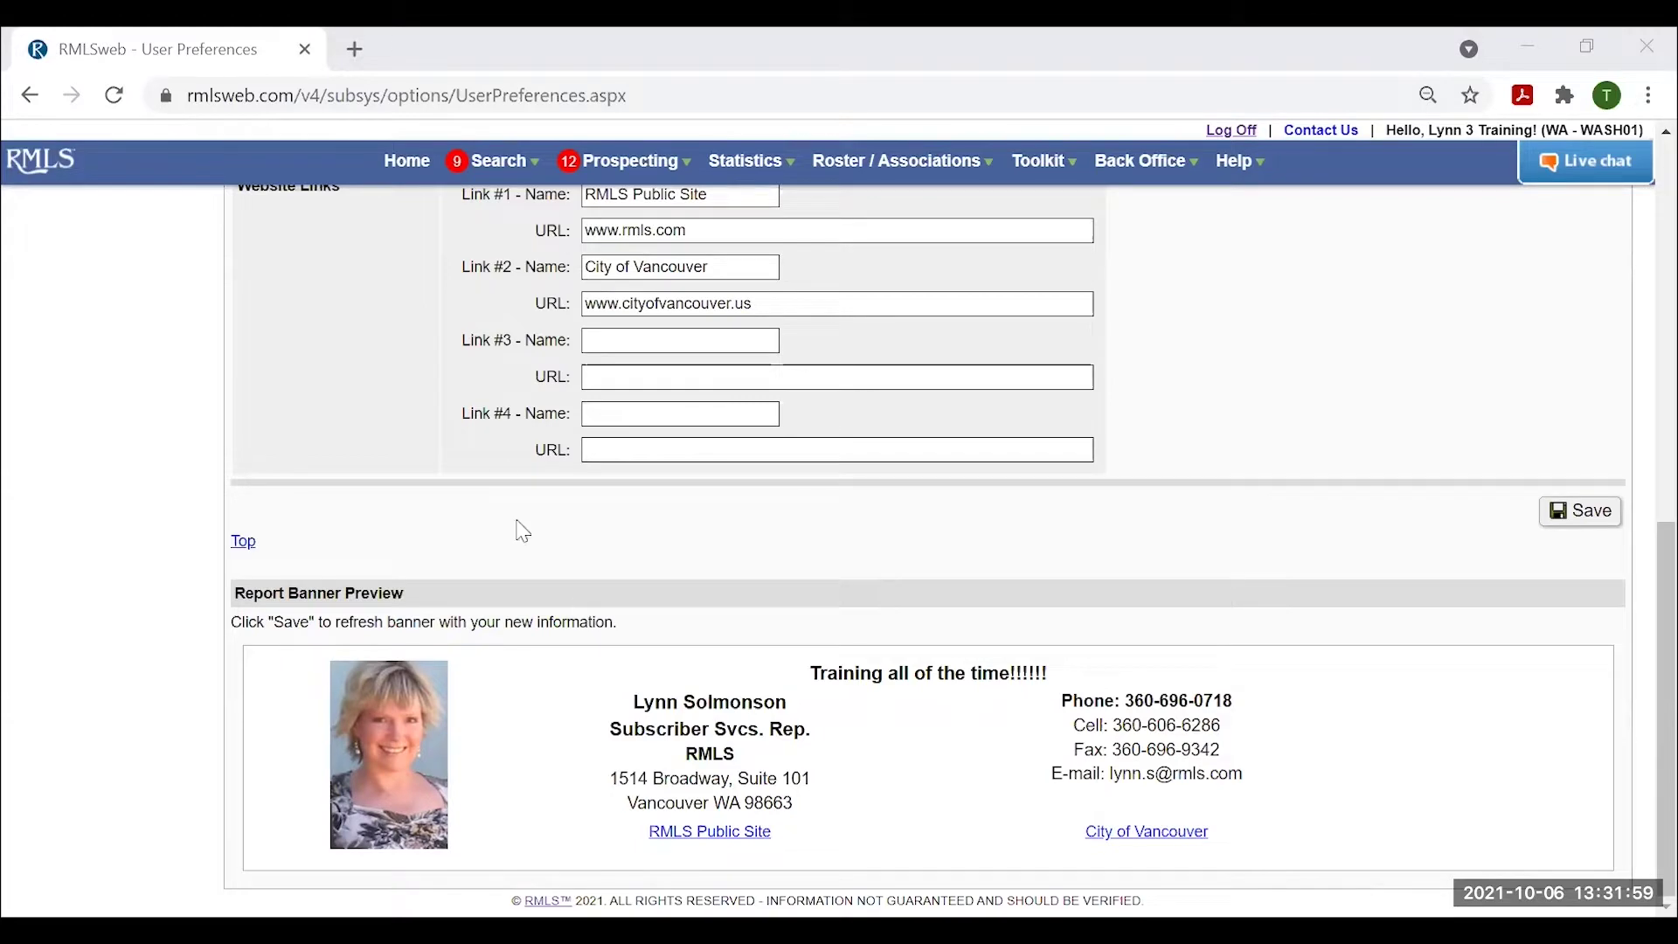
scroll(521, 528, "up", 2)
scroll(395, 539, "down", 2)
scroll(261, 653, "up", 6)
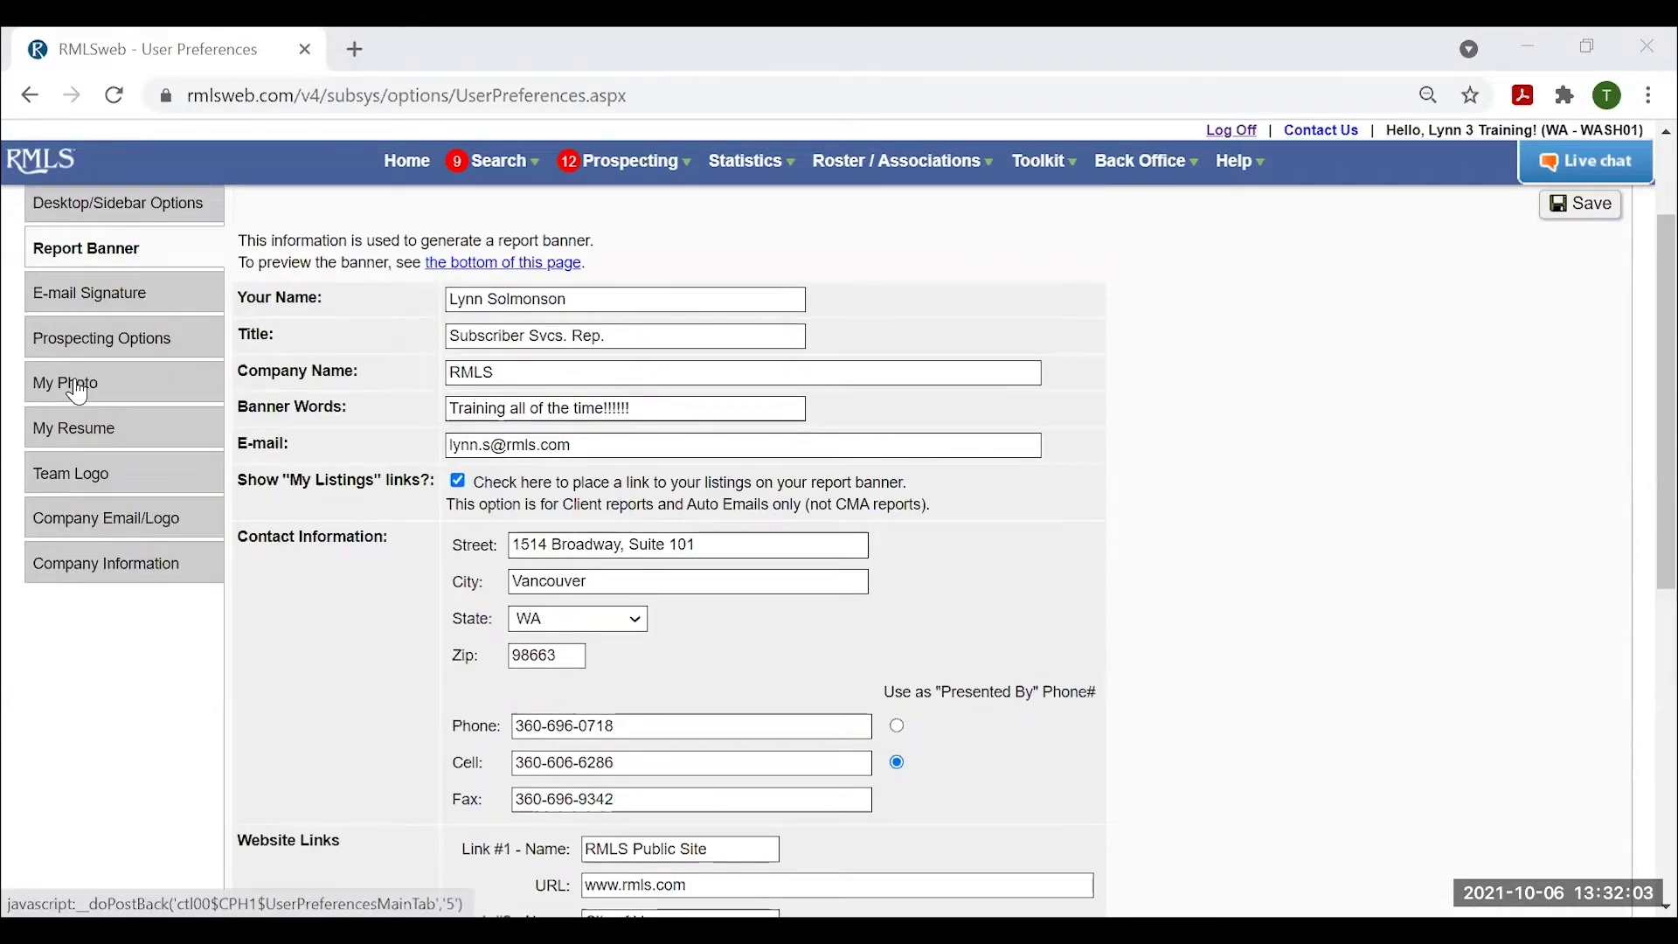
Show the My Photo preferences with the uploaded photo in the banner preview.
left_click(77, 393)
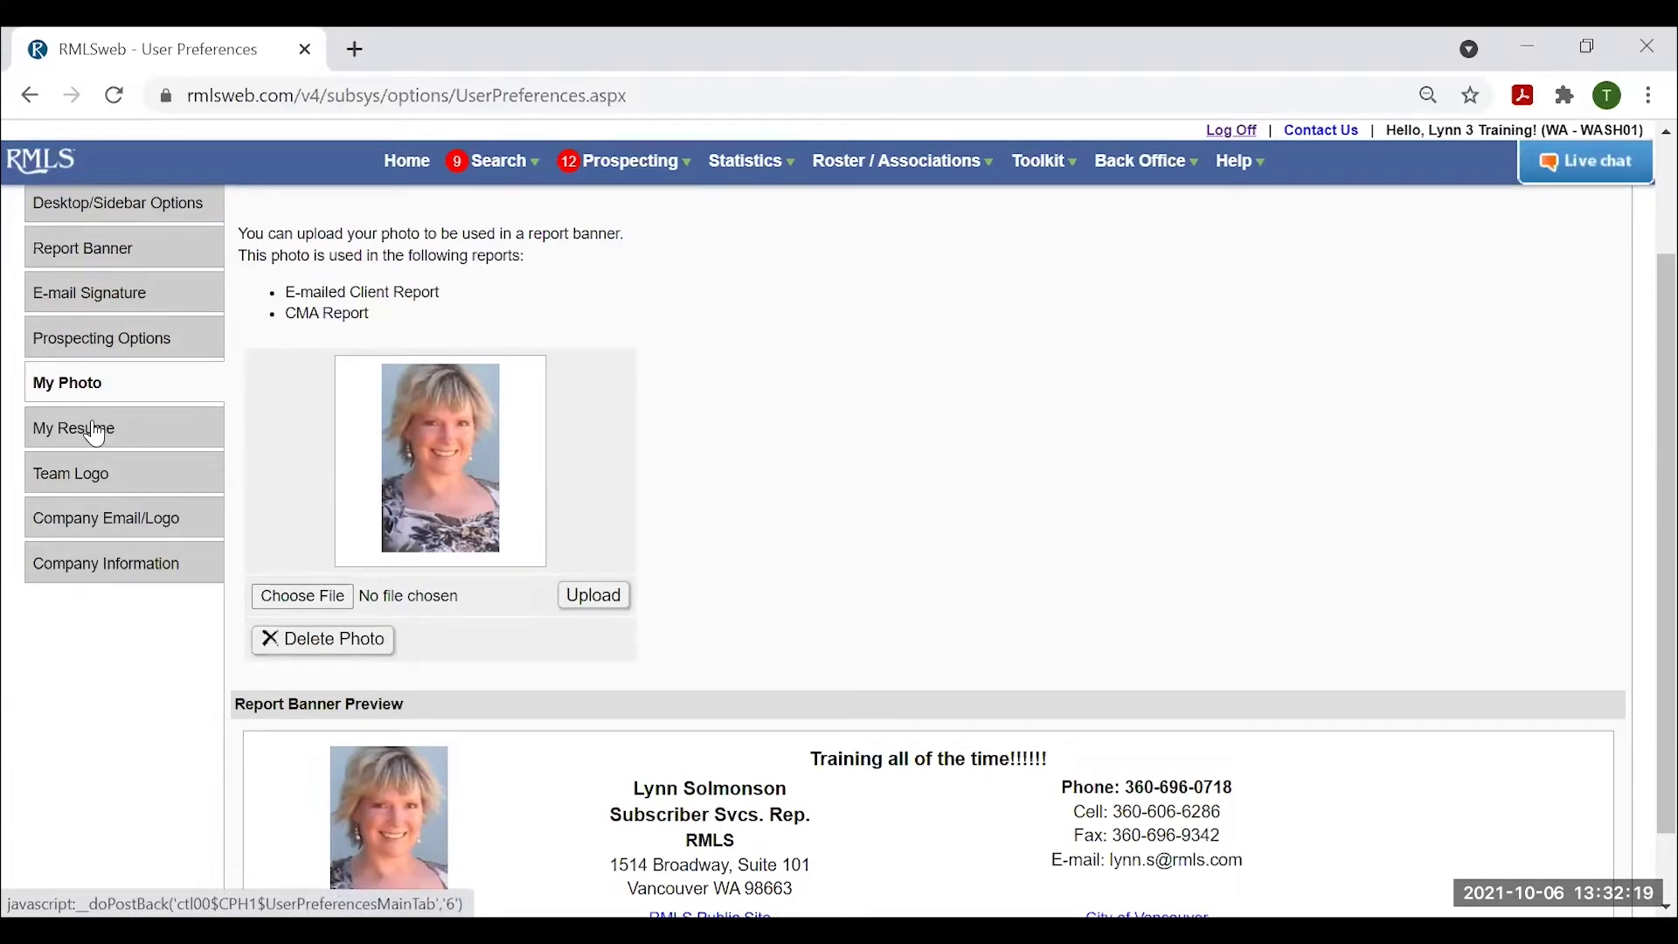
Open the My Resume editor and look over qualifications, professional experience and education.
left_click(96, 430)
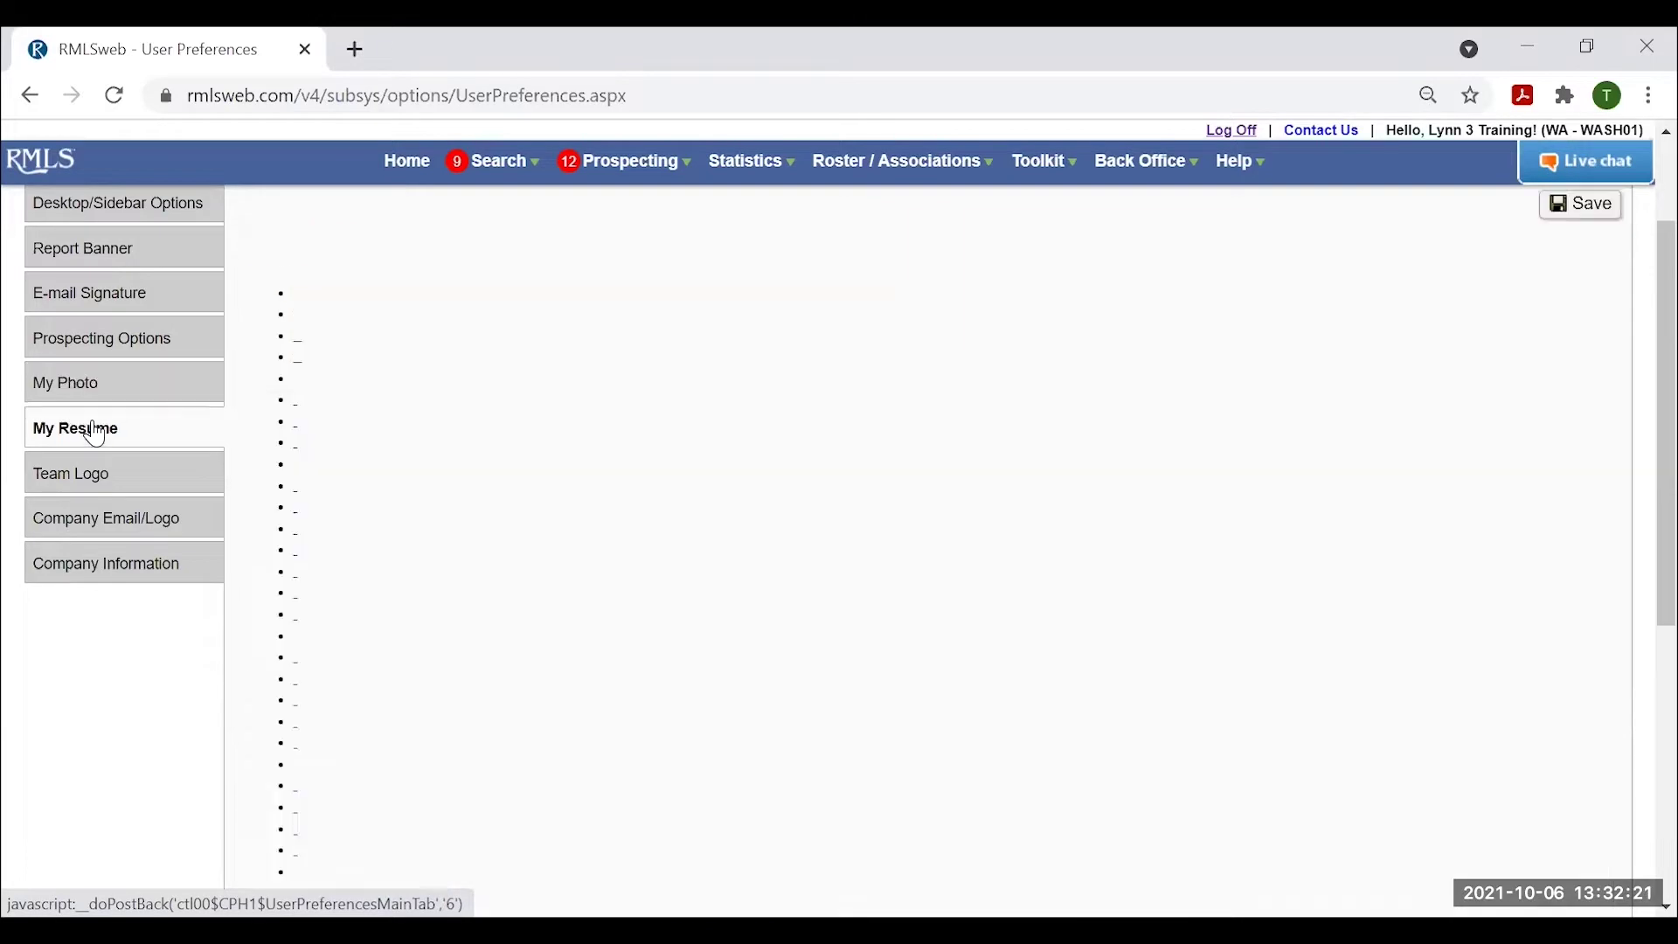
scroll(817, 590, "up", 2)
scroll(818, 590, "down", 2)
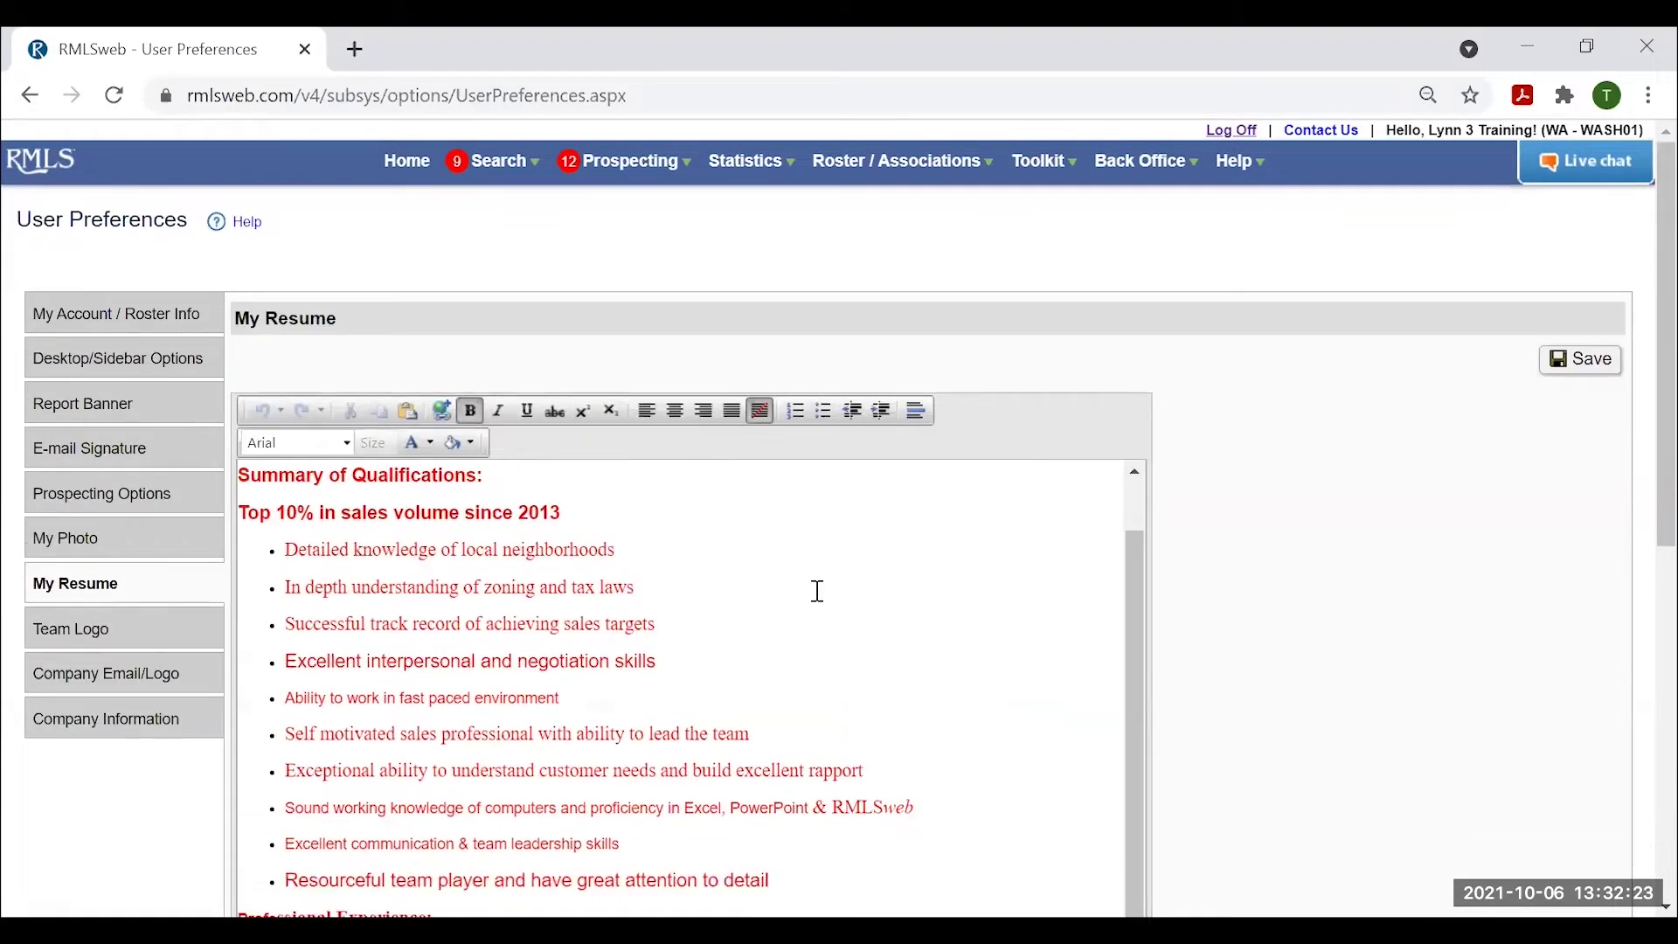
scroll(816, 588, "up", 3)
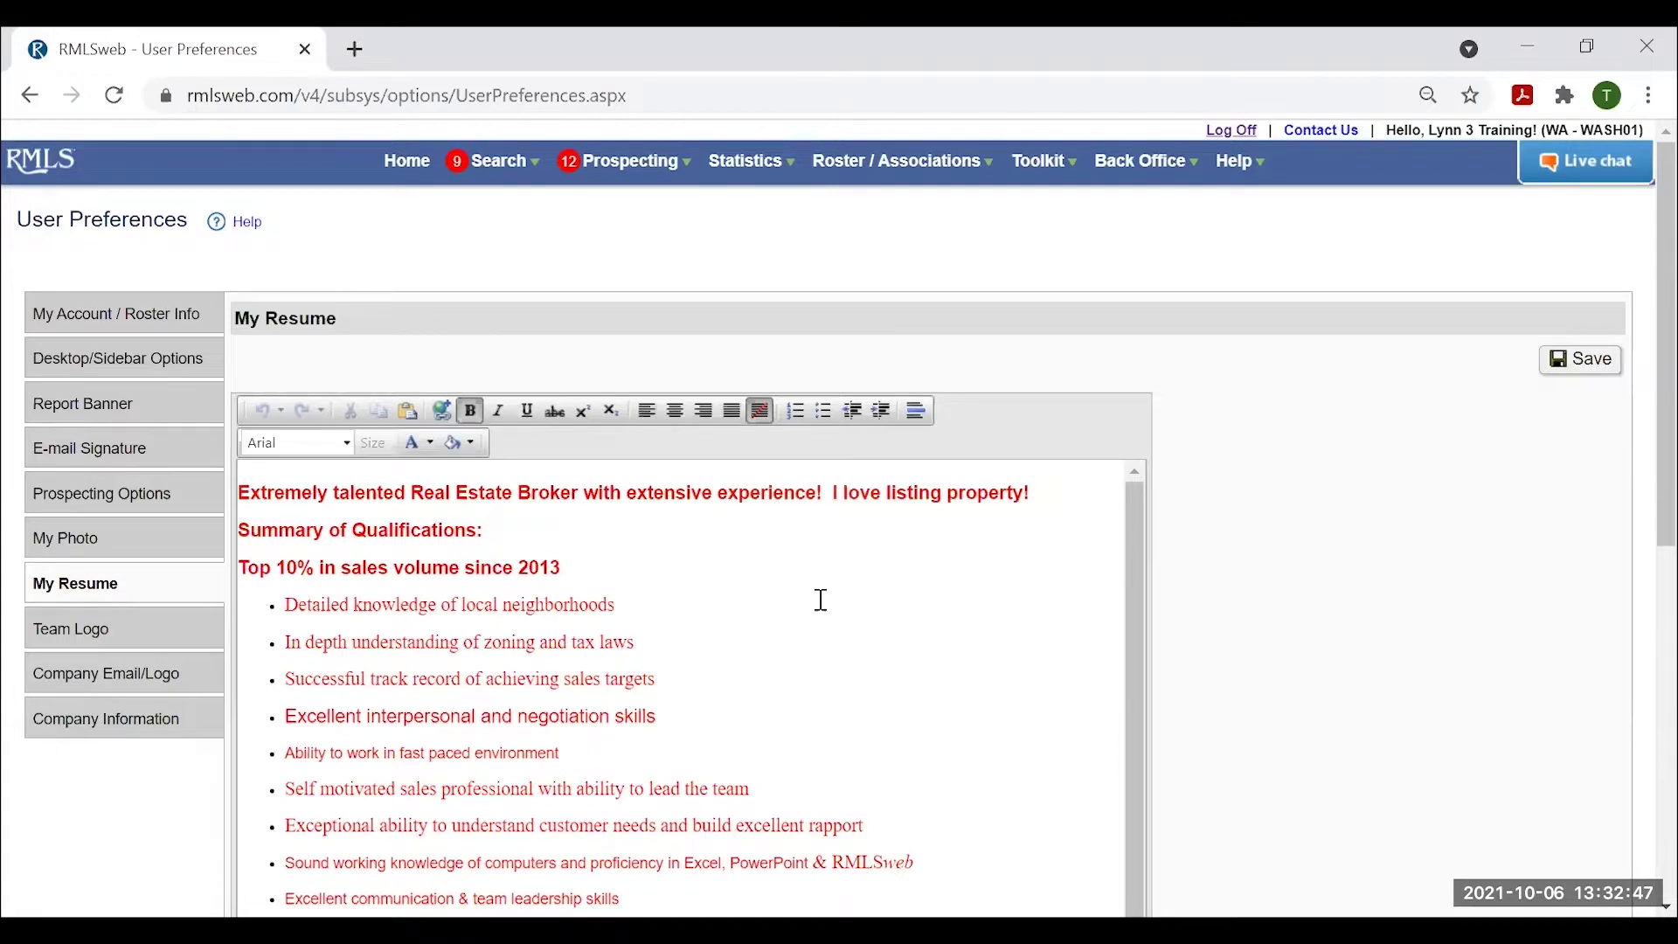
scroll(839, 647, "down", 8)
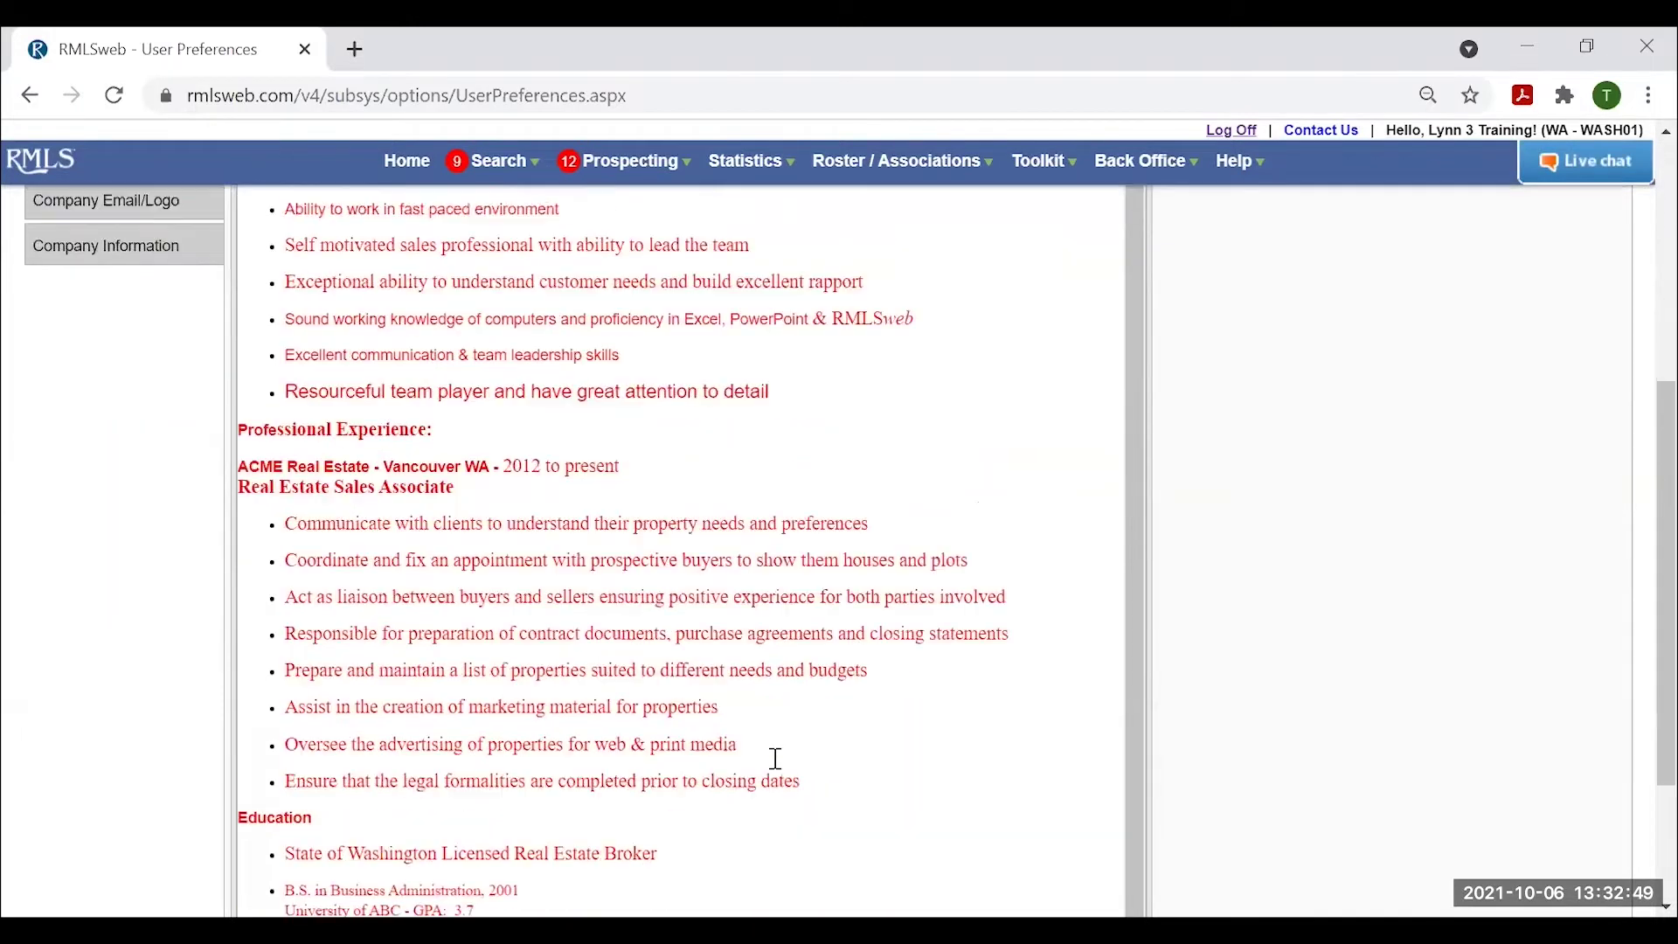
scroll(775, 768, "up", 4)
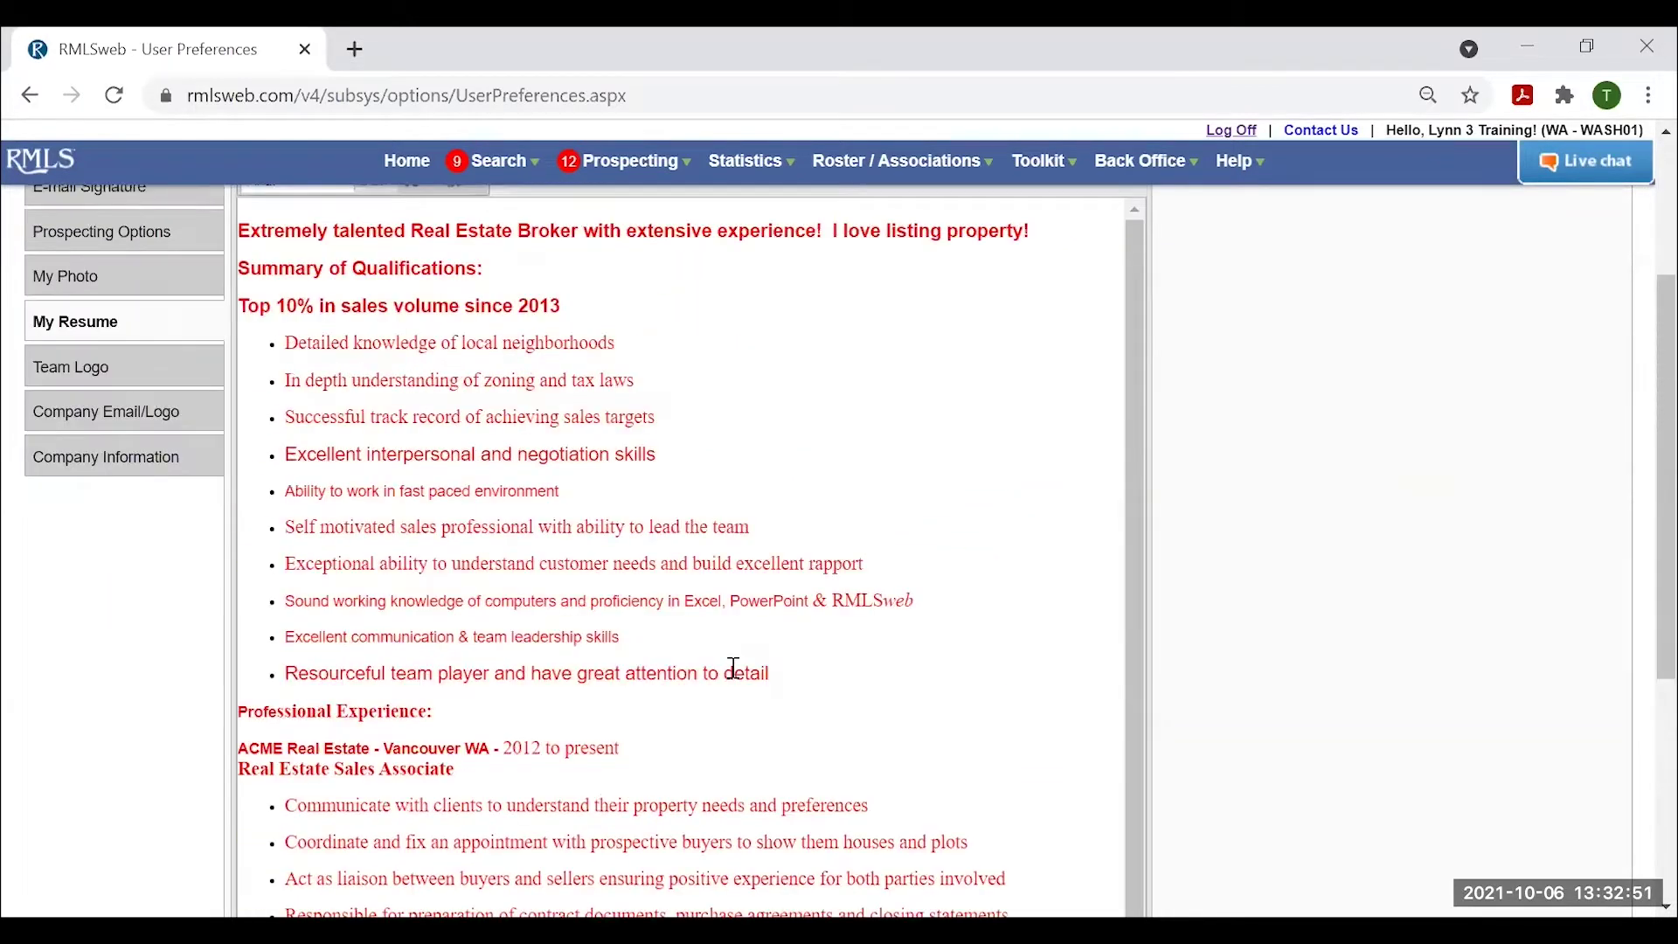
scroll(735, 669, "up", 3)
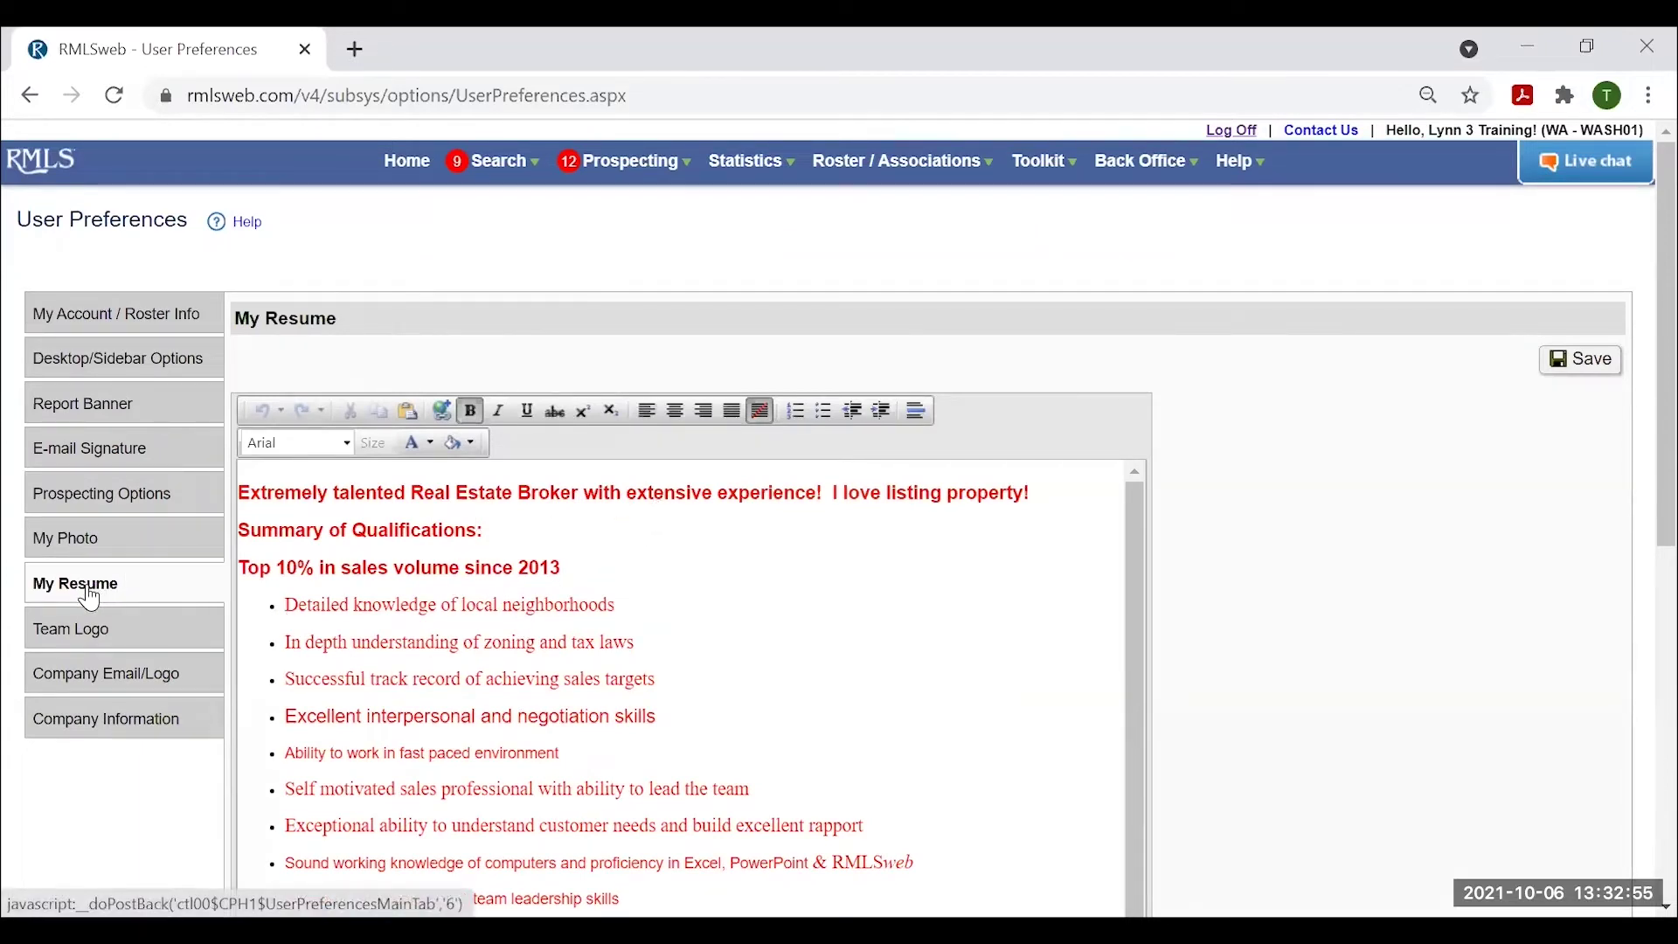
Show the Company Information tab with the ACME Real Estate LLC profile and bulleted strengths.
left_click(99, 725)
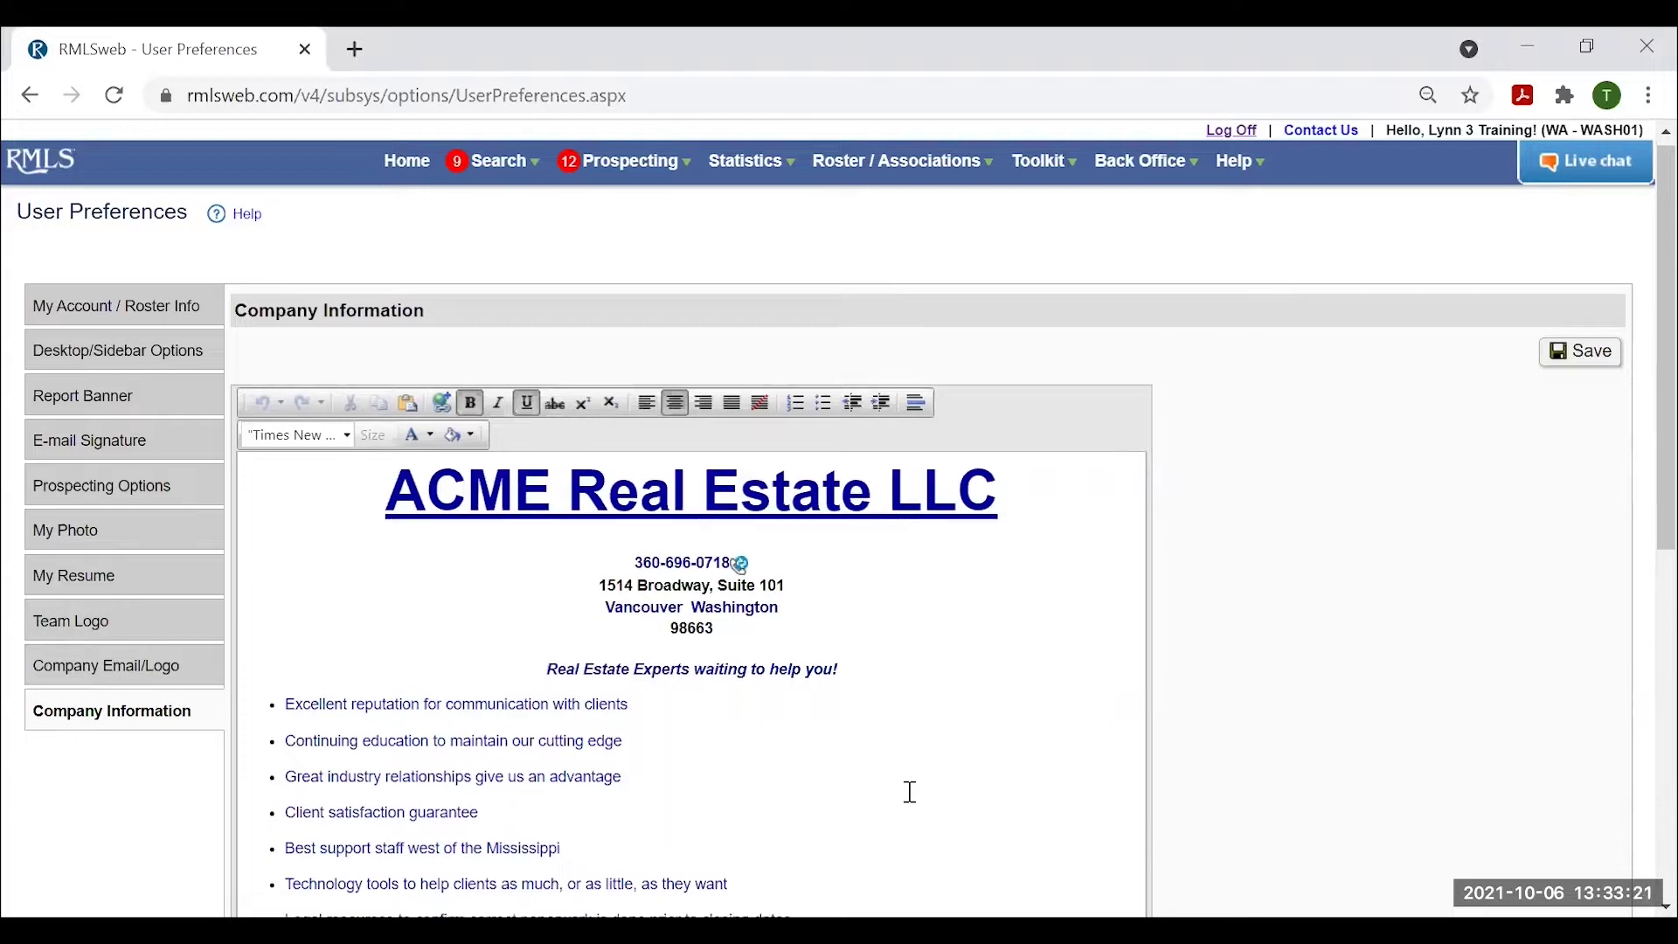
scroll(907, 752, "down", 3)
scroll(909, 790, "up", 3)
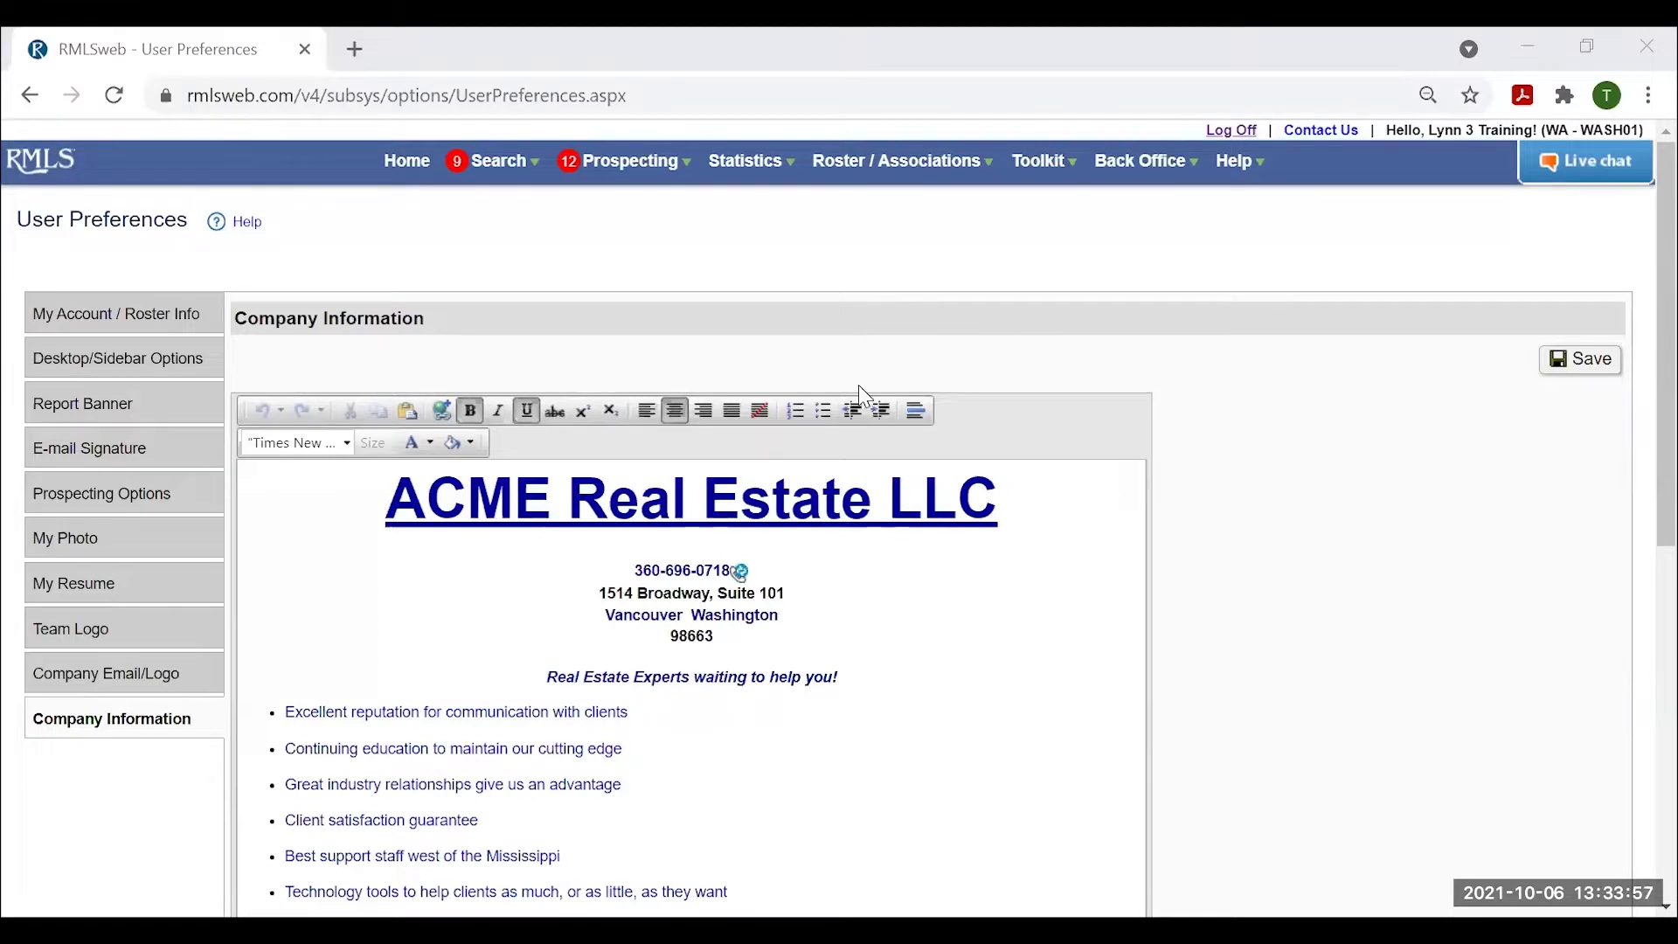
Open Contact Manager and review the second A–B contact's record with its 10/6/2021 CMA log.
left_click(1054, 171)
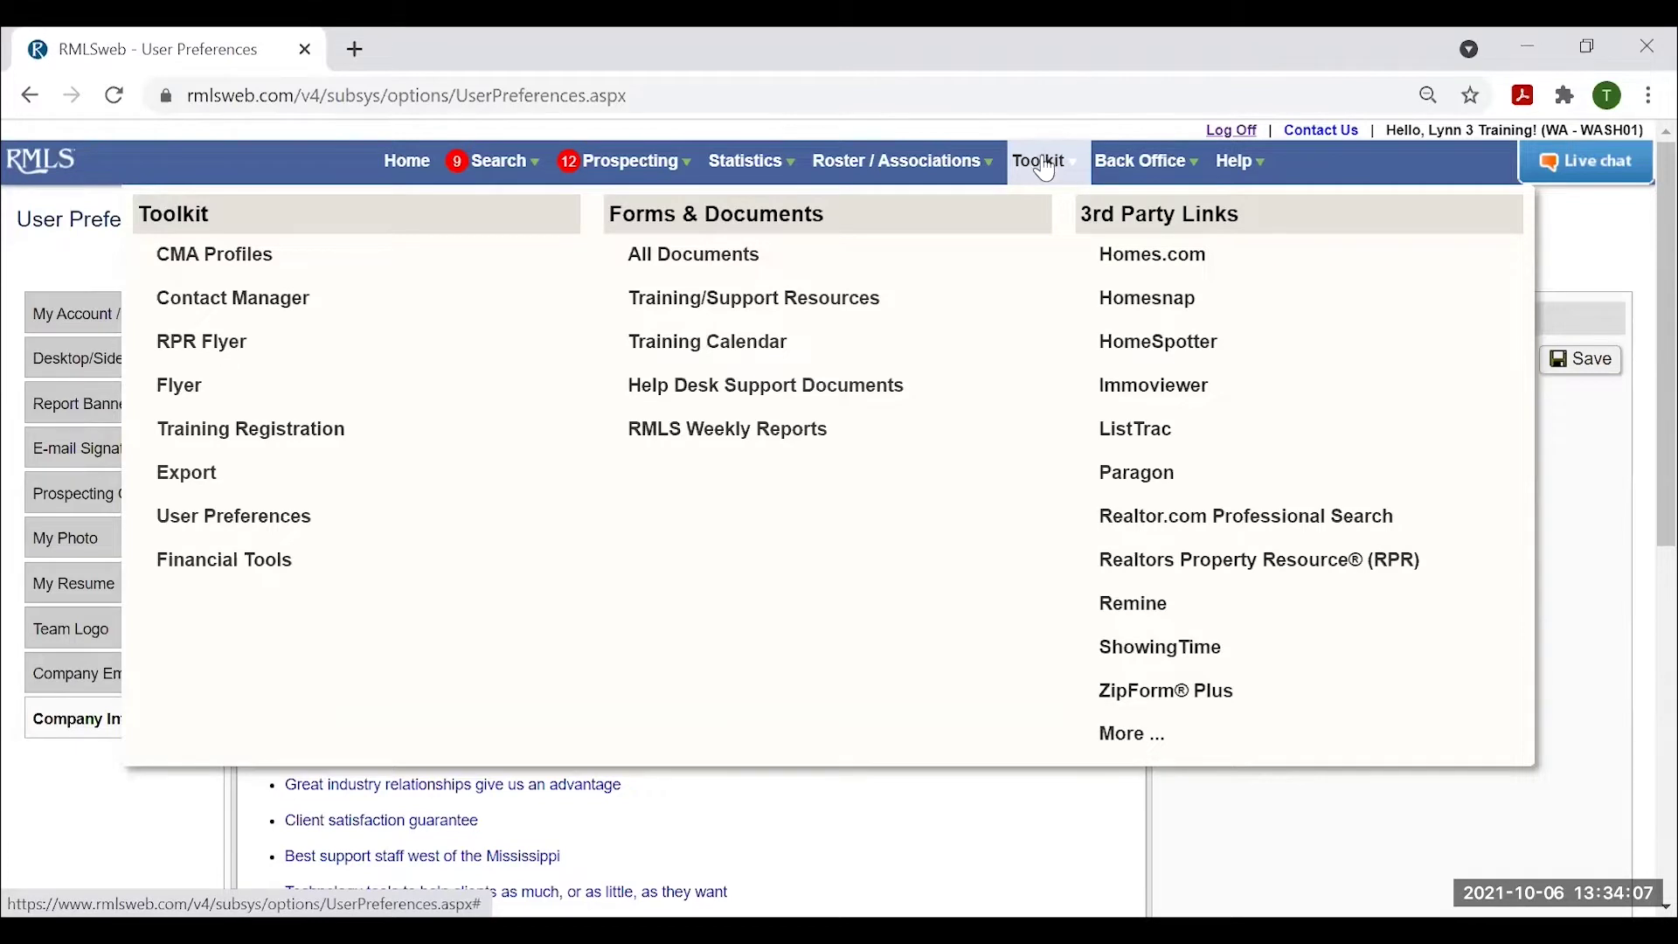
left_click(216, 306)
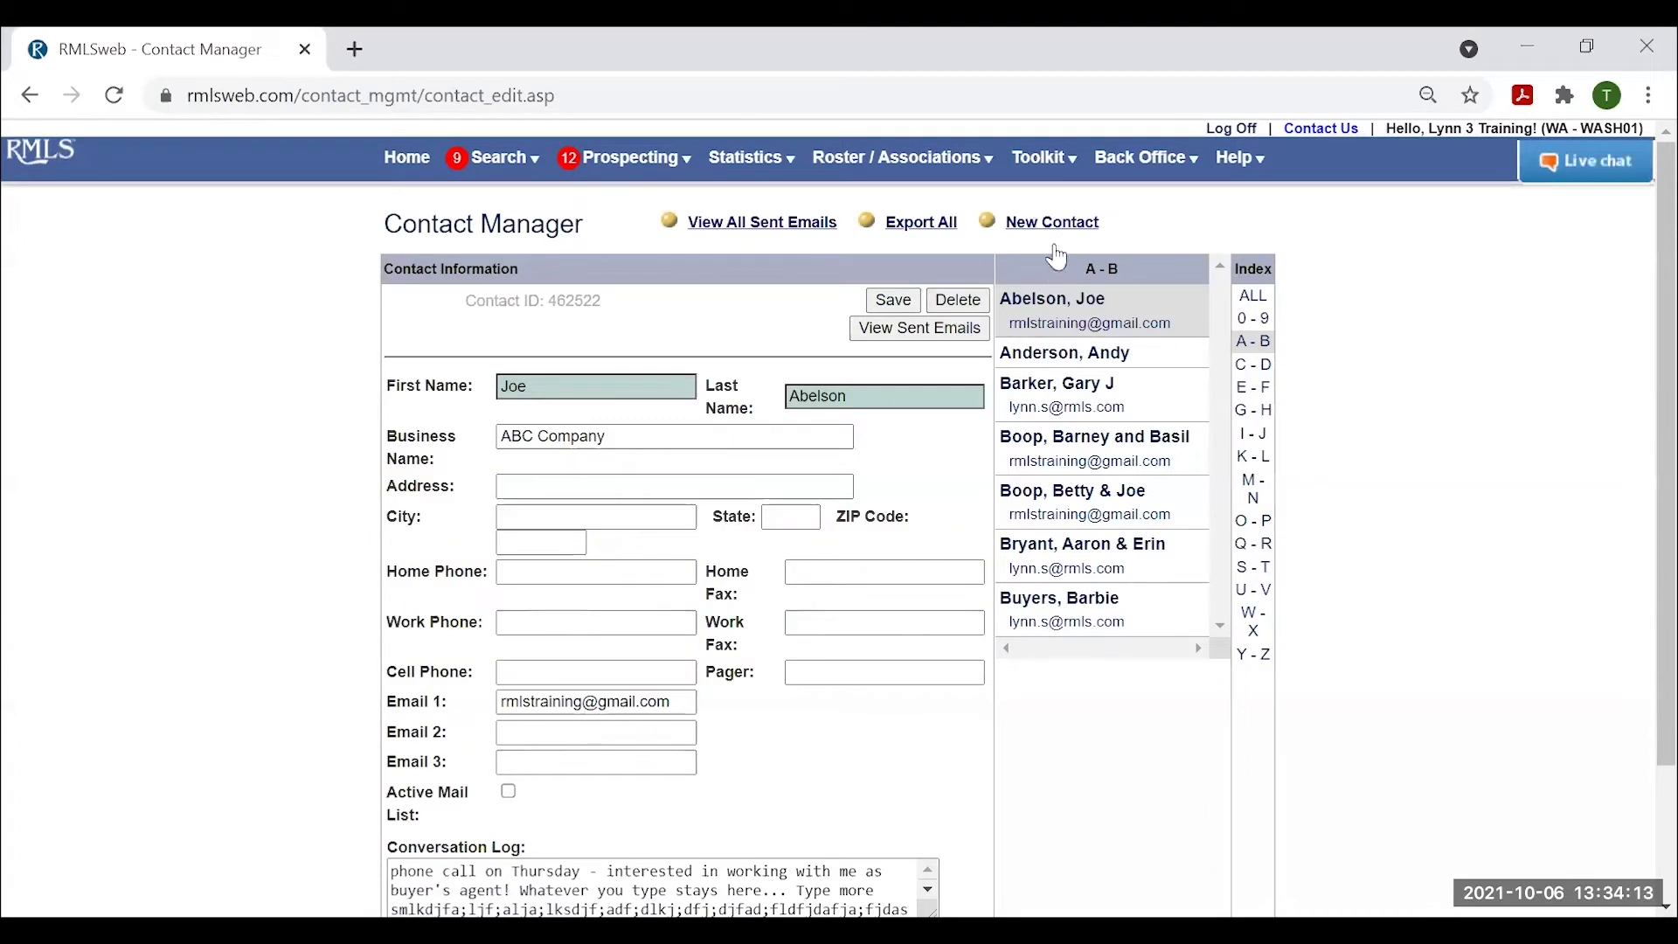
left_click(1048, 361)
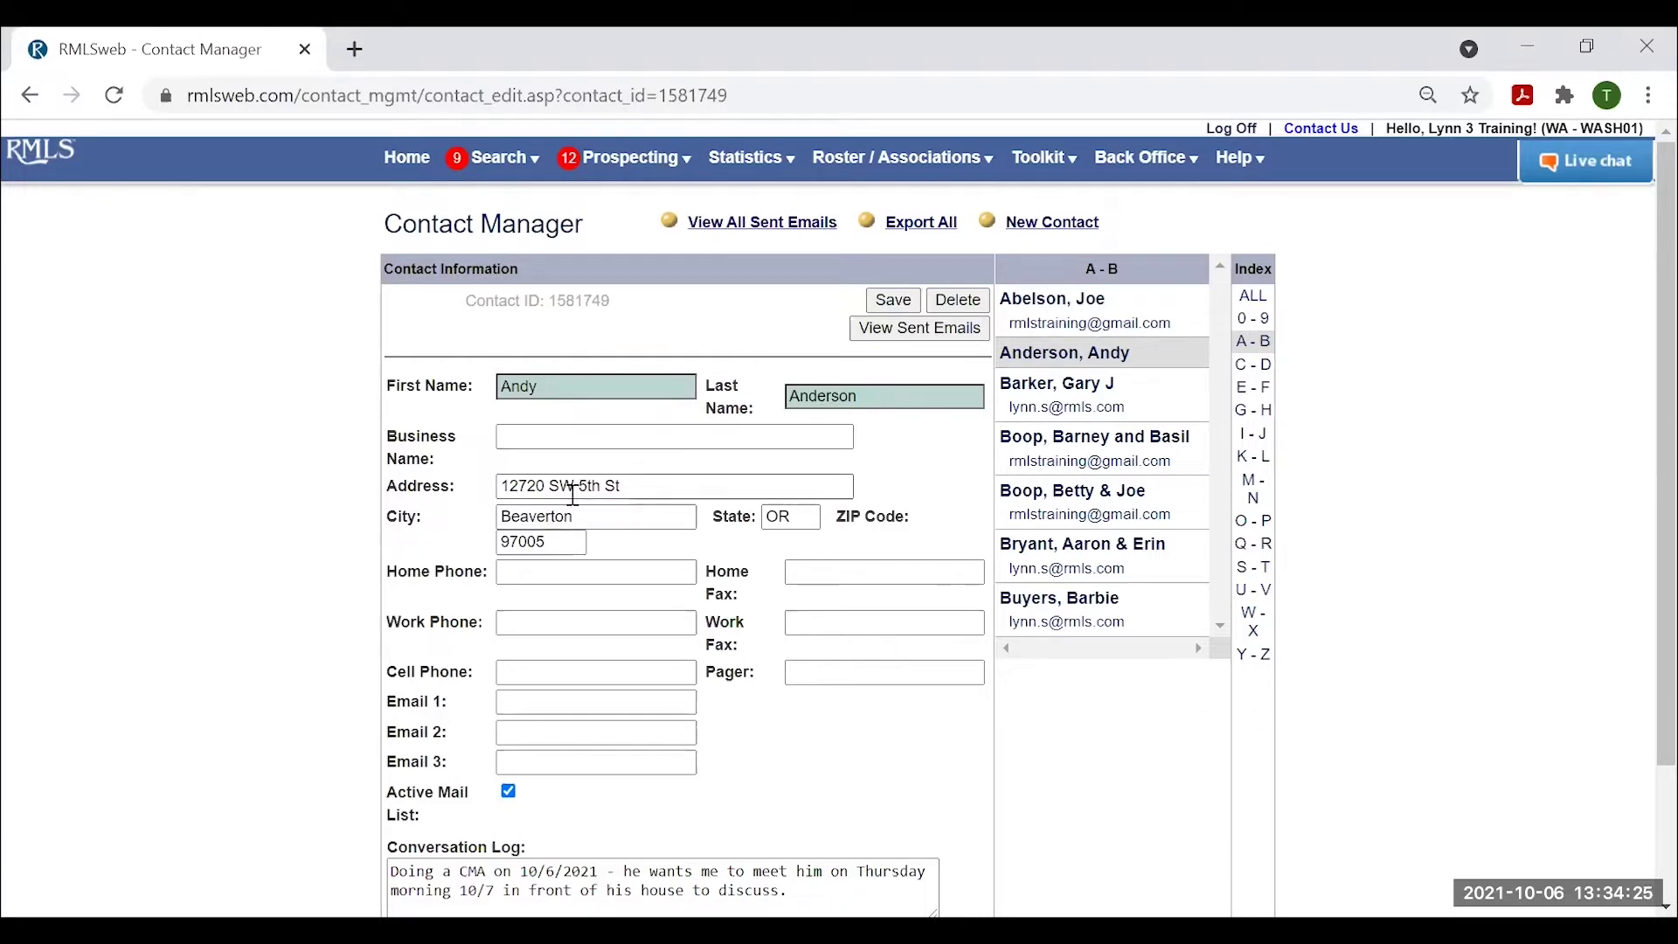
scroll(631, 691, "down", 1)
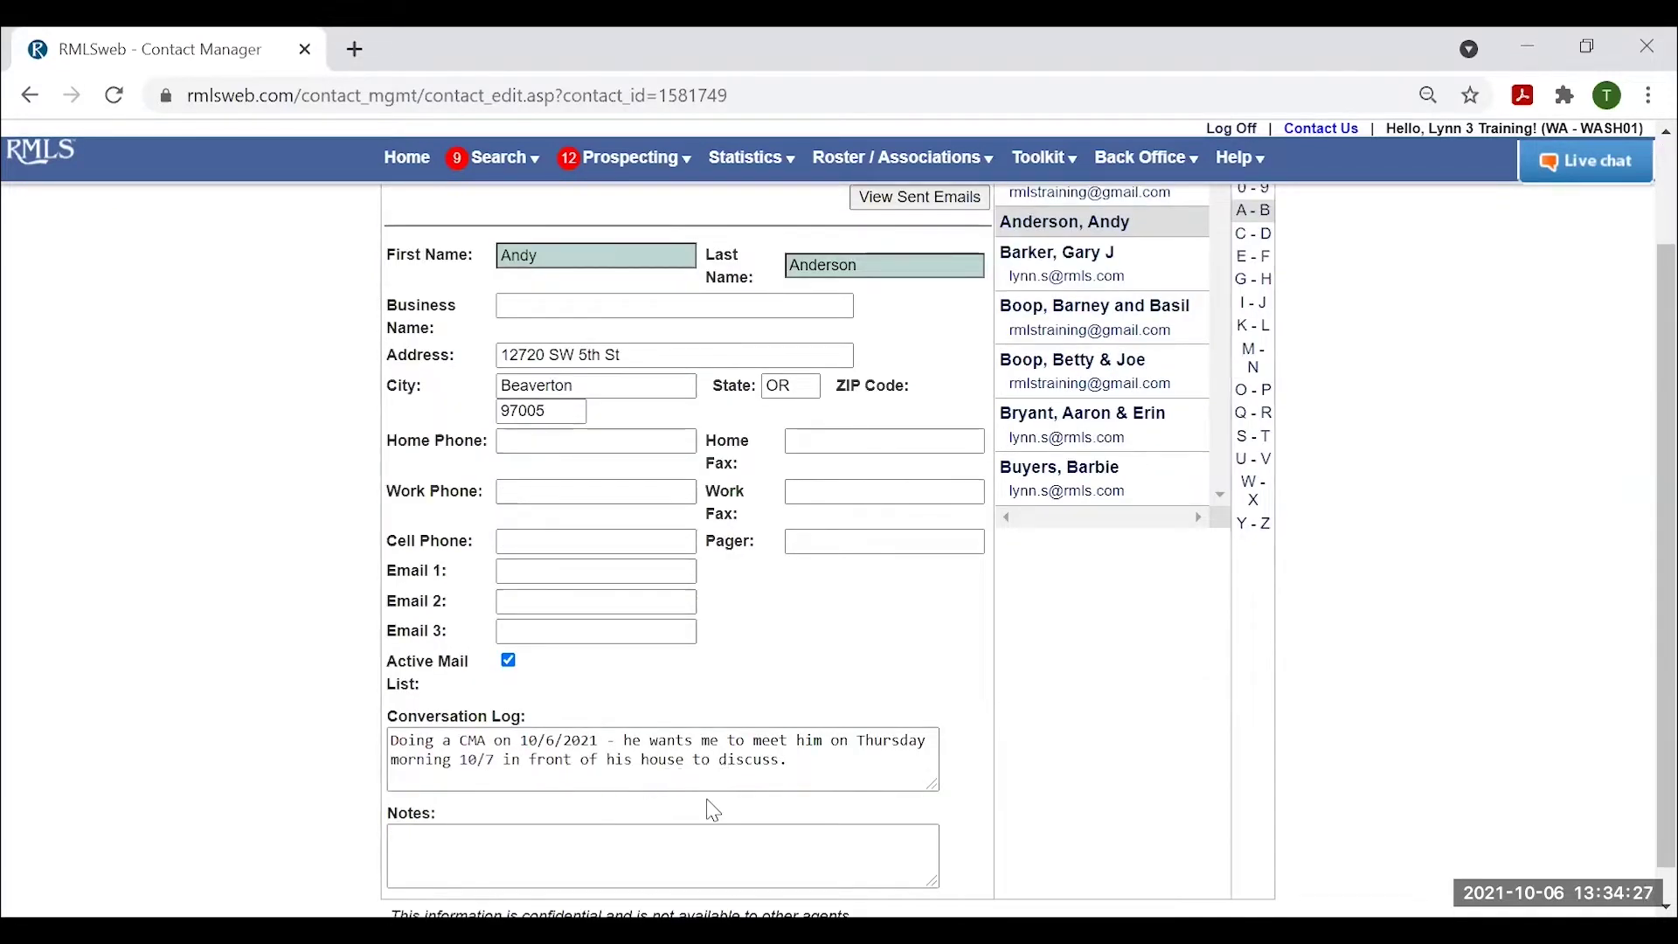
scroll(671, 853, "up", 1)
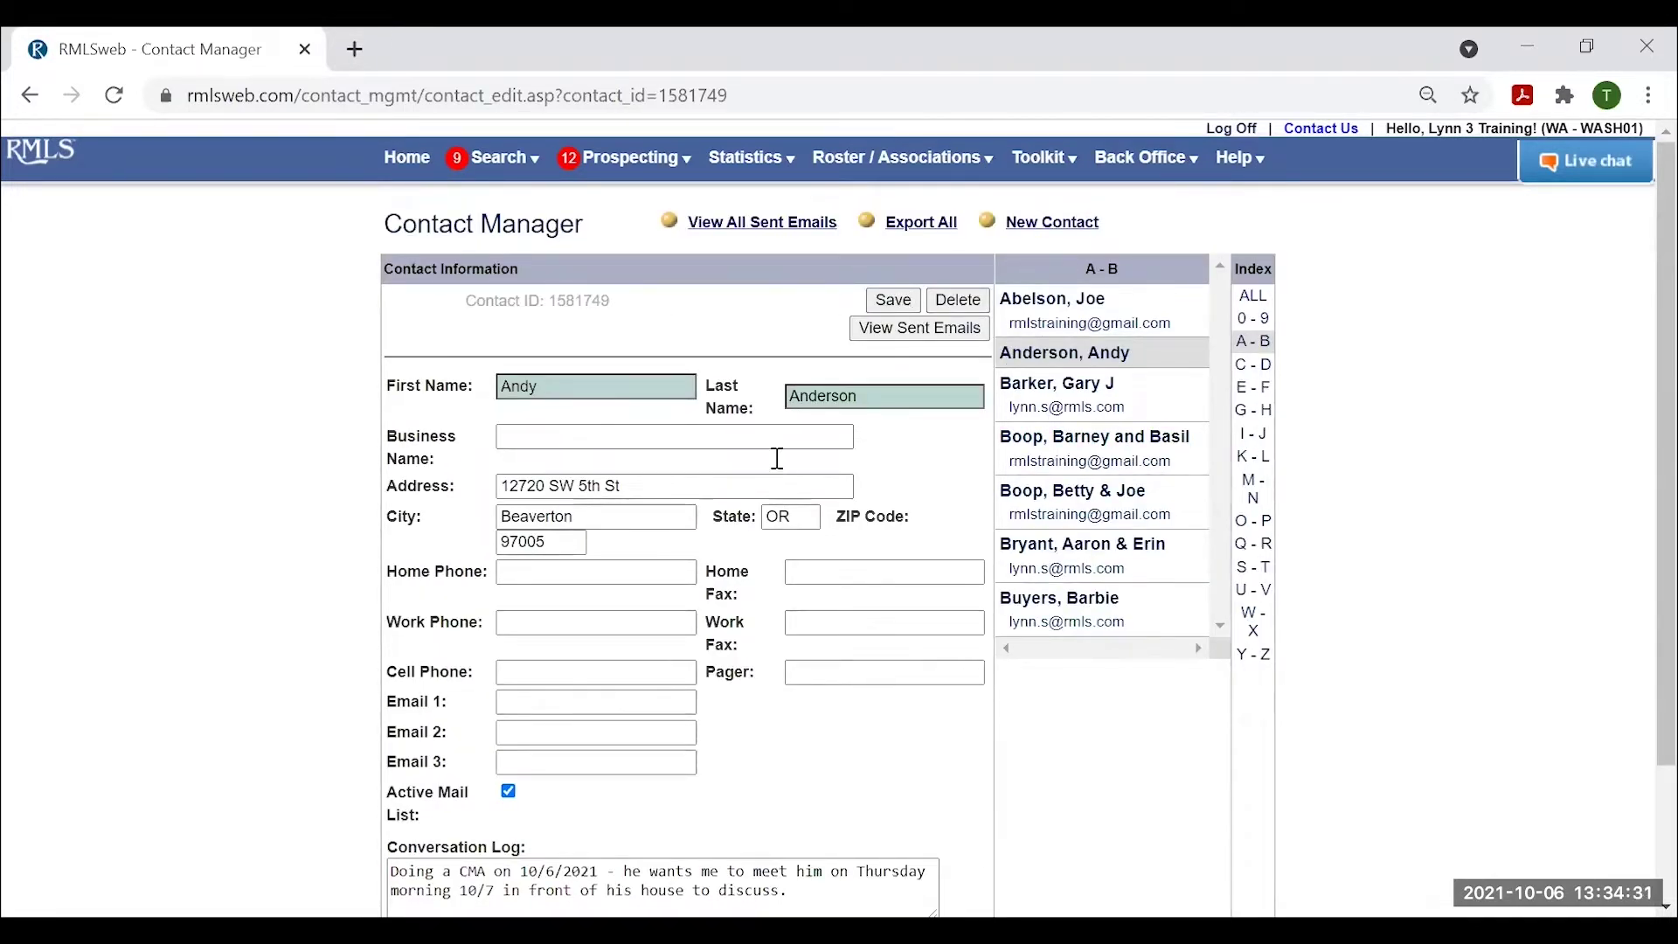
scroll(777, 682, "down", 1)
scroll(733, 708, "down", 1)
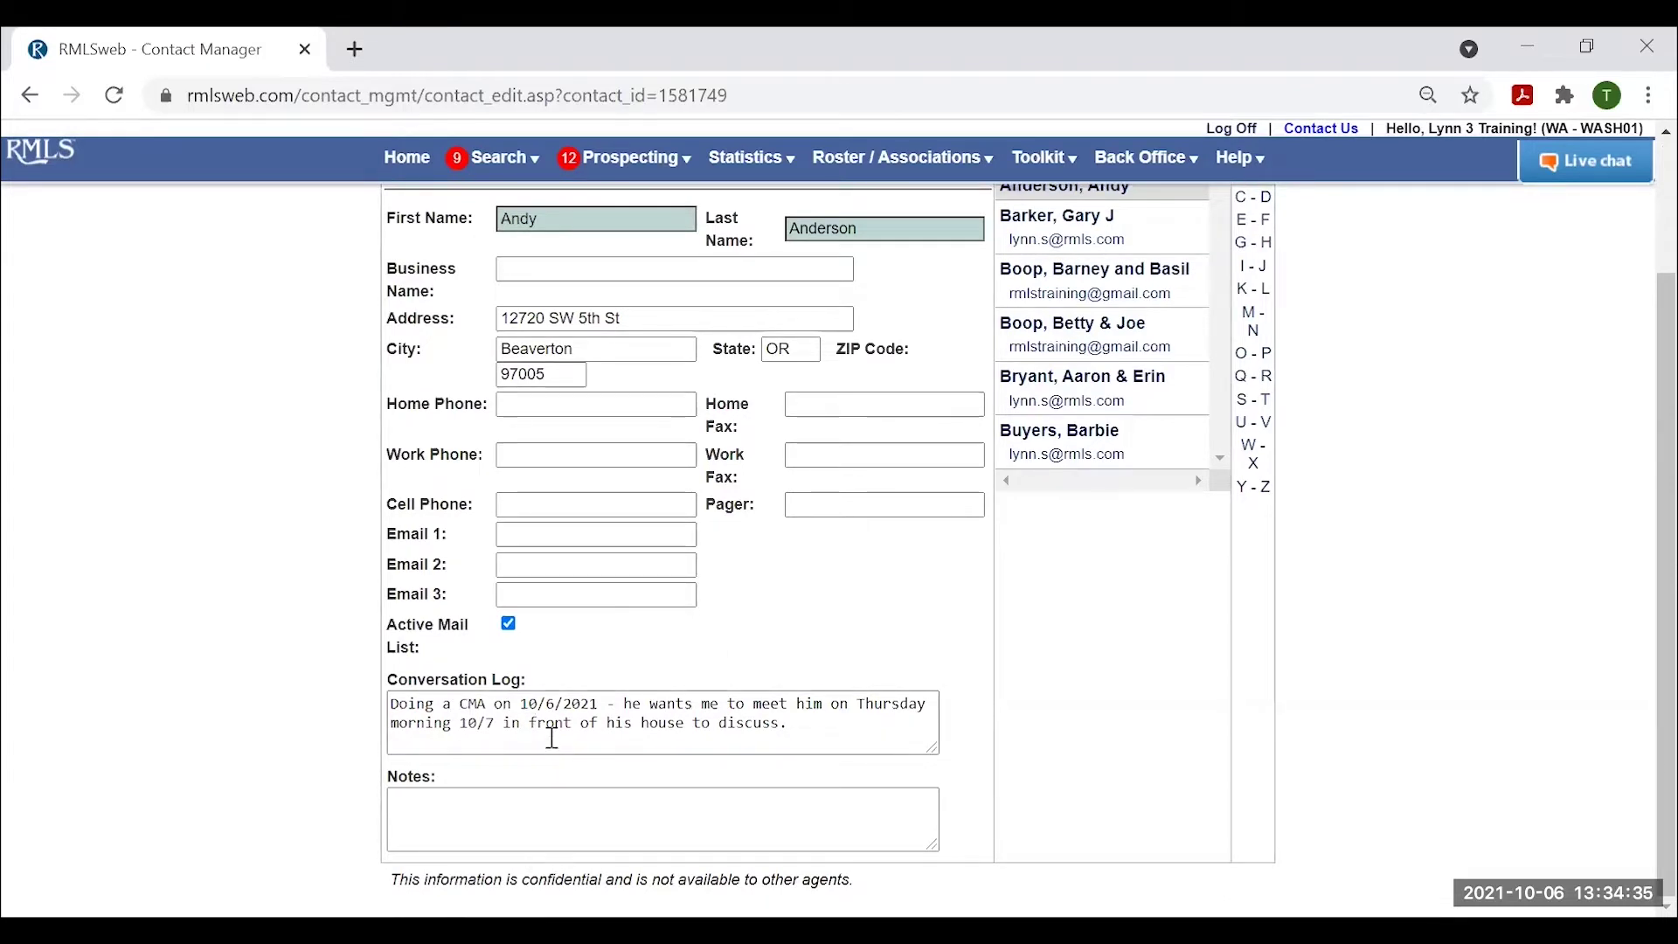
scroll(811, 776, "up", 2)
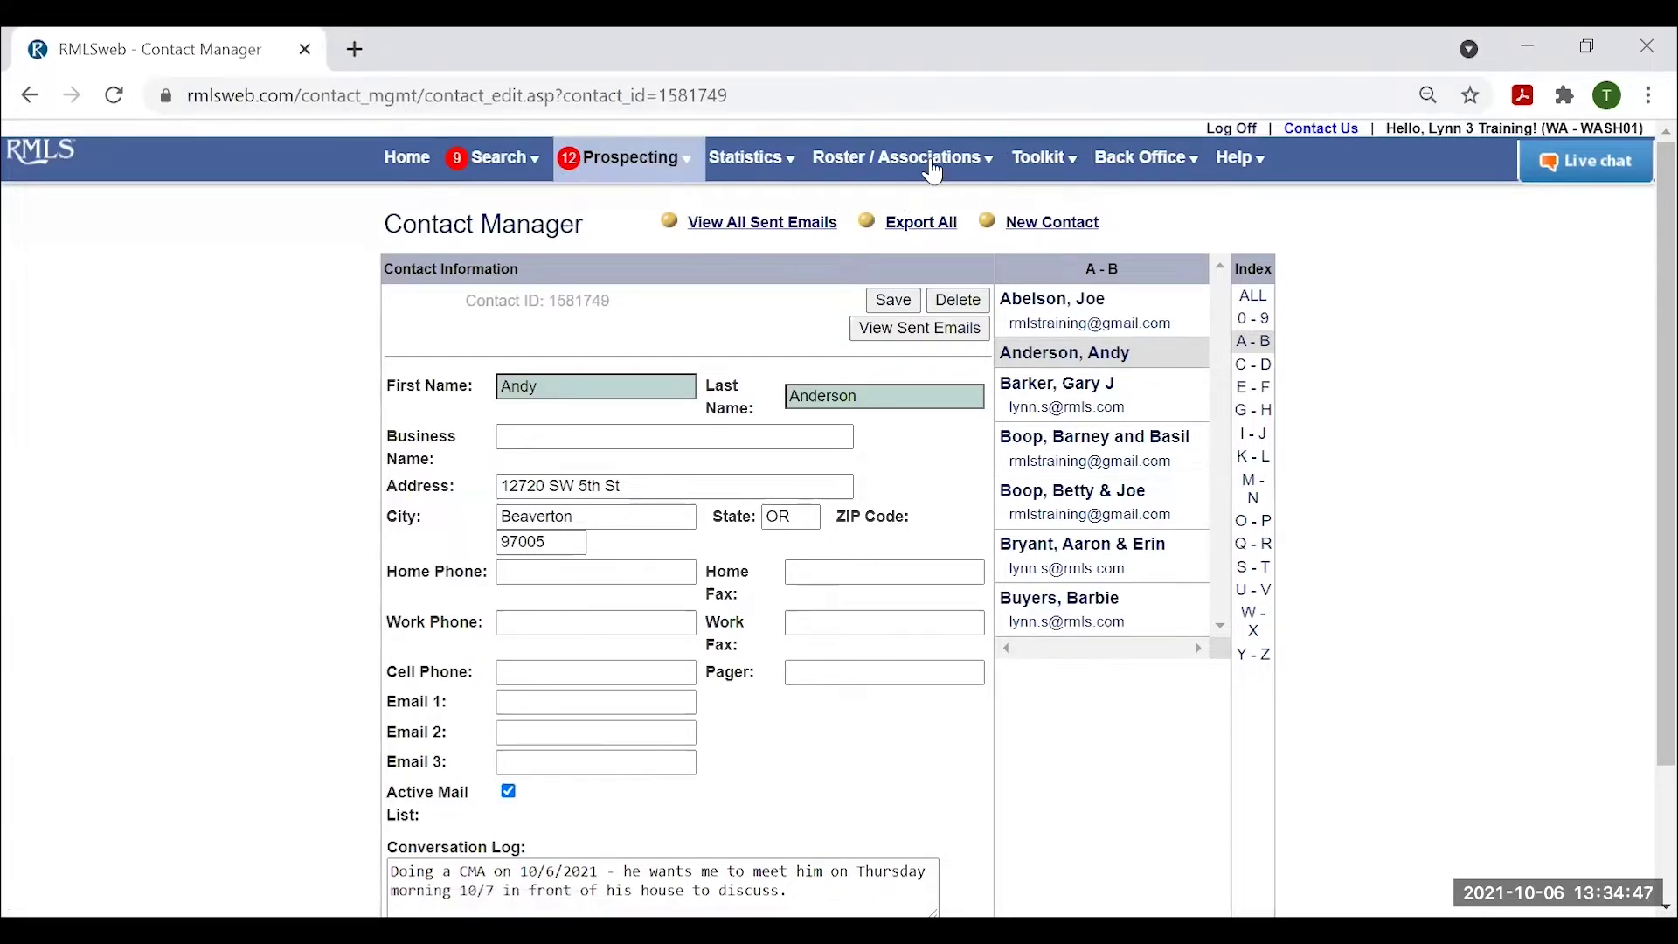
Return to the home desktop and open the Tax Main search form.
left_click(413, 163)
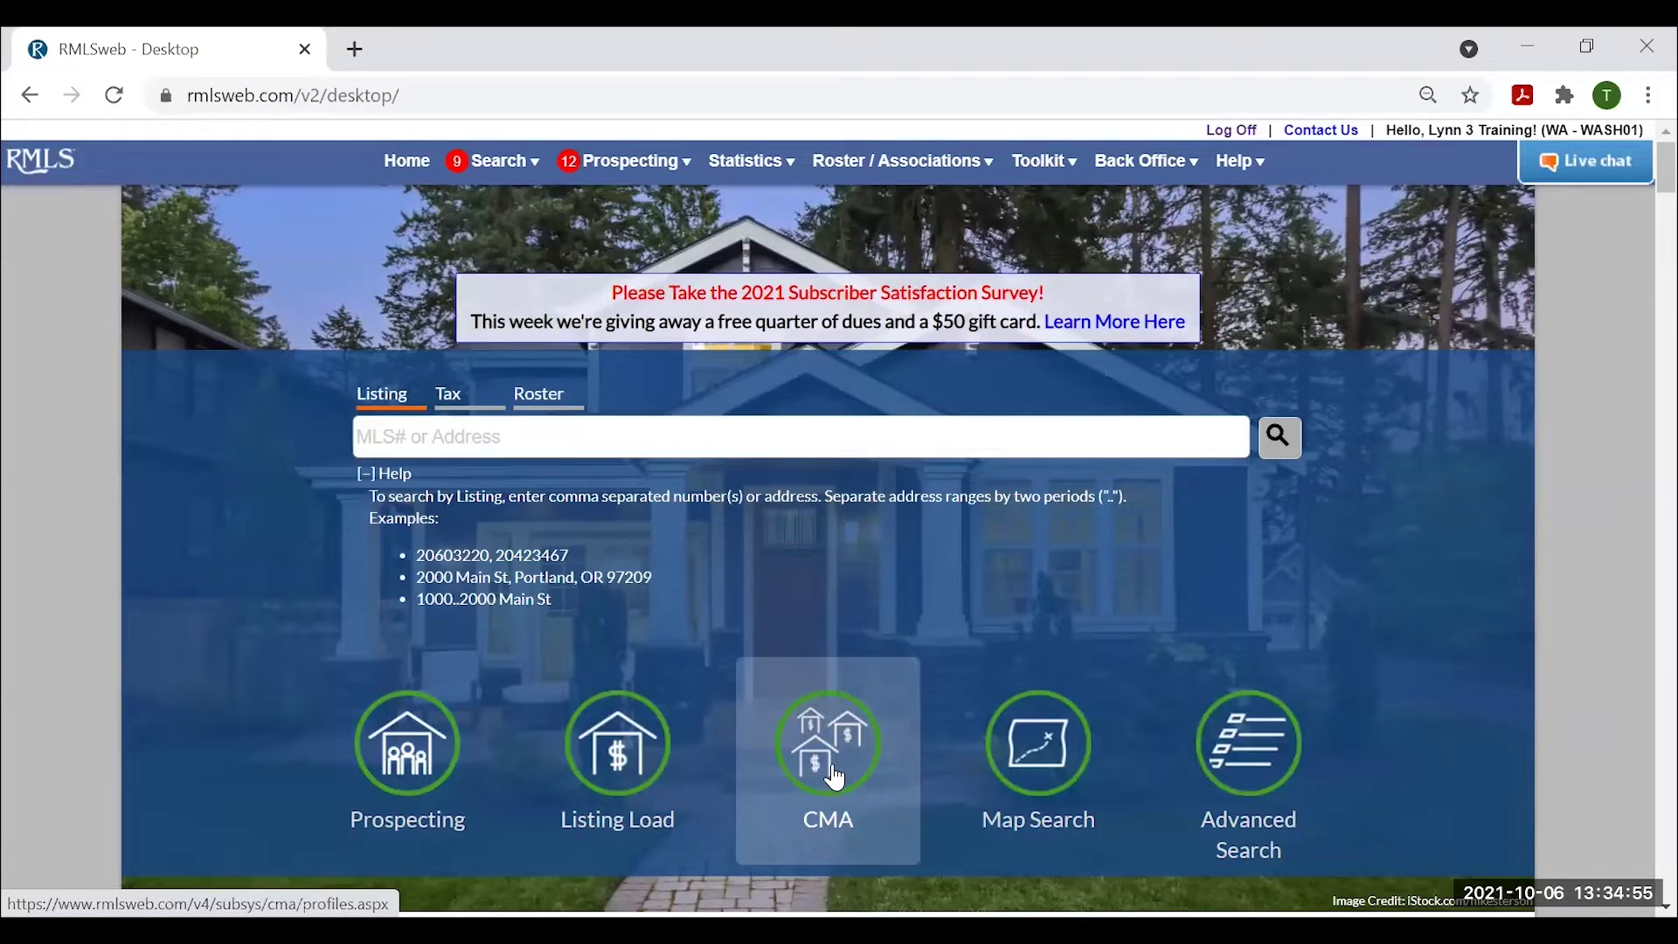
left_click(1048, 166)
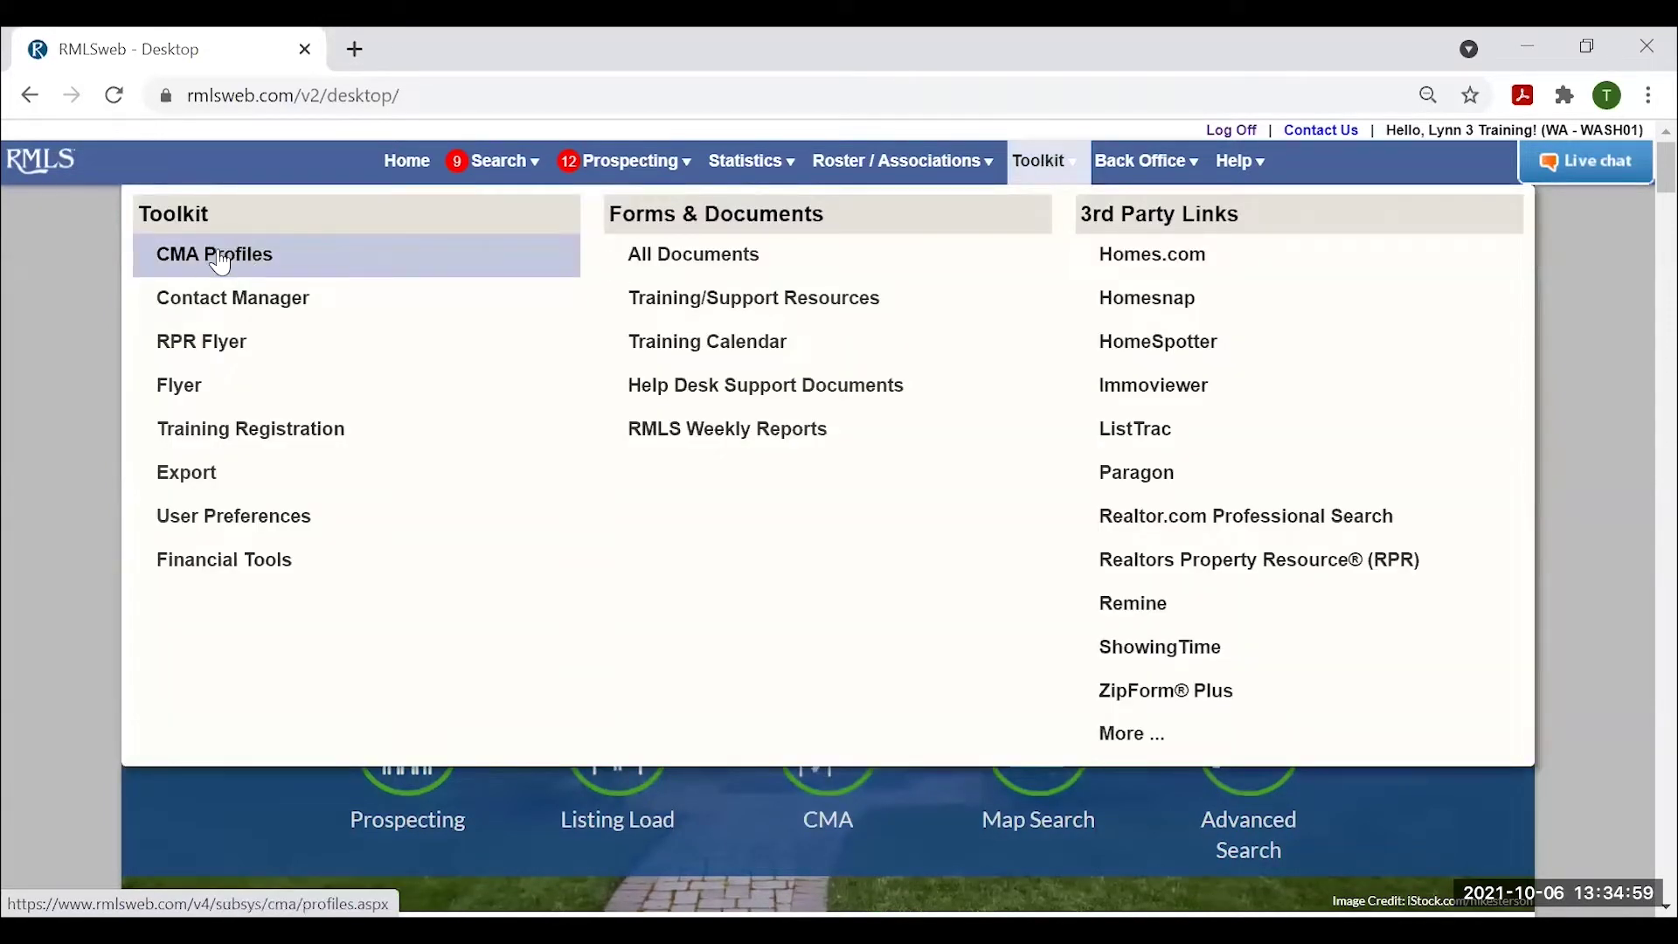
left_click(68, 349)
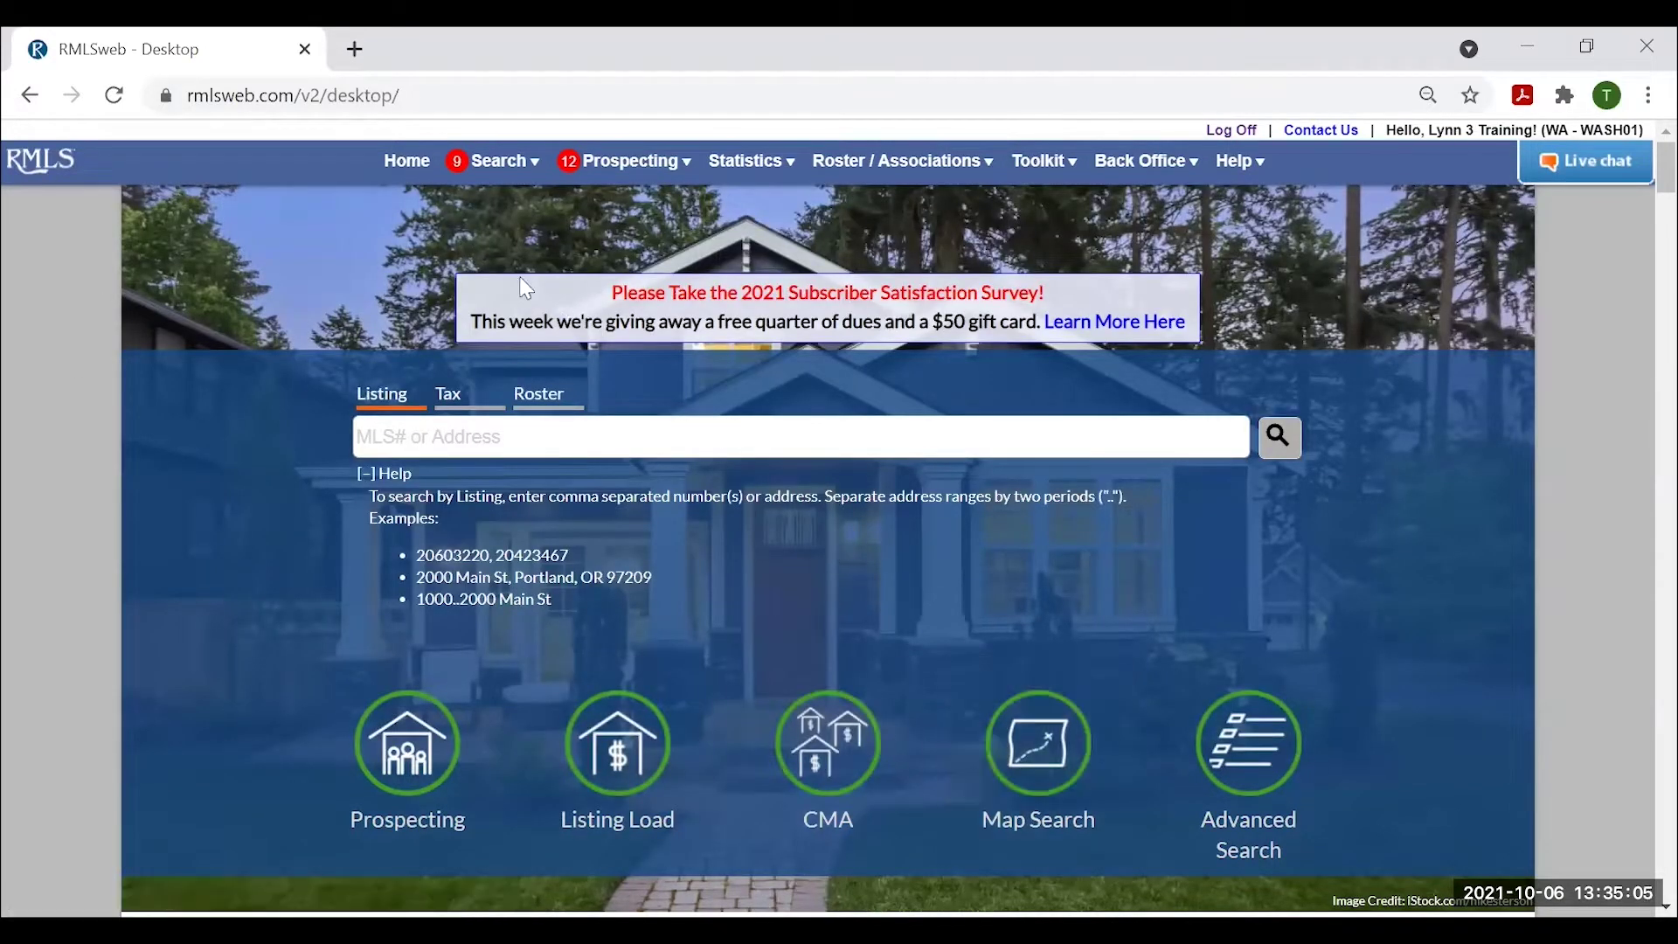
left_click(505, 171)
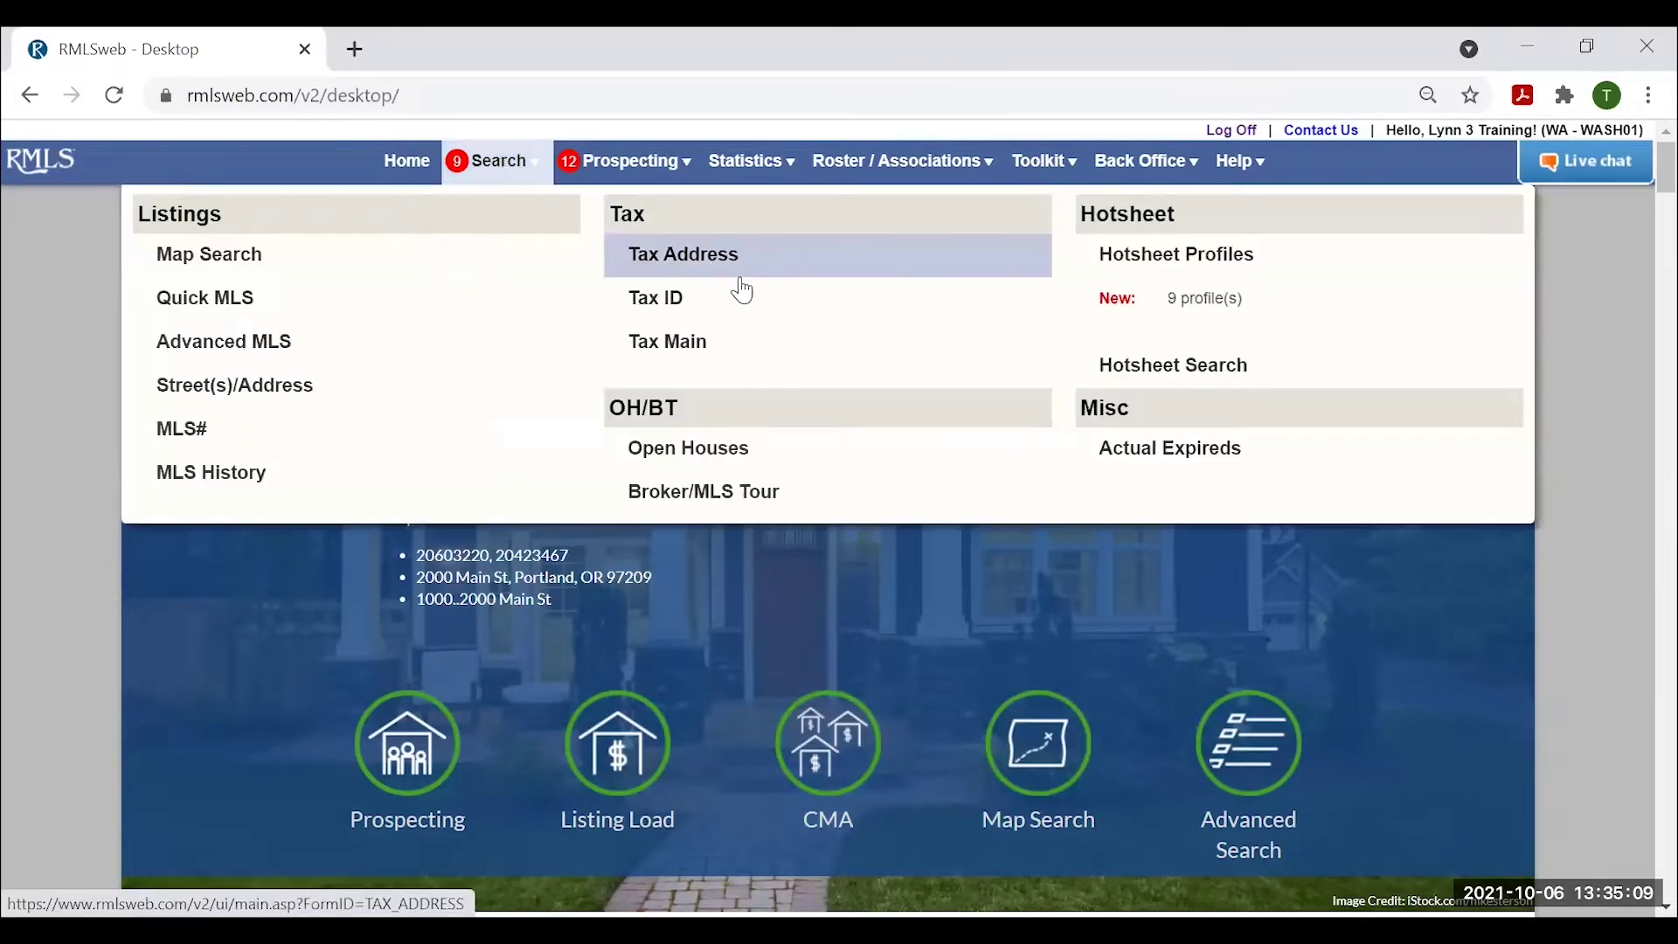
left_click(702, 349)
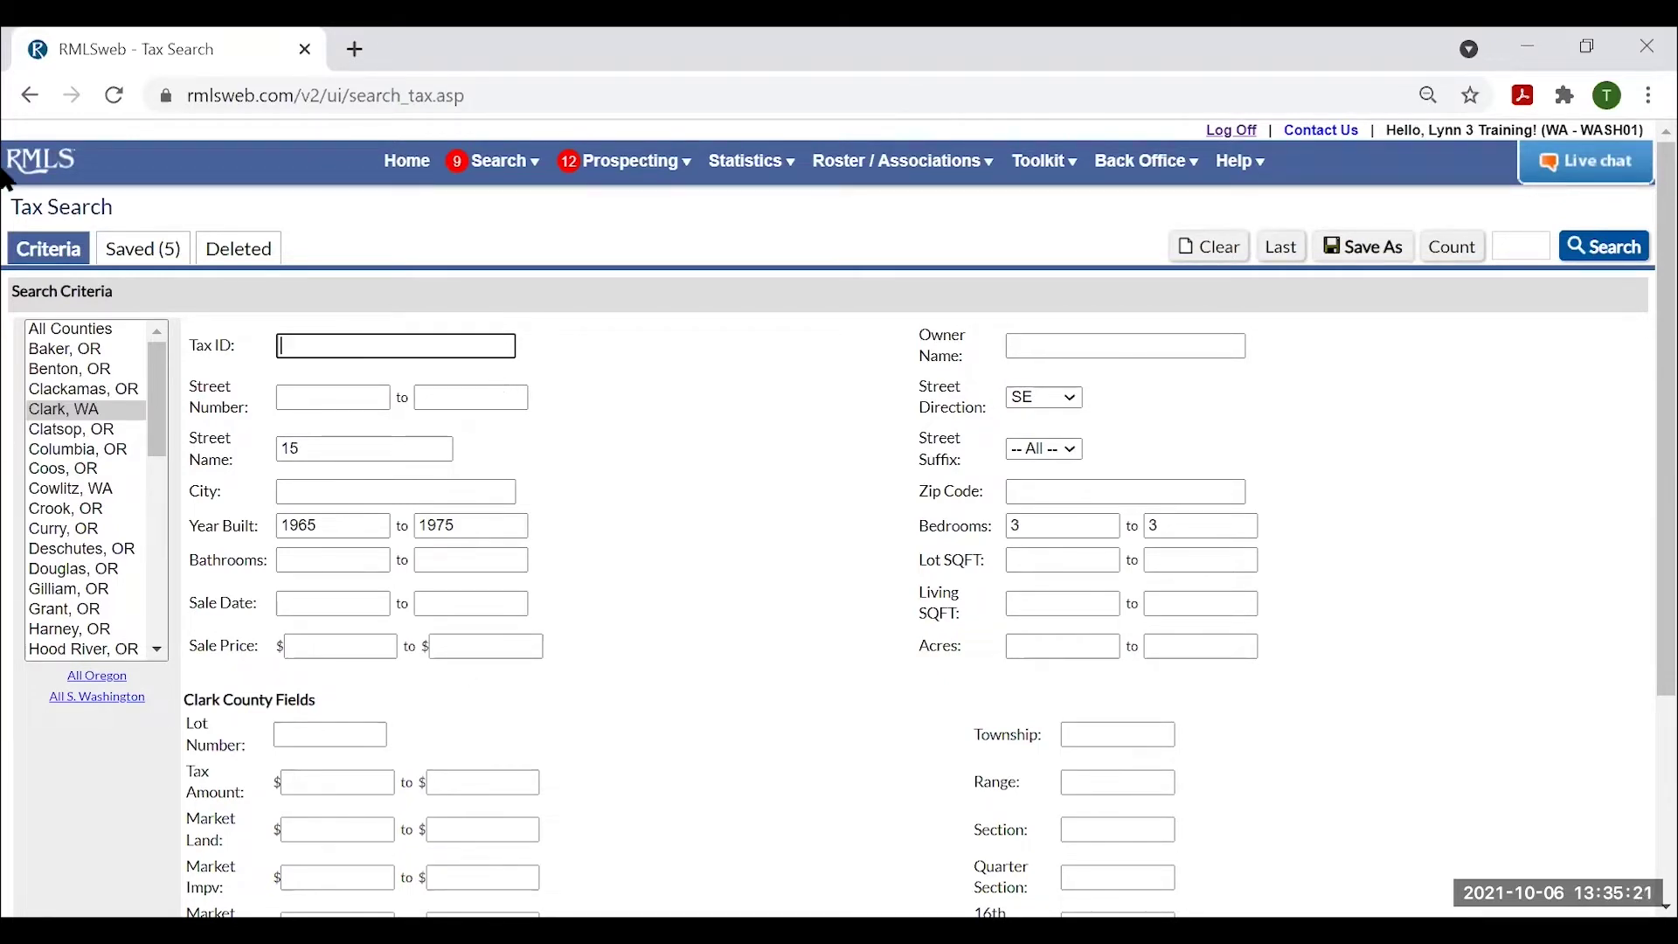
left_click(85, 331)
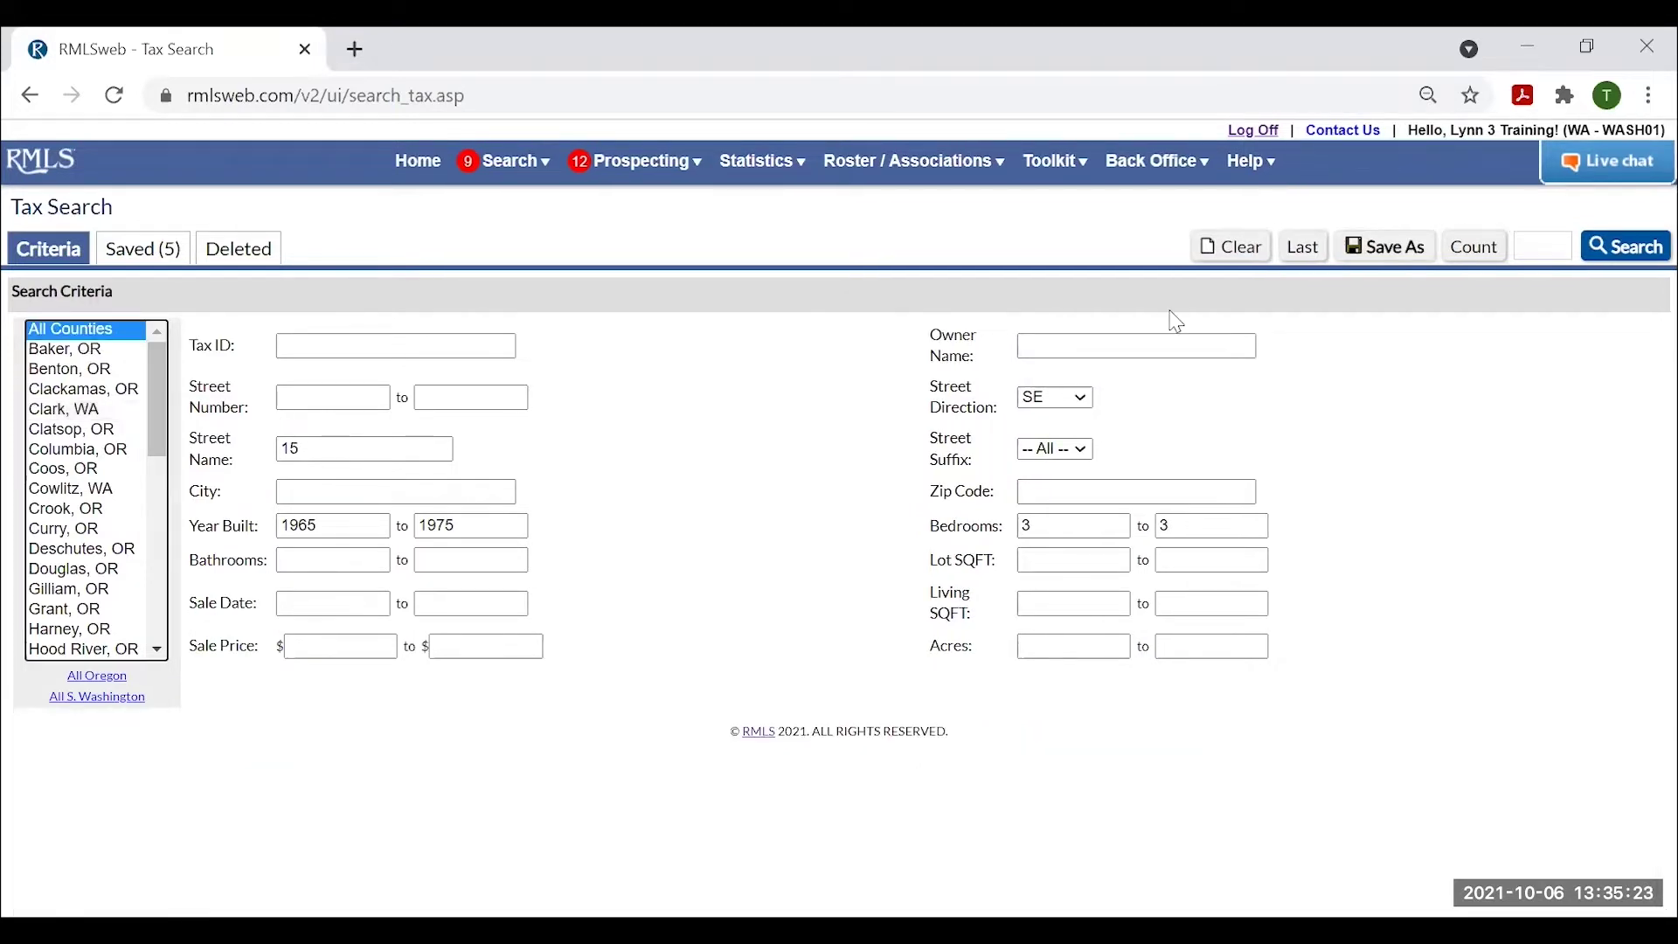
left_click(1227, 249)
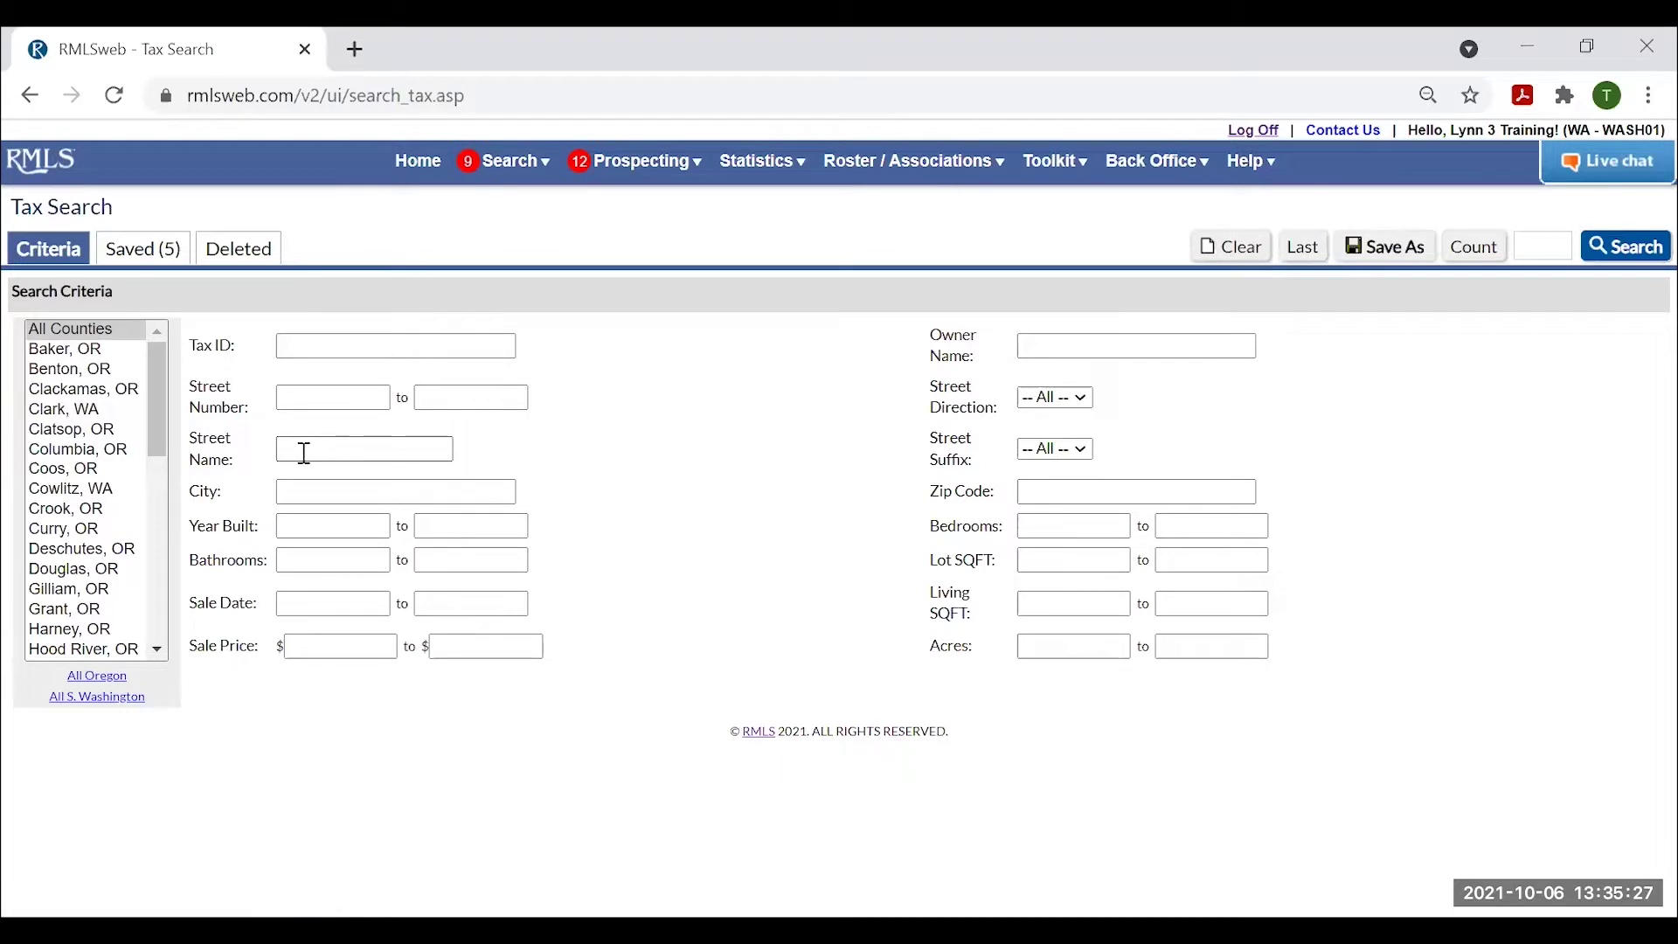
left_click(318, 391)
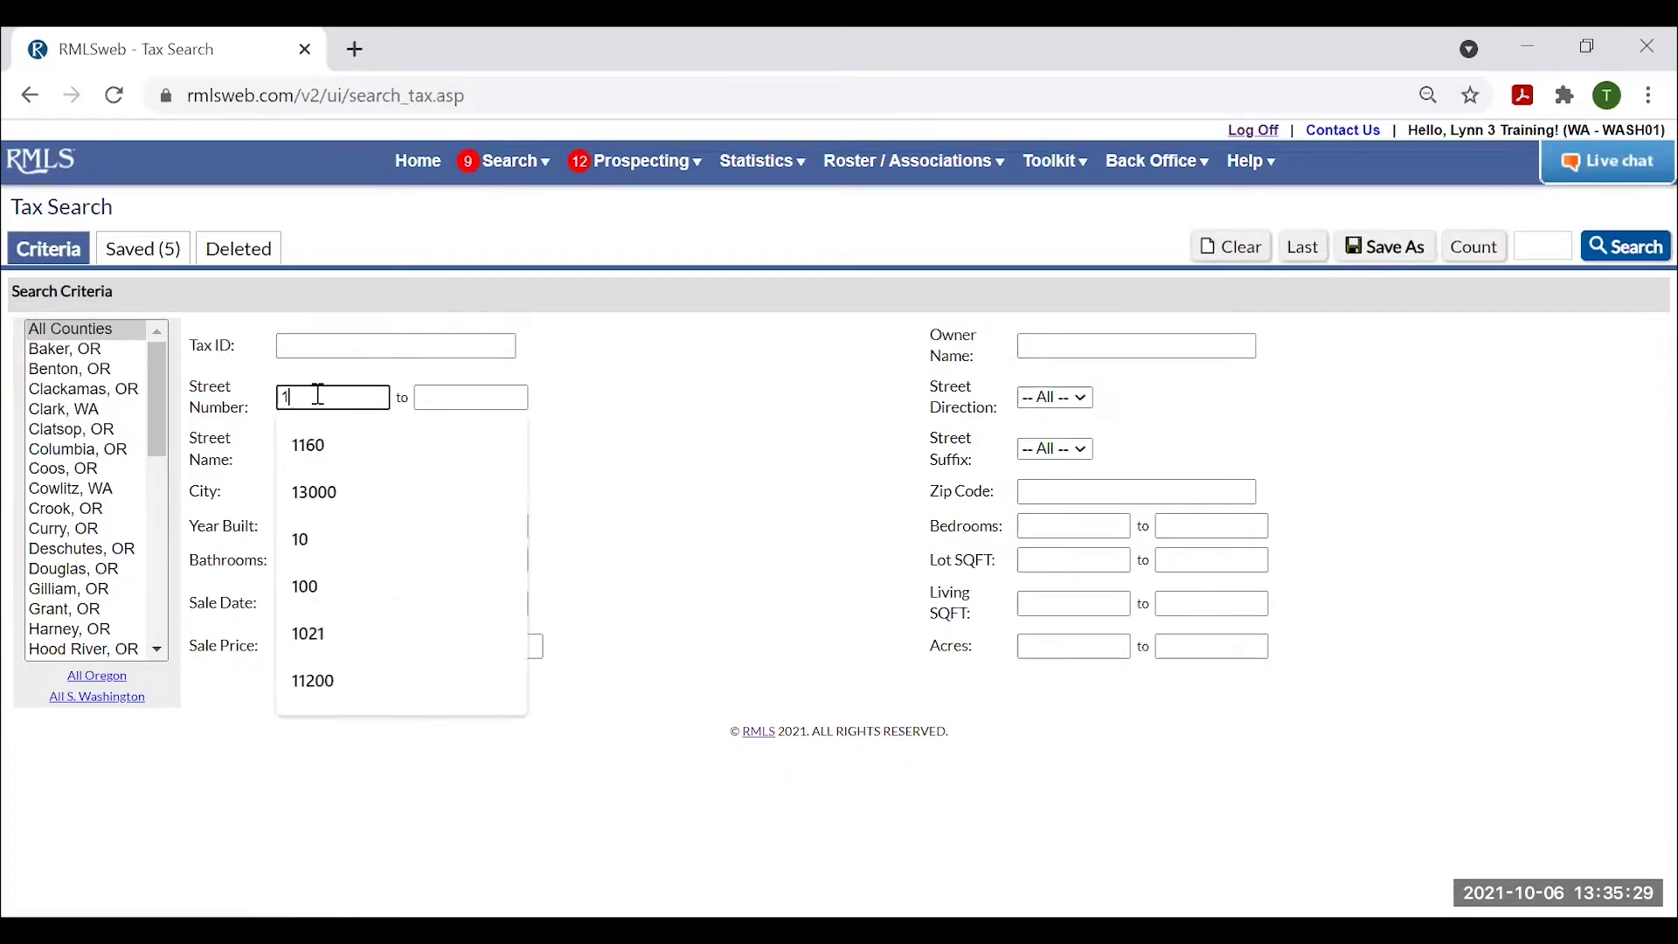
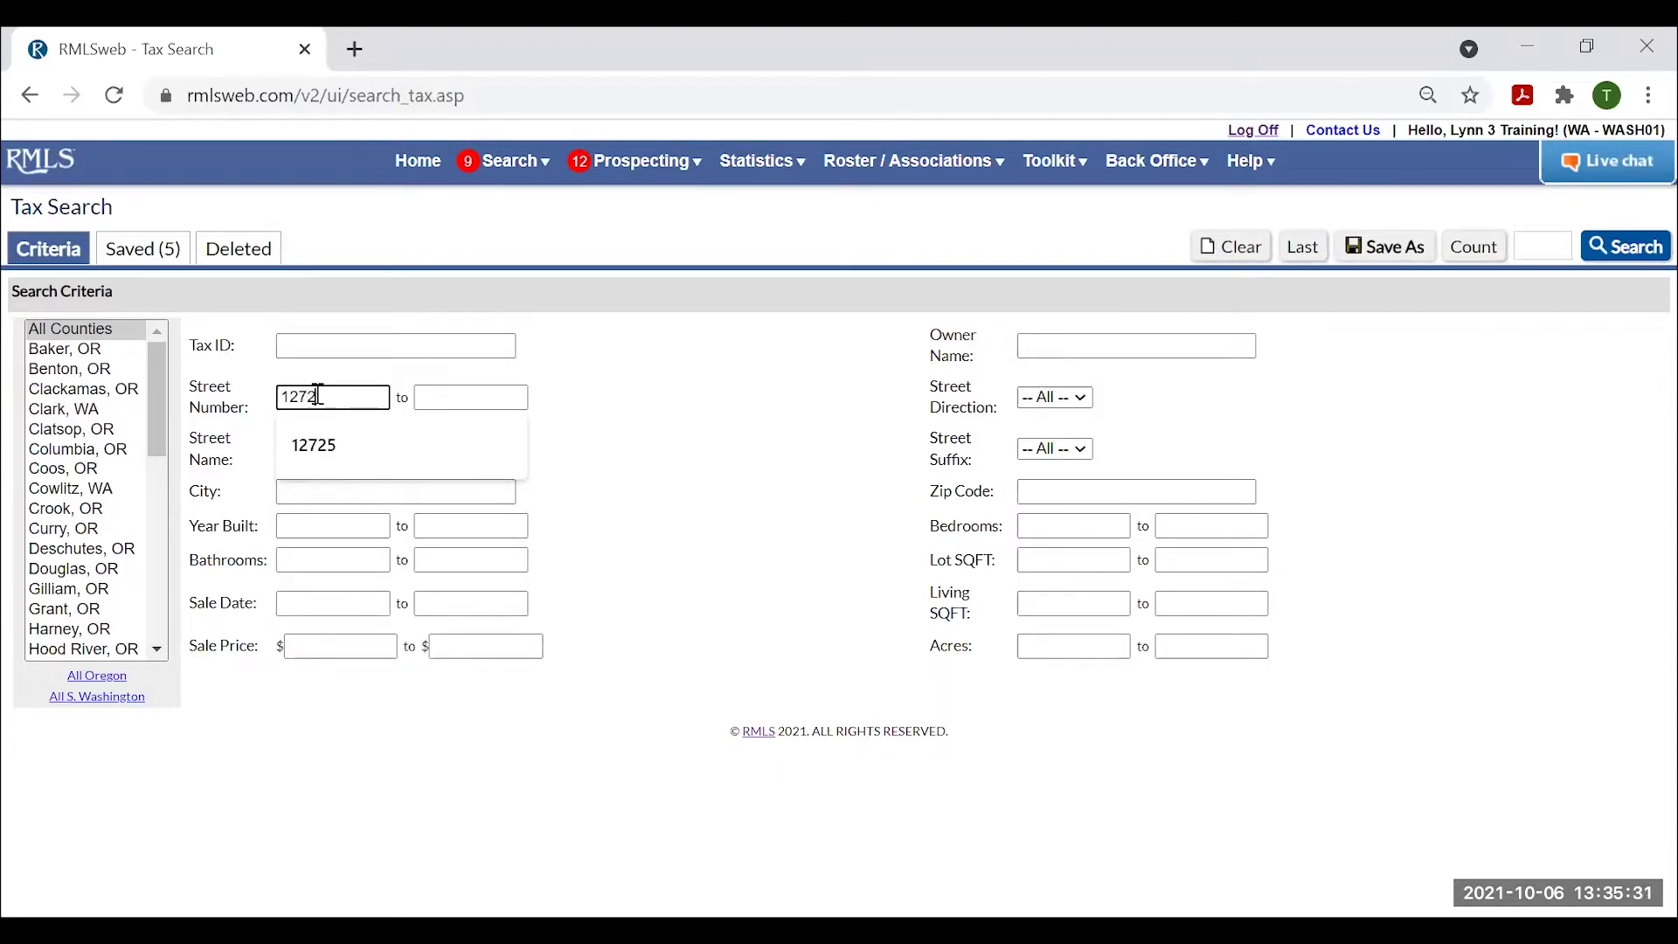
key("Tab")
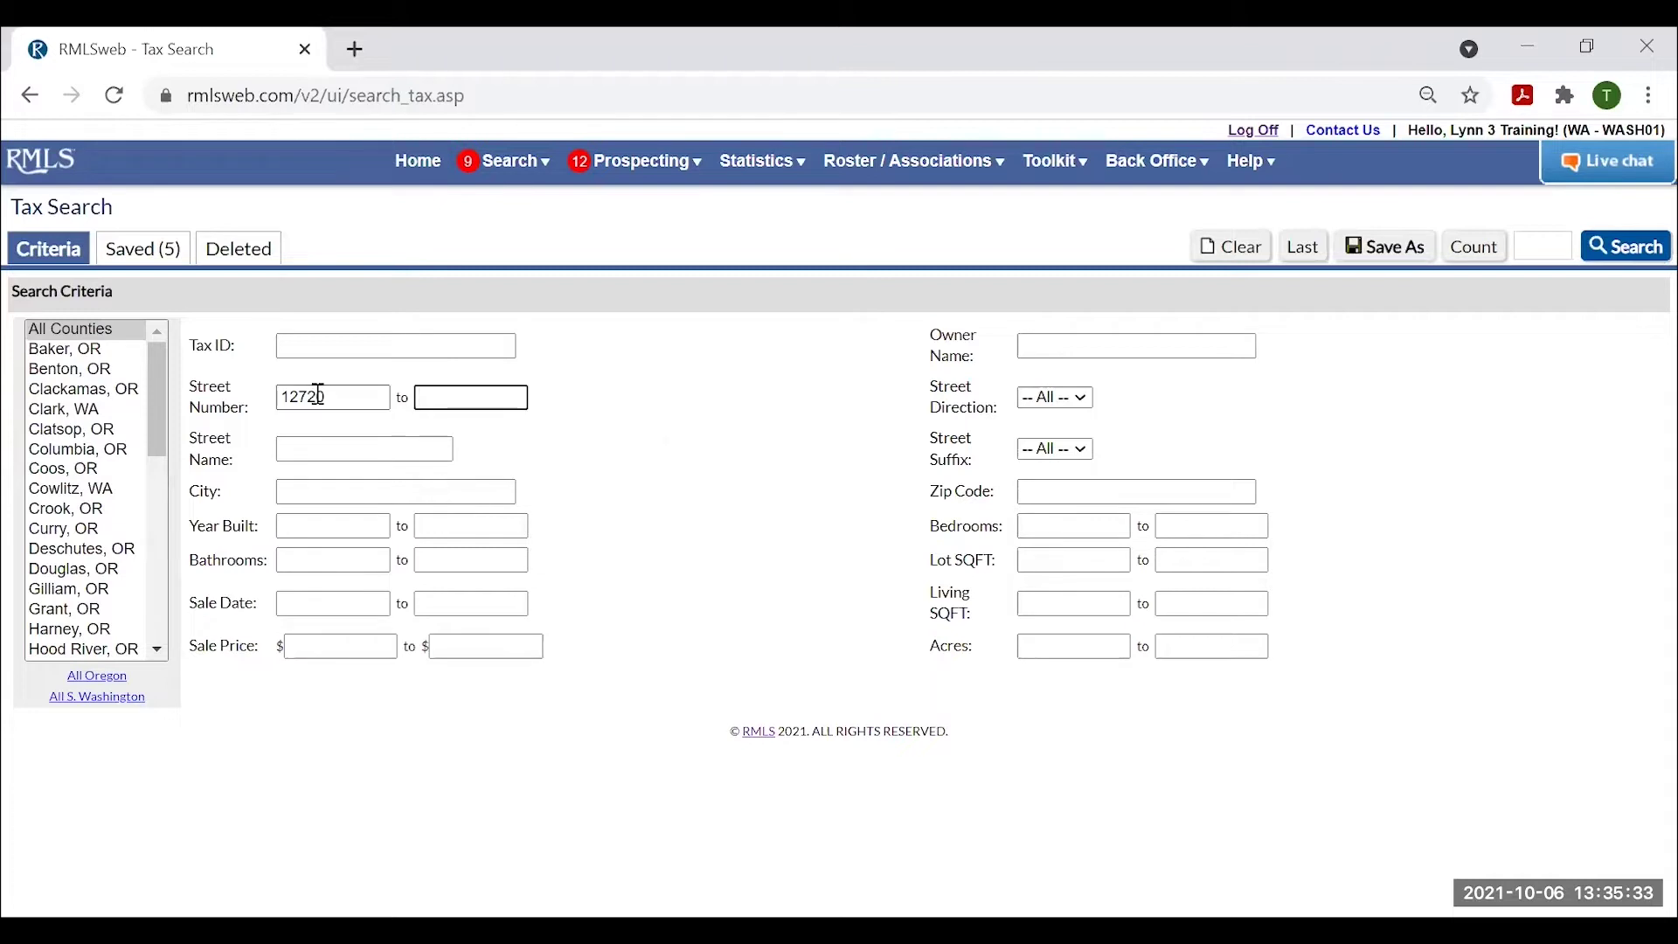
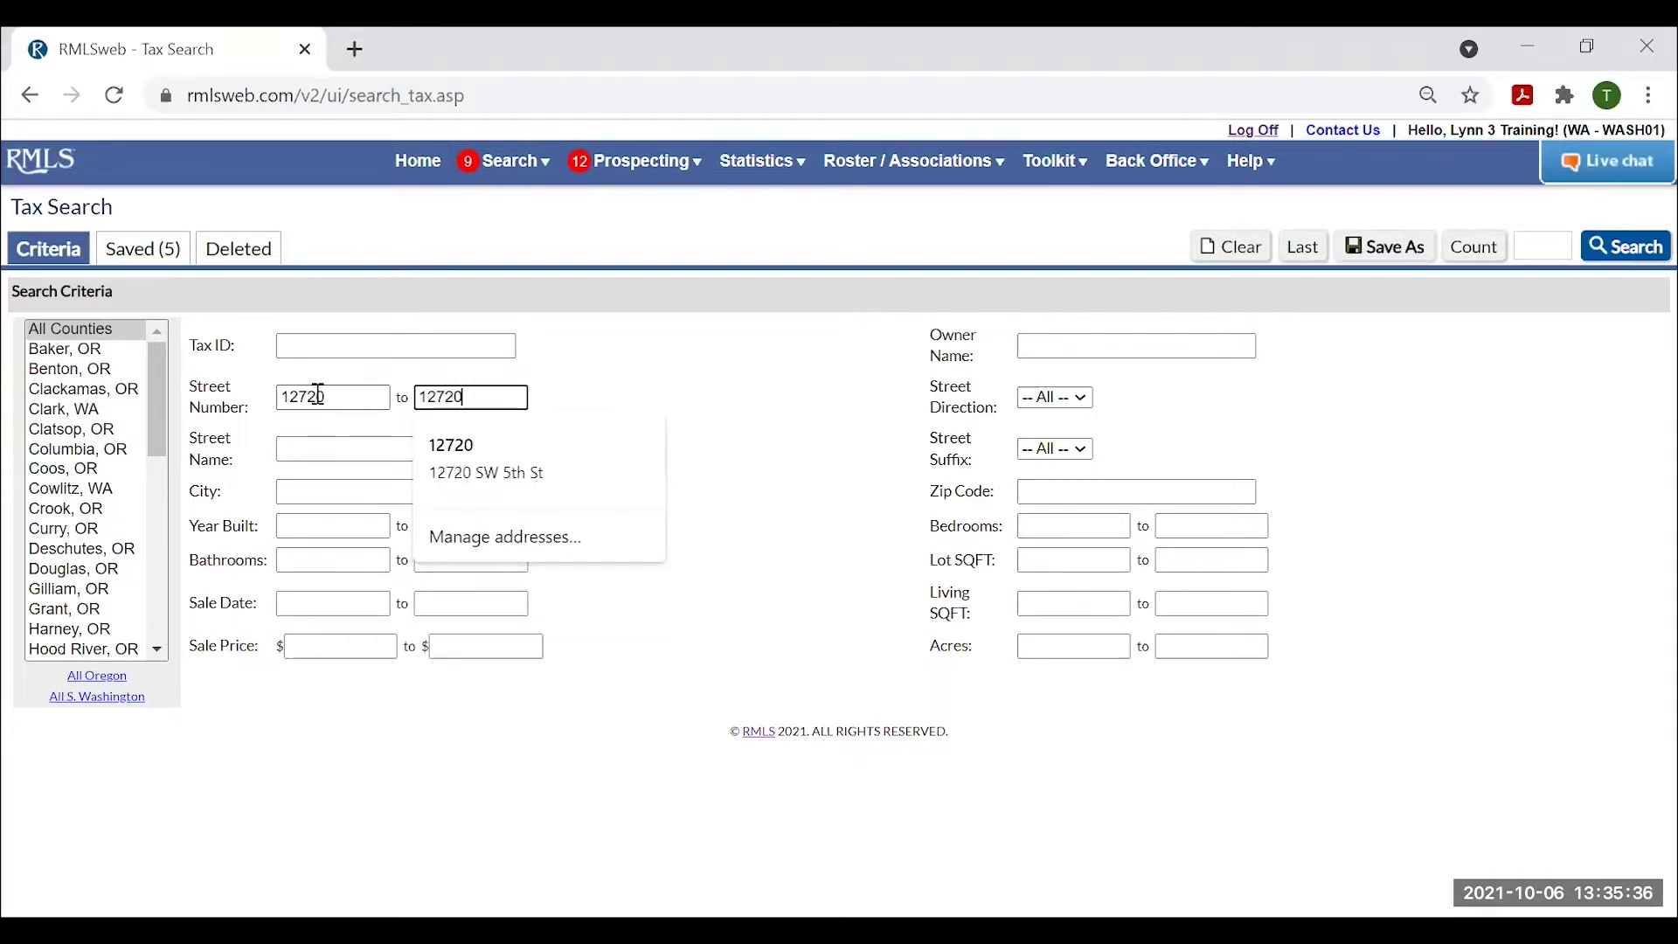
key("Tab")
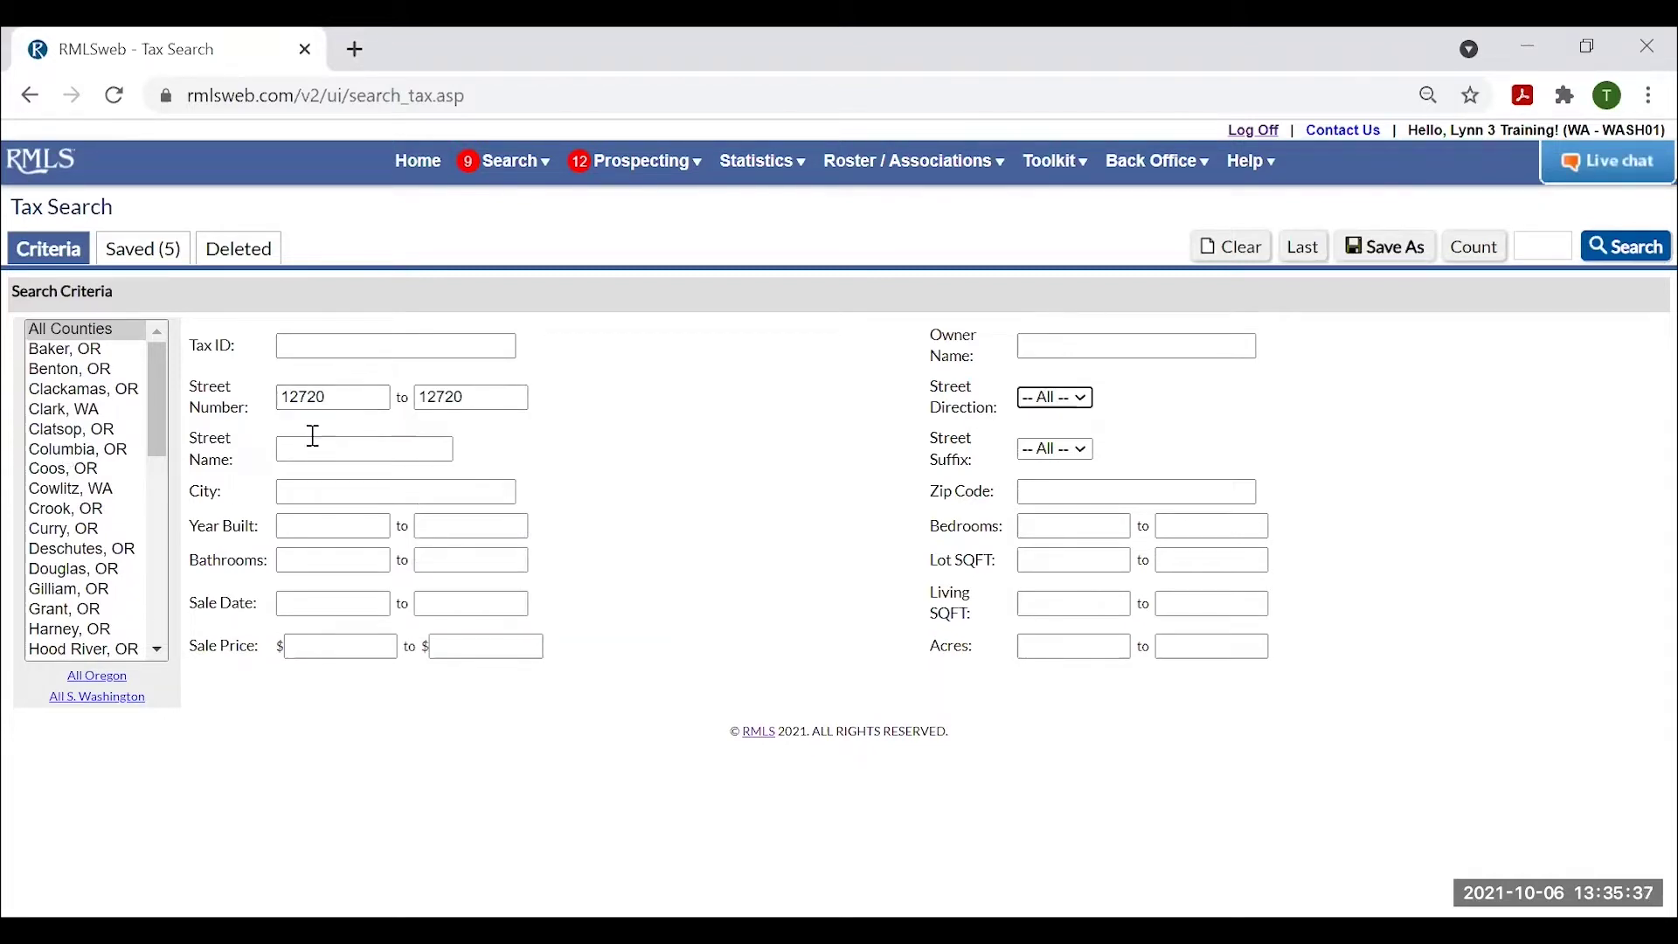
left_click(1043, 403)
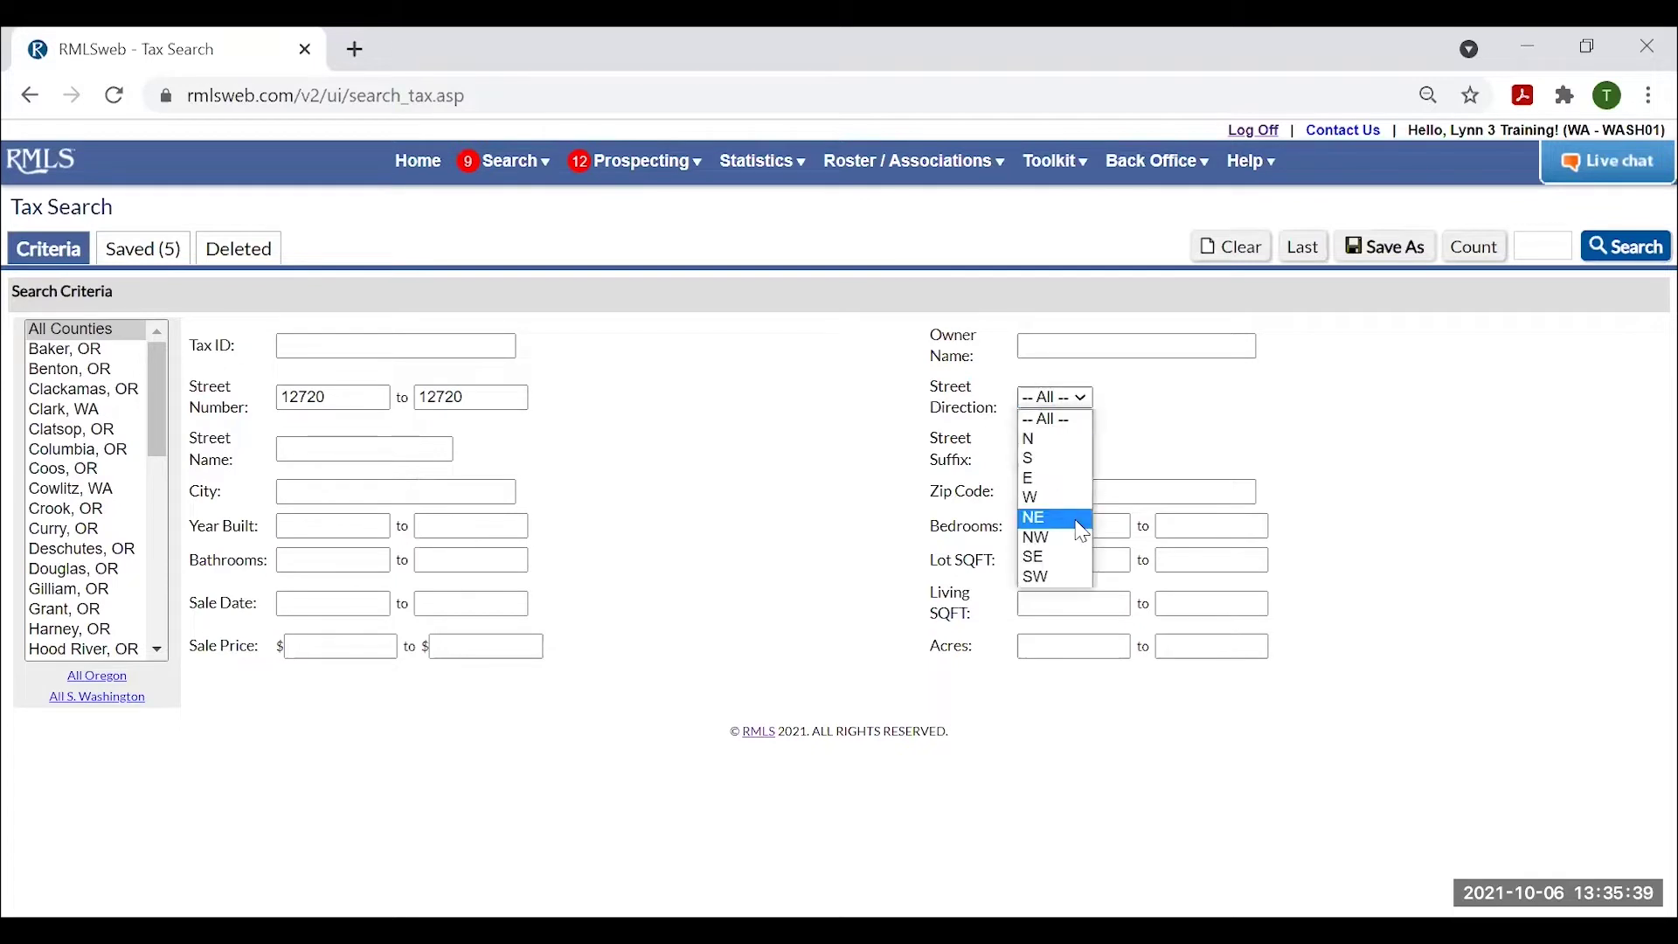
left_click(1049, 584)
left_click(402, 446)
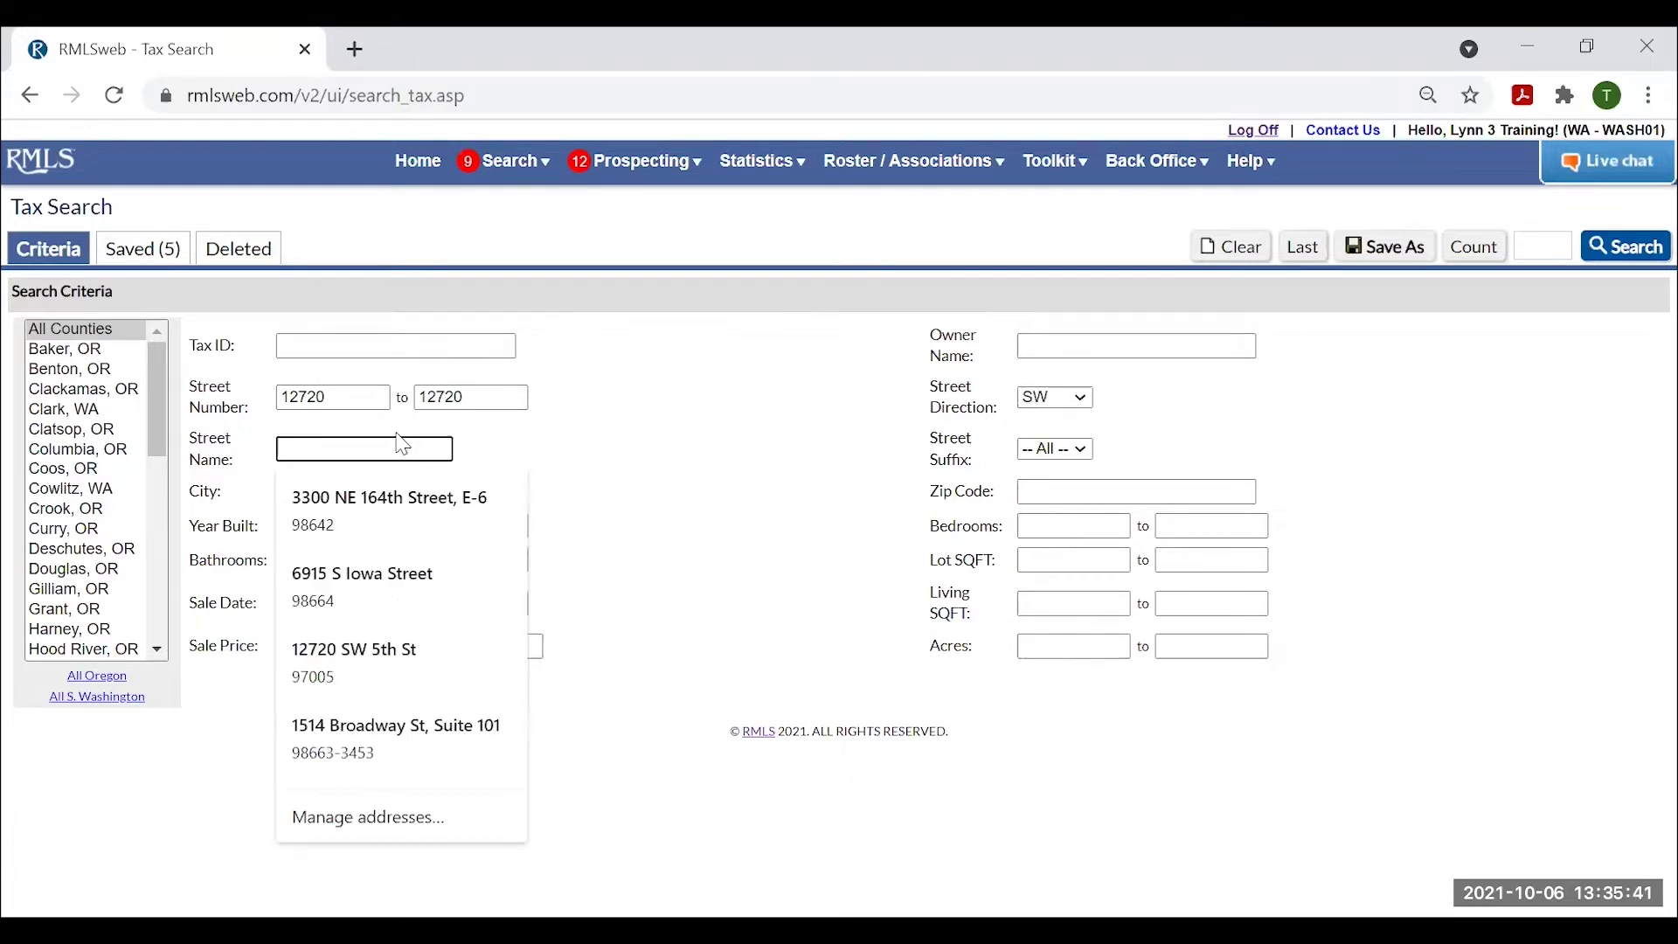
type("5")
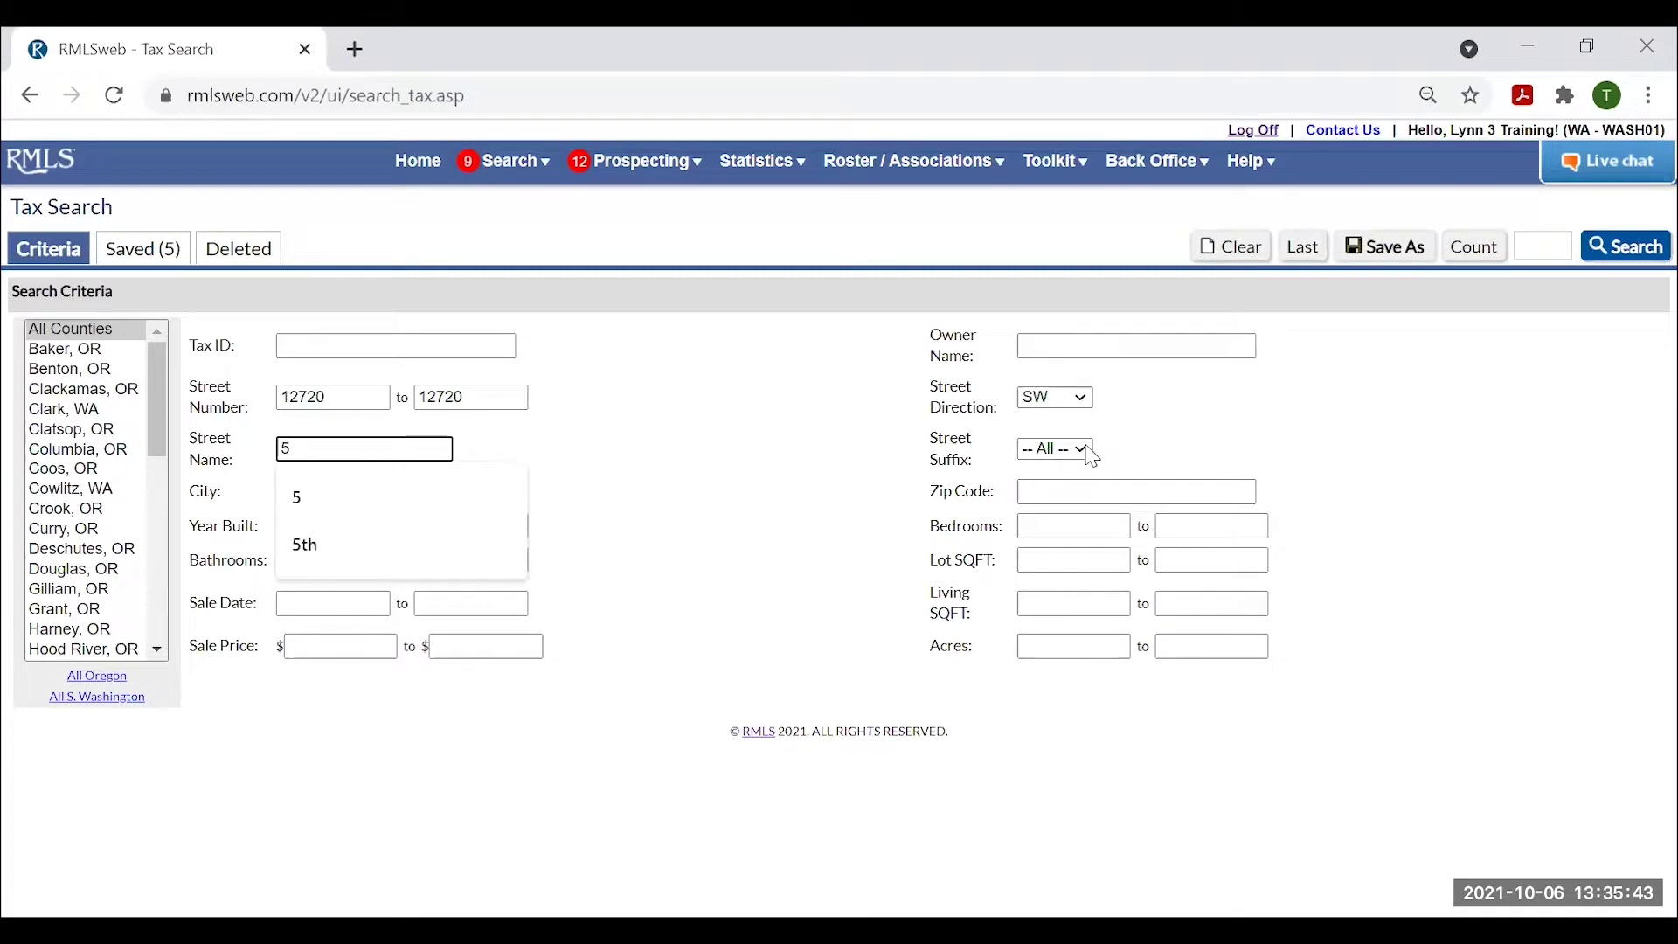
left_click(1055, 449)
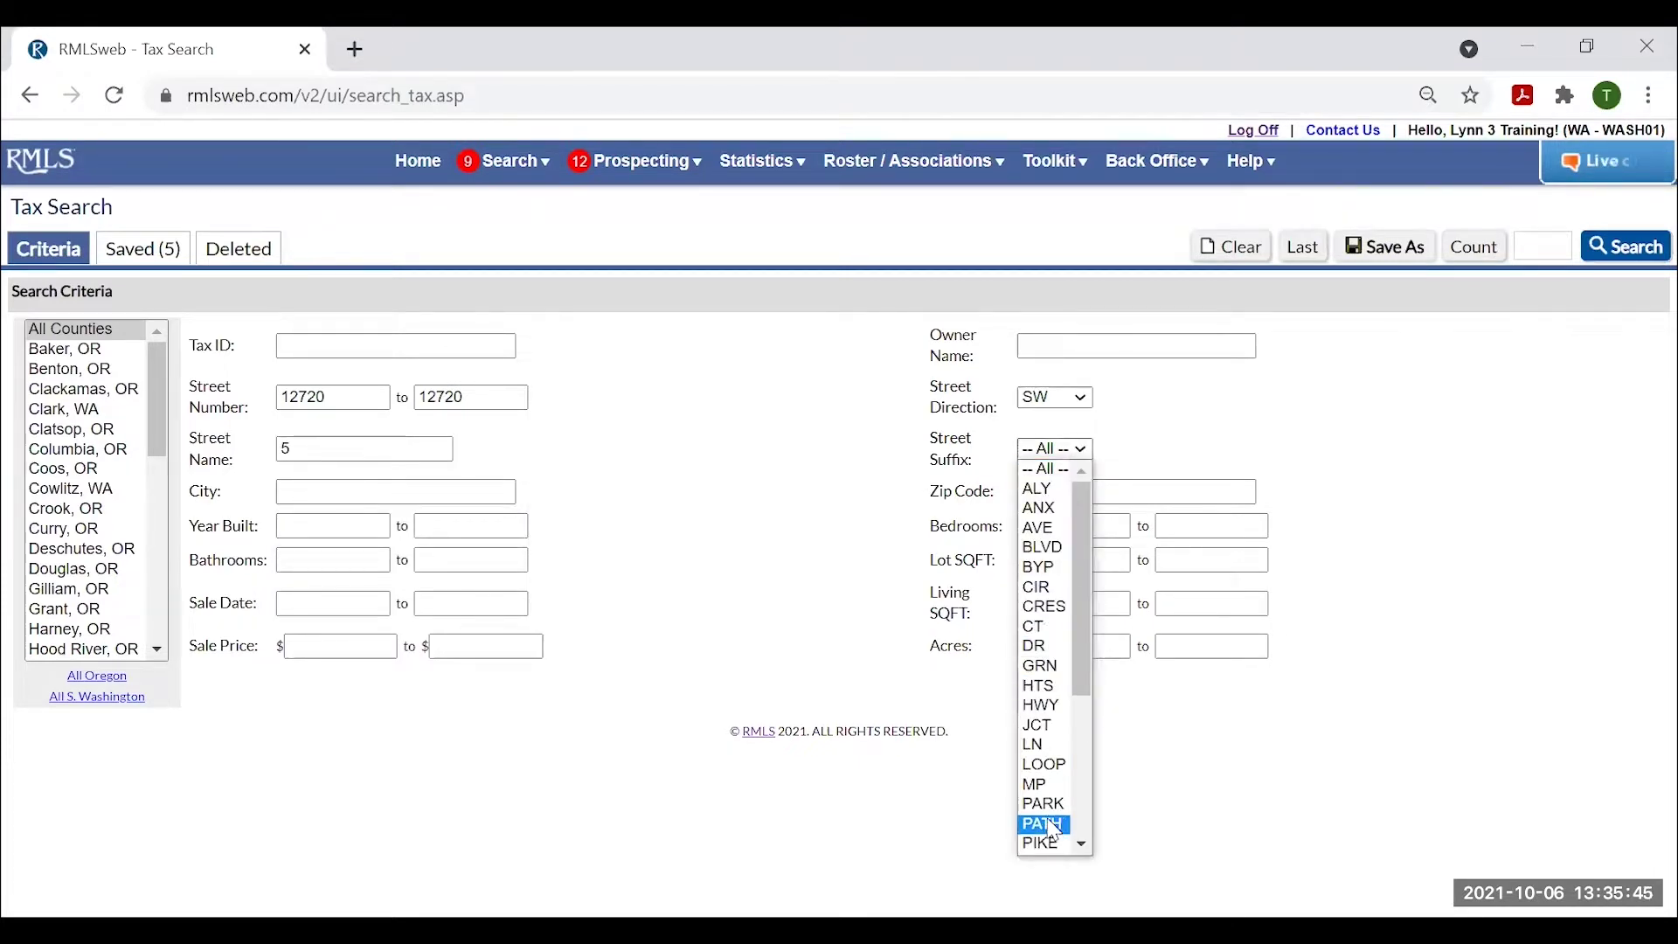
scroll(1060, 822, "down", 3)
left_click(1053, 746)
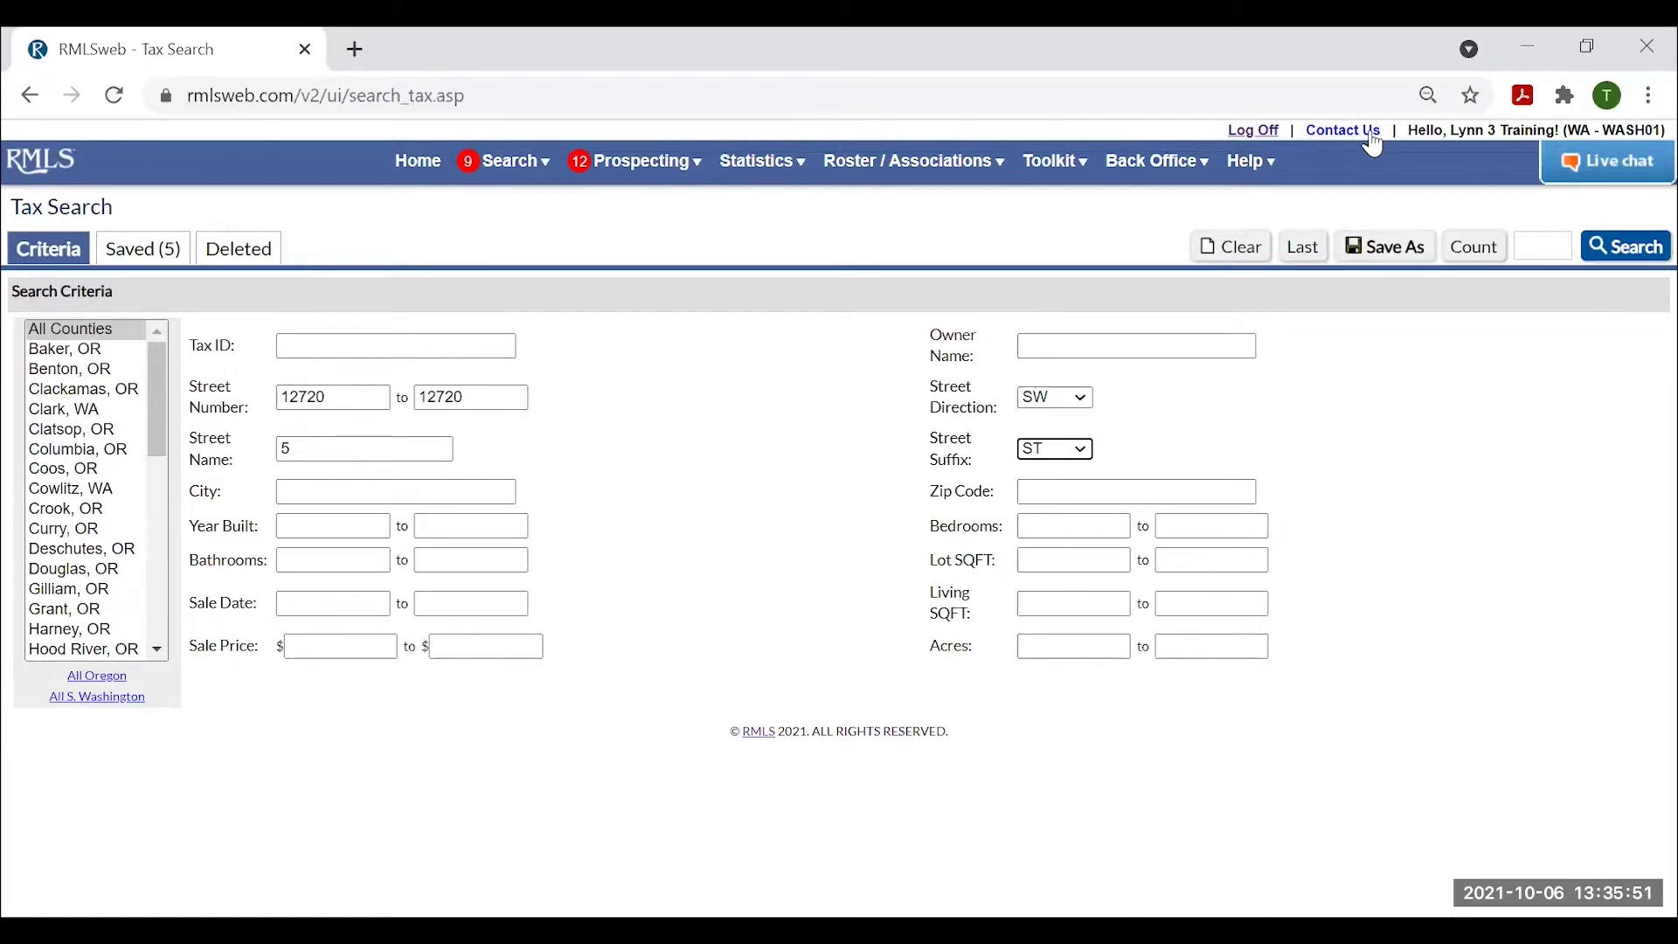
Count and run the tax search, then open the single Beaverton record's full tax report.
left_click(1475, 247)
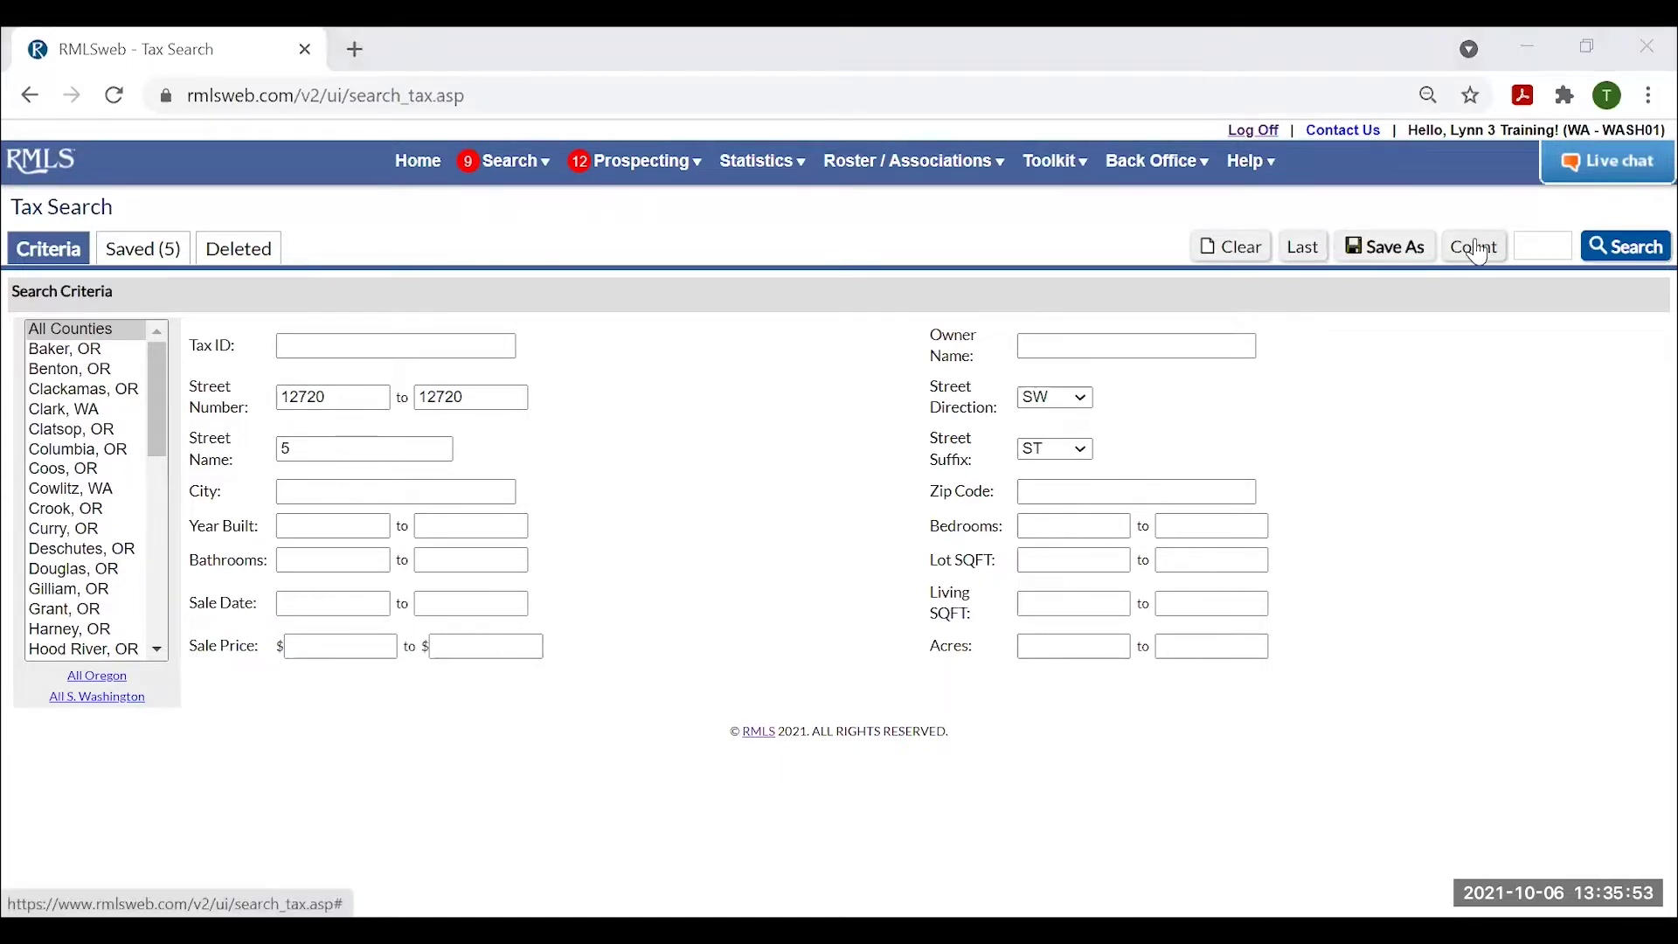
left_click(1631, 250)
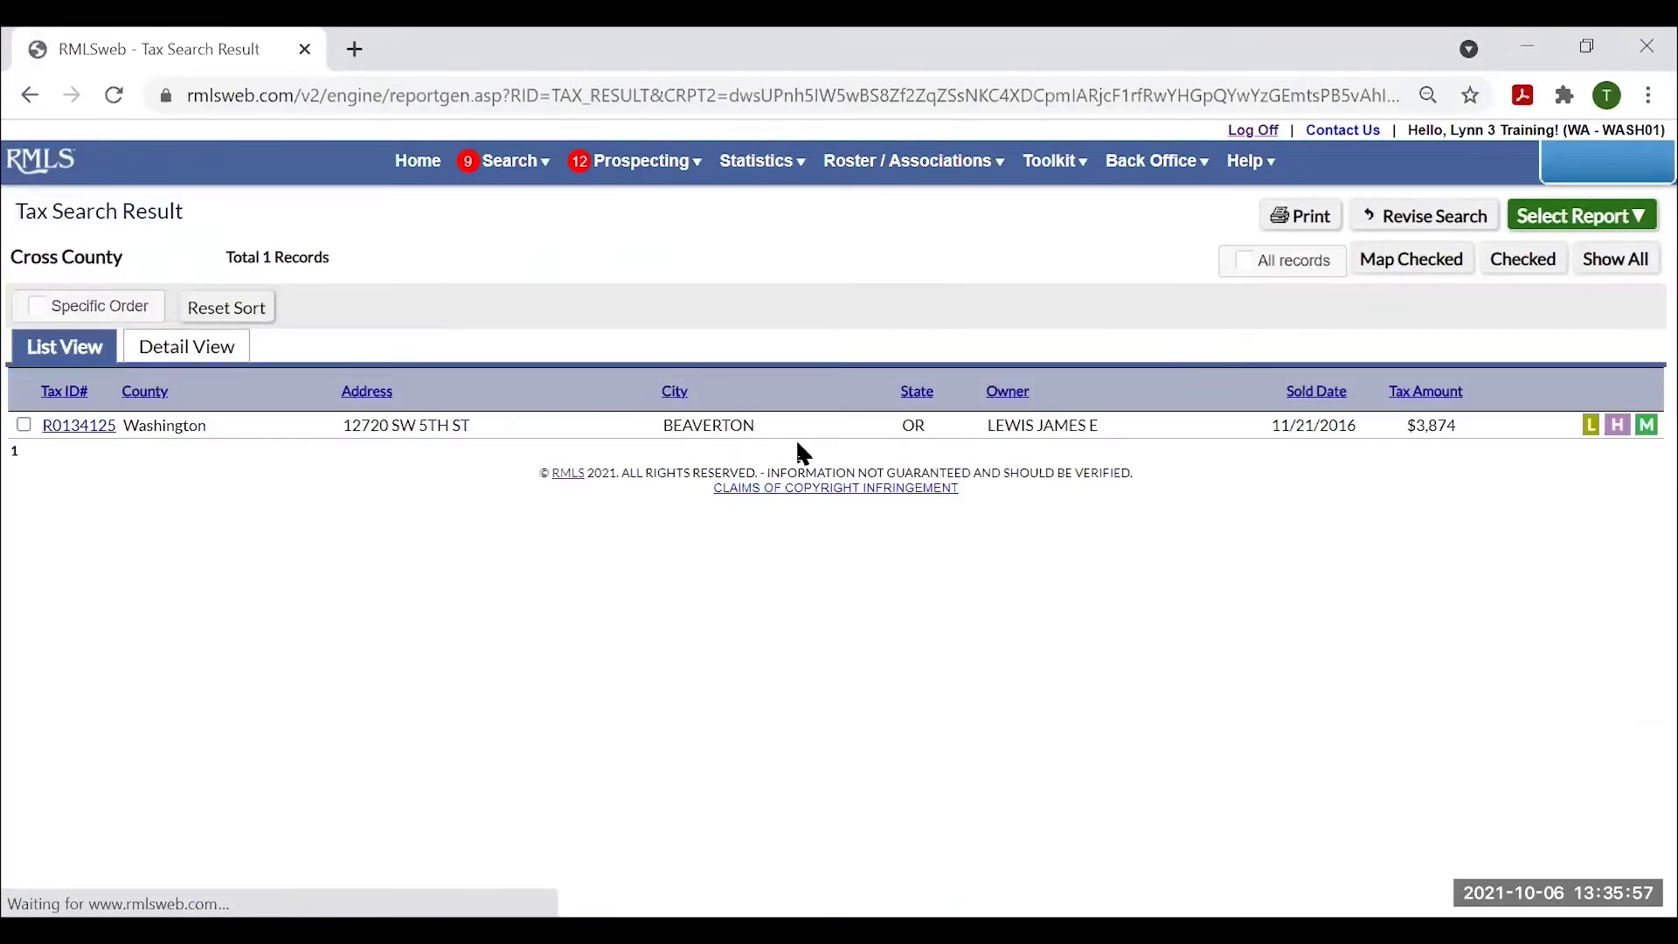
left_click(80, 426)
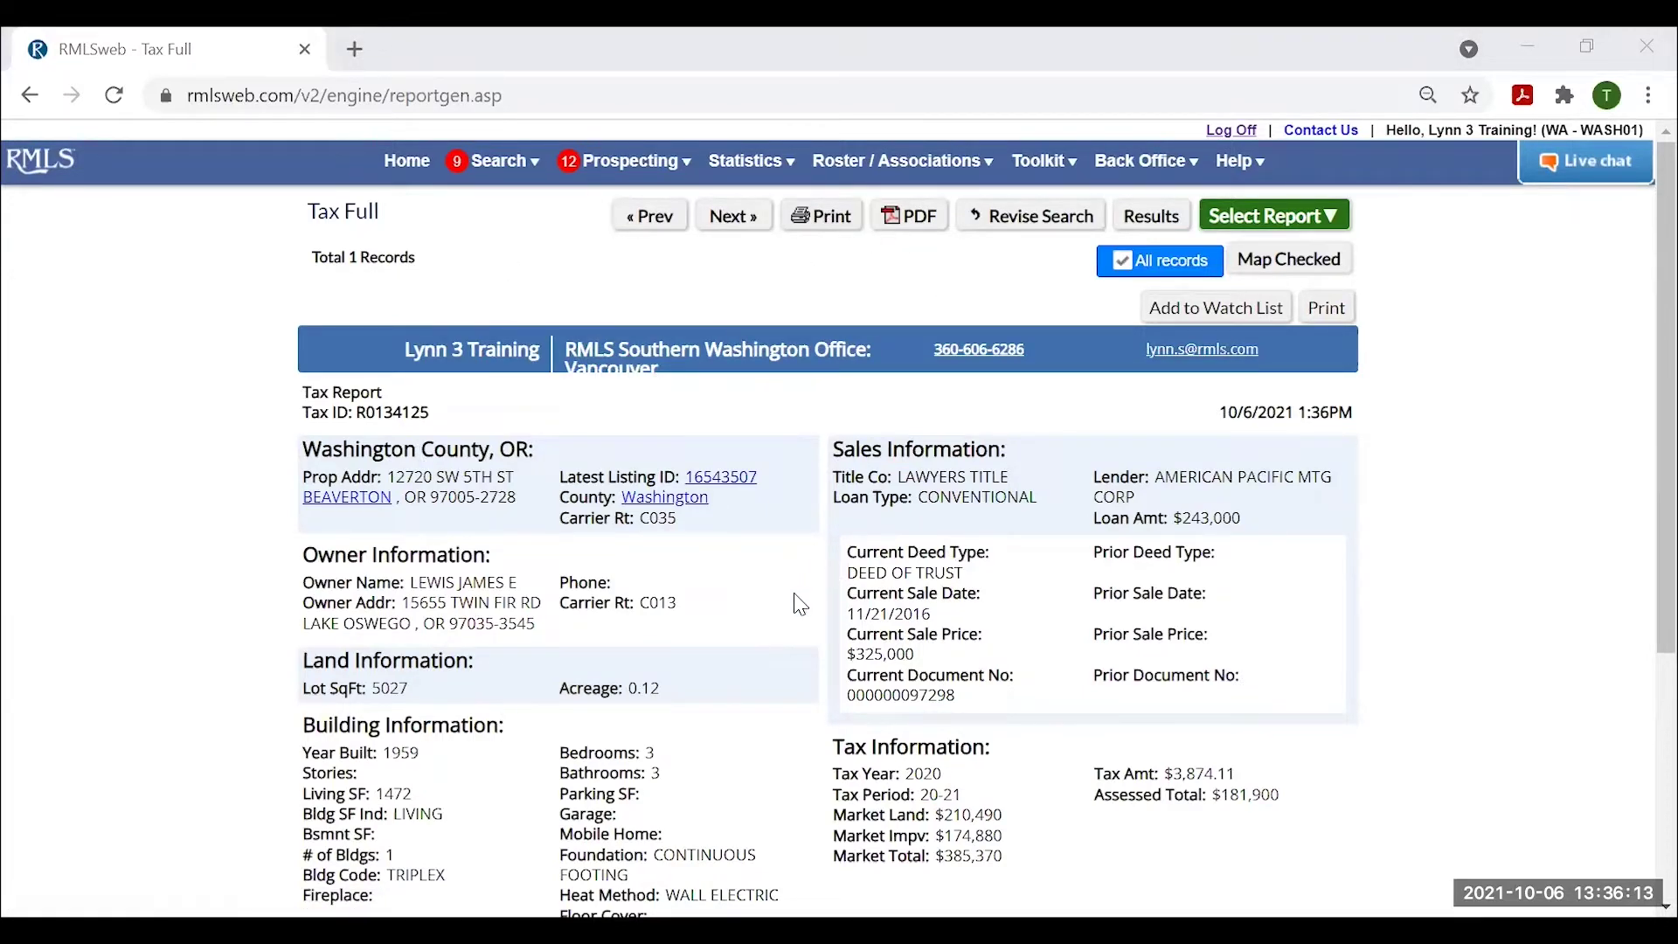
scroll(830, 647, "down", 1)
scroll(833, 651, "up", 1)
scroll(573, 615, "down", 1)
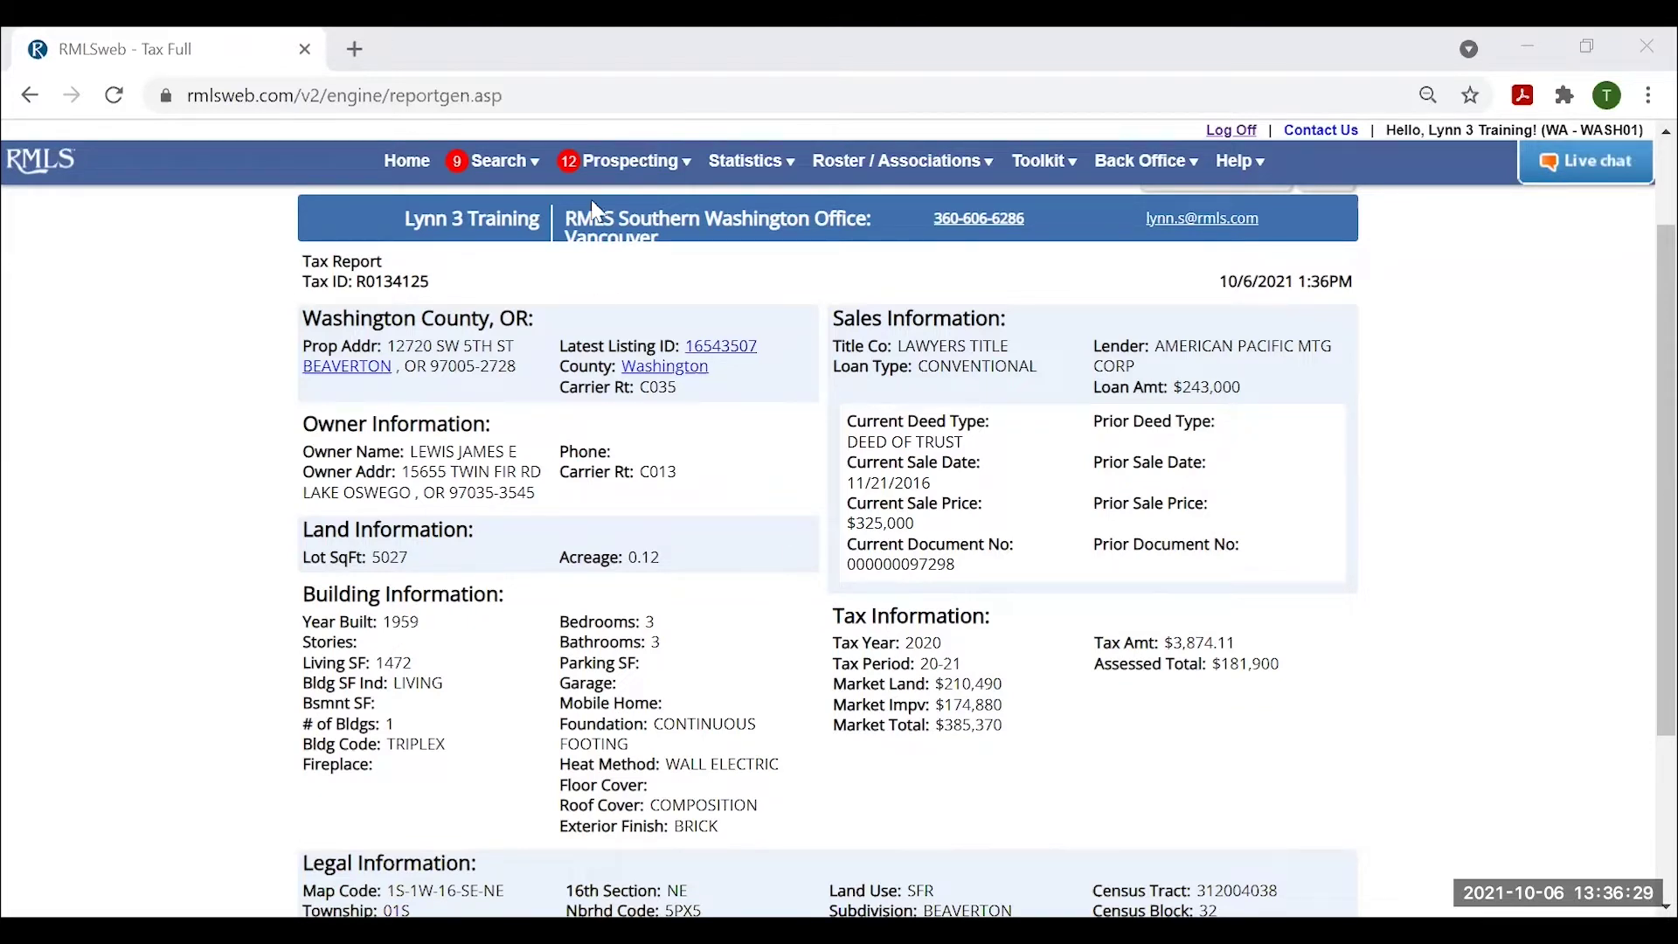
left_click(518, 169)
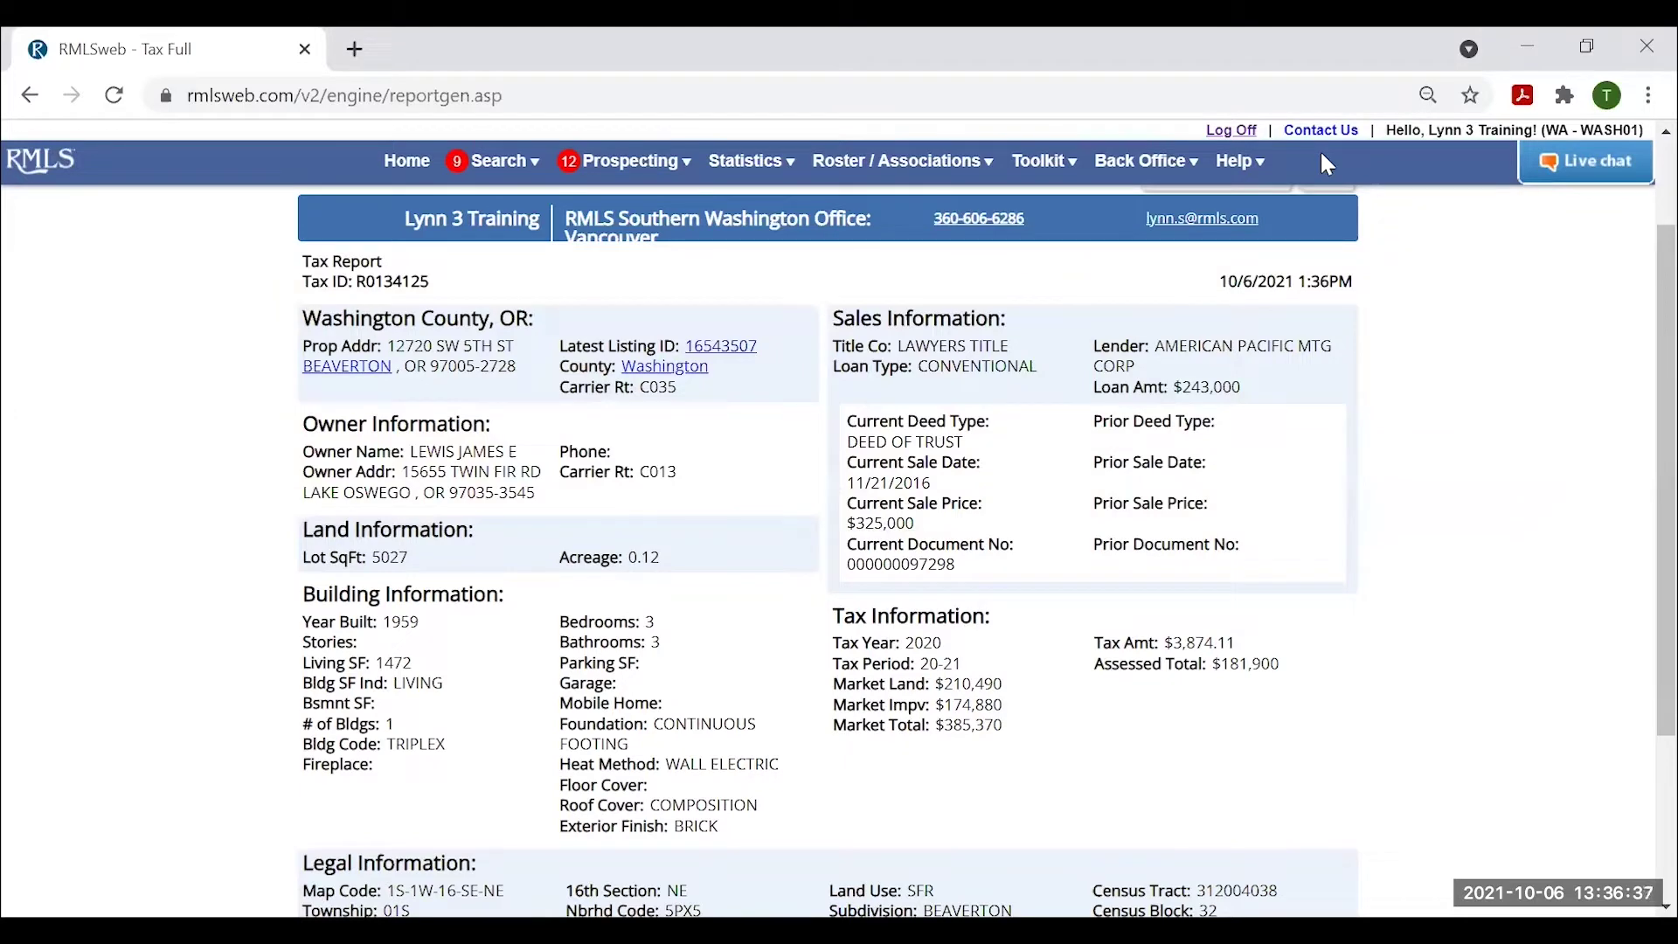
scroll(1090, 312, "up", 2)
scroll(819, 431, "down", 2)
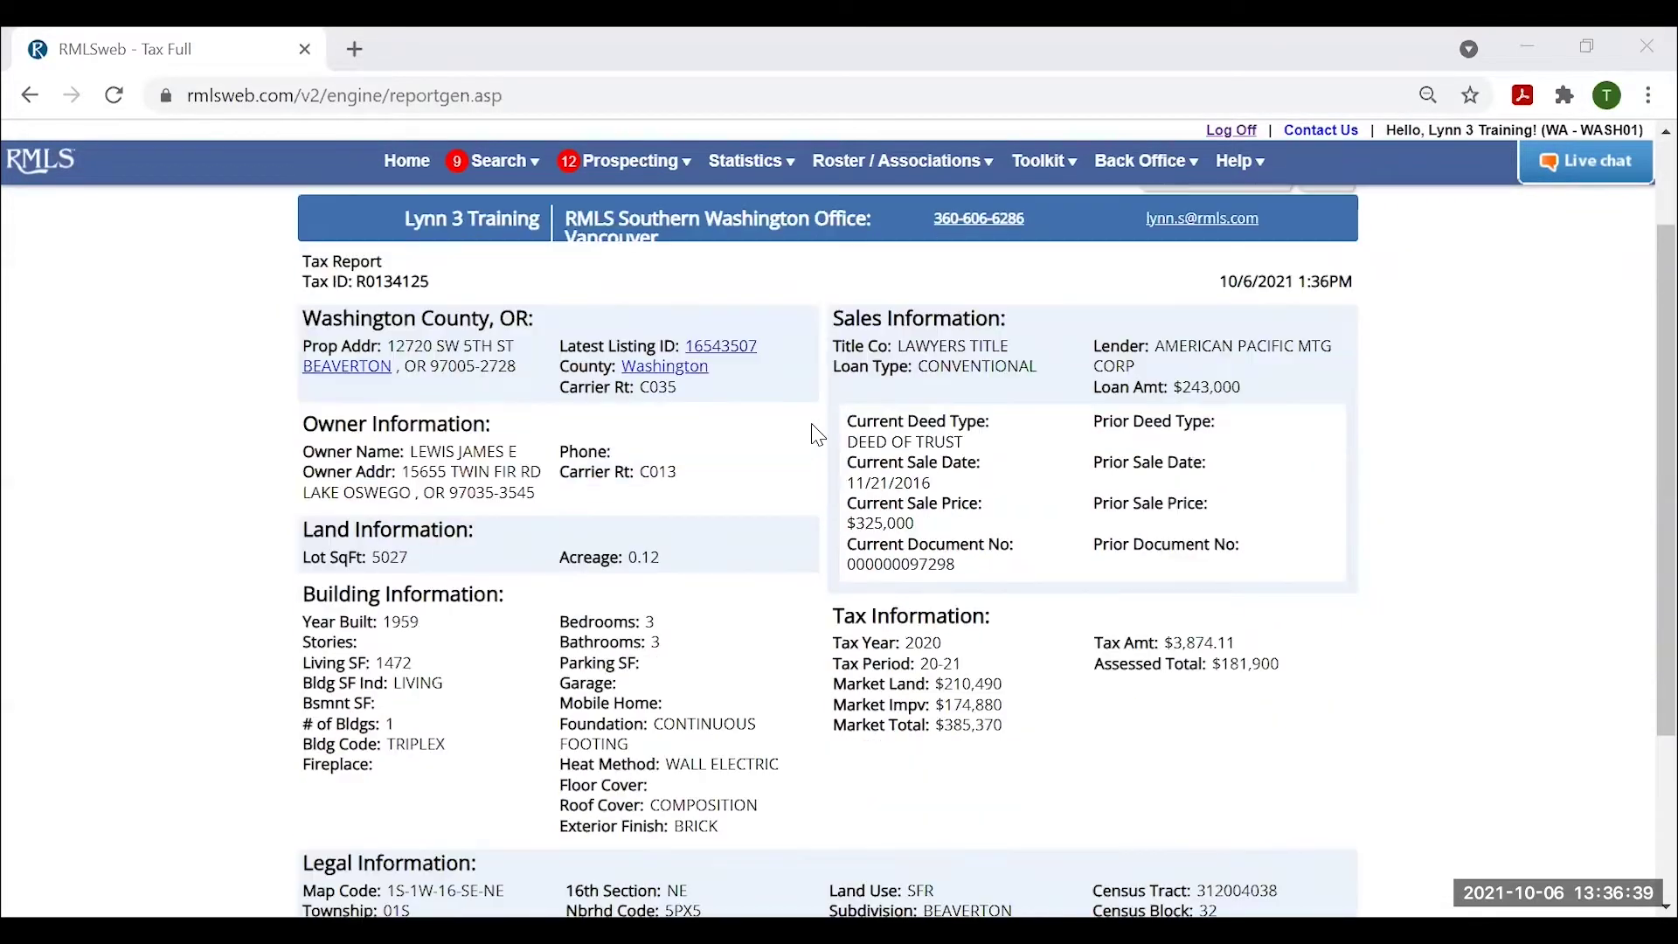
left_click(721, 346)
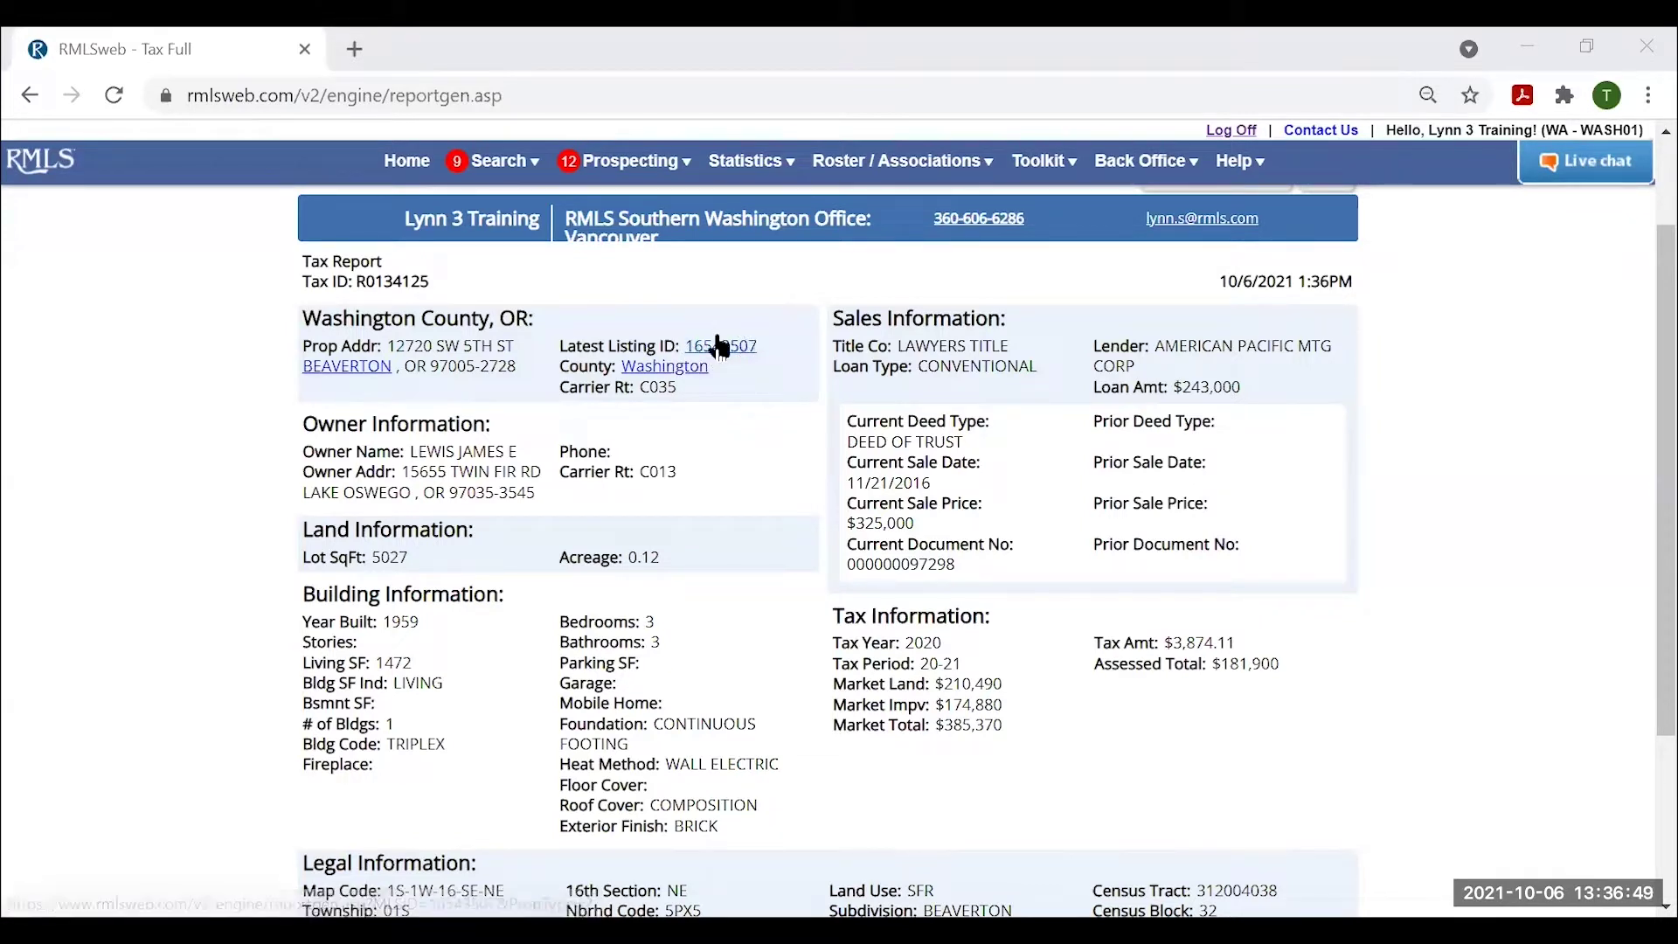
left_click(726, 349)
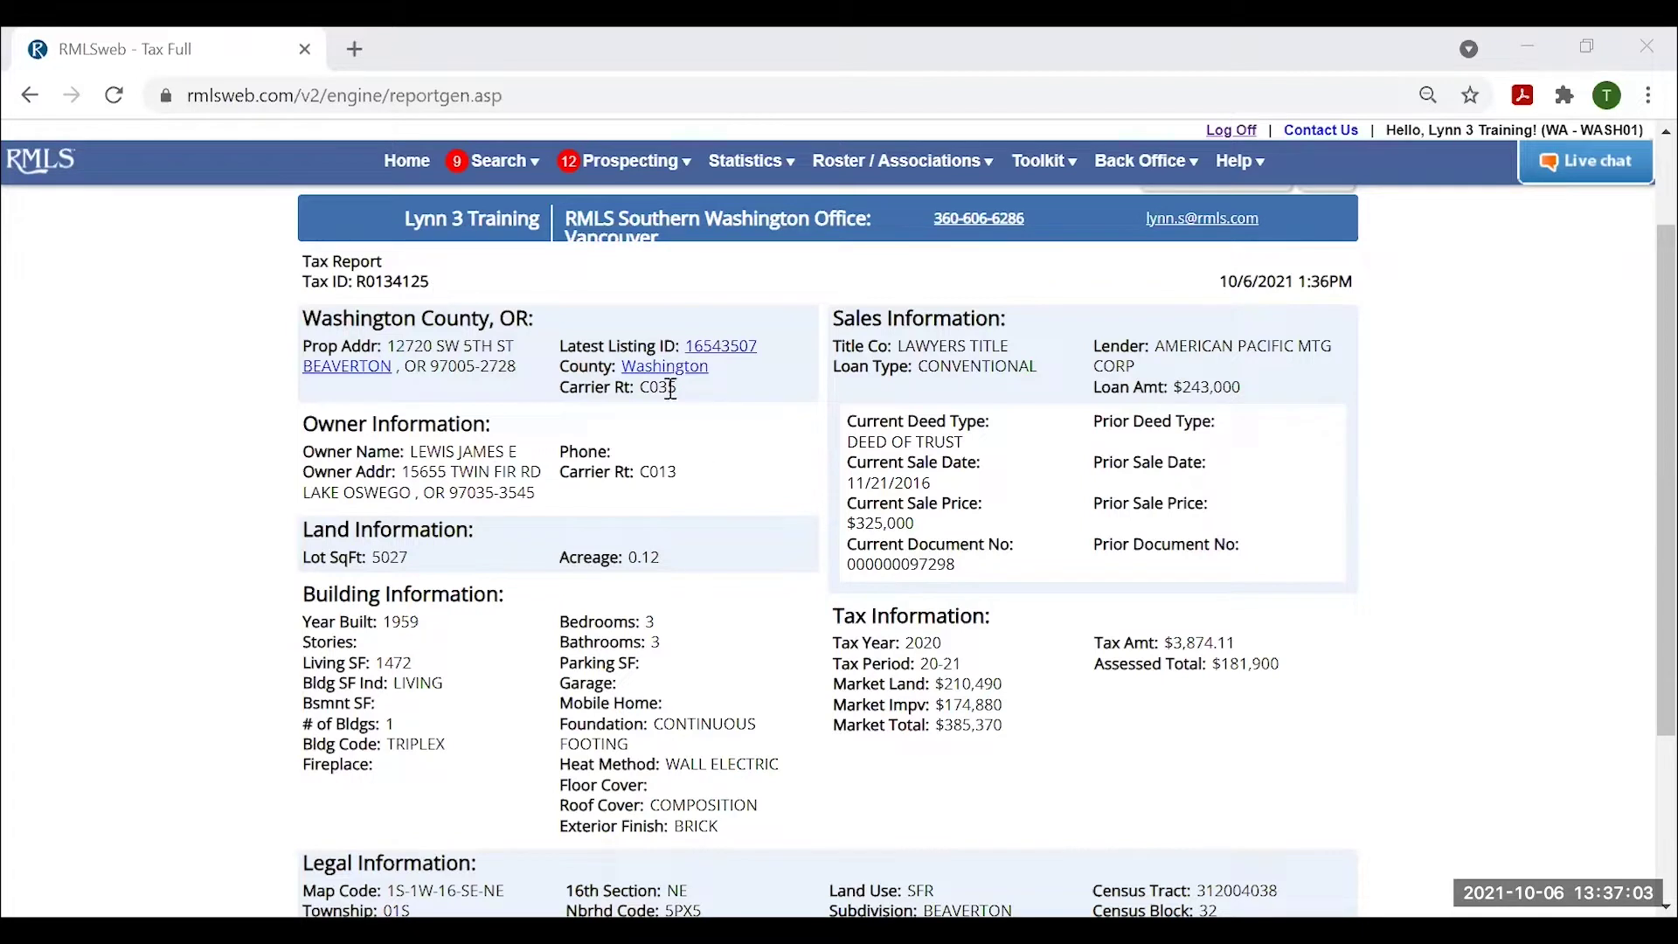
Copy the subject property's Tax ID from the full tax report.
left_click_drag(430, 282, 360, 282)
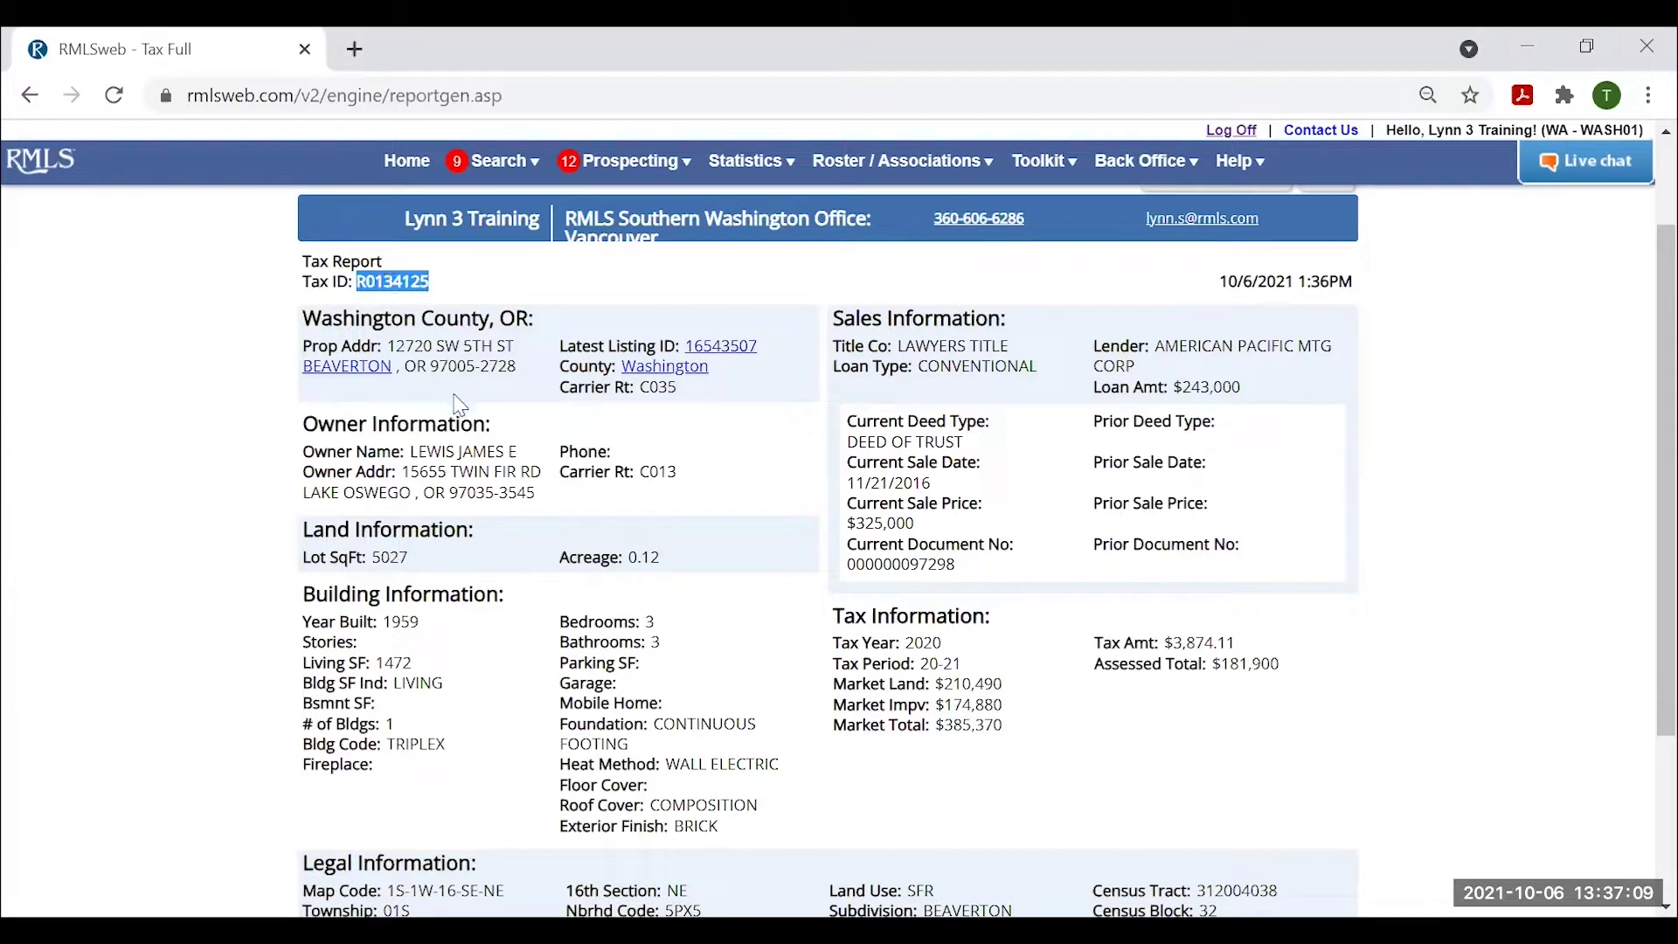
right_click(398, 280)
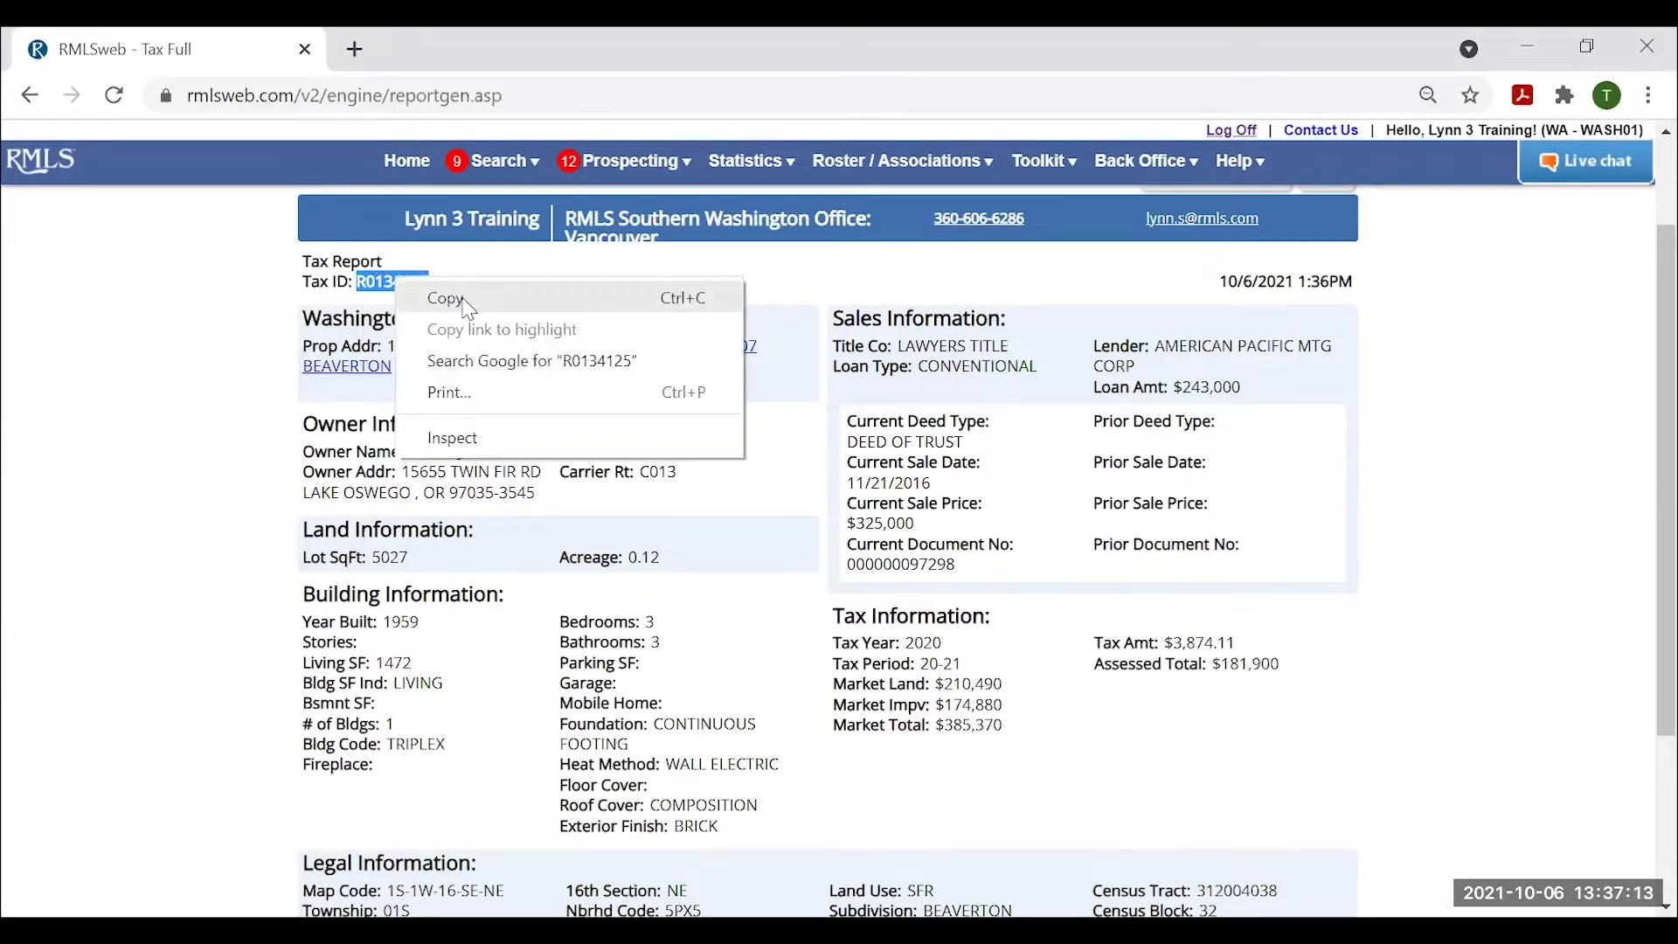
left_click(469, 301)
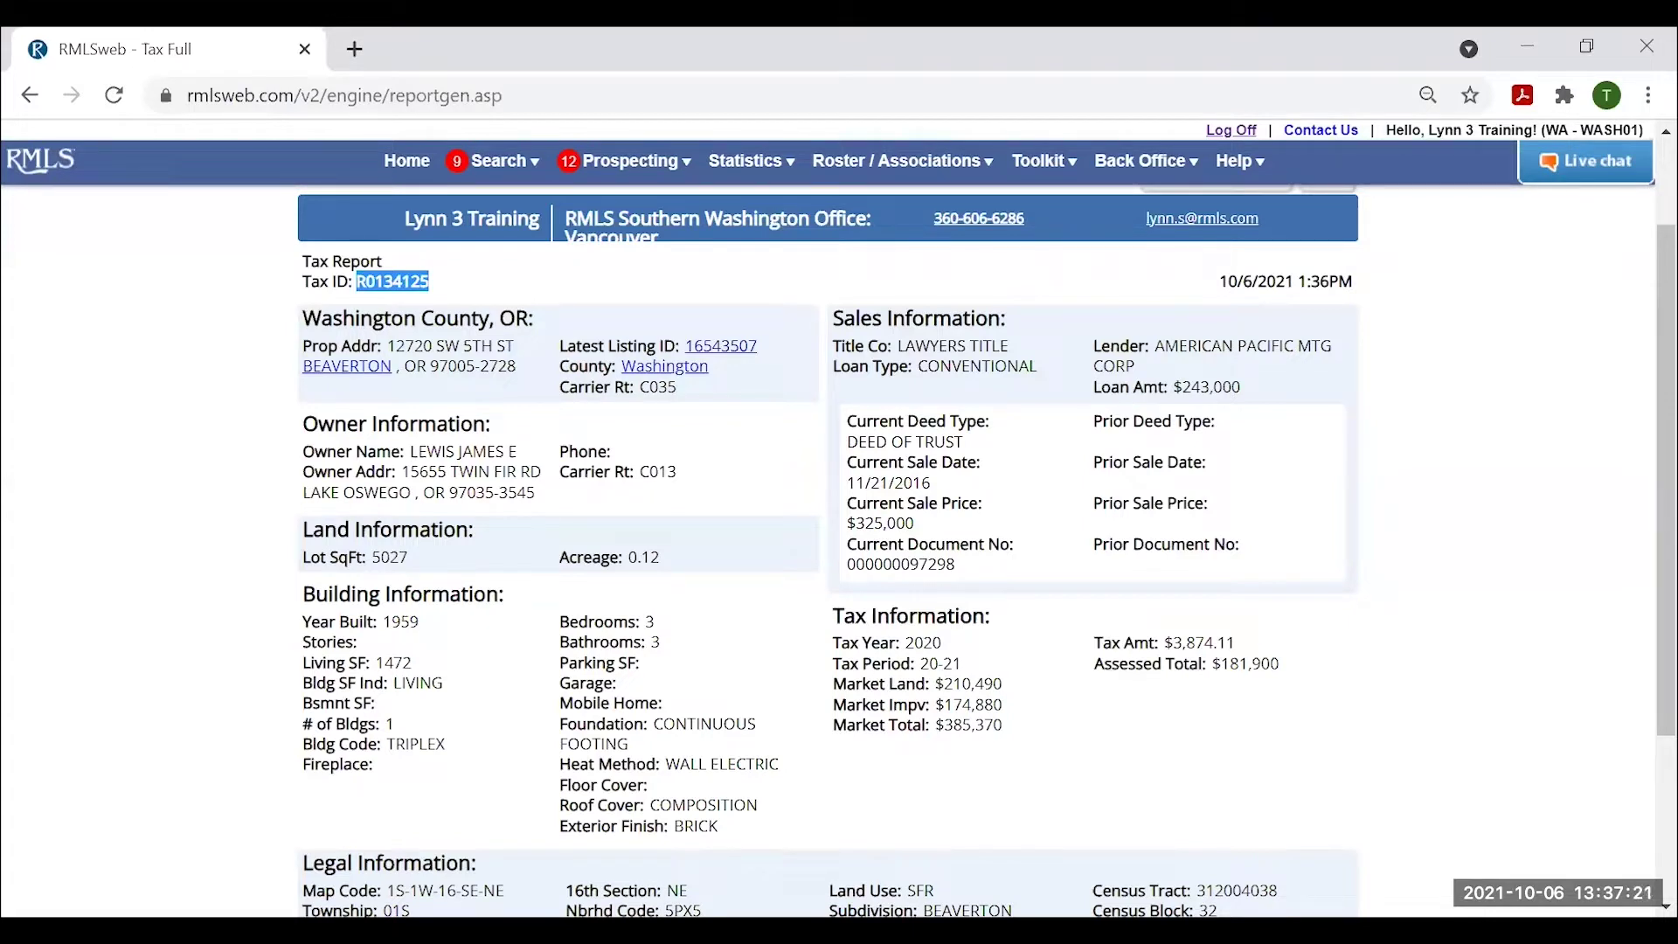
key("alt+Tab")
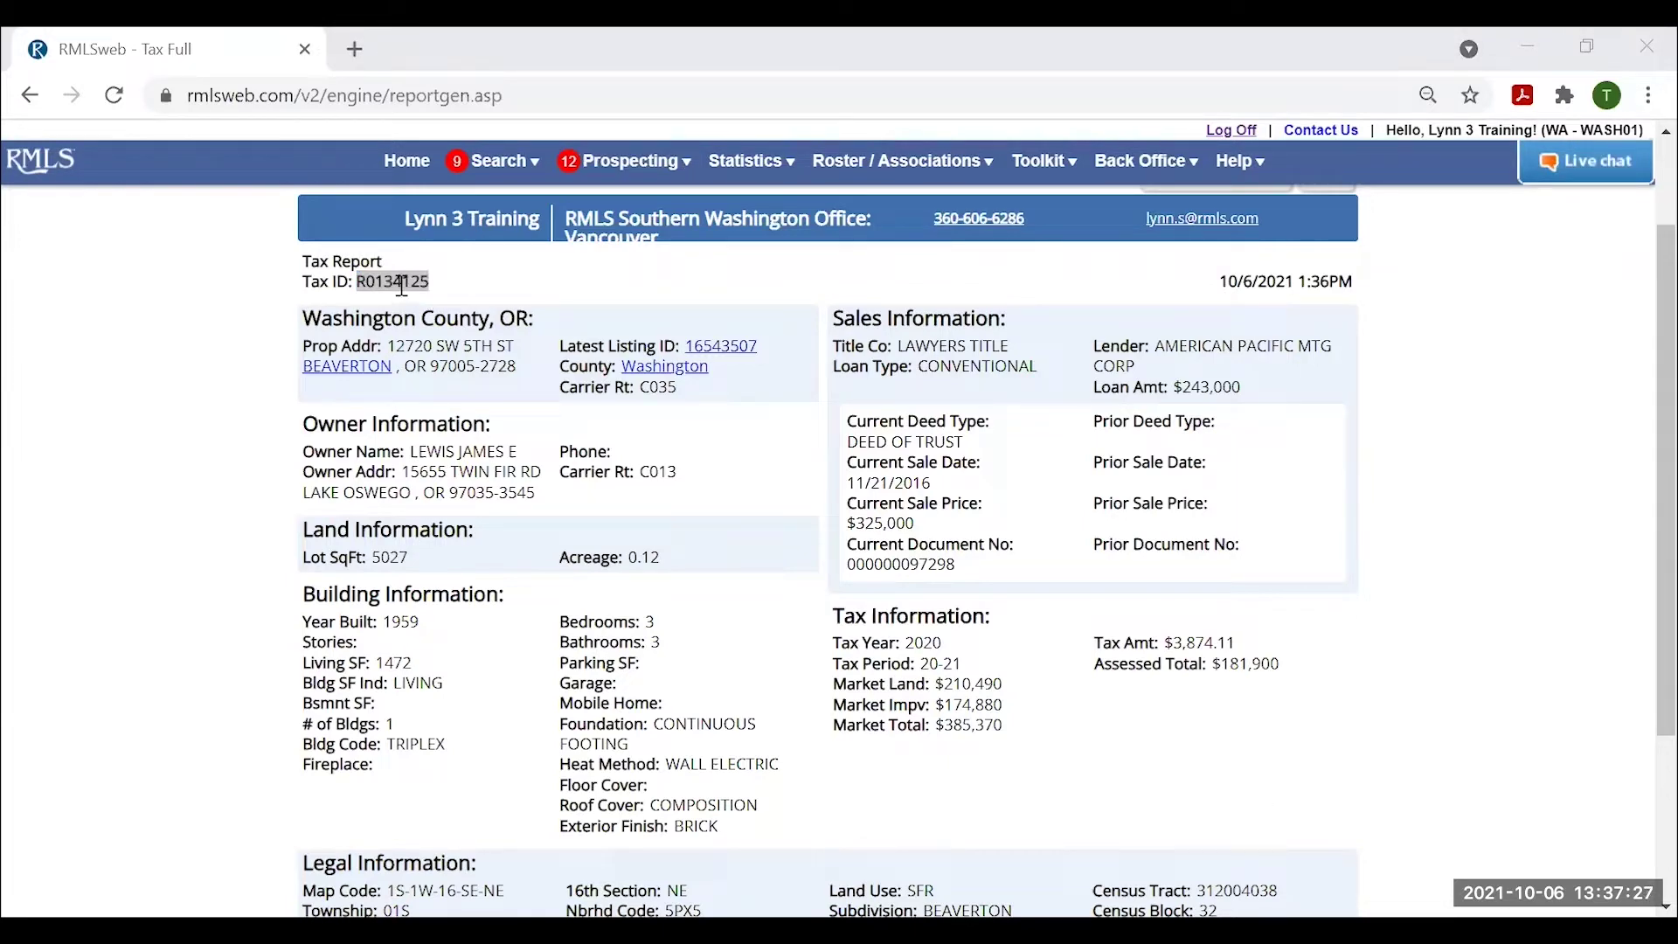
scroll(1061, 365, "up", 2)
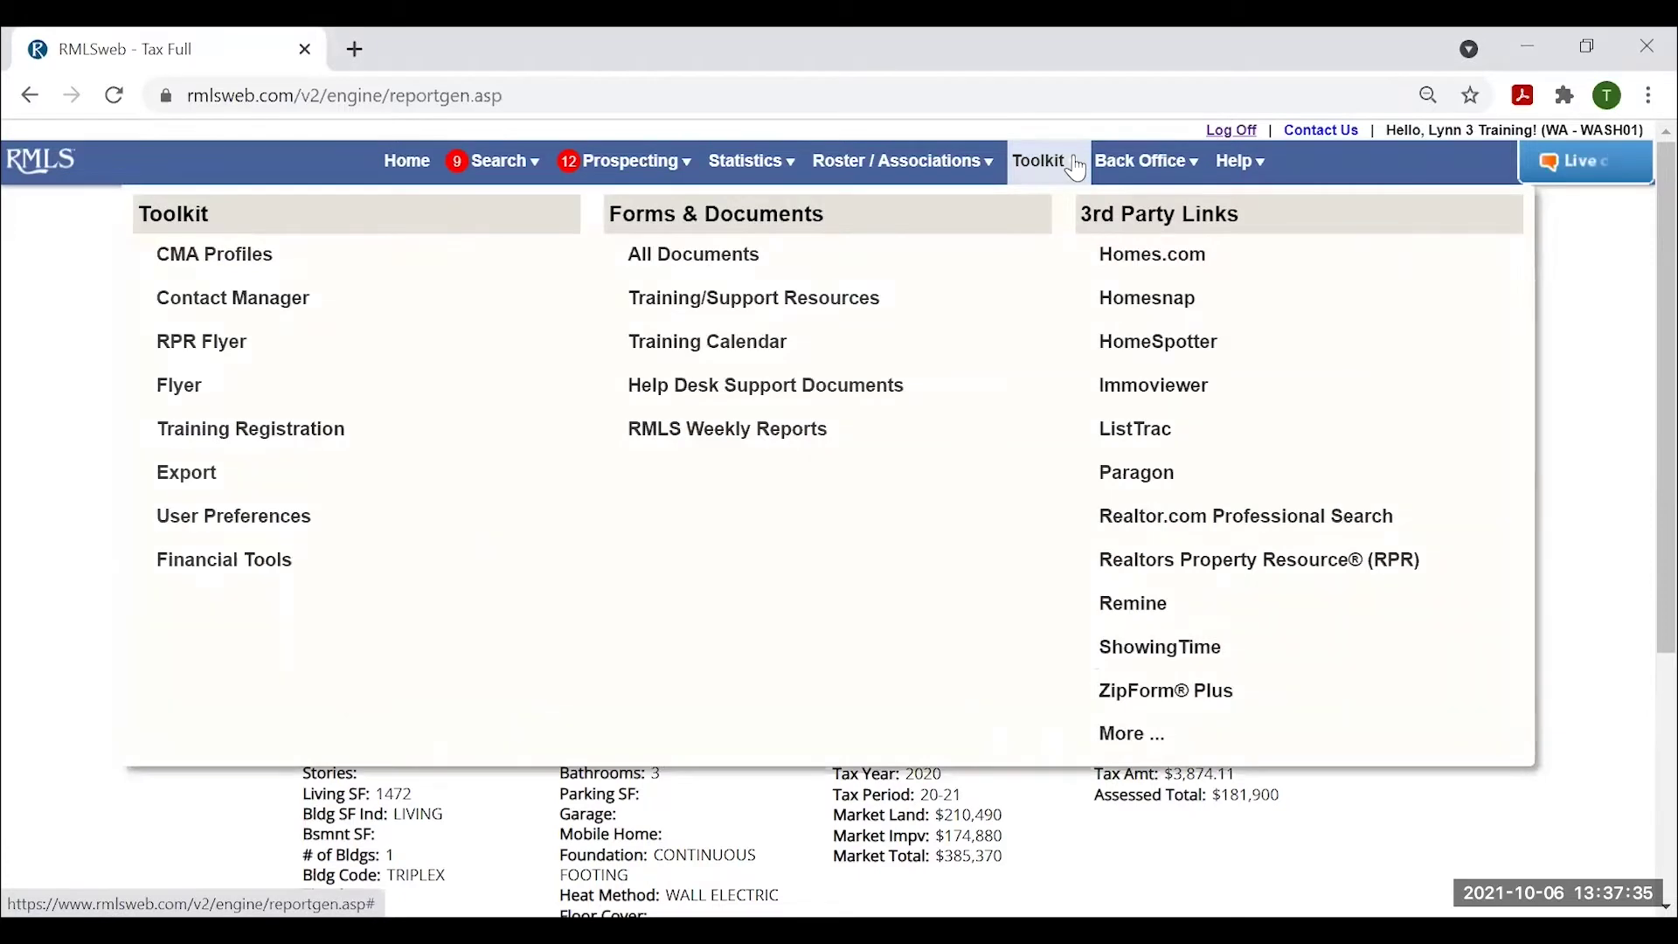
Go to Toolkit > CMA Profiles, reset the page zoom to 100%, and start a new profile.
left_click(214, 258)
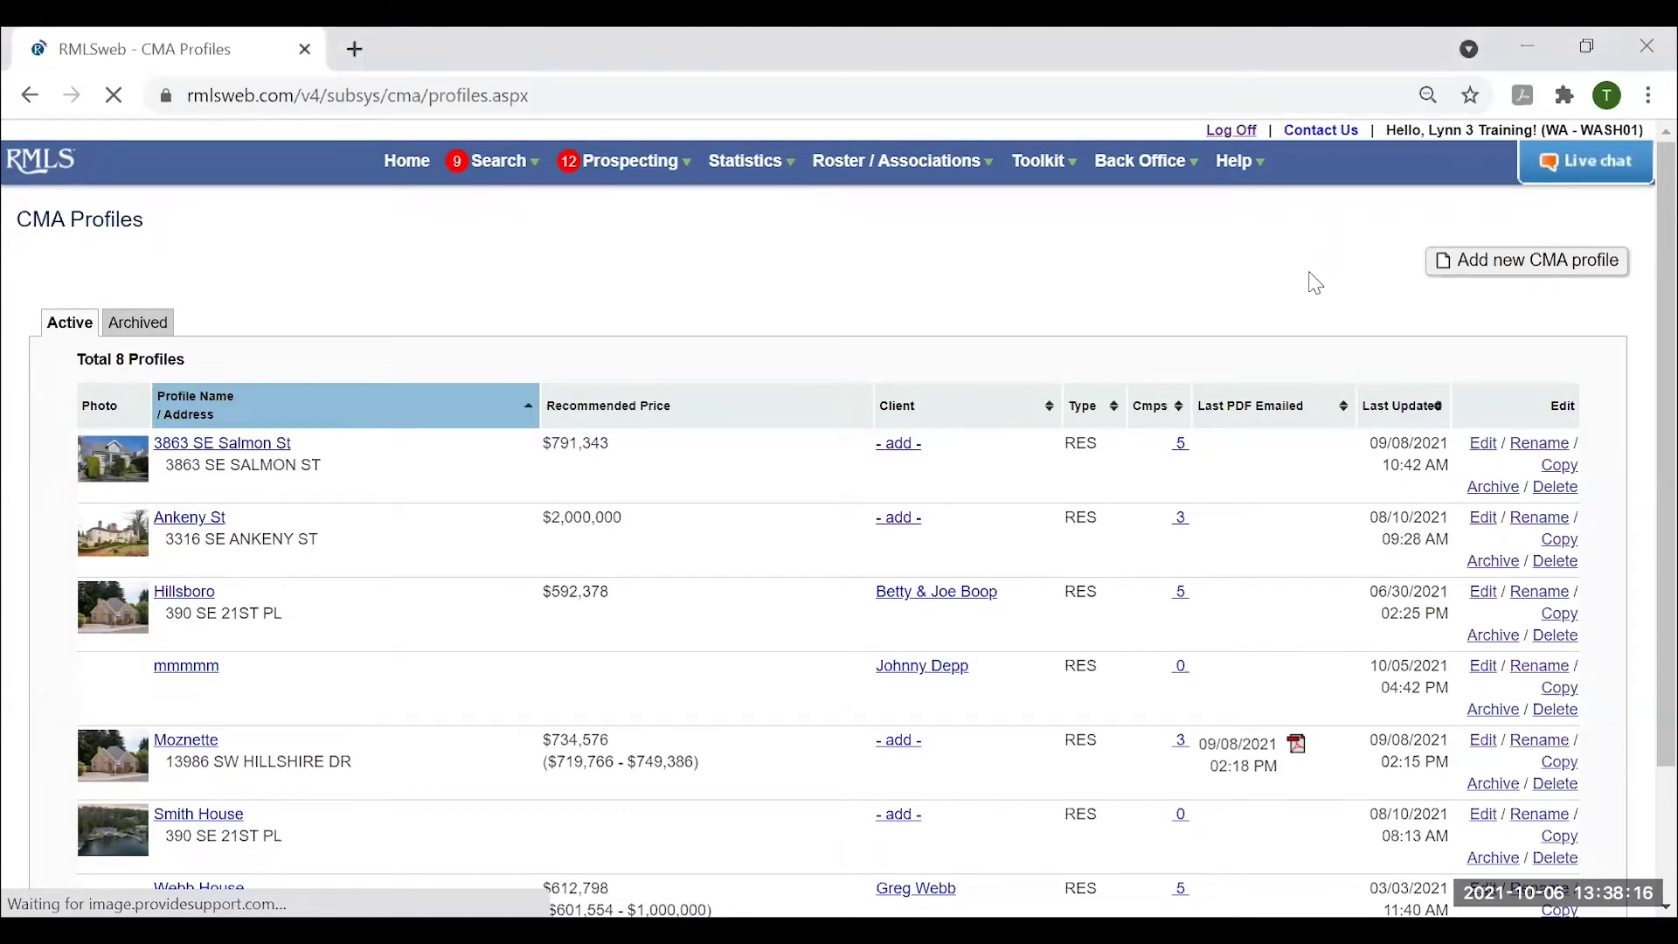
key("ctrl+plus")
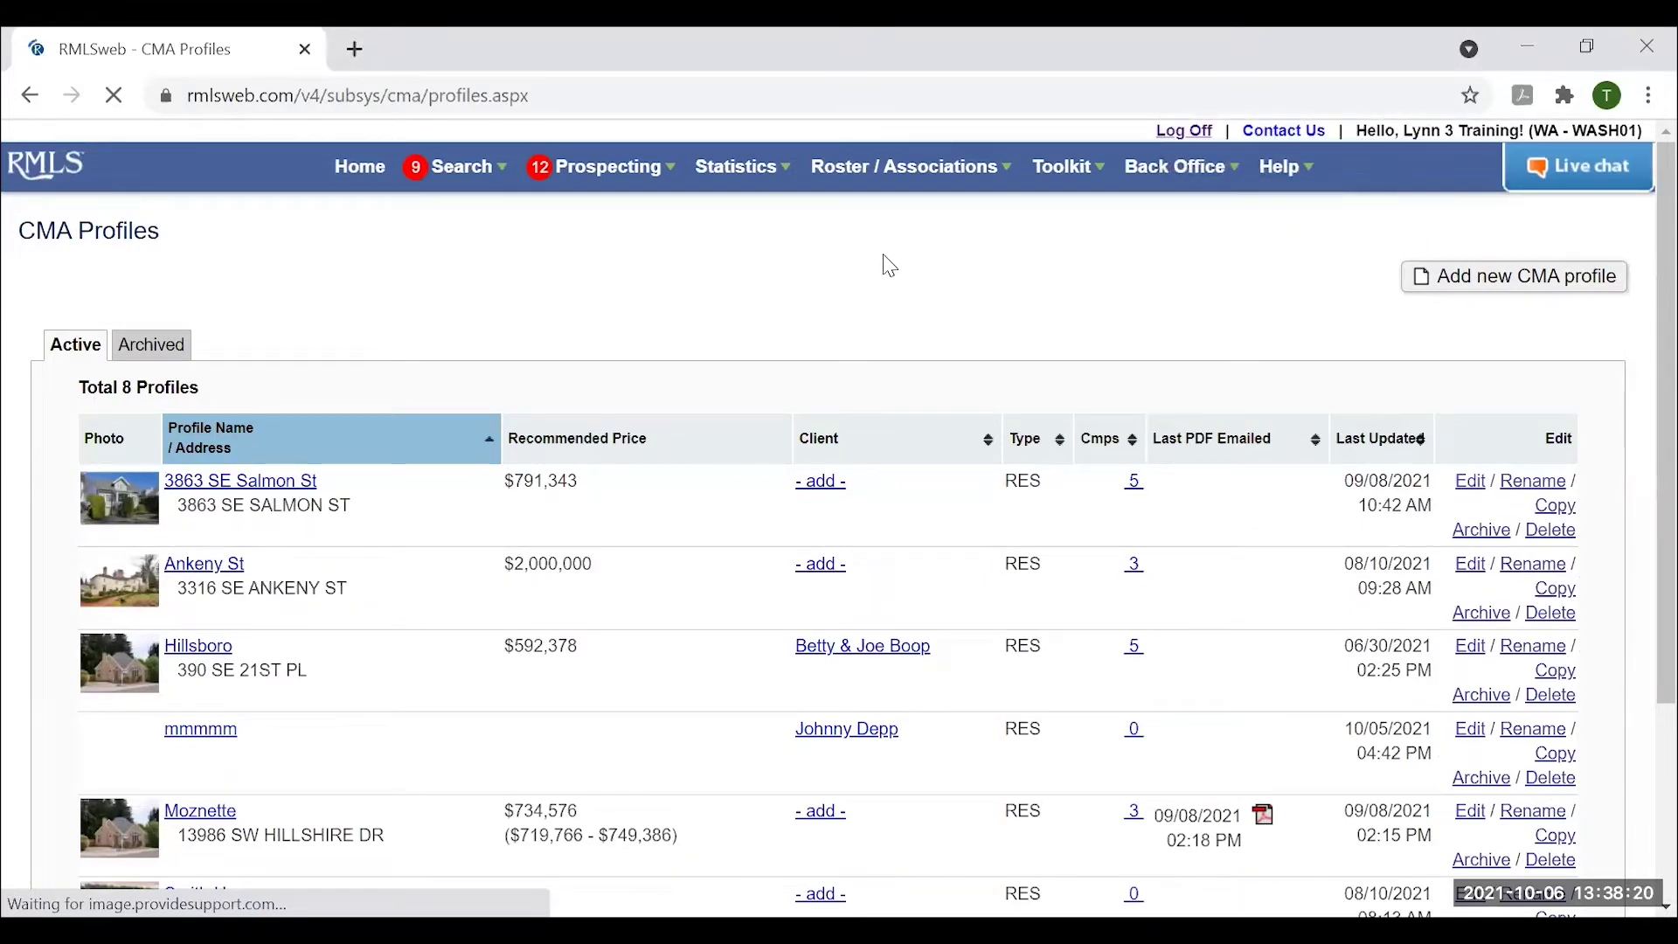
left_click(1474, 278)
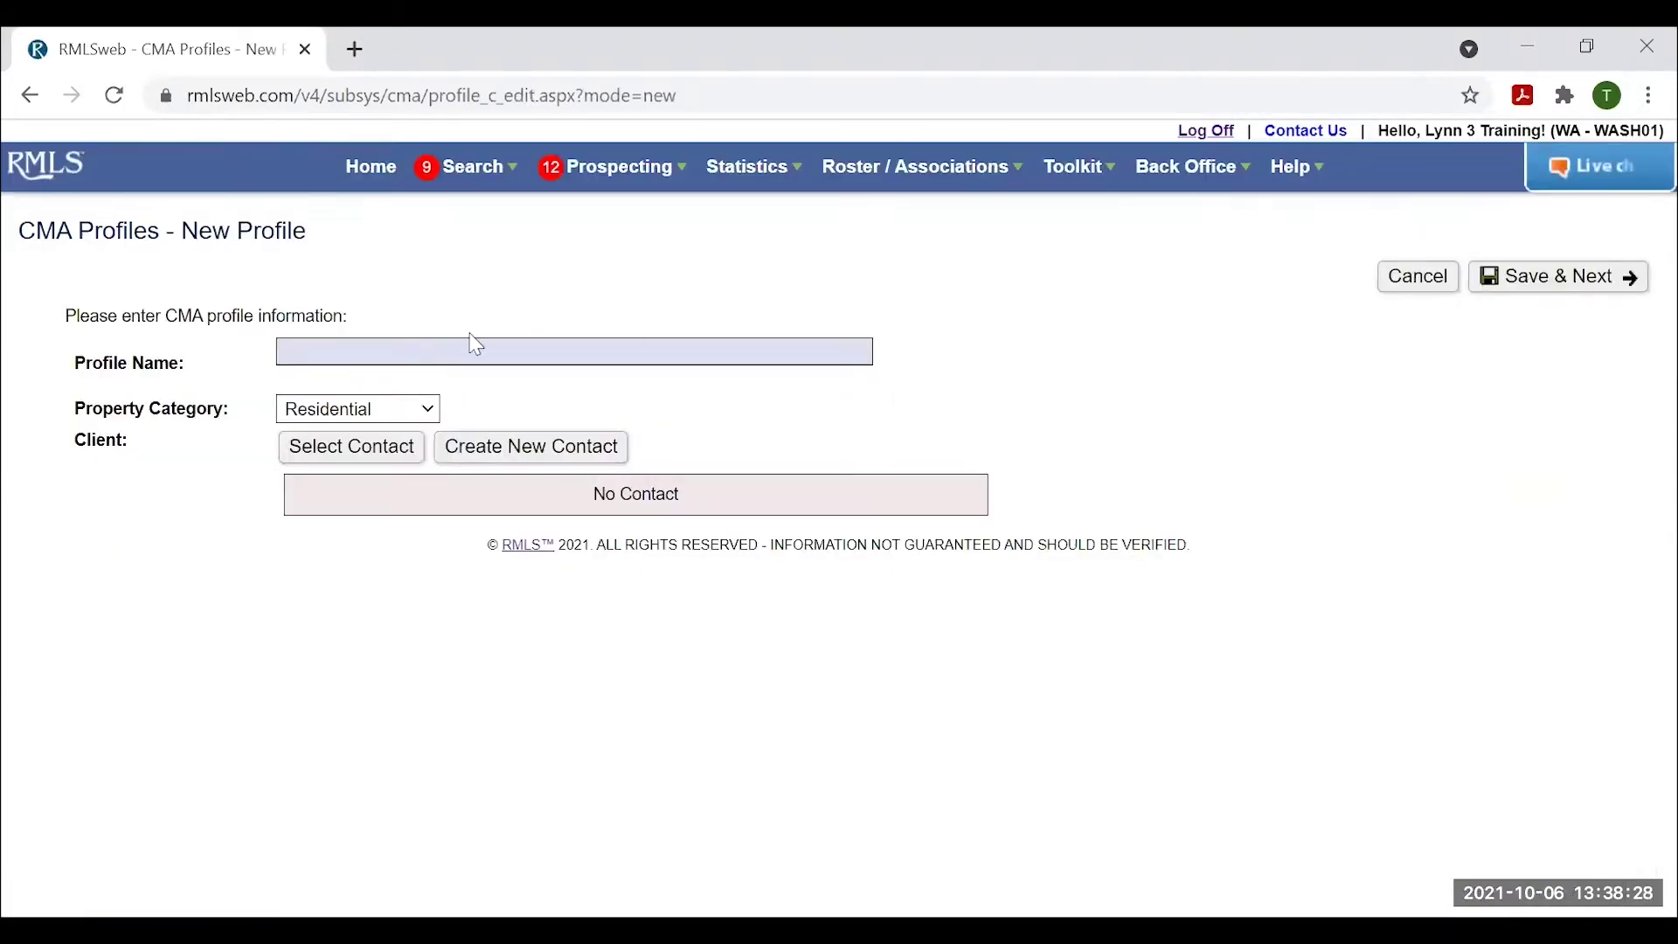
left_click(370, 349)
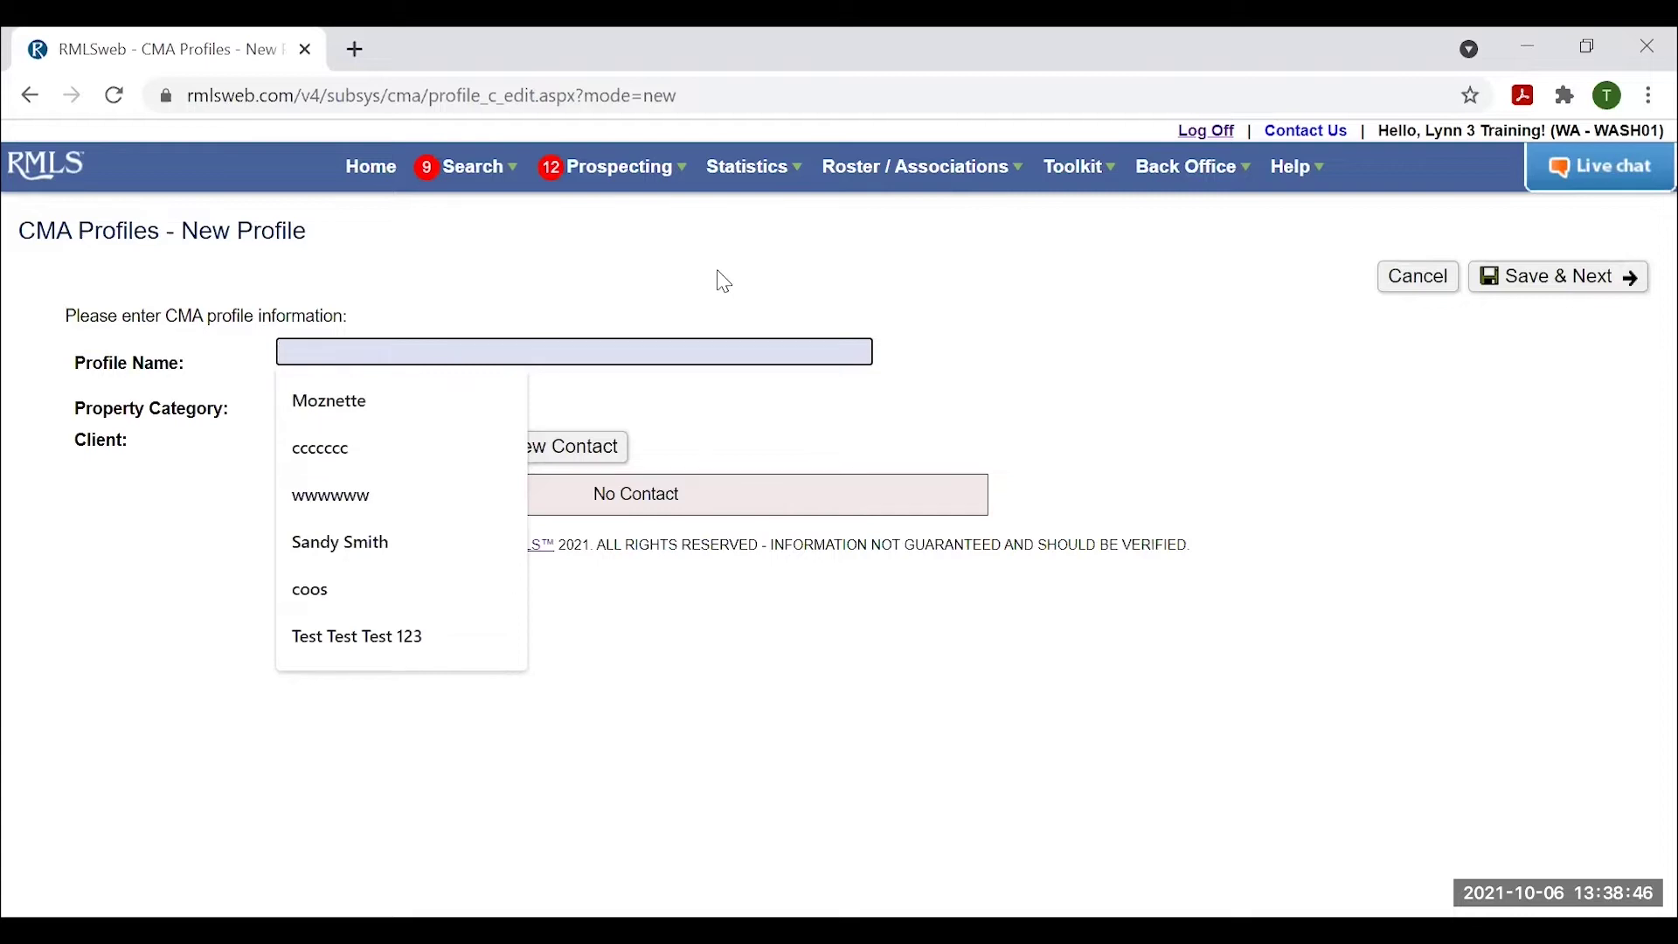
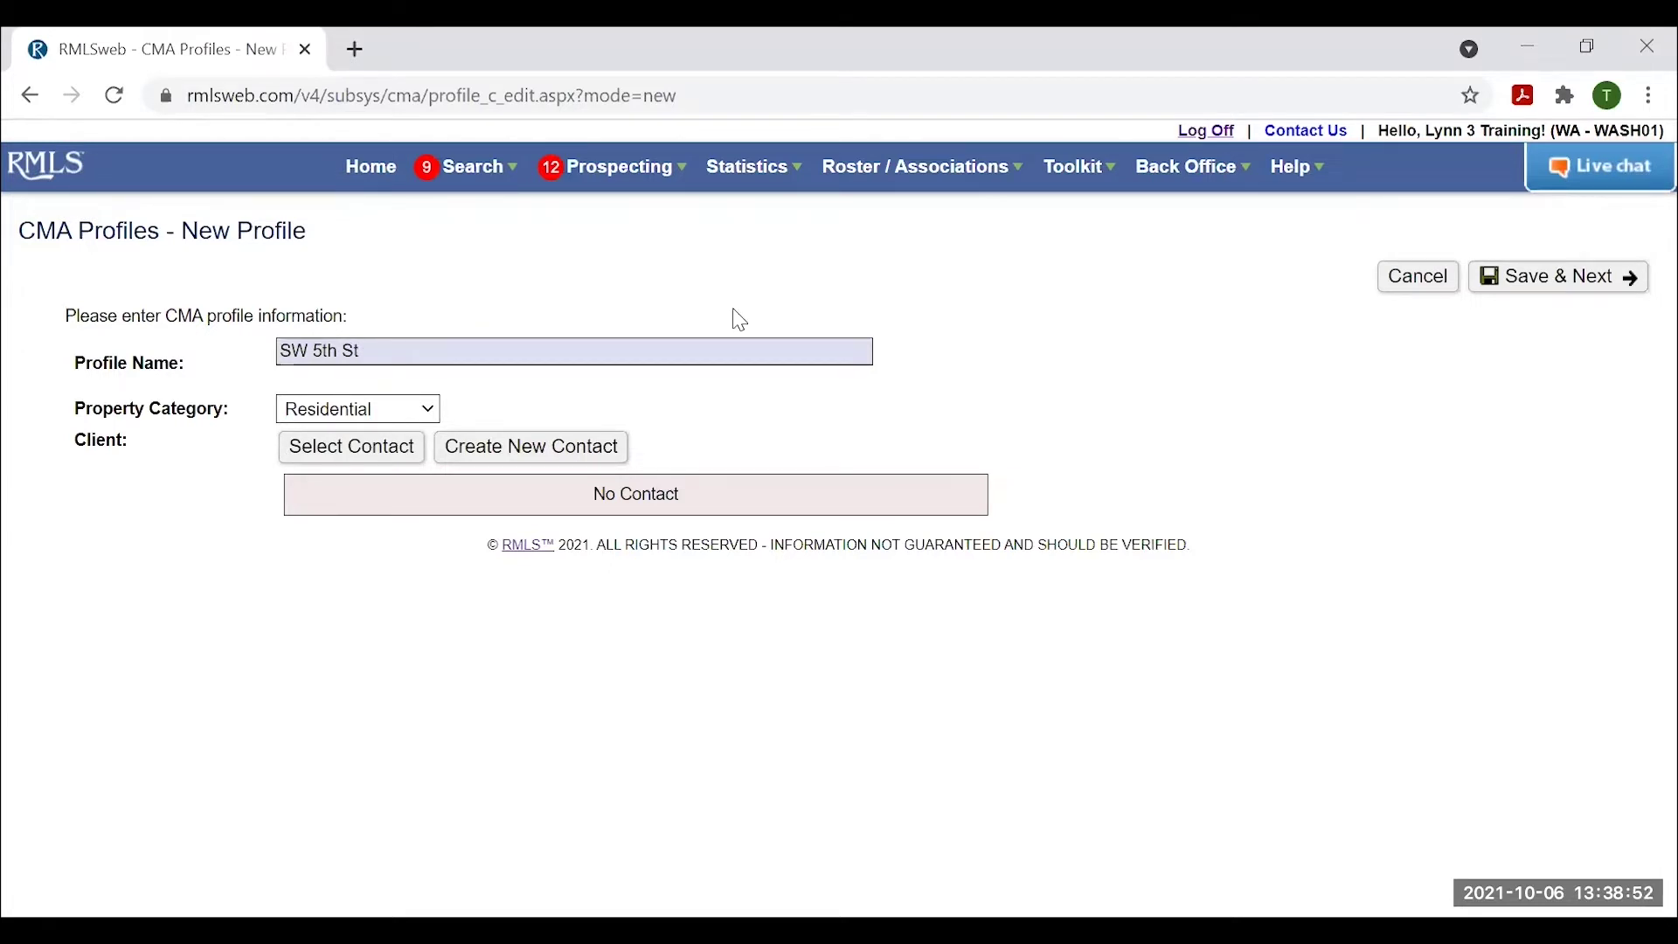
left_click(367, 453)
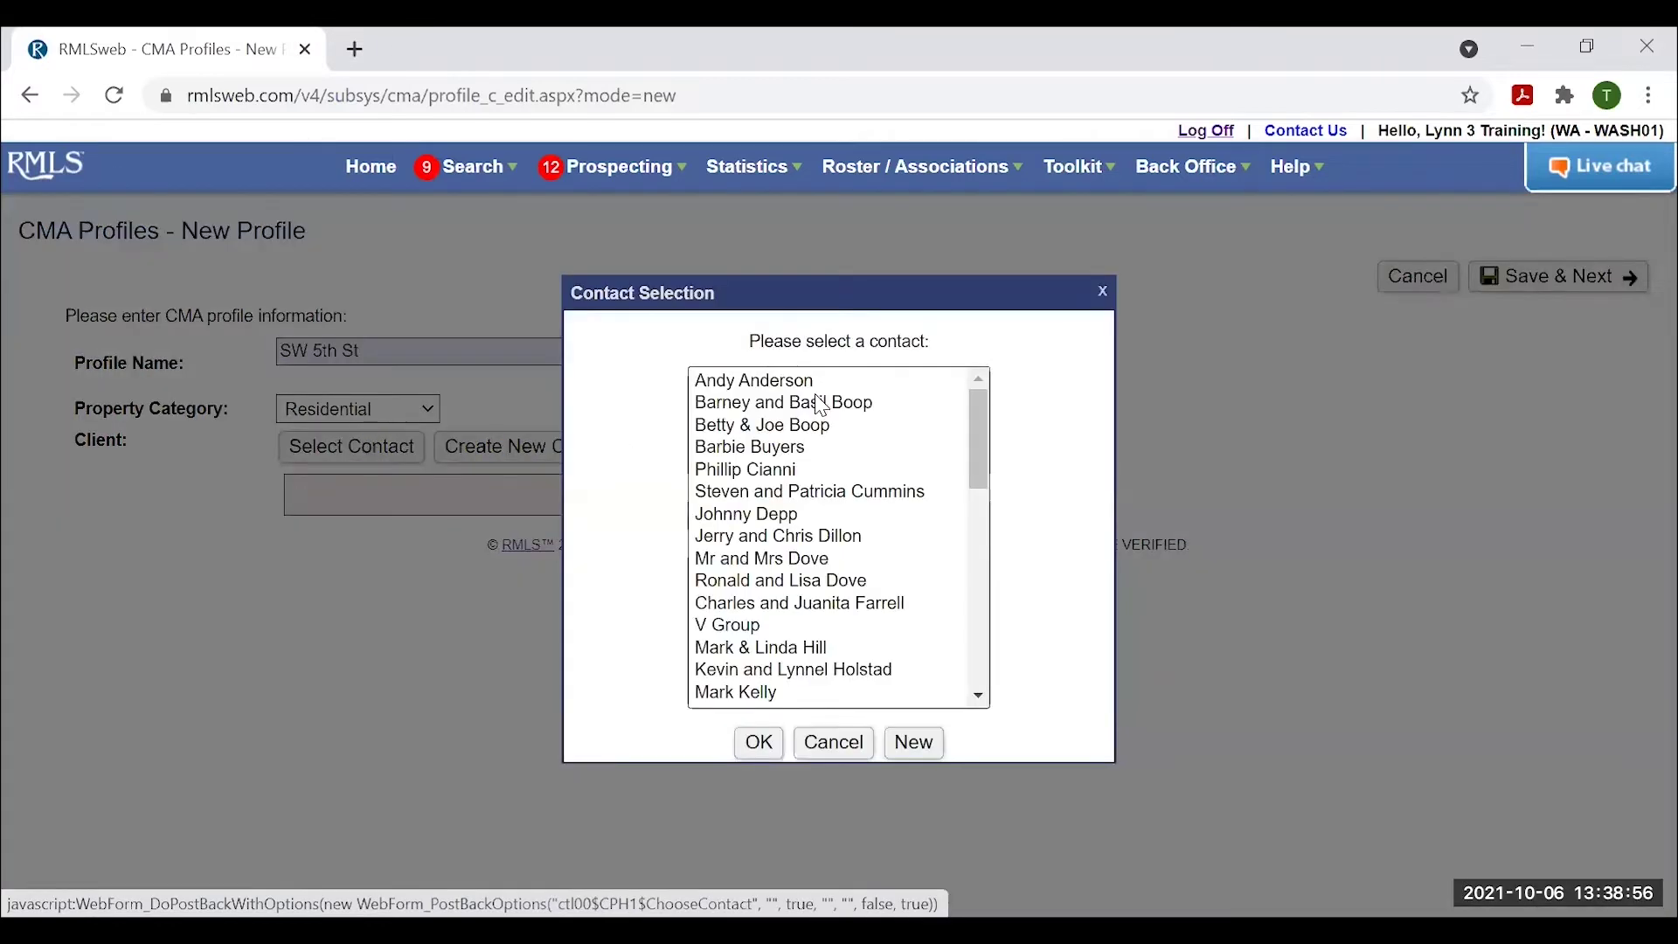
left_click(1103, 291)
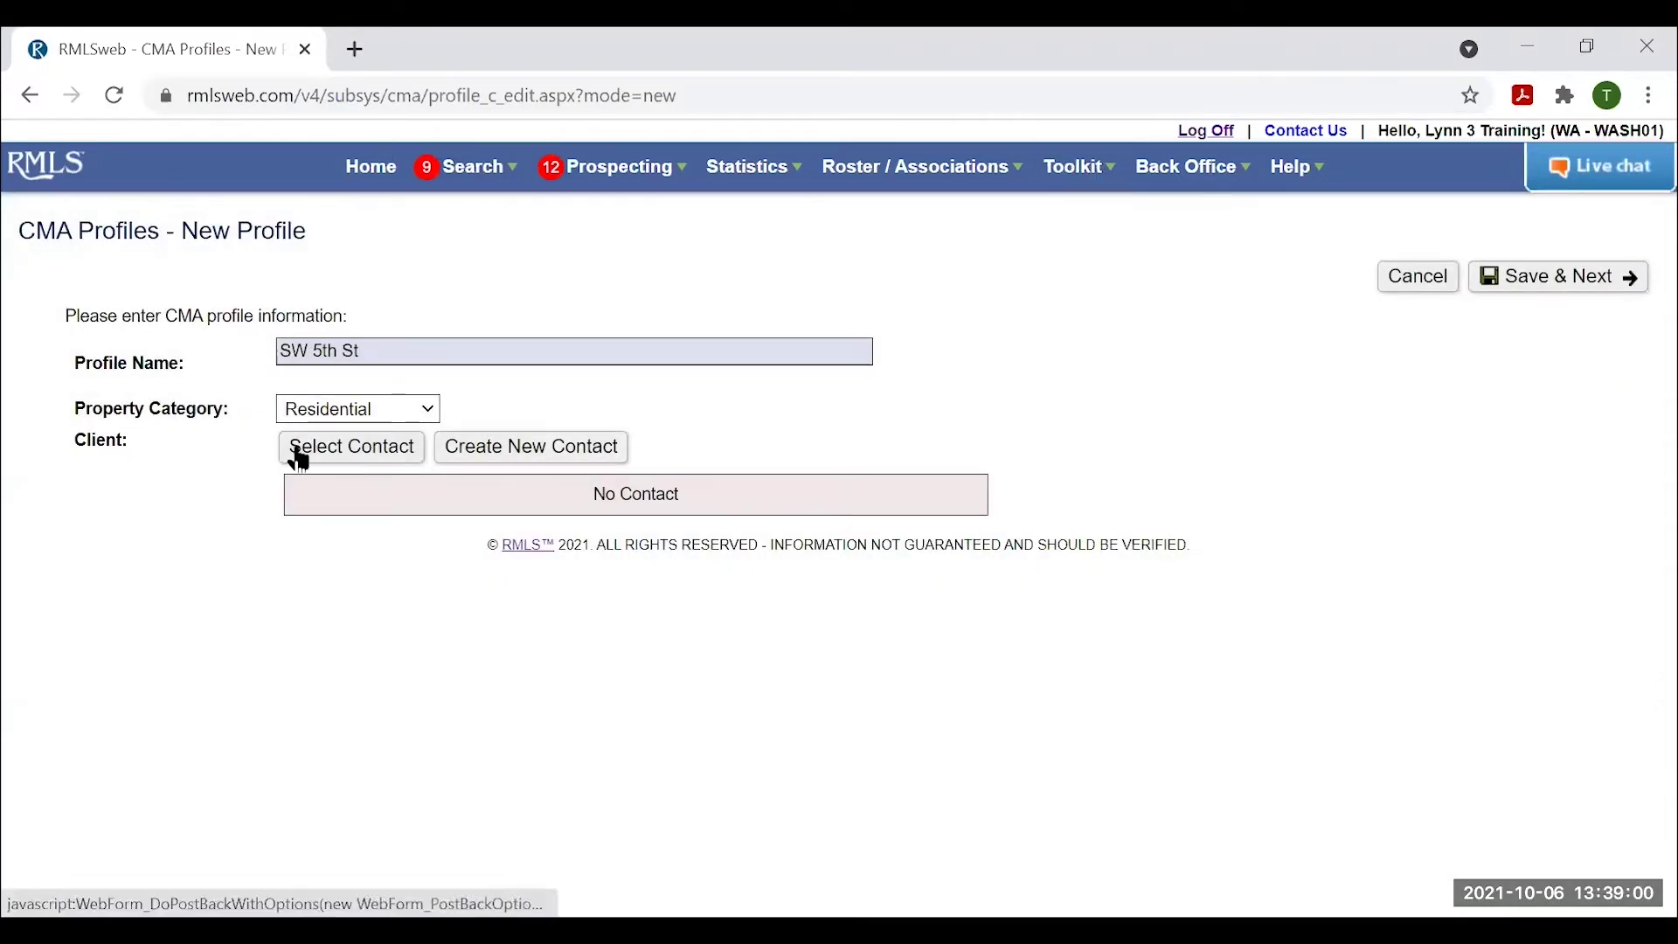
left_click(529, 449)
scroll(730, 629, "down", 2)
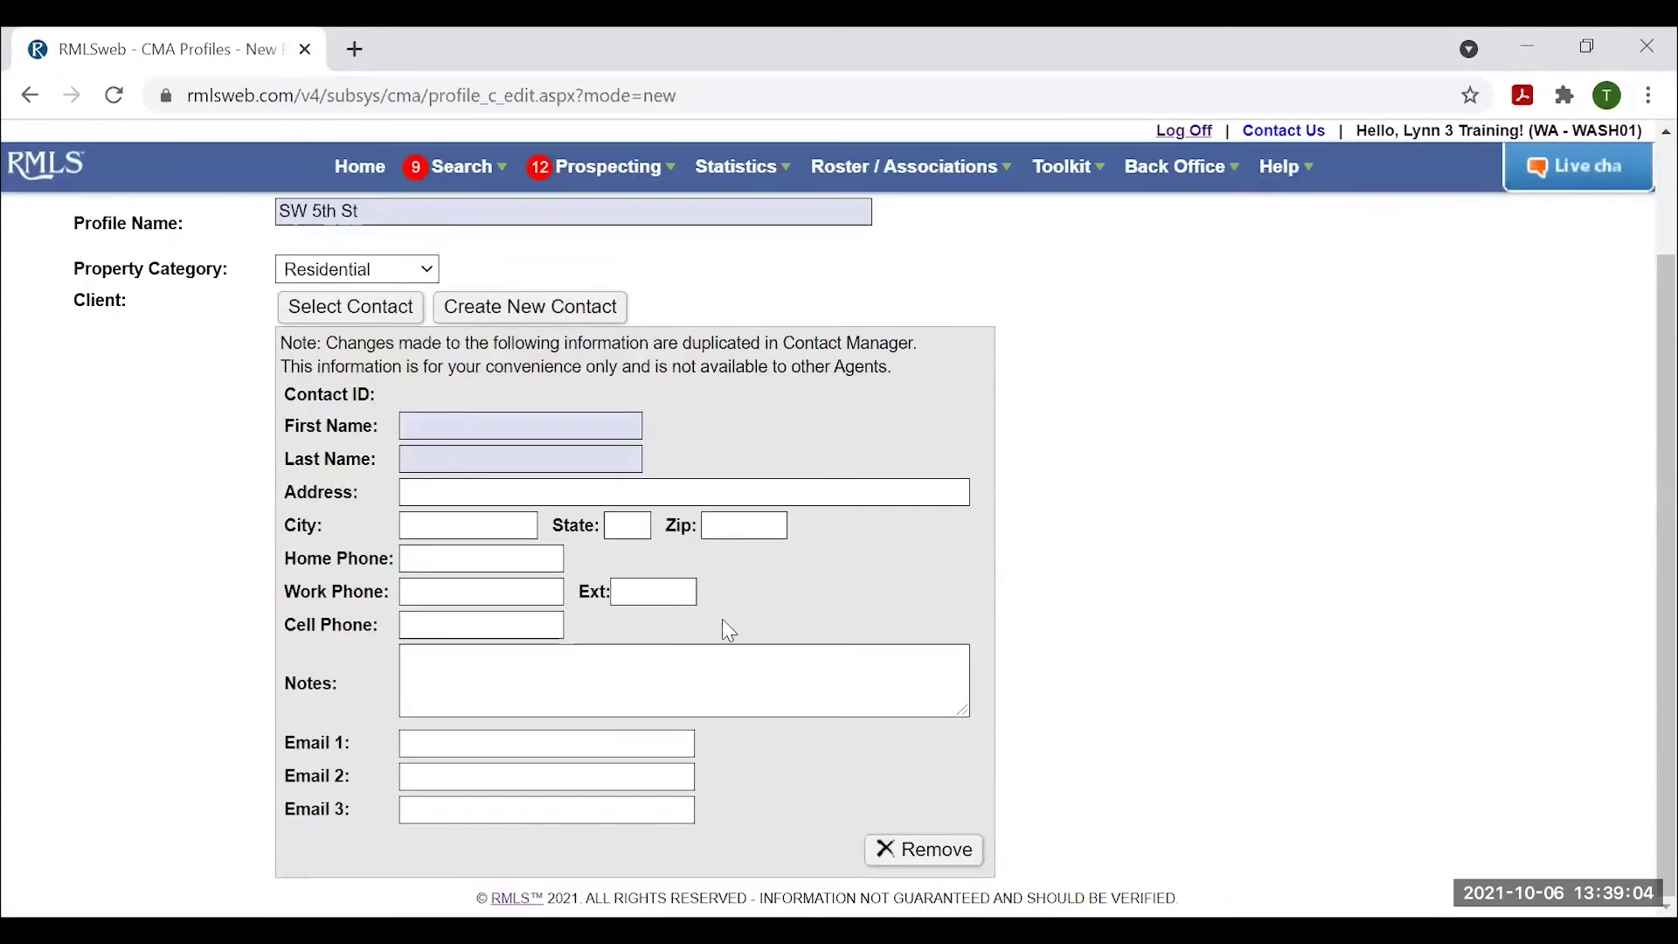
left_click(928, 852)
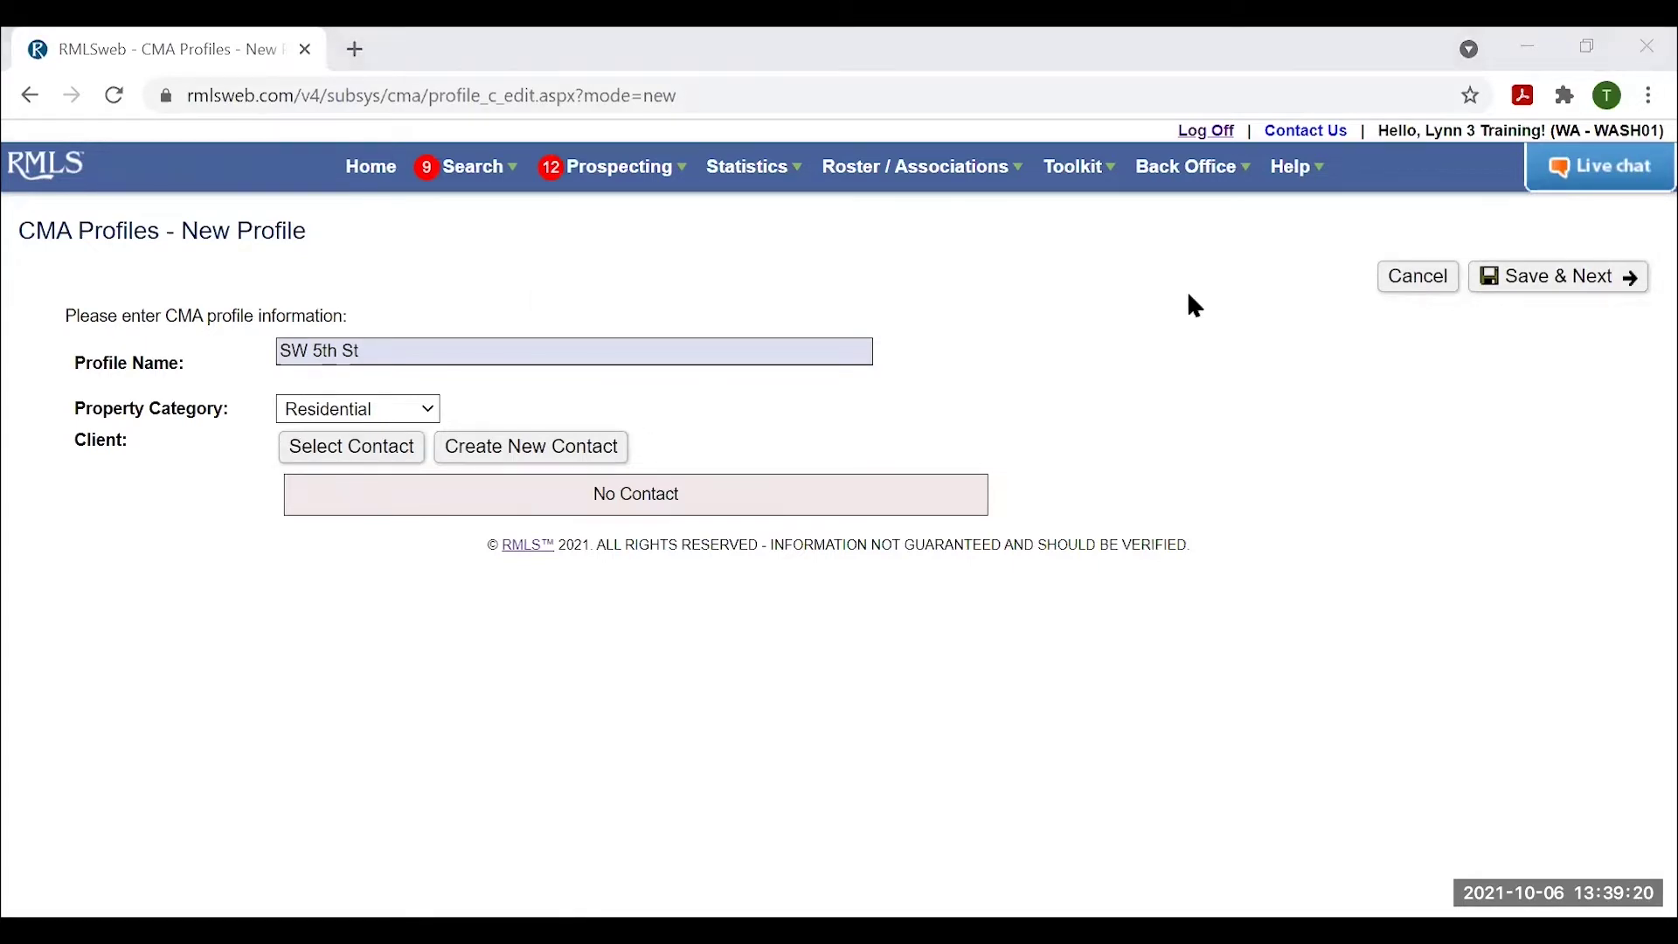
left_click(1568, 280)
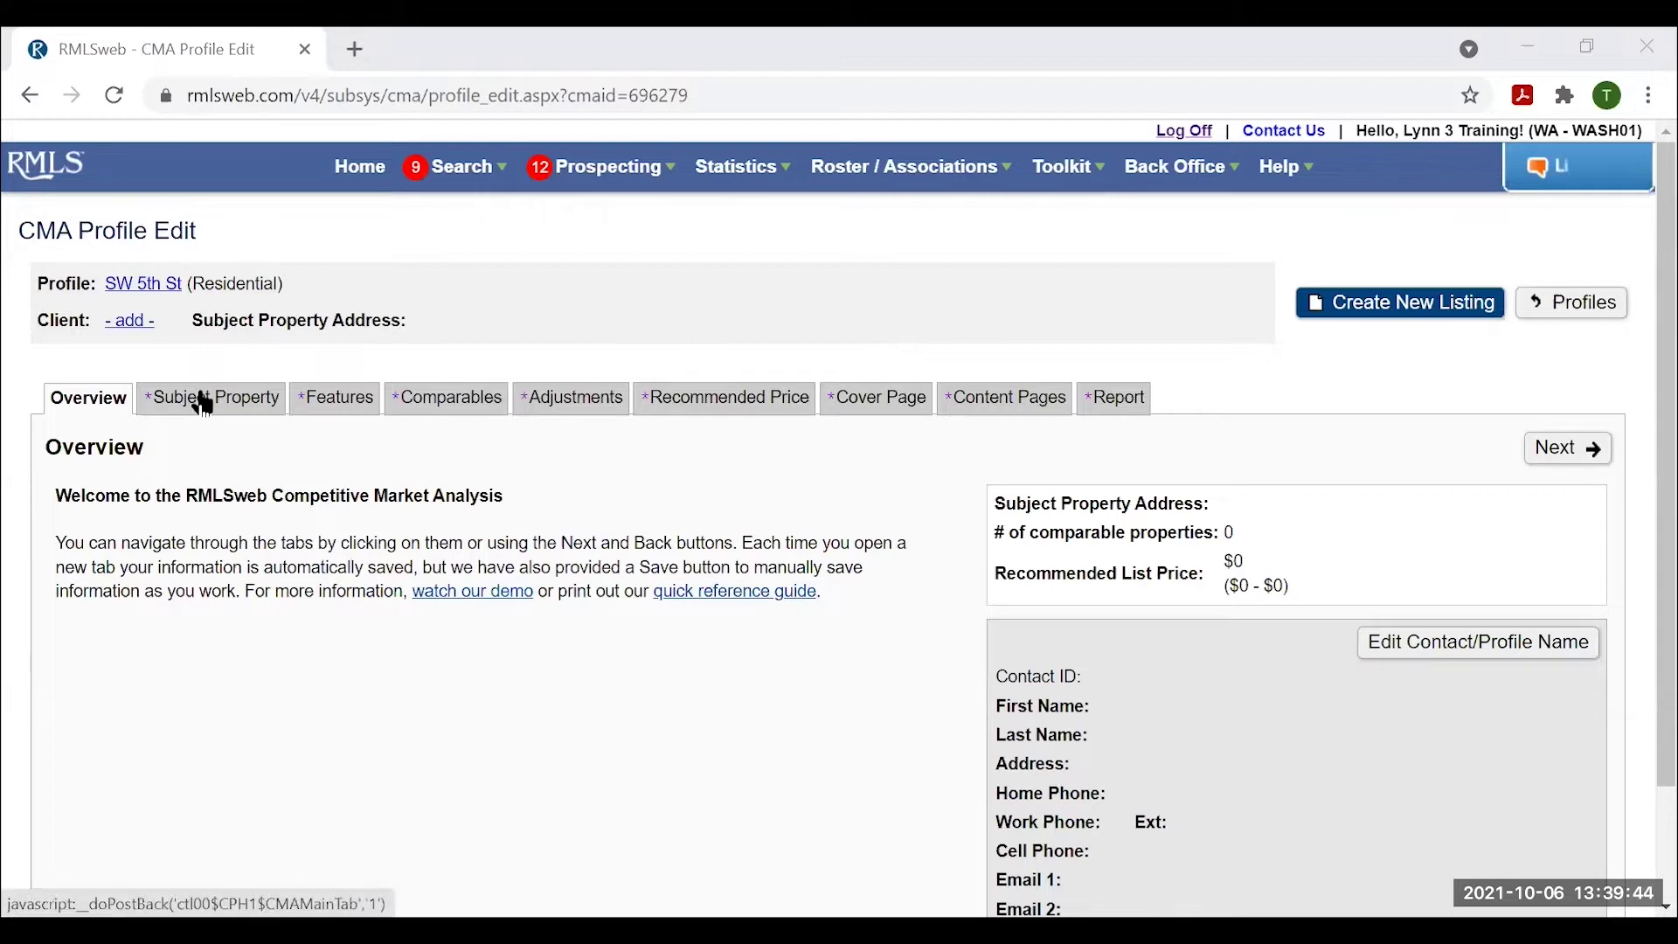
left_click(206, 402)
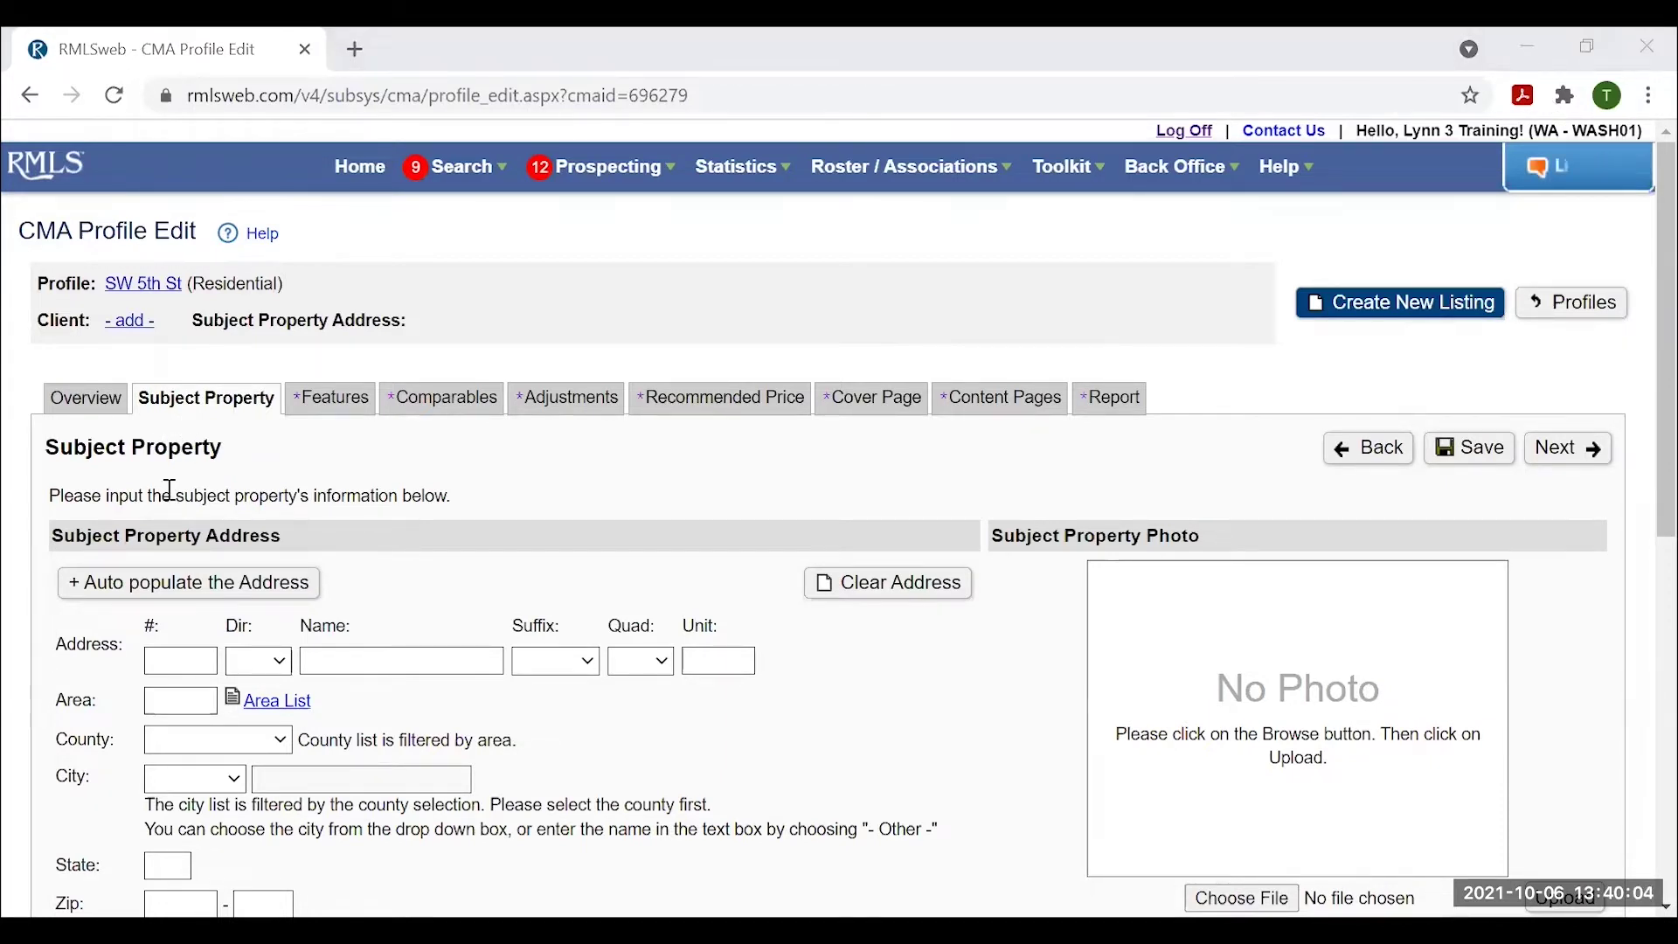
Reveal the '+ Auto populate the Address' choices: by contact, tax ID or MLS#.
scroll(505, 547, "down", 1)
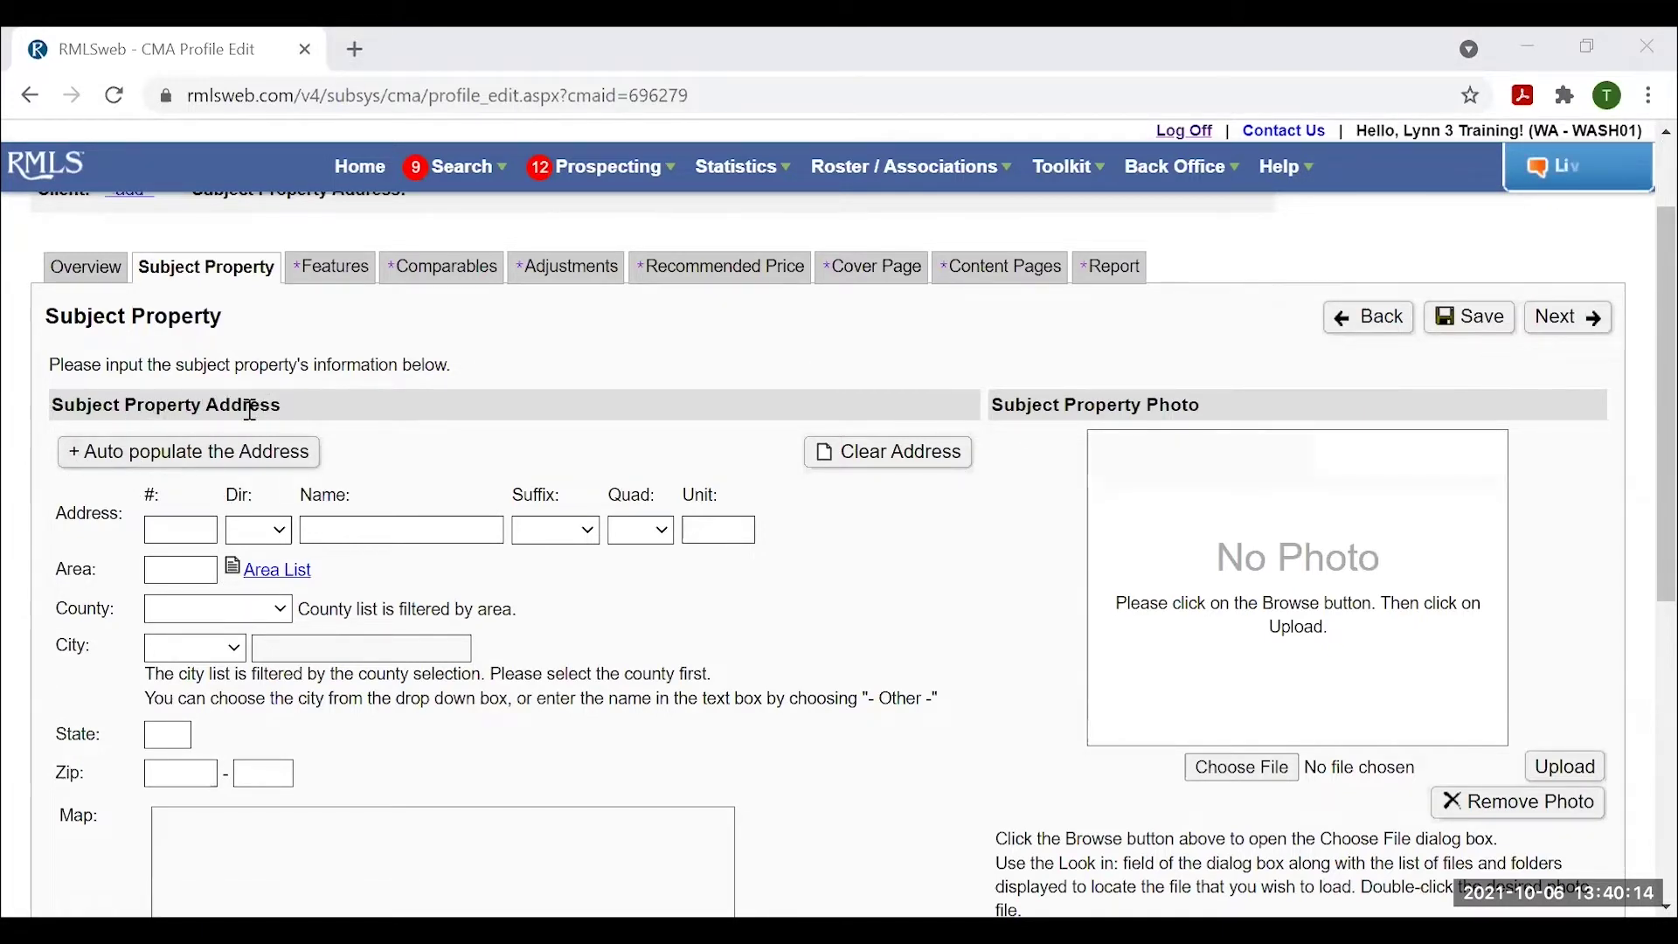
left_click(146, 464)
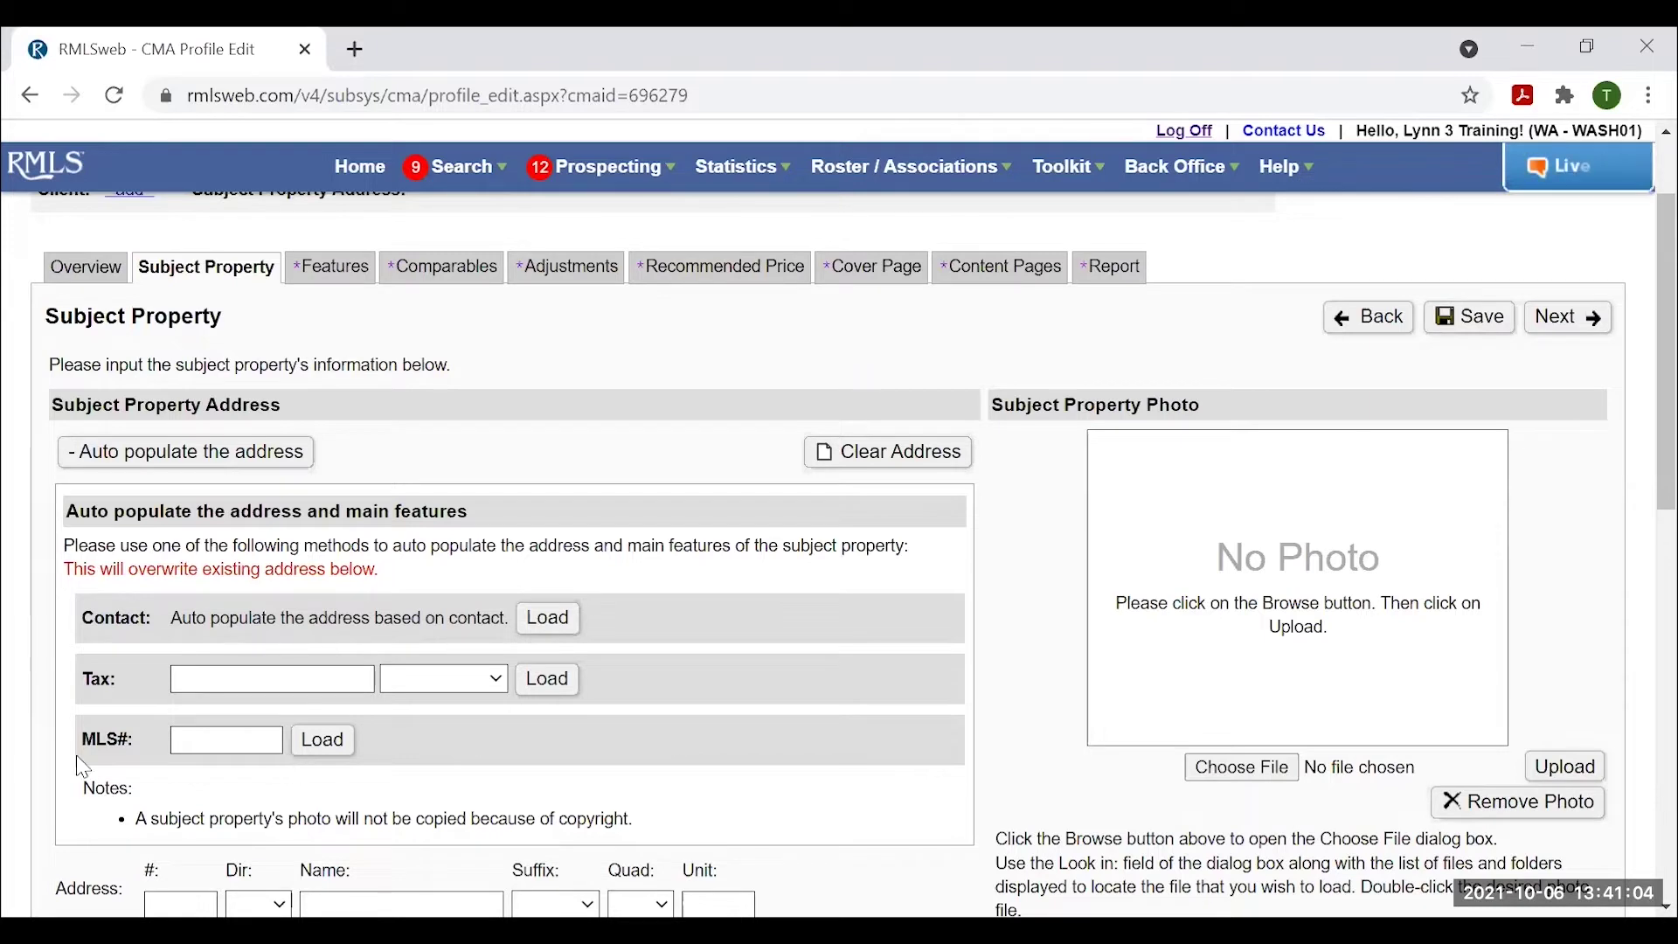
Paste the tax ID, choose Washington county, and load the subject address from the tax record.
right_click(199, 677)
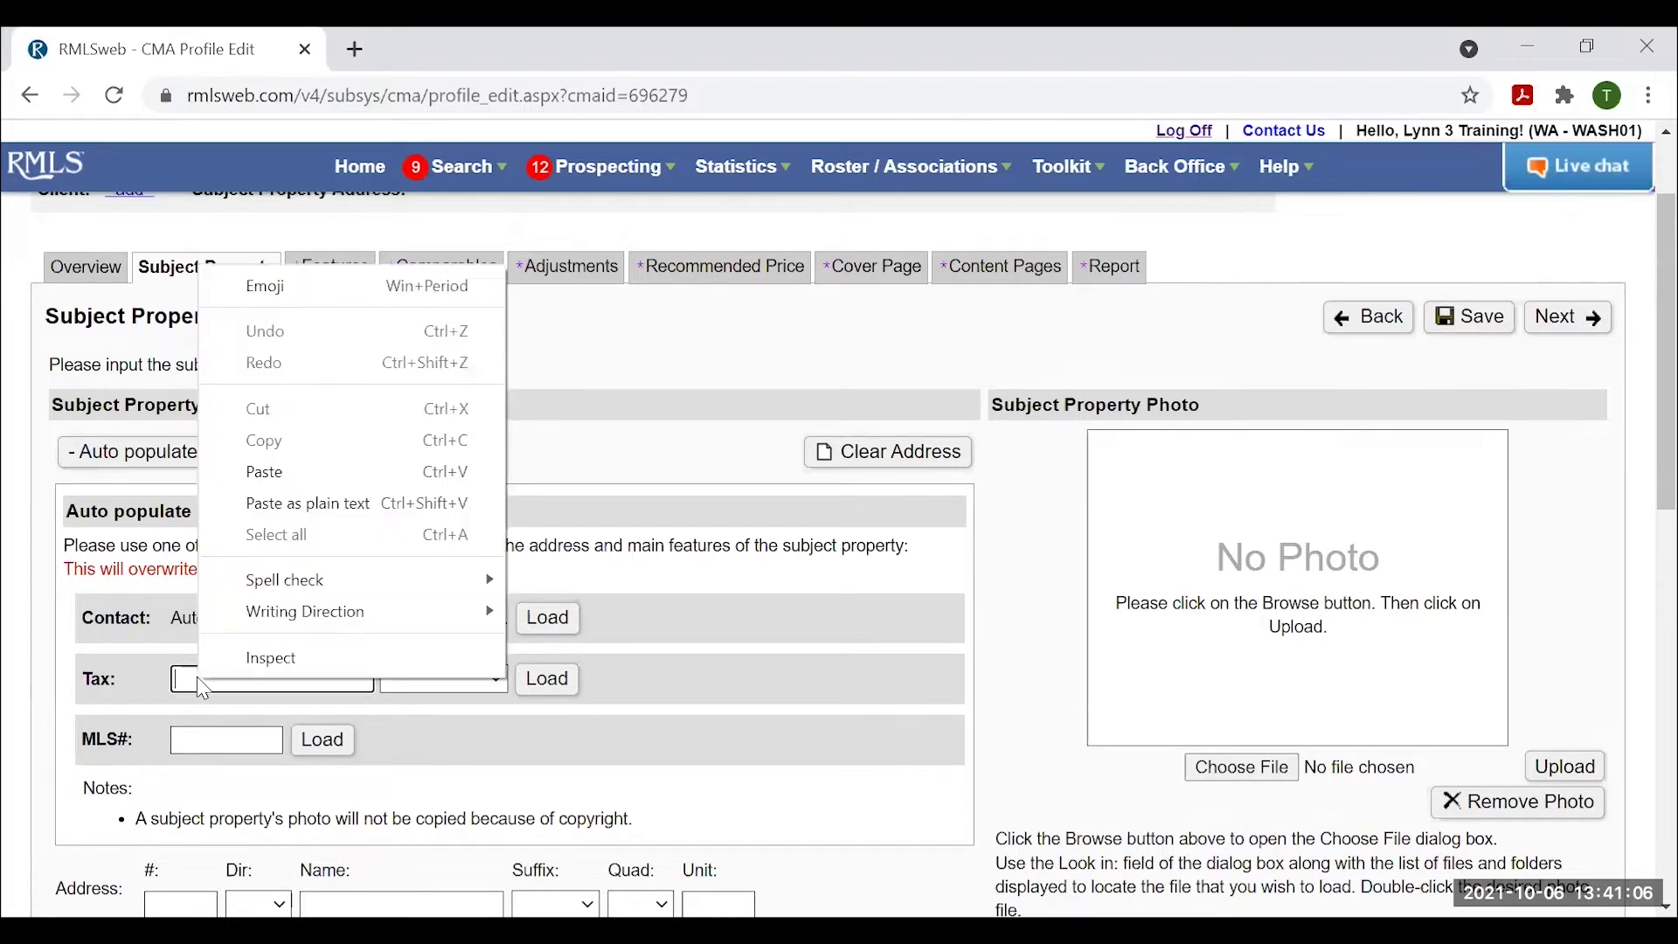
left_click(264, 474)
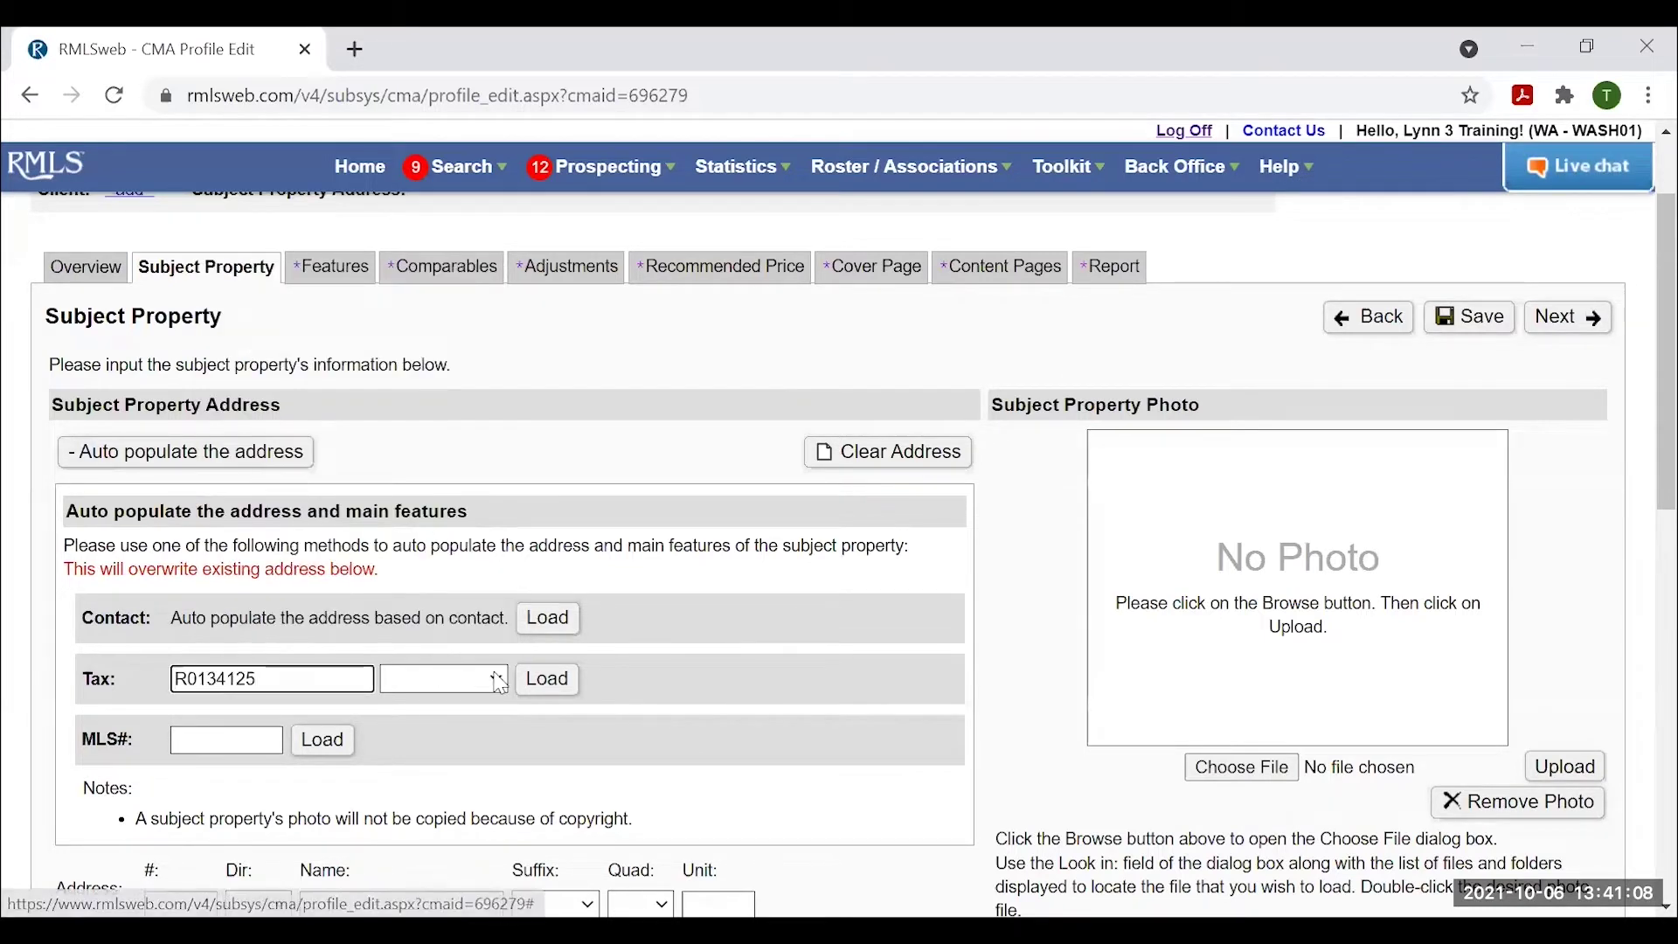
left_click(444, 679)
scroll(437, 612, "down", 1)
scroll(437, 616, "down", 7)
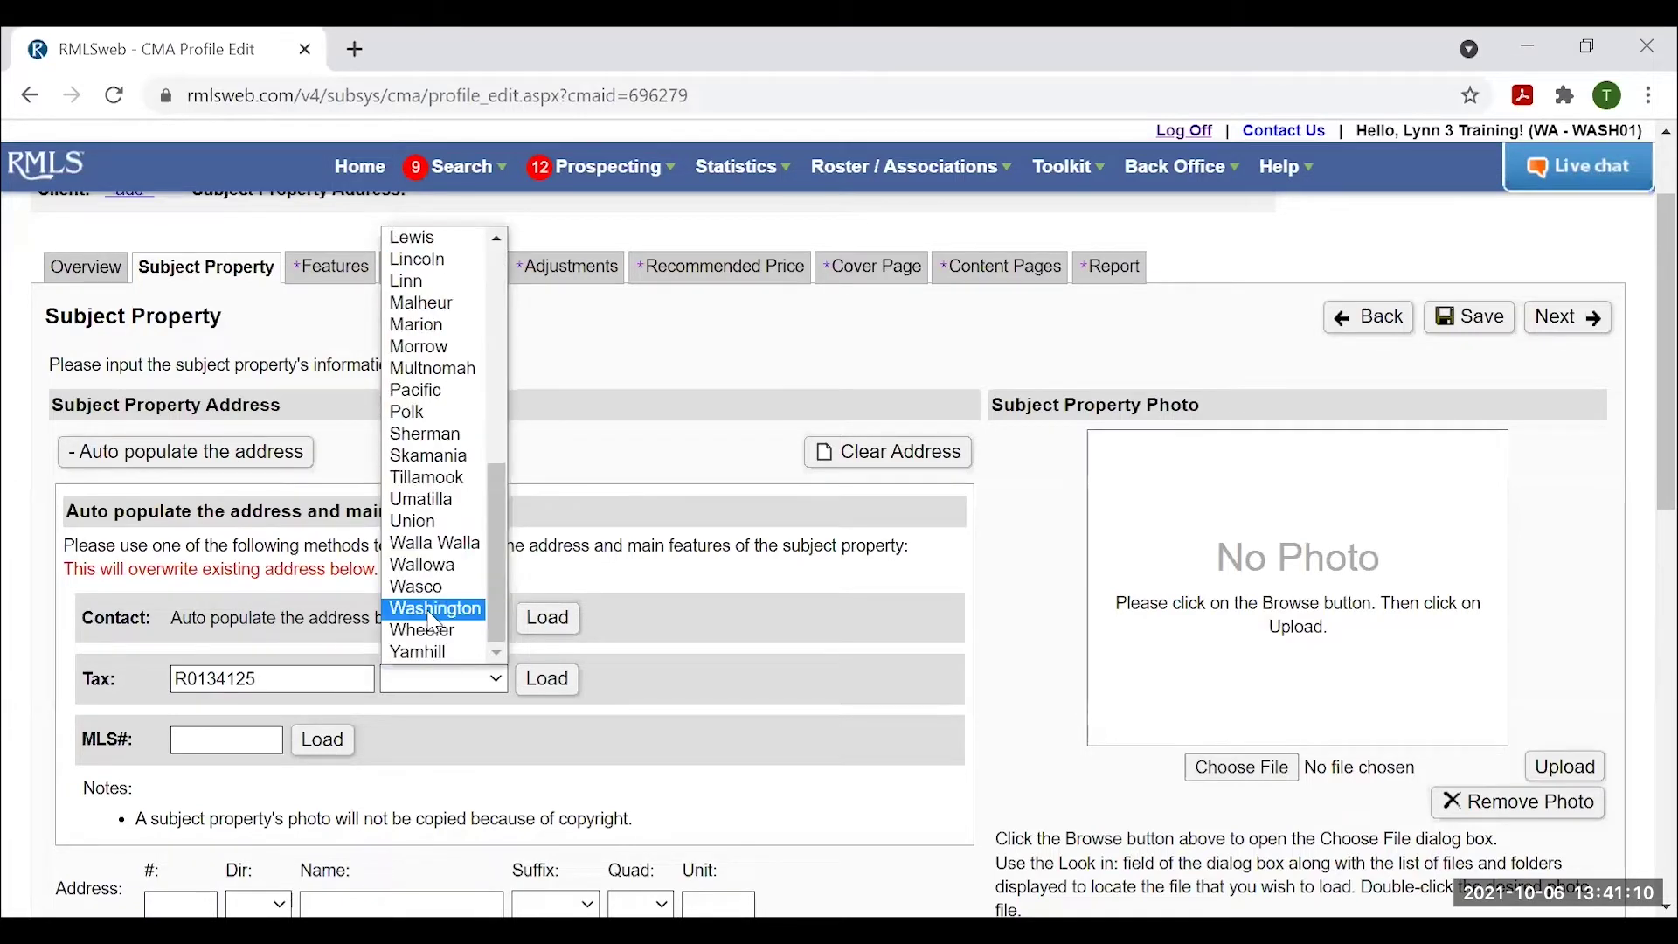
left_click(431, 612)
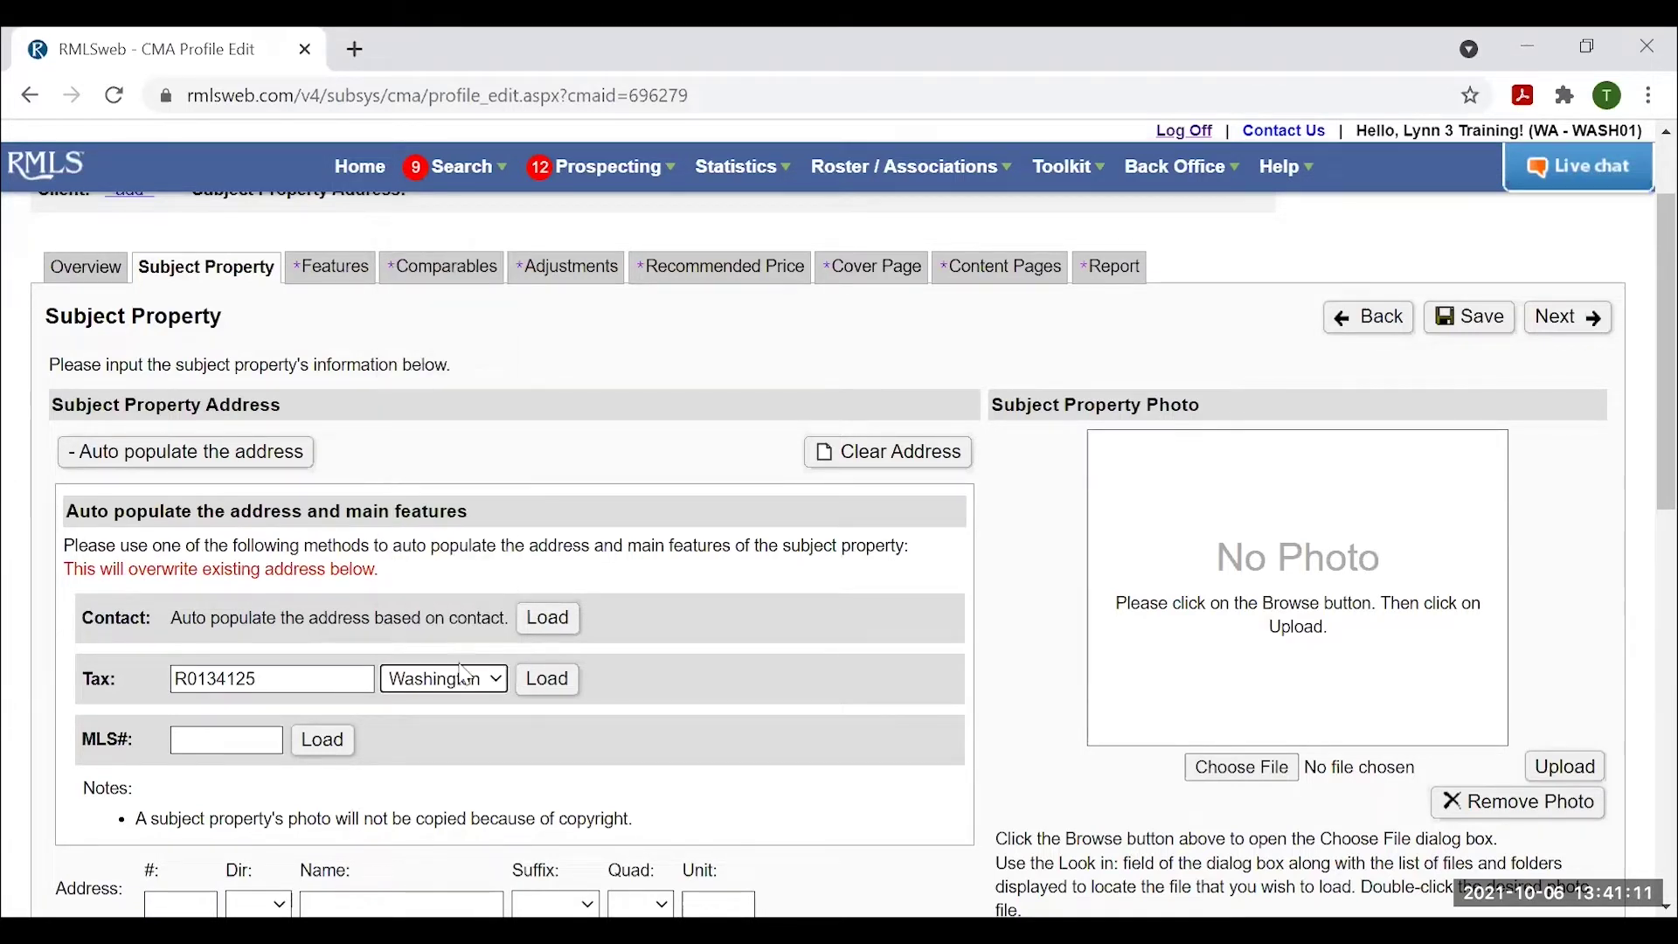
left_click(551, 682)
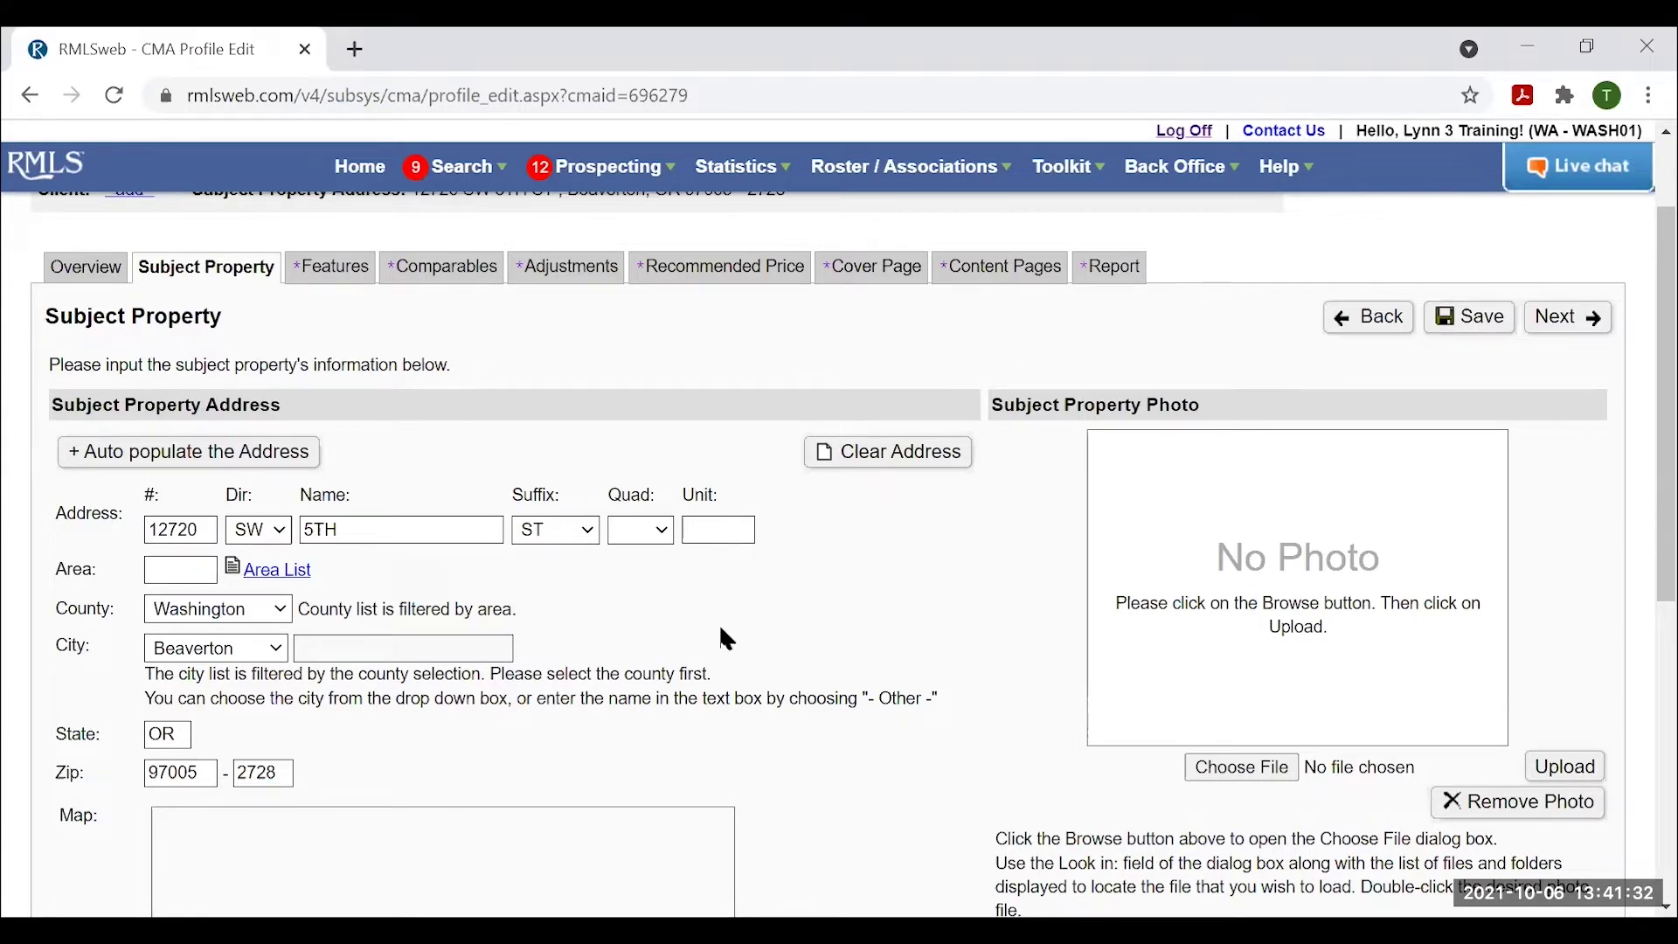
Open the Map Adjustment popup for the subject property's location pin.
scroll(725, 641, "down", 3)
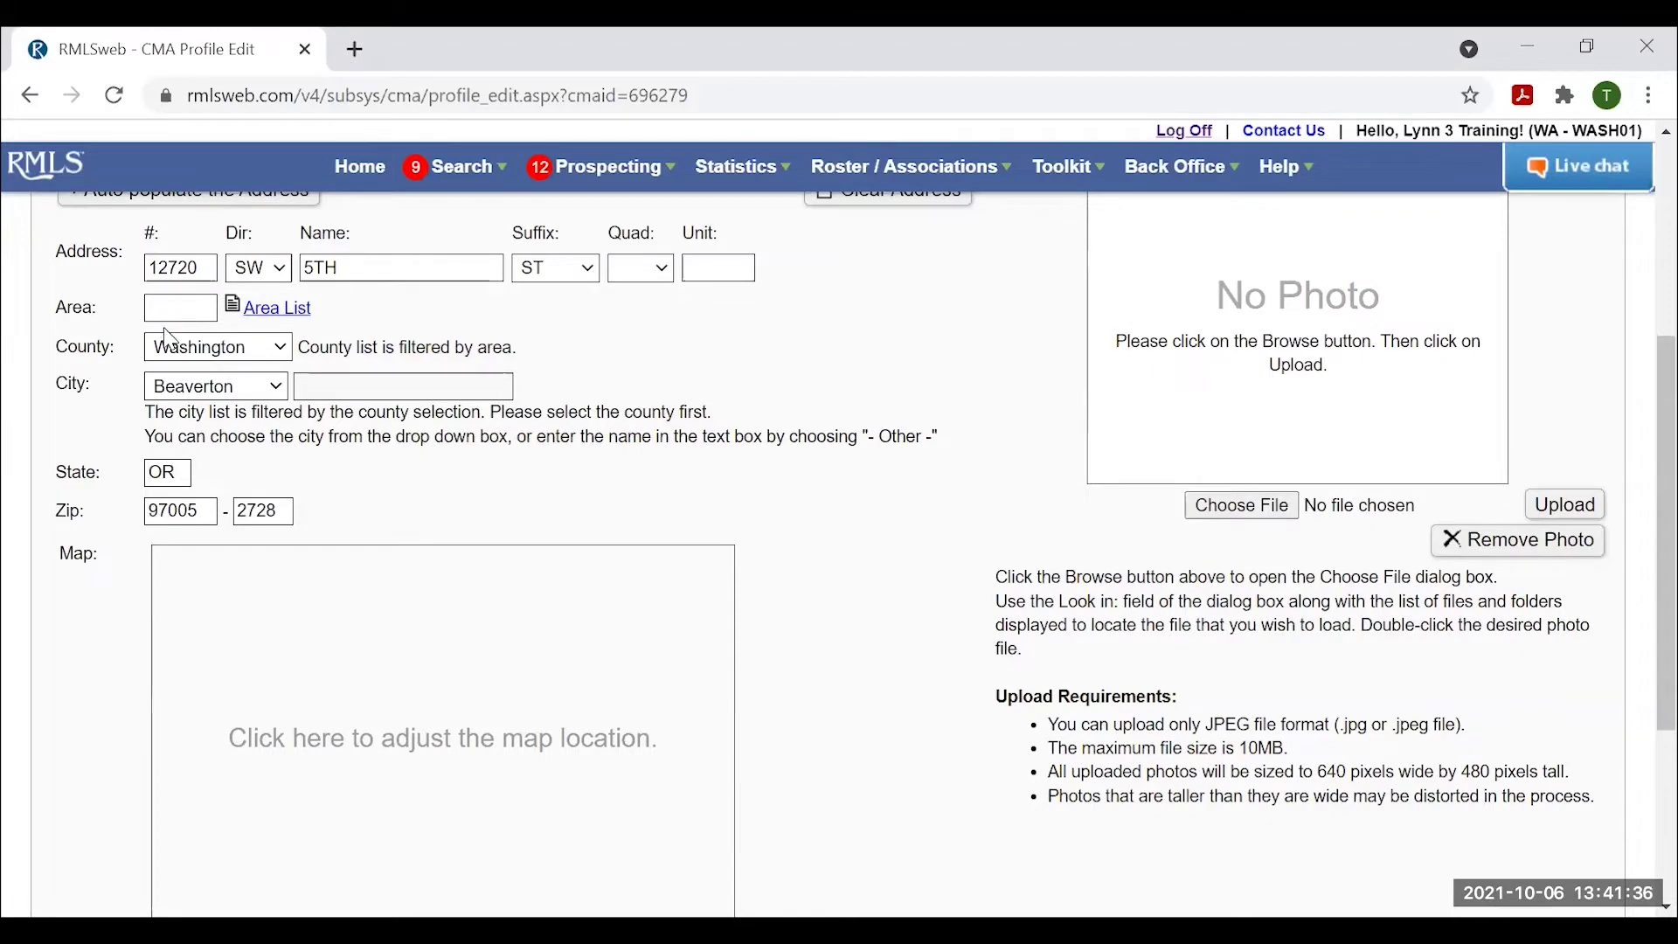
scroll(150, 569, "down", 1)
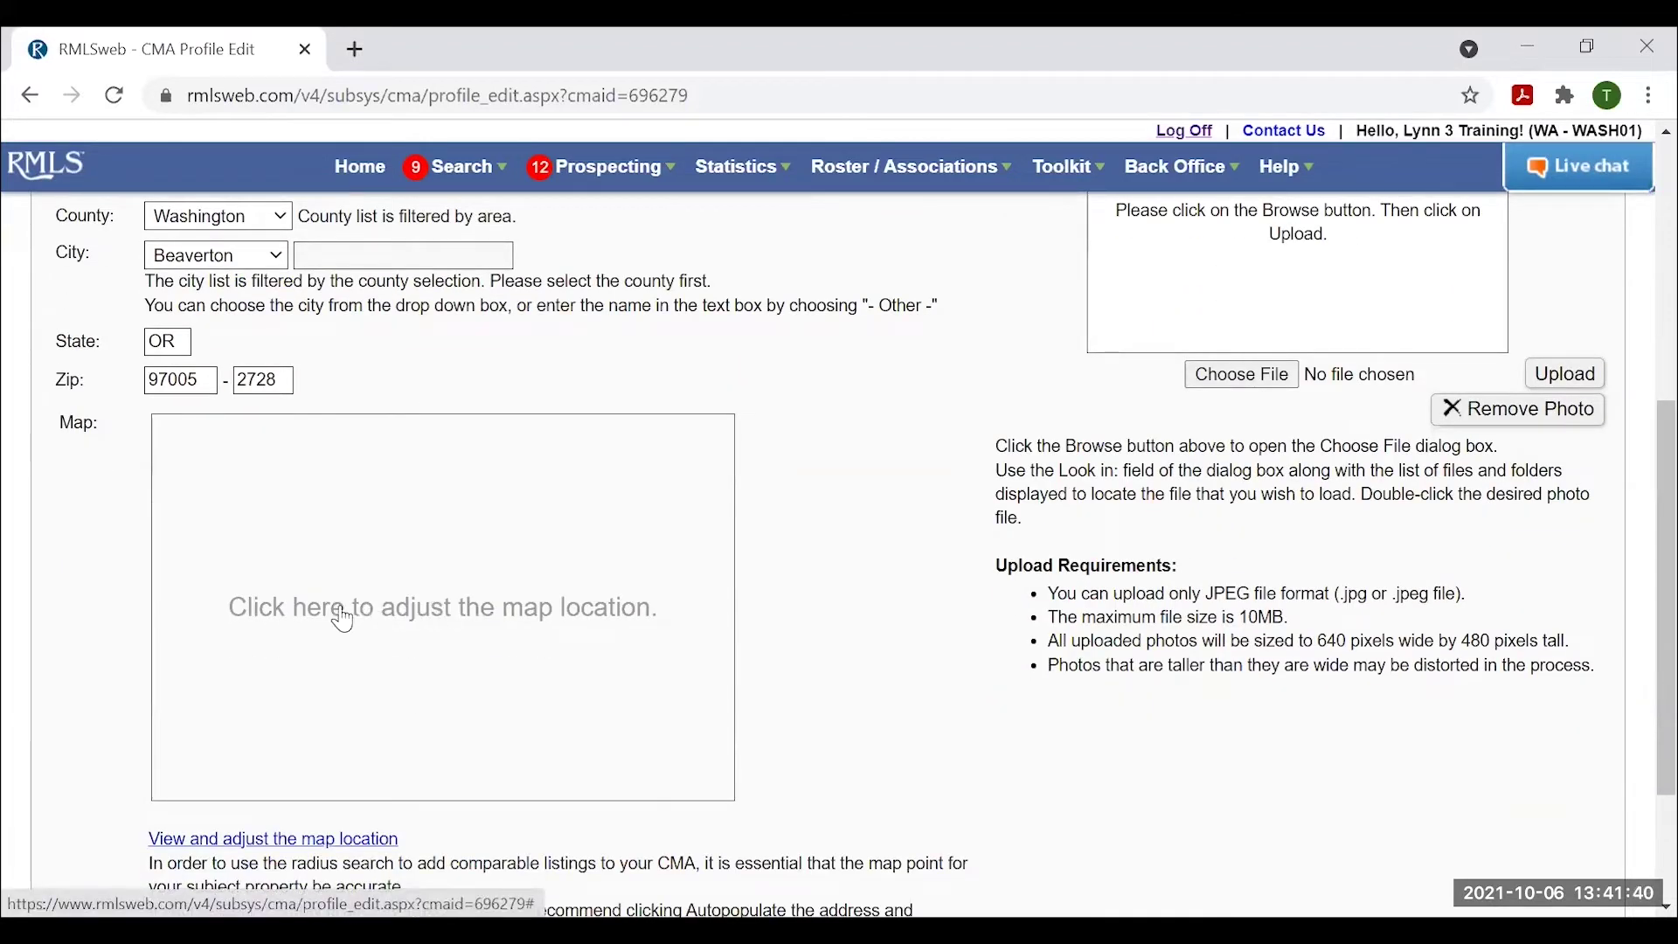
left_click(414, 606)
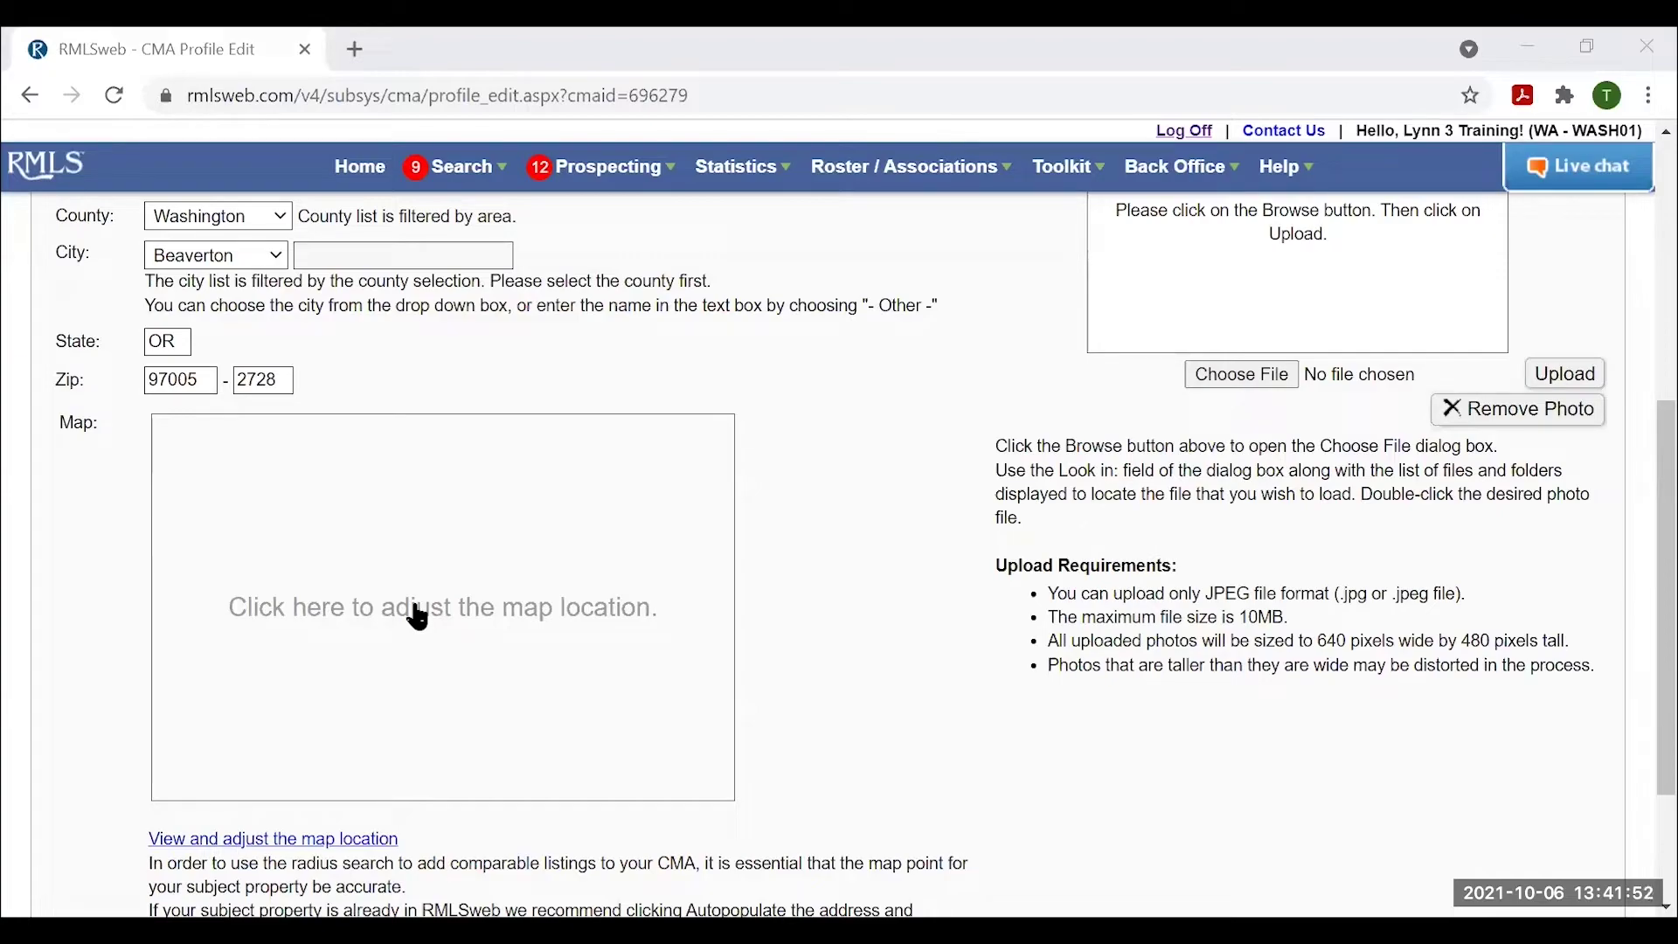
left_click(418, 618)
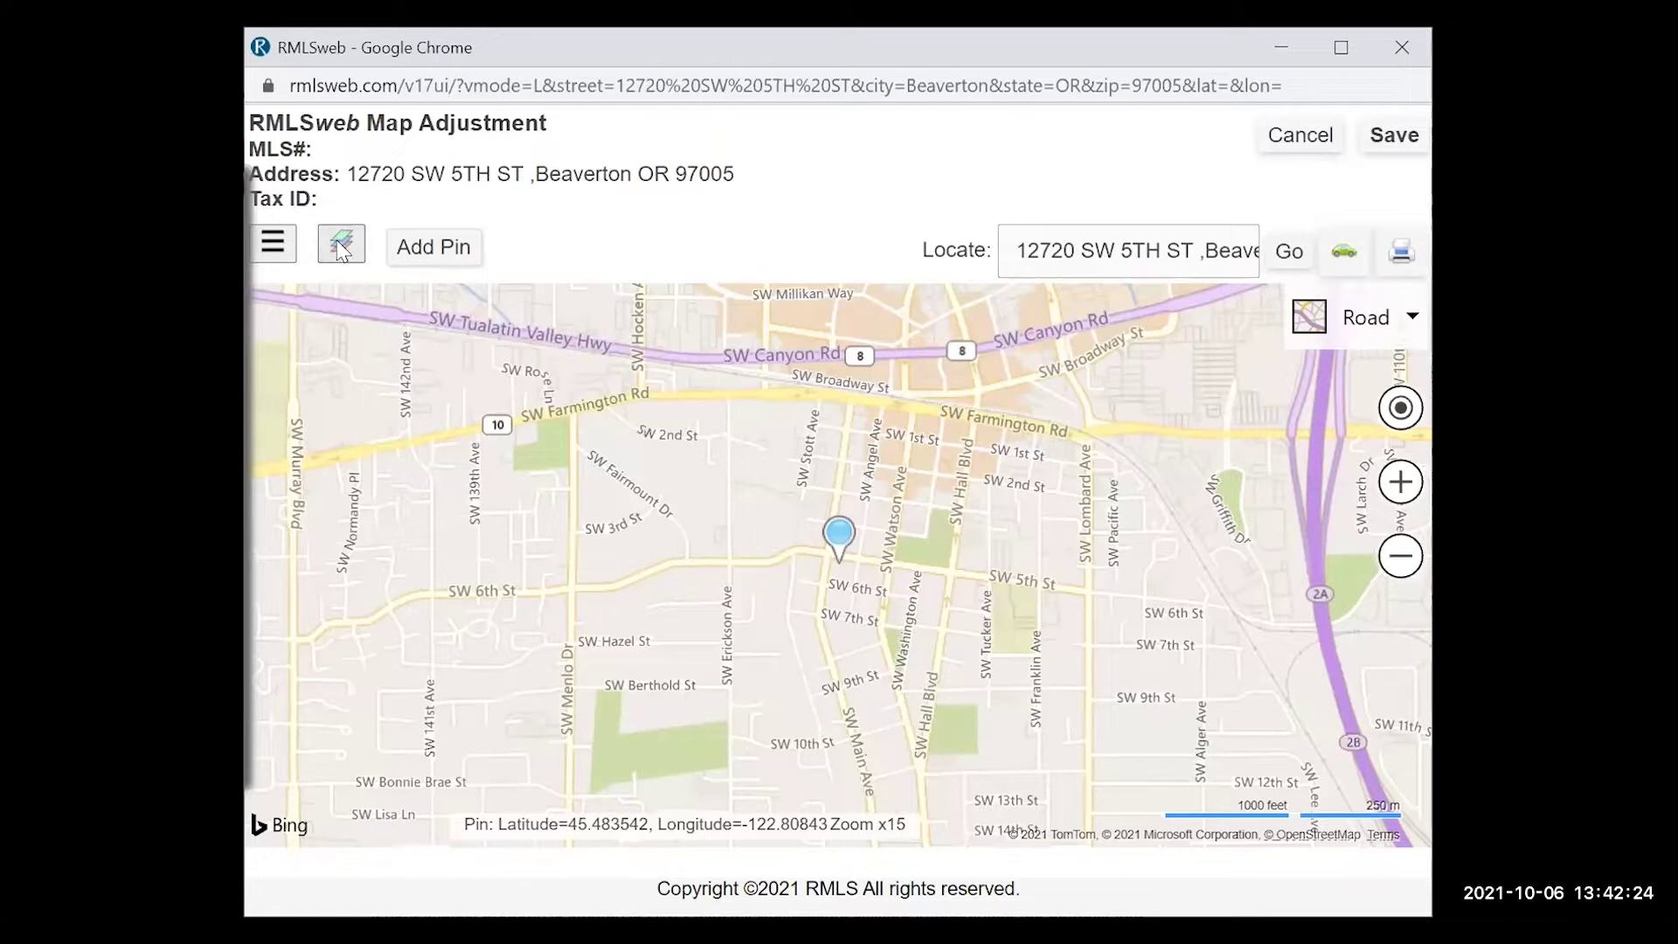
Turn the Area map layer on and zoom out one level to reveal area 150.
left_click(341, 245)
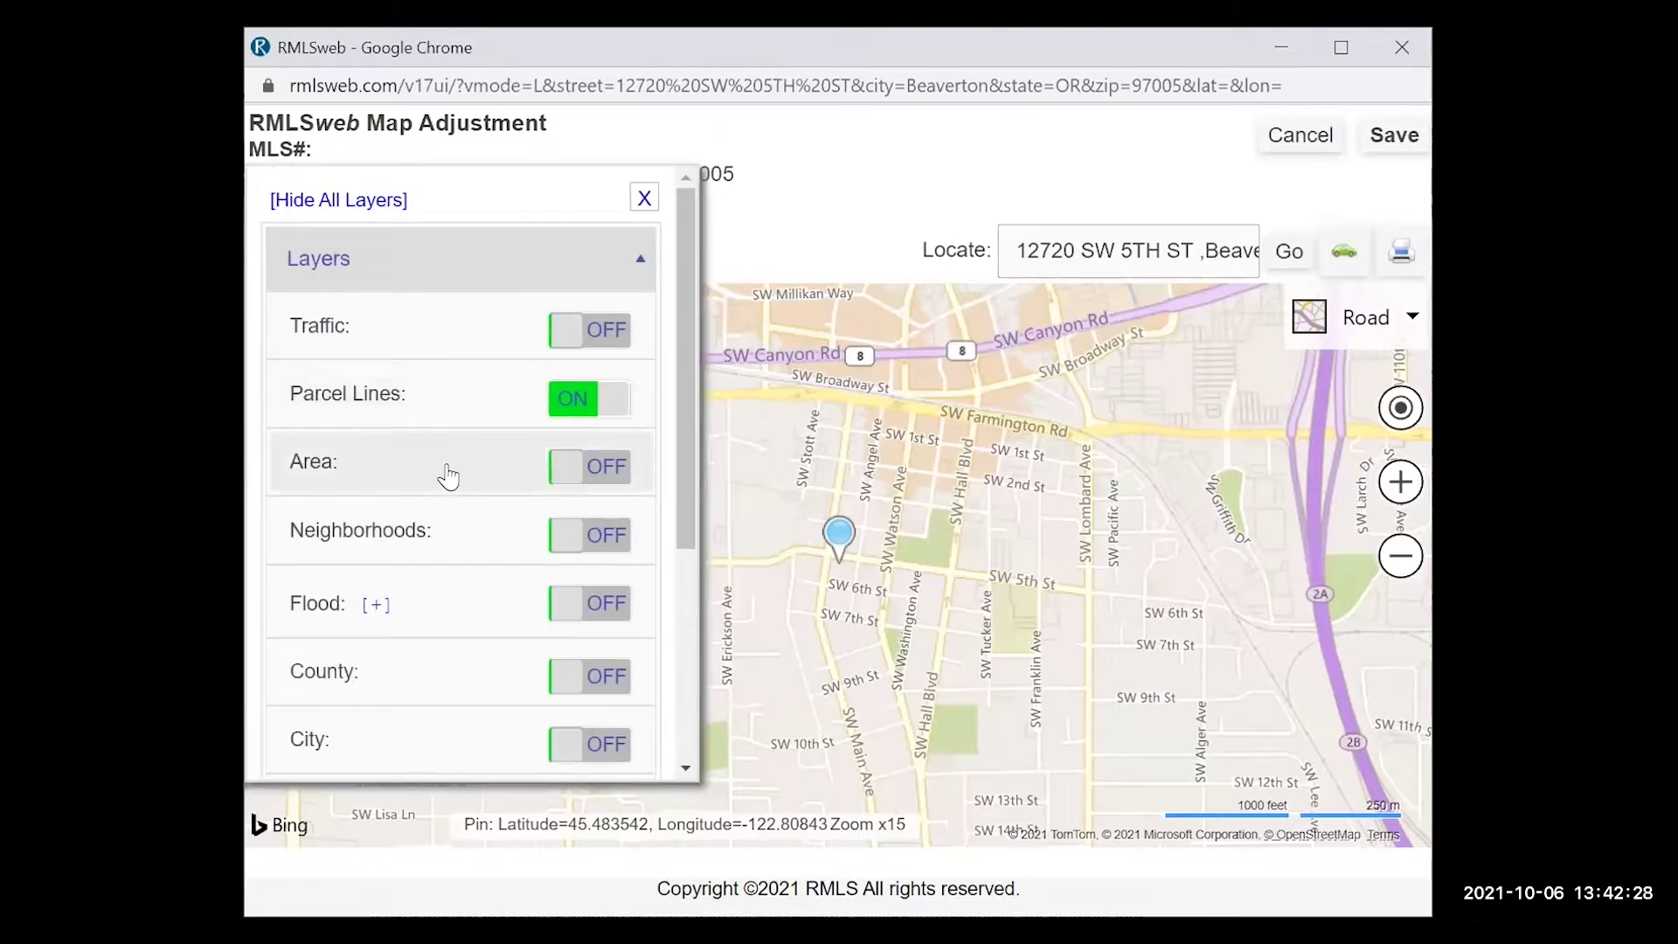
left_click(599, 472)
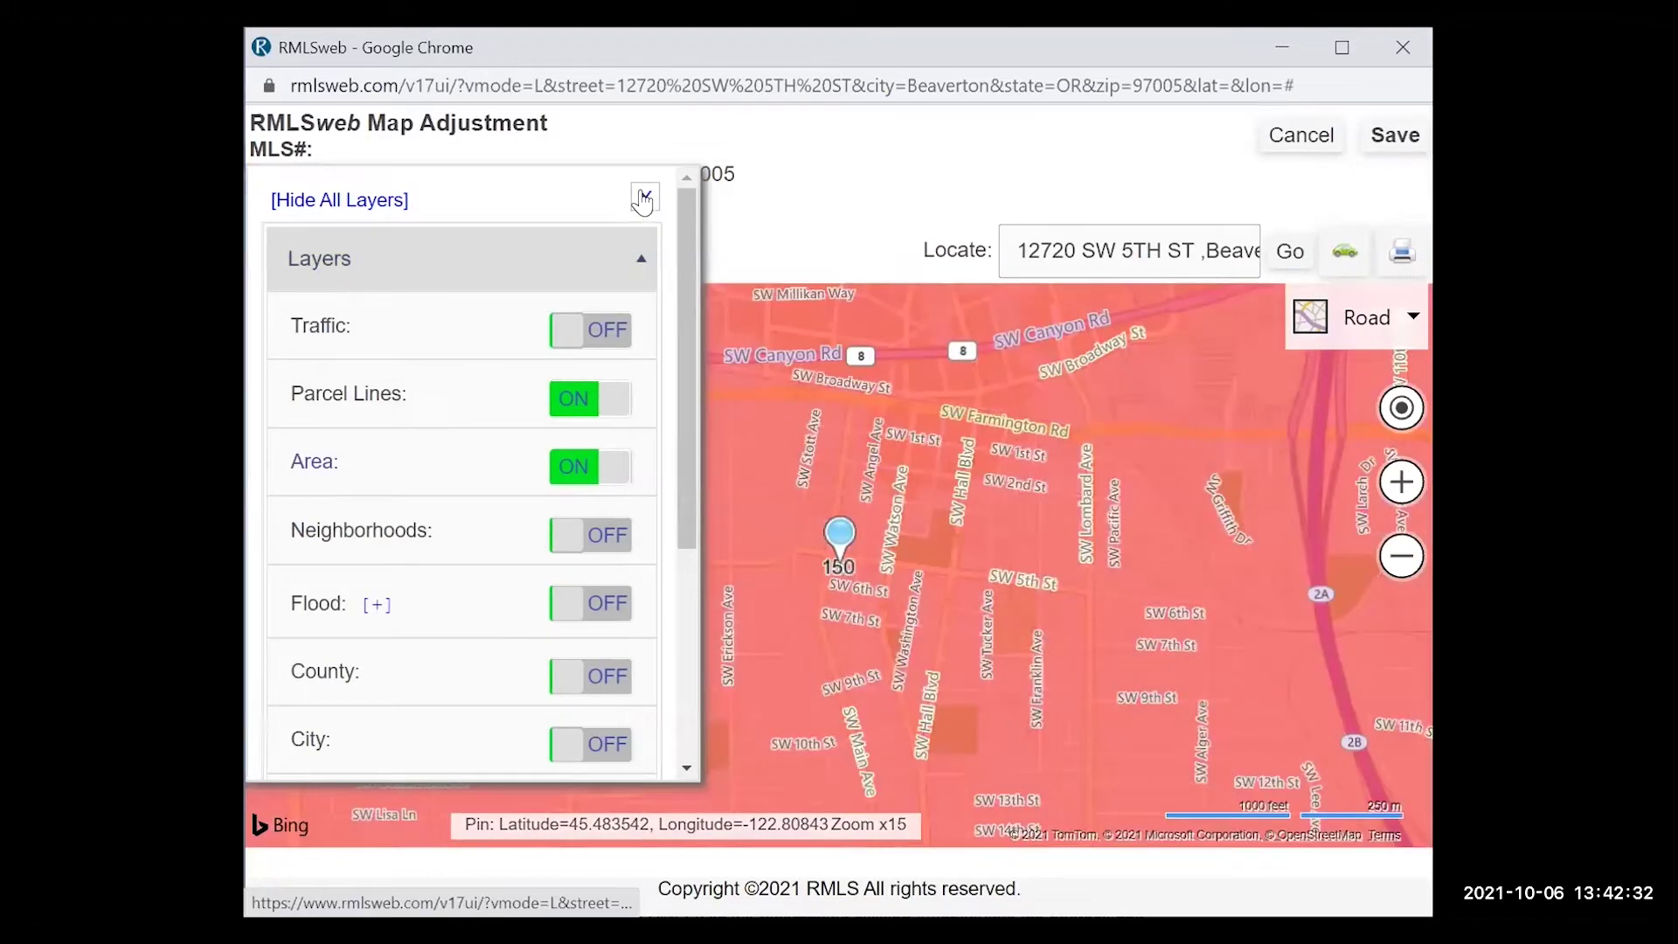
left_click(644, 197)
scroll(863, 712, "down", 1)
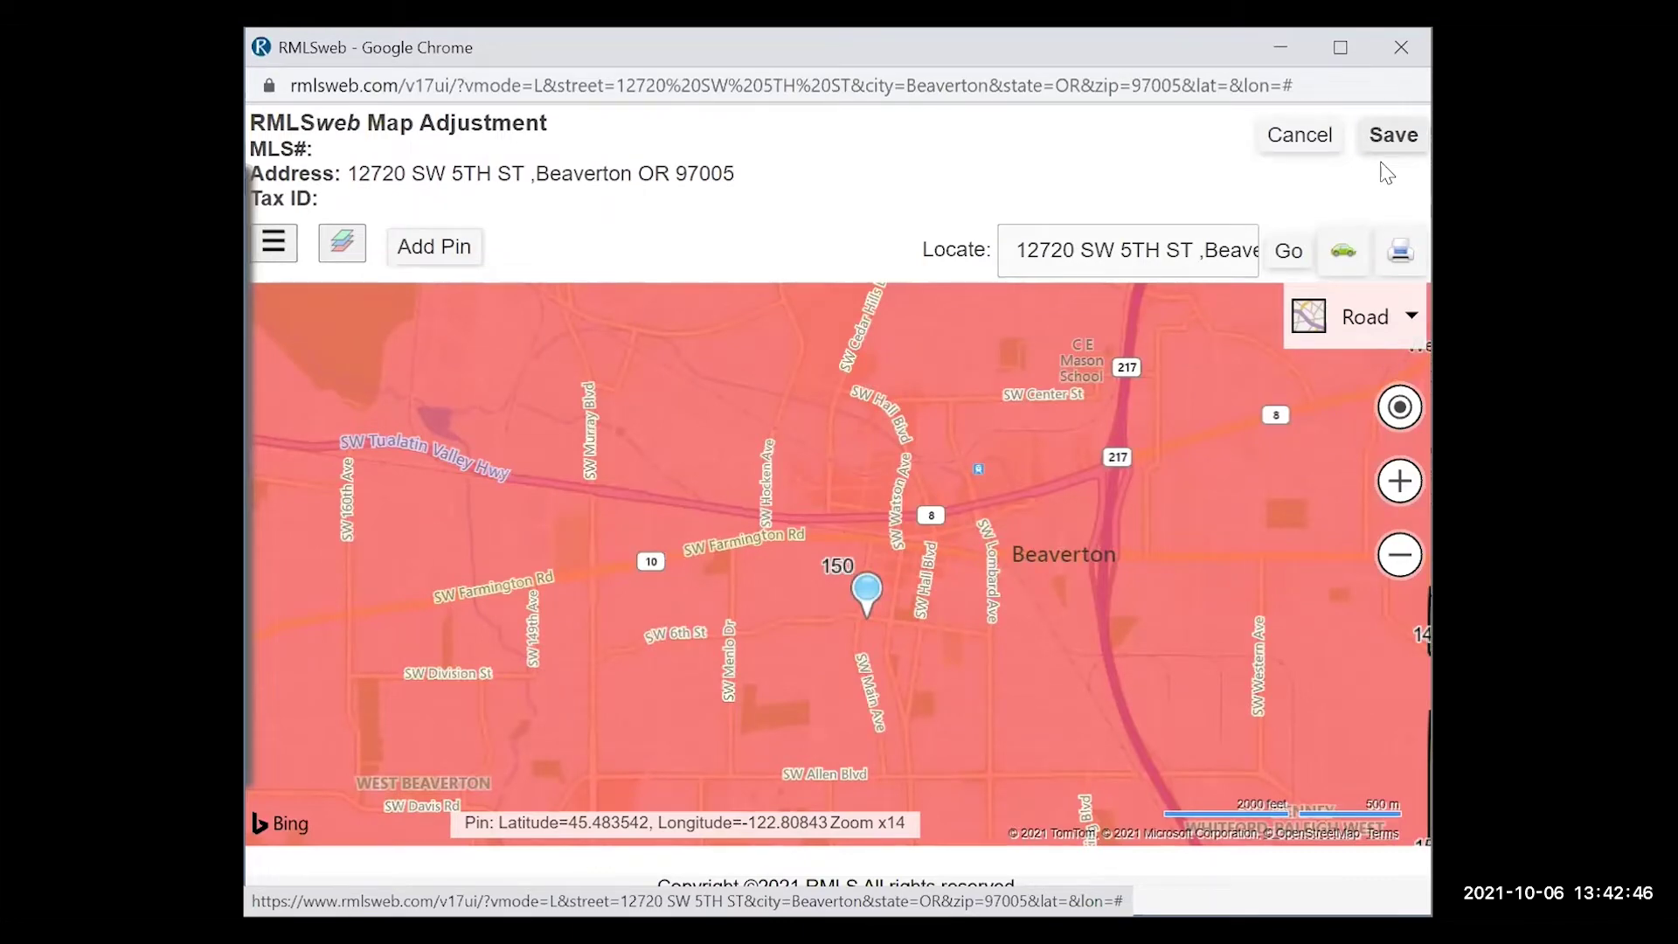
Save the map pin location and enter 150 in the subject's Area field.
left_click(1383, 163)
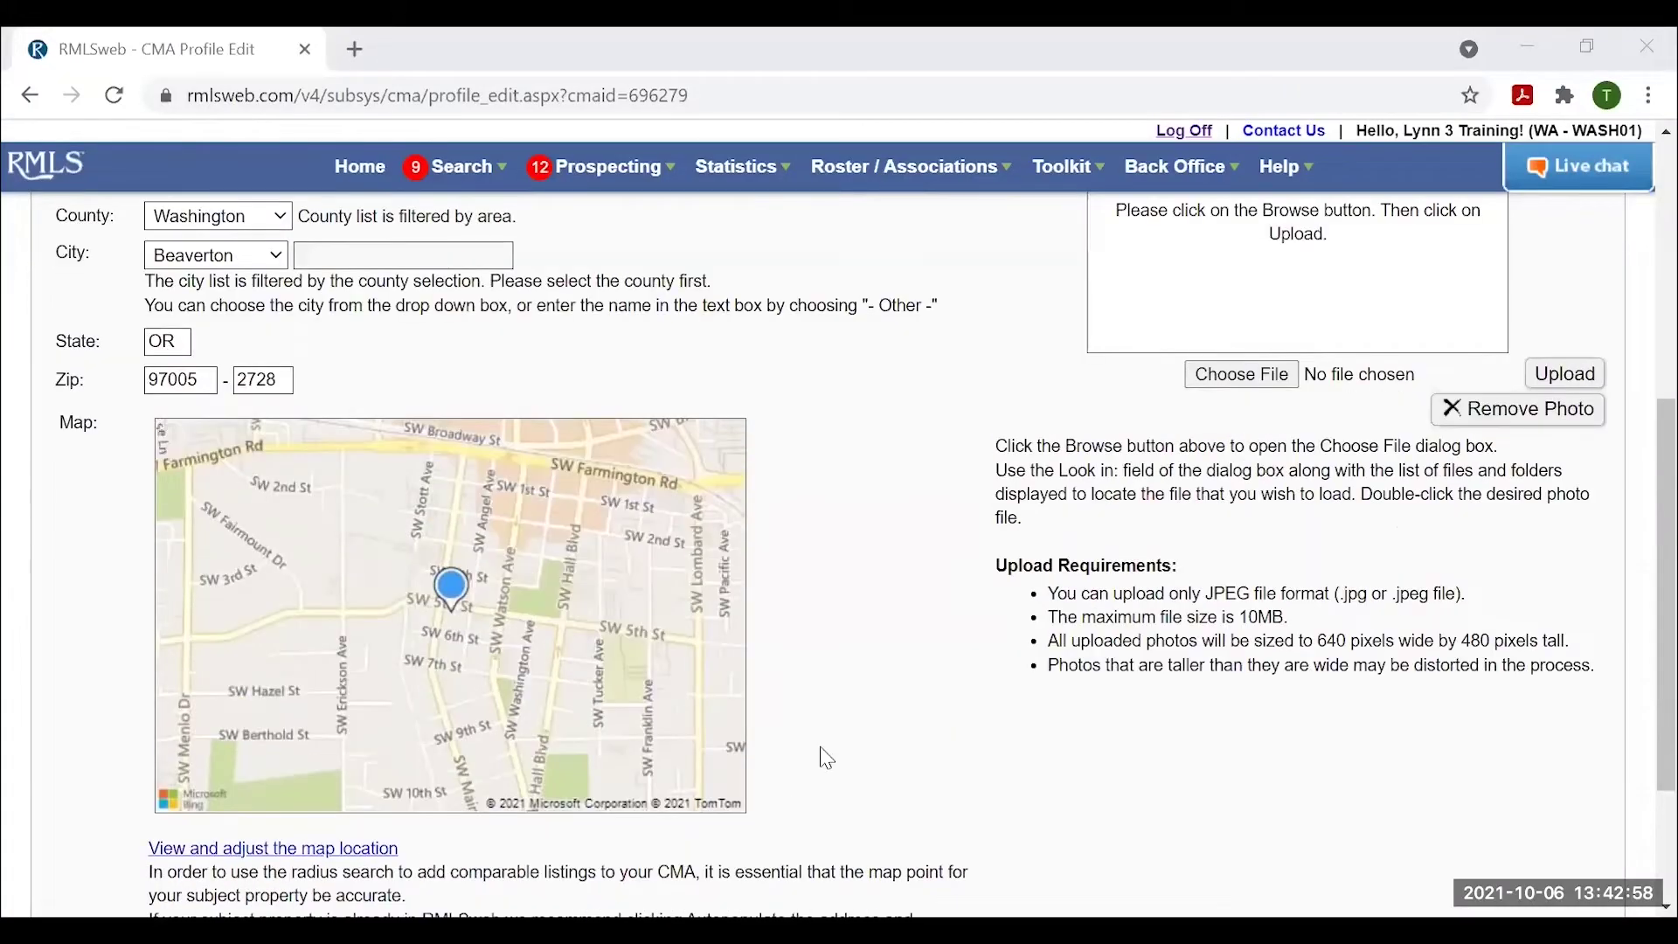
scroll(822, 754, "up", 2)
scroll(821, 753, "down", 2)
scroll(594, 699, "up", 2)
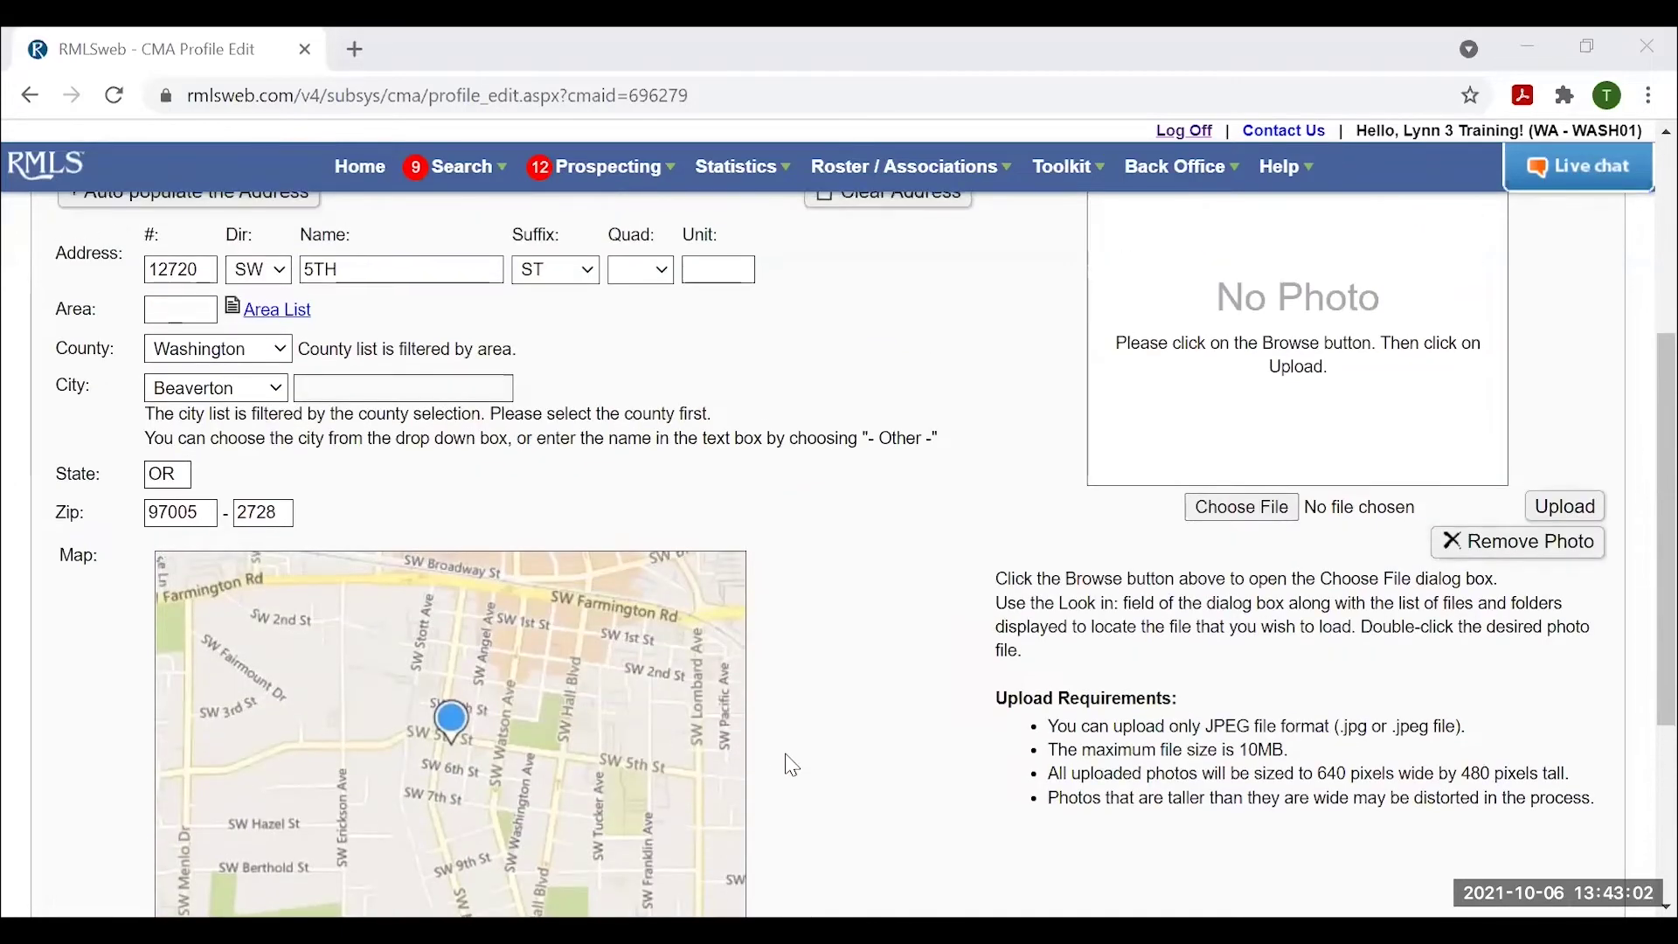
scroll(792, 765, "up", 2)
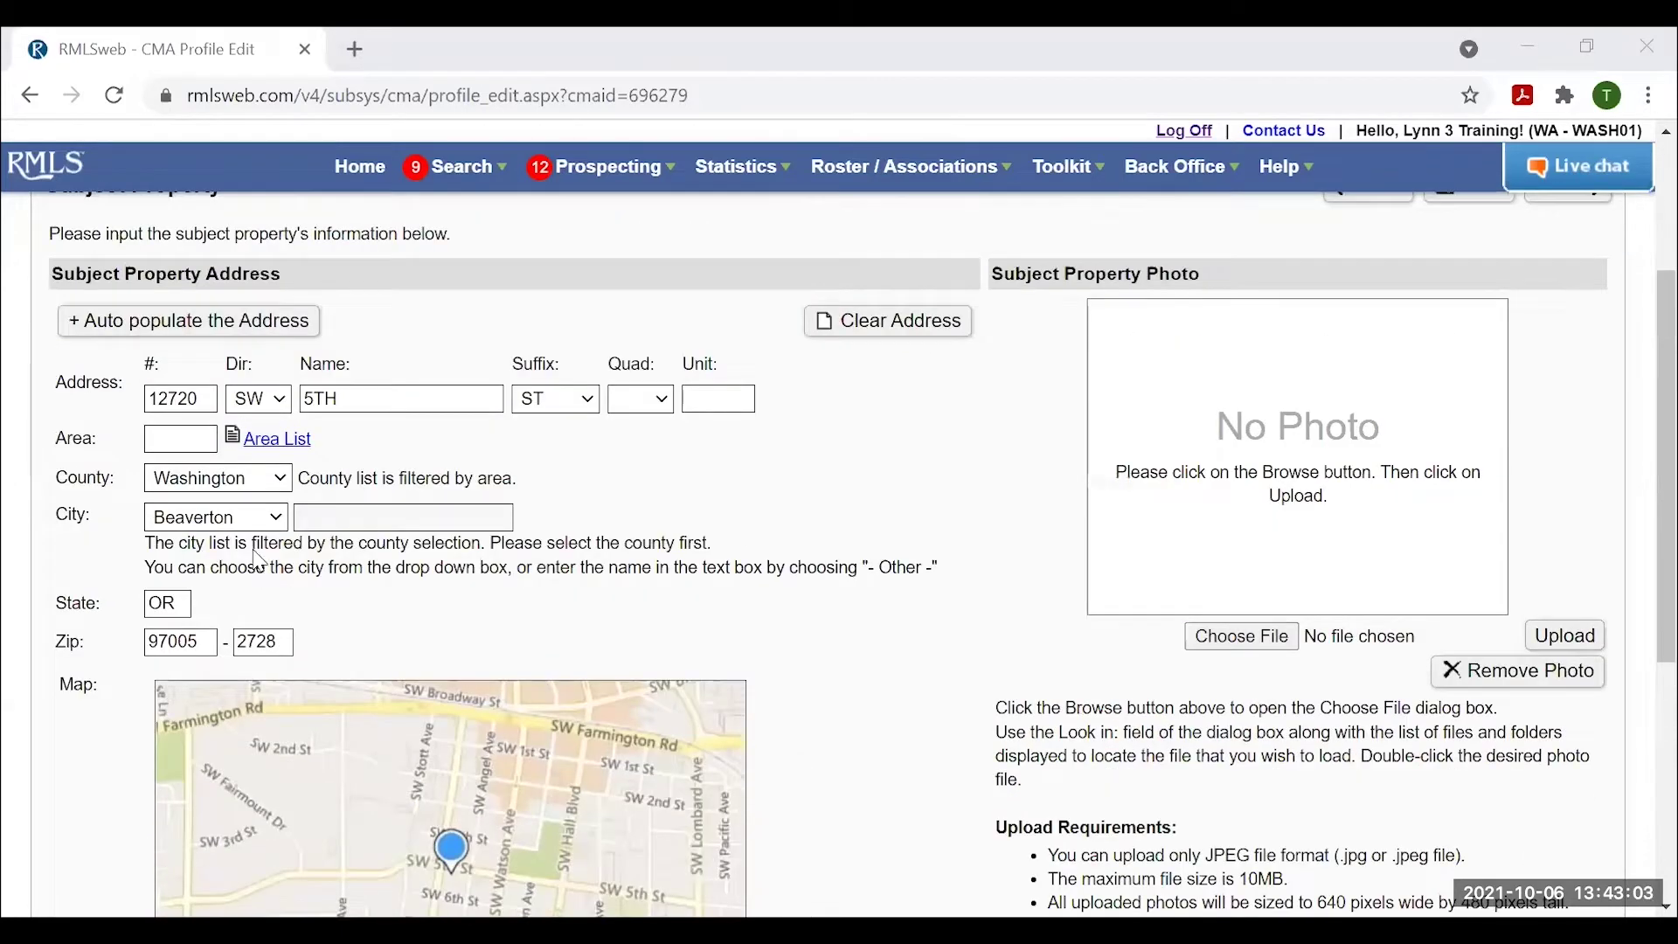
left_click(153, 439)
type("150")
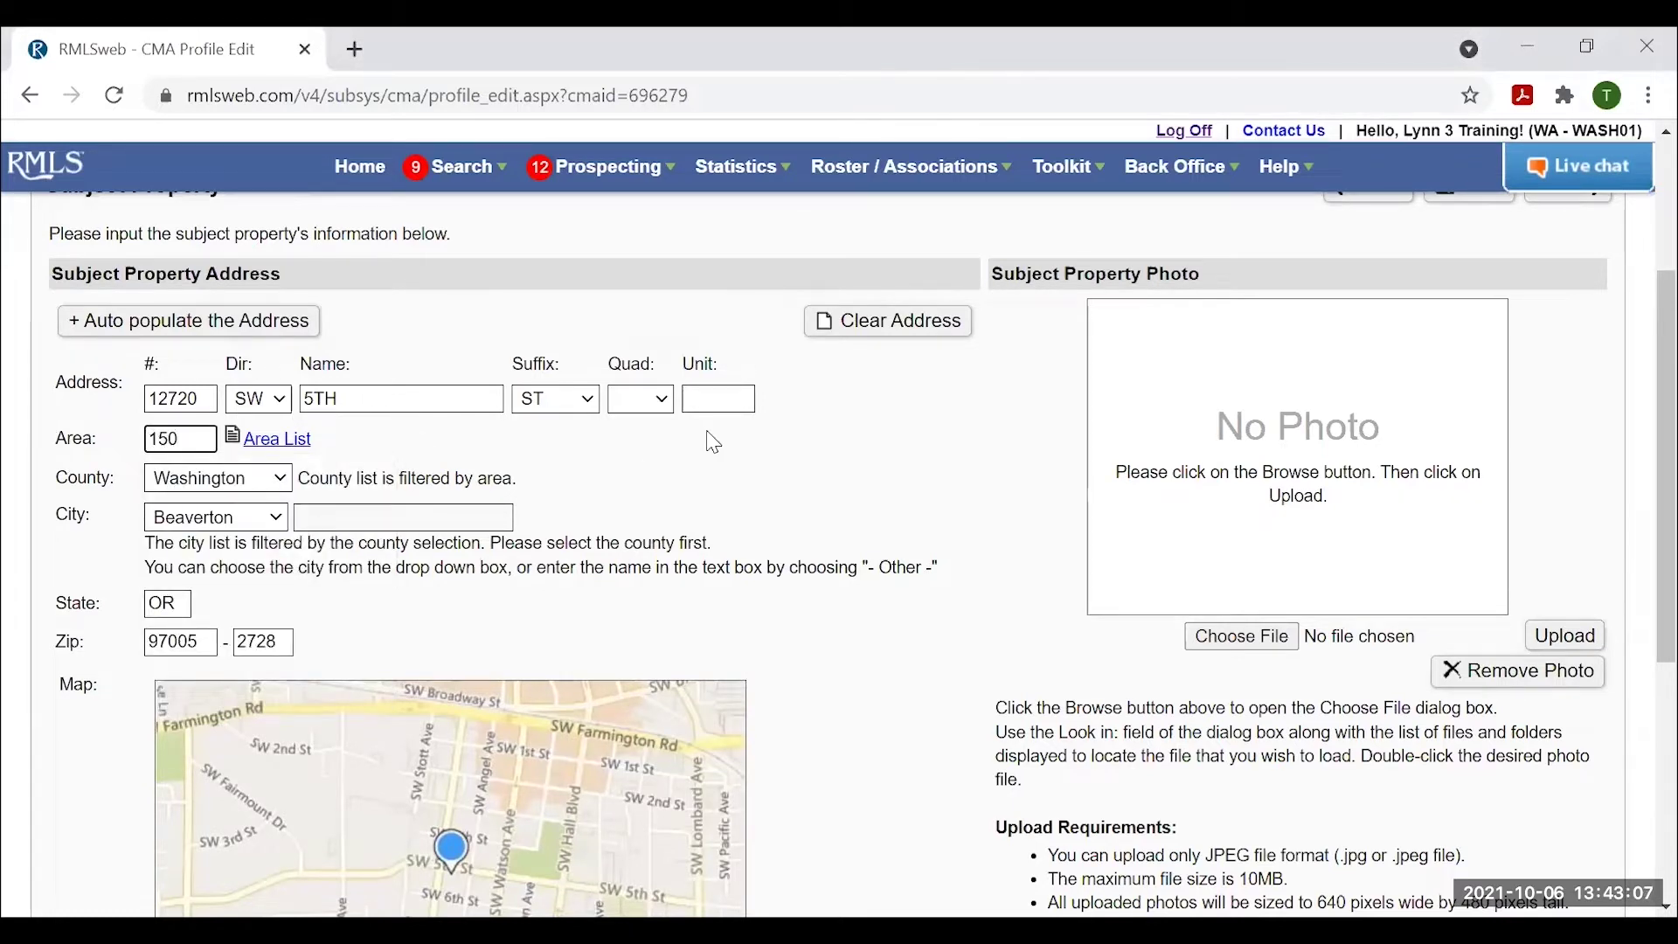
left_click(170, 463)
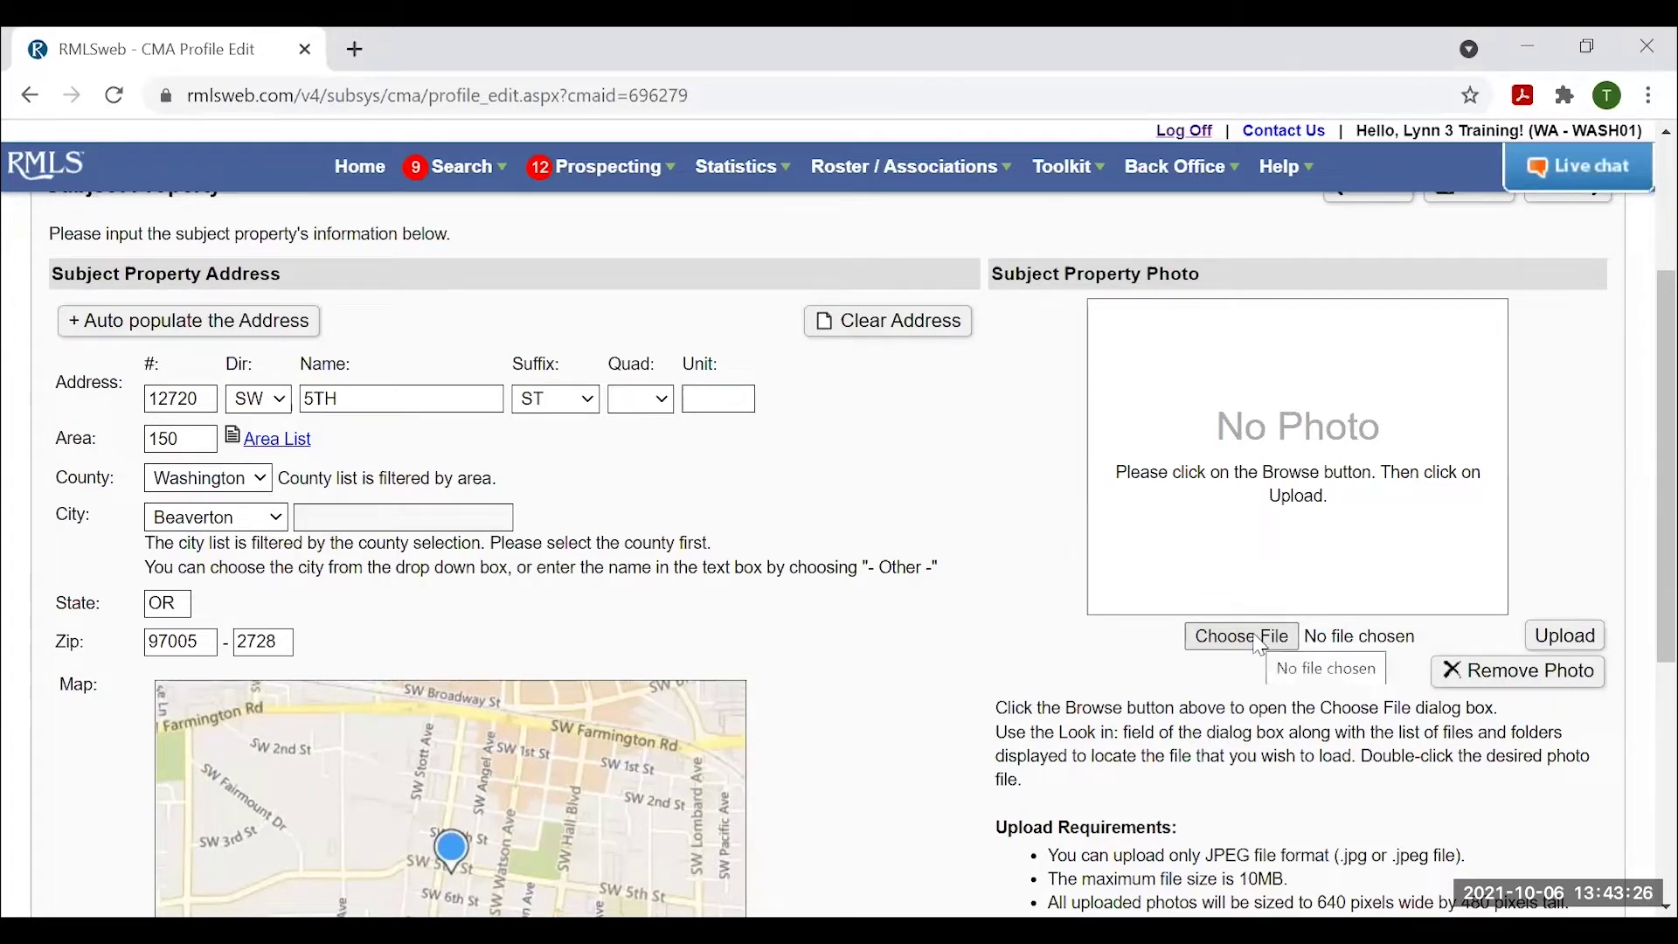
Upload 21295879-1.jpg from Pictures as the Subject Property Photo.
left_click(1242, 638)
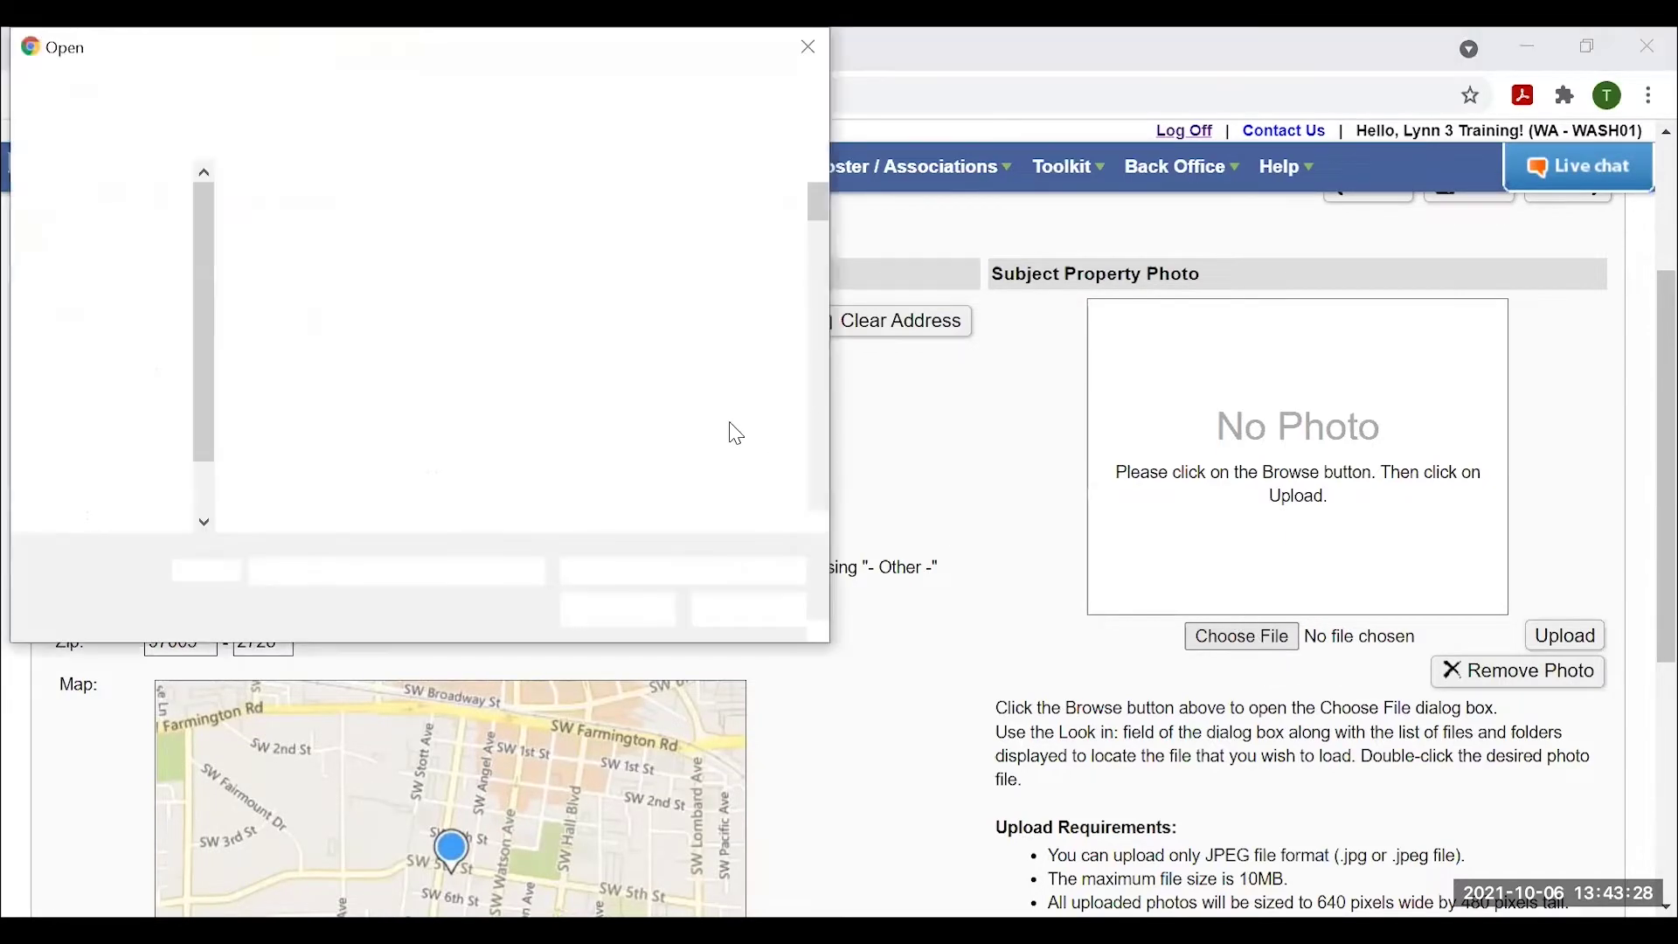
left_click(590, 447)
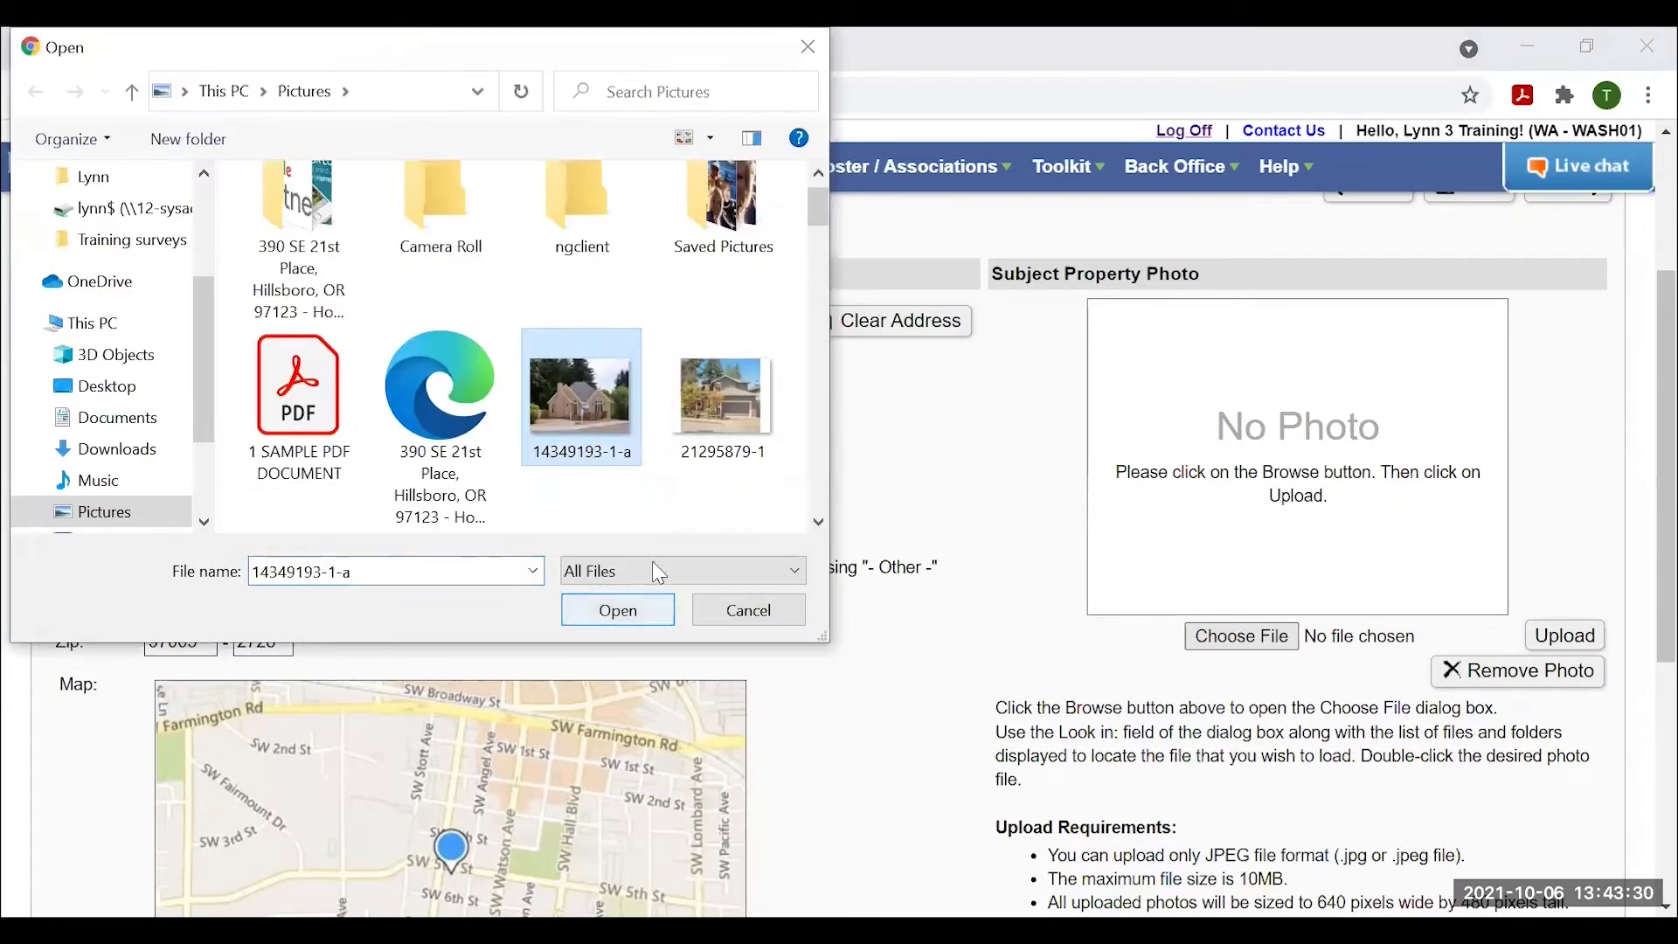
left_click(729, 379)
left_click(662, 612)
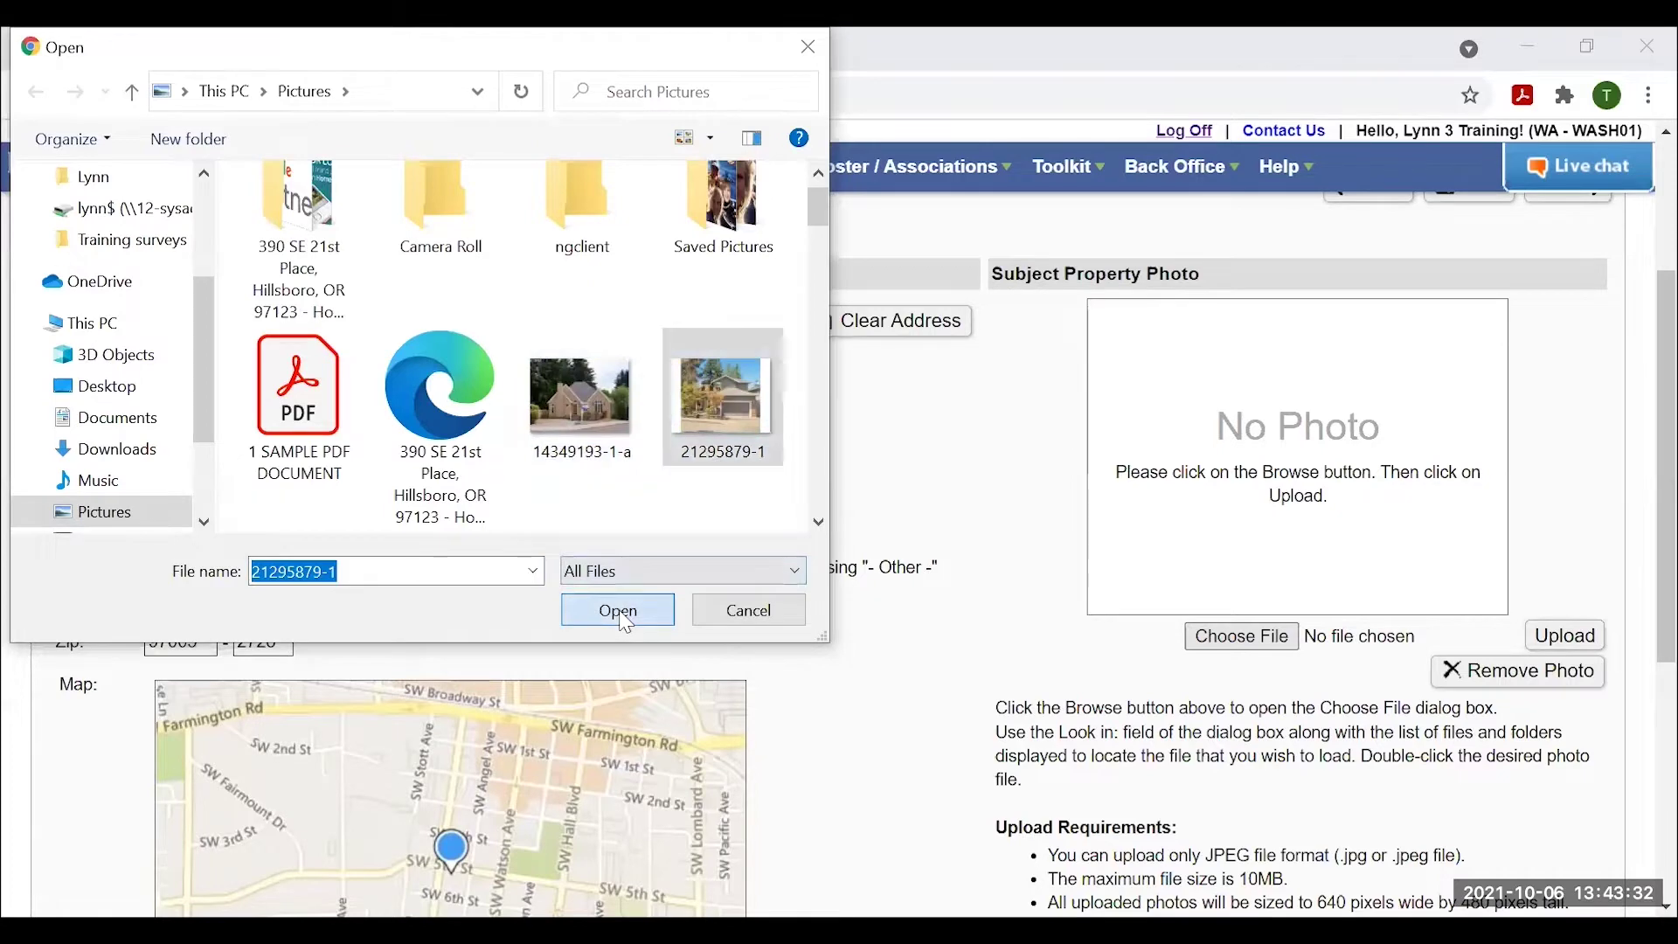
left_click(1577, 643)
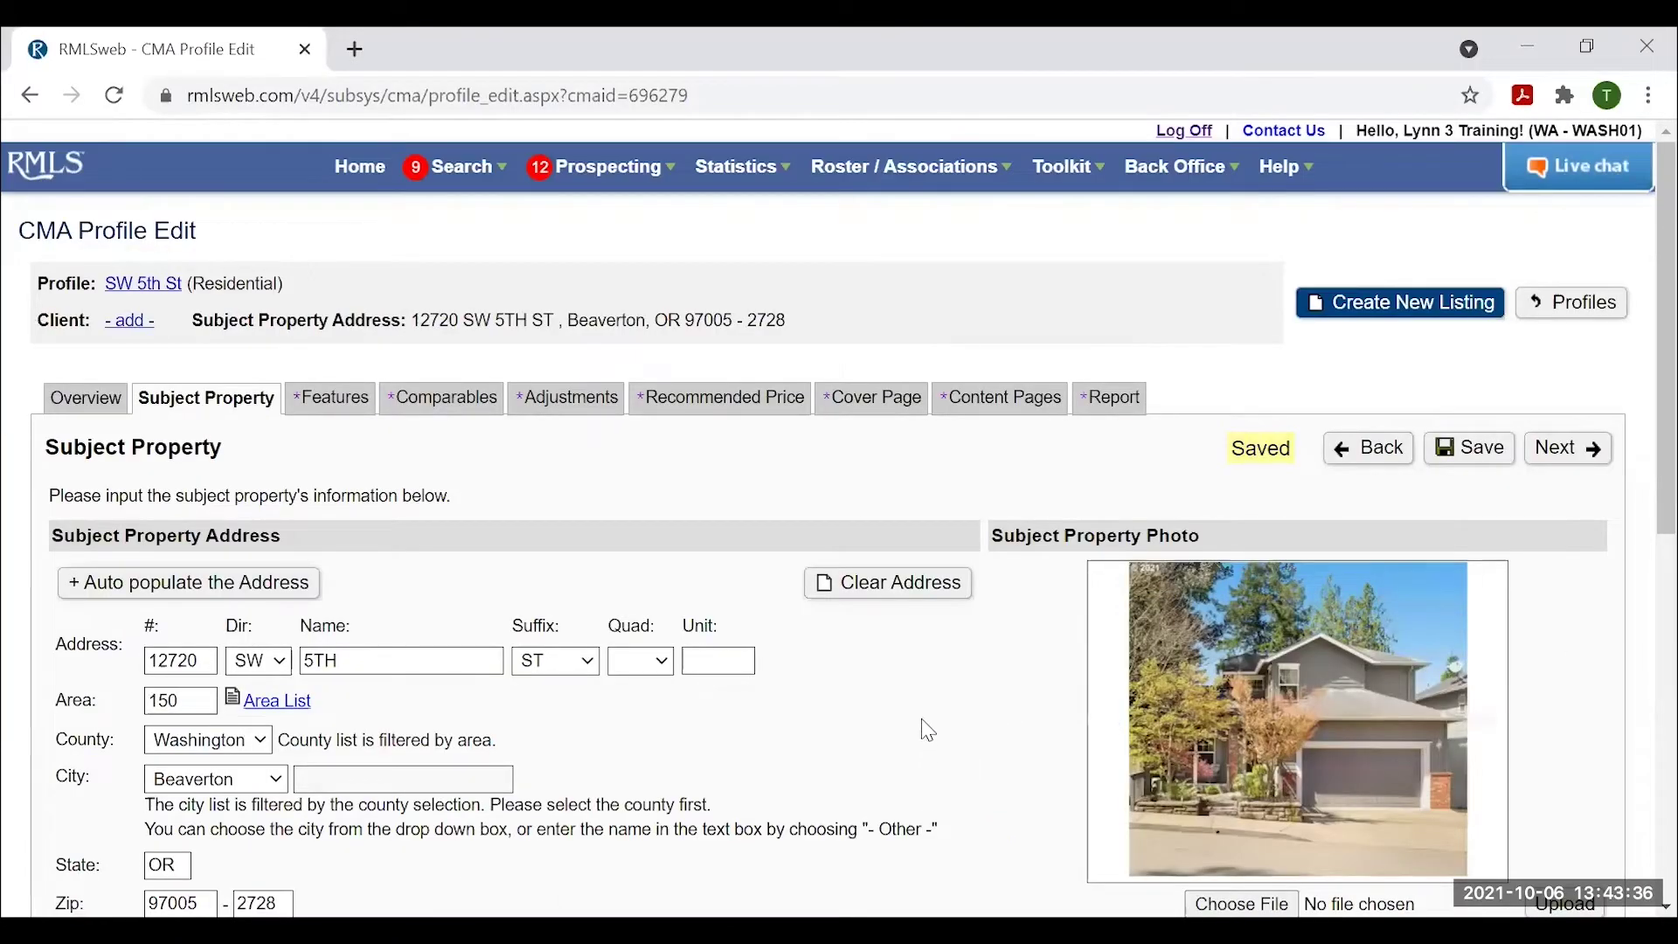
Advance from Subject Property to the Features step, with SQFT, acres, bathrooms and bedrooms blank.
scroll(926, 738, "down", 2)
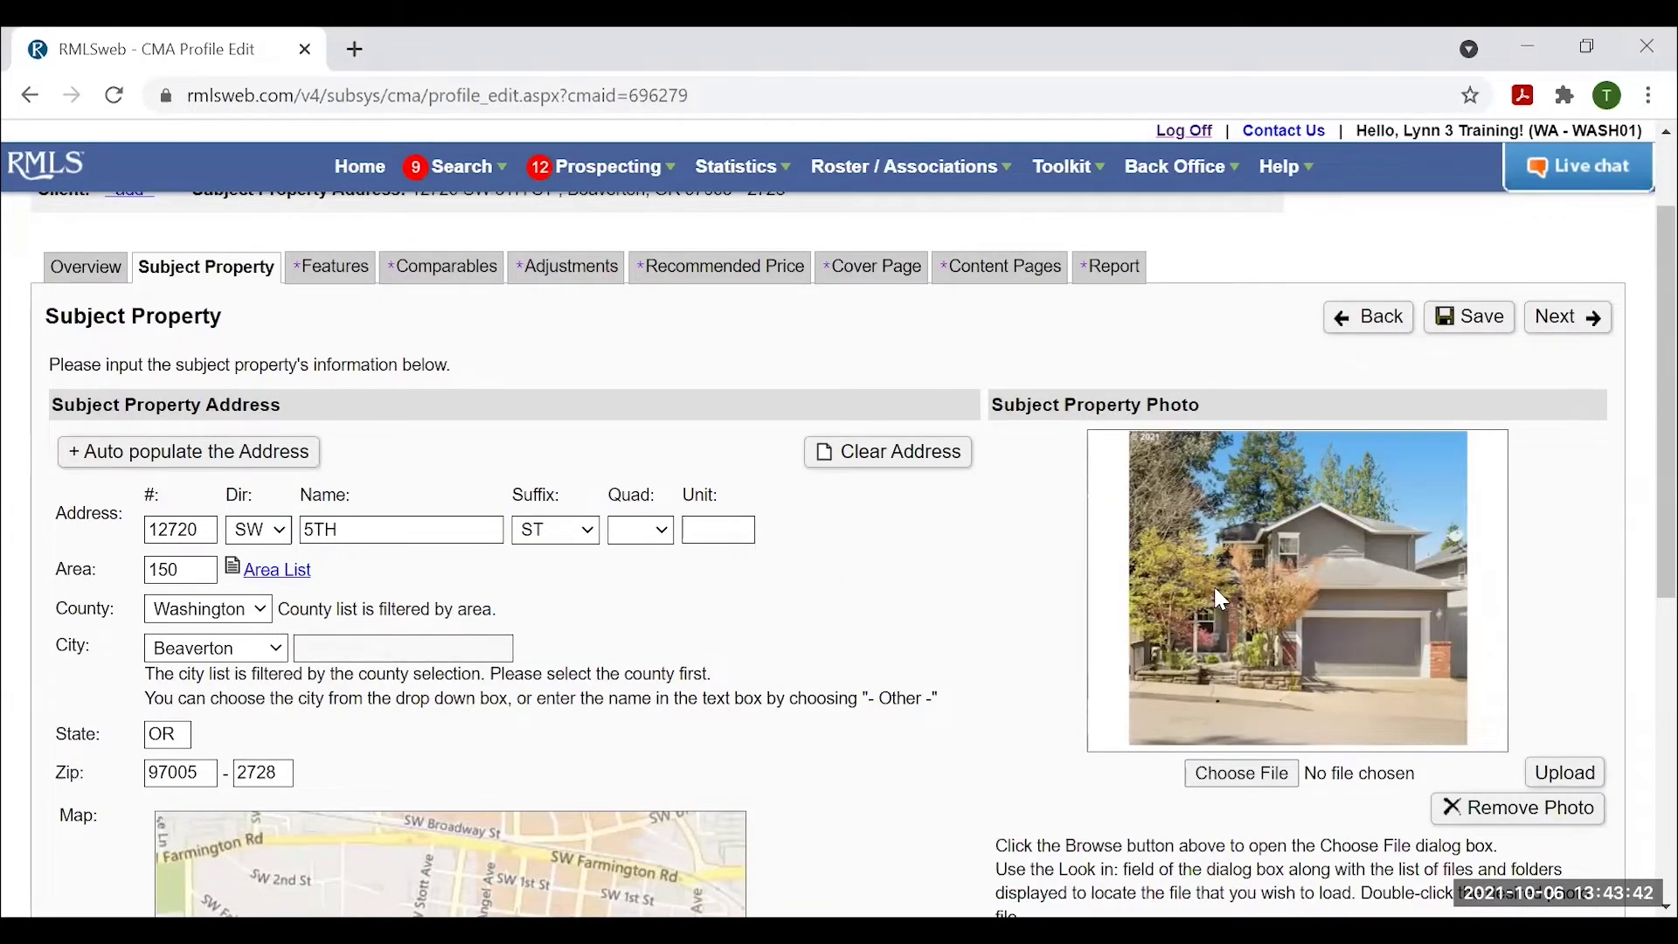
scroll(1220, 595, "down", 2)
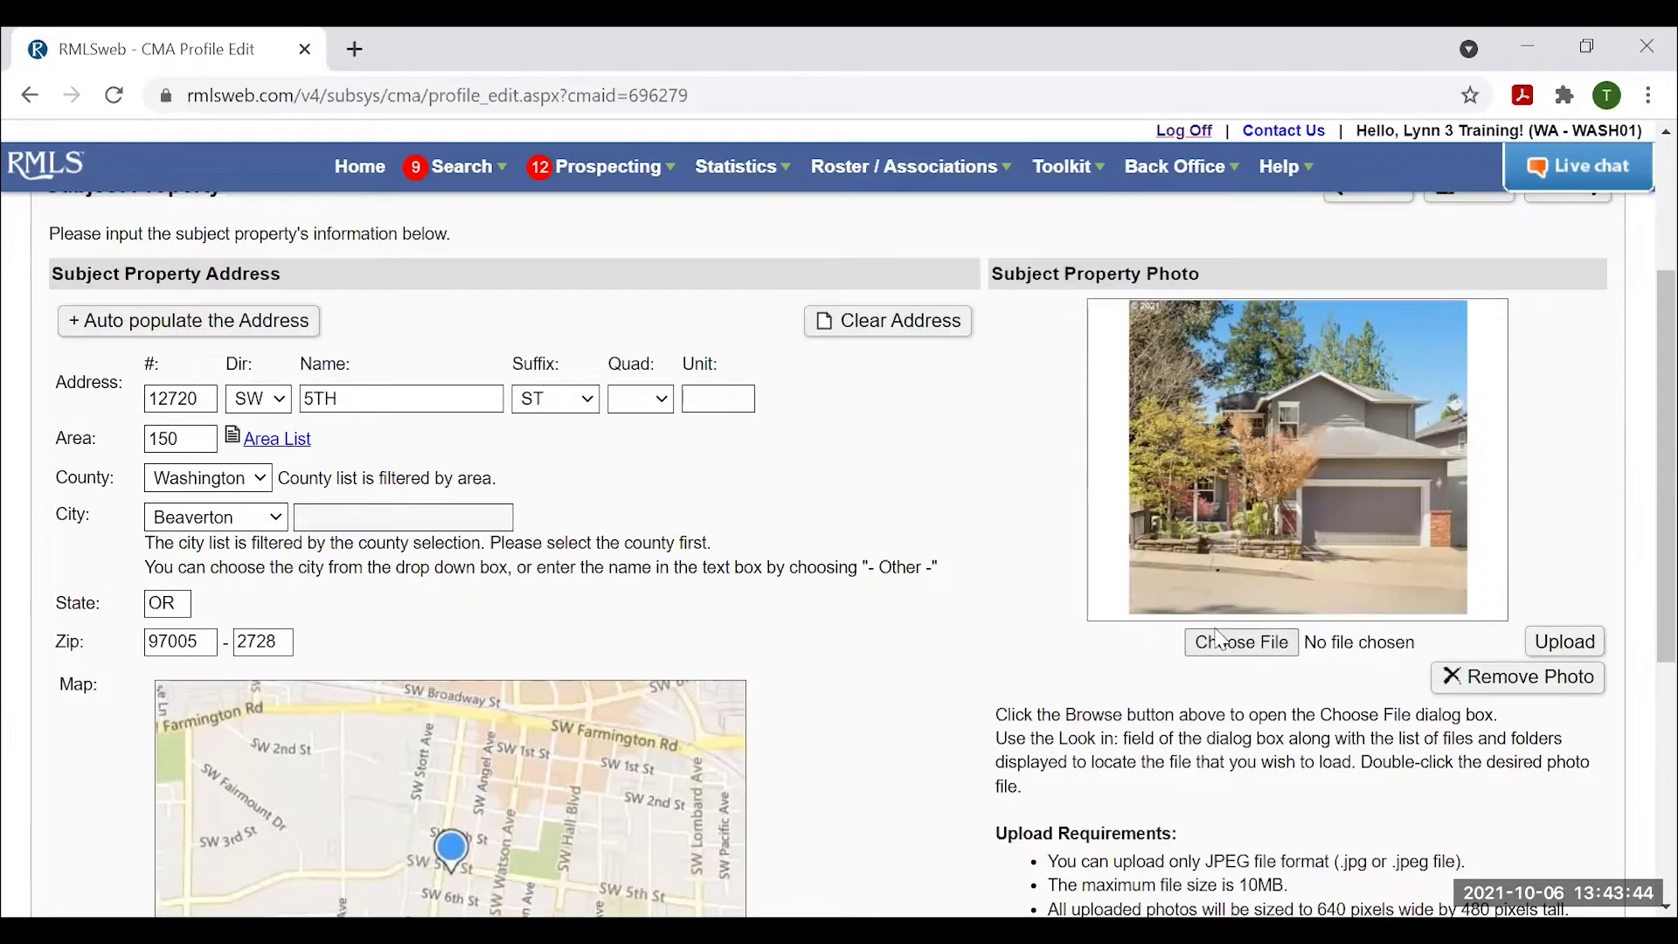
scroll(1222, 647, "down", 2)
scroll(1205, 612, "up", 5)
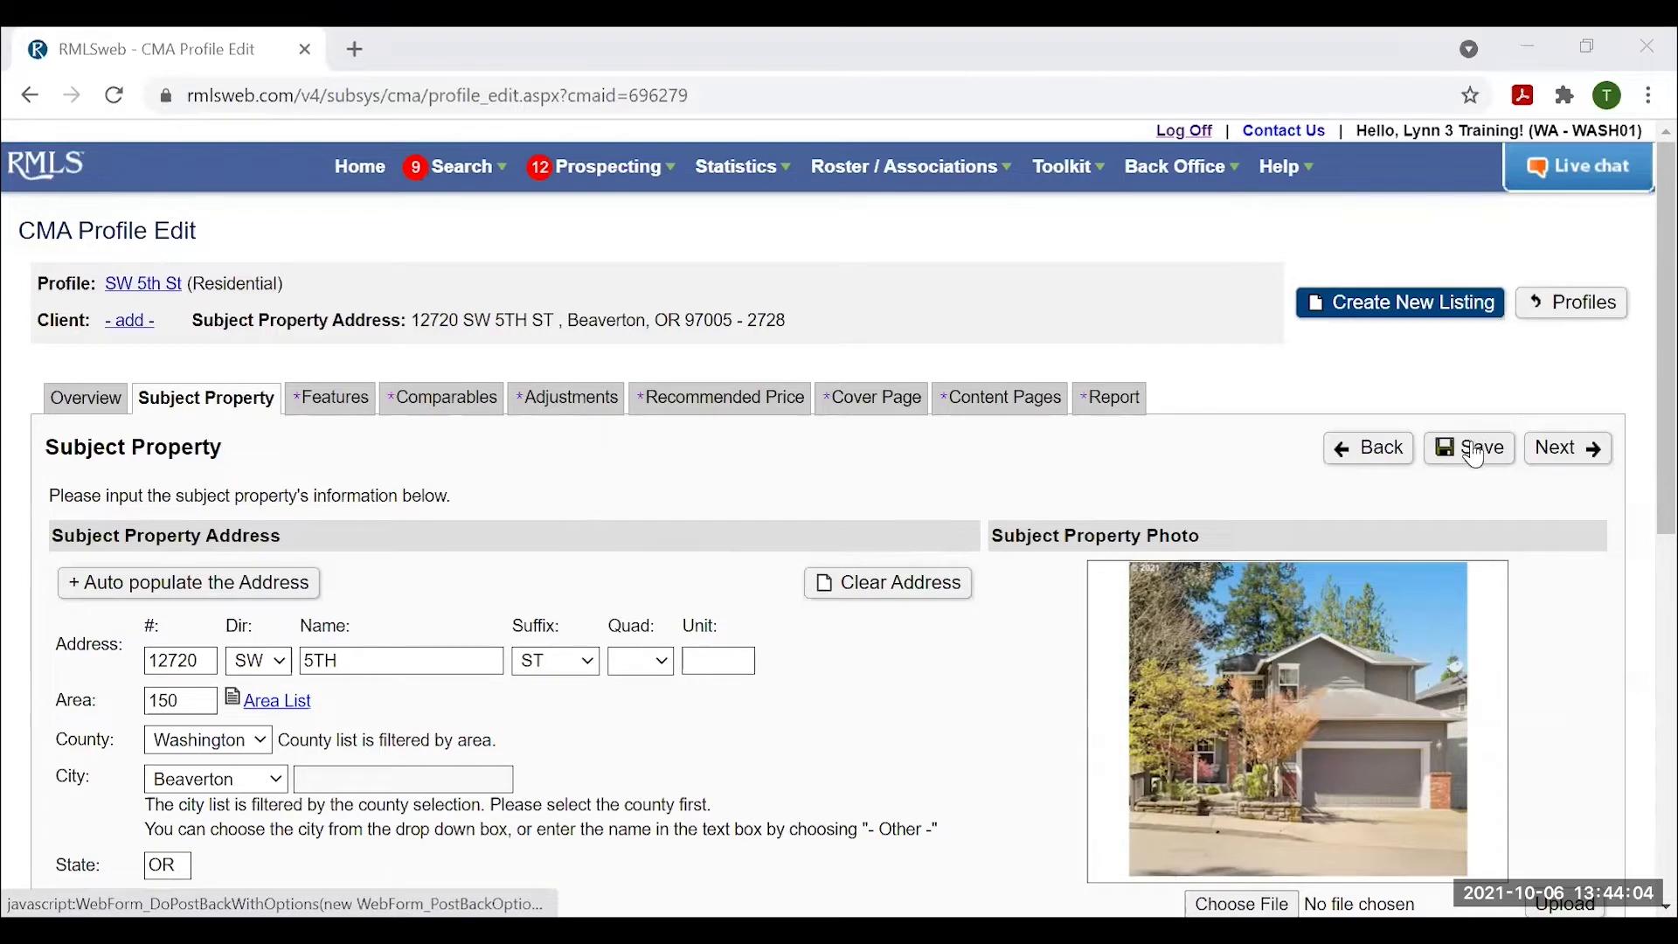
left_click(1569, 449)
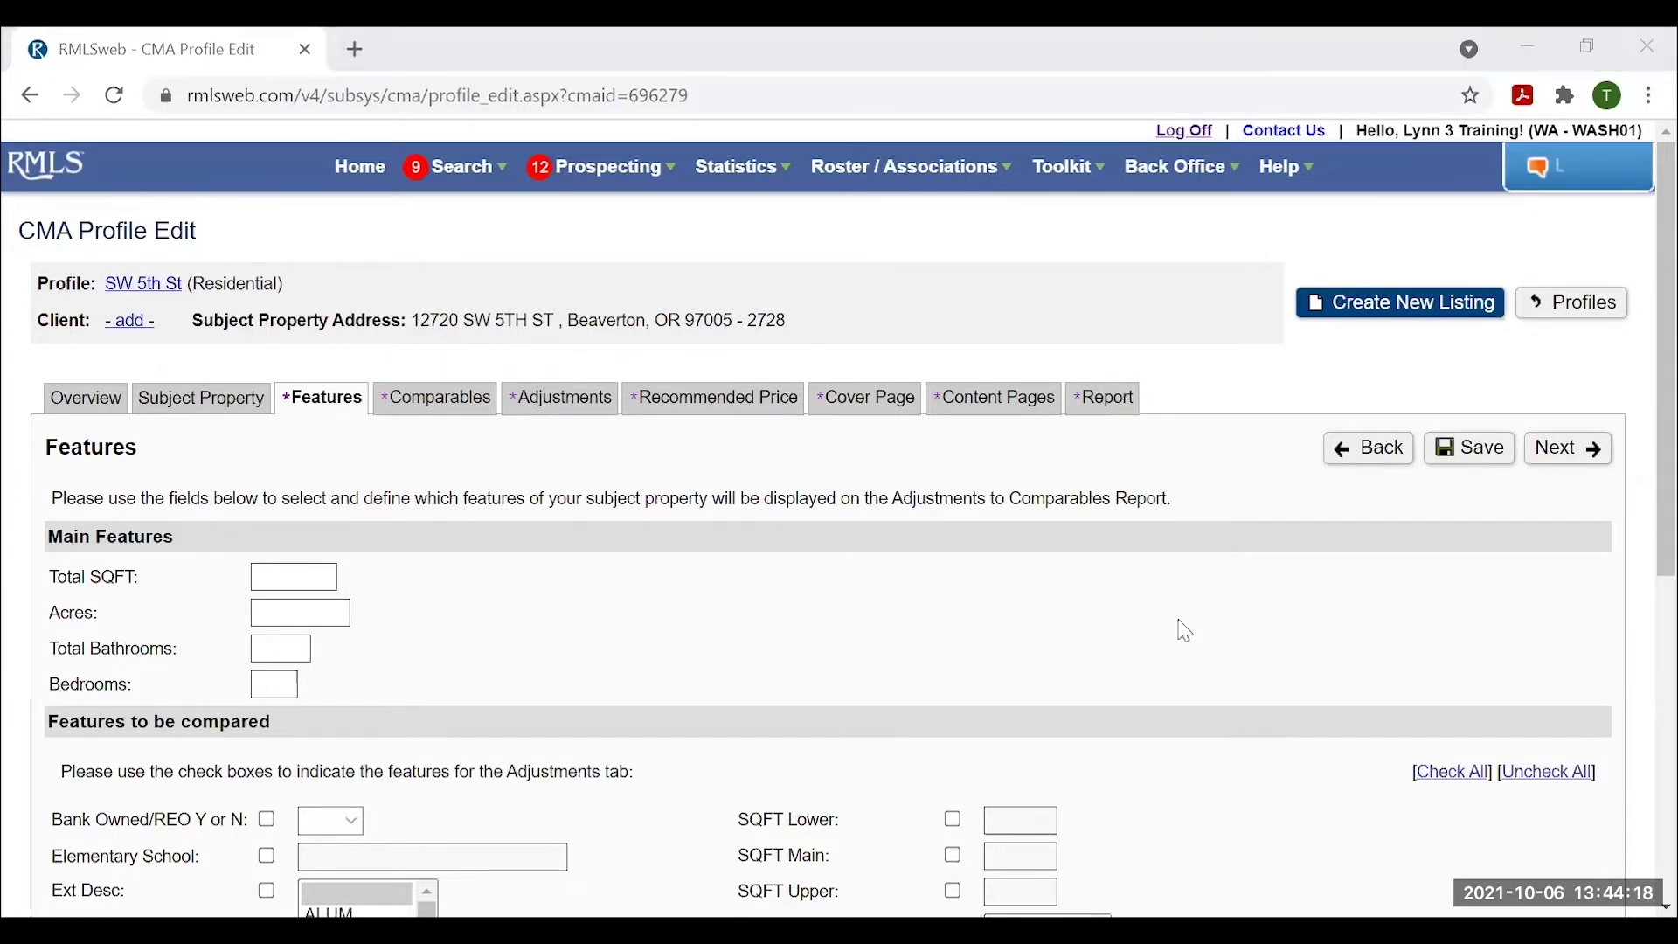
Enter 1472 as the subject's total square footage.
scroll(521, 427, "down", 2)
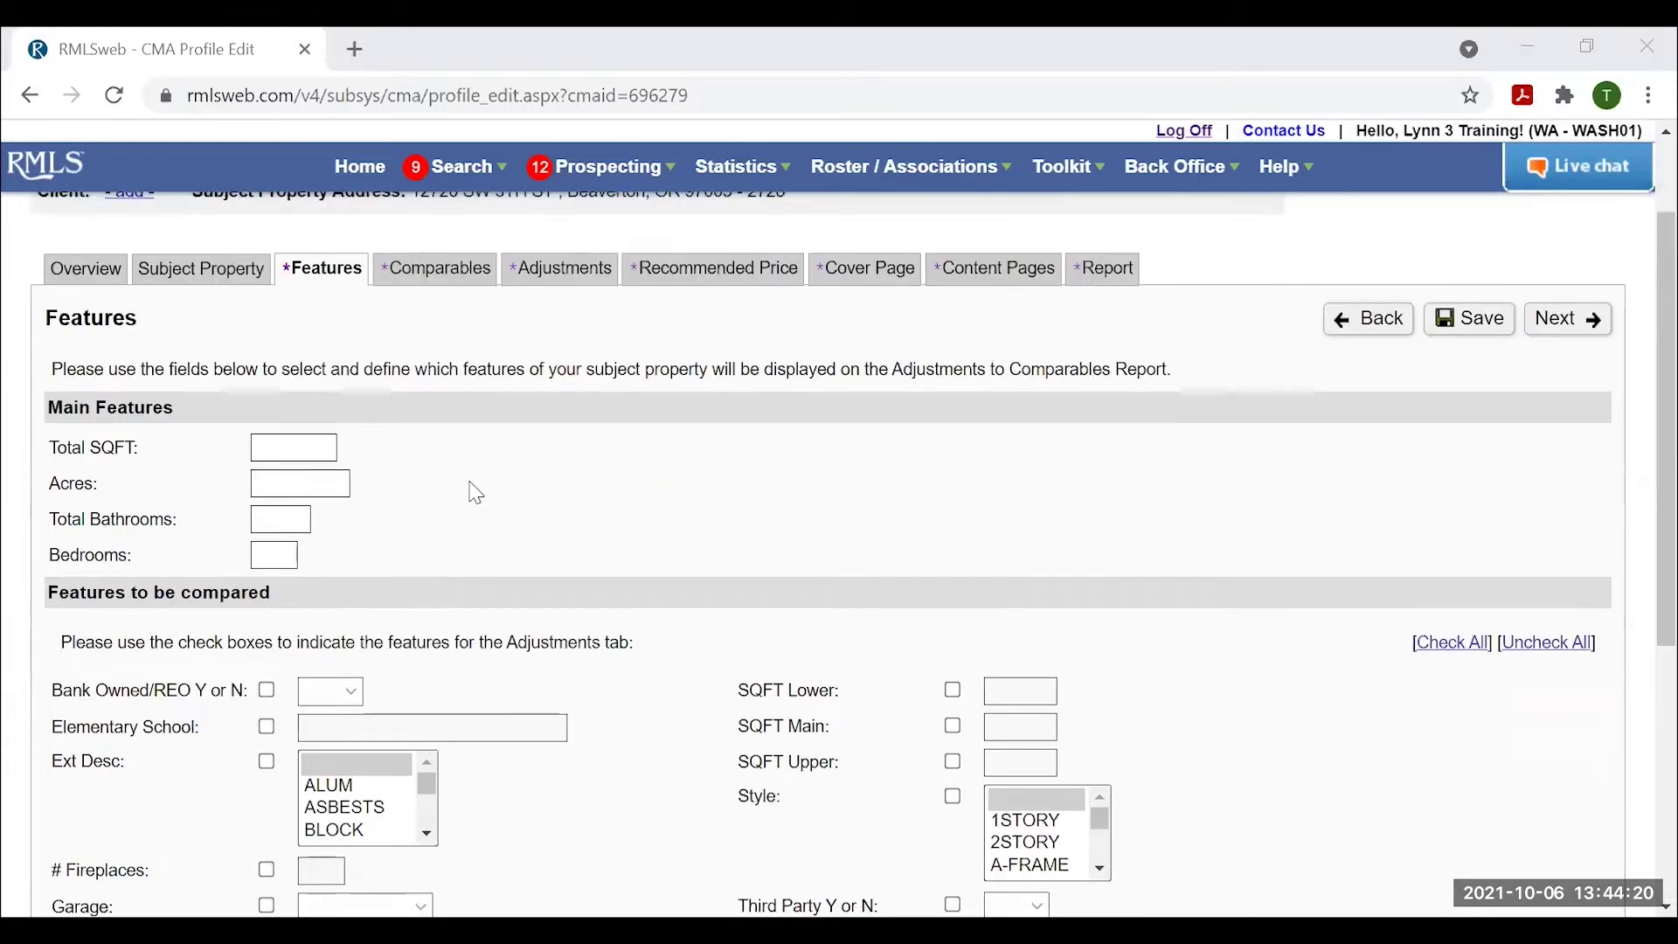
scroll(463, 489, "up", 2)
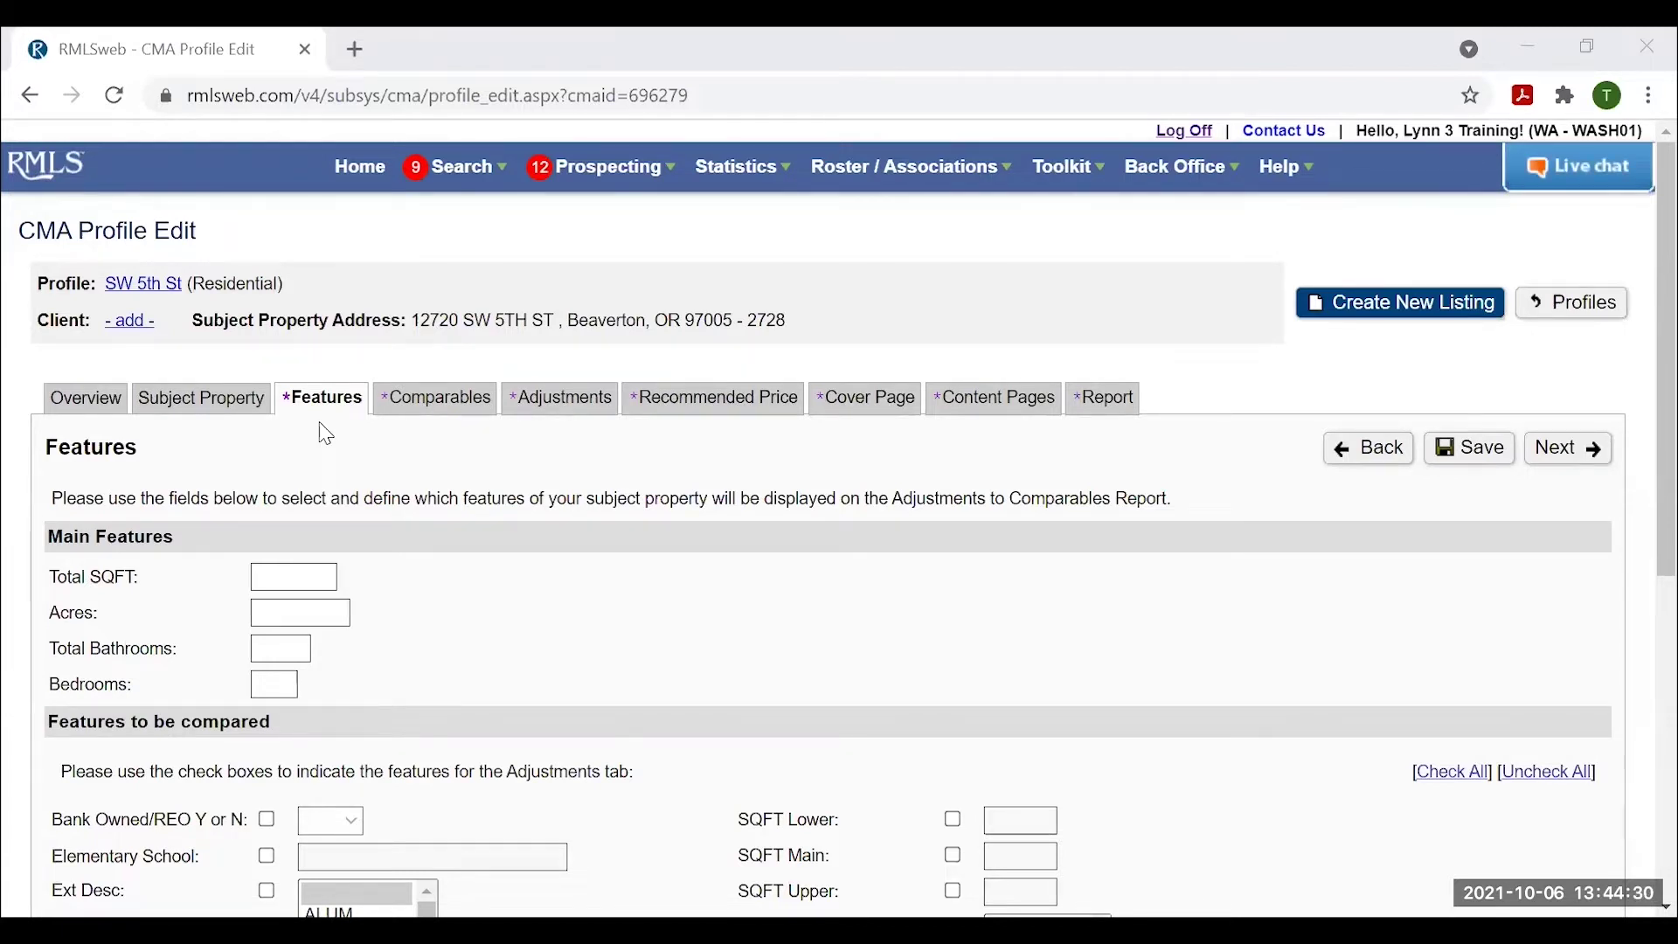
left_click(265, 574)
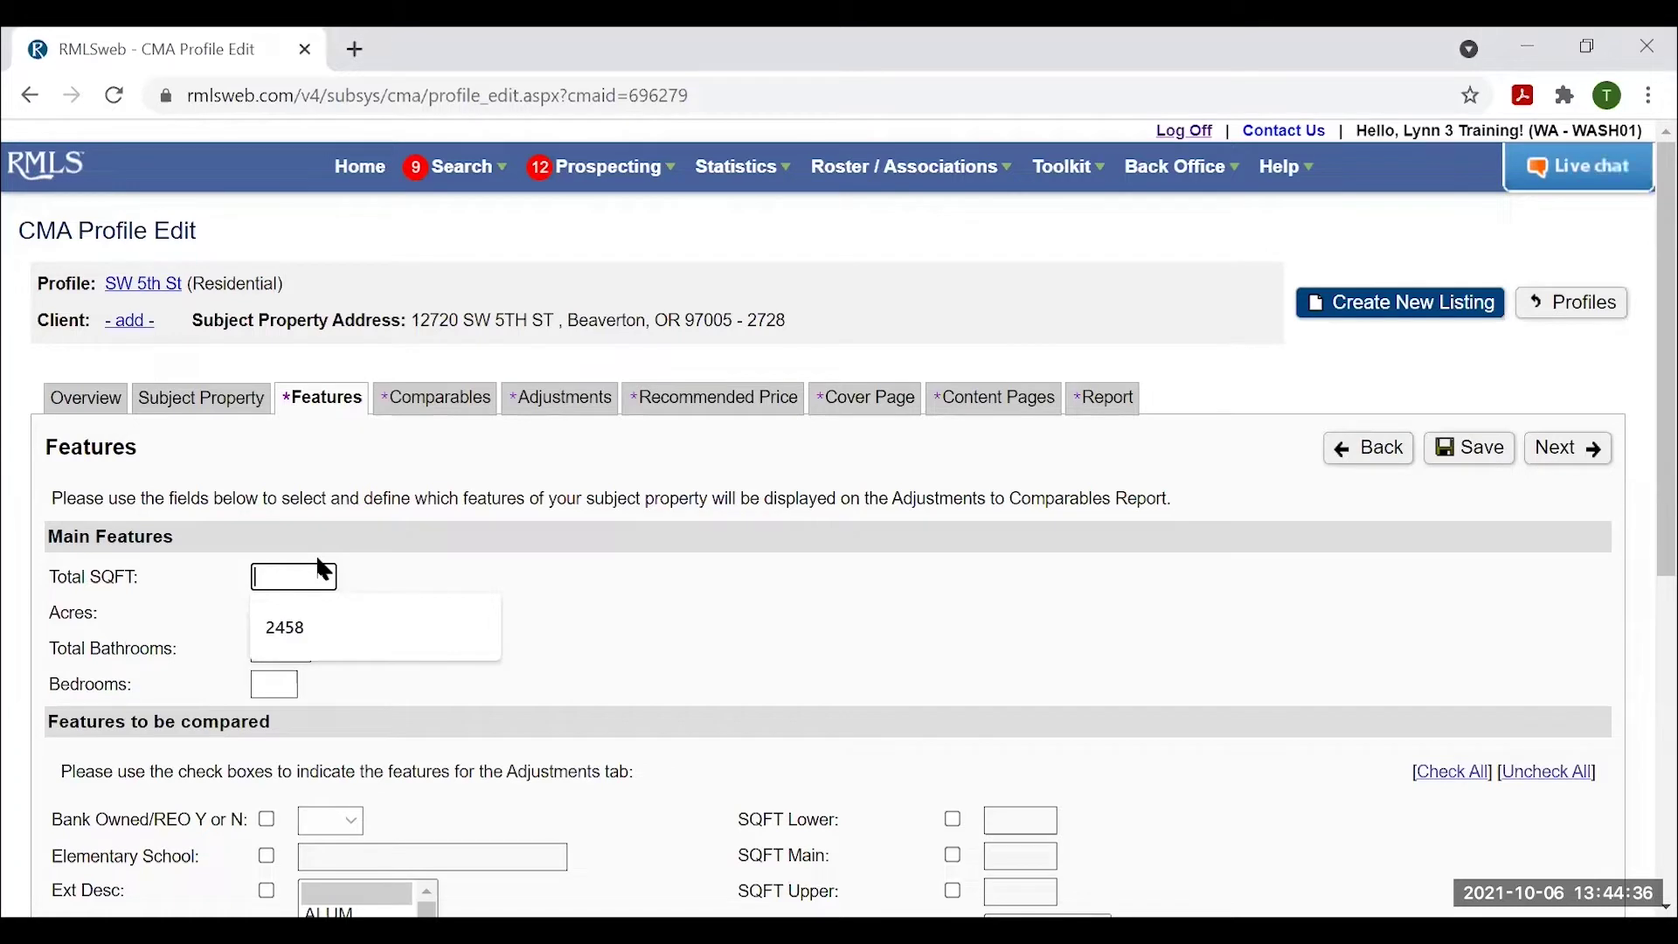
type("1472")
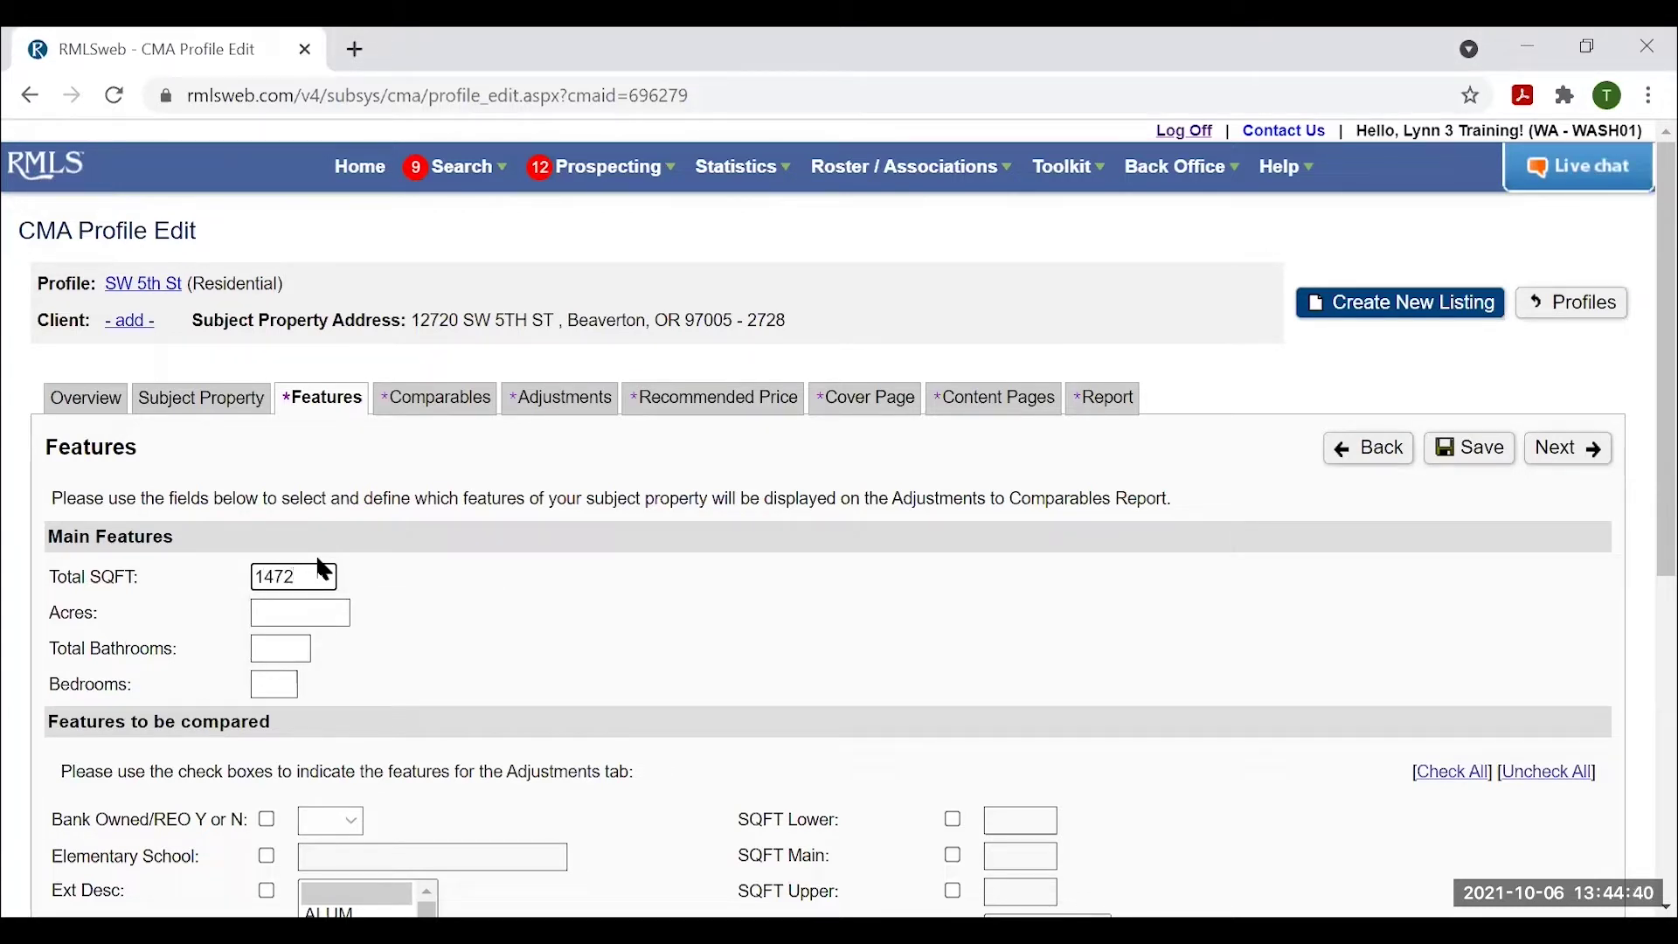
left_click(262, 614)
Set total bathrooms to 3 and bedrooms to 3, leaving Acres empty.
left_click(278, 650)
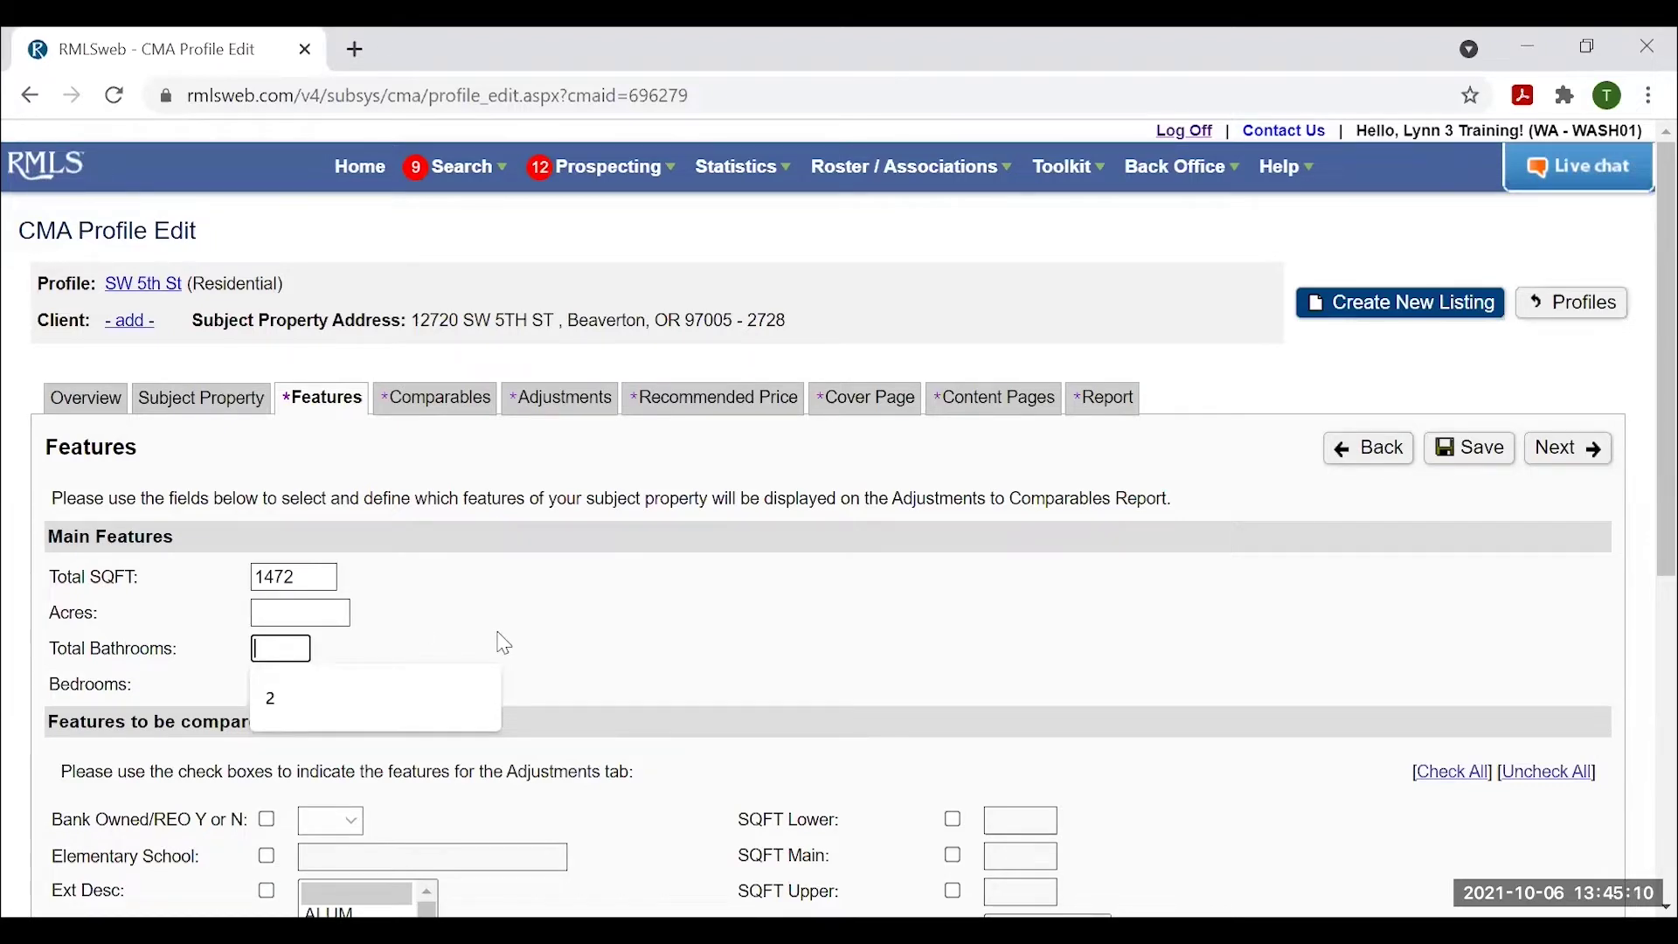
scroll(504, 644, "down", 7)
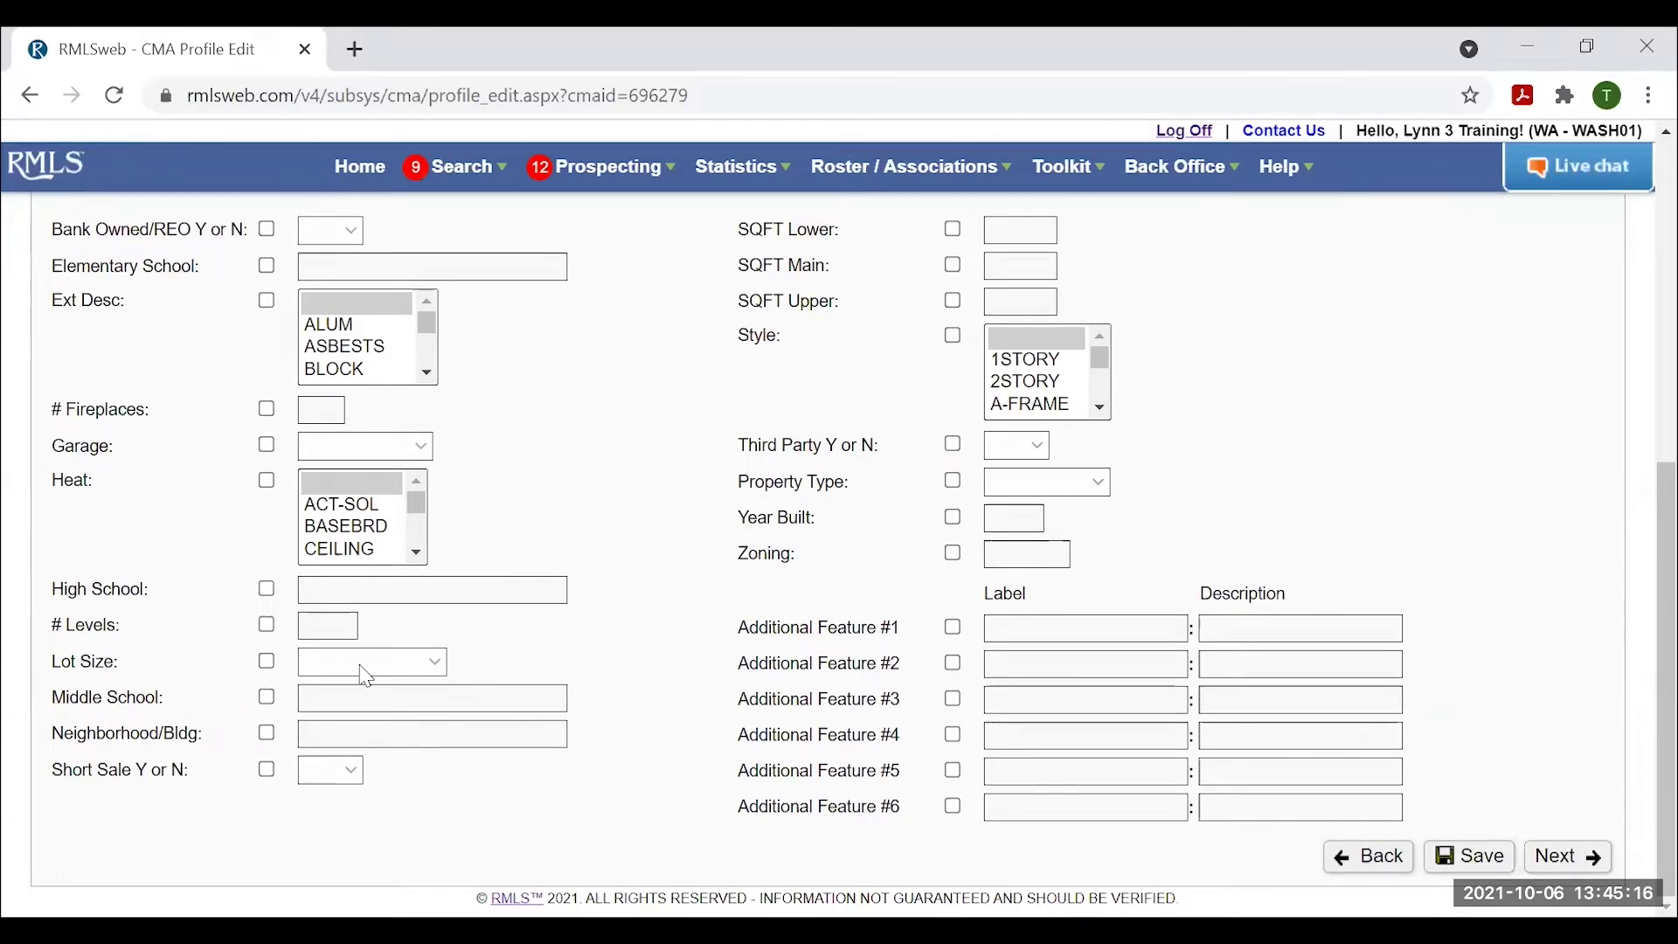
scroll(367, 676, "up", 6)
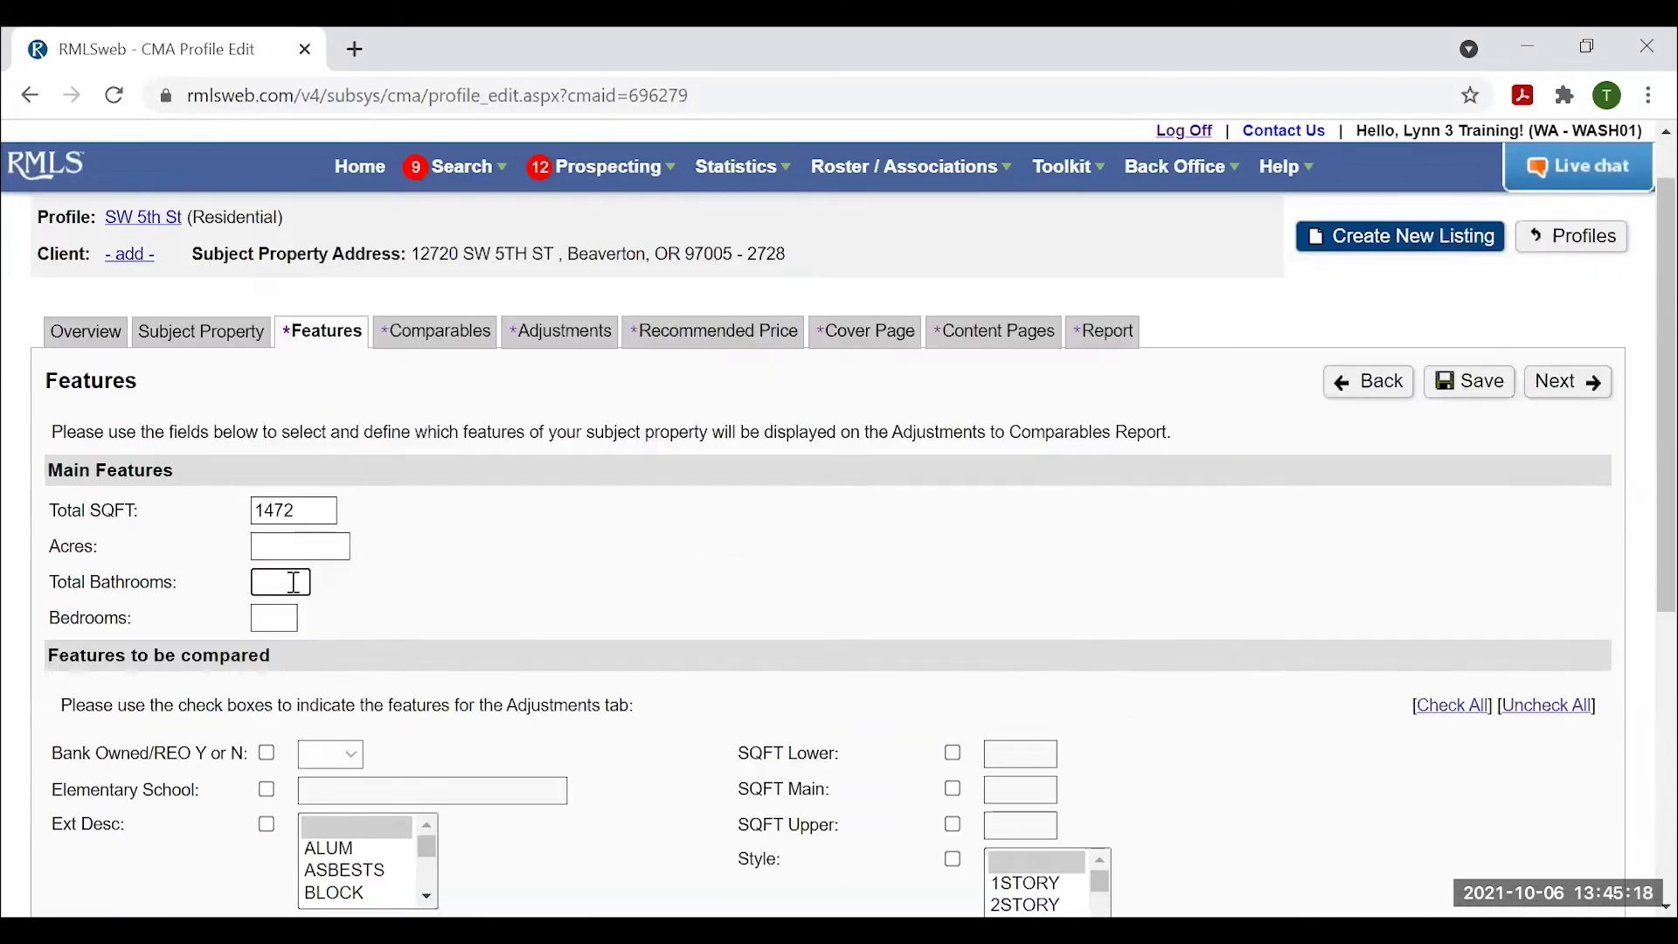
left_click(294, 583)
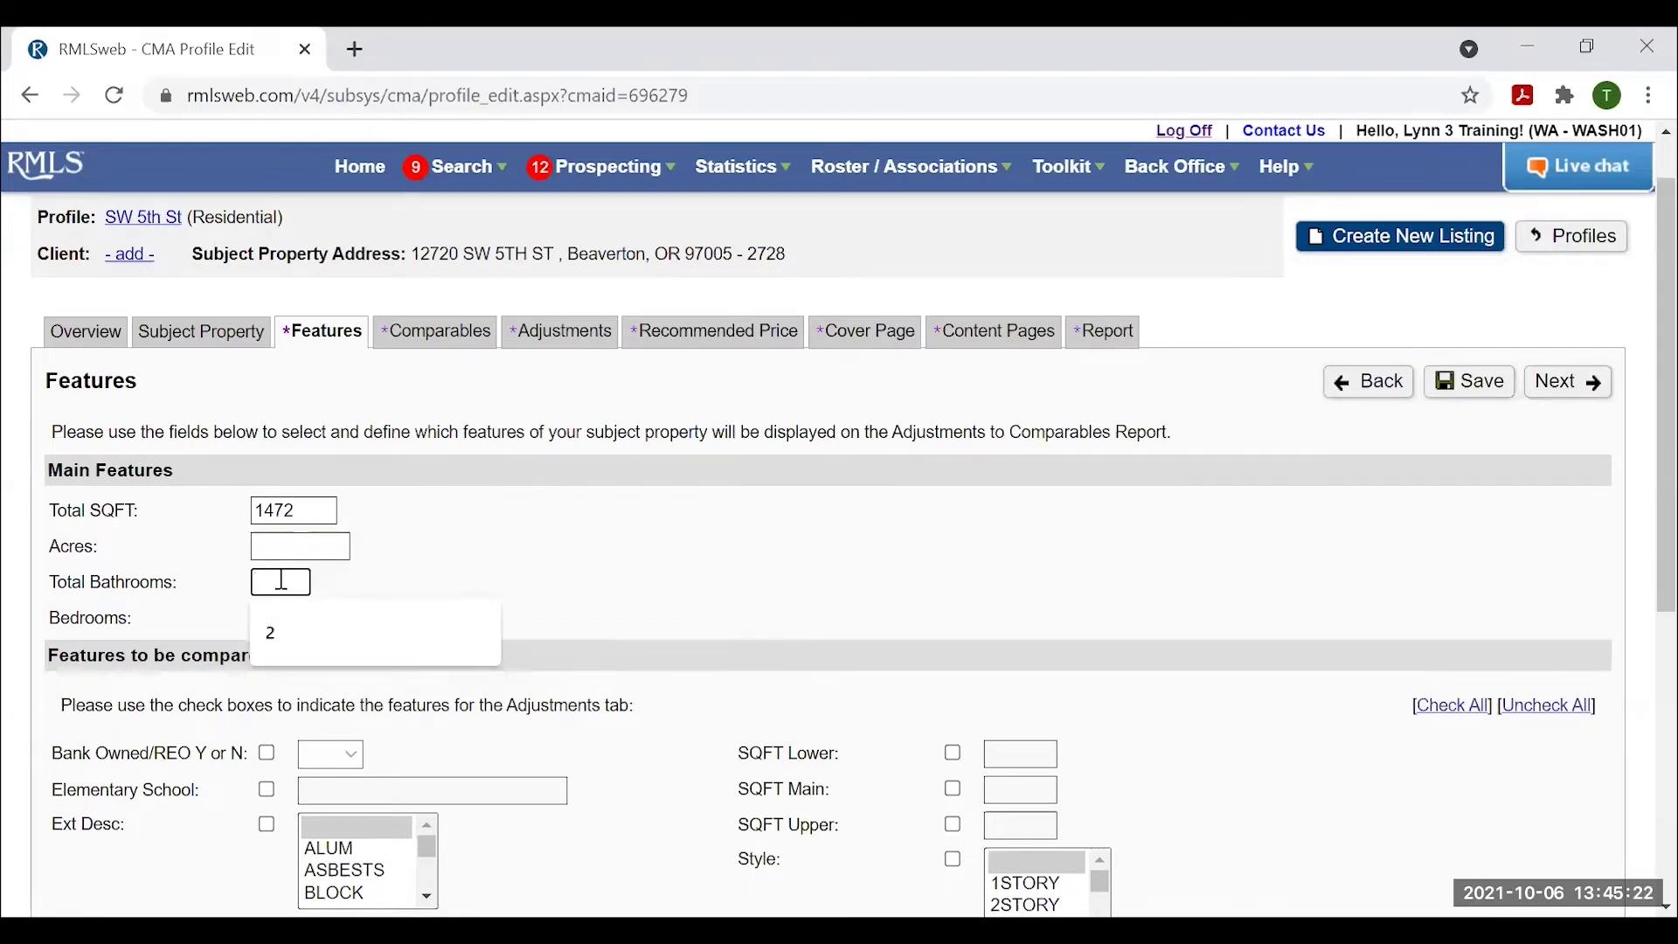
key("Tab")
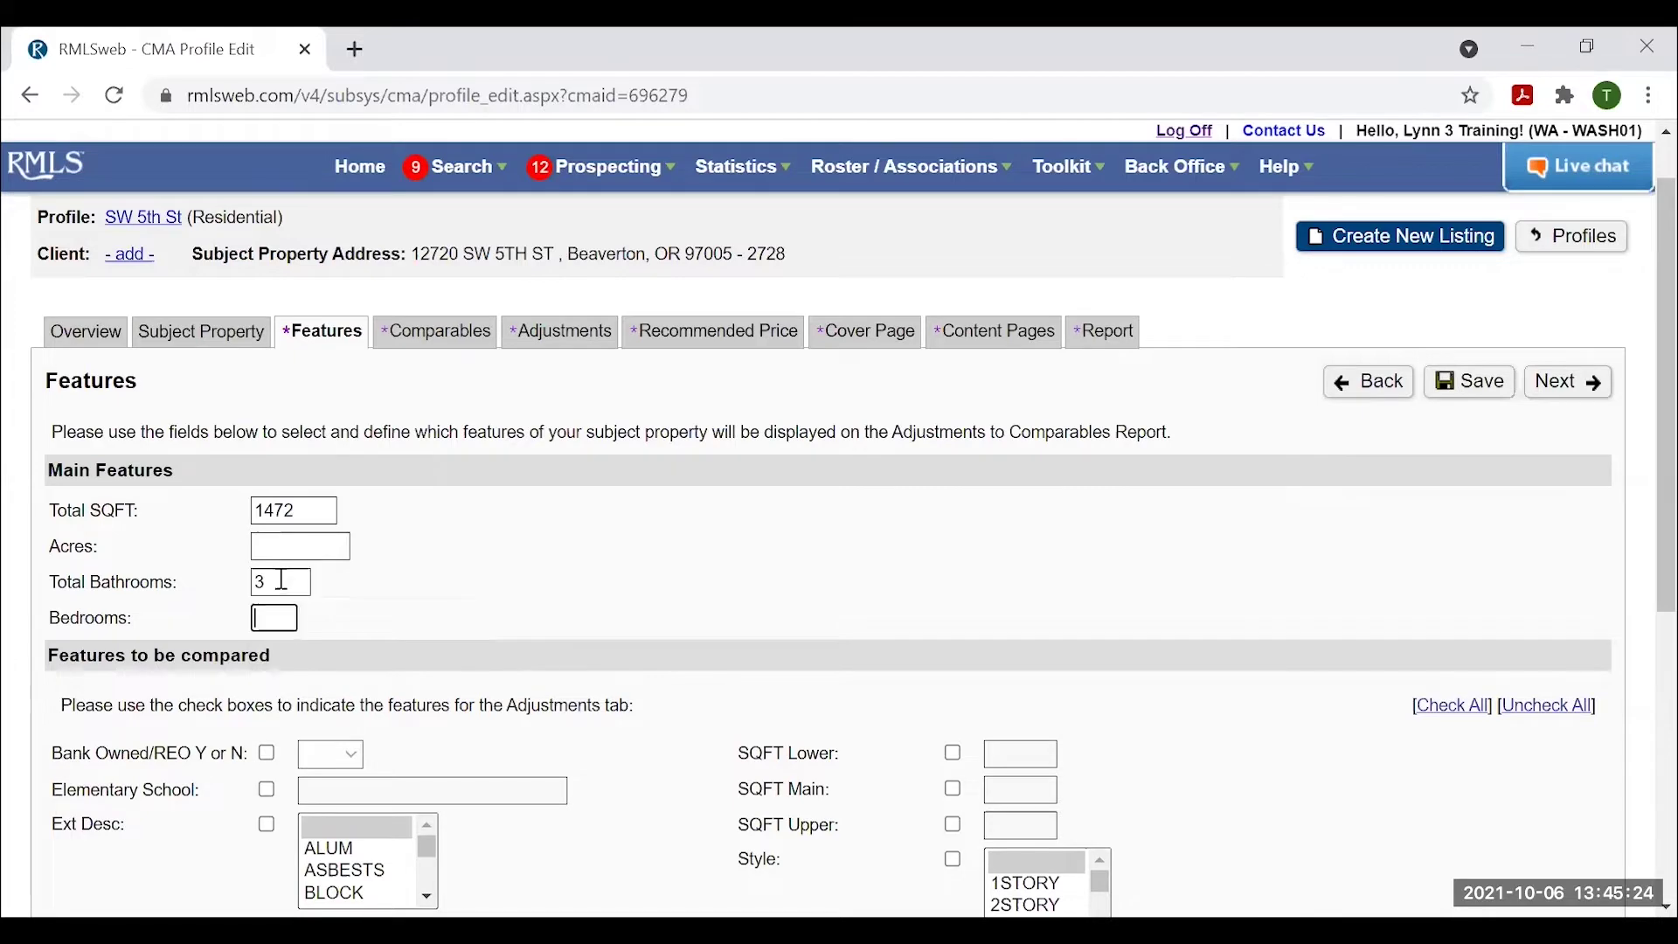
type("3")
scroll(647, 734, "down", 3)
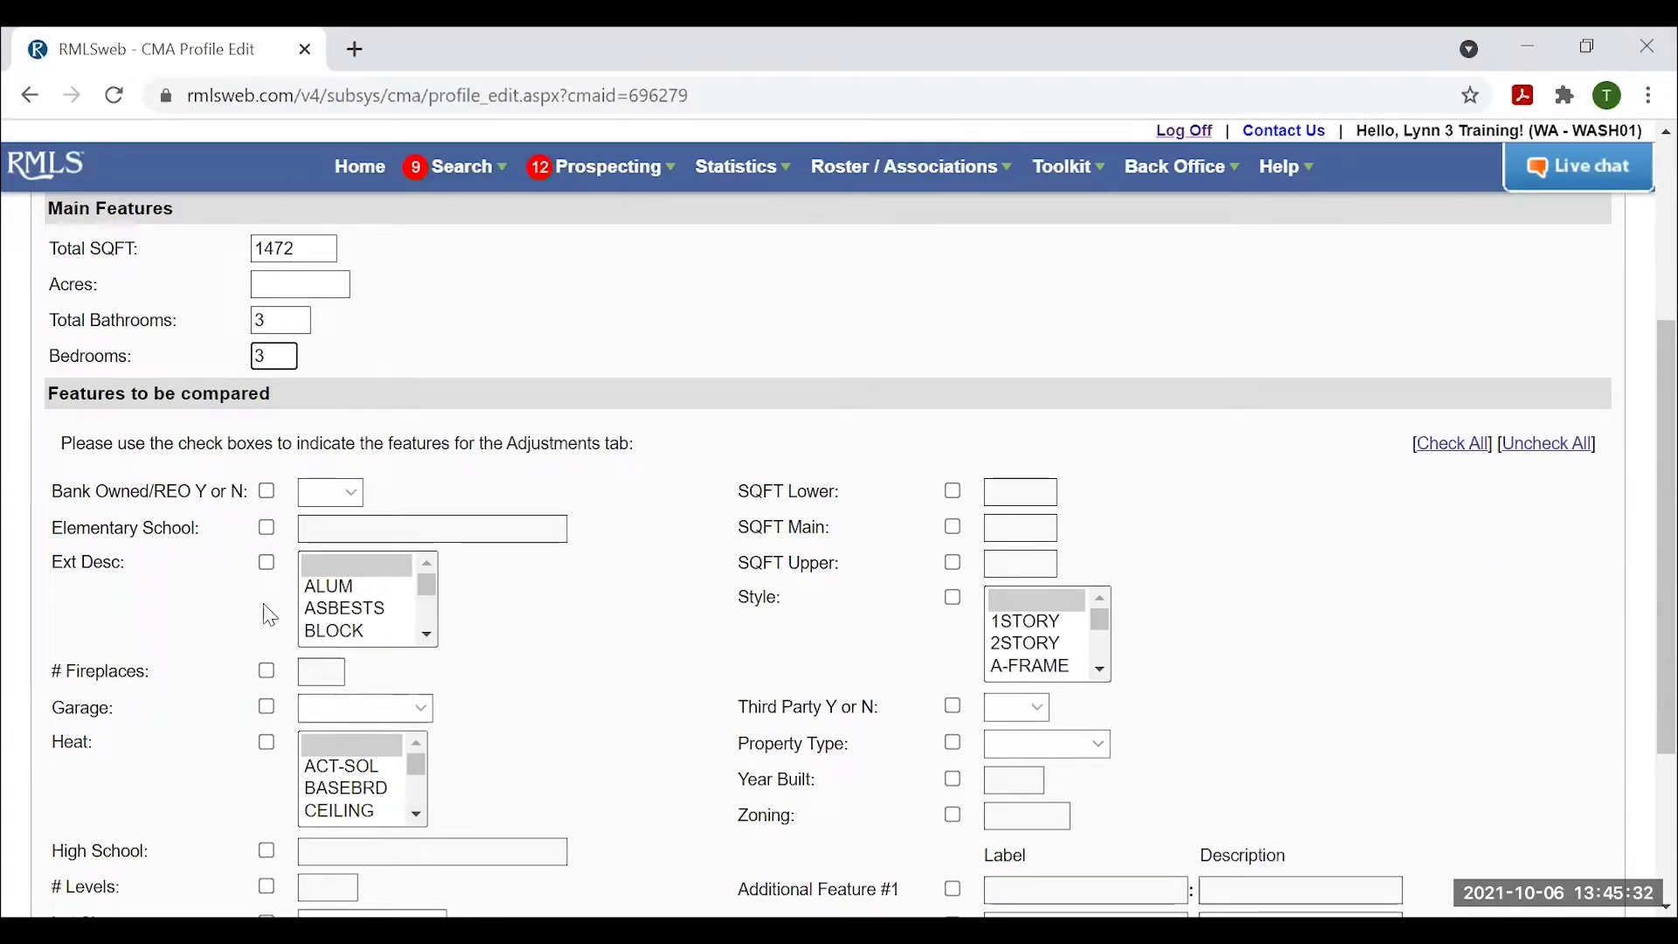
scroll(910, 704, "down", 2)
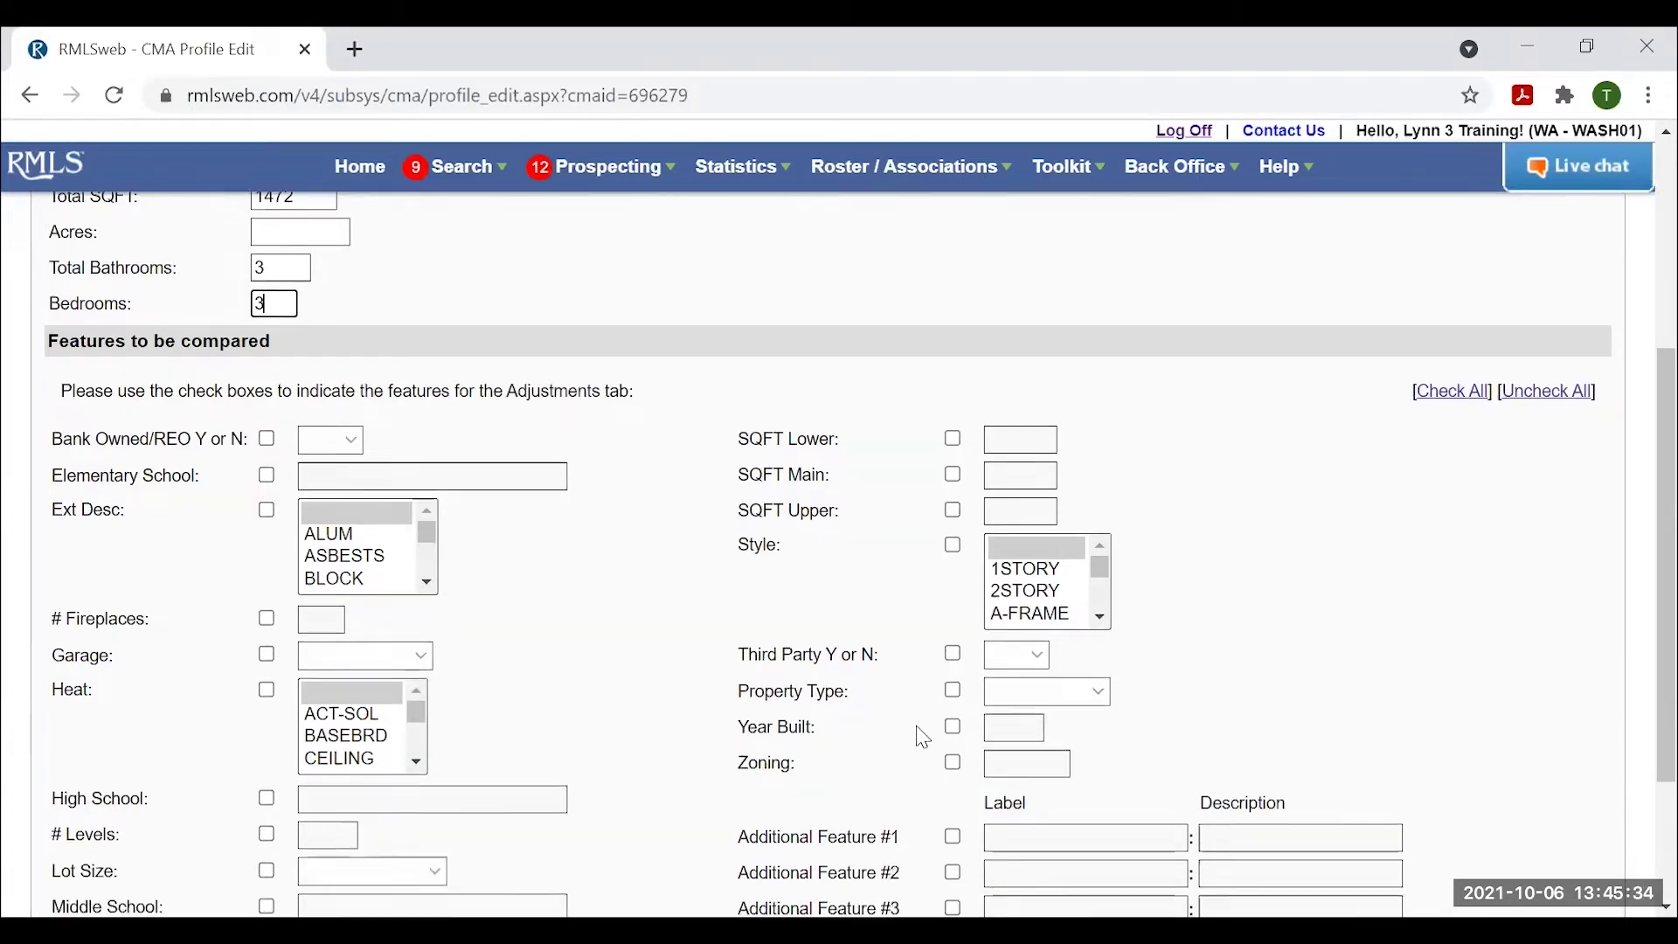
scroll(693, 685, "up", 2)
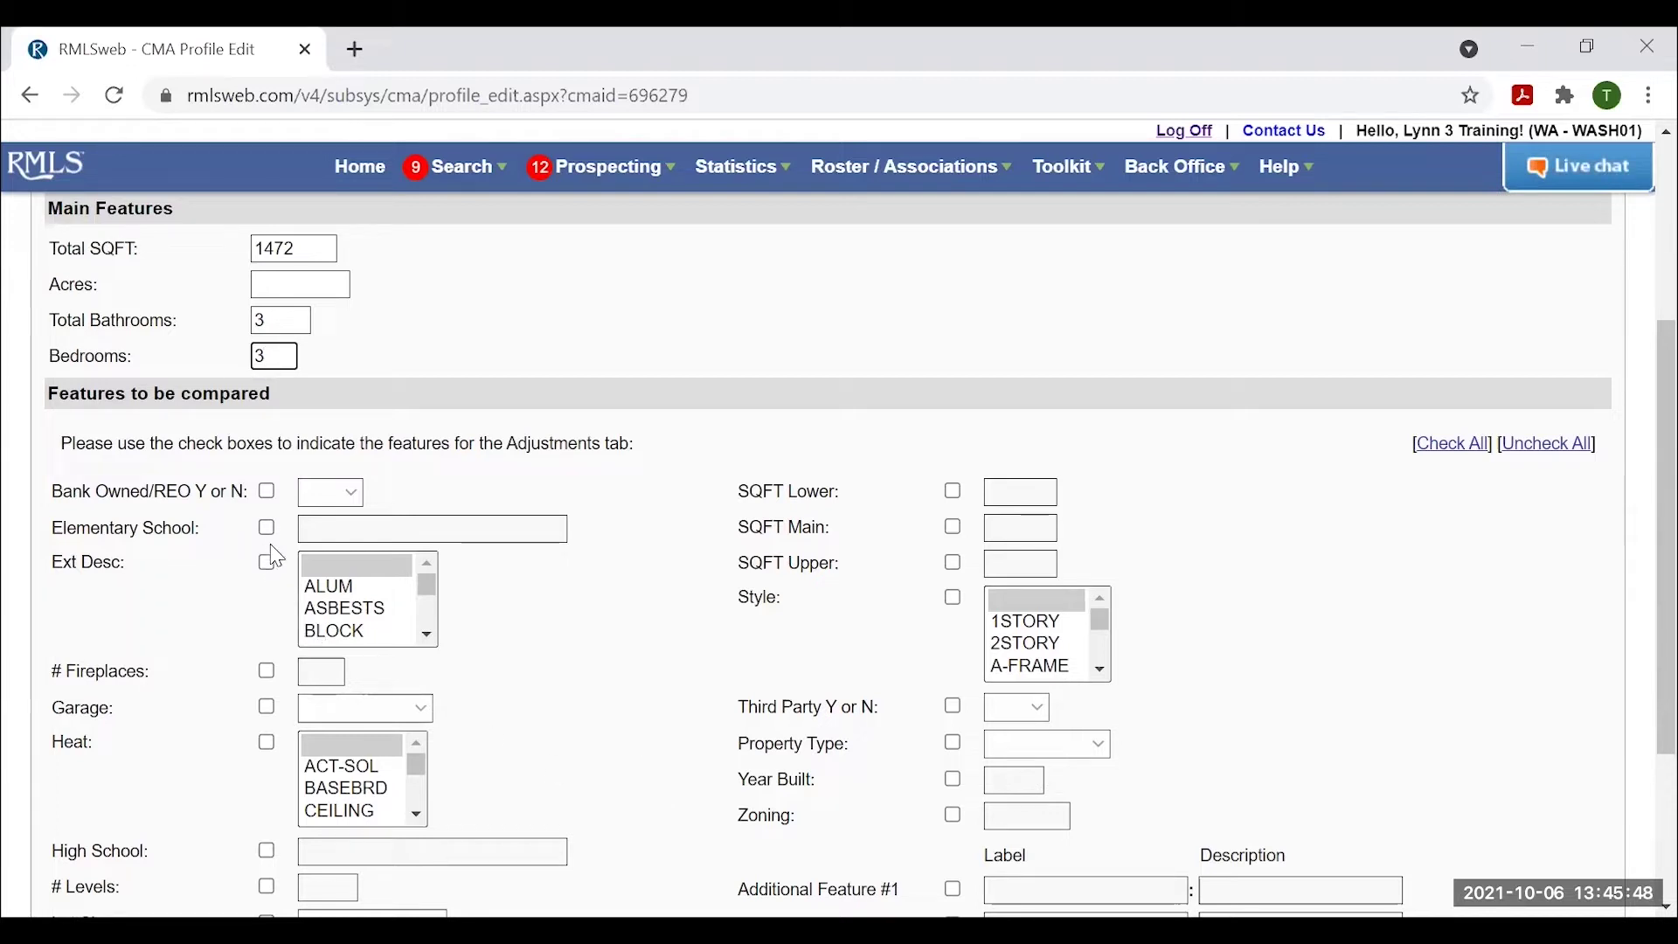
Include # Fireplaces in the comparison with a count of 1.
left_click(267, 671)
left_click(322, 670)
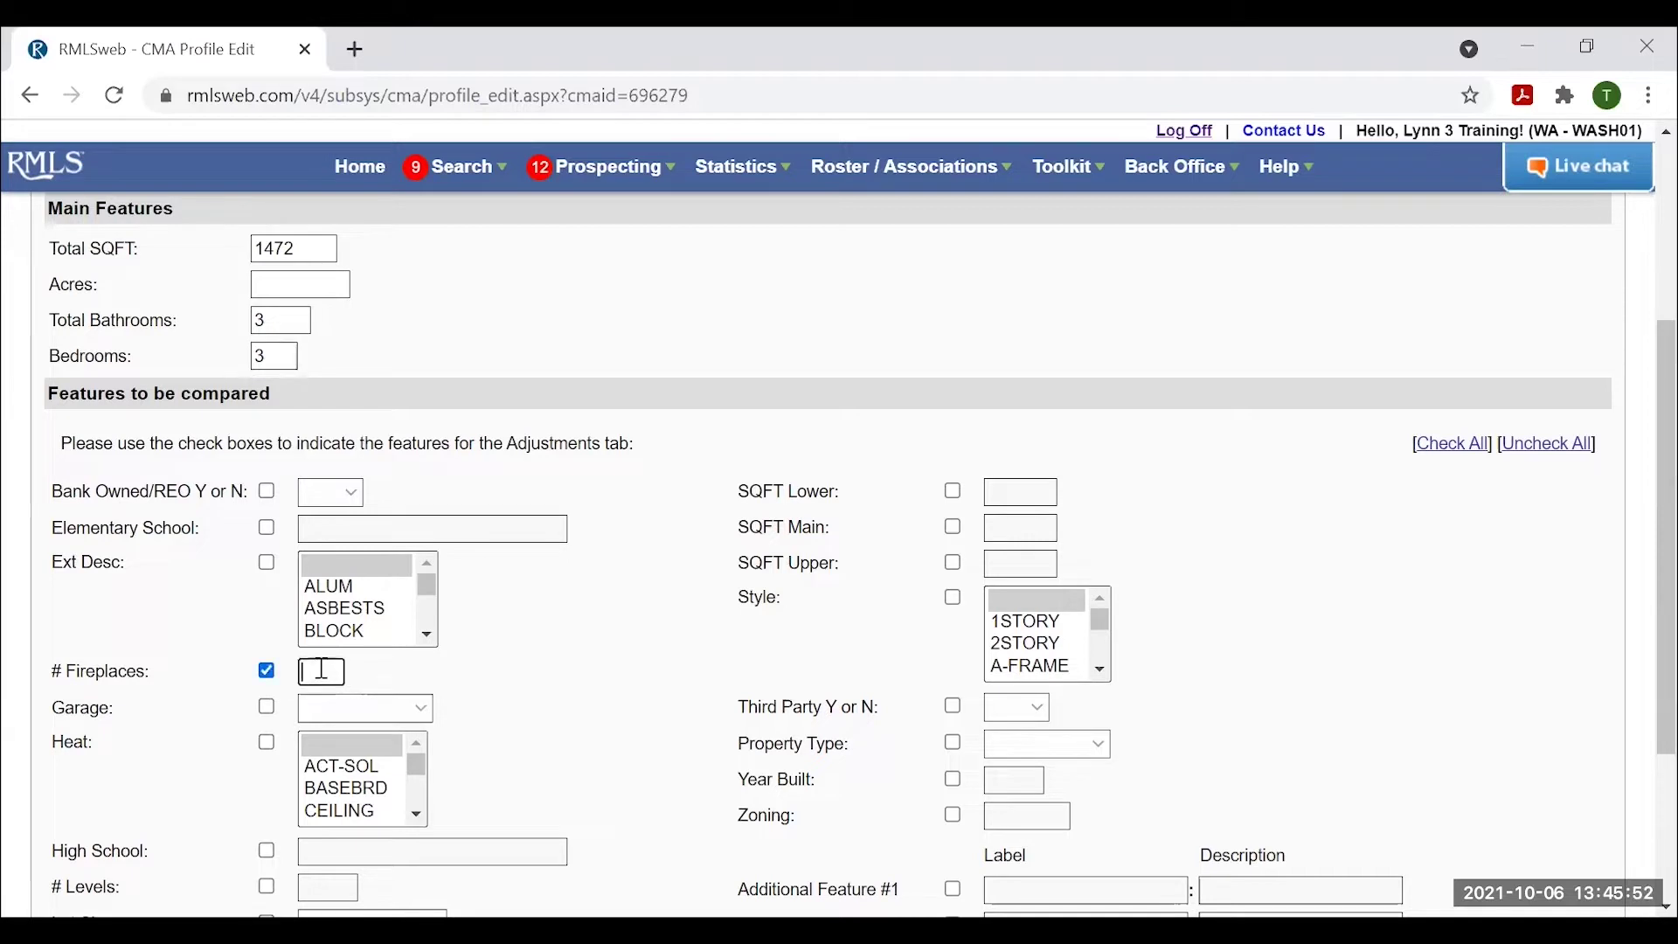
type("1")
Include Ext Desc and select the CEDAR and EIFS exterior types.
left_click(498, 674)
left_click(427, 635)
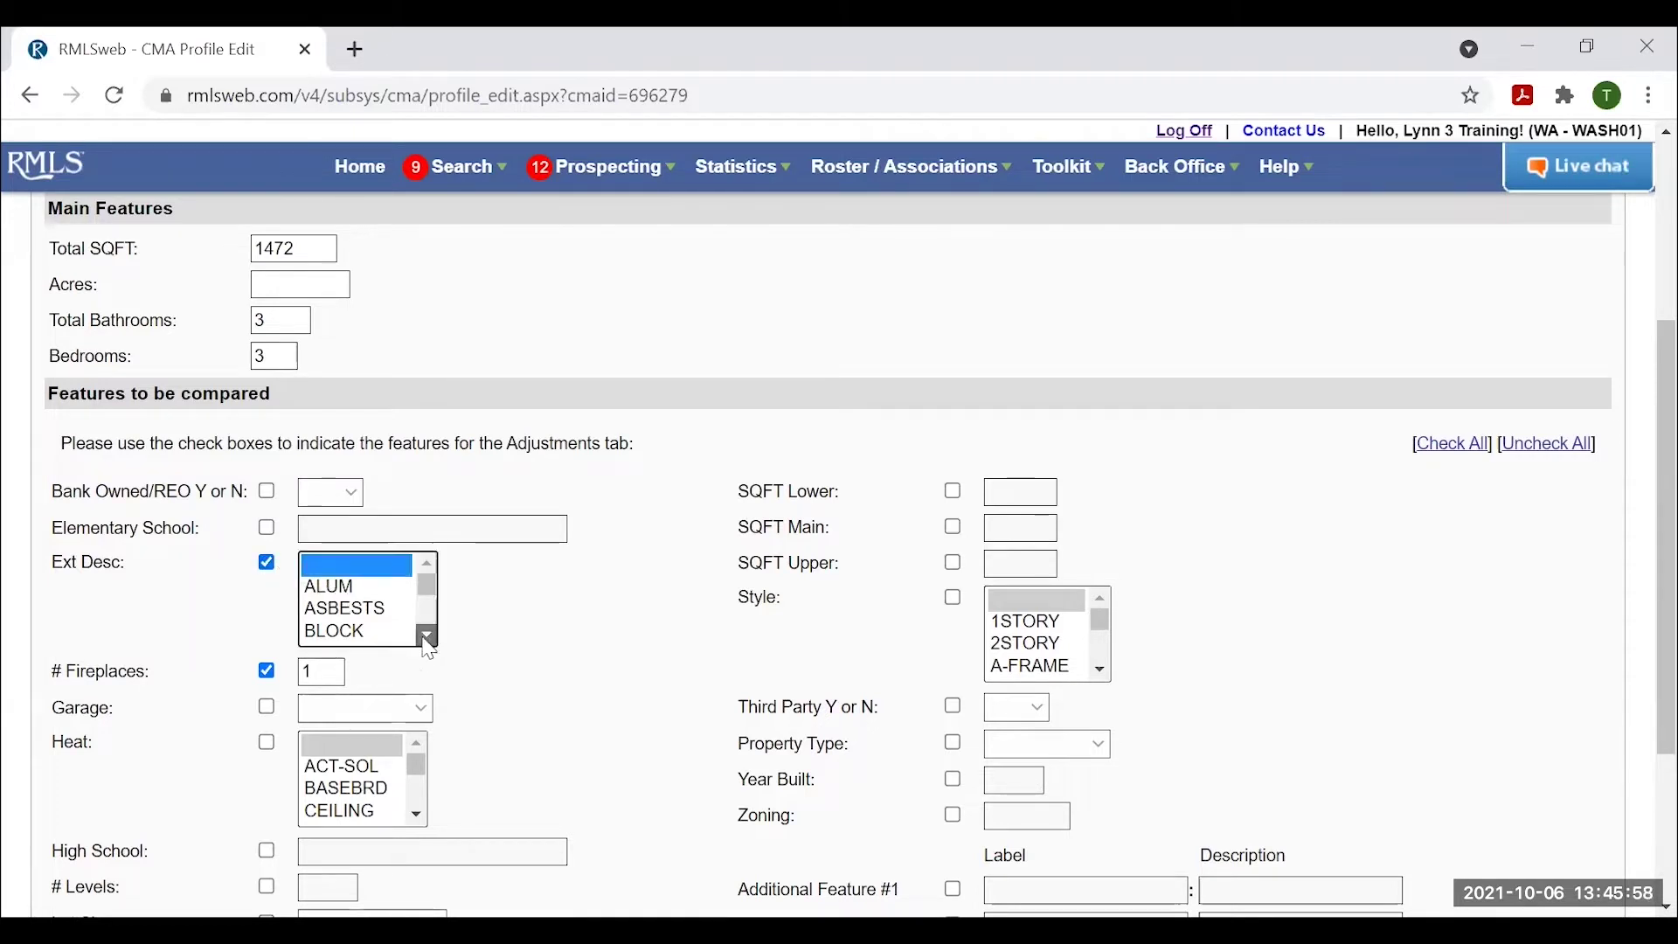
left_click(365, 605)
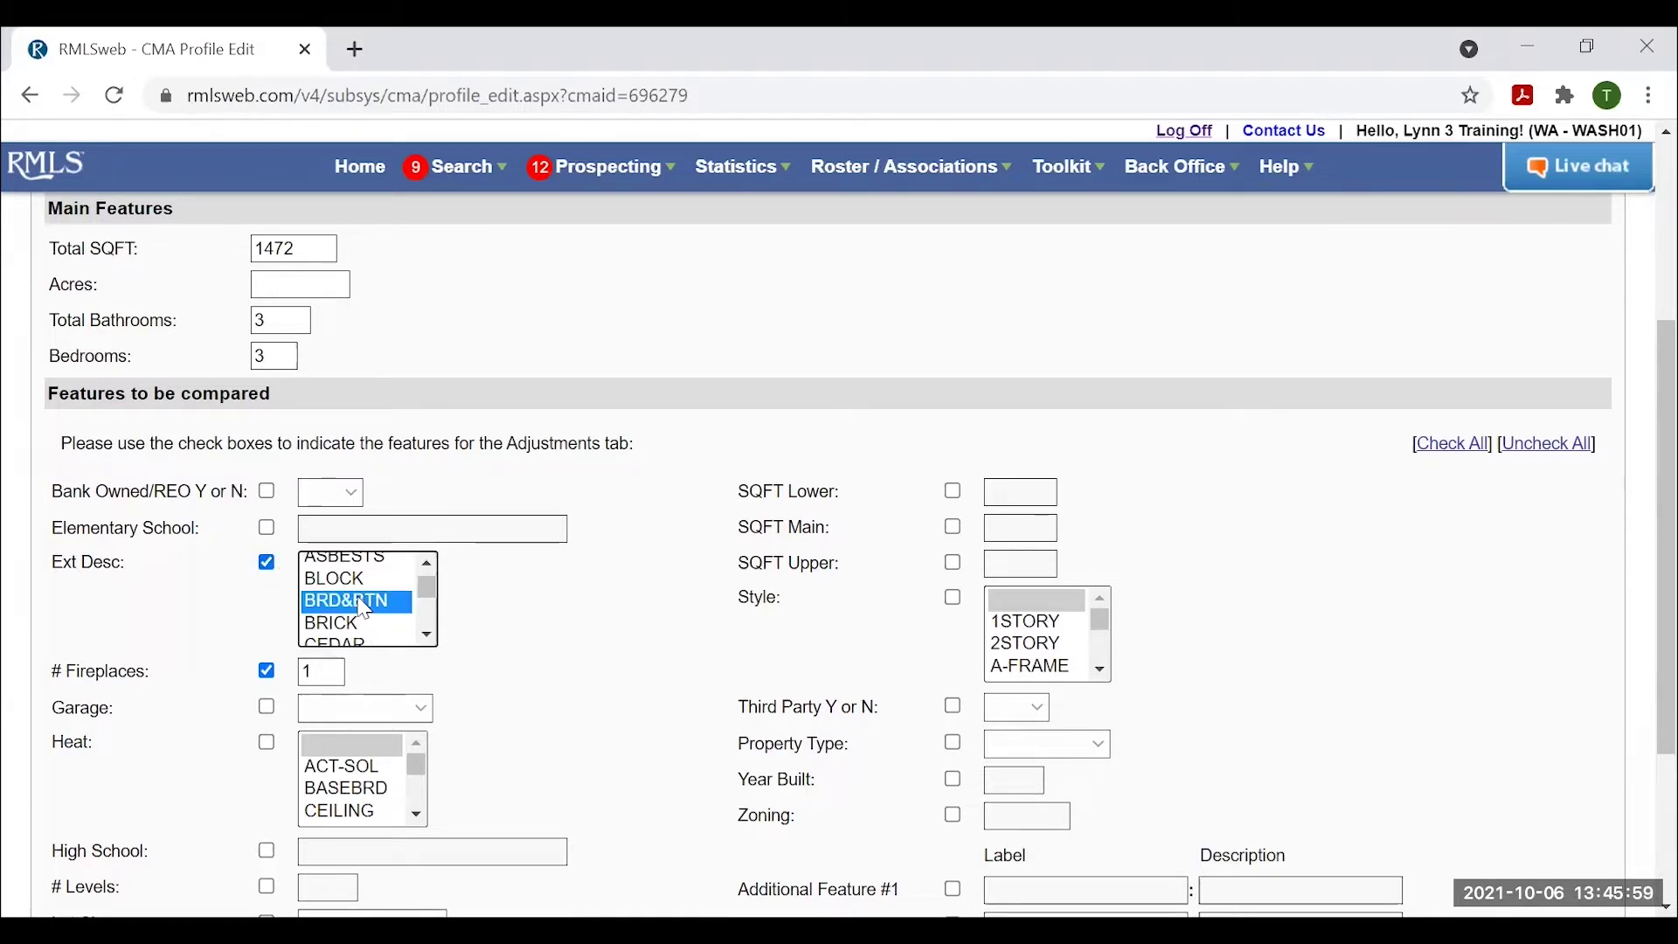
left_click(341, 644, "ctrl")
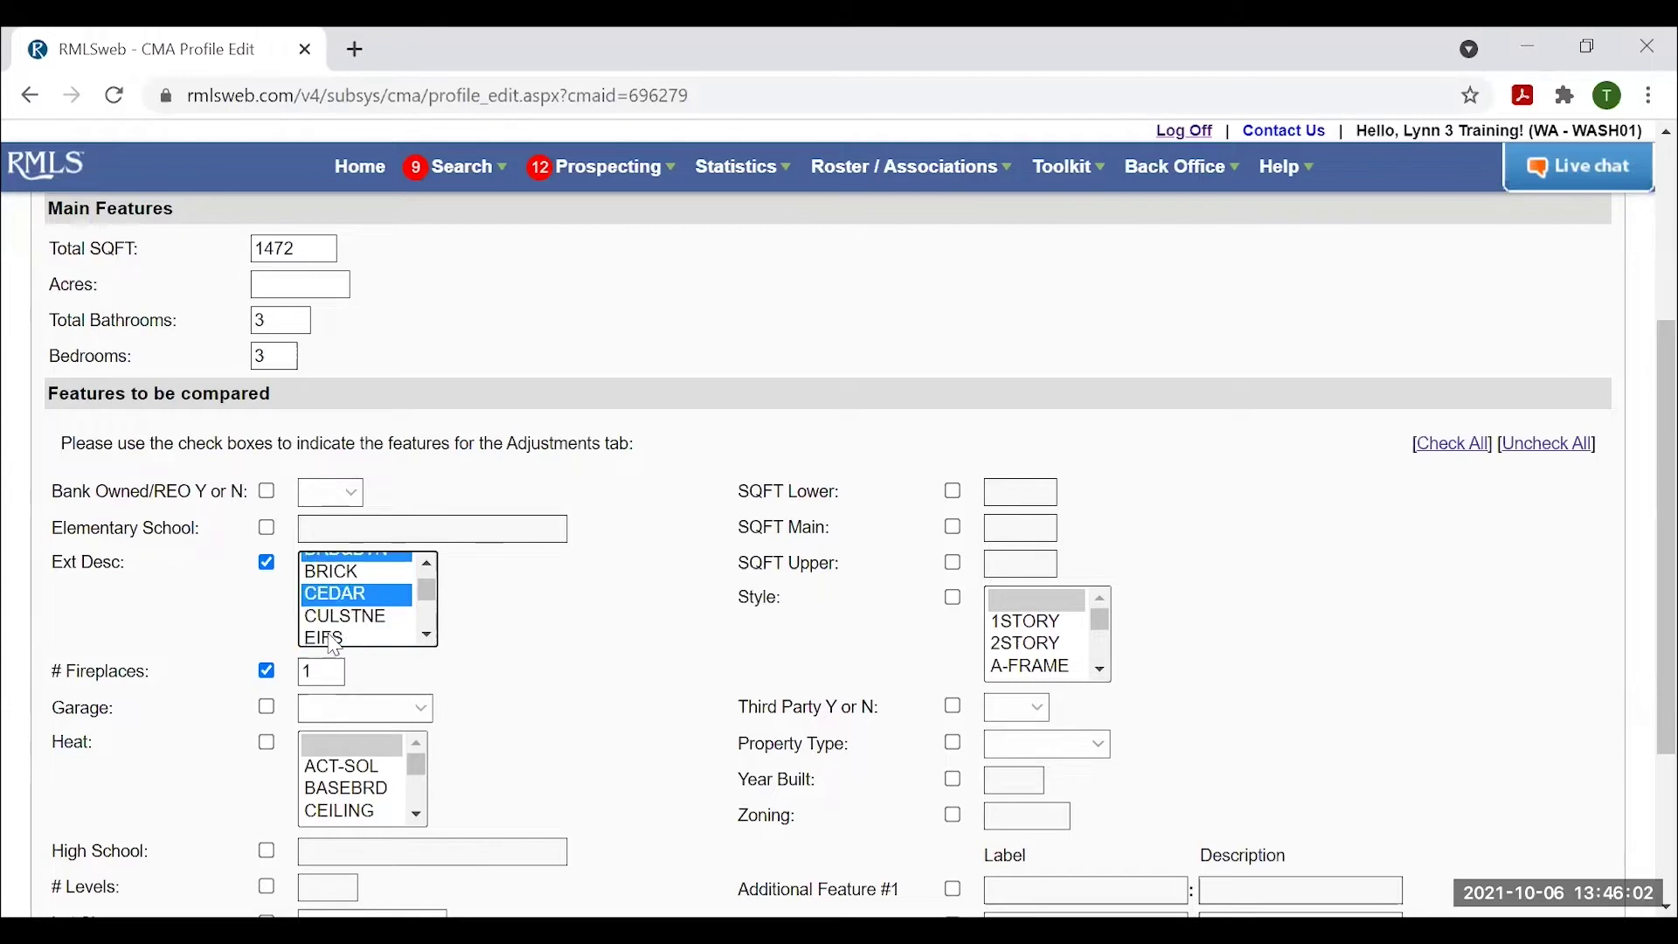
left_click(331, 636, "ctrl")
key("ctrl+minus")
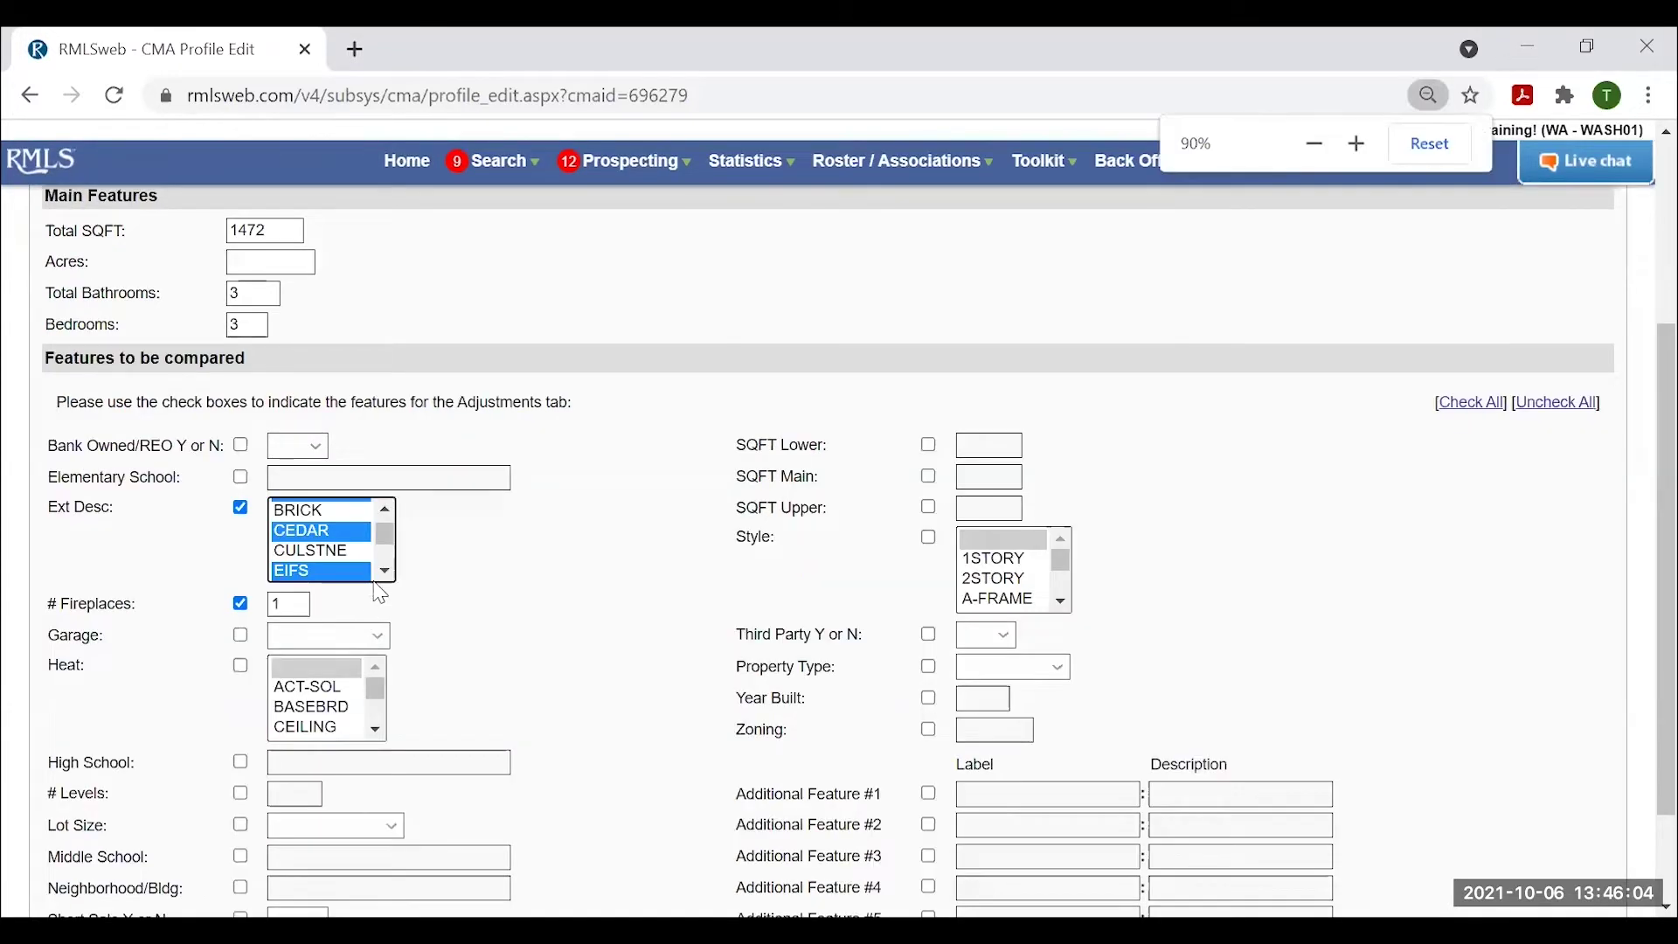
key("ctrl+plus")
Add MANMADE and VINYLSID to the selected exterior types.
scroll(384, 622, "down", 2)
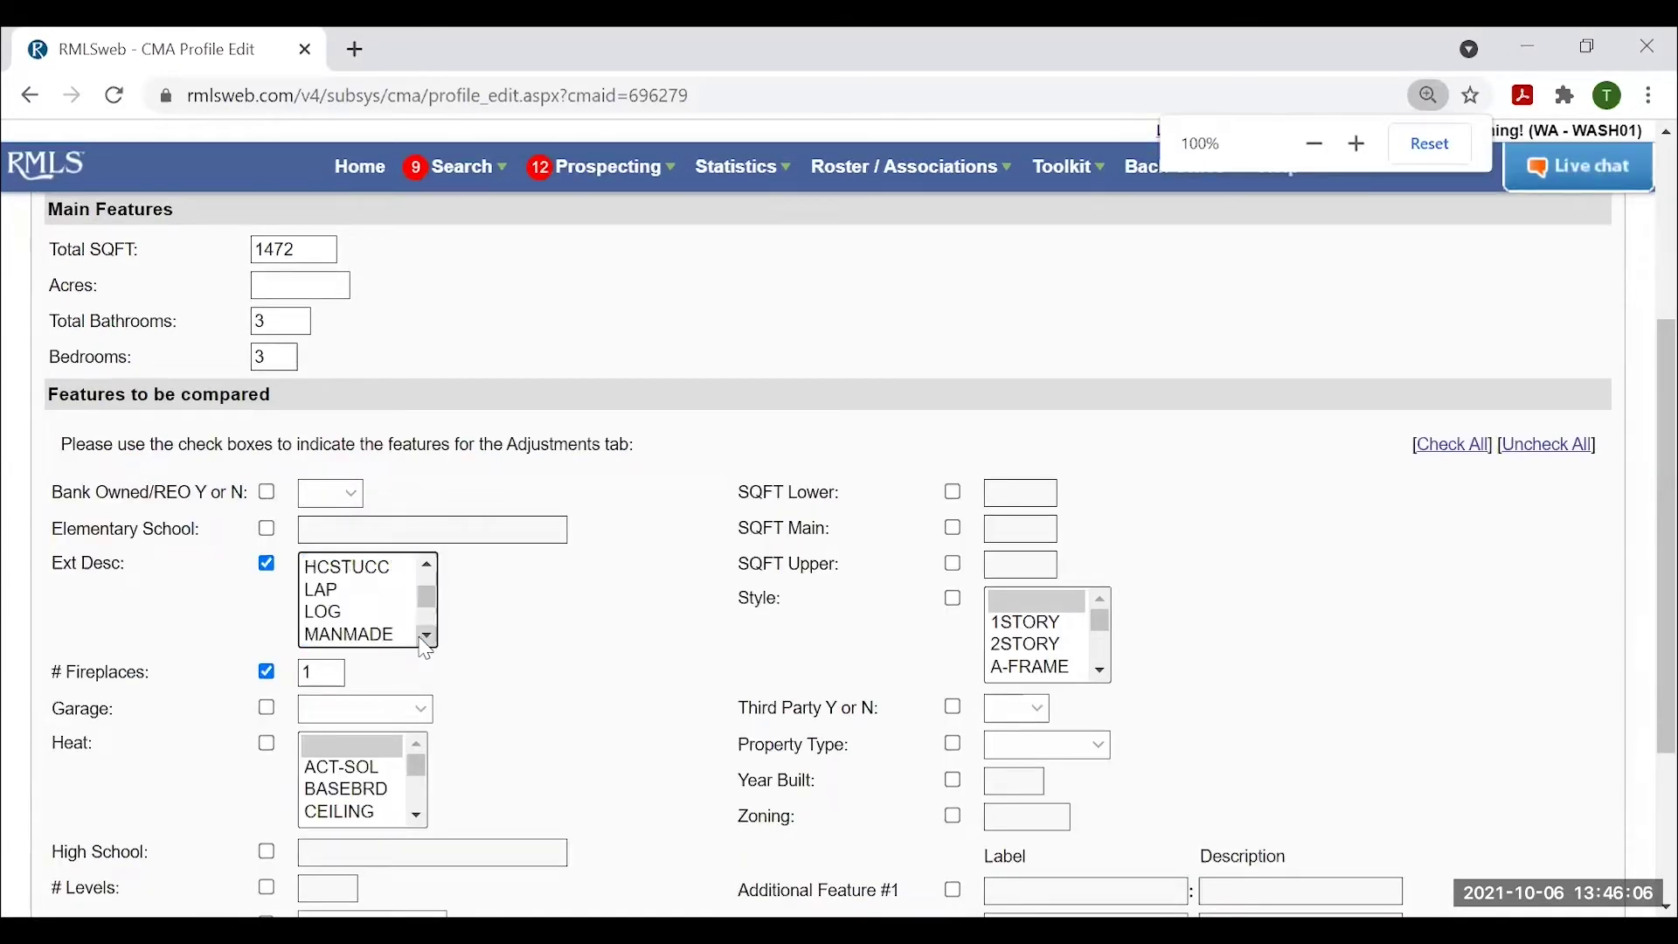
left_click(384, 622, "ctrl")
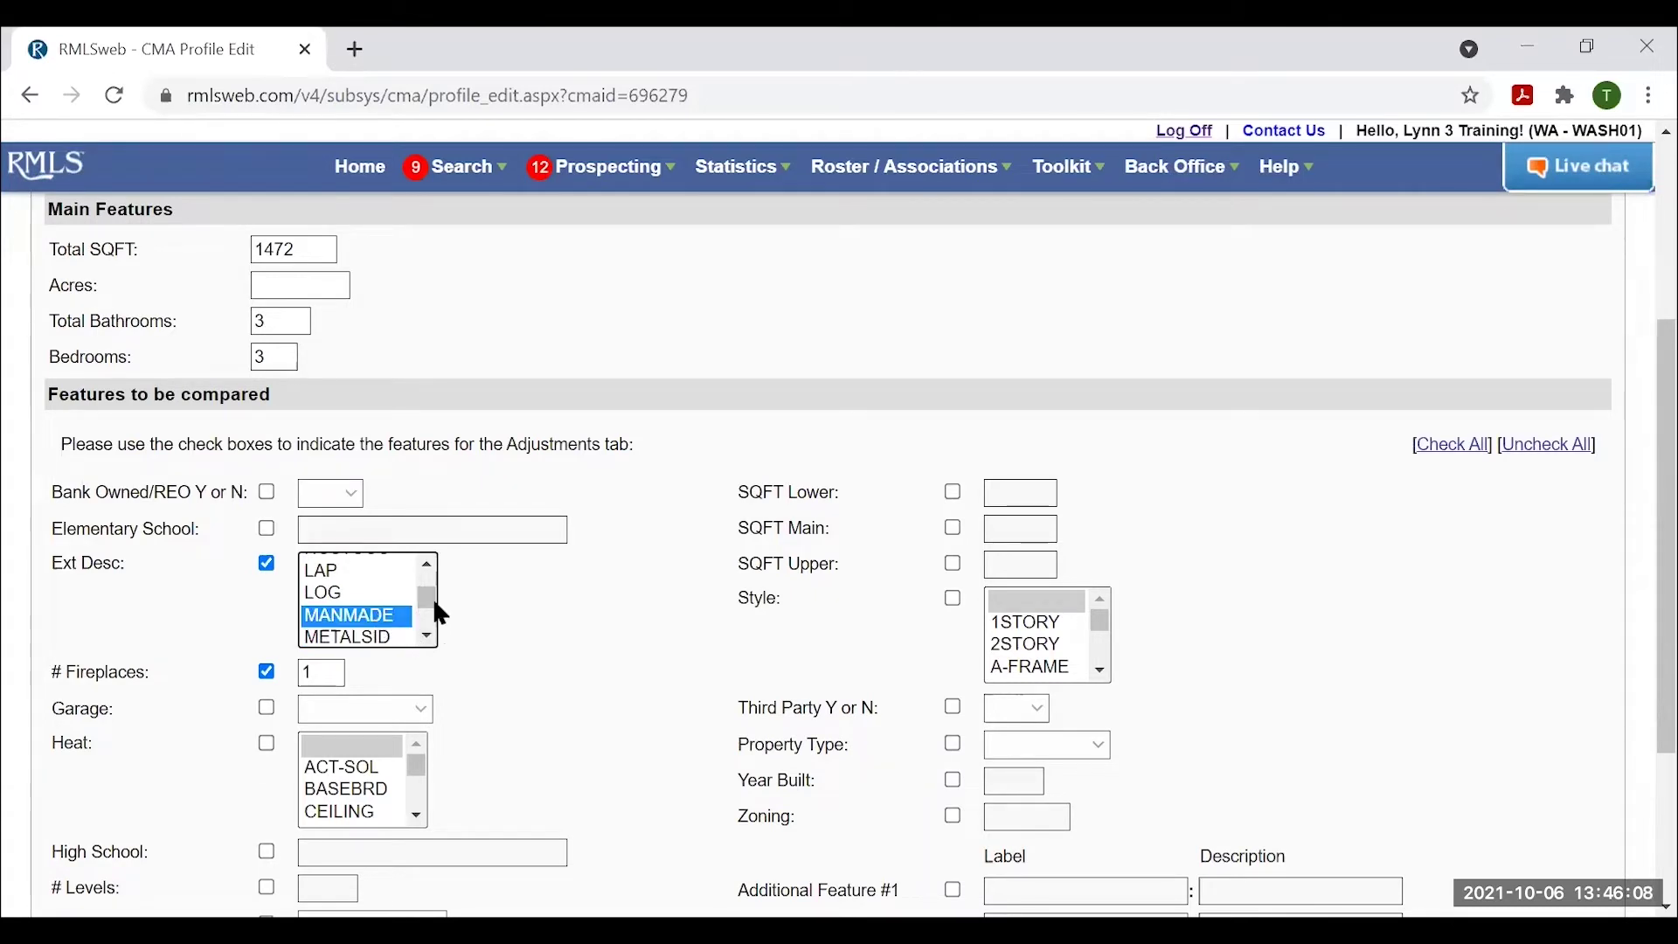
mouse_move(428, 607)
left_mouse_down()
mouse_move(431, 573)
mouse_move(431, 601)
mouse_move(439, 583)
left_mouse_up()
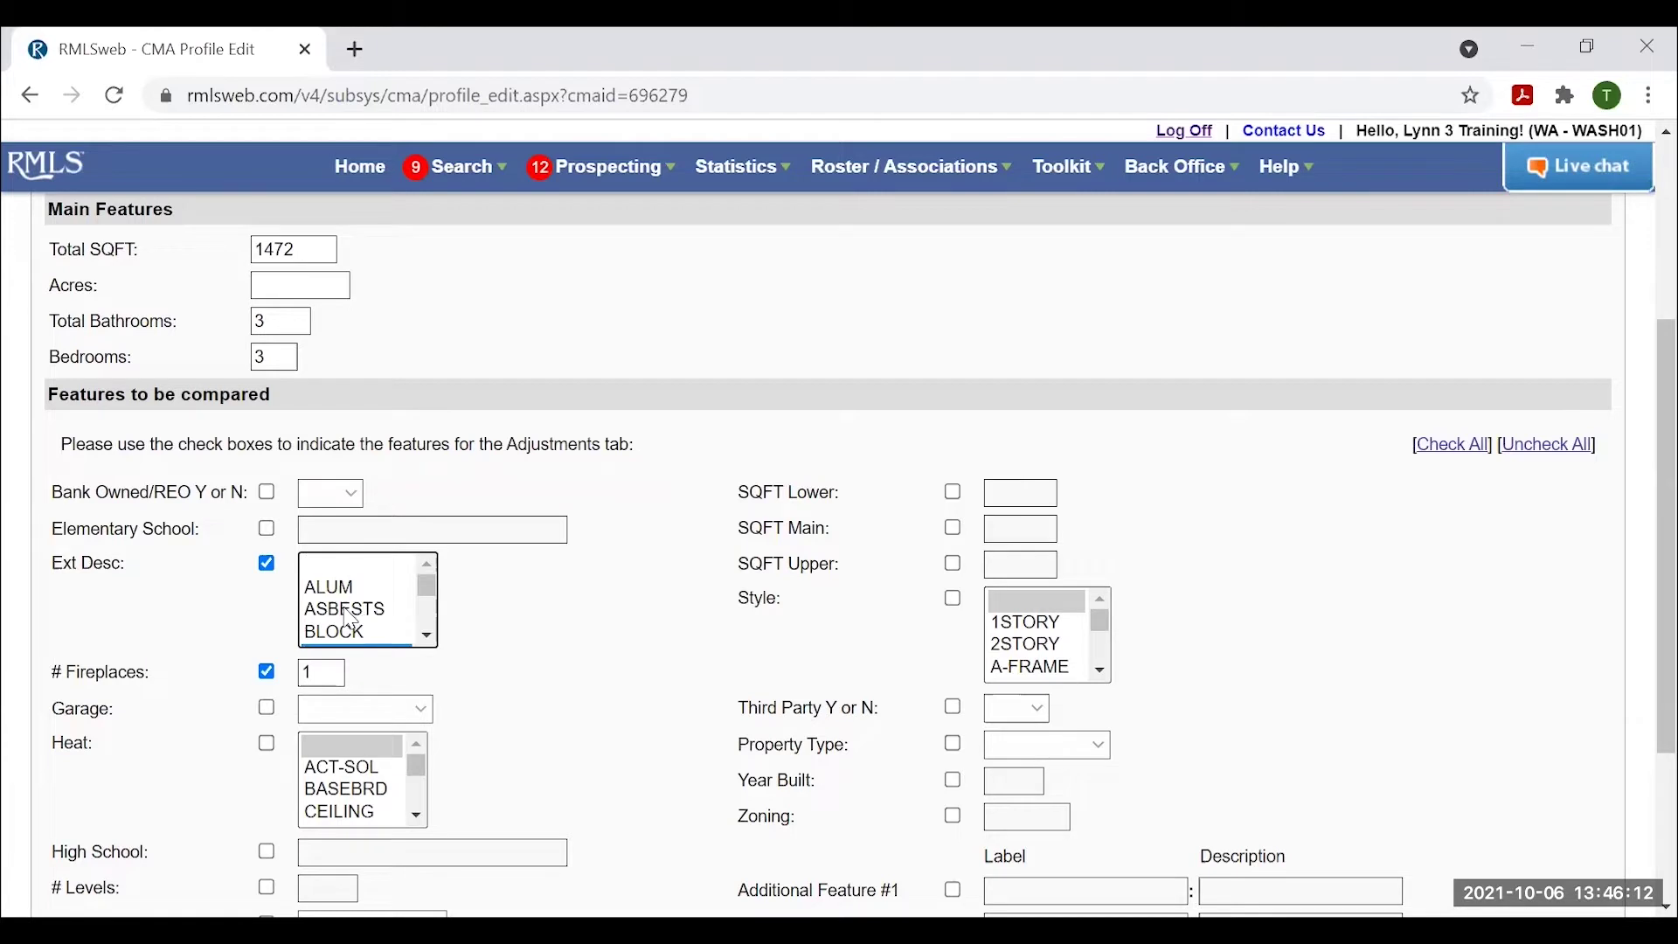
left_click(426, 637)
left_click(426, 636)
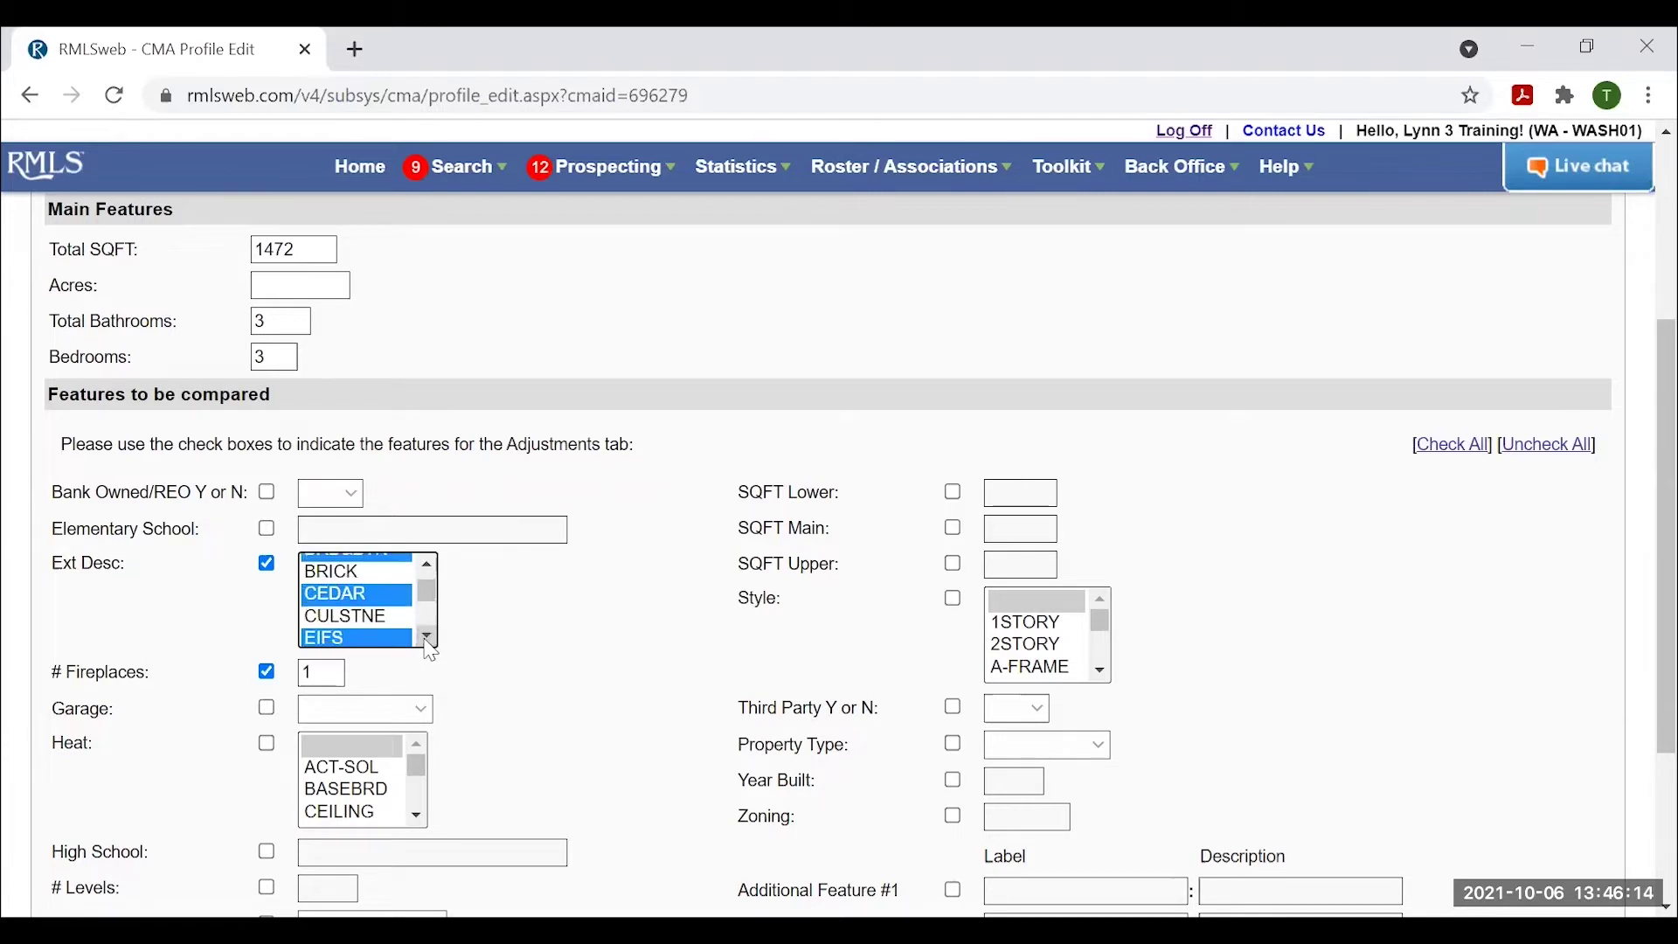
scroll(391, 618, "down", 1)
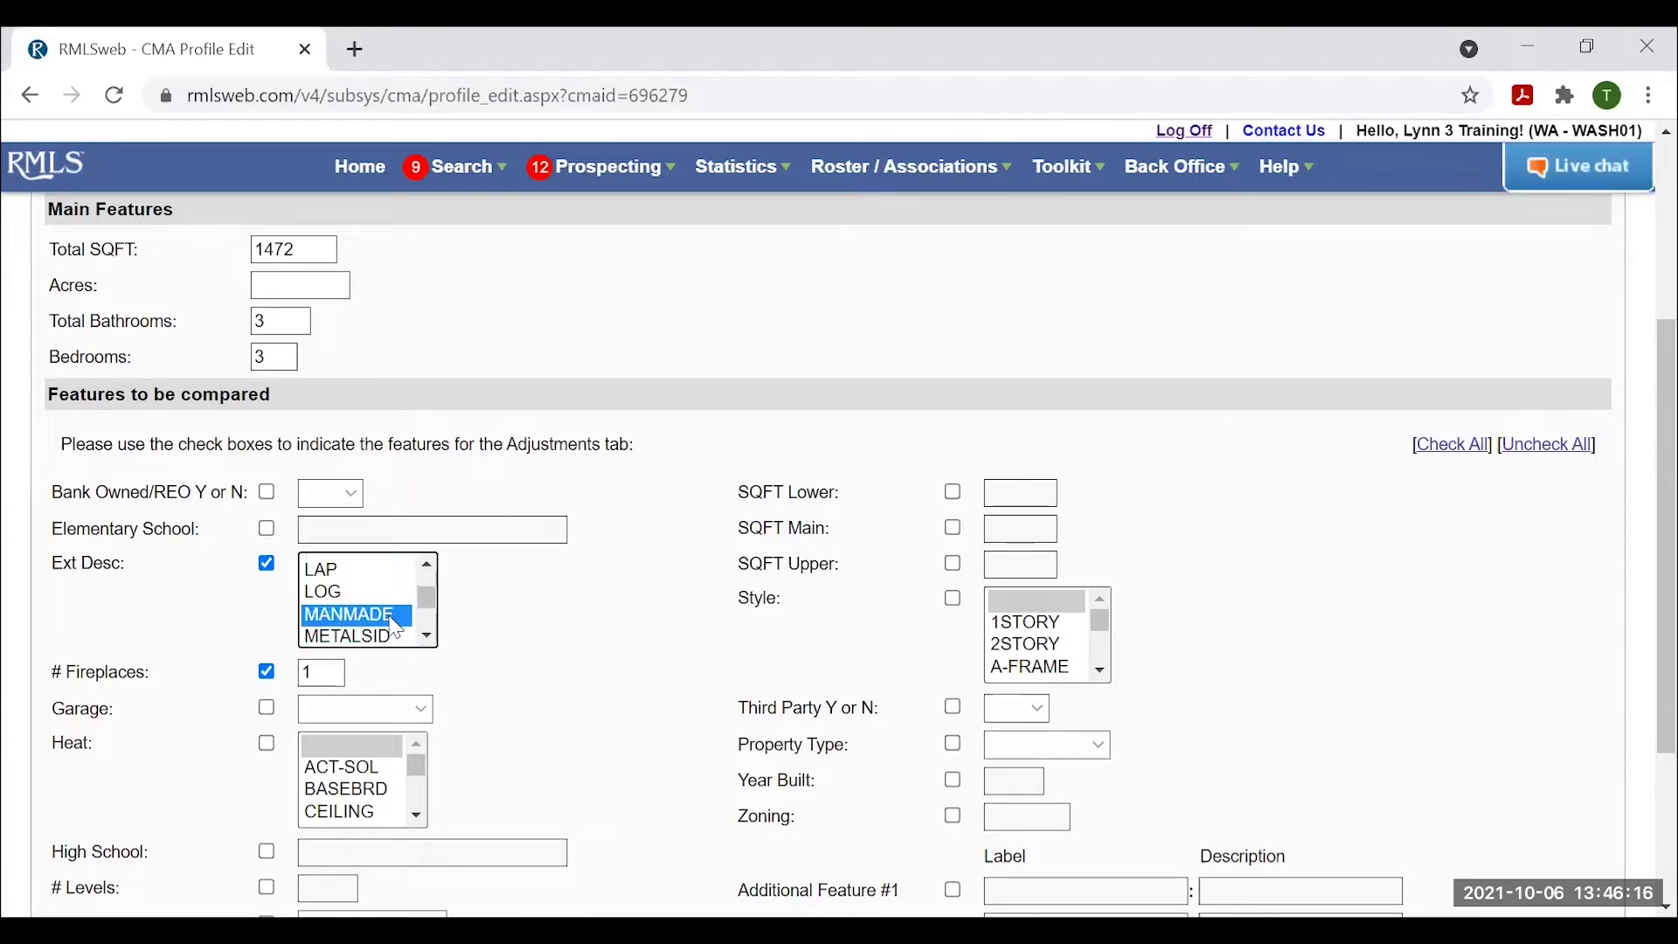
scroll(396, 627, "down", 1)
scroll(339, 617, "down", 1)
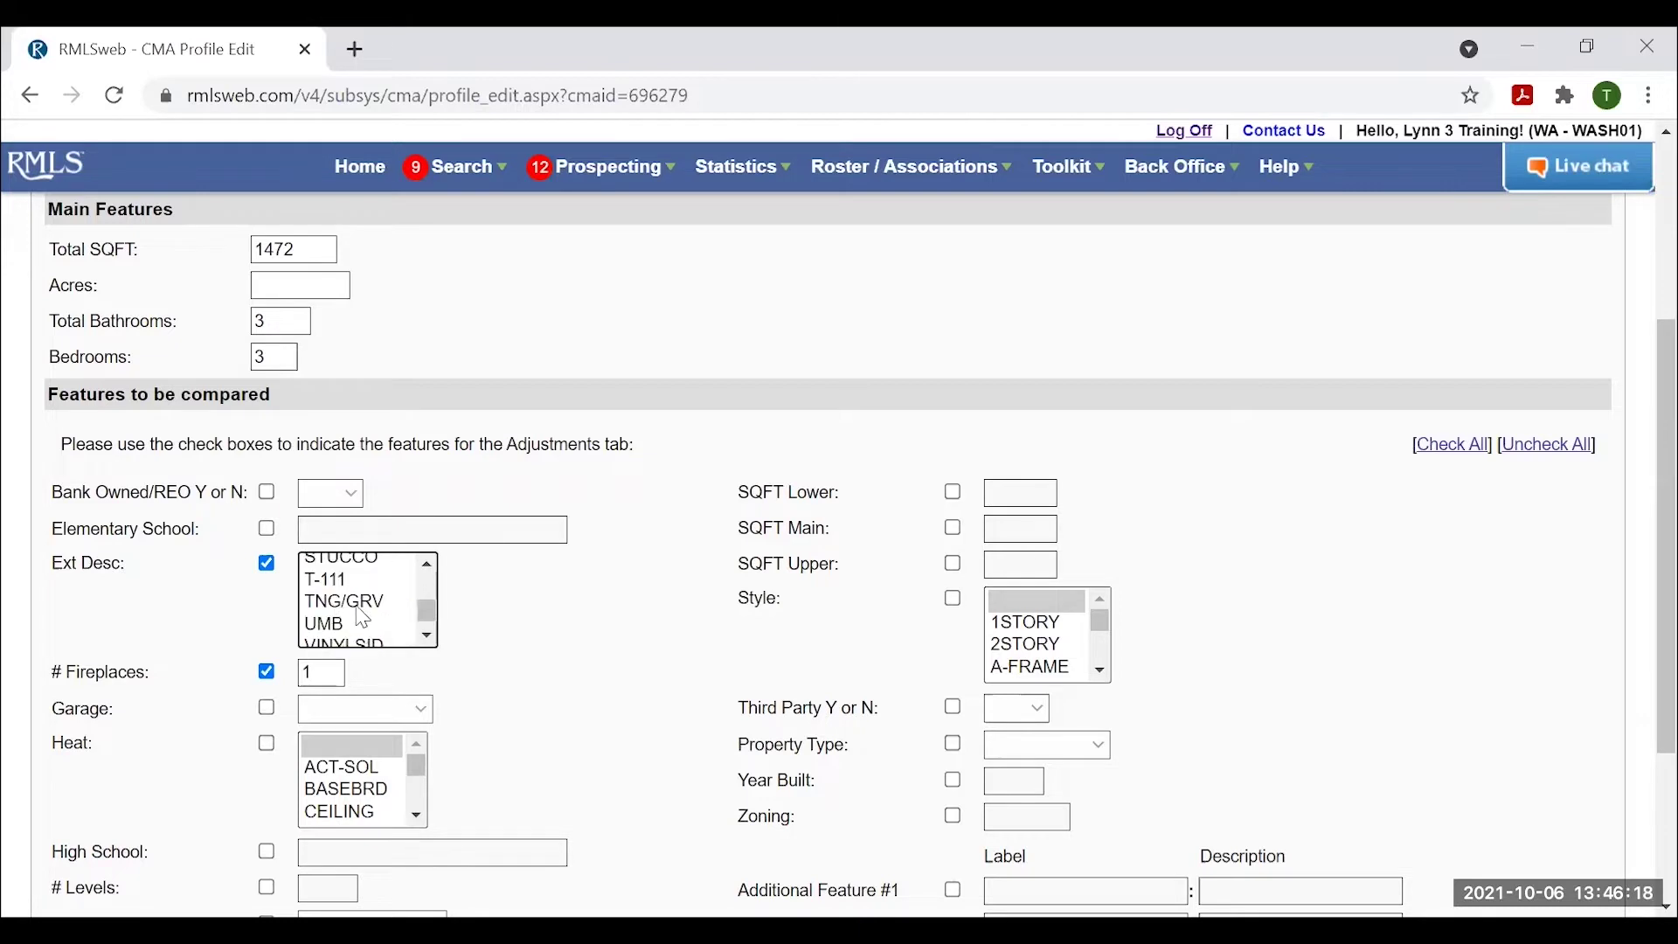
scroll(362, 619, "down", 1)
left_click(348, 591)
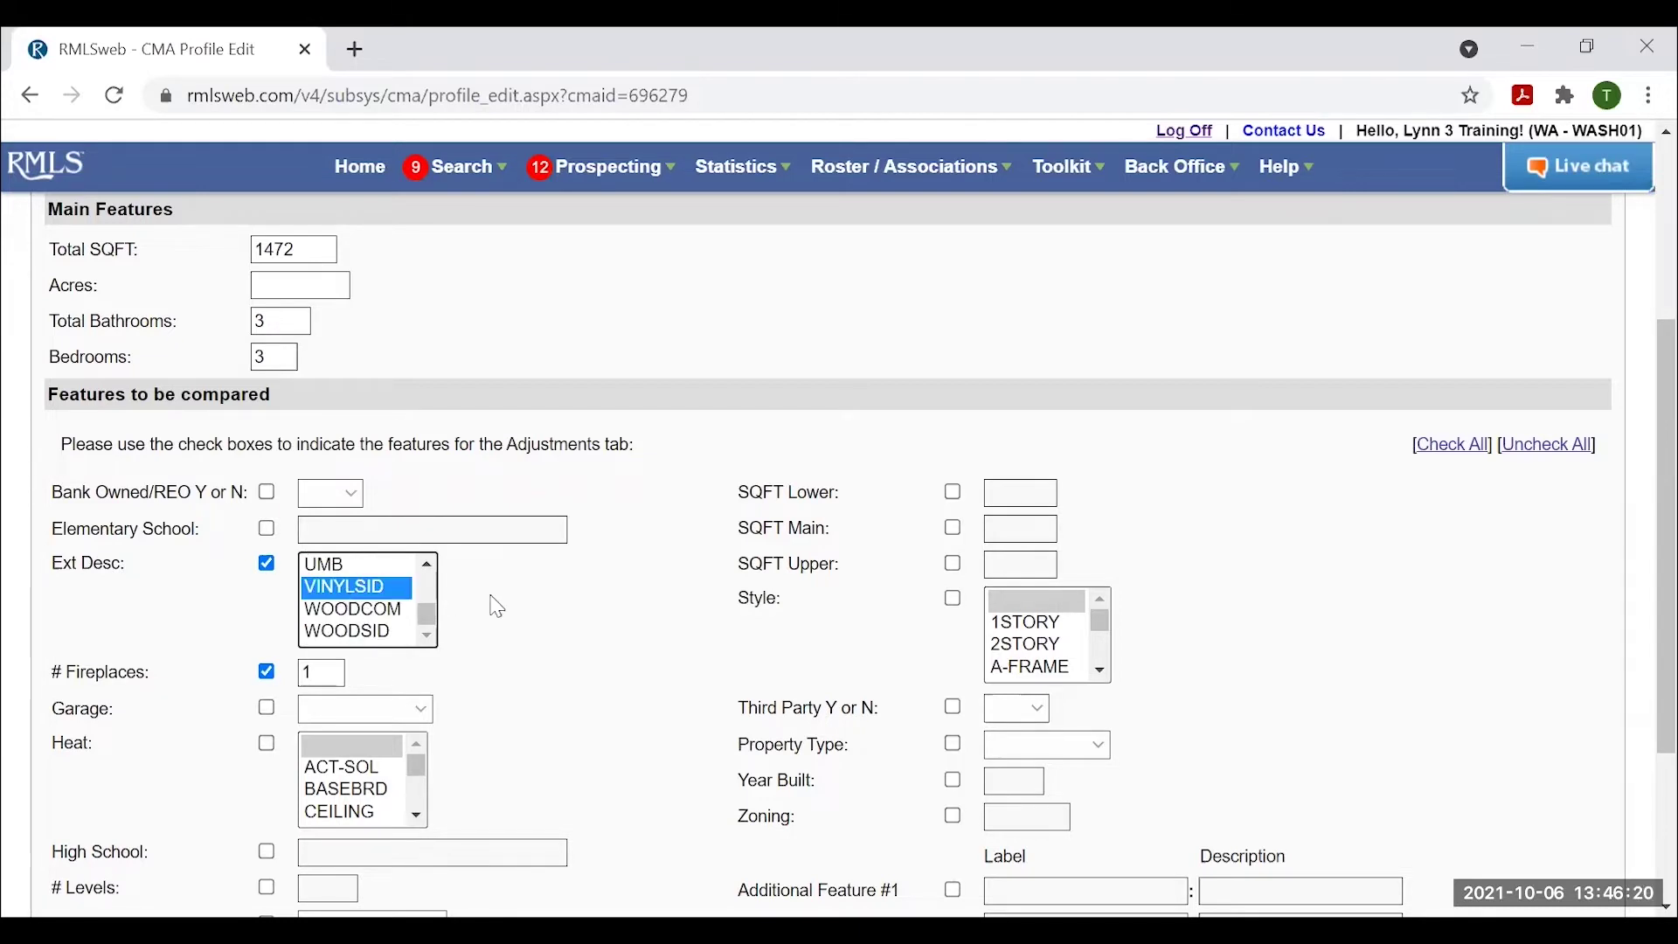
scroll(516, 813, "down", 1)
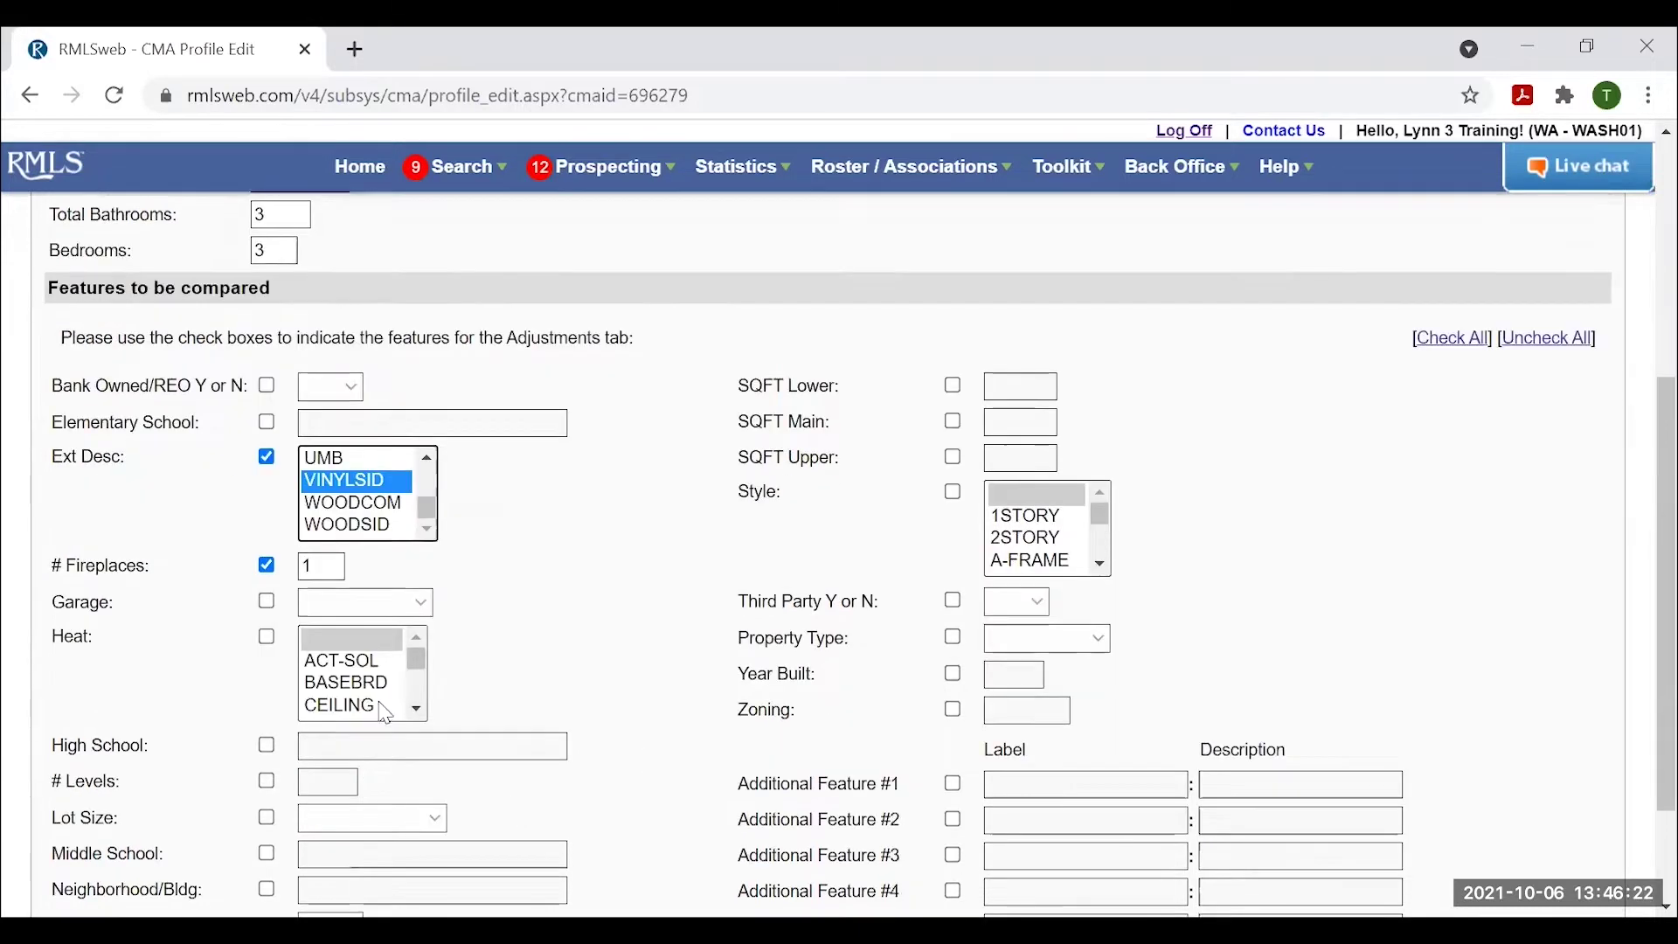
Include Heat in the comparison with FLOOR, FOR-90 and EN-STAR heating types.
left_click(268, 613)
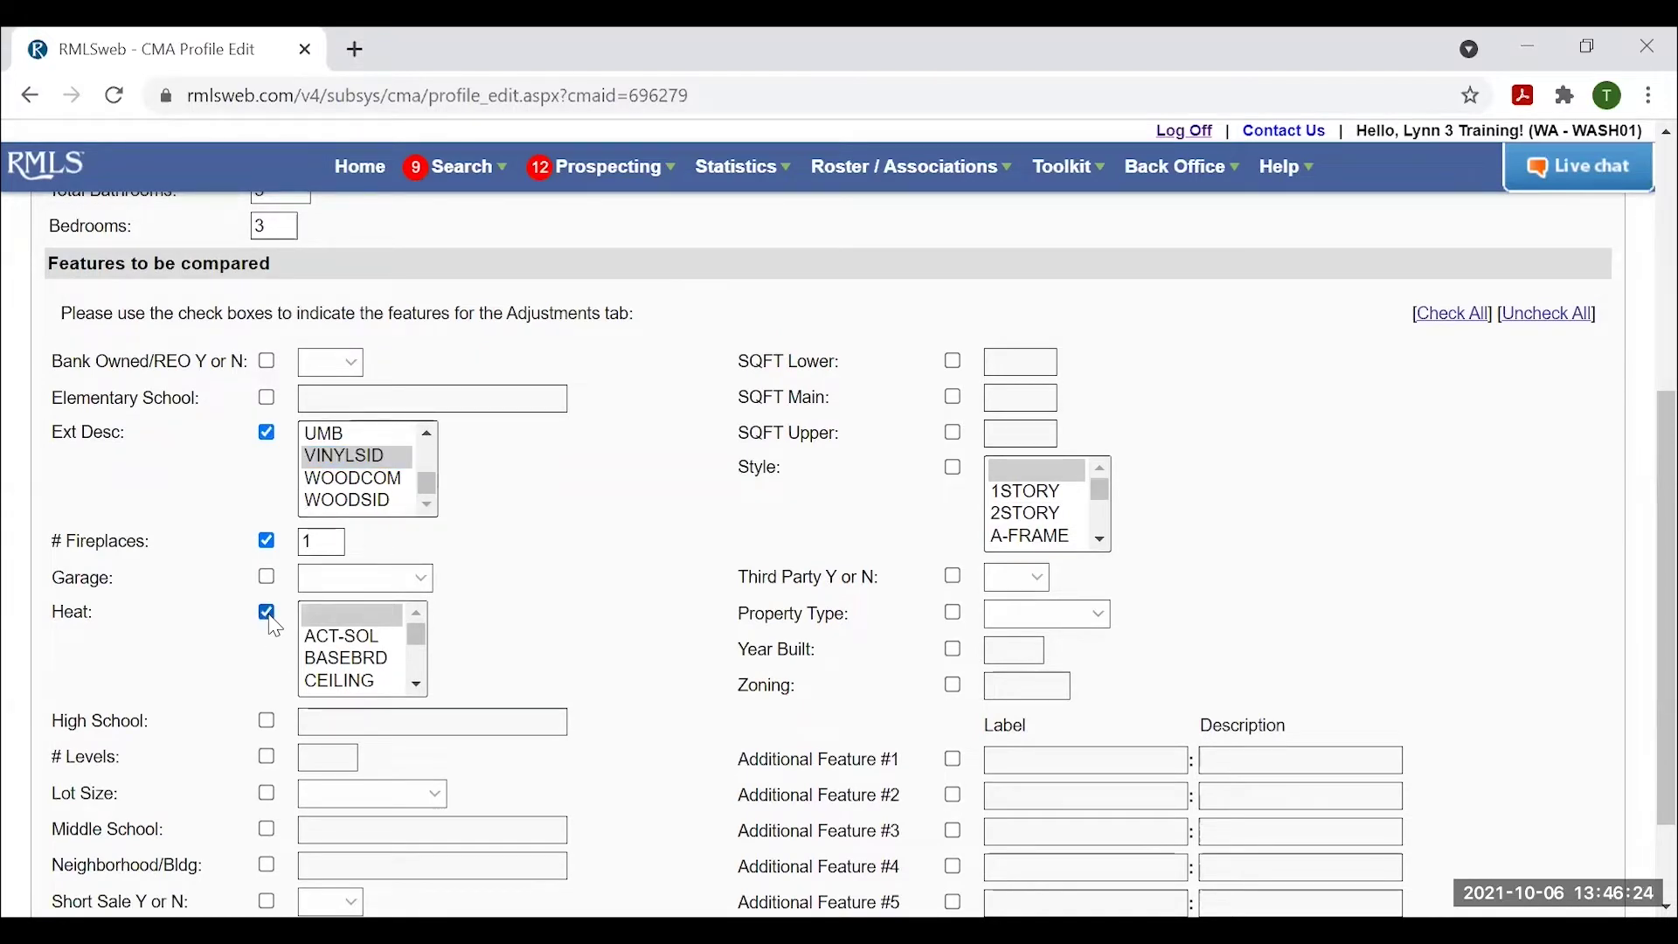
left_click(418, 687)
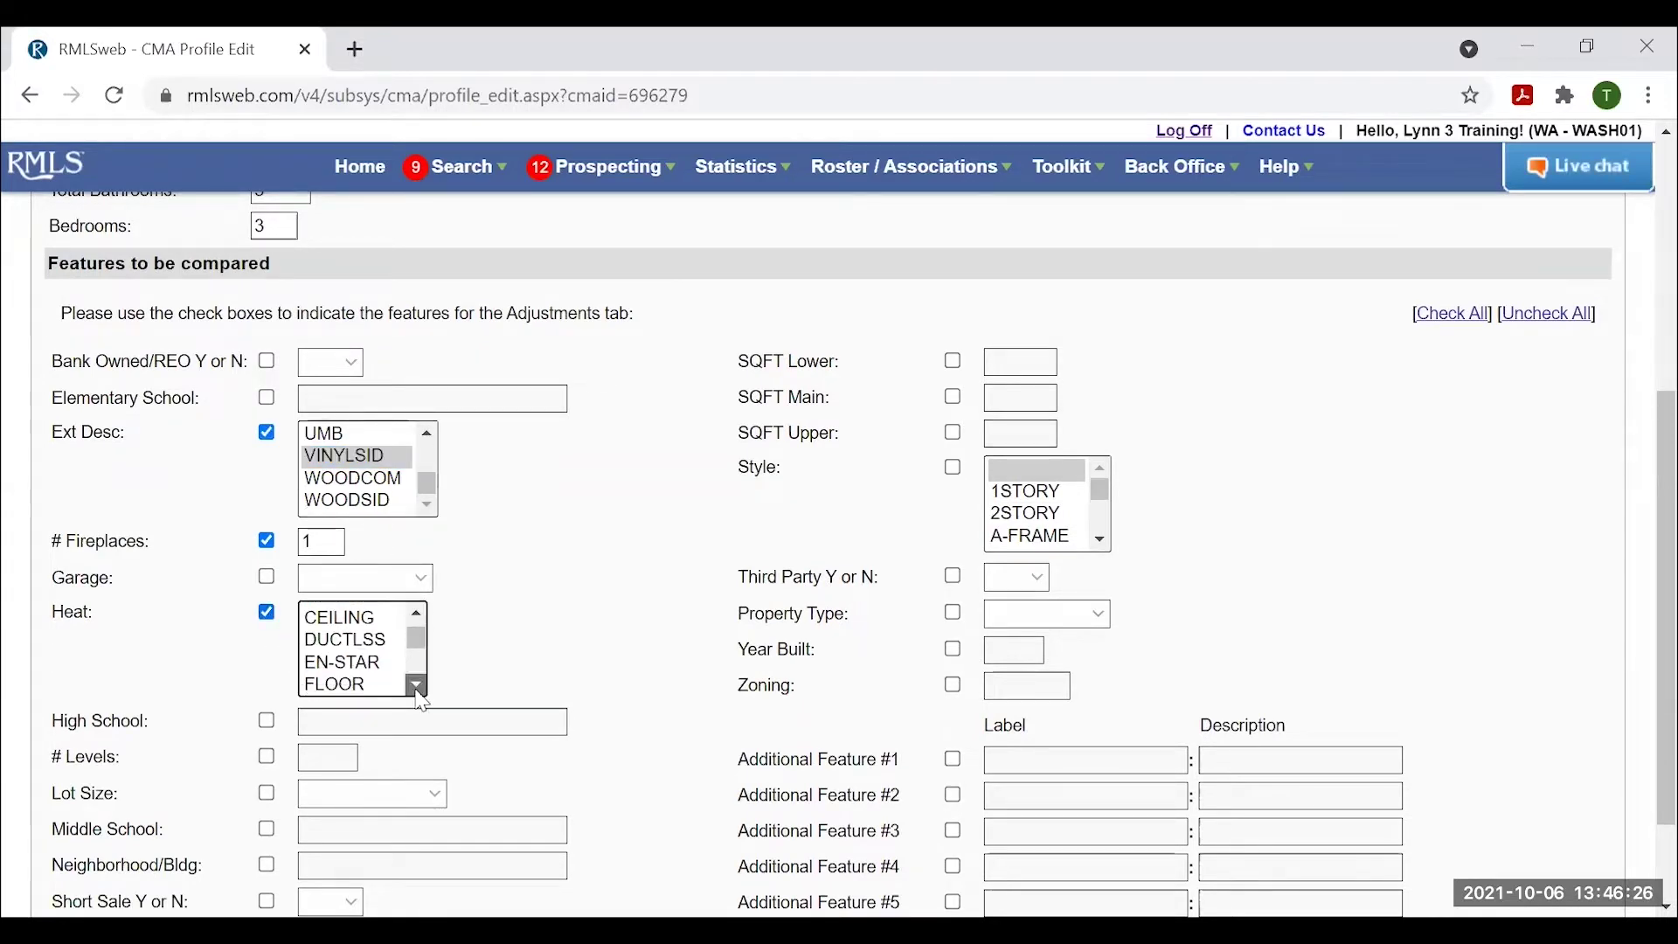
left_click(417, 687)
left_click(338, 645)
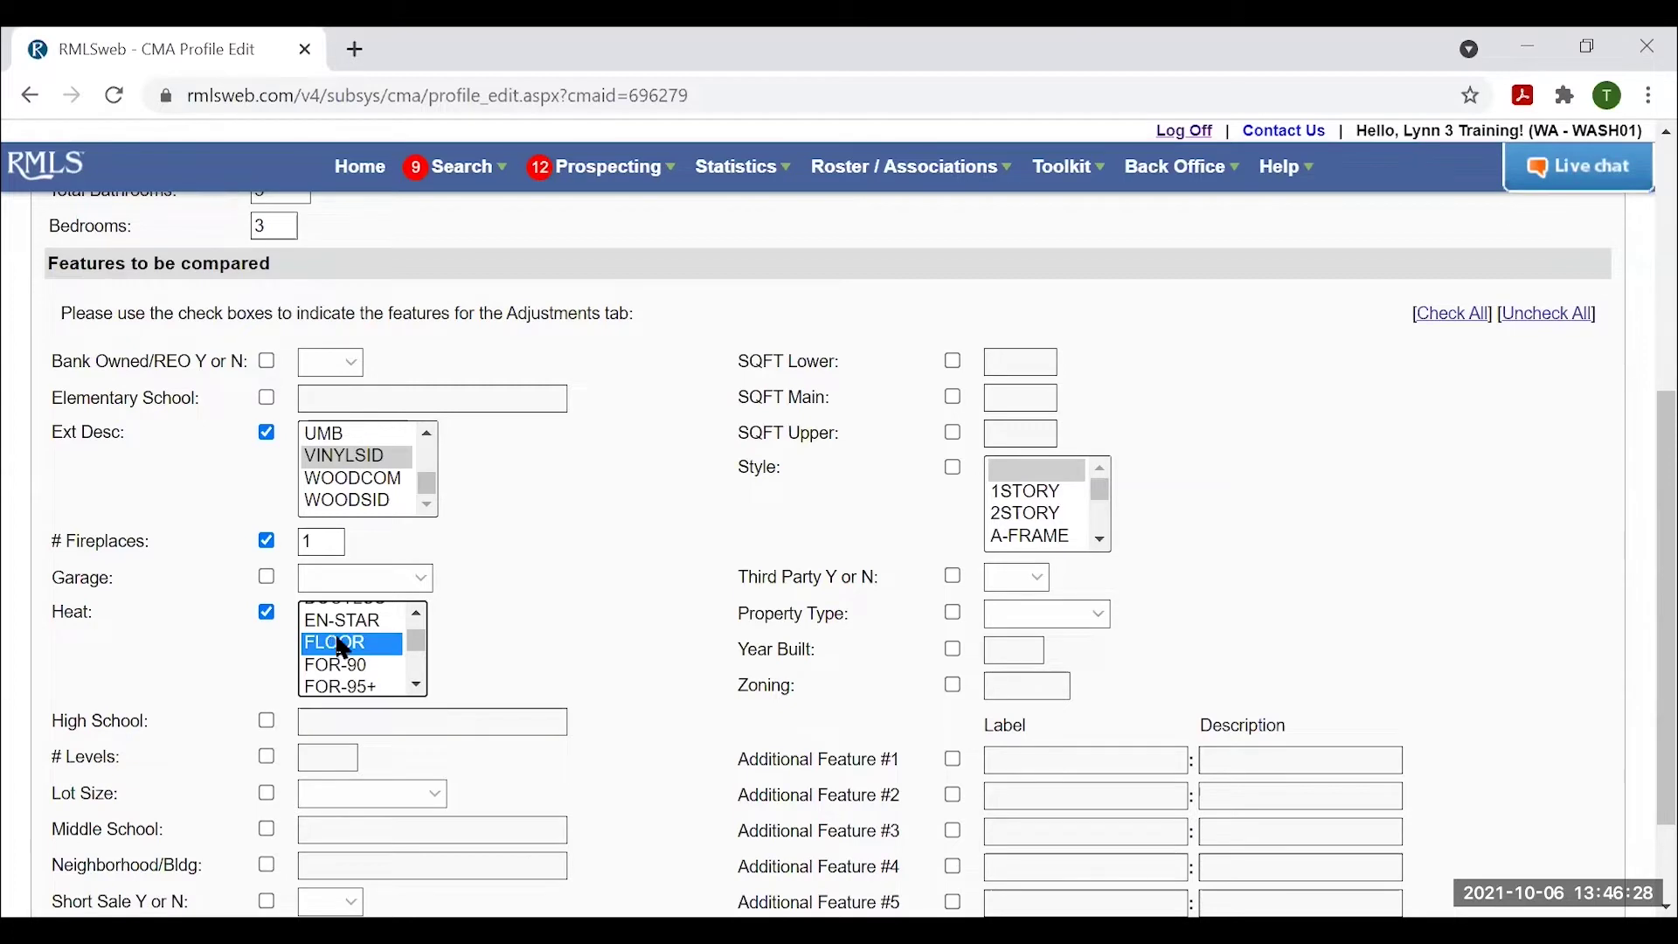
left_click(356, 671, "ctrl")
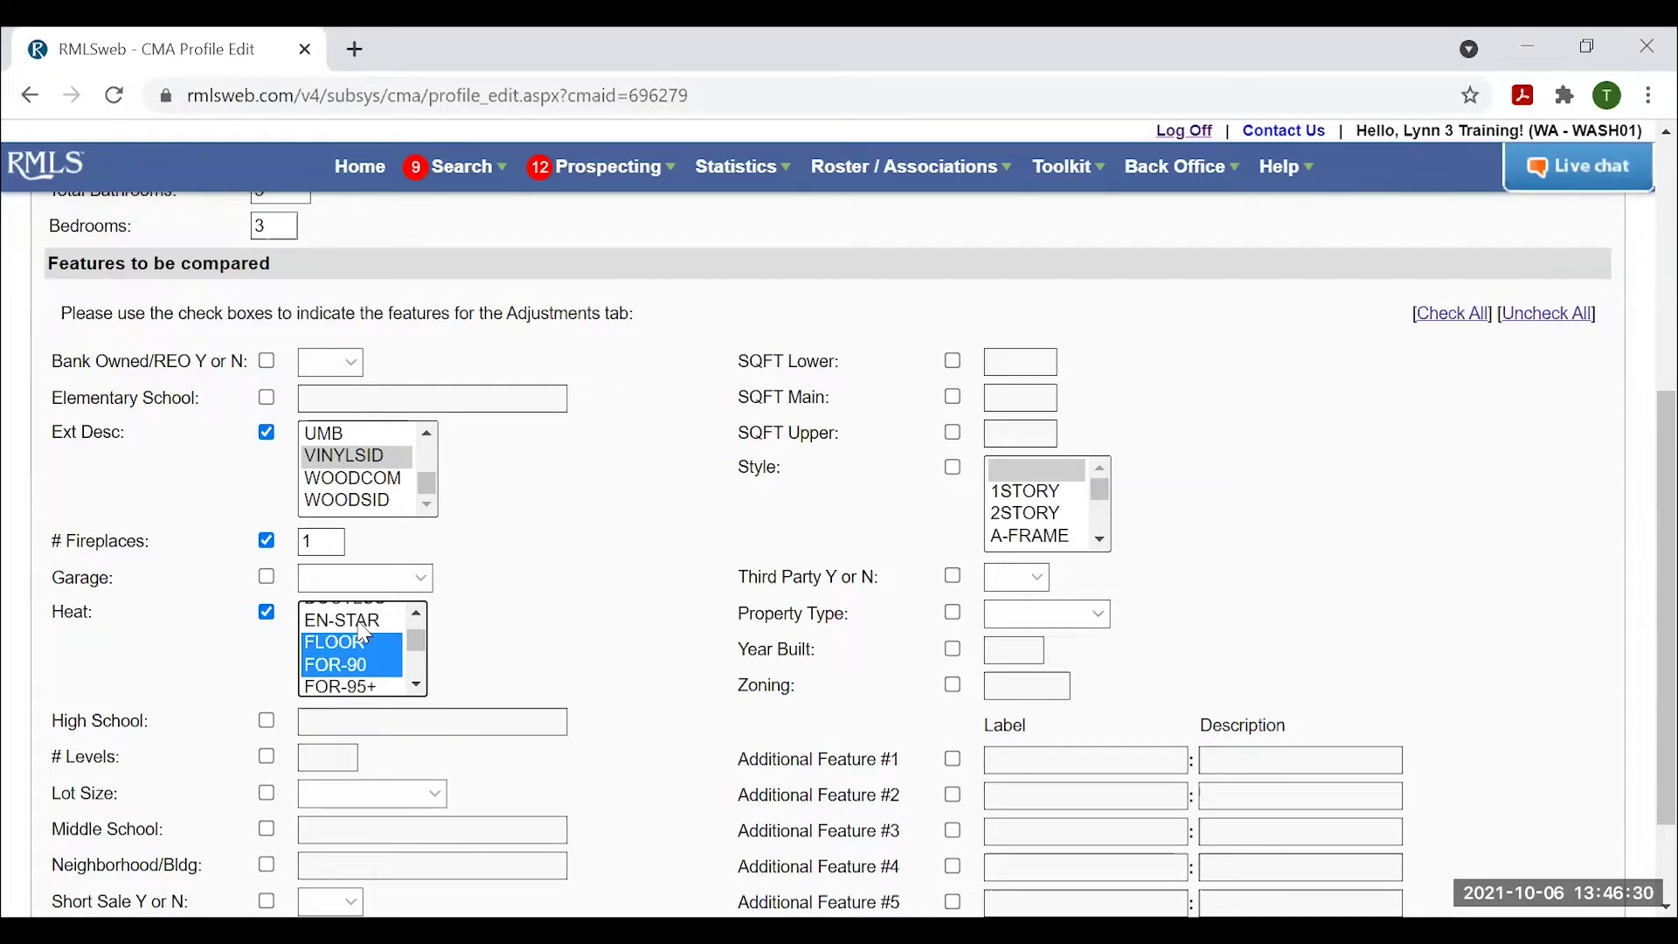
left_click(360, 623, "ctrl")
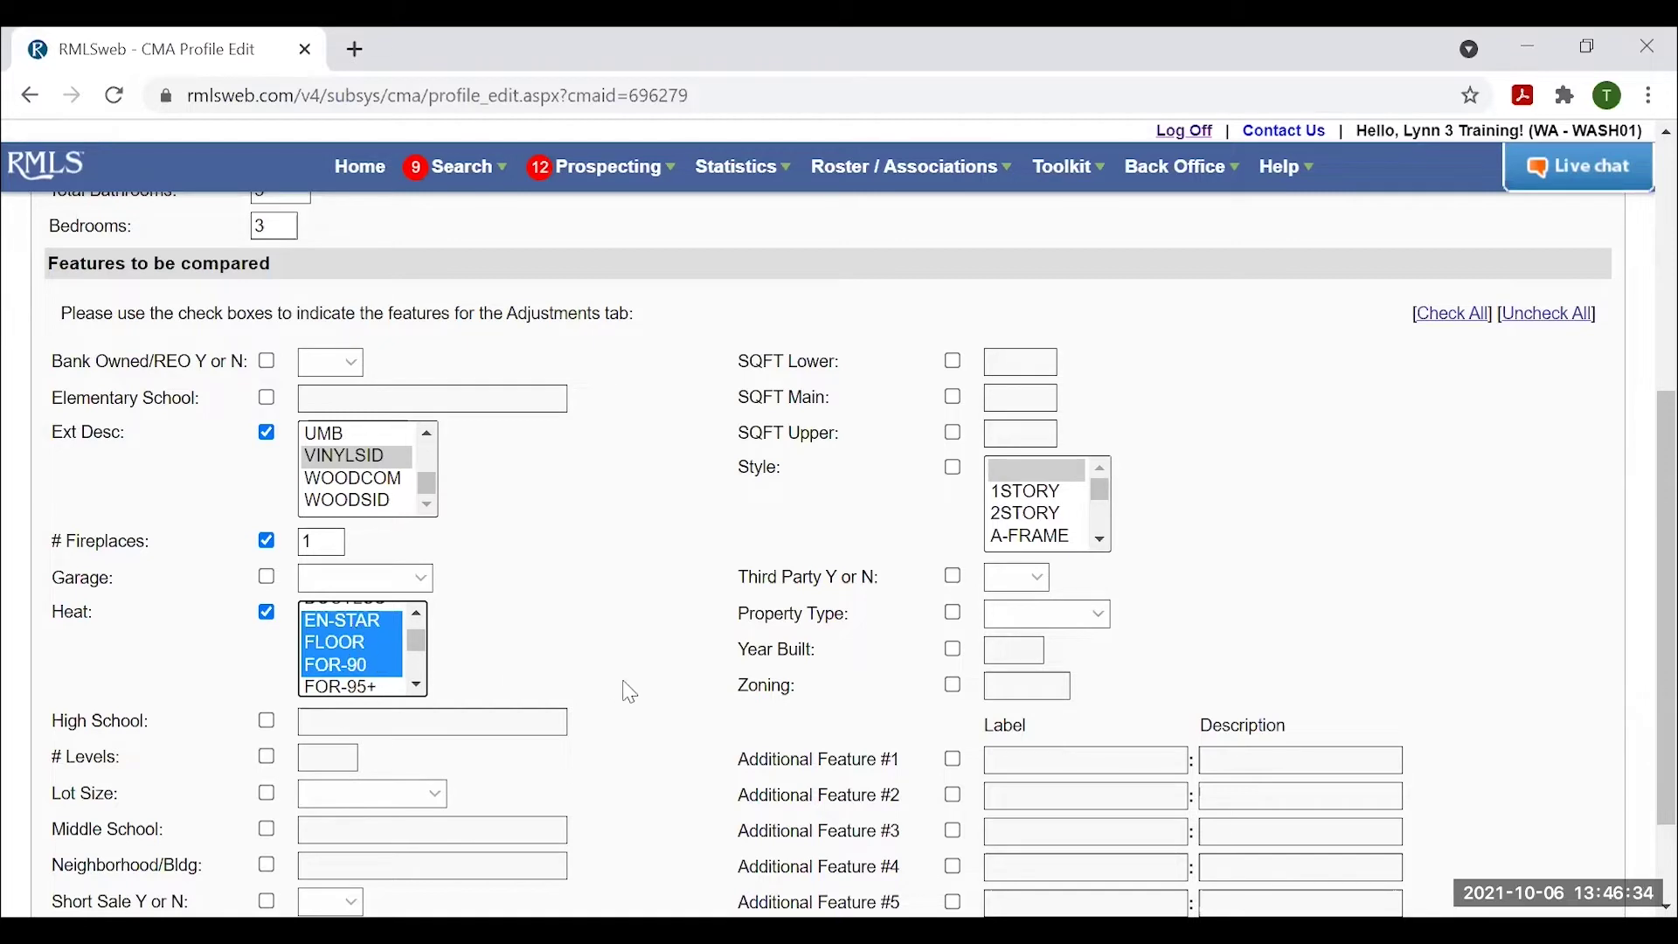
scroll(624, 681, "down", 2)
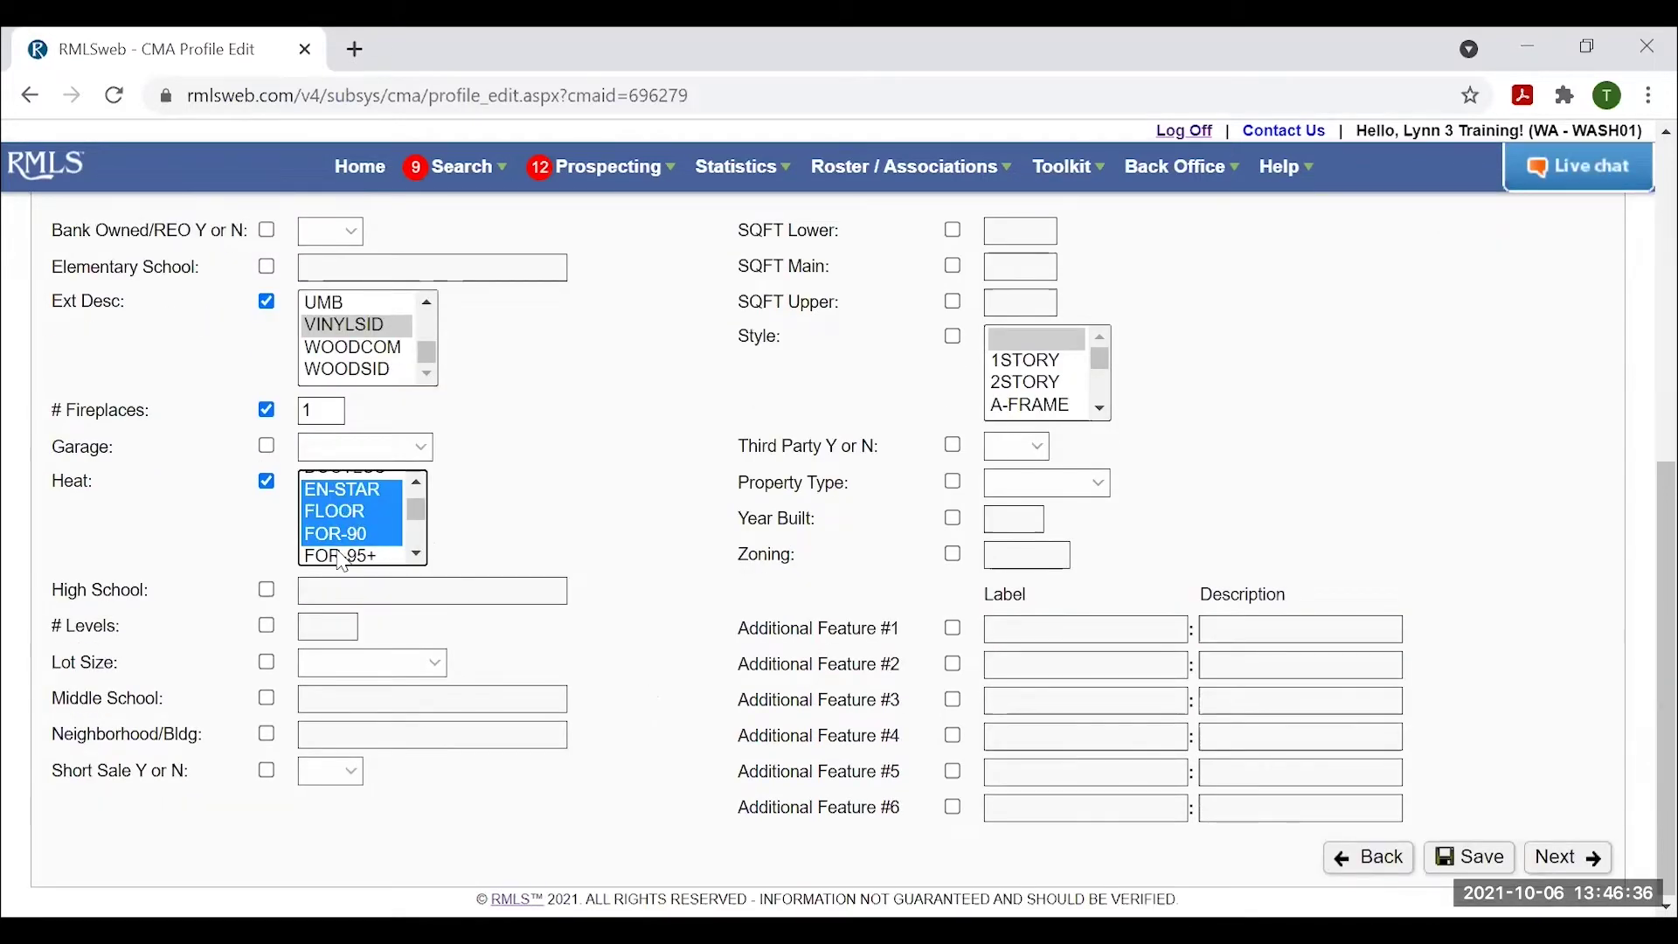
scroll(349, 542, "up", 2)
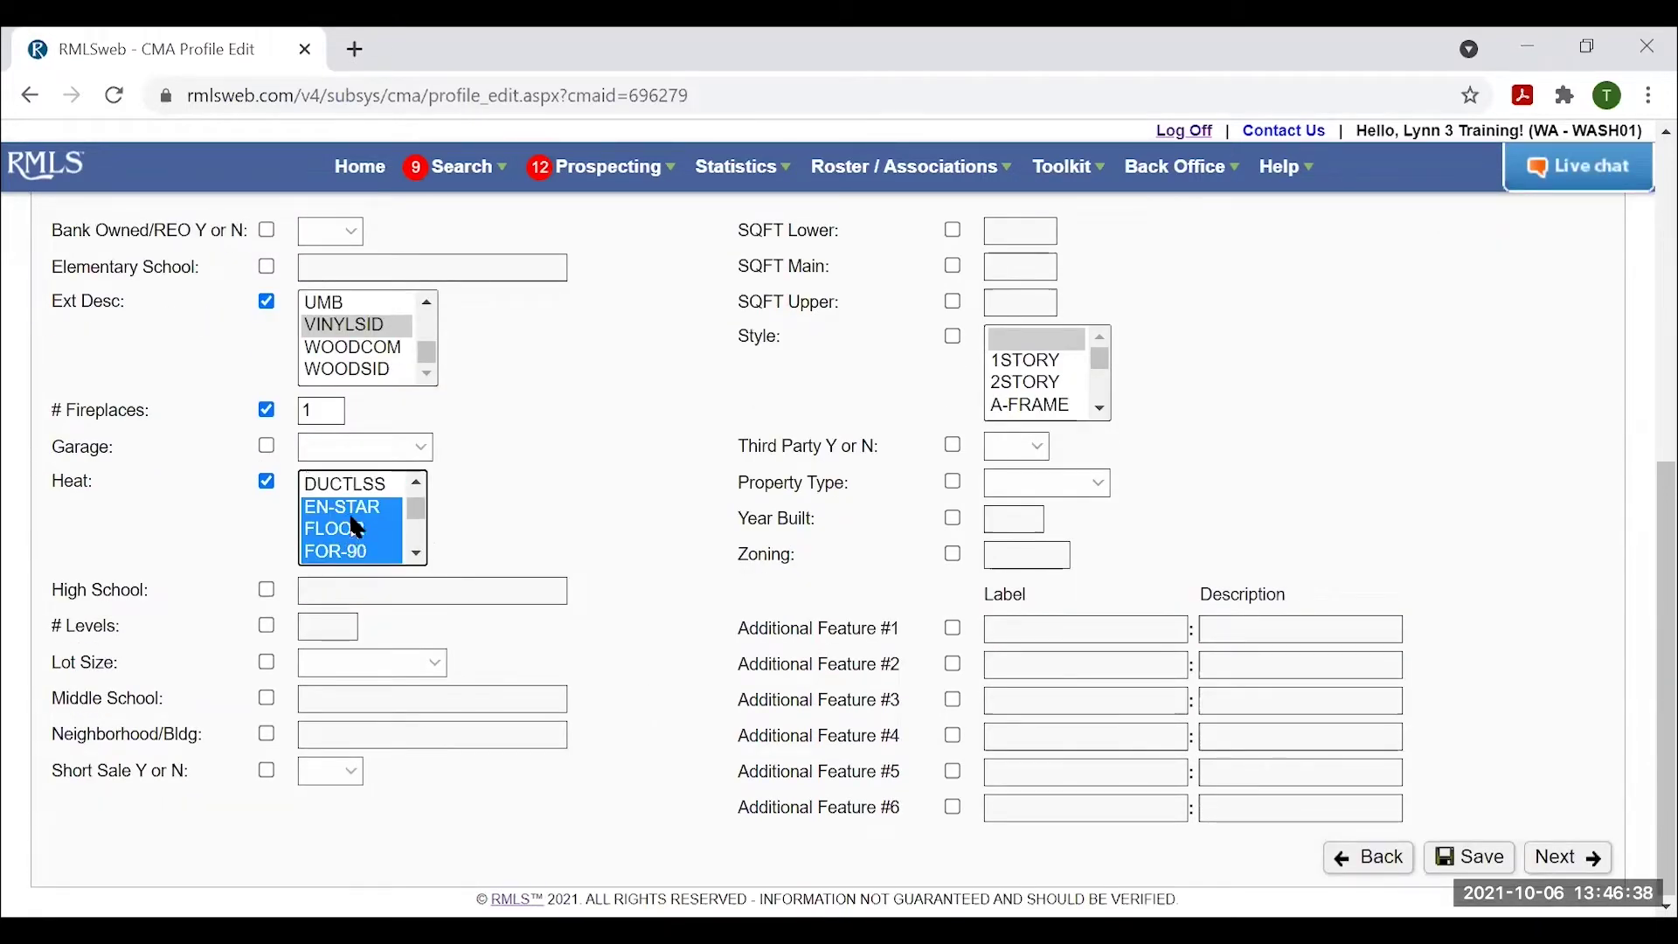
scroll(580, 464, "up", 2)
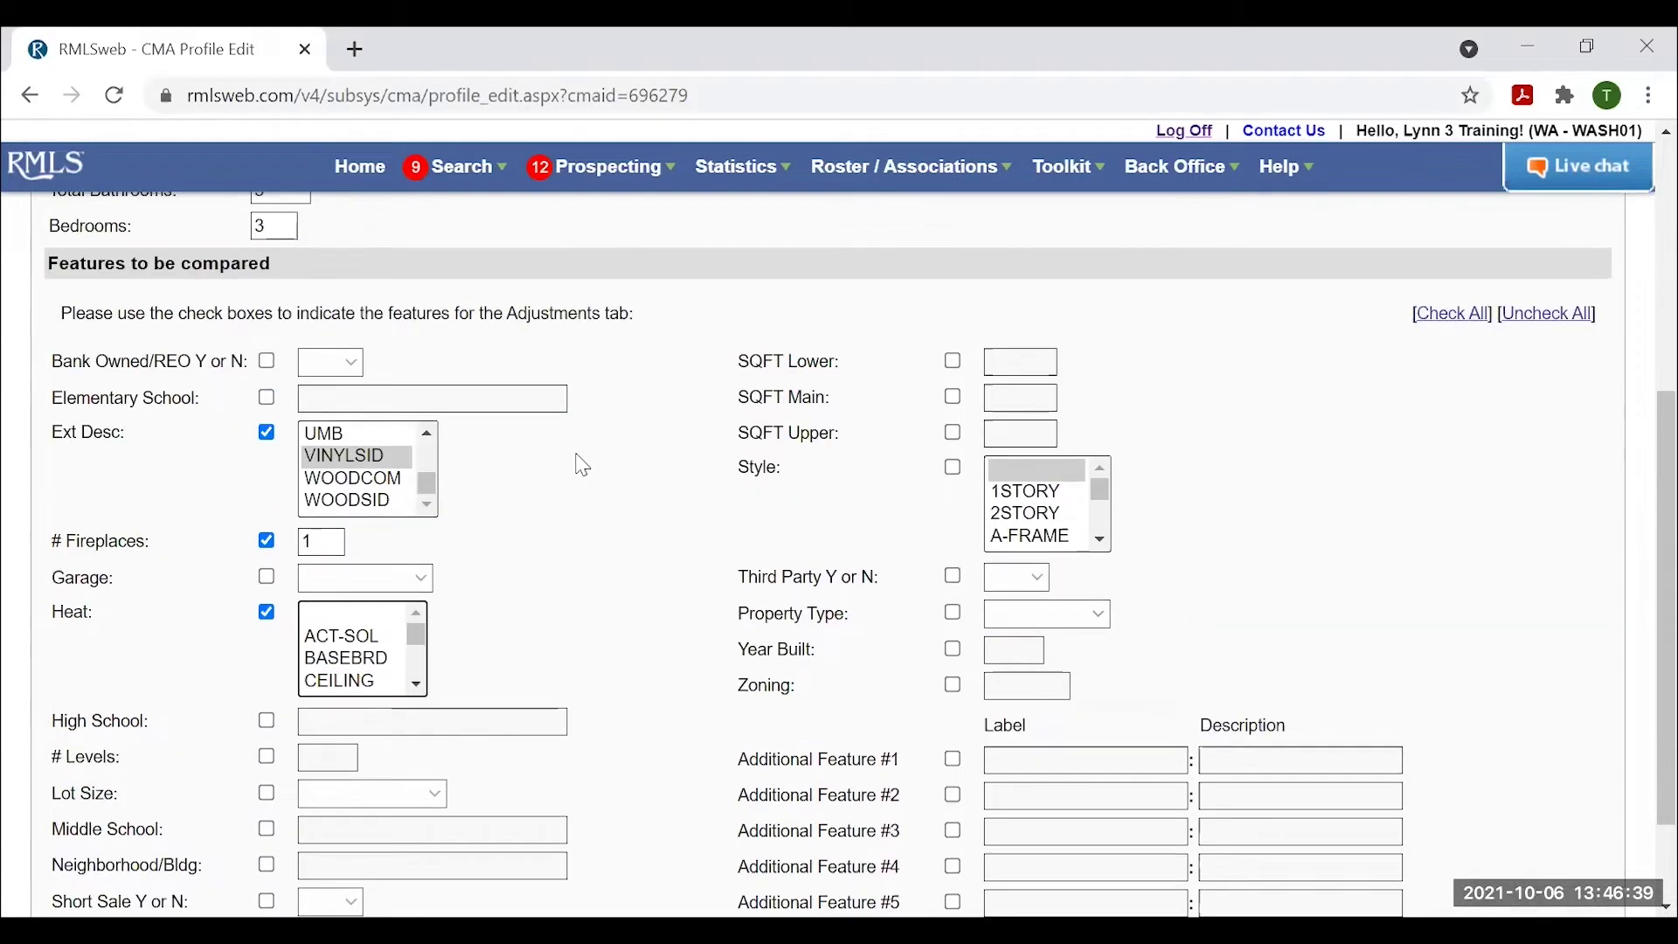
Include Garage in the comparison with the ATTACHD garage type.
left_click(268, 578)
left_click(418, 581)
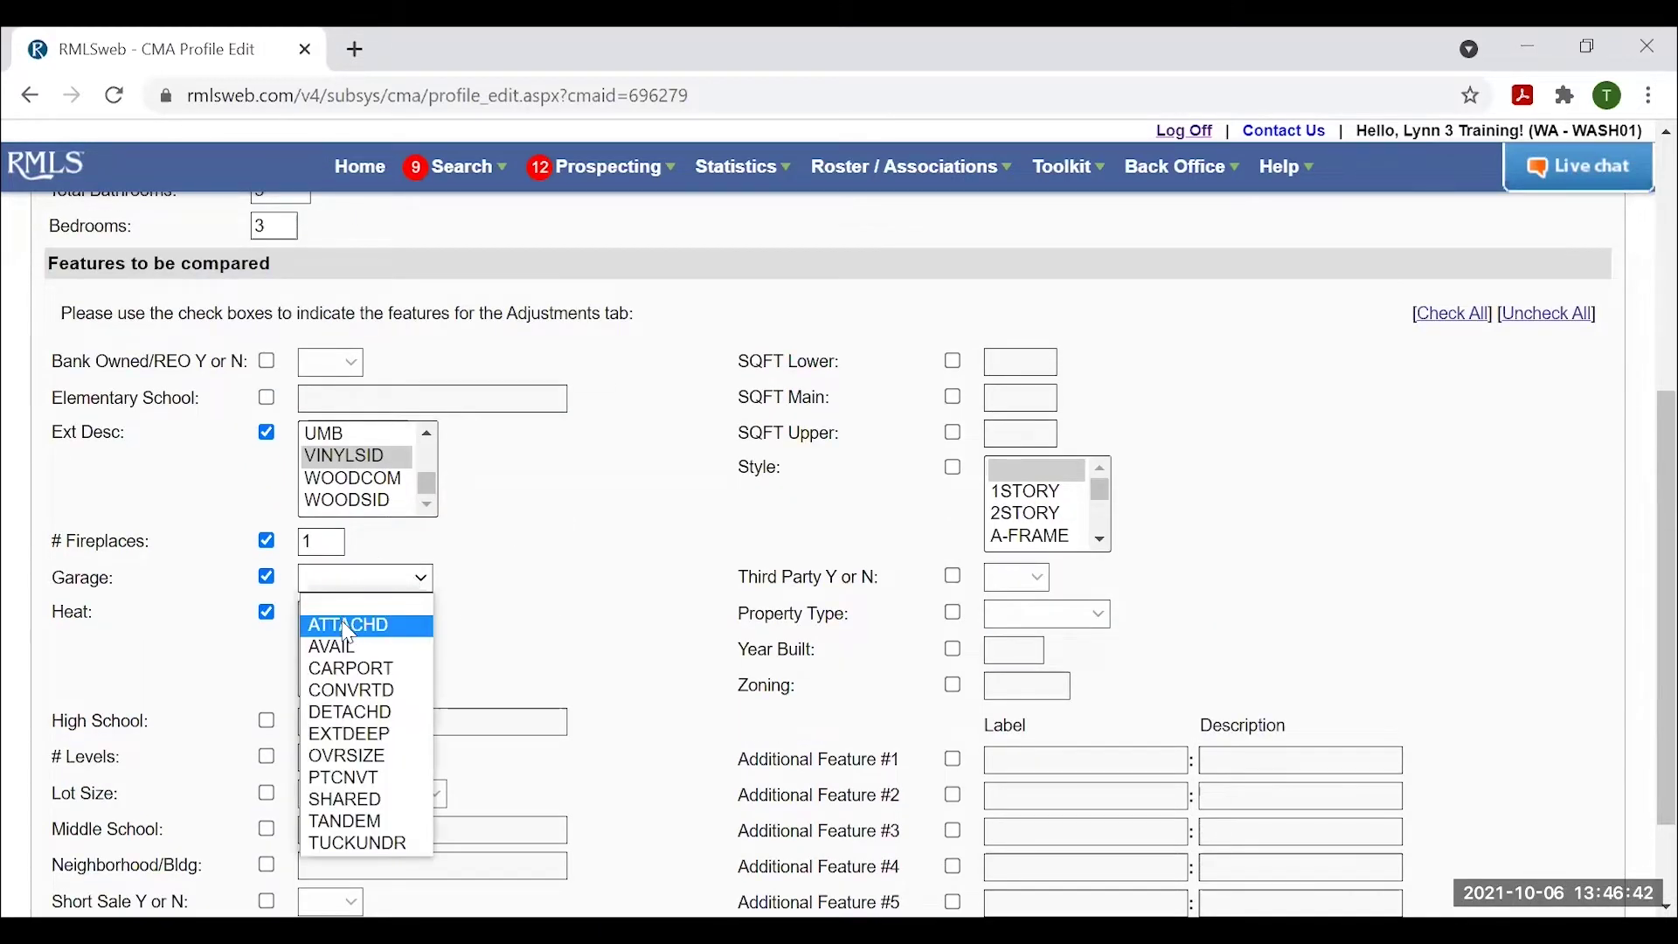
left_click(348, 627)
left_click(382, 581)
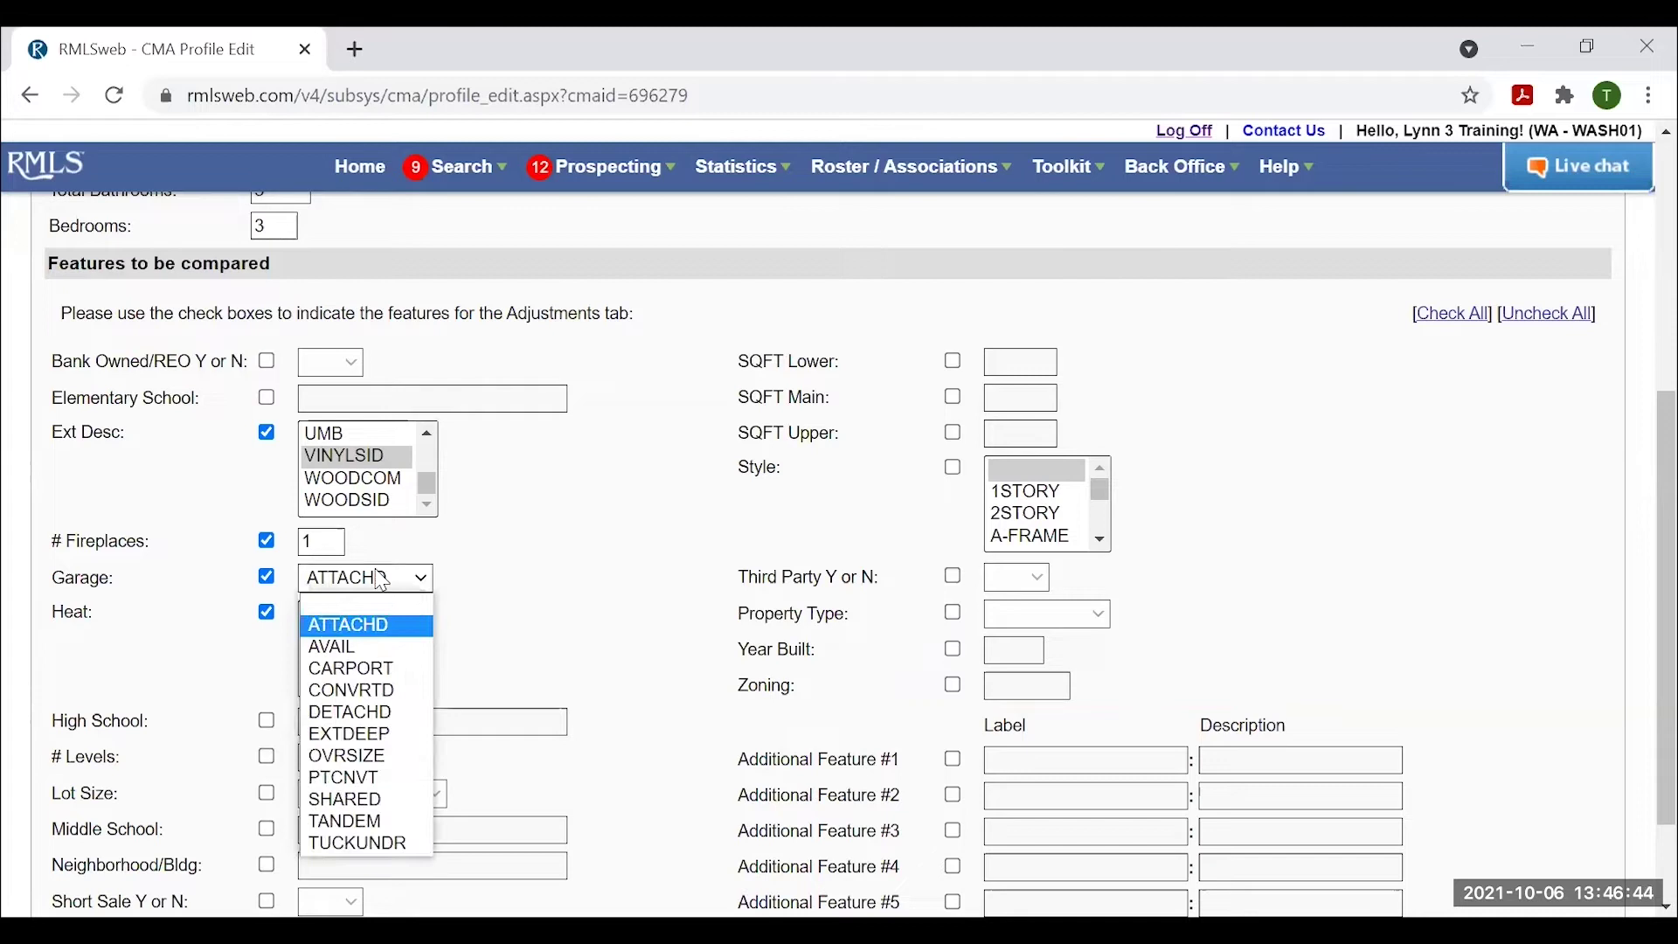
left_click(350, 713)
left_click(380, 592)
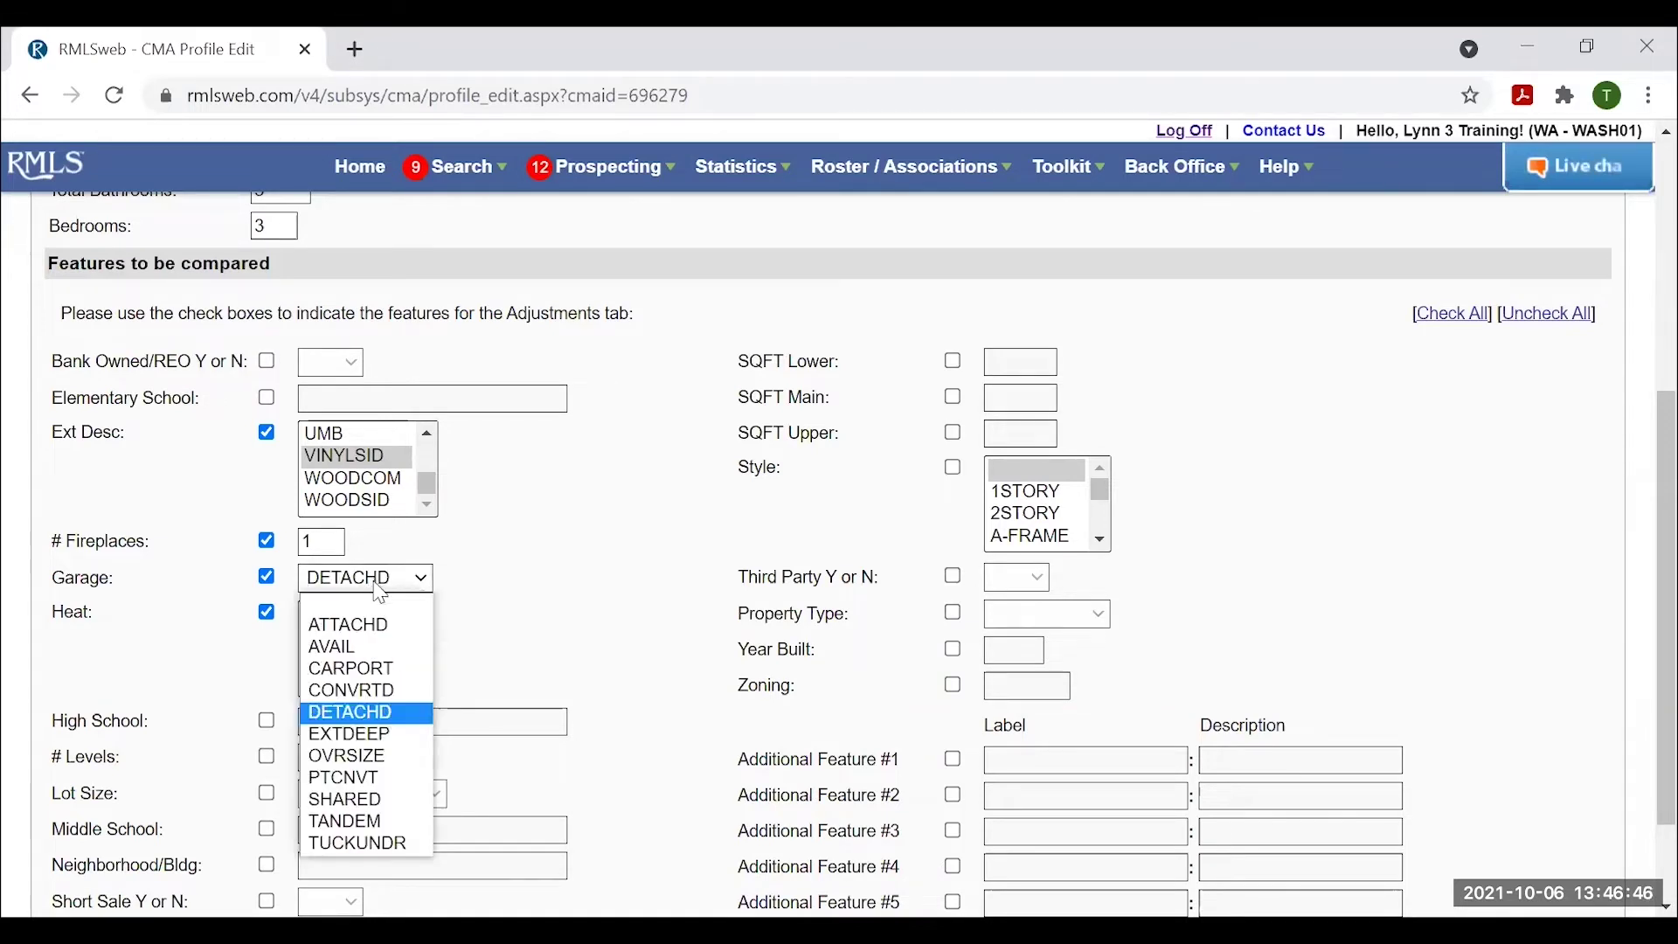
left_click(367, 756)
left_click(412, 579)
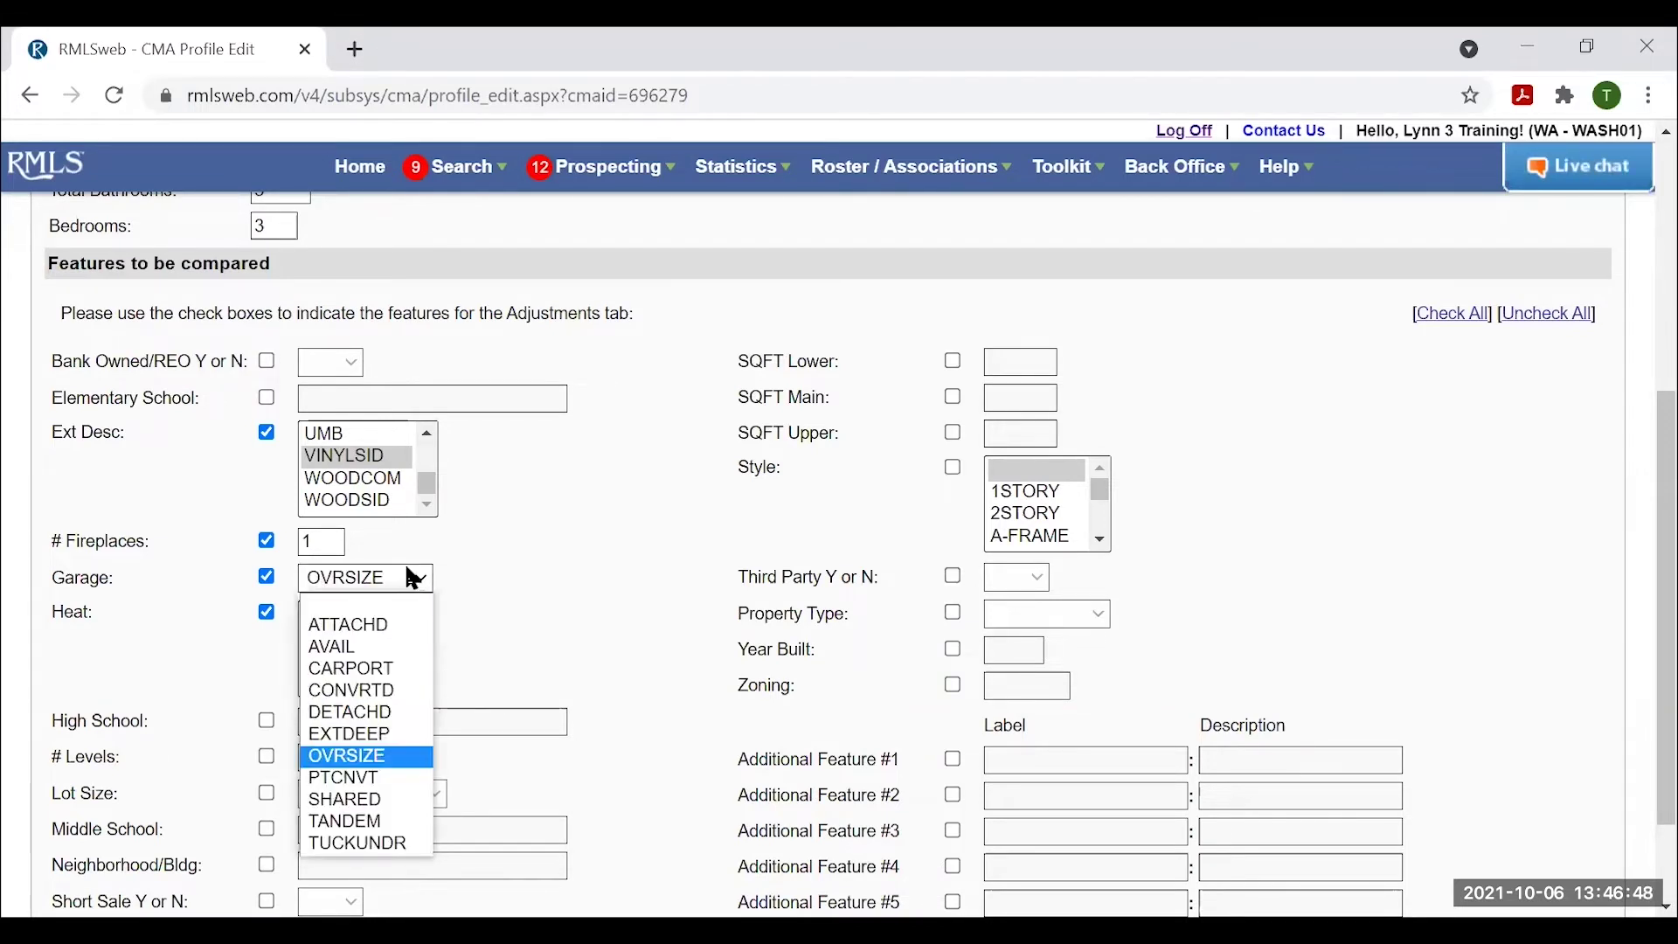
left_click(389, 626)
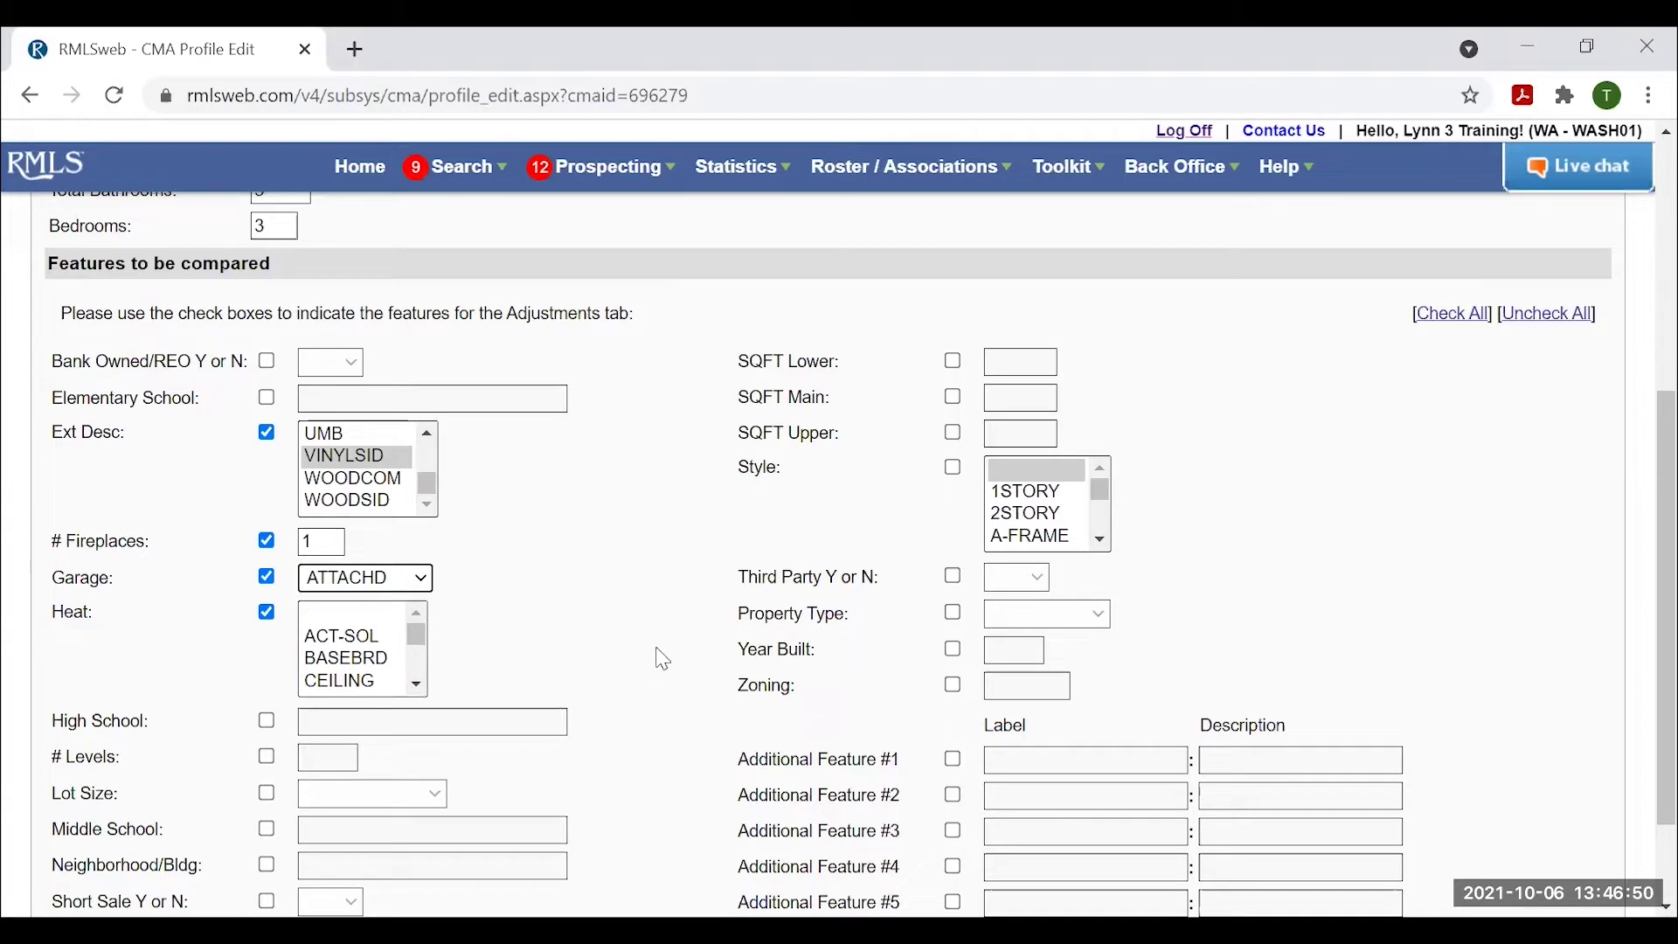
scroll(638, 699, "down", 1)
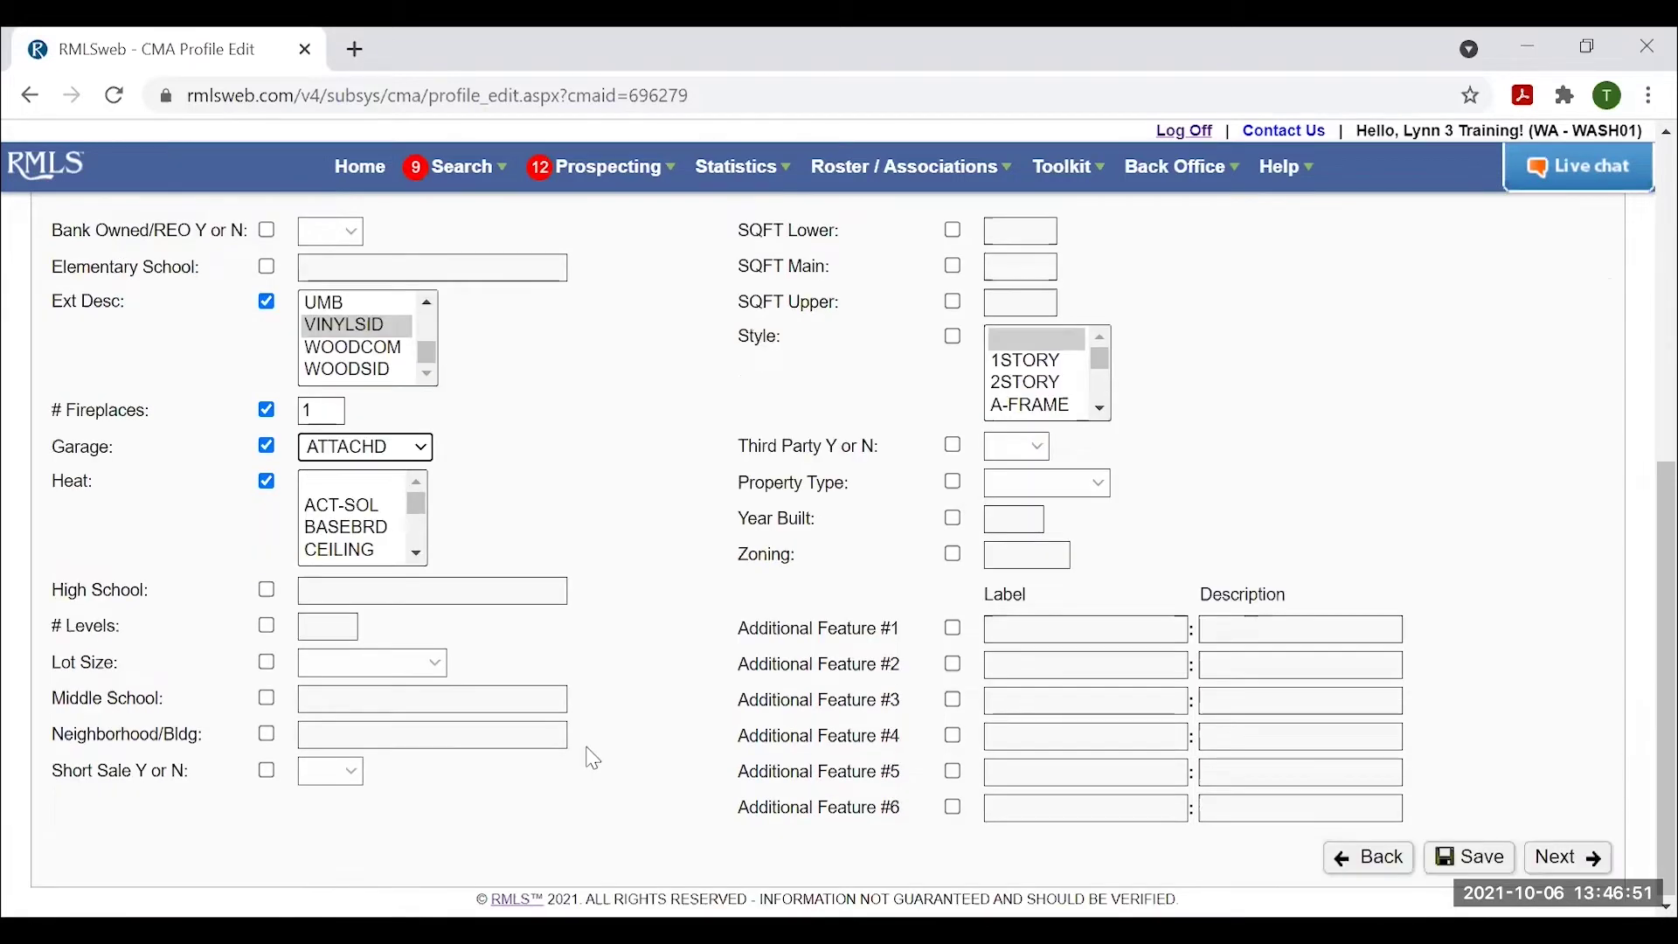
Include Lot Size in the comparison, set to 5K-6,999SF.
left_click(268, 664)
left_click(415, 666)
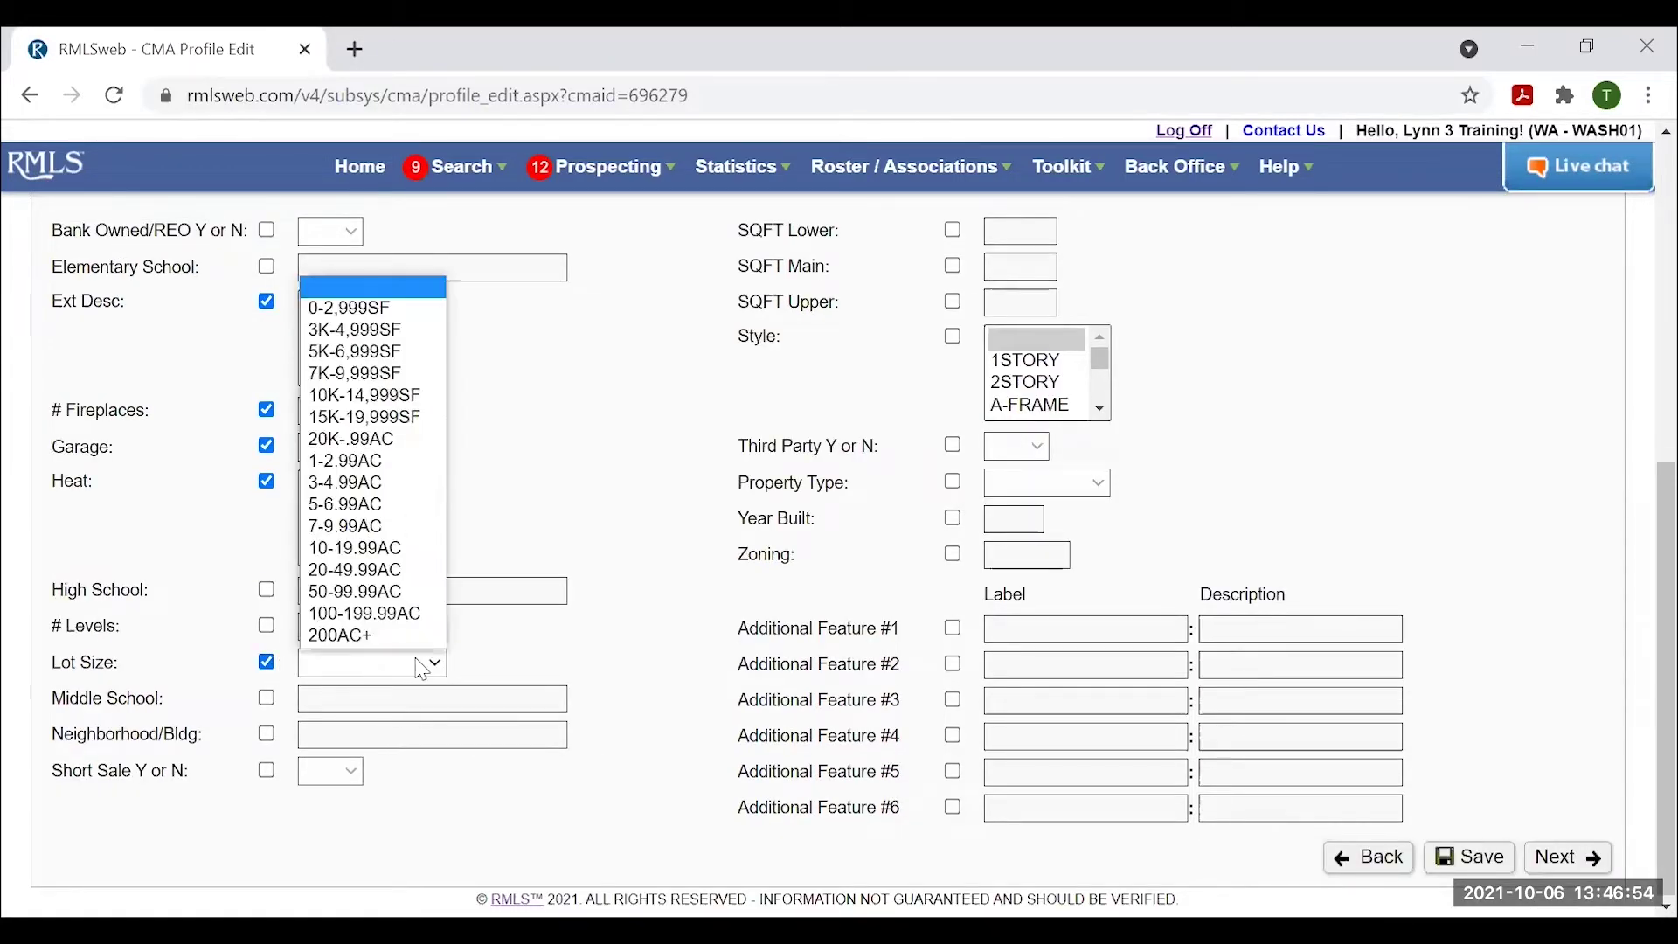
left_click(364, 353)
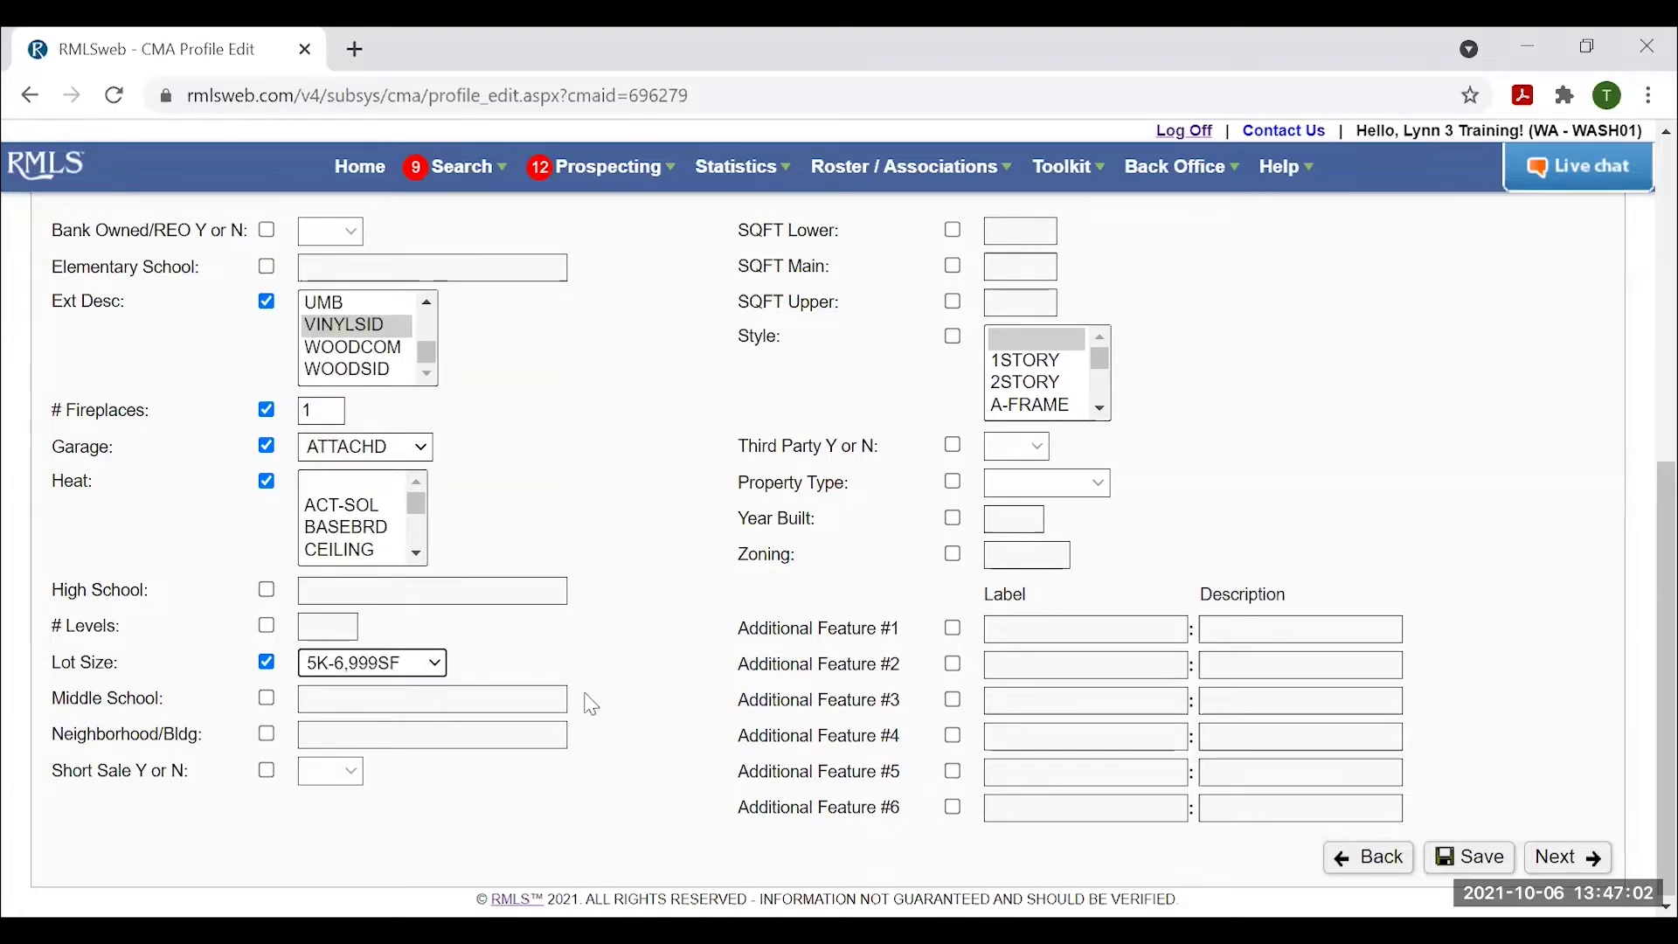
scroll(669, 717, "up", 3)
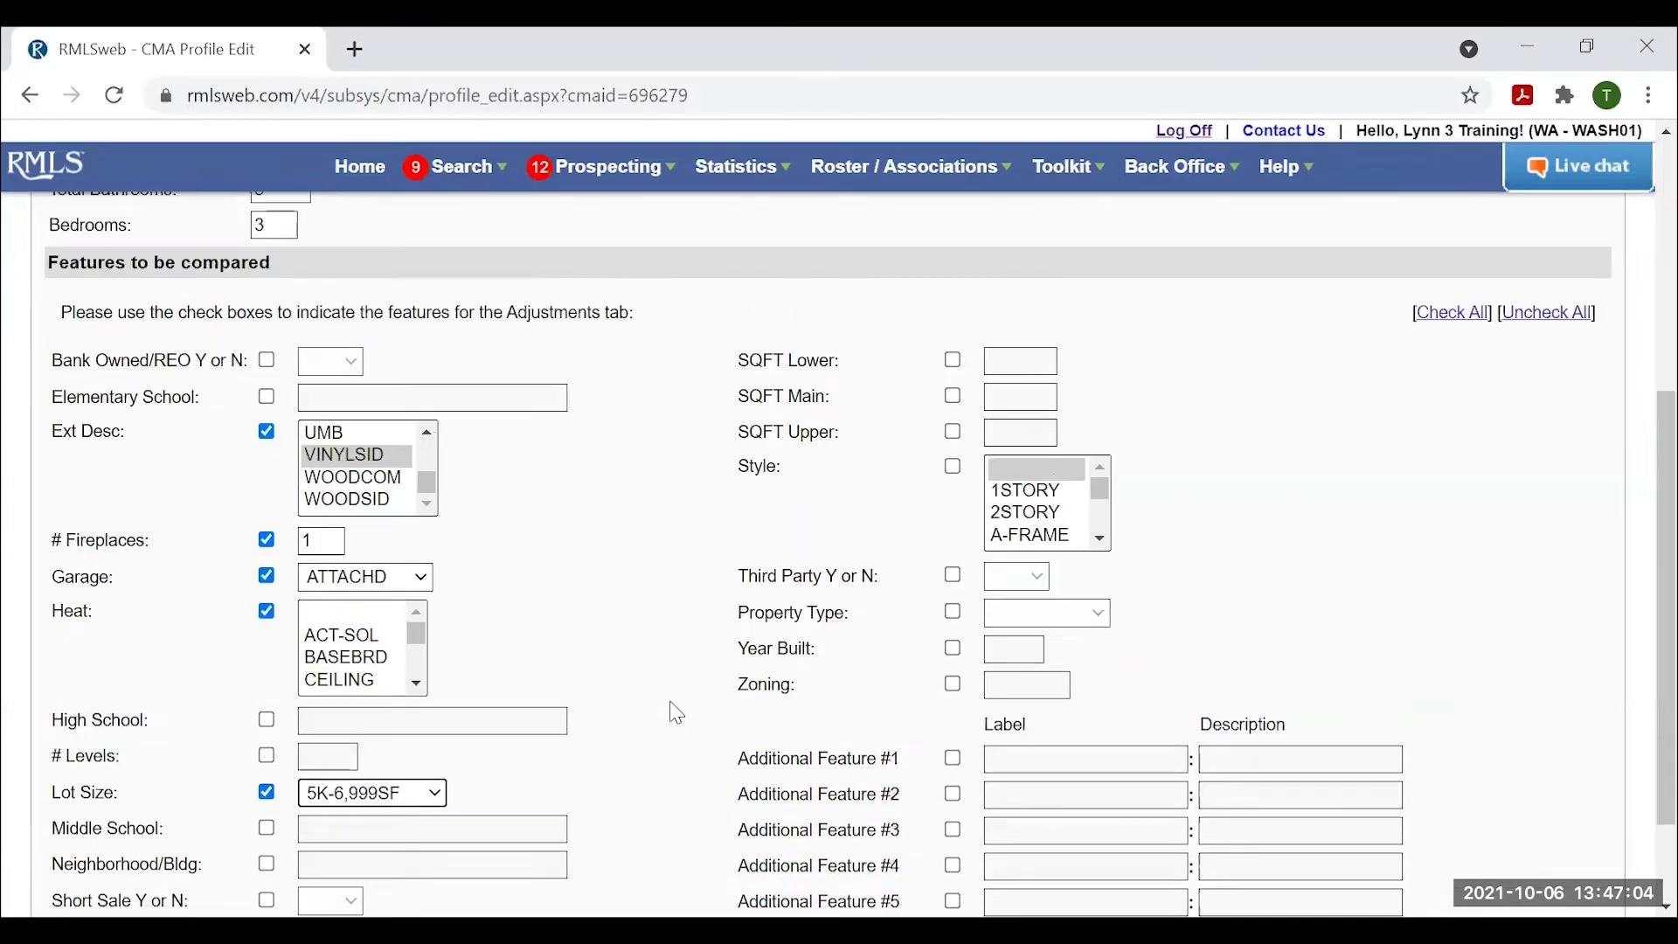
scroll(661, 604, "up", 3)
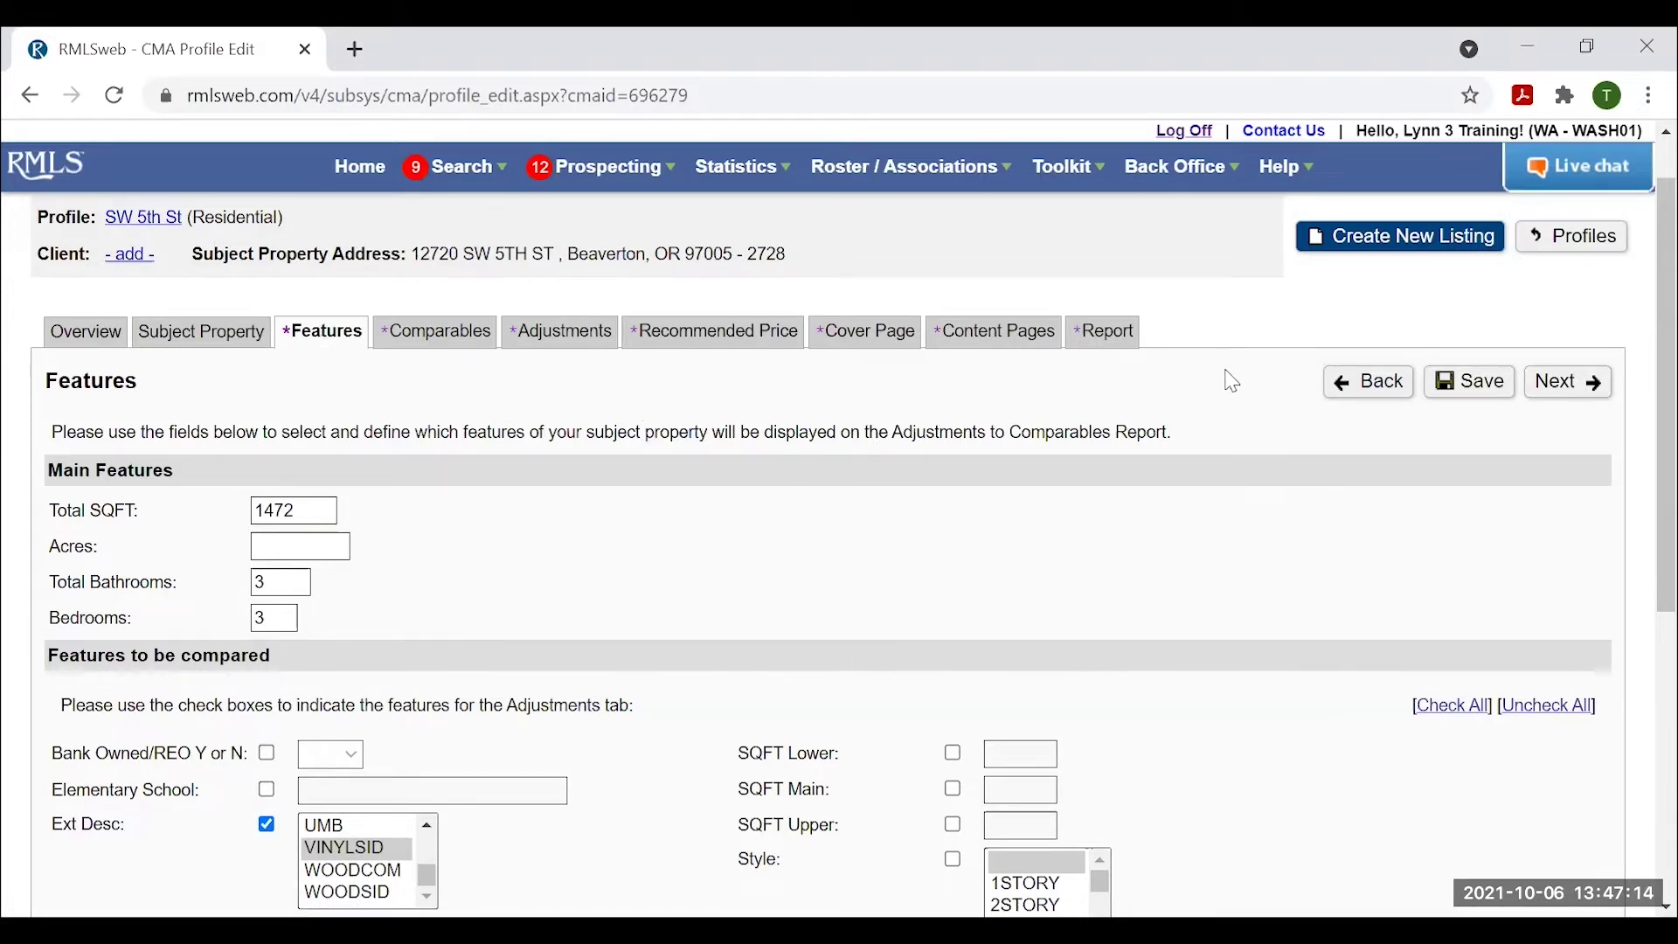
scroll(1020, 671, "down", 3)
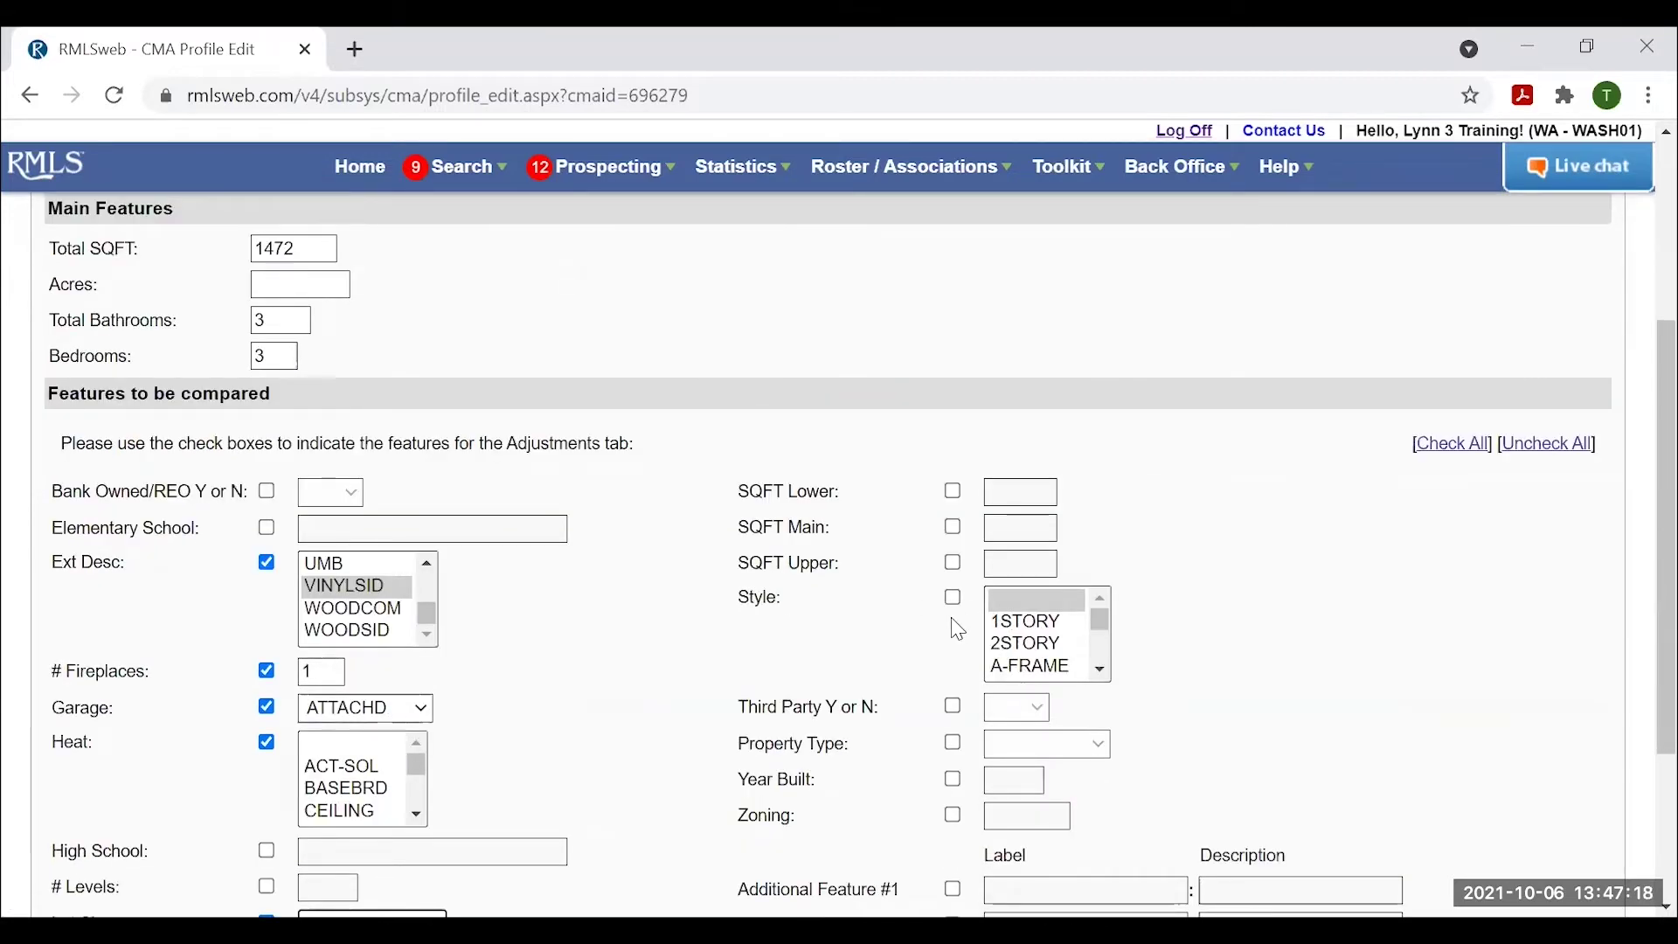
Include Property Type in the comparison, set to DETACHD.
scroll(957, 624, "down", 2)
left_click(954, 612)
left_click(1033, 612)
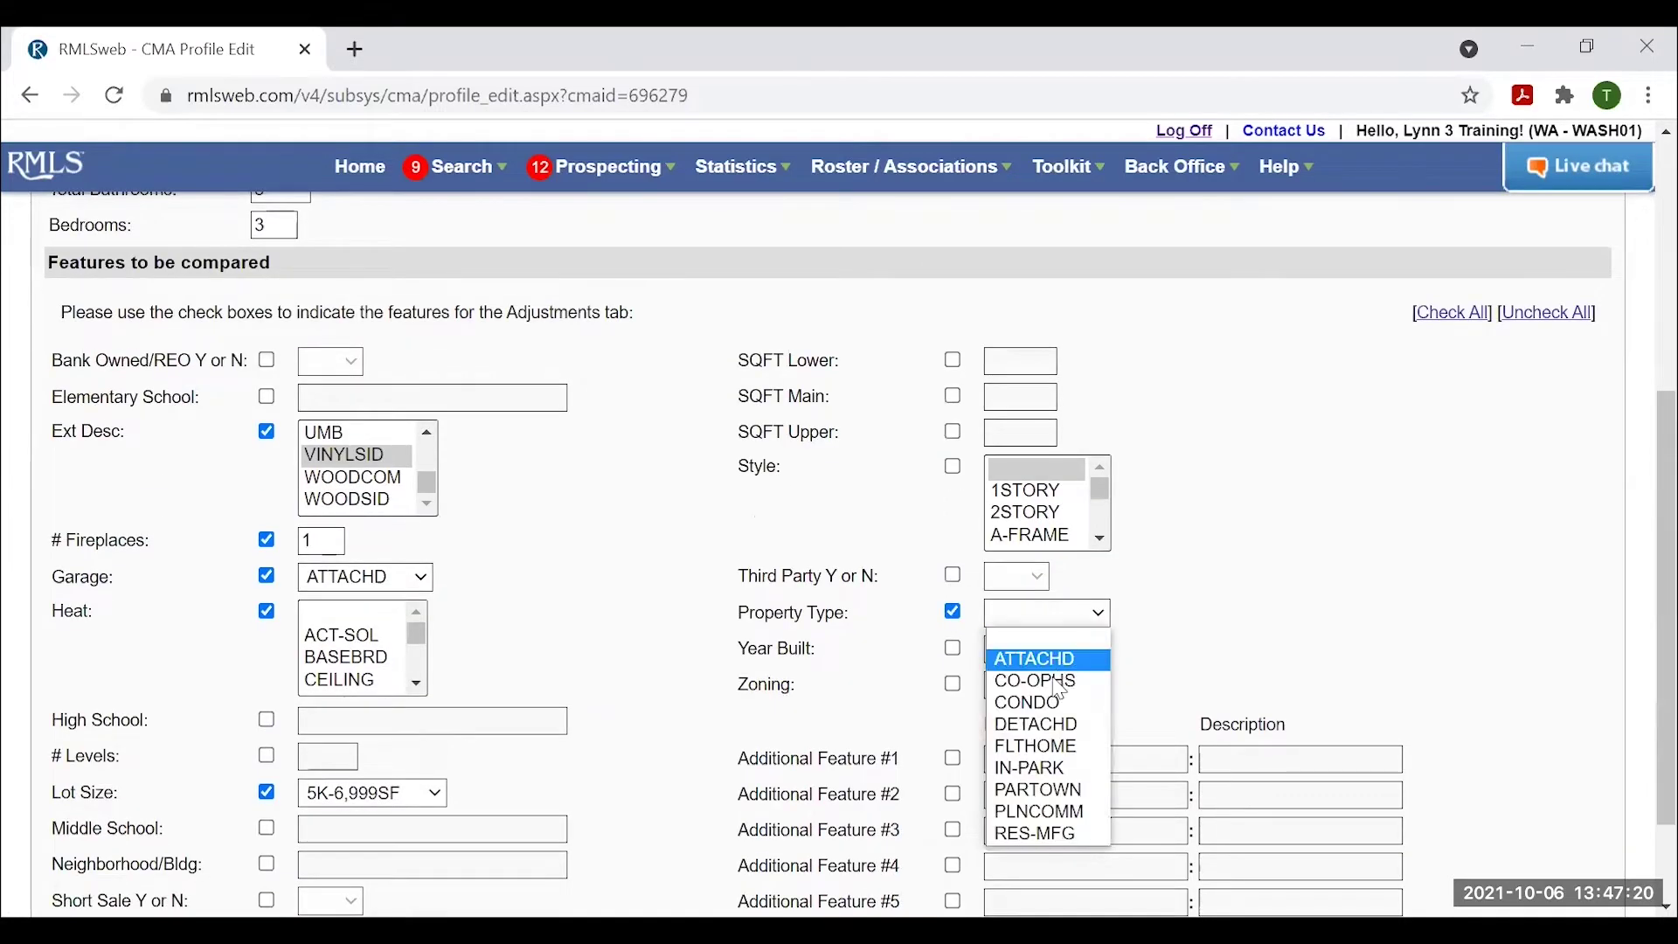
left_click(1058, 726)
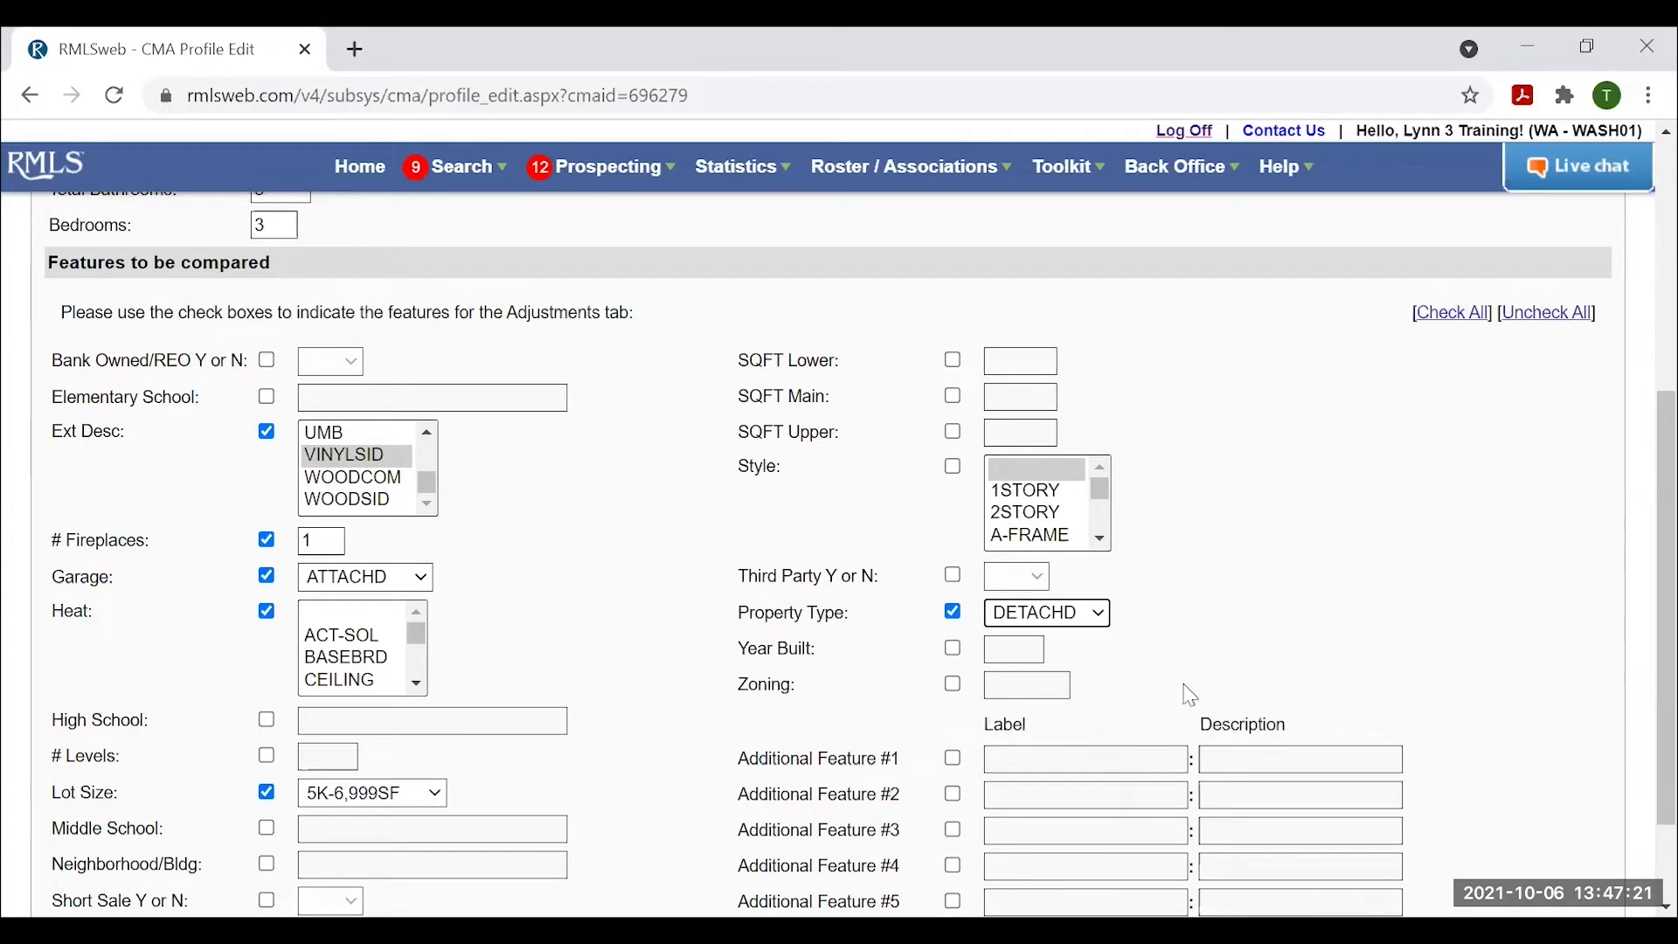
Include Year Built in the comparison with the year 1959.
left_click(954, 649)
left_click(1001, 651)
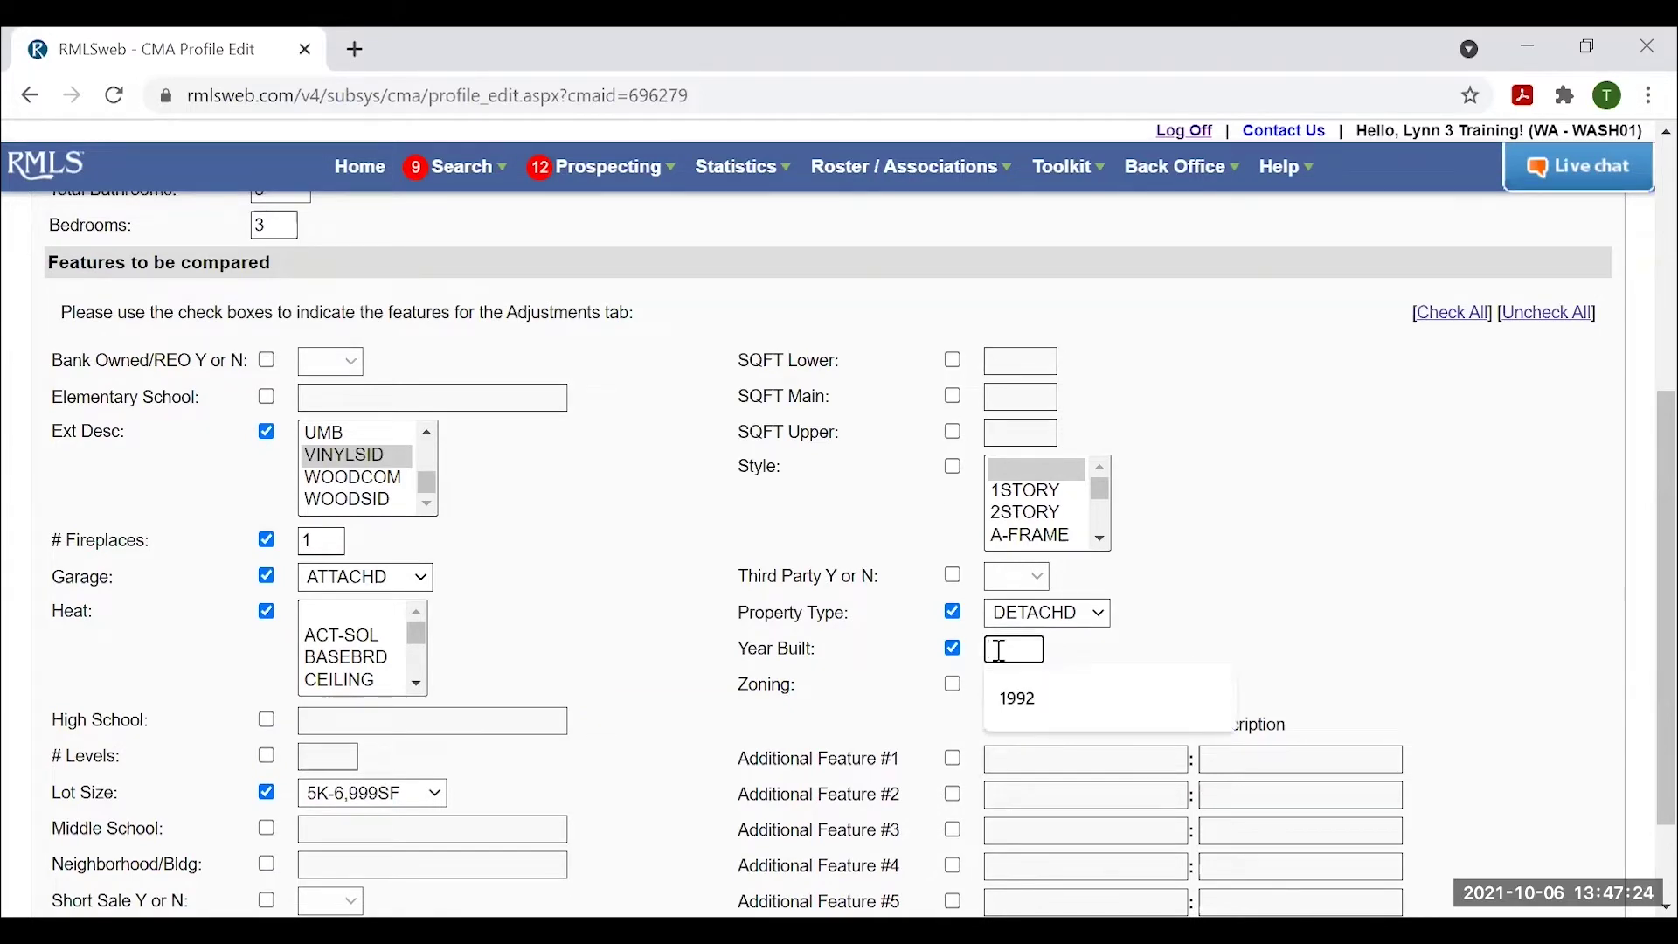
type("1959")
scroll(1157, 663, "down", 1)
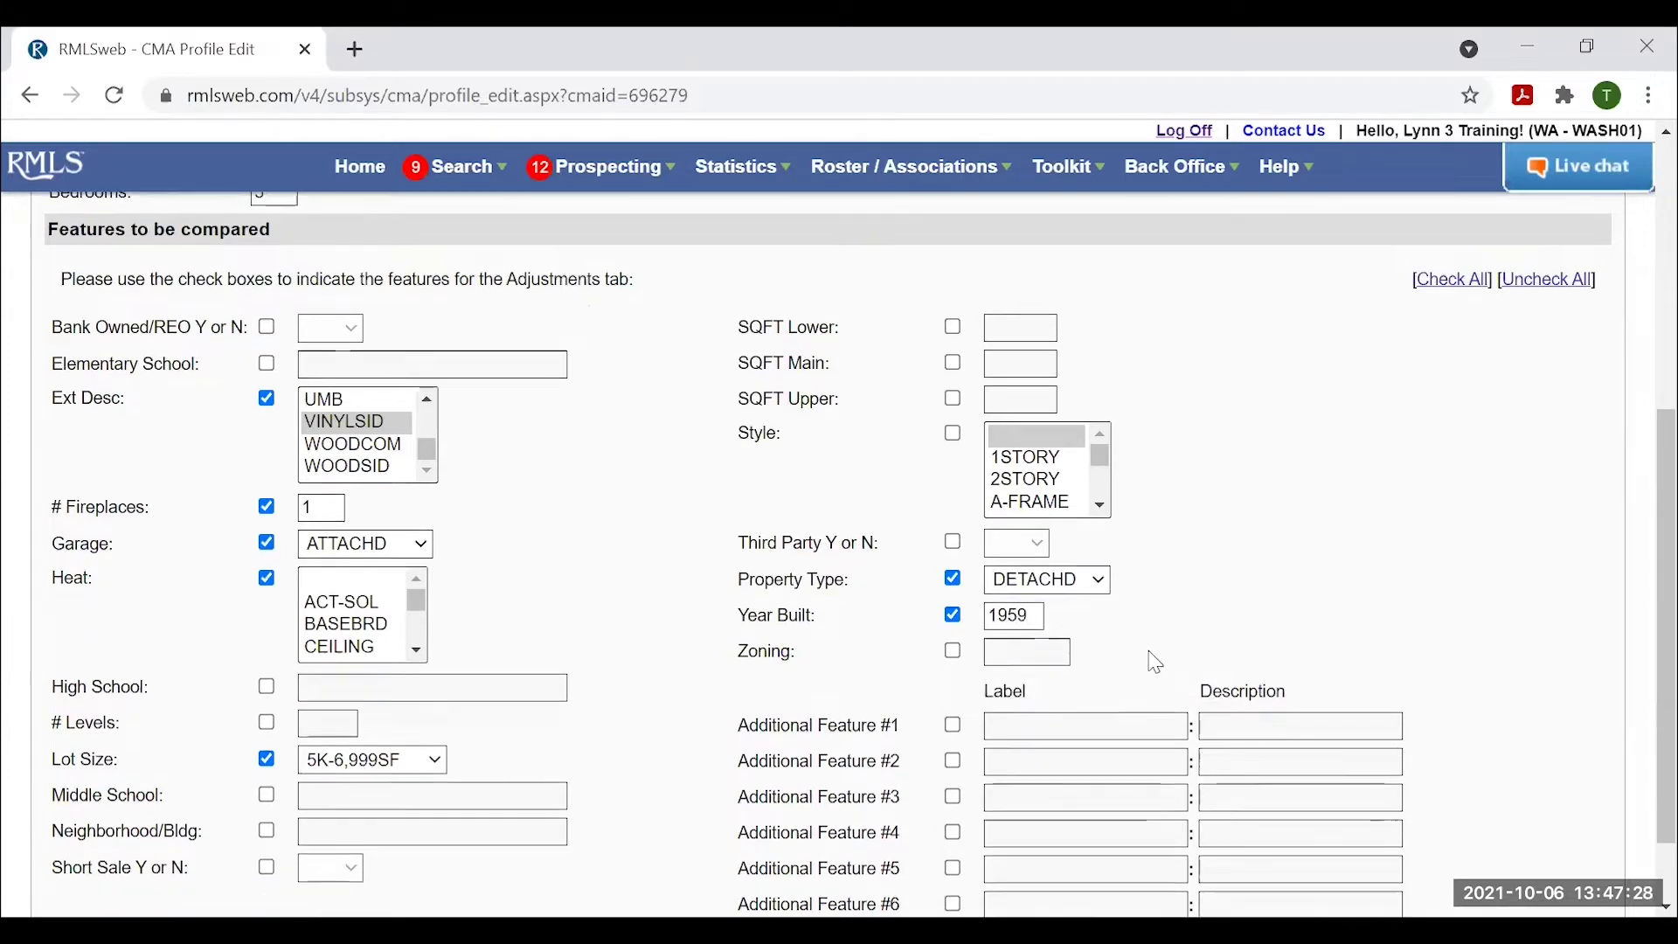
scroll(1156, 662, "down", 1)
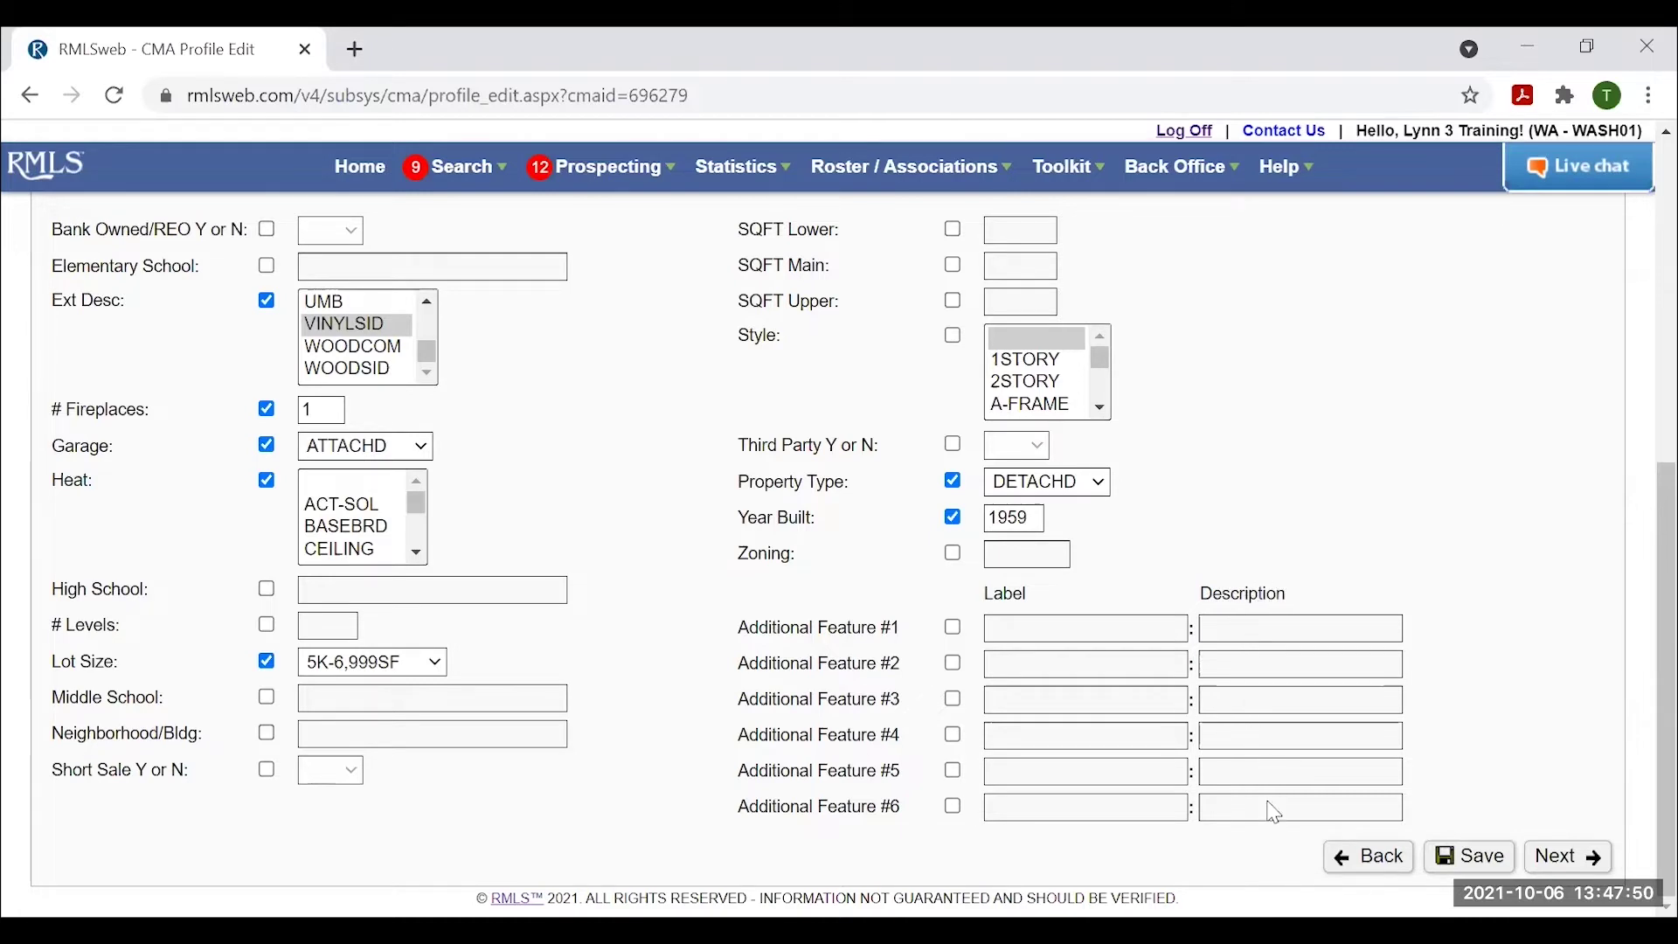
Add Additional Feature #1 labelled 'Swimming Pool' with description 'In ground w/ slide'.
left_click(957, 631)
left_click(1041, 629)
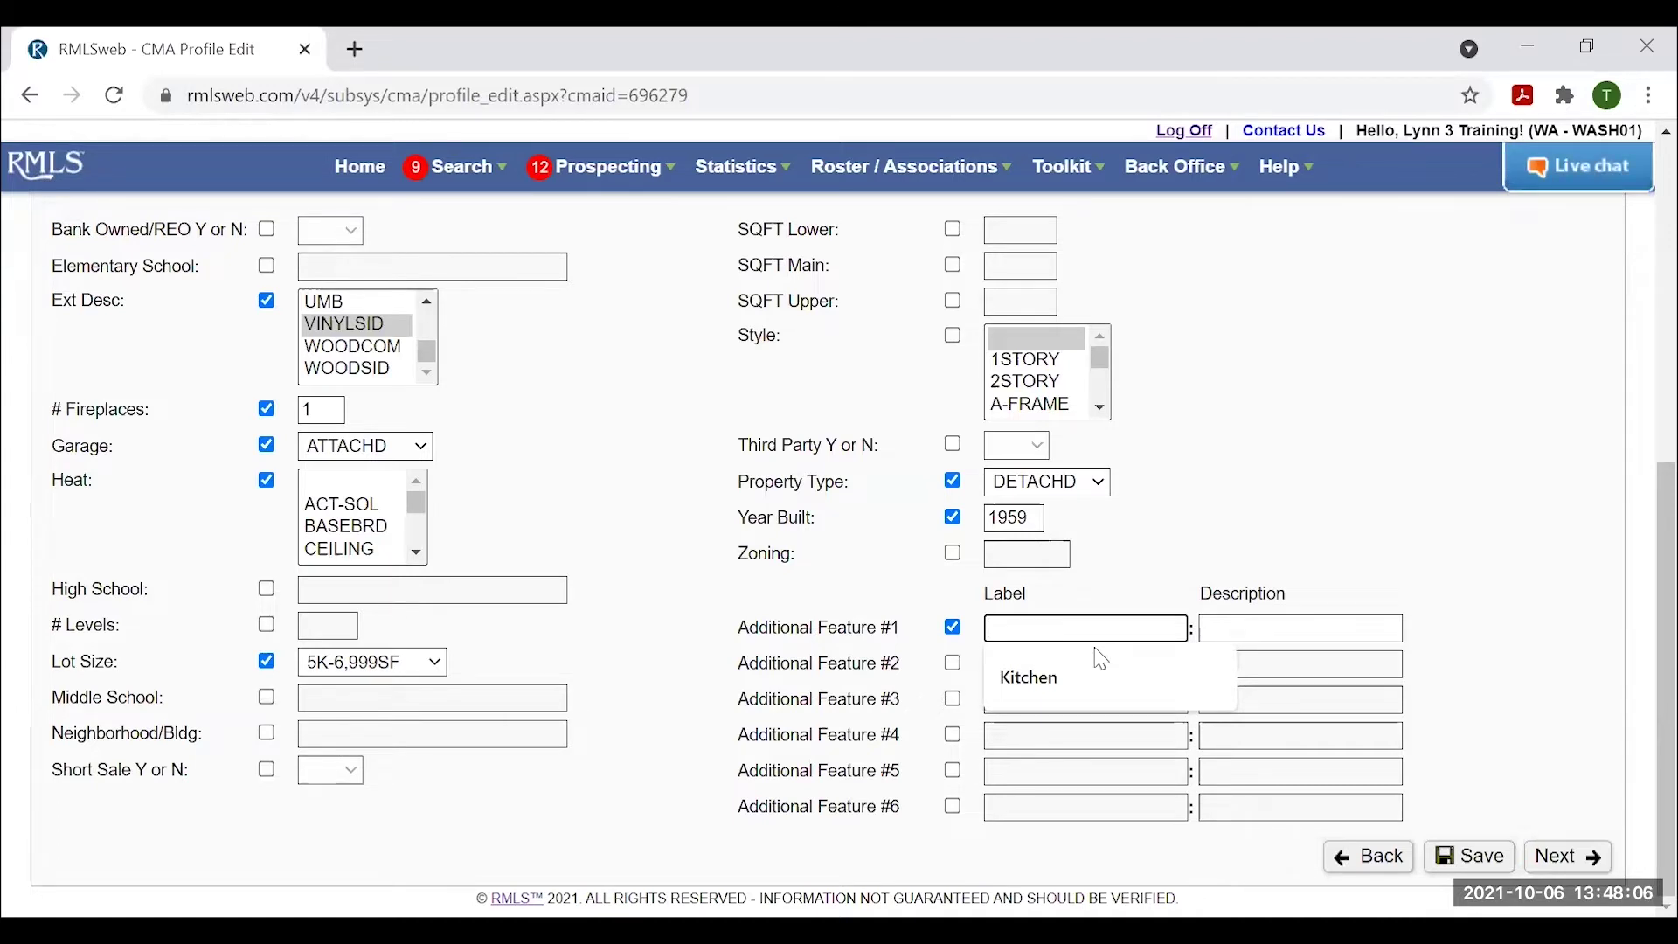
type("Simm")
key("BackSpace")
key("BackSpace")
key("BackSpace")
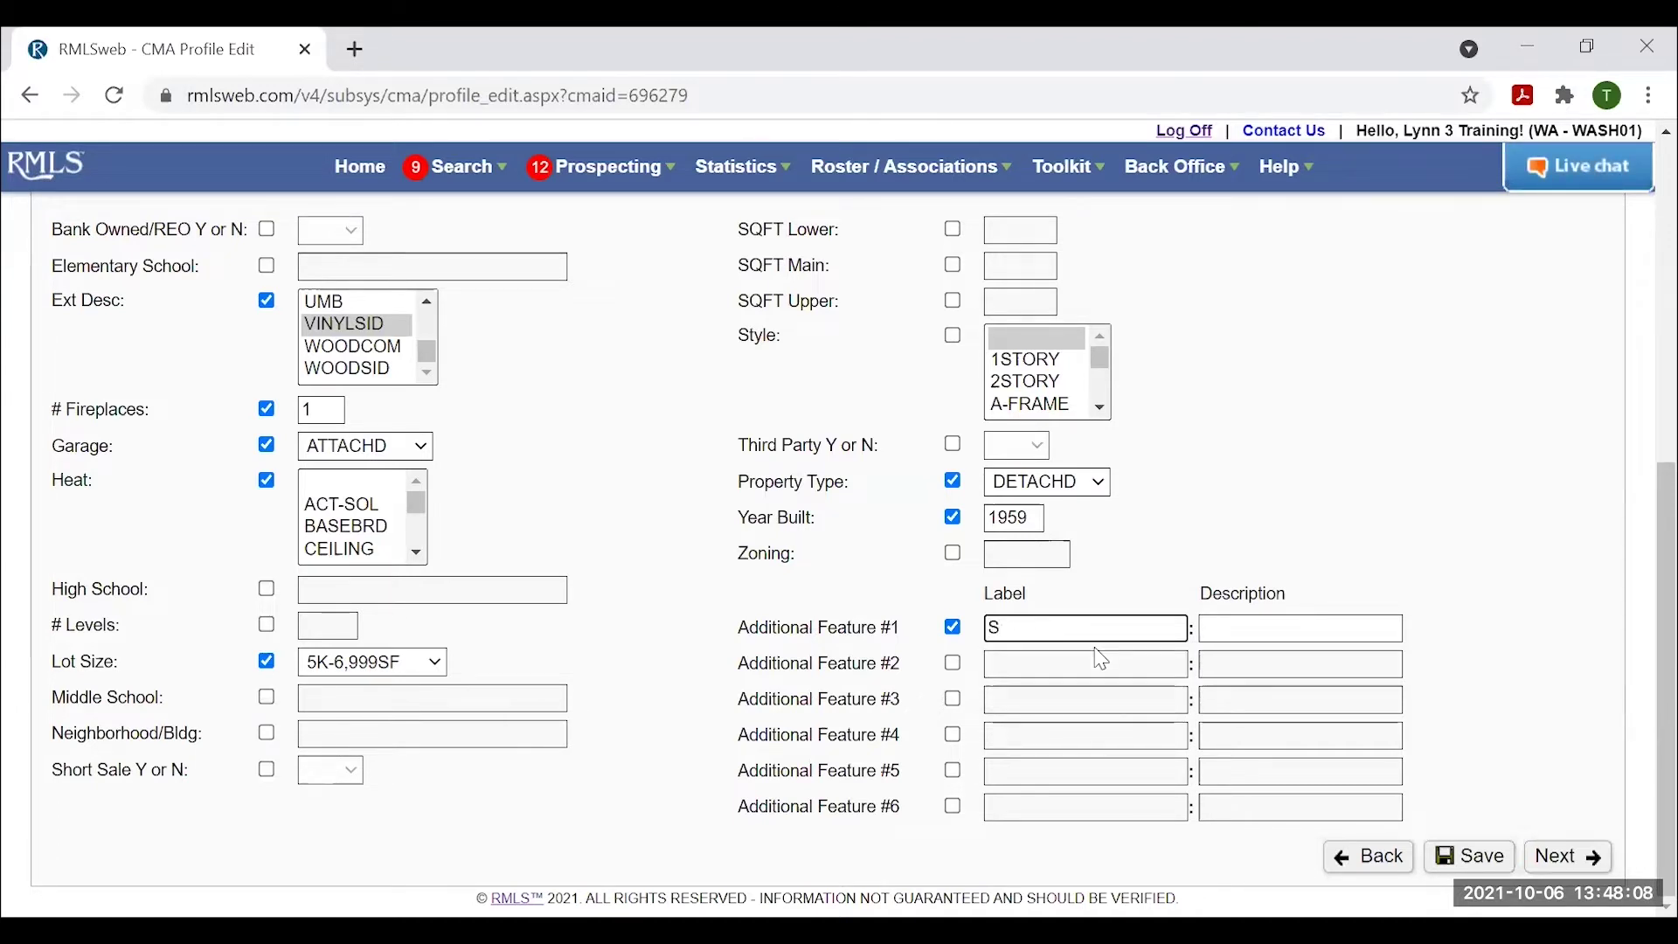
type("wimming Pool")
key("Tab")
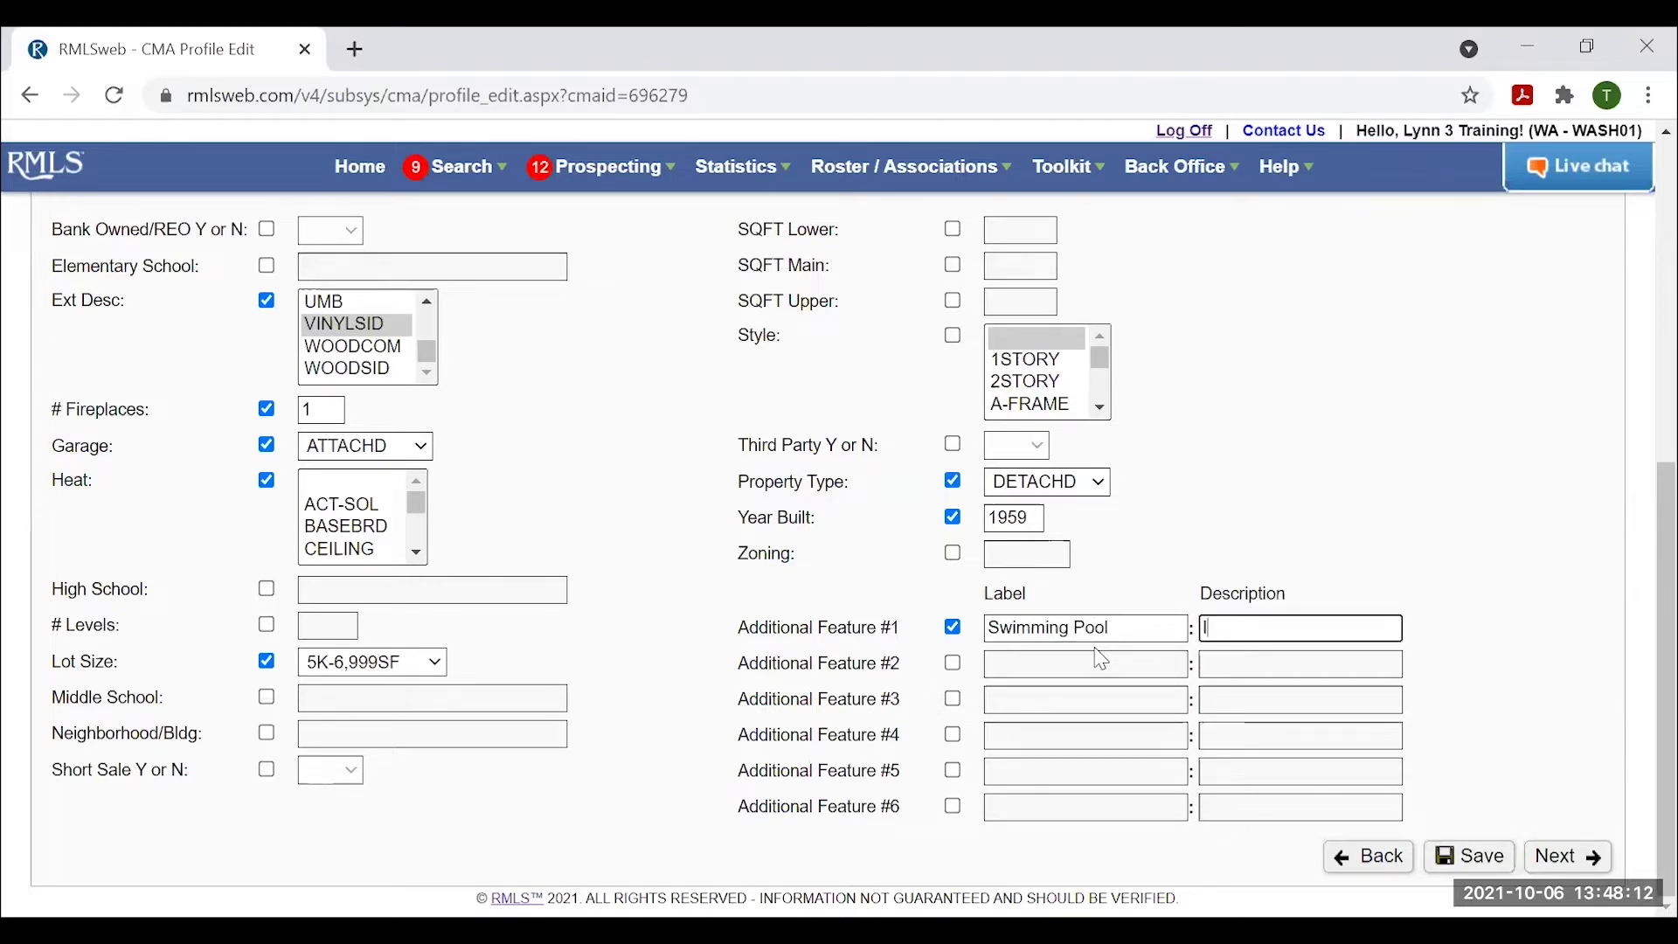
type("In ground w/ slide")
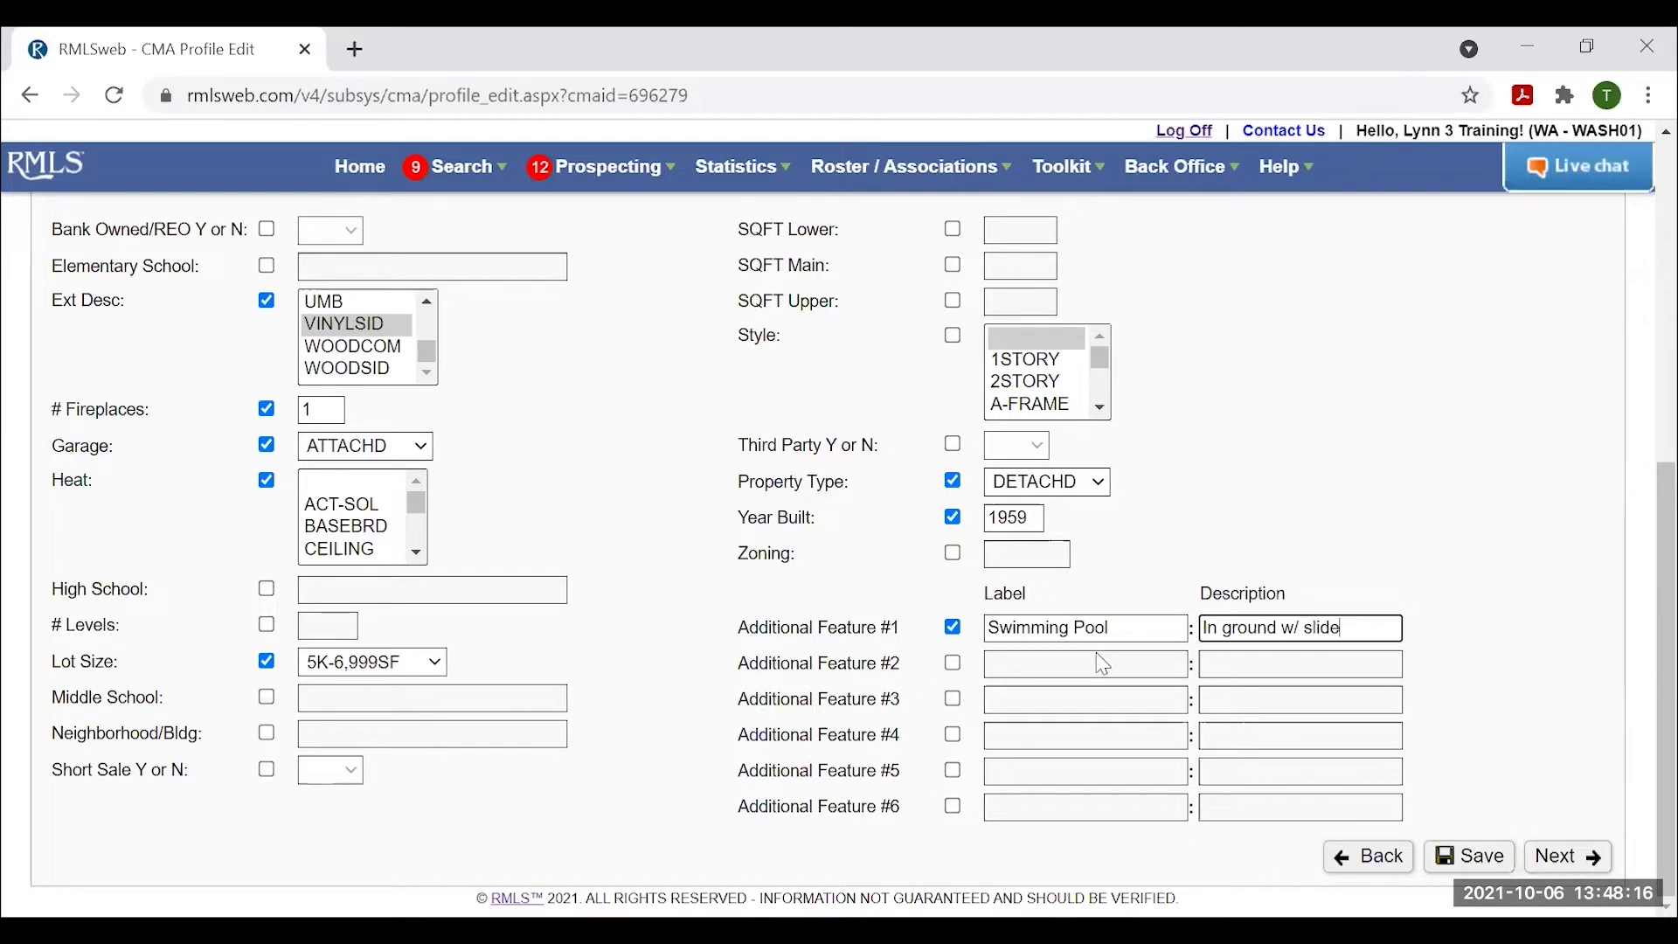
Add Additional Feature #2 labelled 'Shop' with description 'Oversized, huge'.
left_click(954, 663)
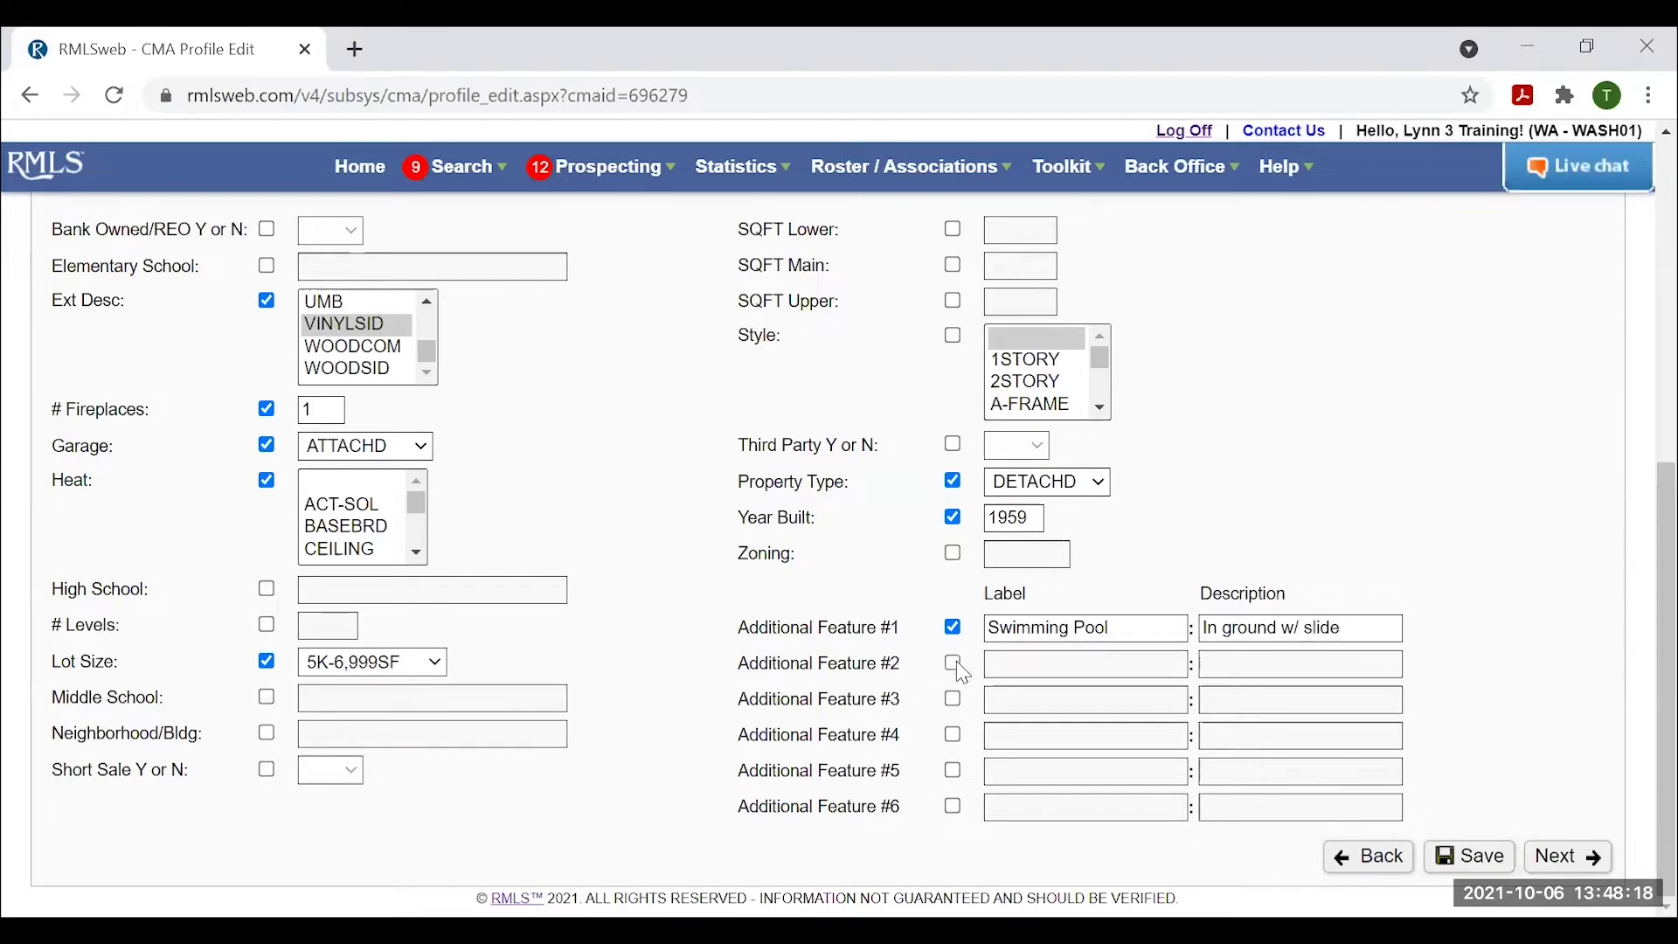
left_click(1010, 659)
type("S")
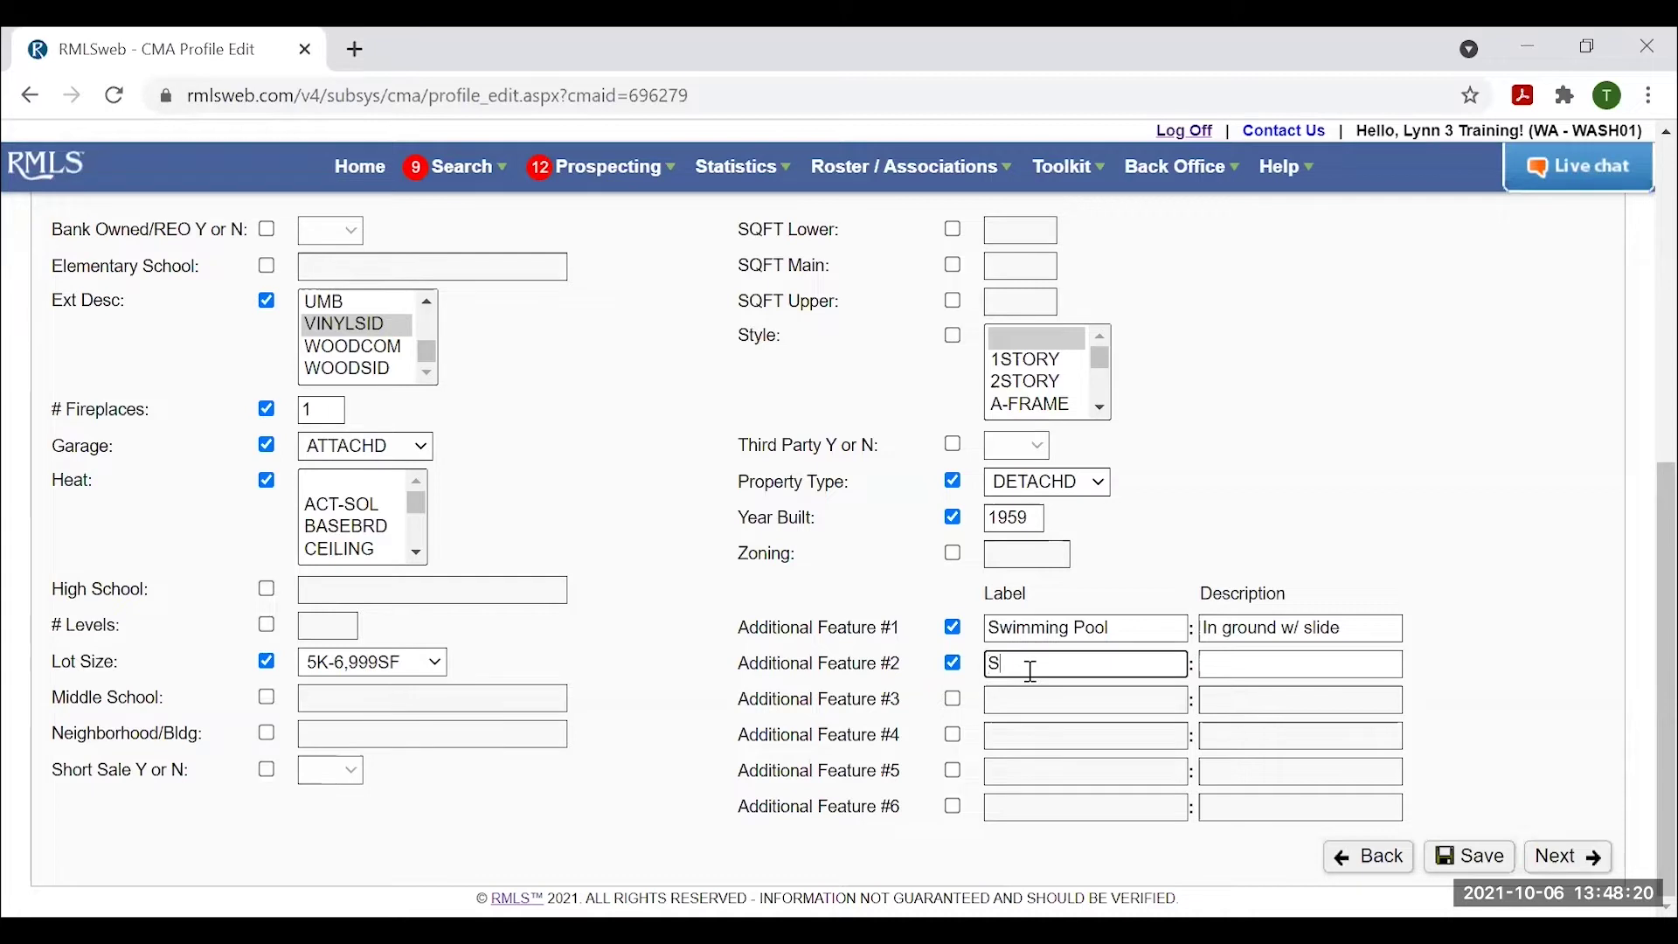
type("hop")
key("Tab")
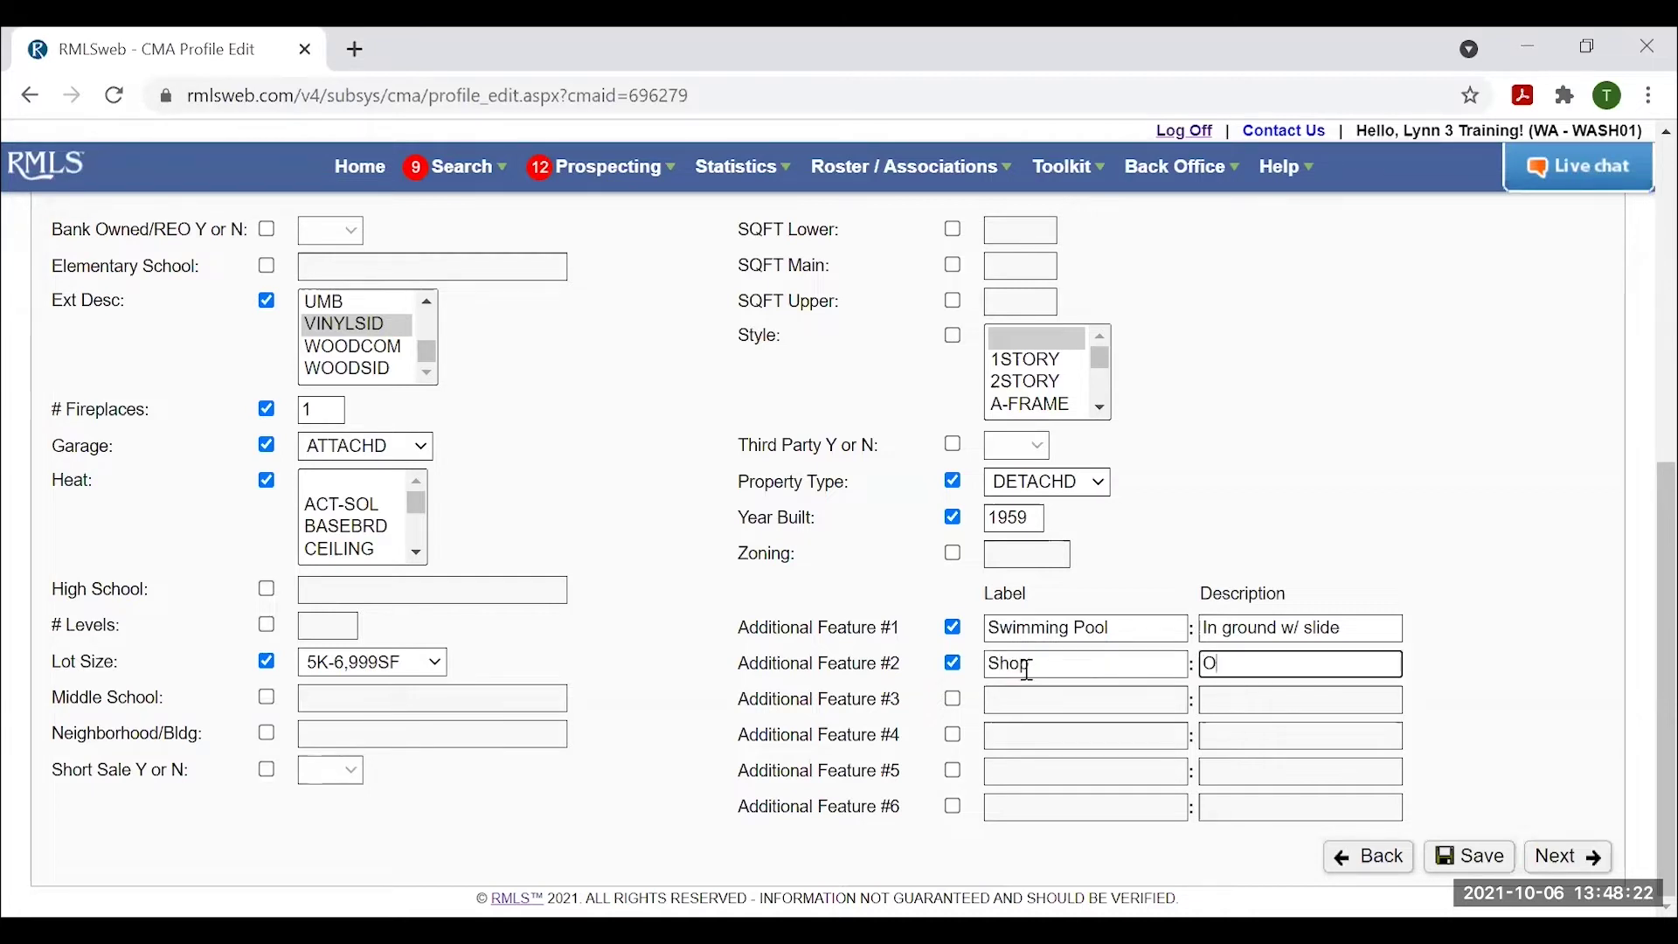
type("Oversized, huge")
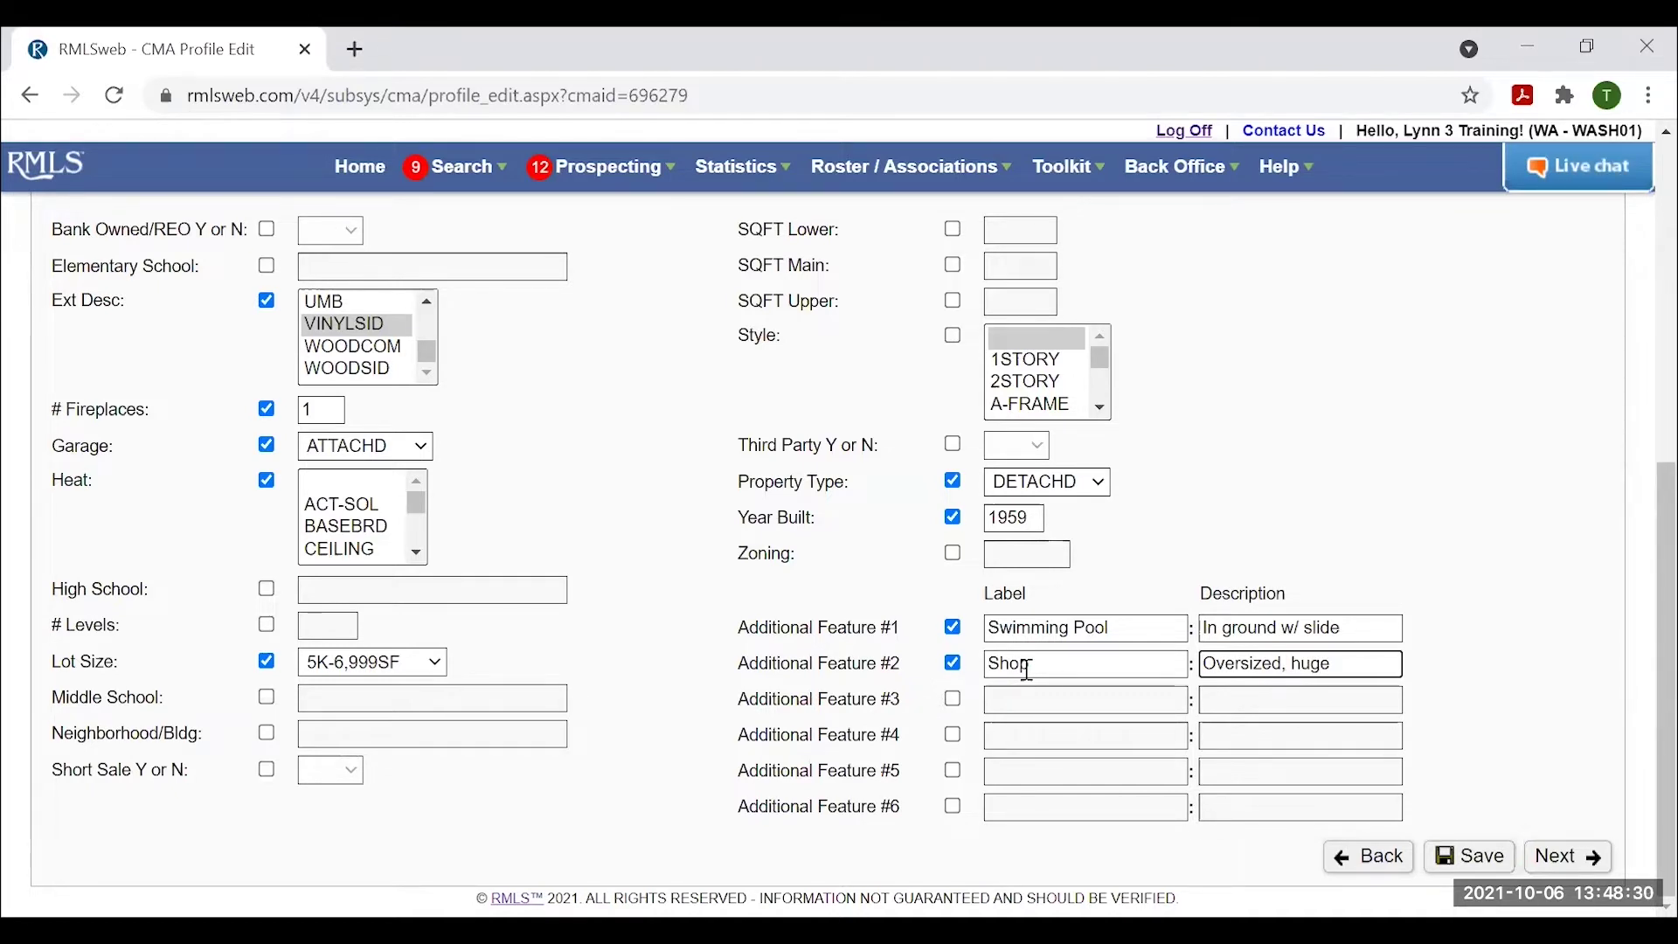
scroll(1110, 660, "up", 2)
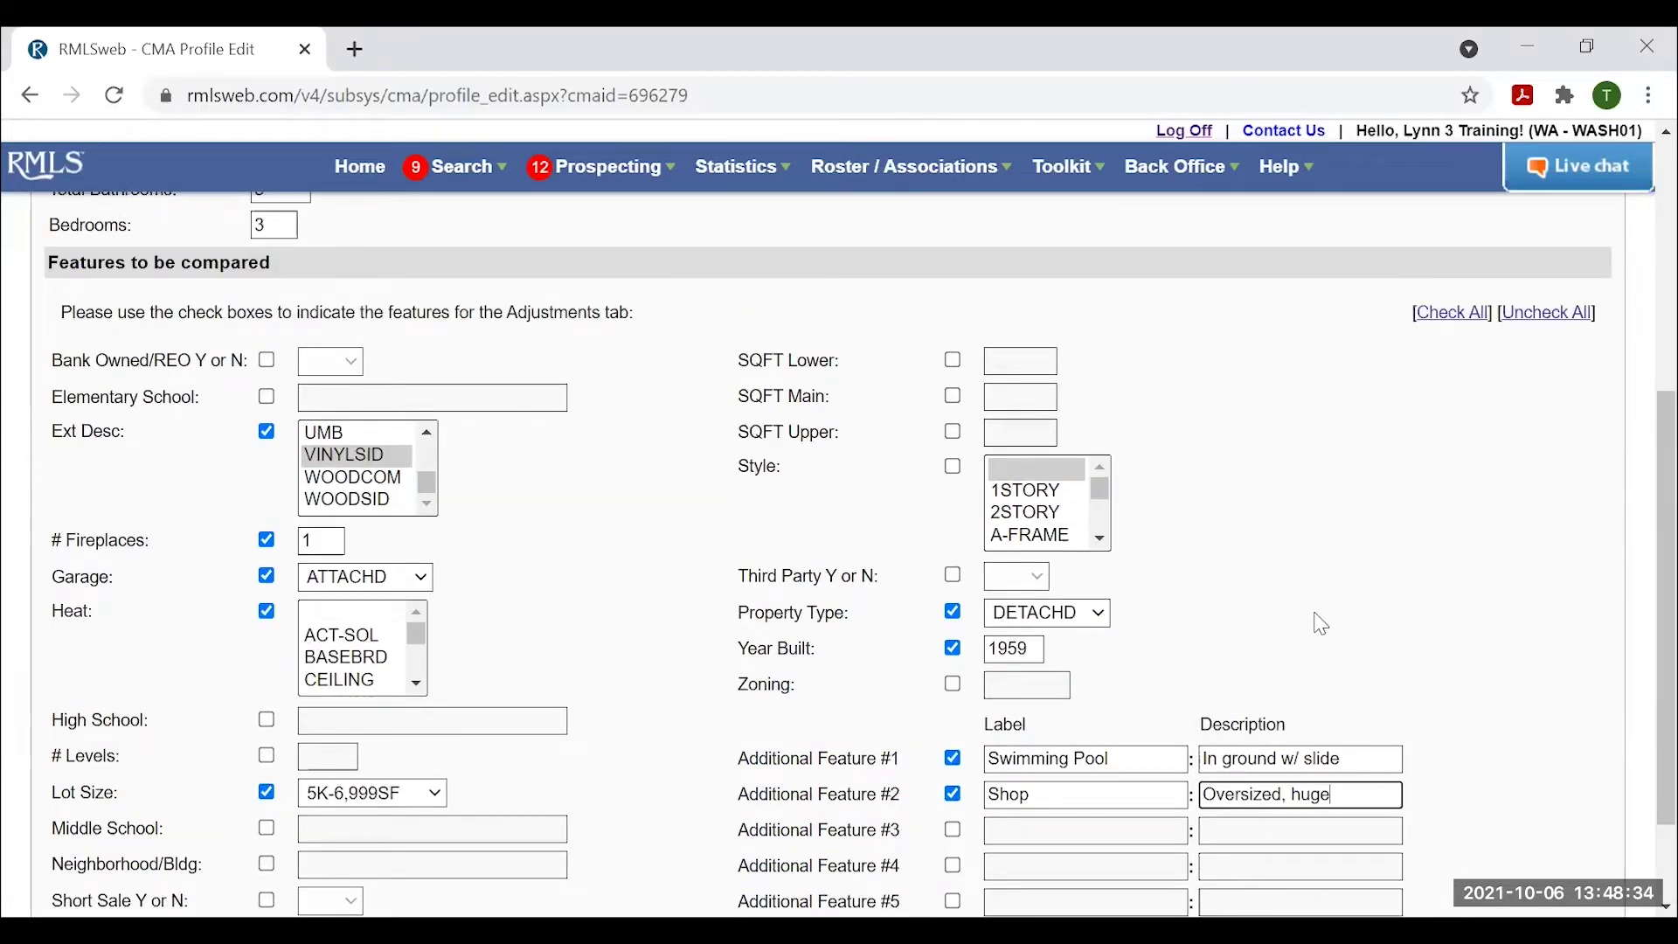
scroll(1285, 330, "up", 5)
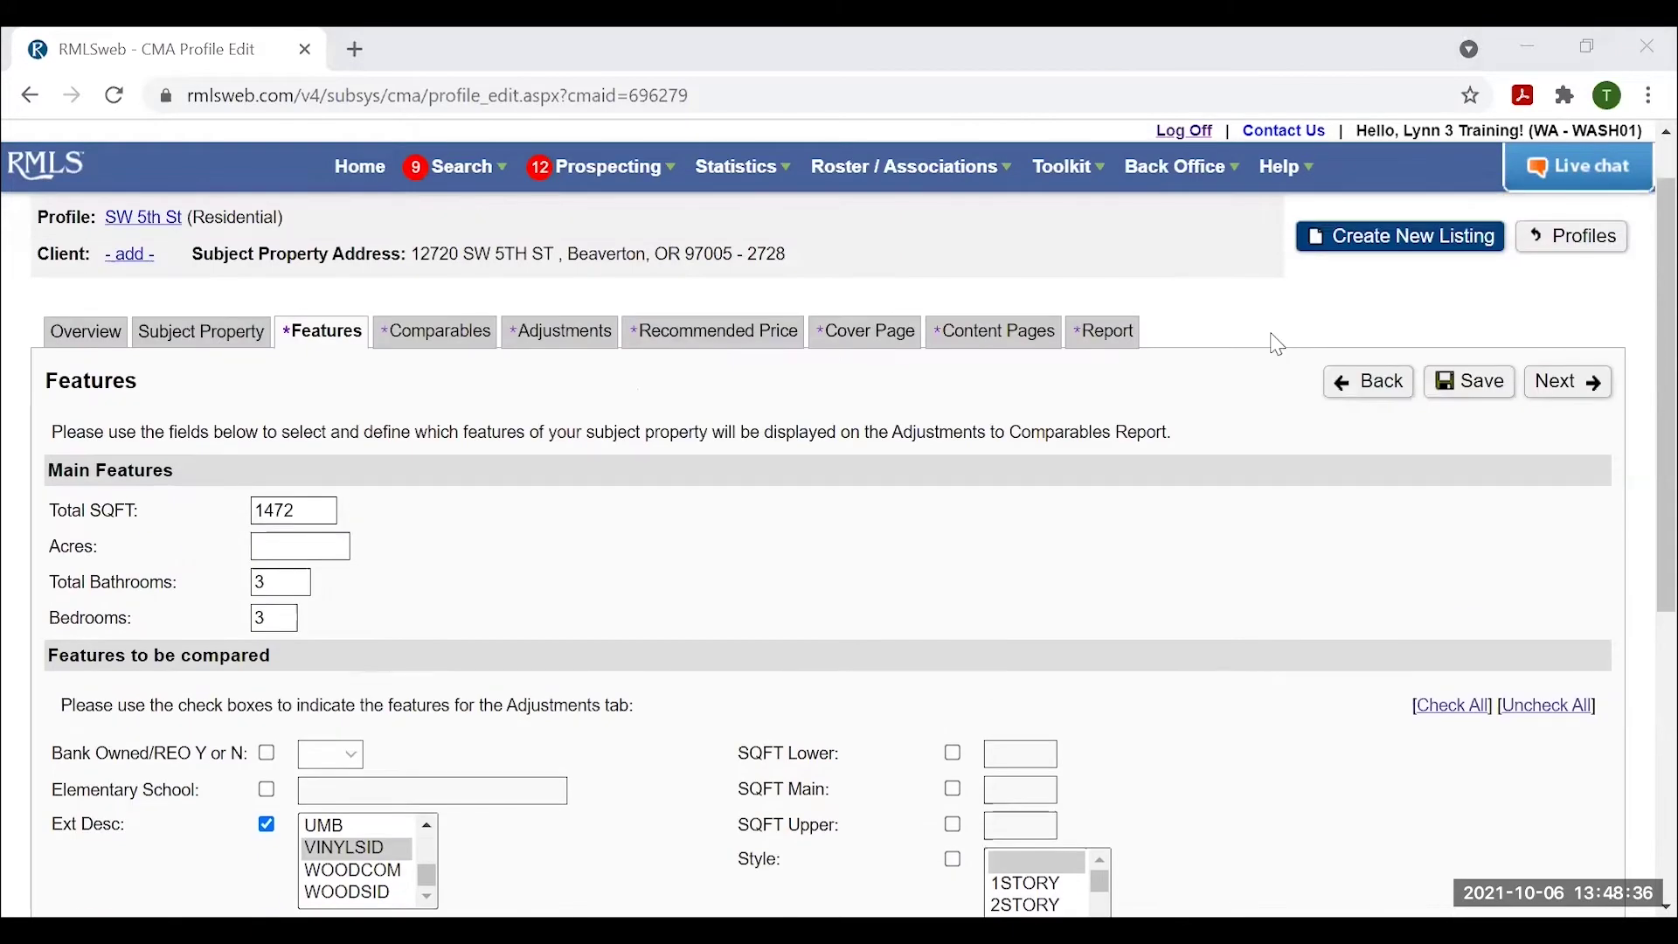
scroll(1281, 332, "down", 2)
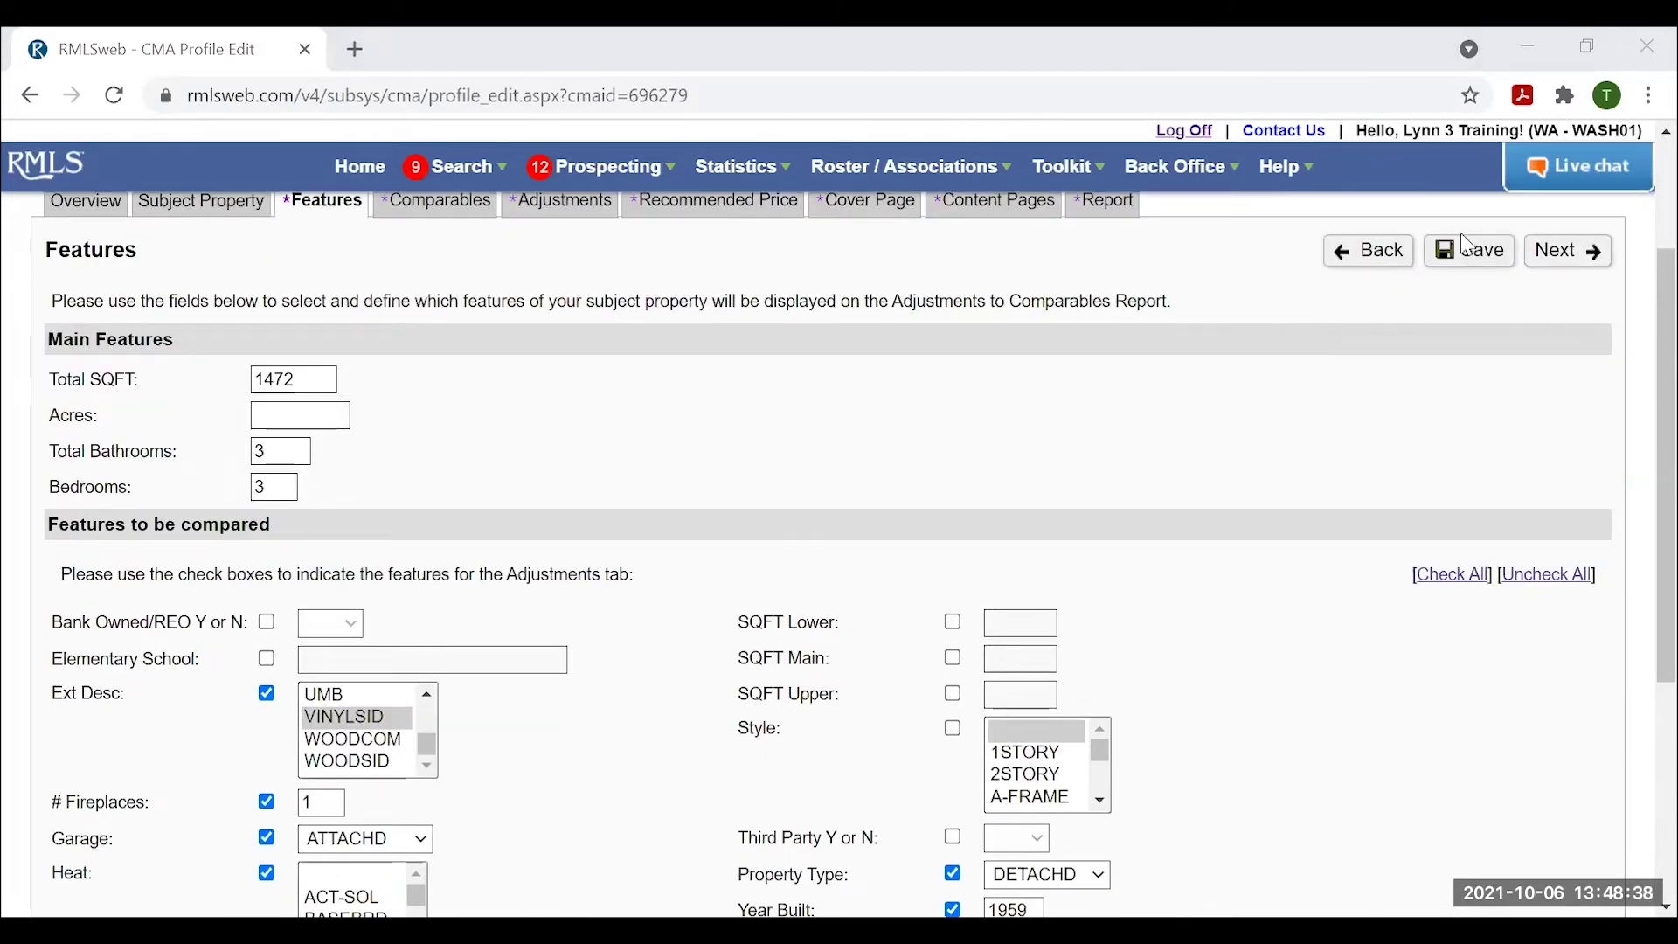
Move to the Comparables step and reveal the Add Comparable Listings options.
left_click(1572, 255)
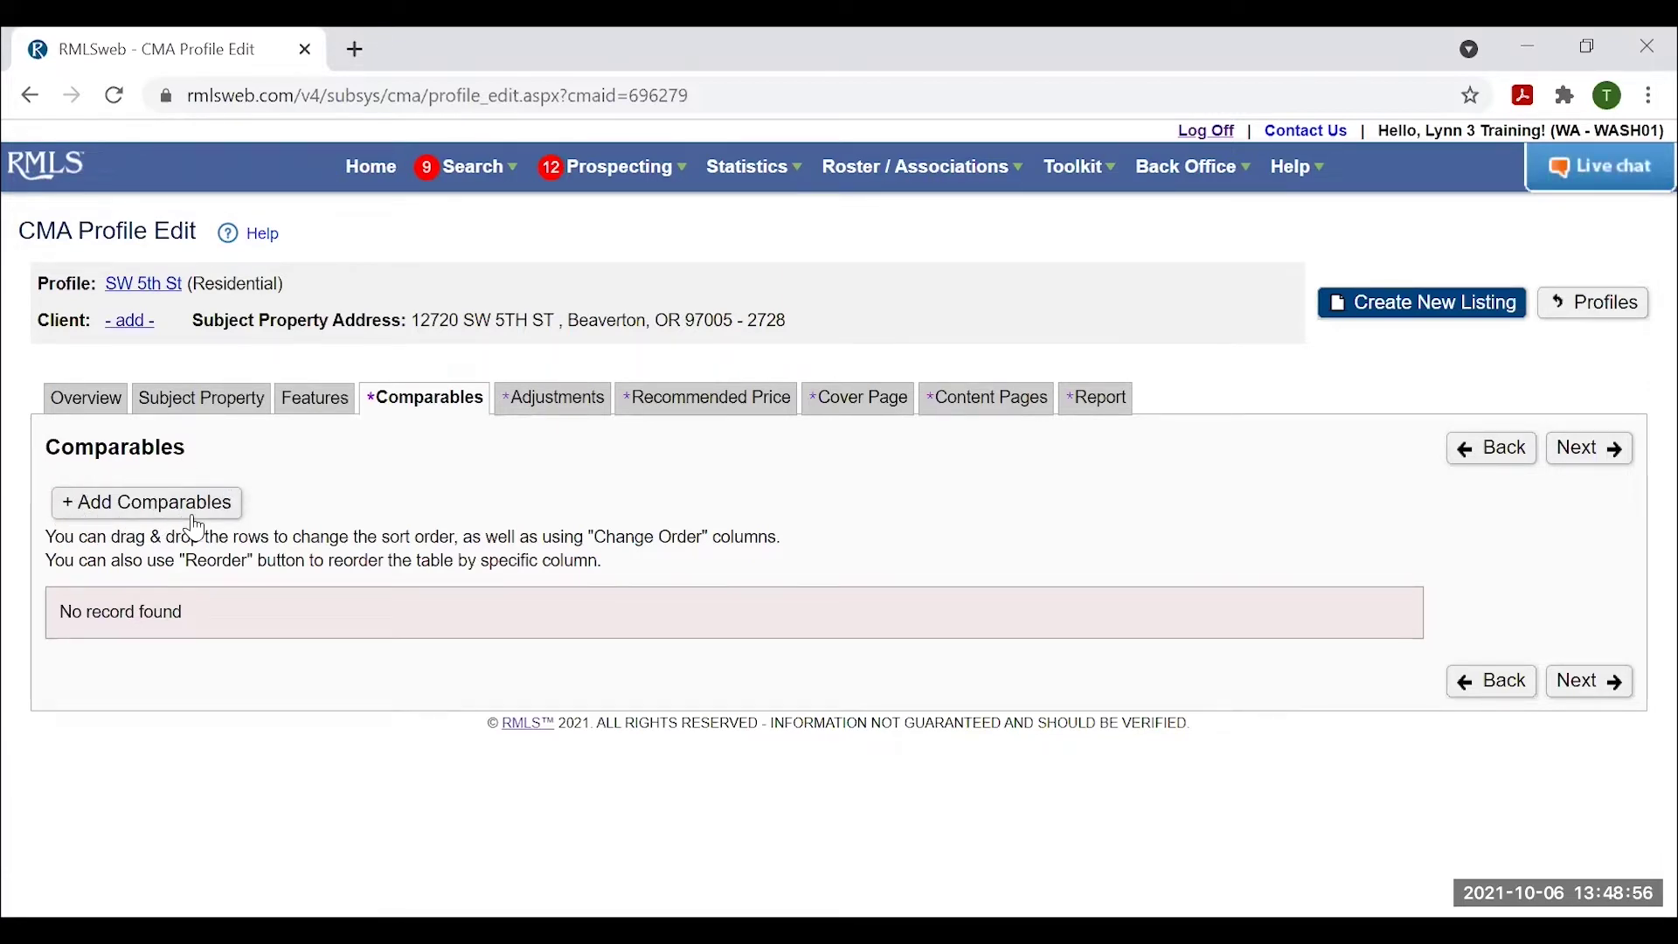
left_click(115, 511)
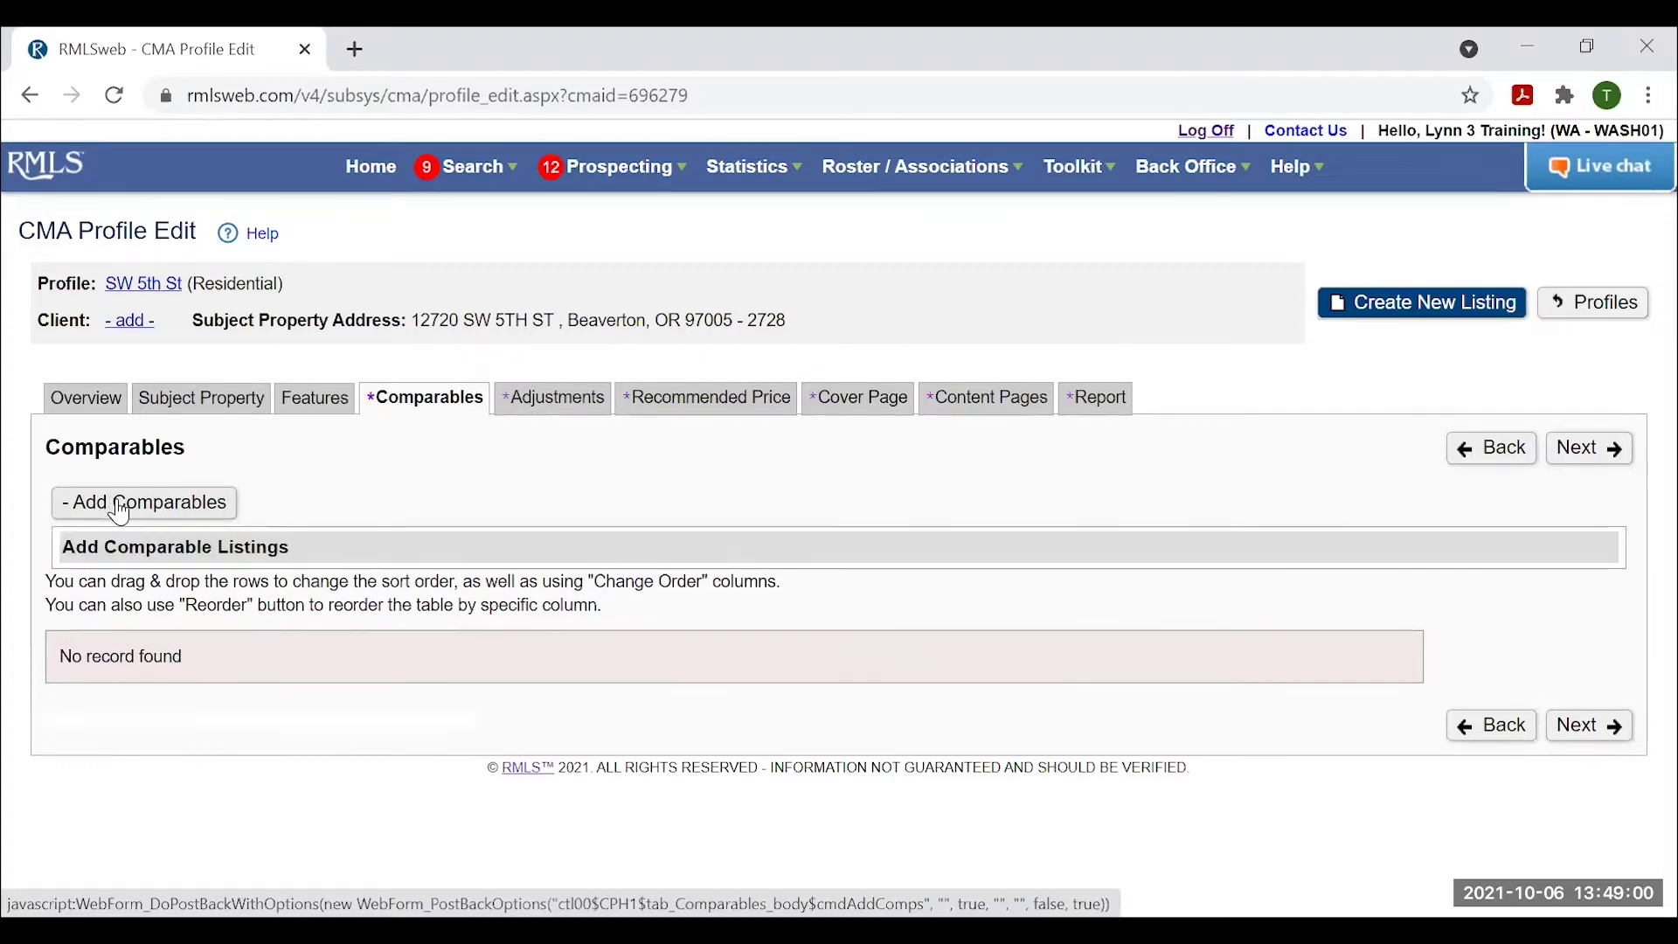
scroll(1154, 471, "down", 1)
scroll(1164, 479, "down", 1)
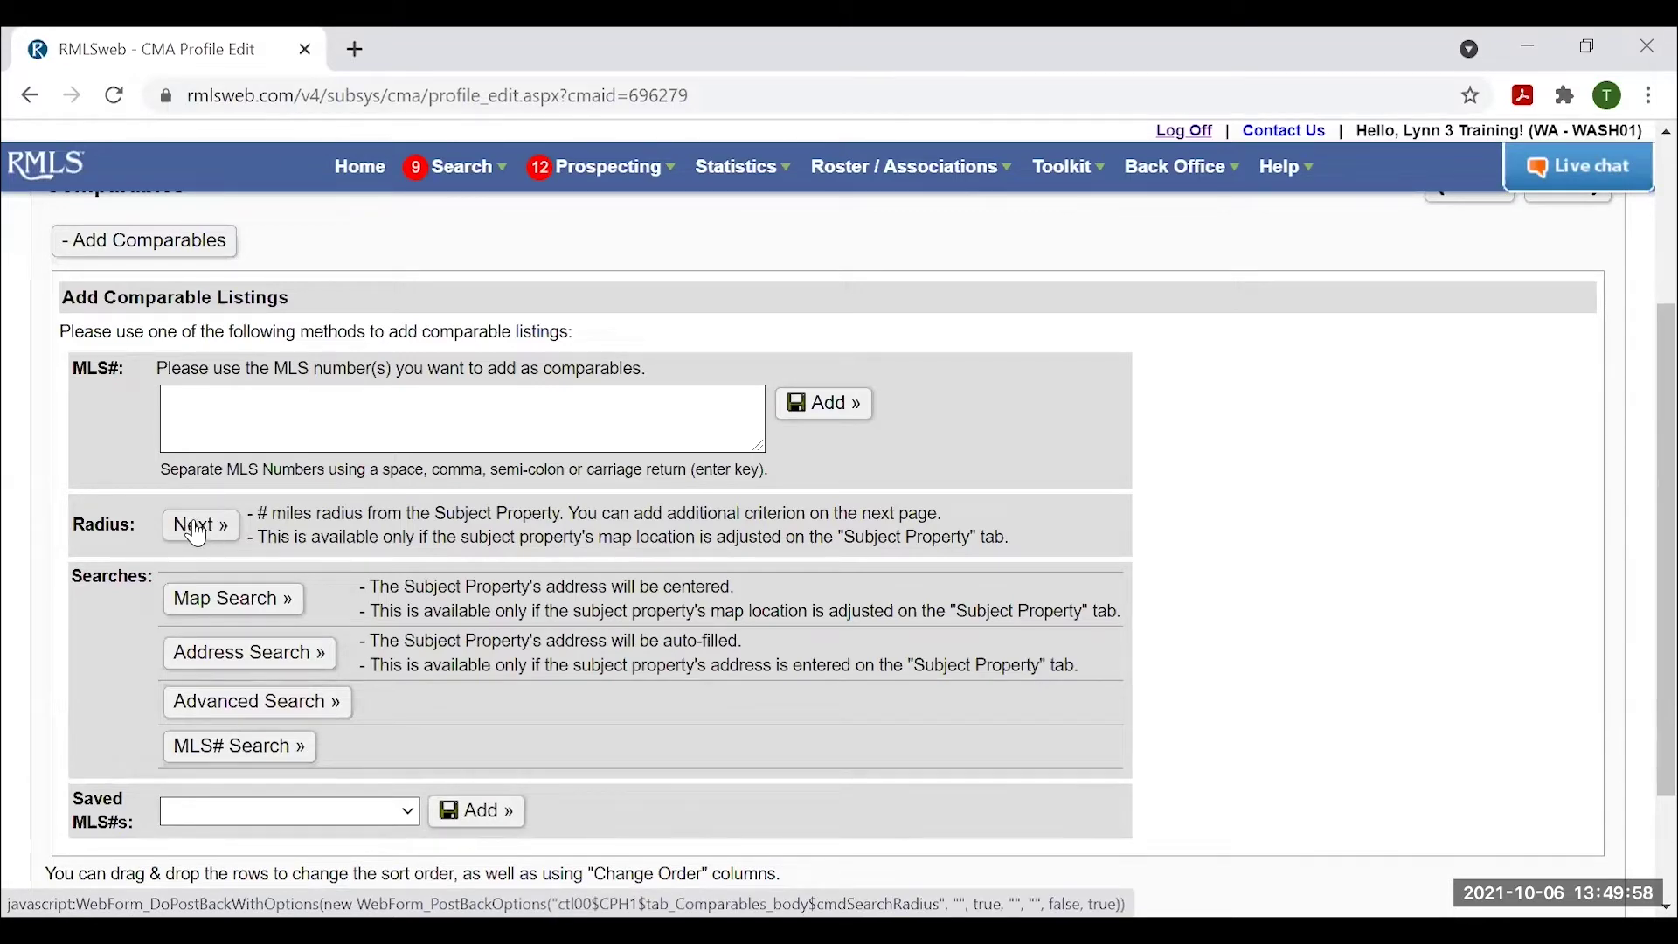
Review the radius search around the subject at 1 mile, then go back to Comparables.
left_click(204, 530)
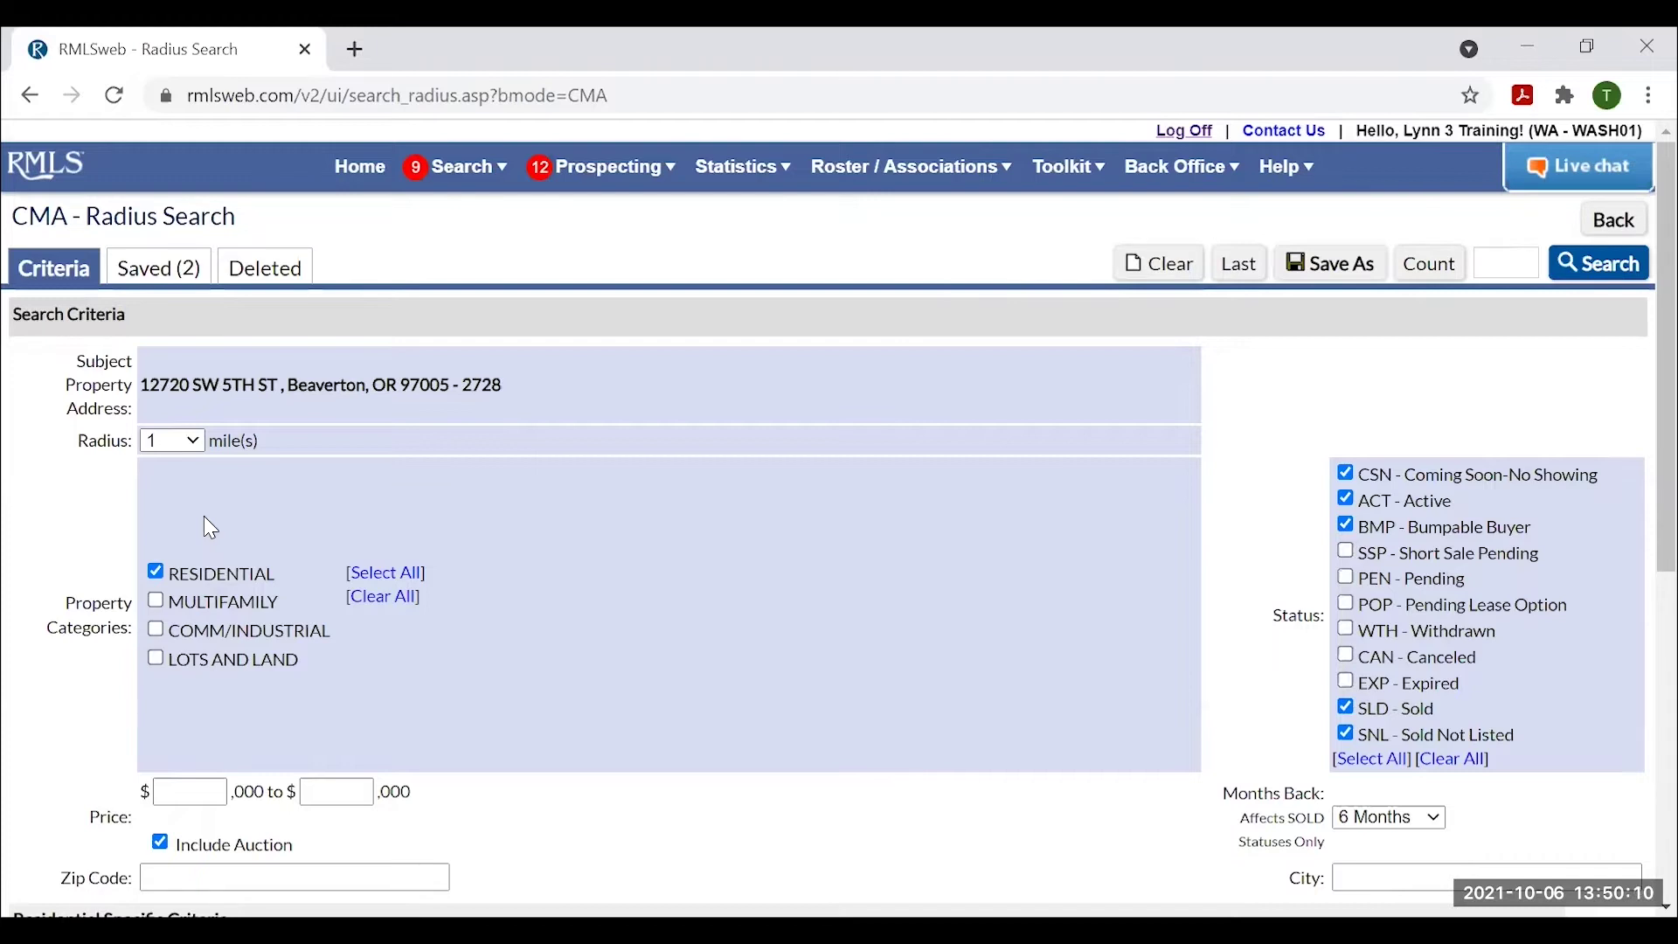
left_click(189, 440)
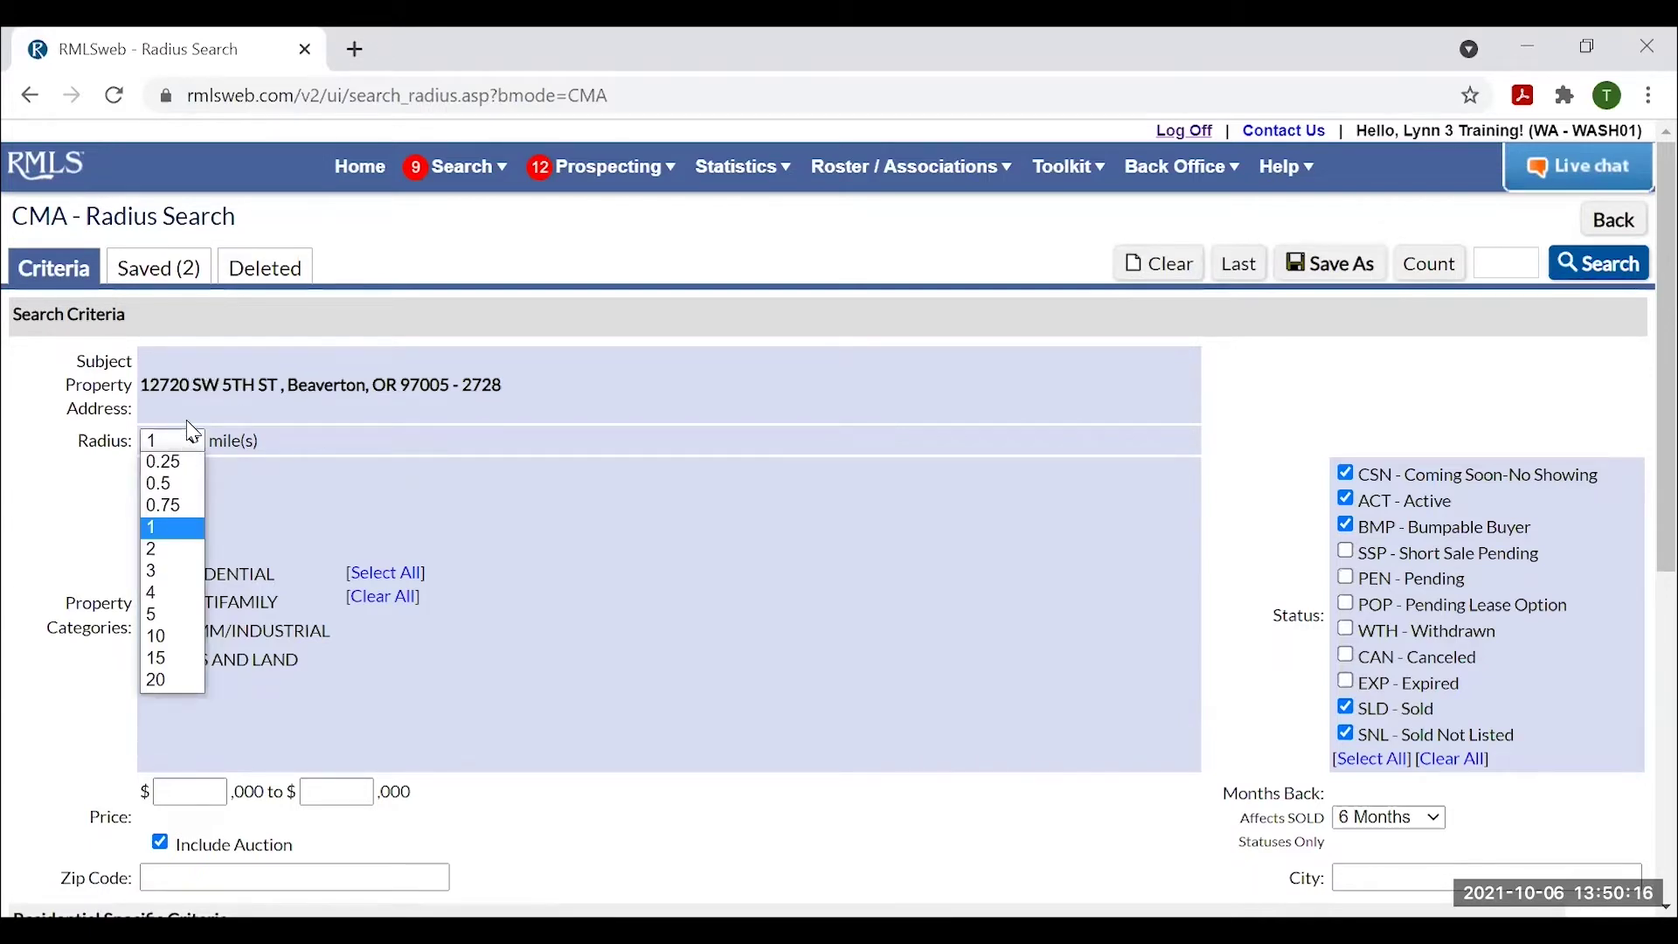
left_click(612, 398)
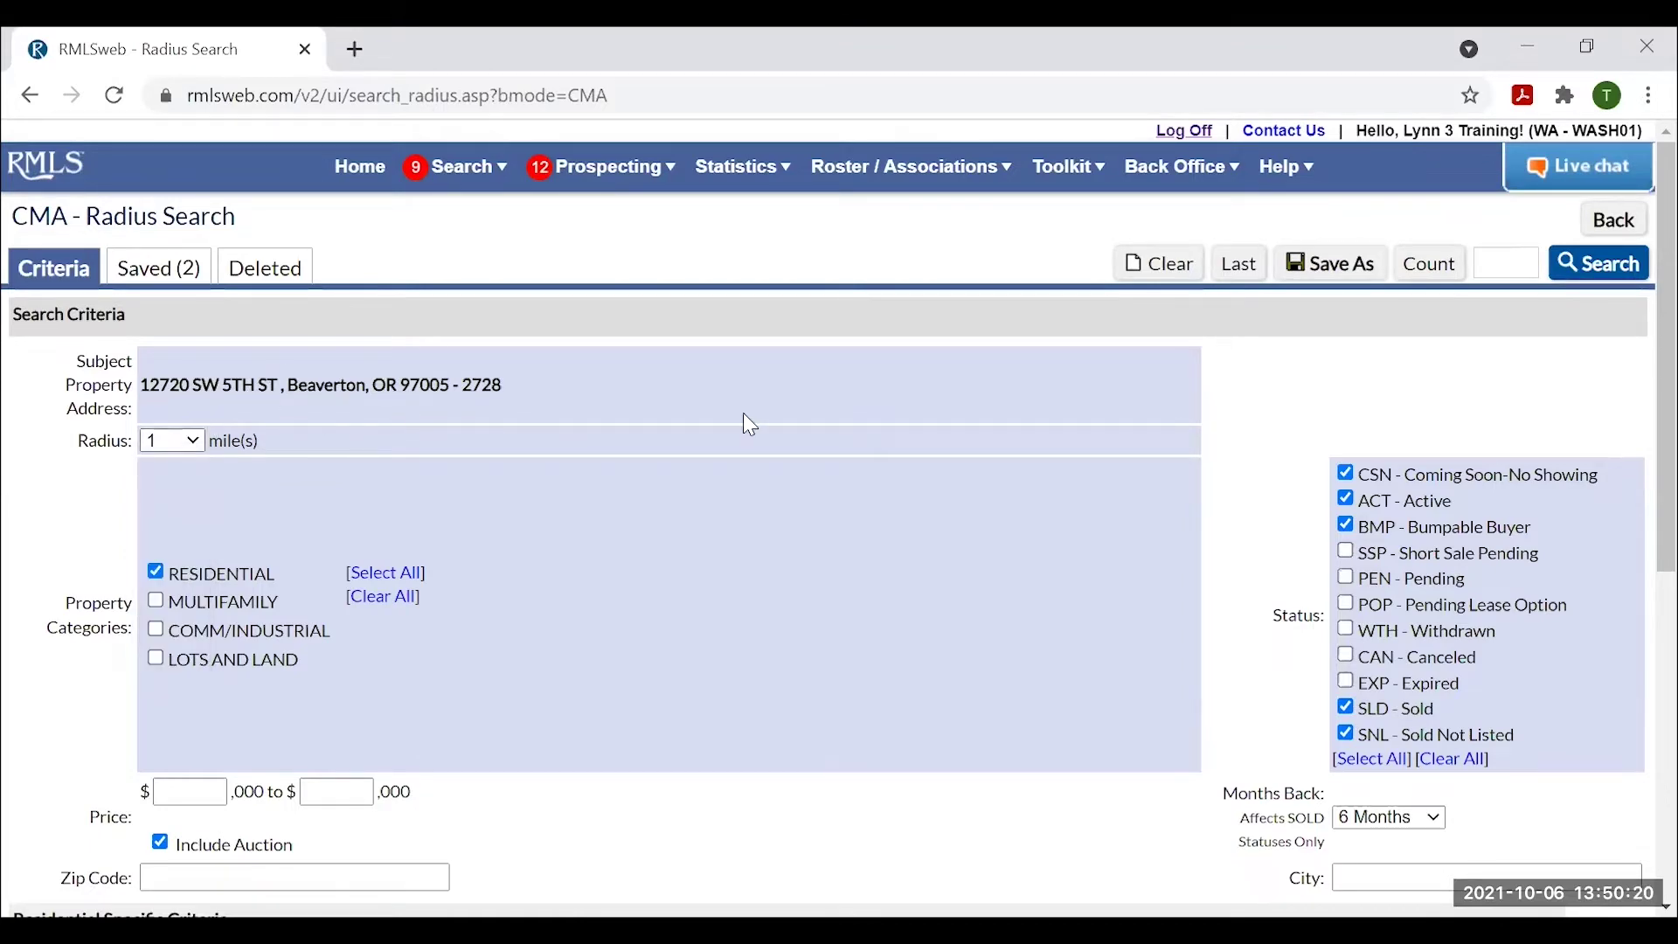
scroll(1019, 481, "down", 7)
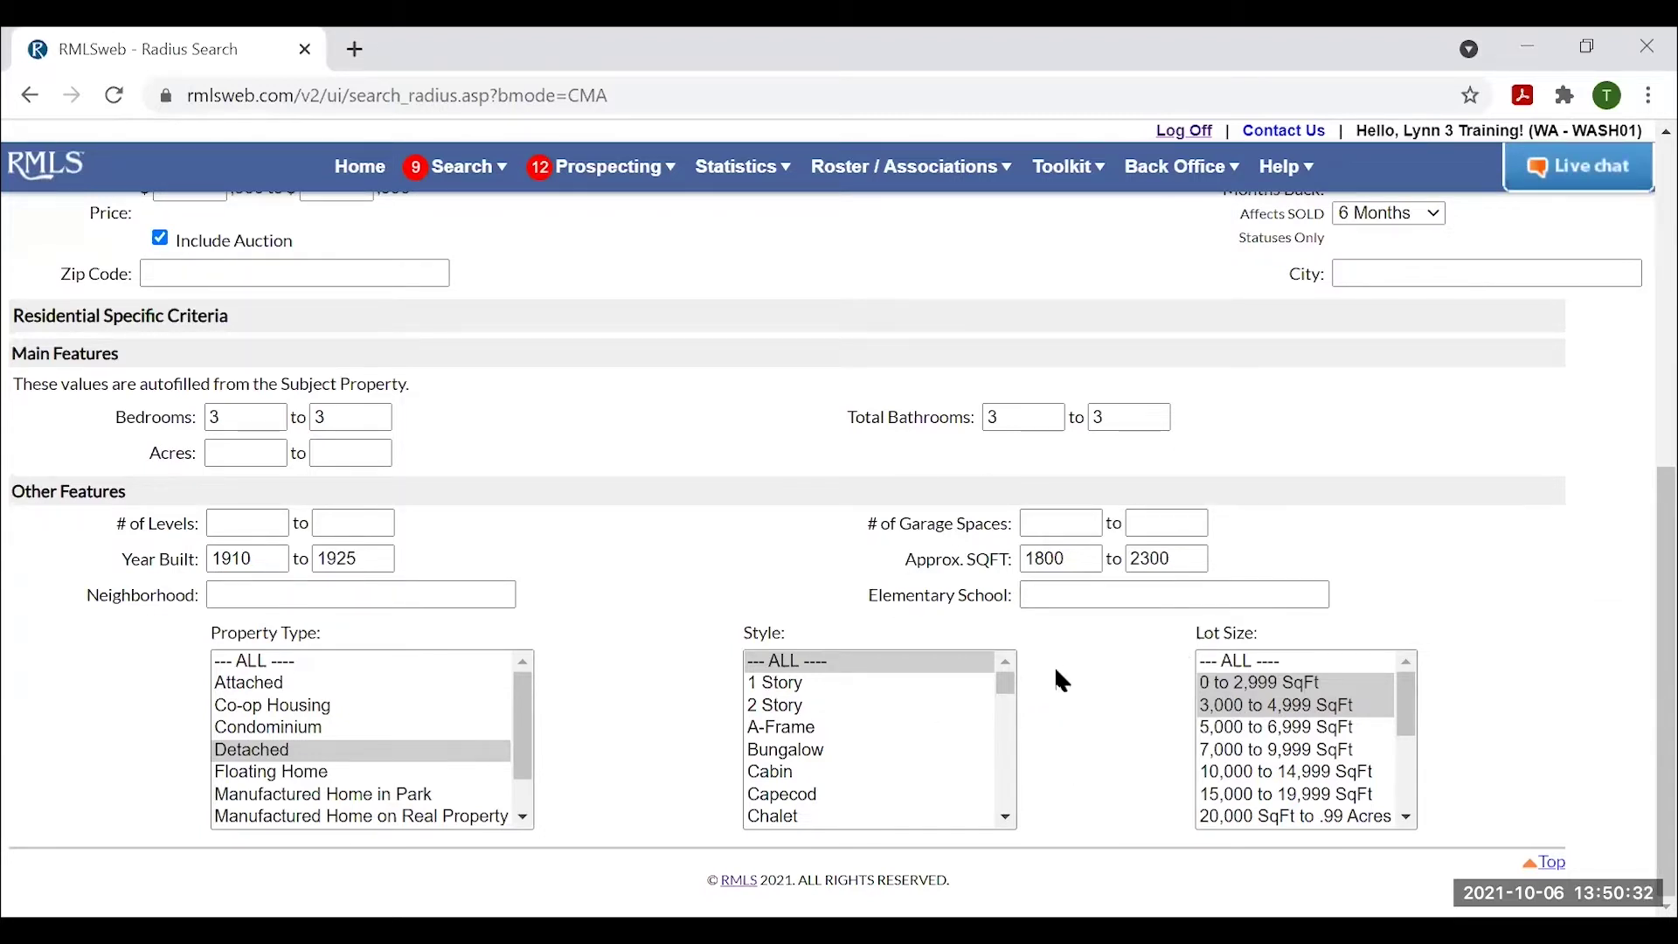
scroll(1061, 681, "up", 7)
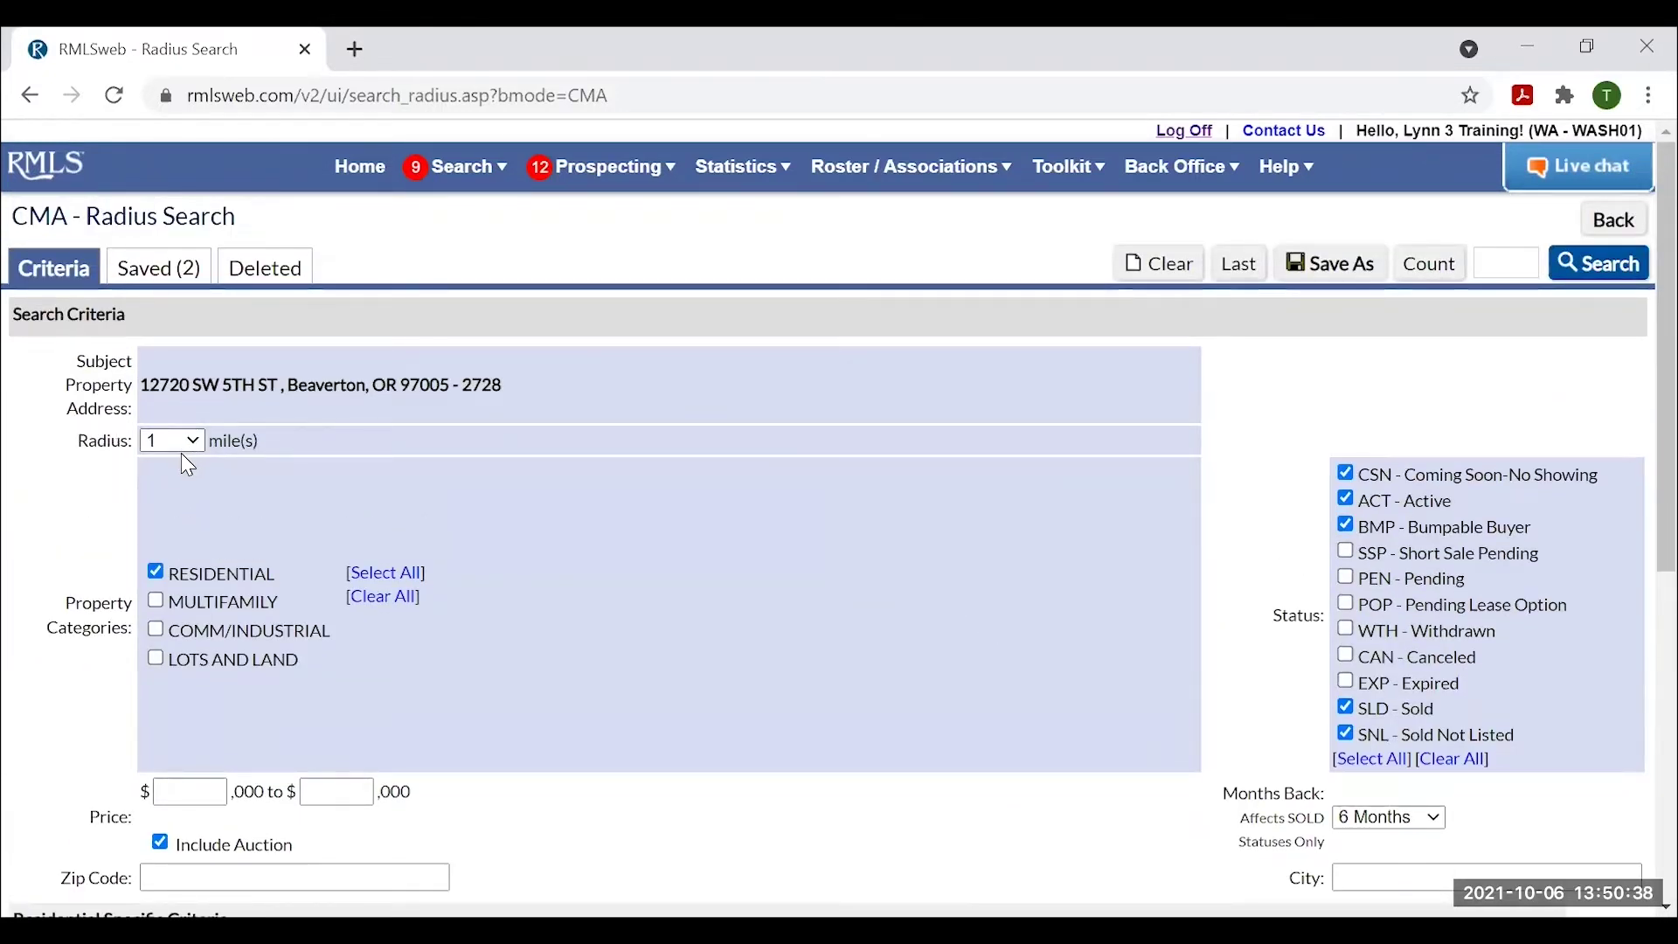
left_click(1614, 221)
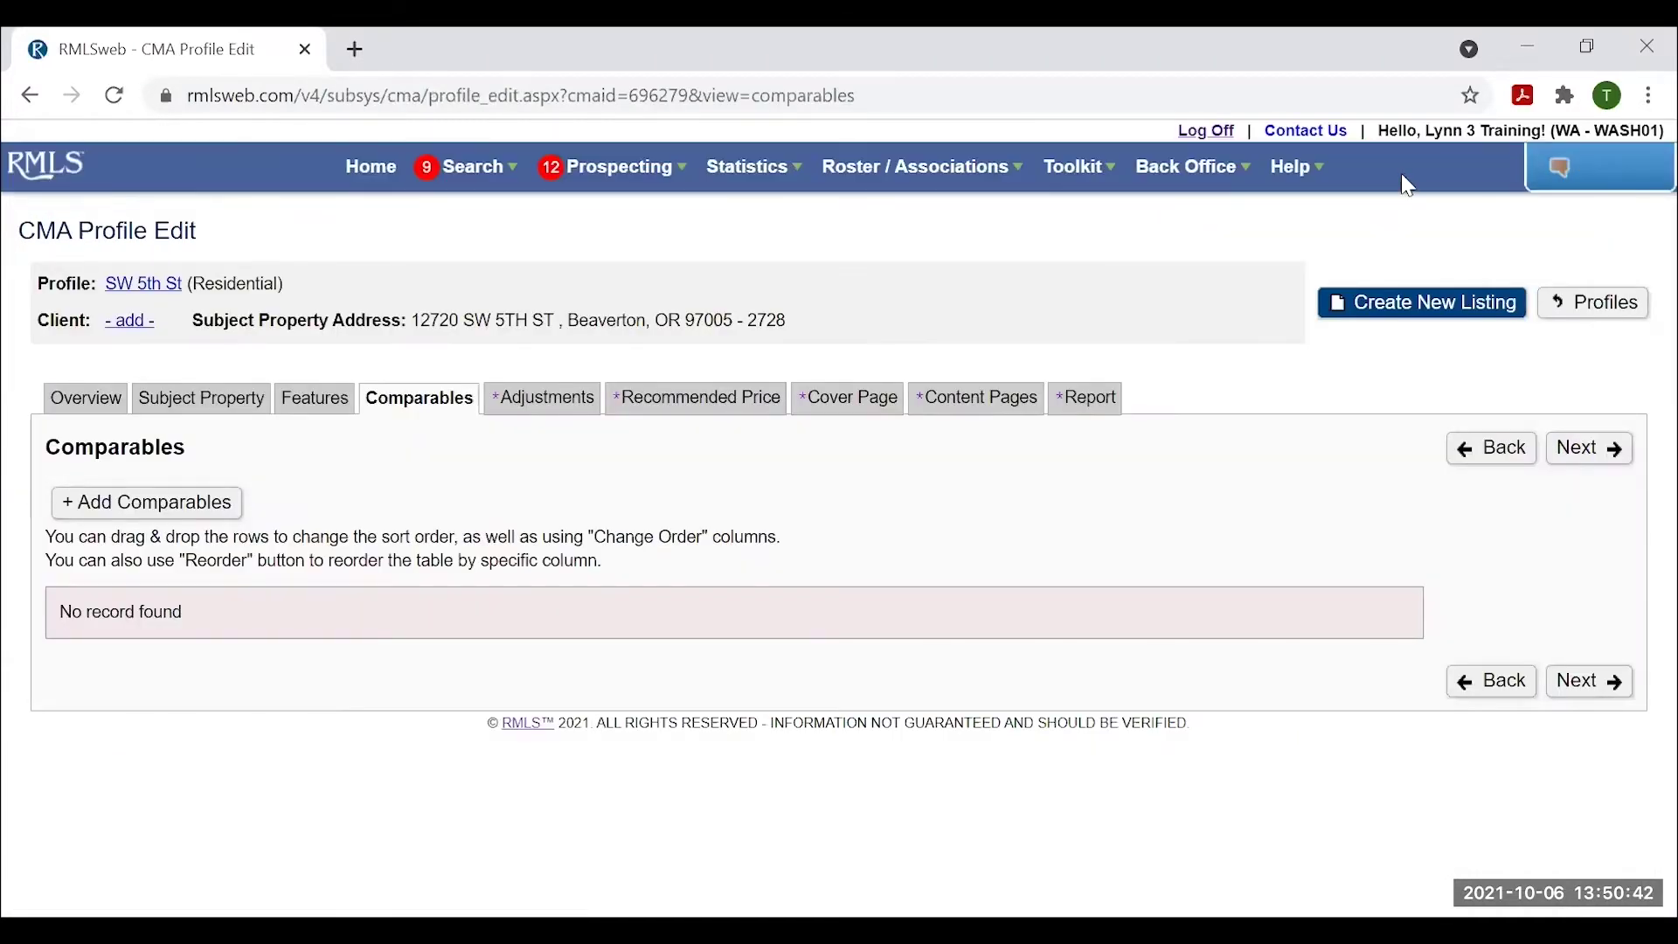
Redisplay the add-comparables options and check the Saved MLS#s list without choosing one.
left_click(158, 507)
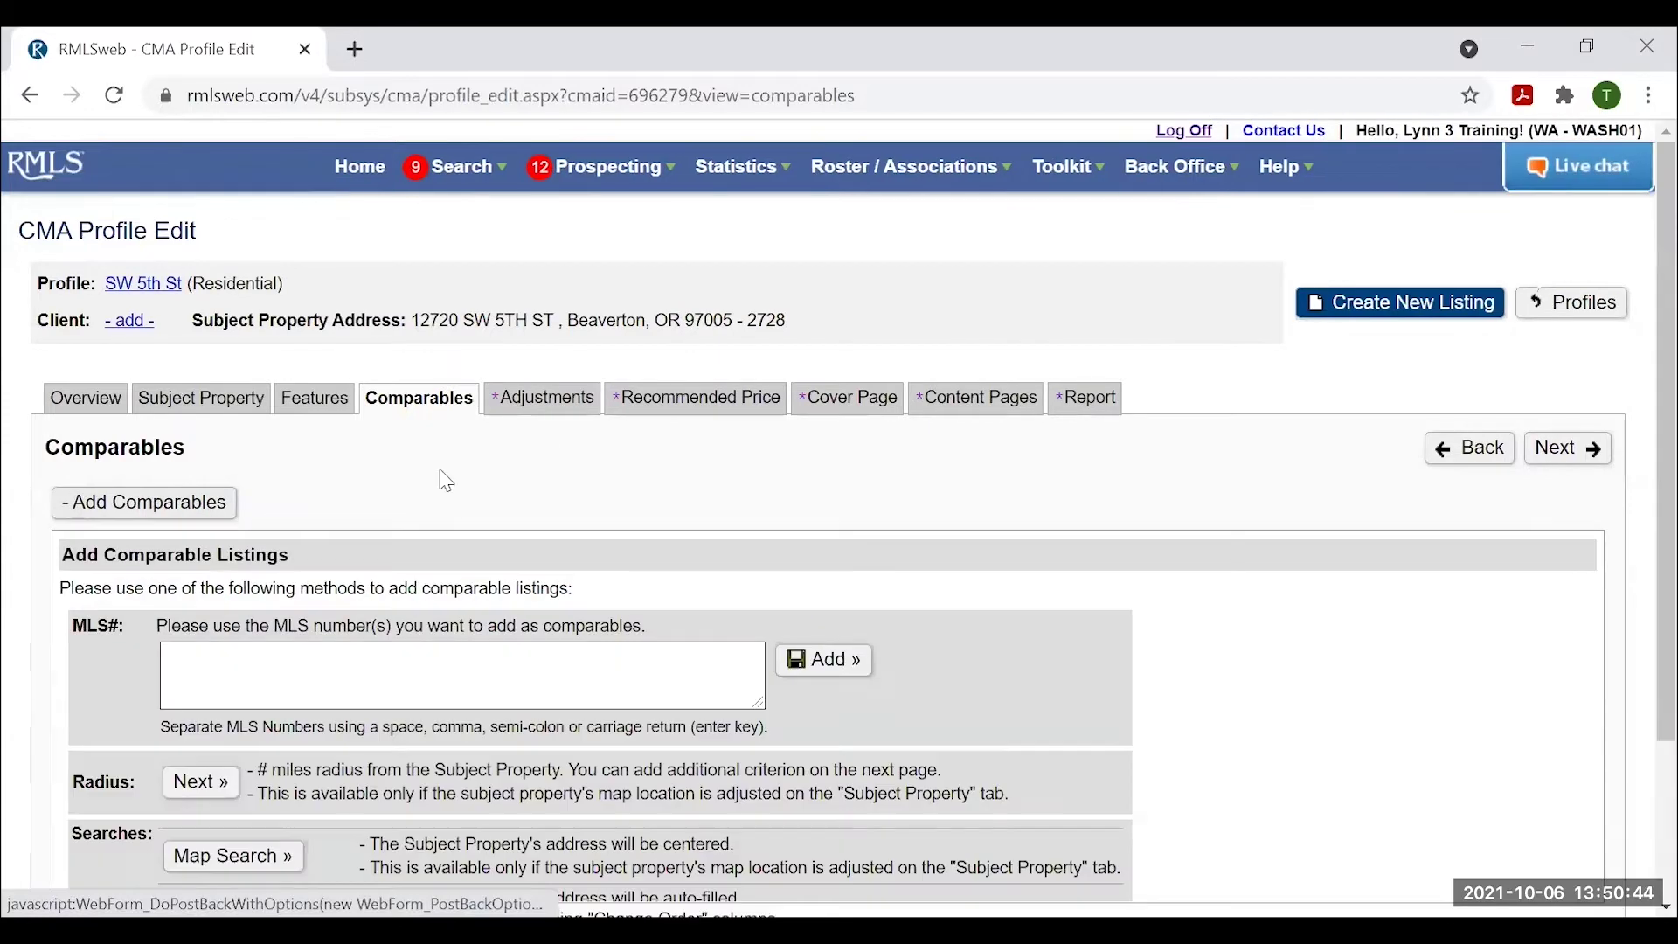
scroll(1002, 568, "down", 2)
scroll(1008, 577, "down", 1)
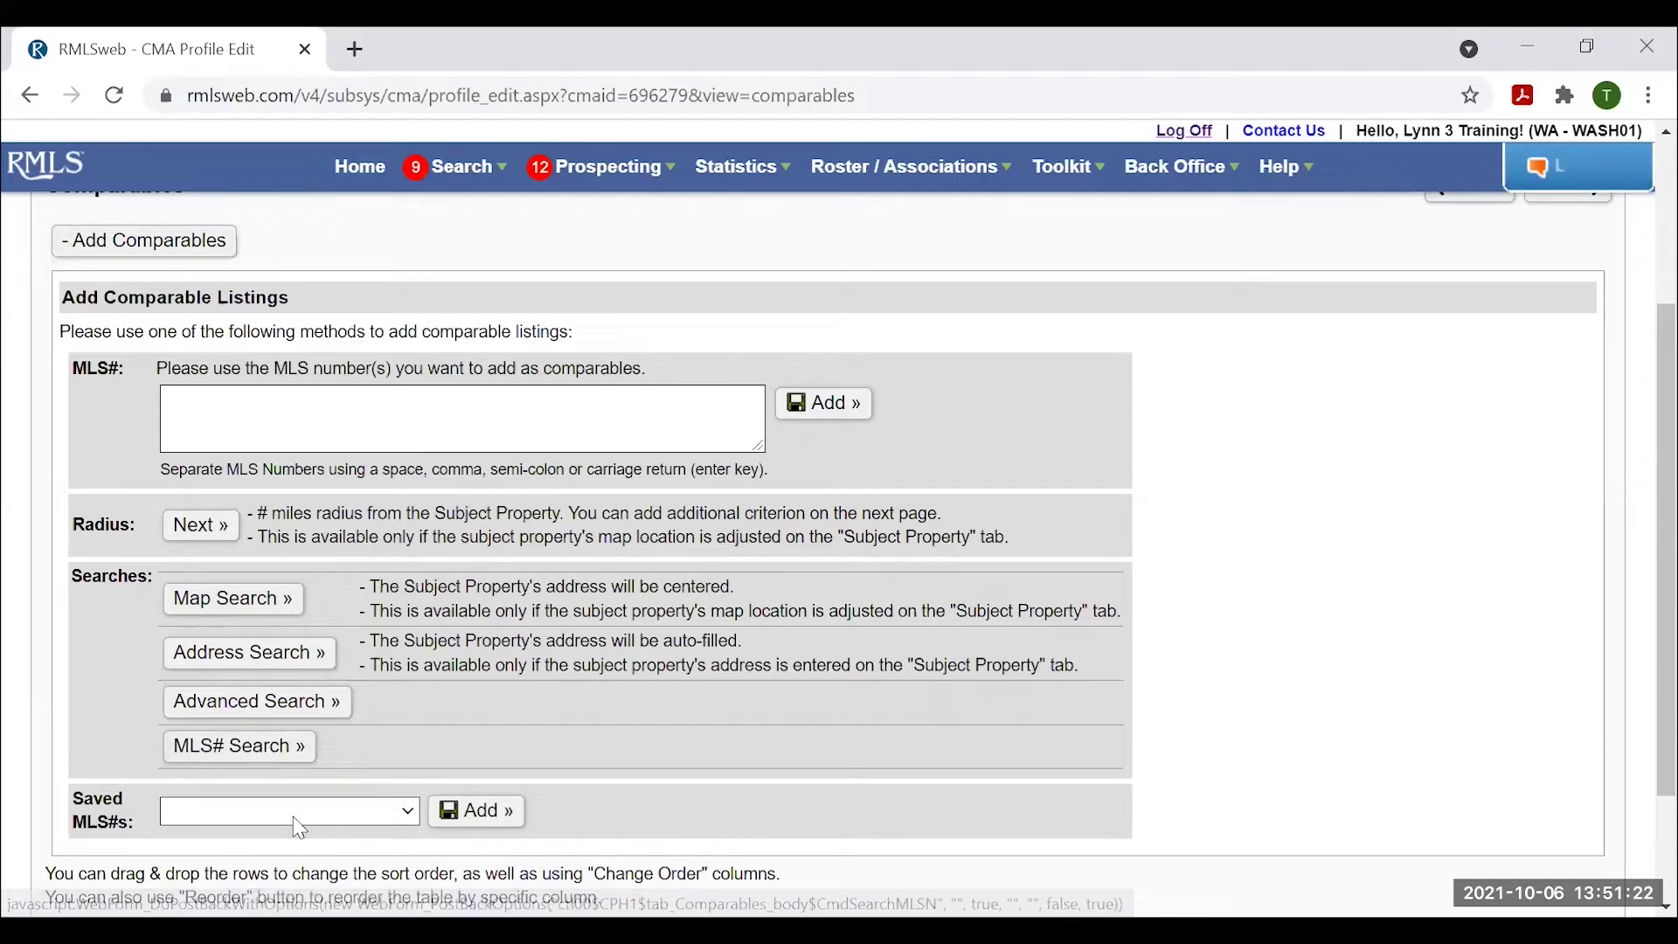
left_click(459, 177)
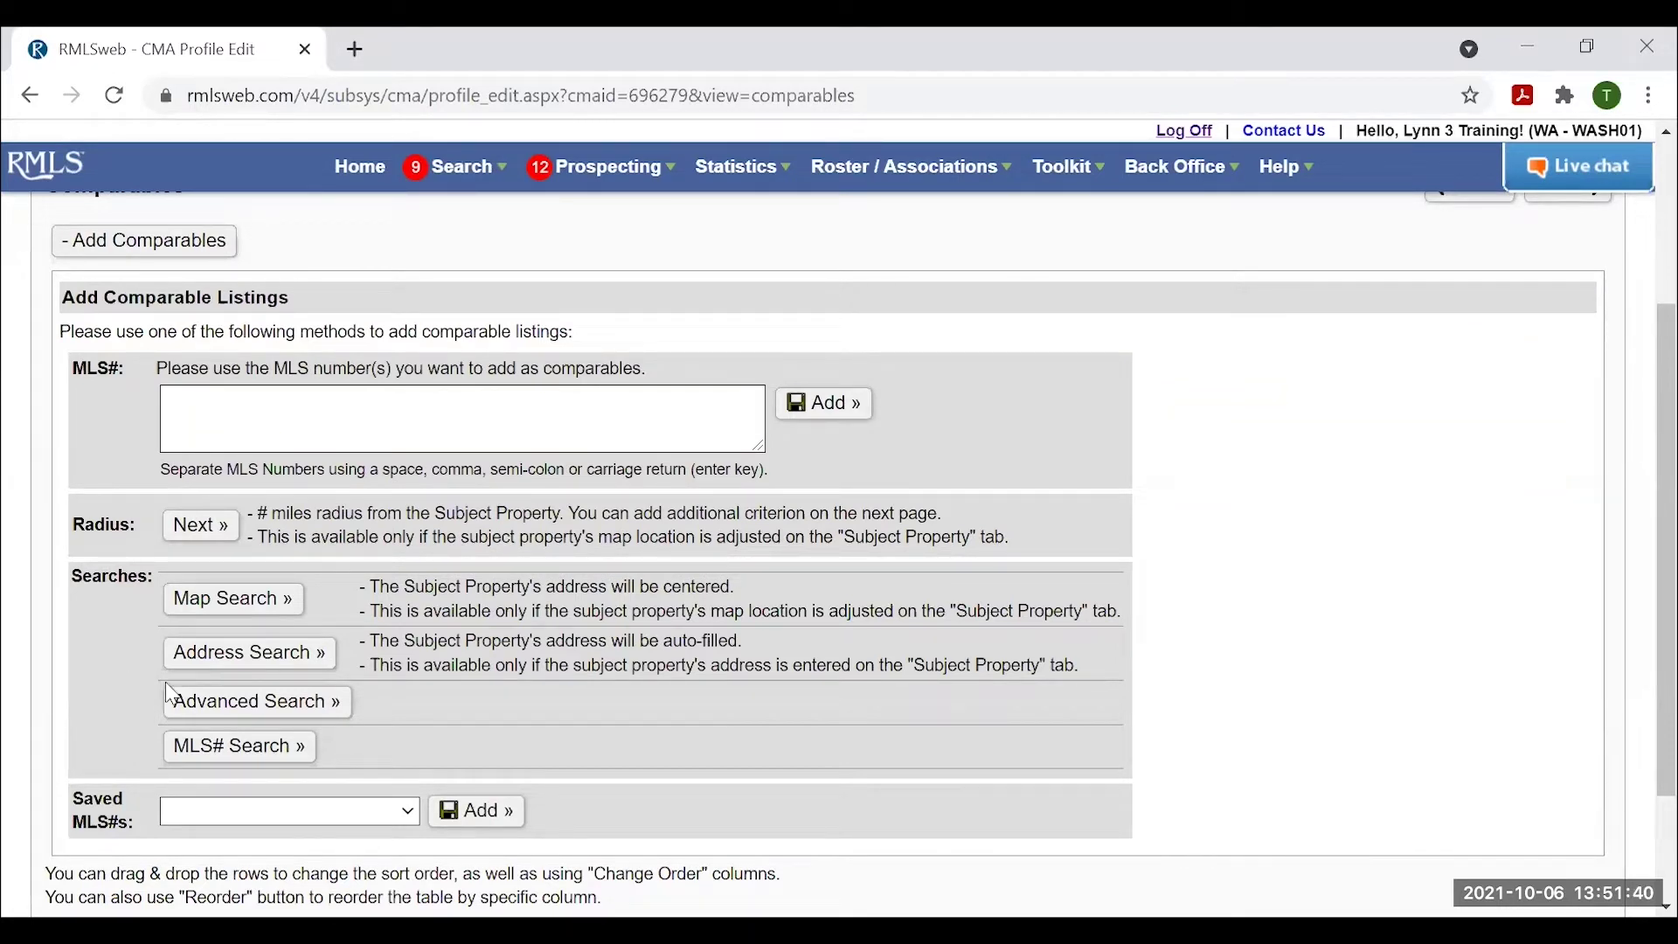
left_click(406, 813)
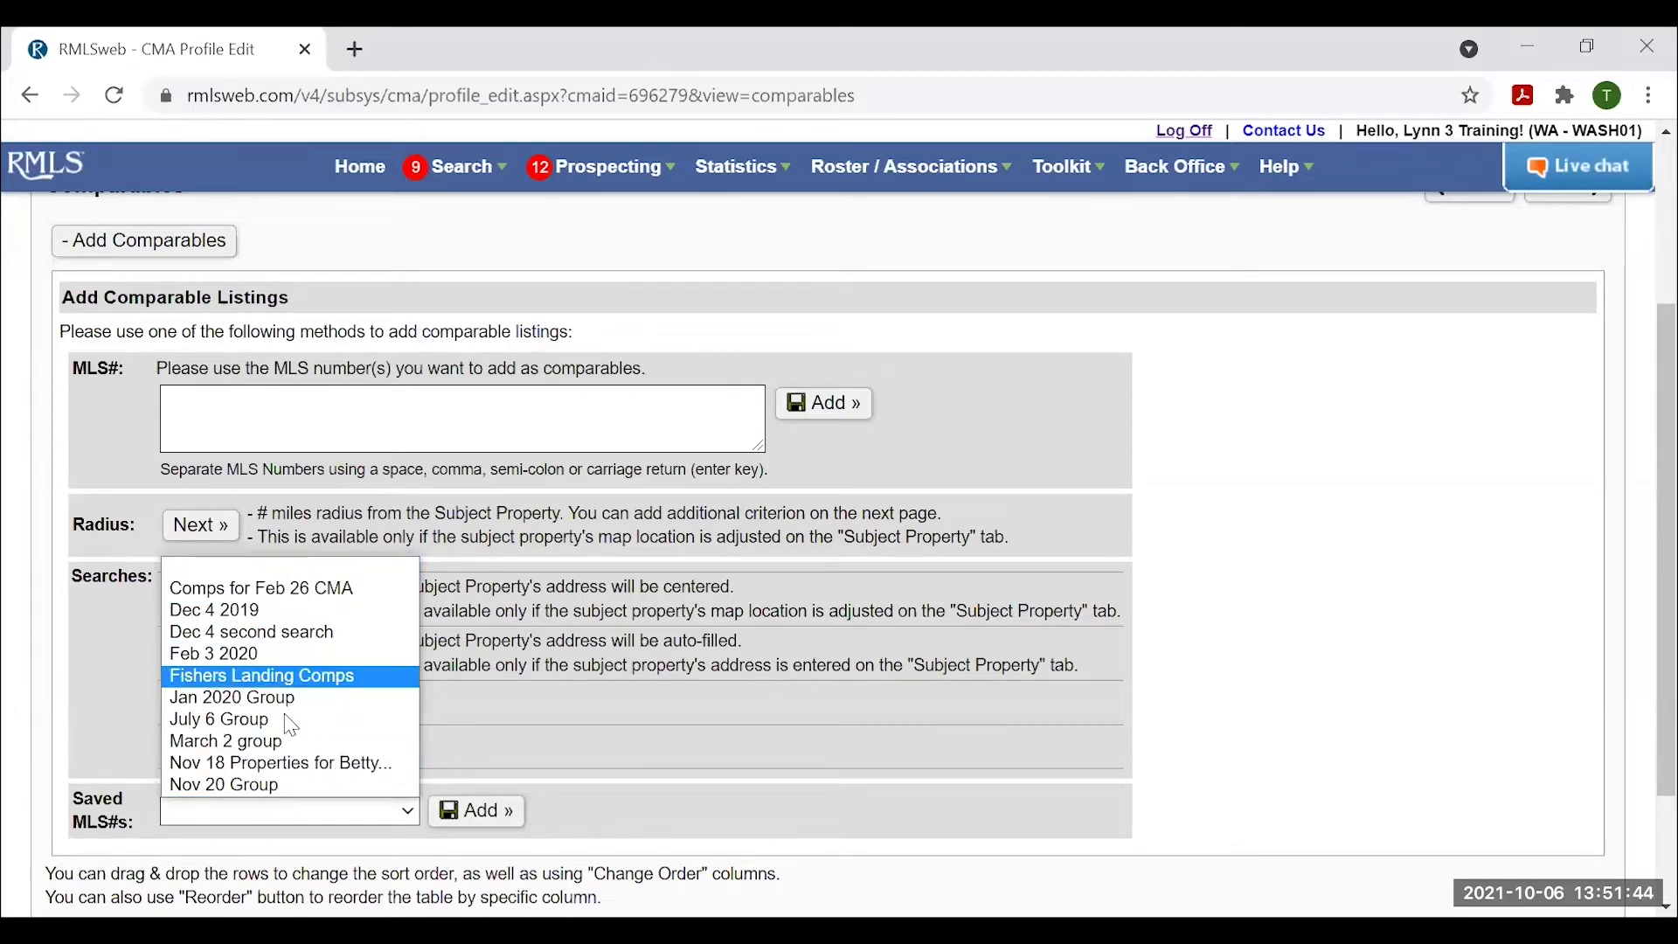
left_click(1182, 671)
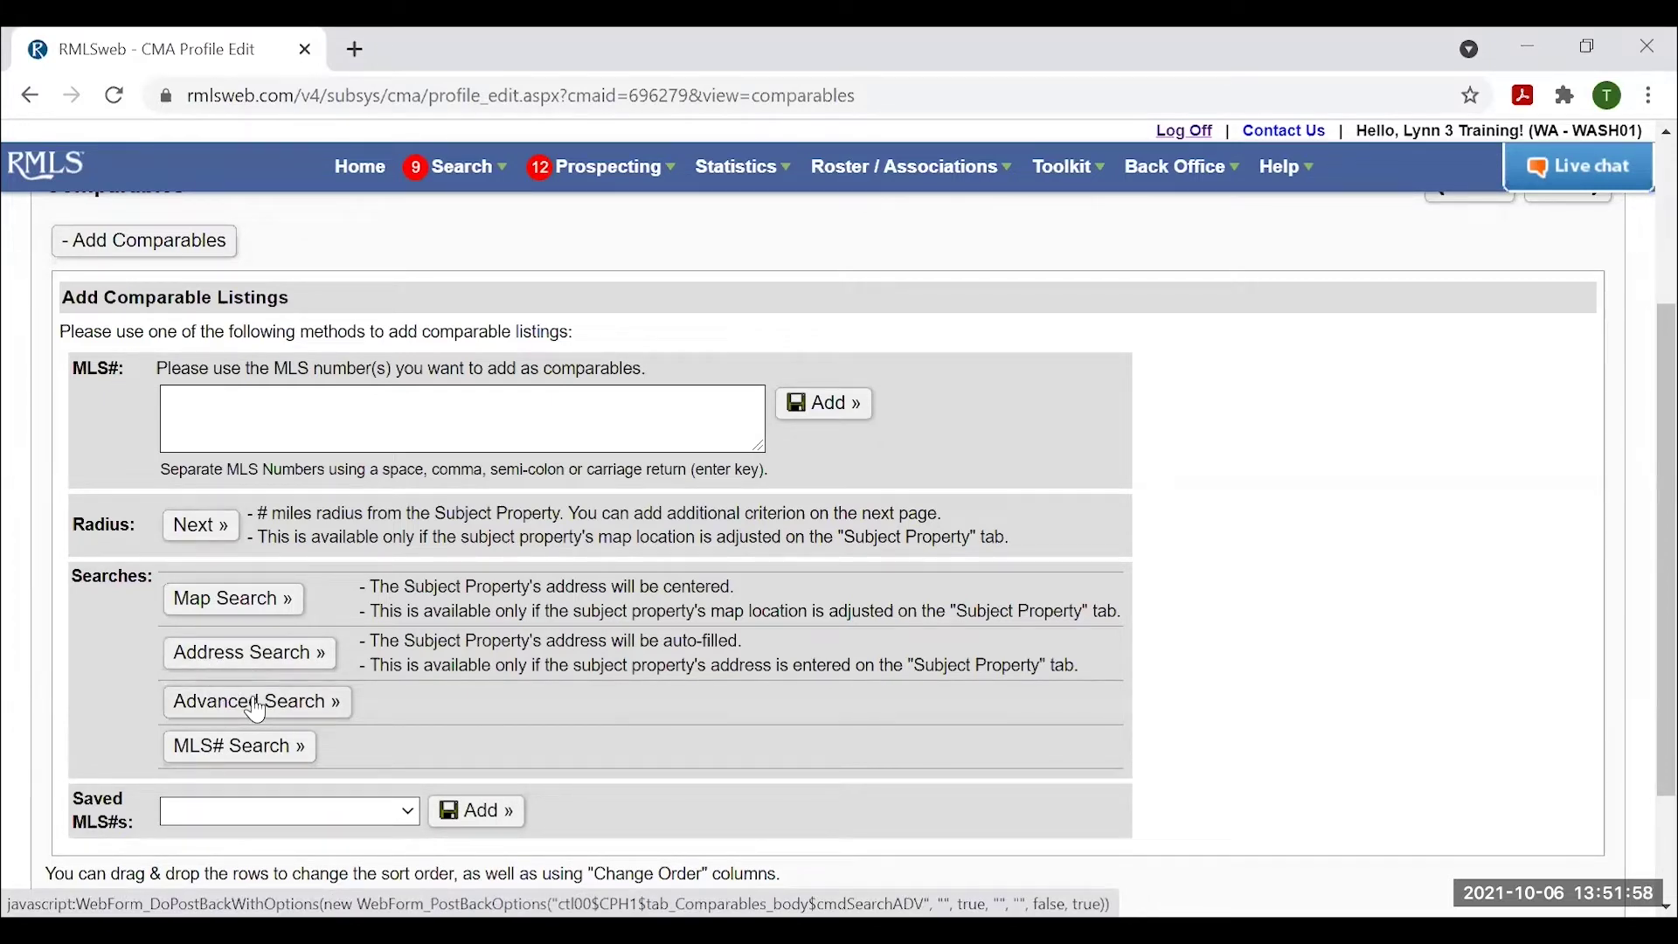
Load the saved 'Beaverton CMA Example' in Advanced Search and open its Status criterion.
left_click(256, 710)
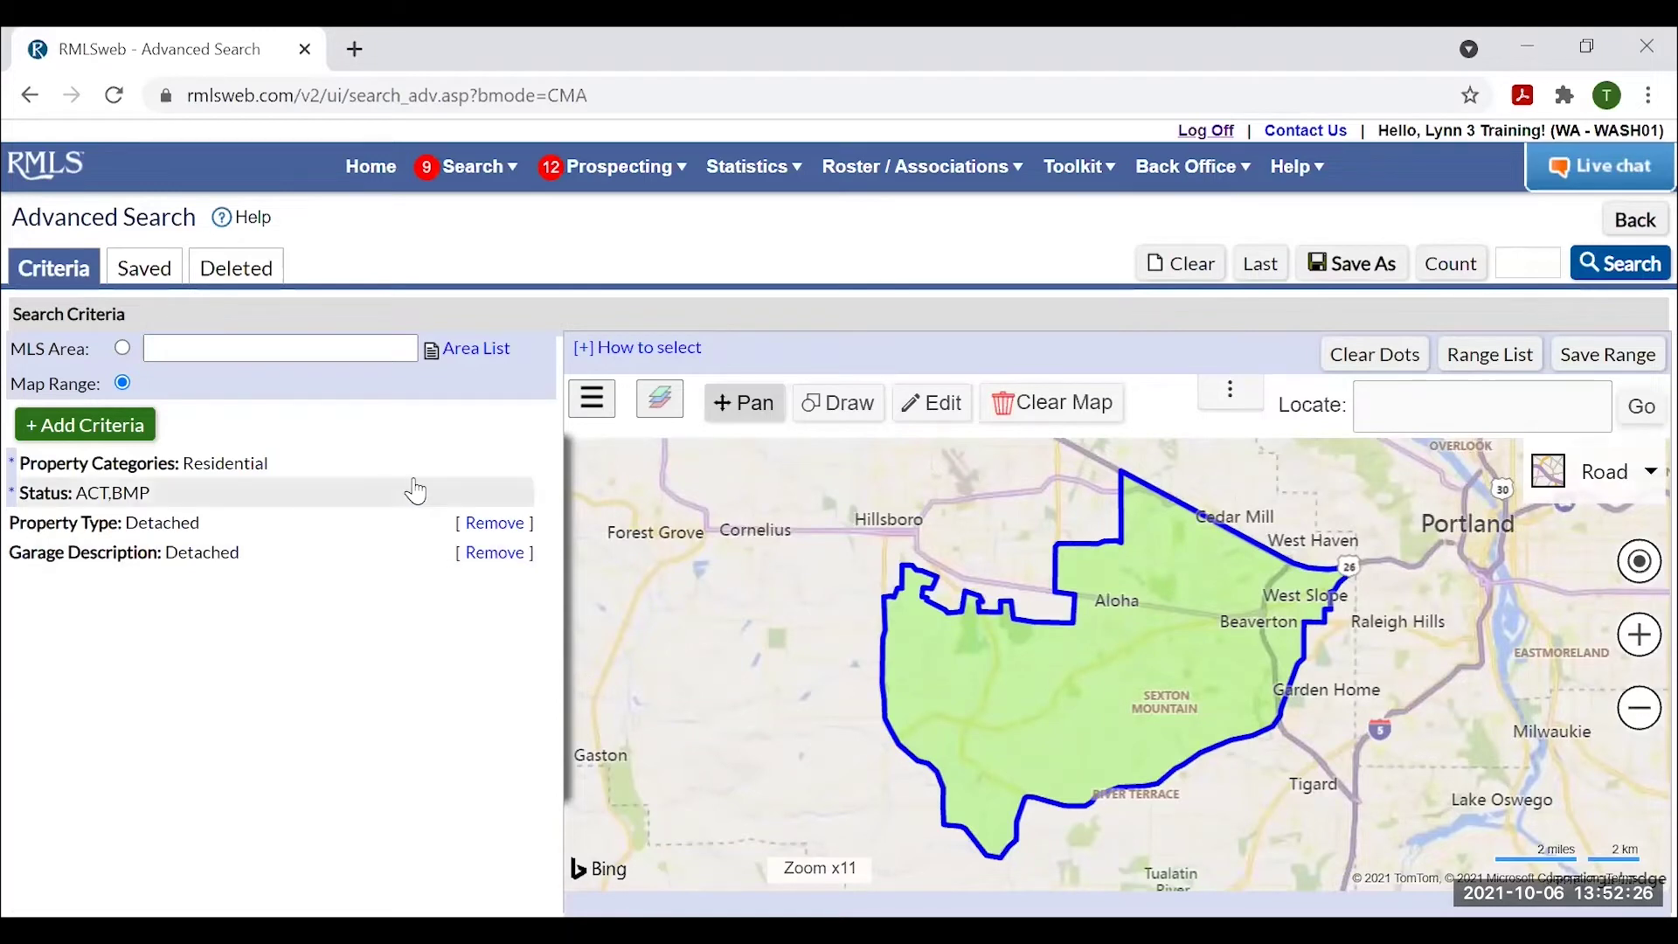
left_click(138, 270)
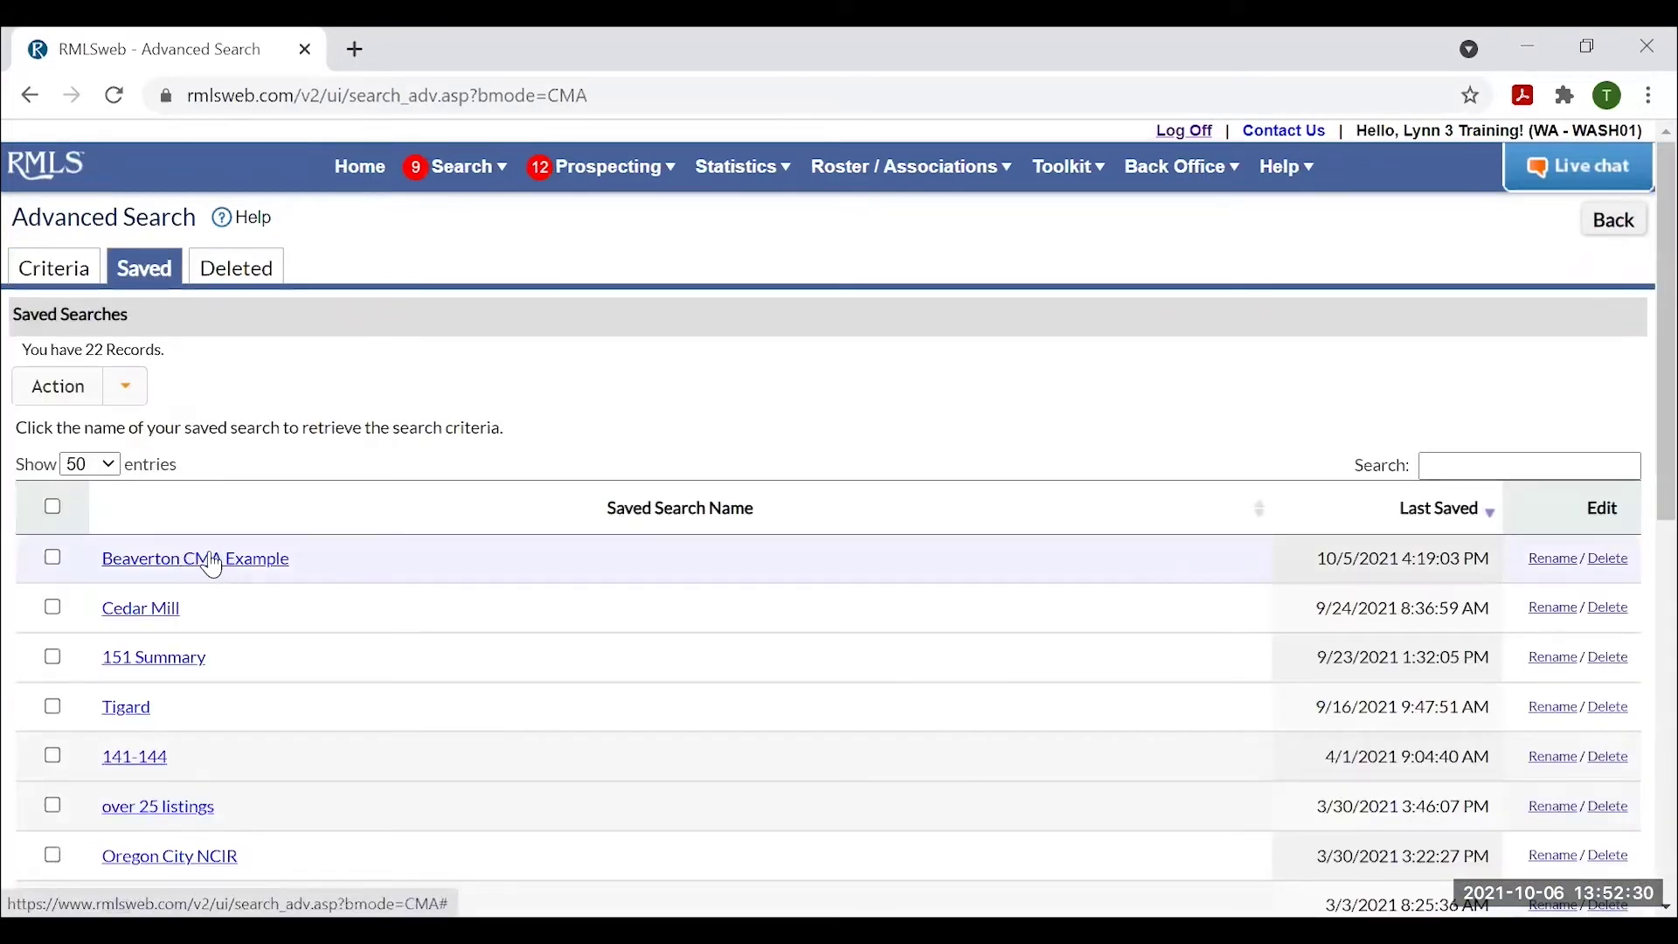
left_click(229, 564)
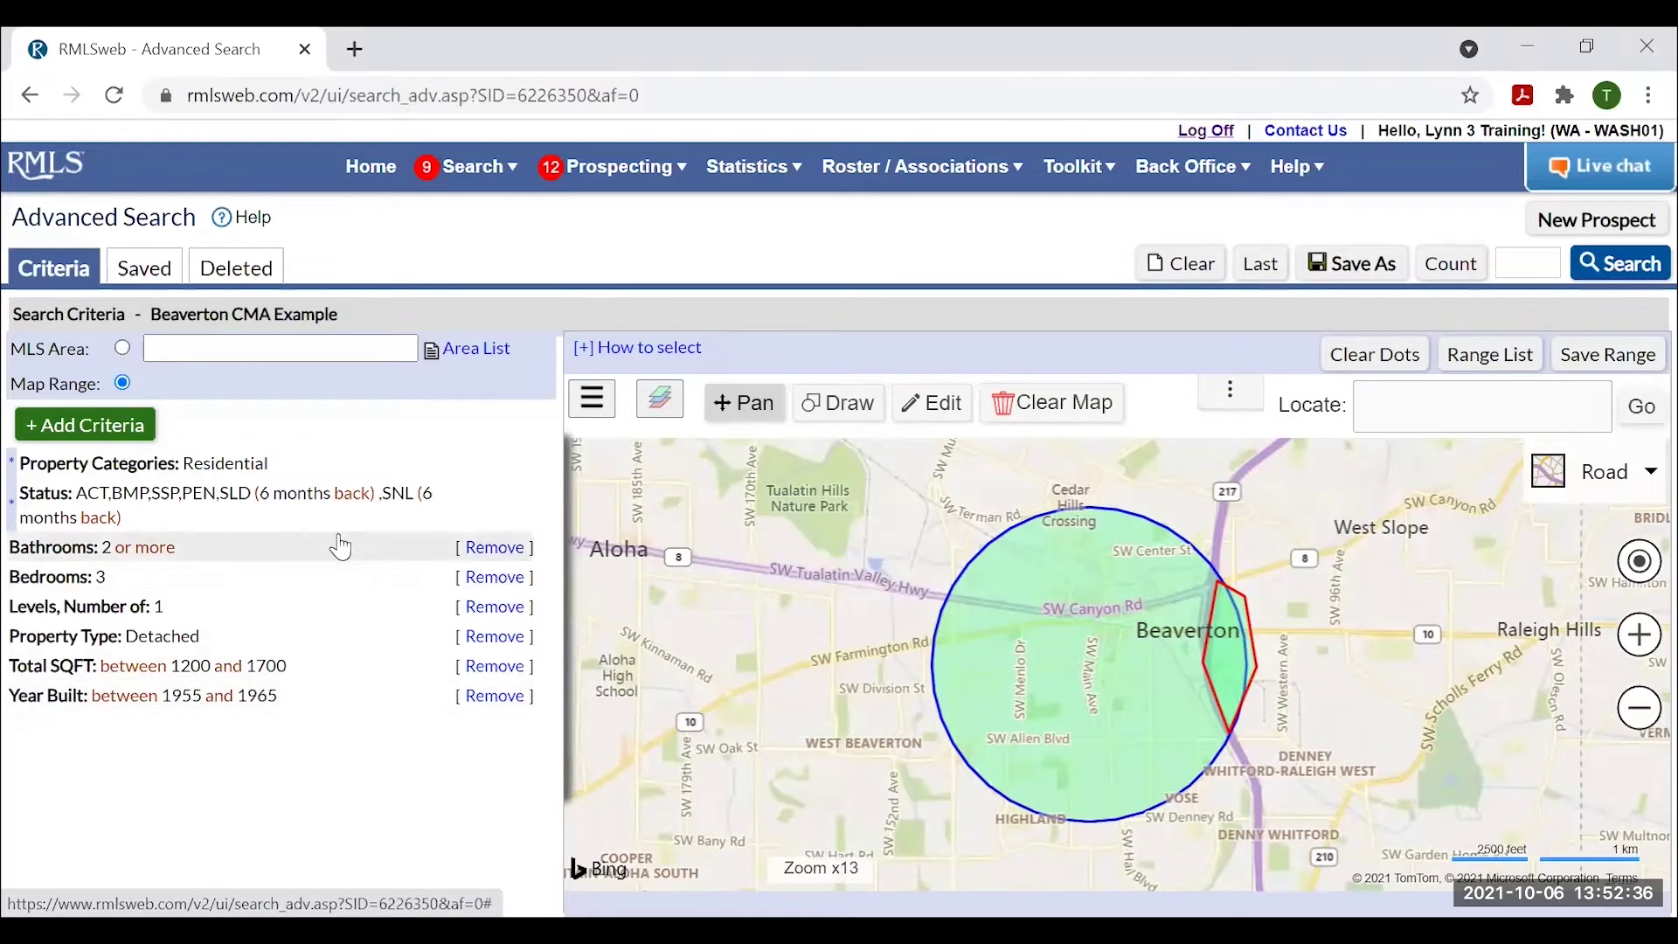
left_click(214, 502)
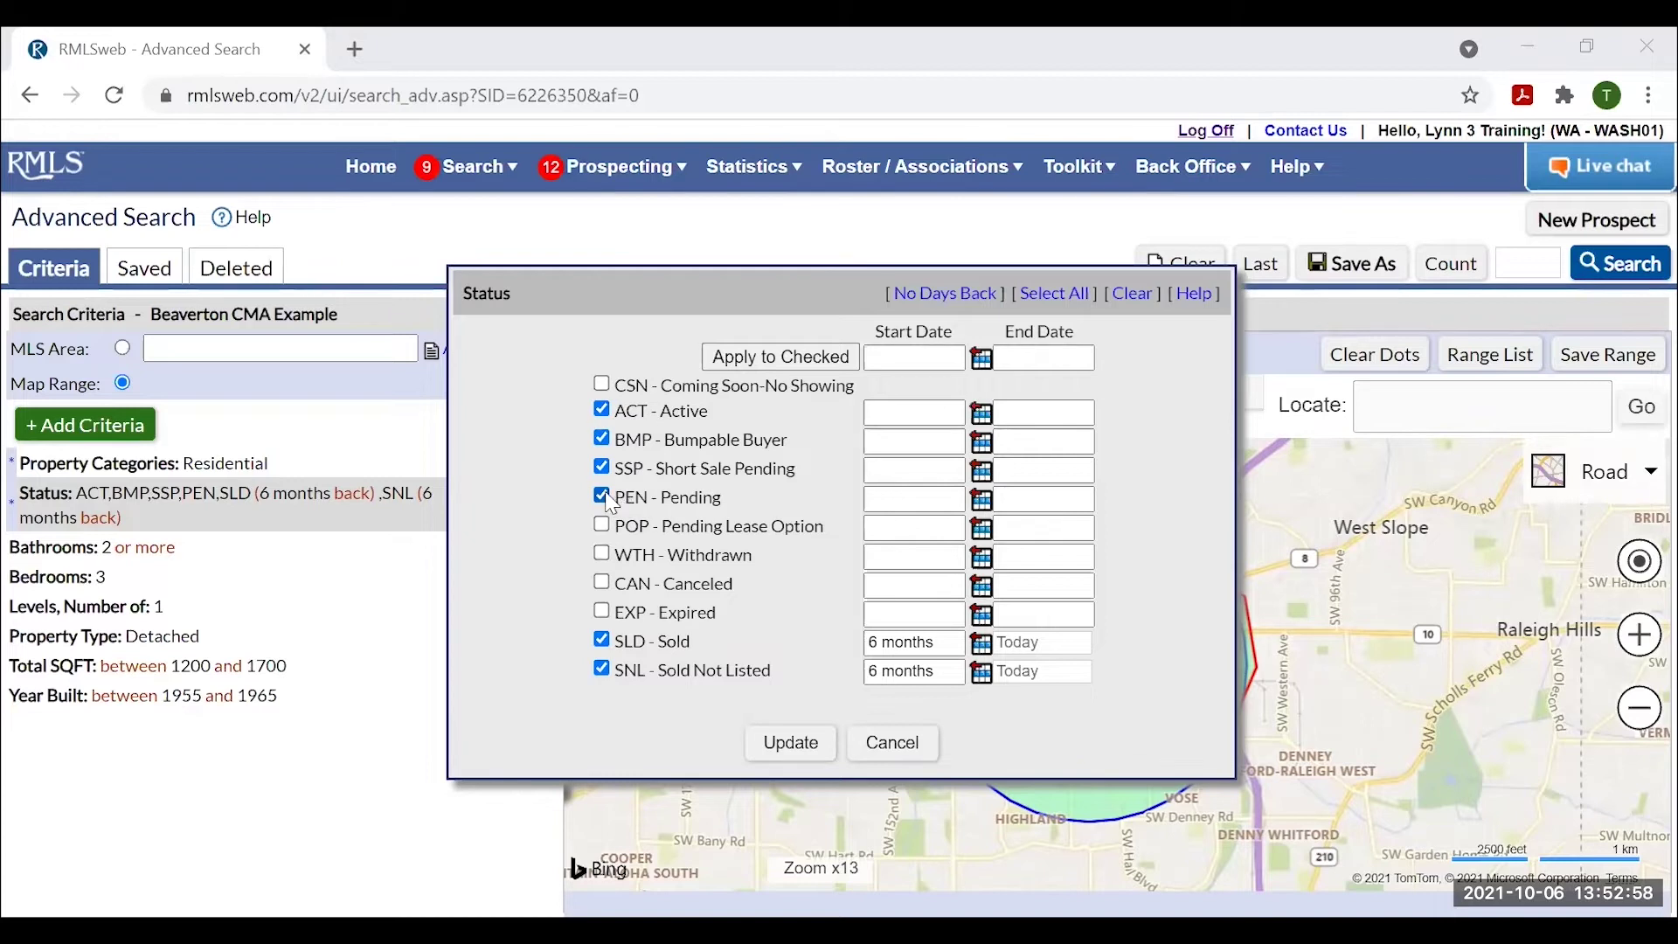
Drop PEN - Pending, set Sold and Sold Not Listed to 6 Months back, and update.
left_click(604, 496)
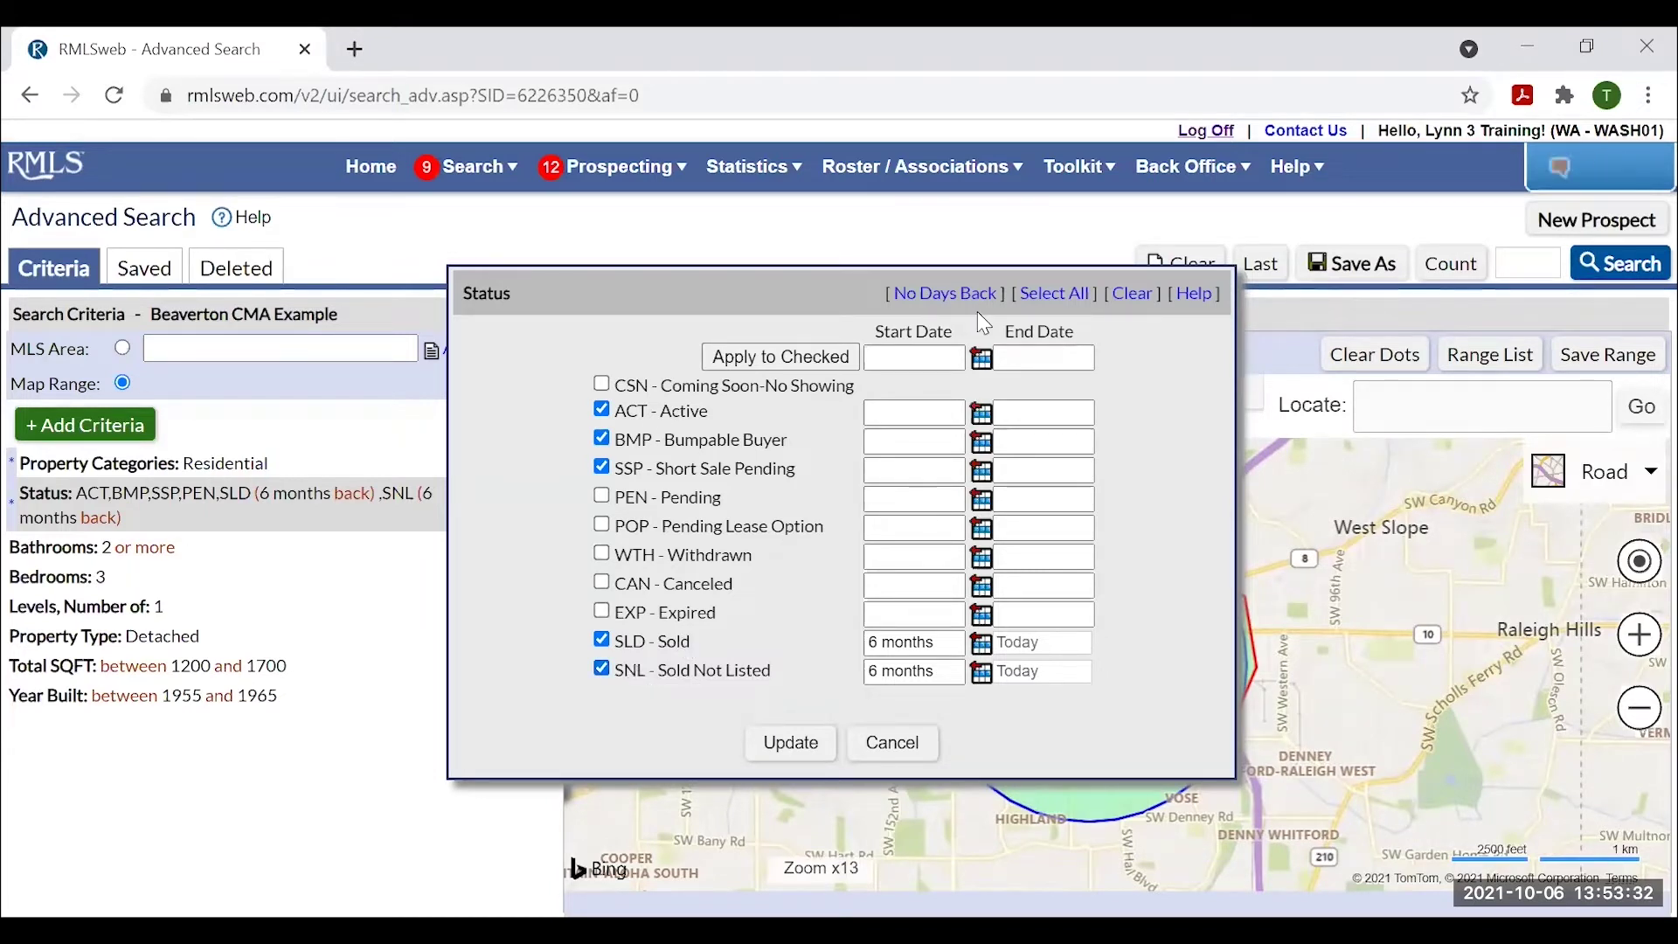
left_click(940, 295)
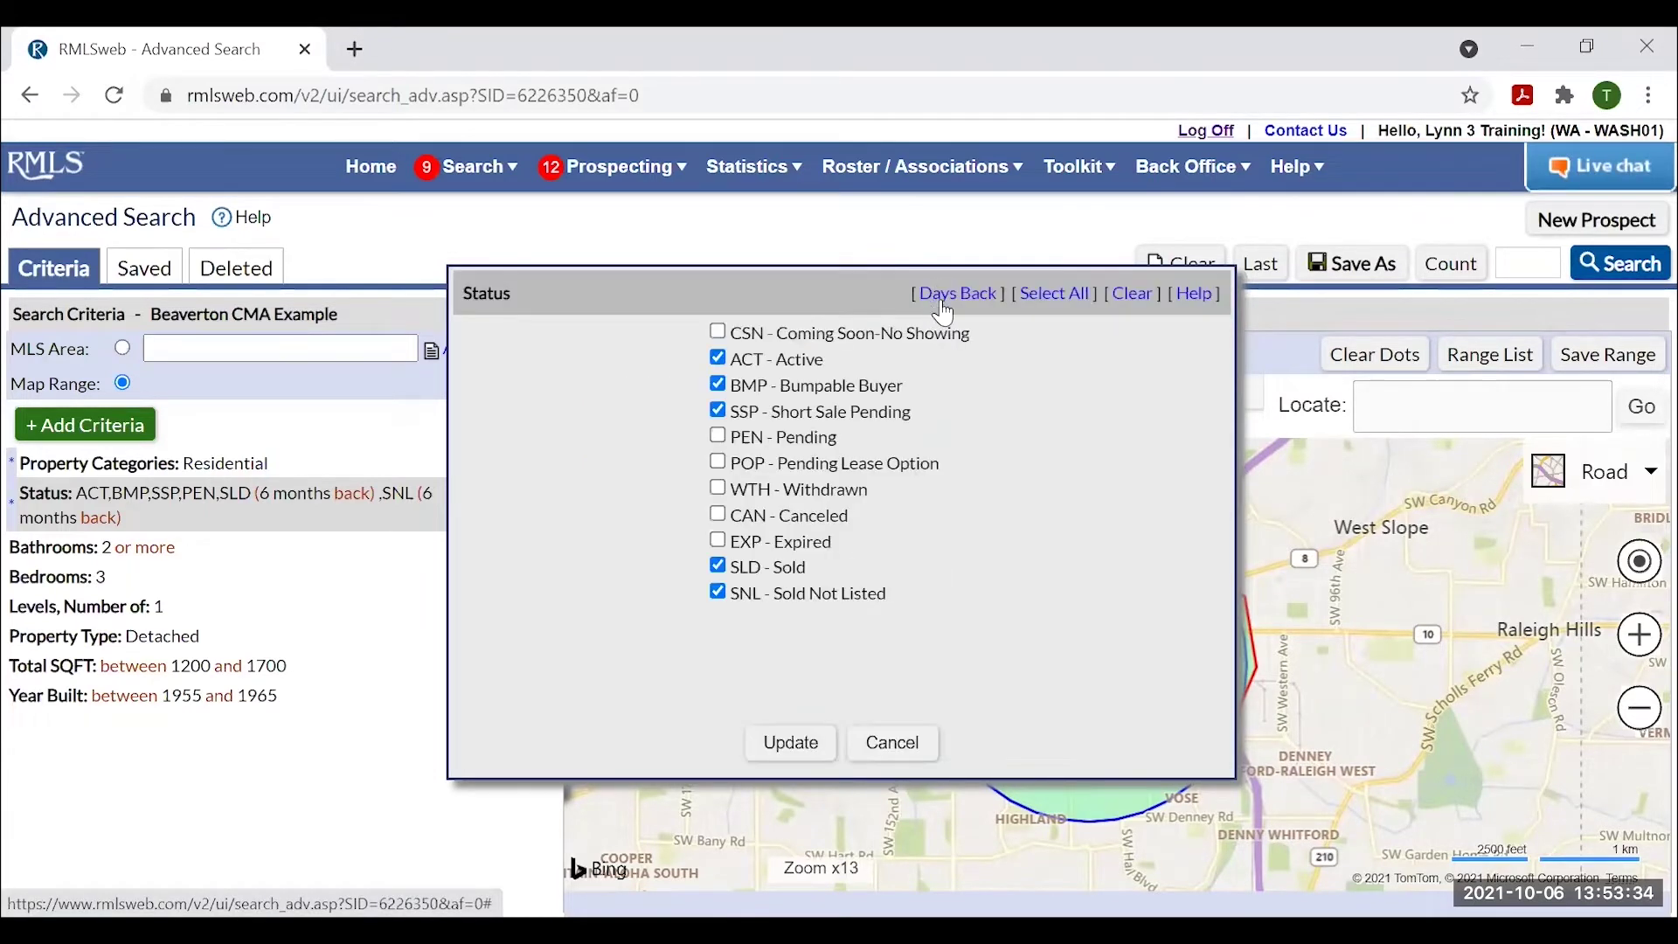
left_click(957, 296)
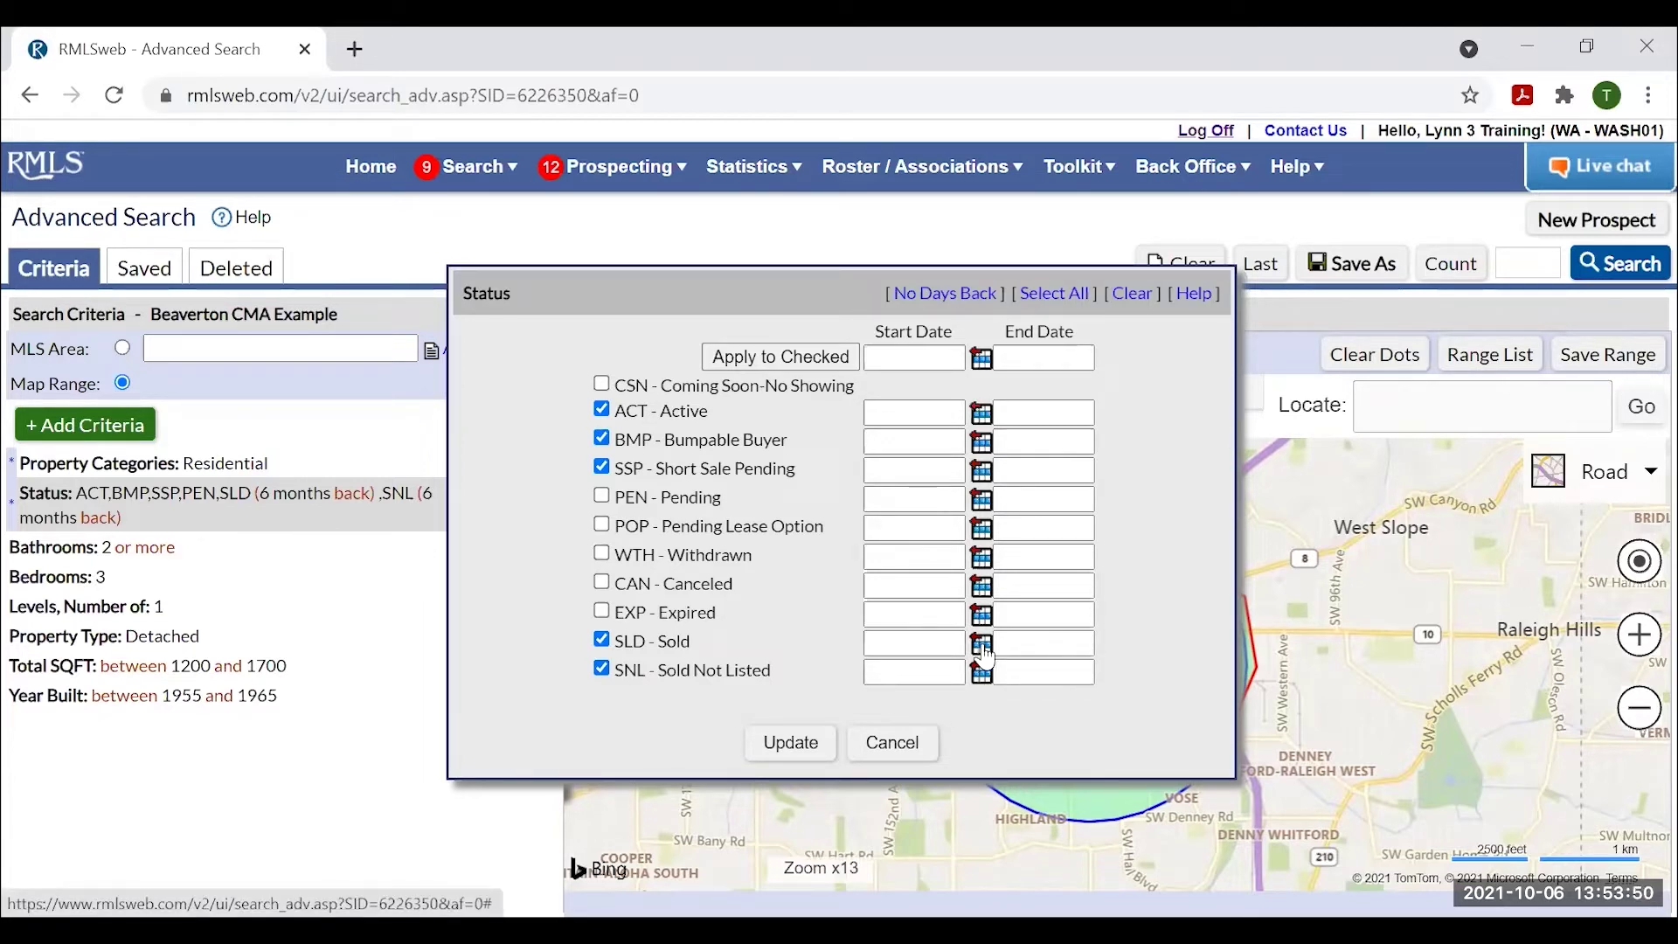
left_click(983, 649)
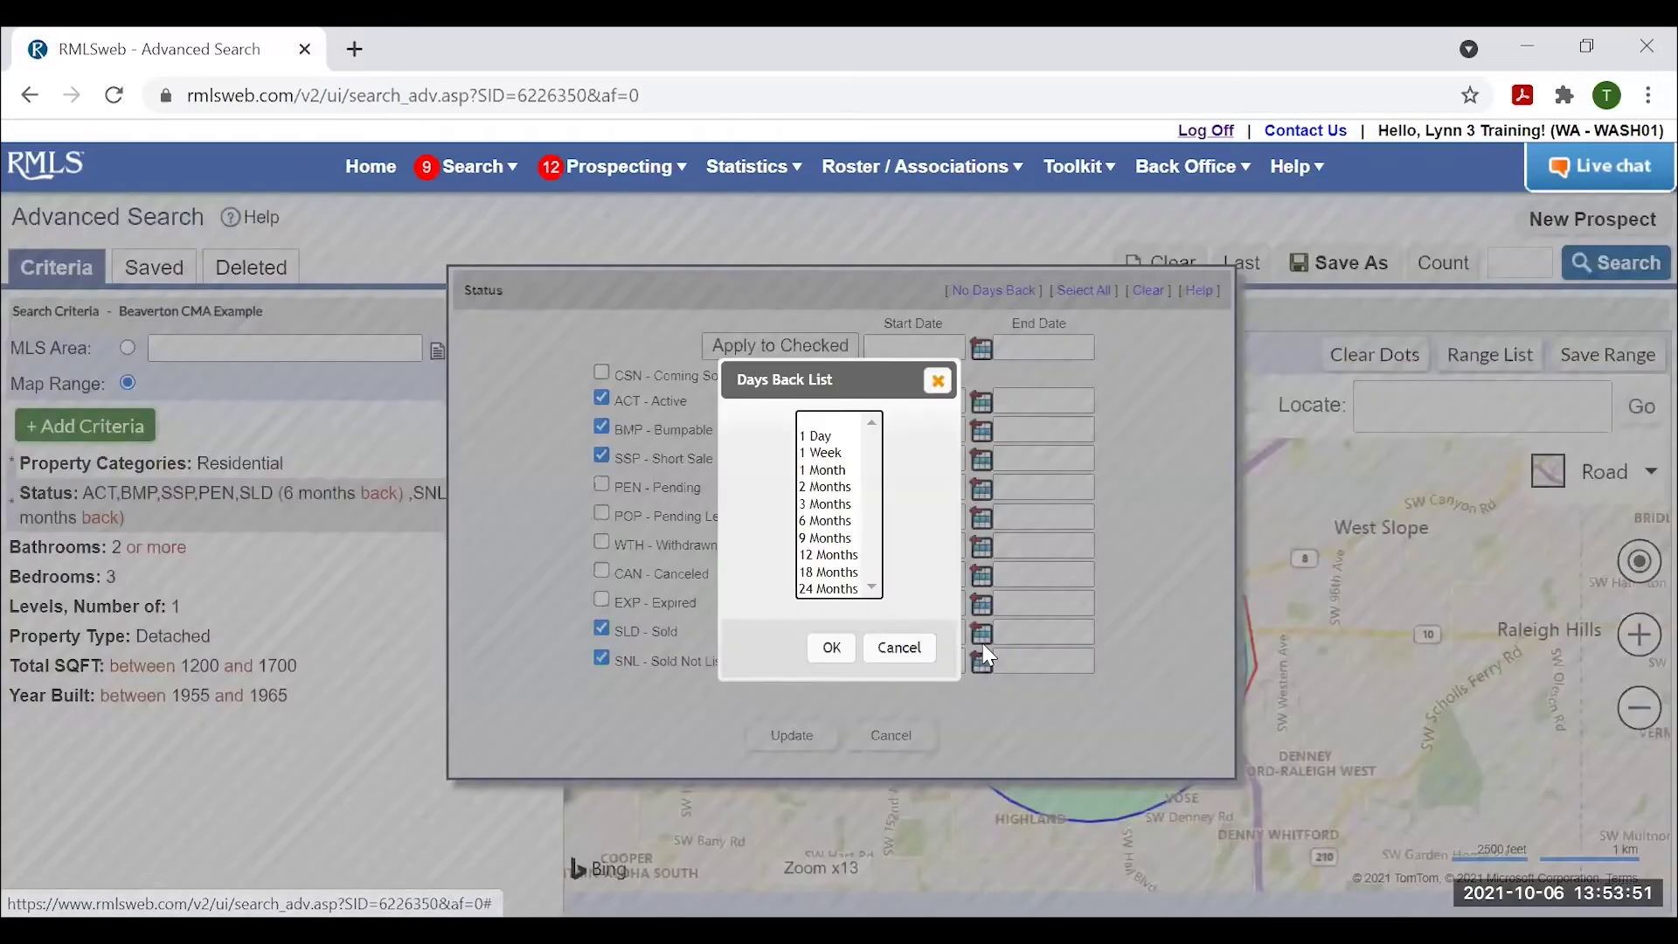
left_click(825, 521)
left_click(834, 651)
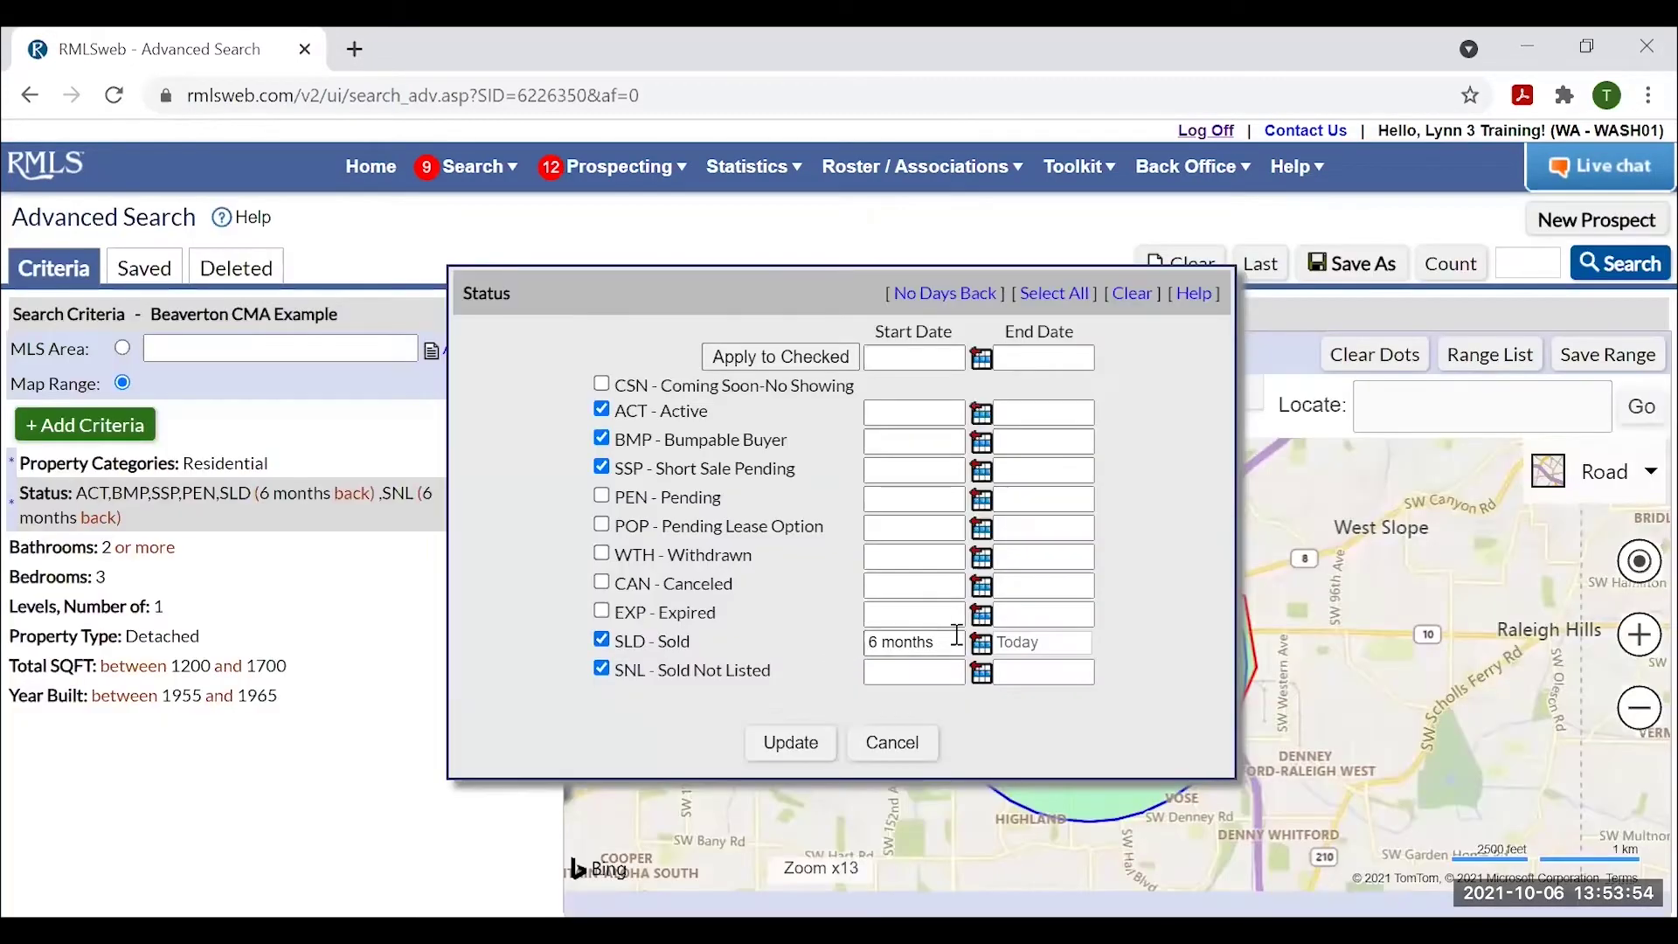
left_click(982, 671)
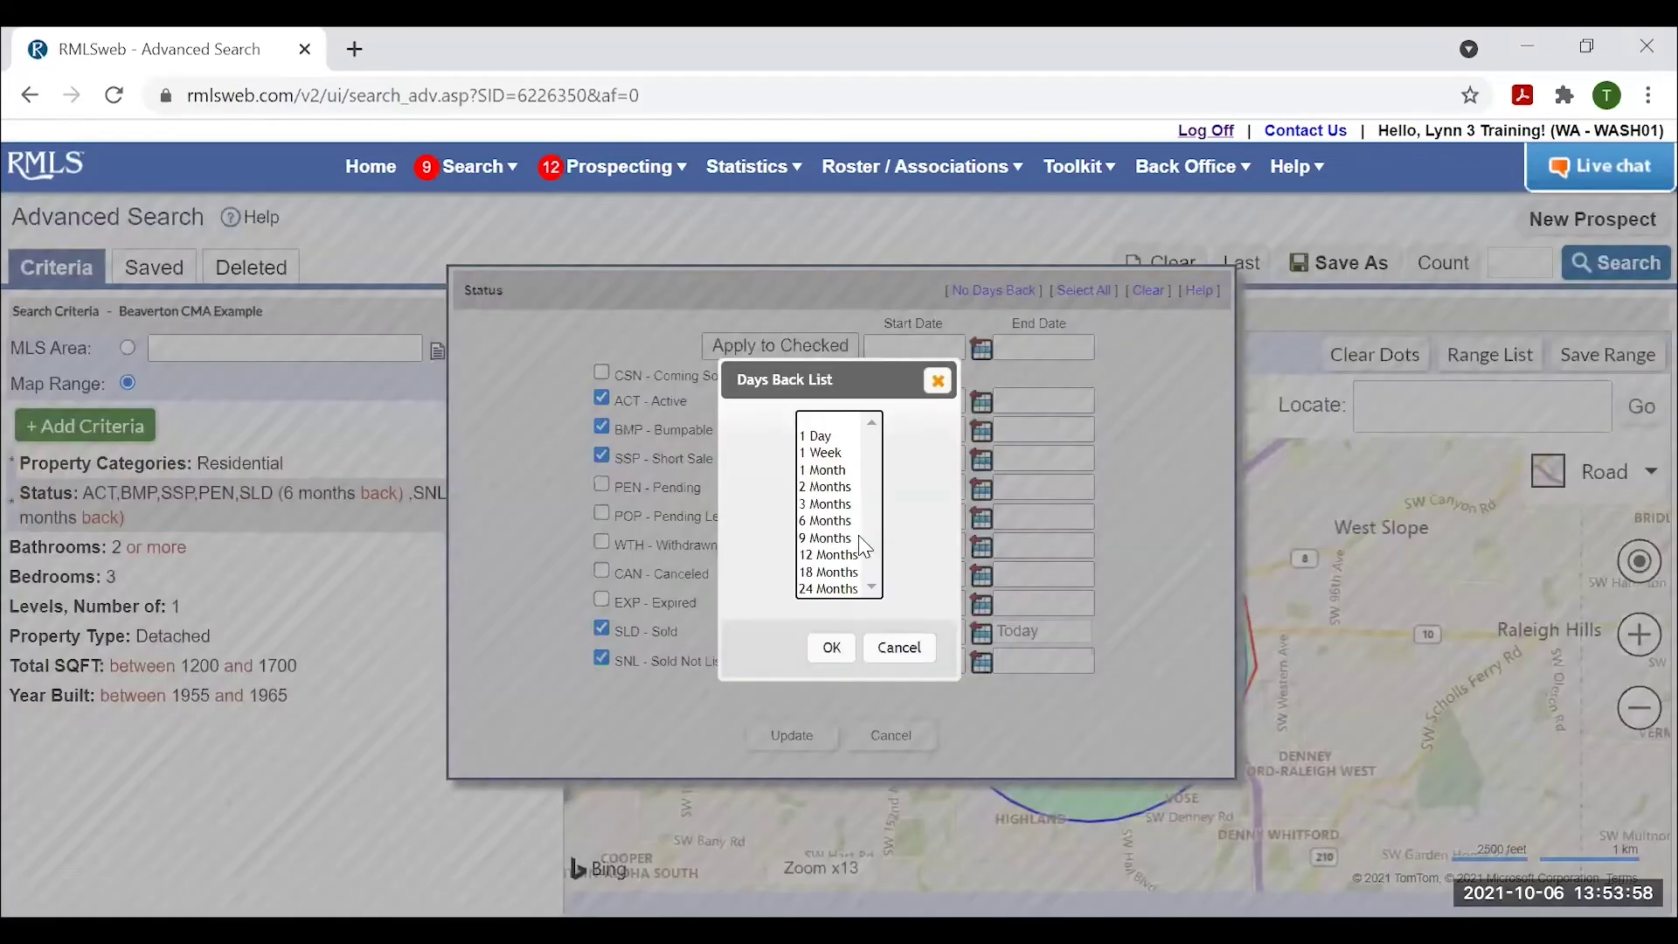
left_click(830, 522)
left_click(831, 648)
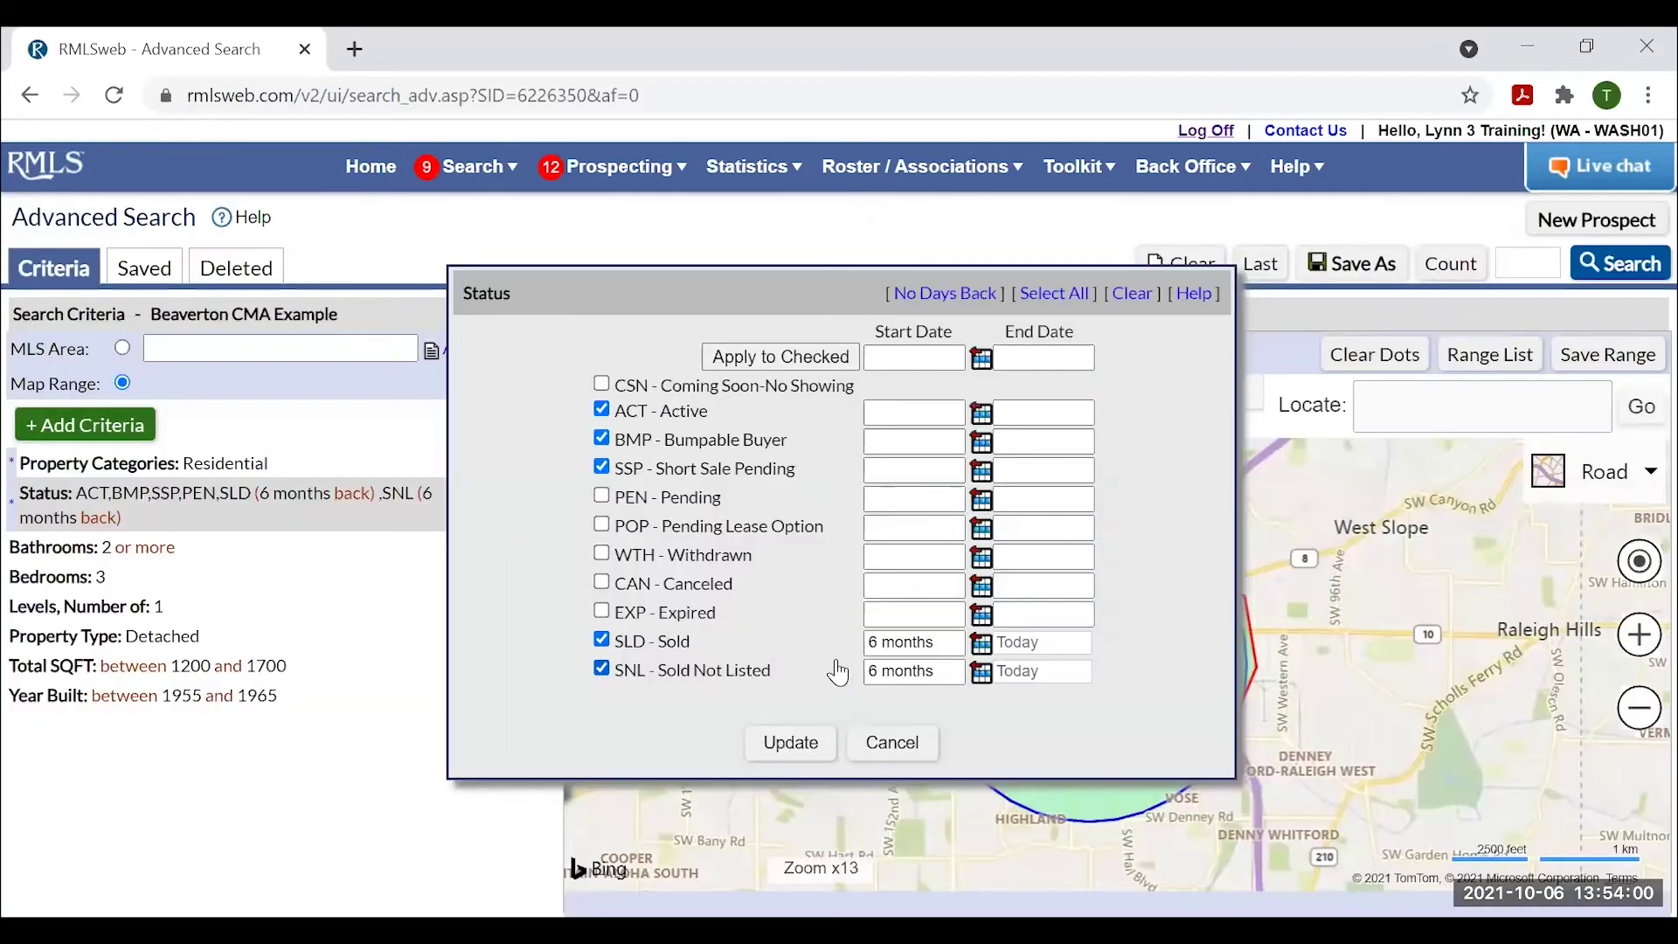
left_click(792, 743)
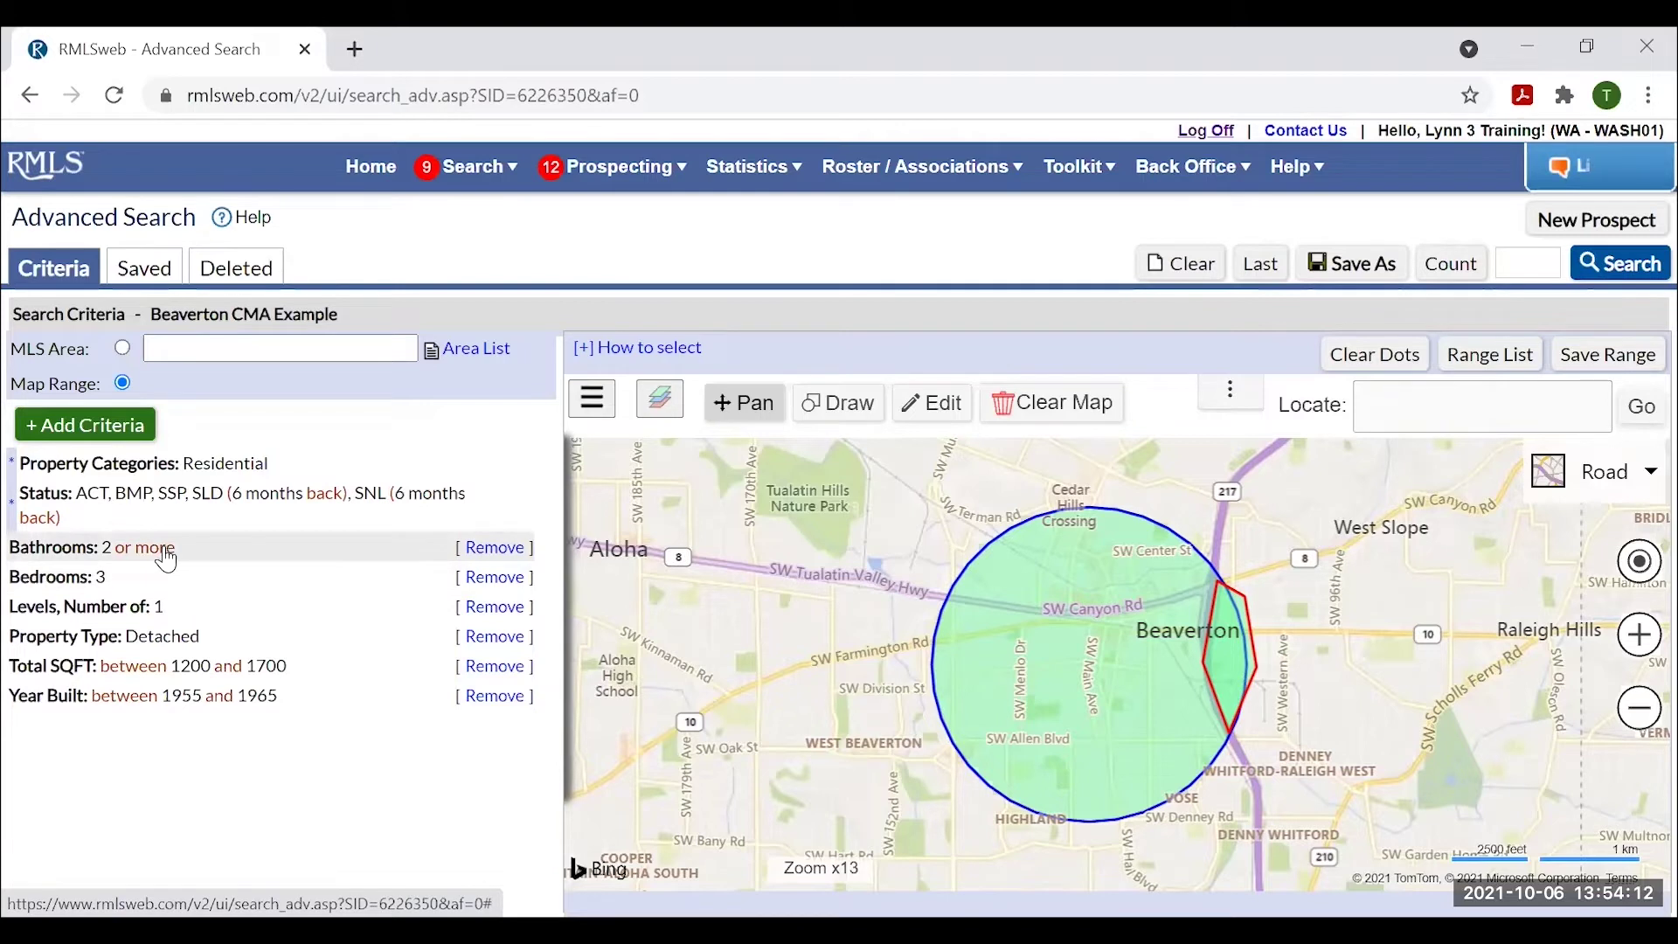
left_click(105, 584)
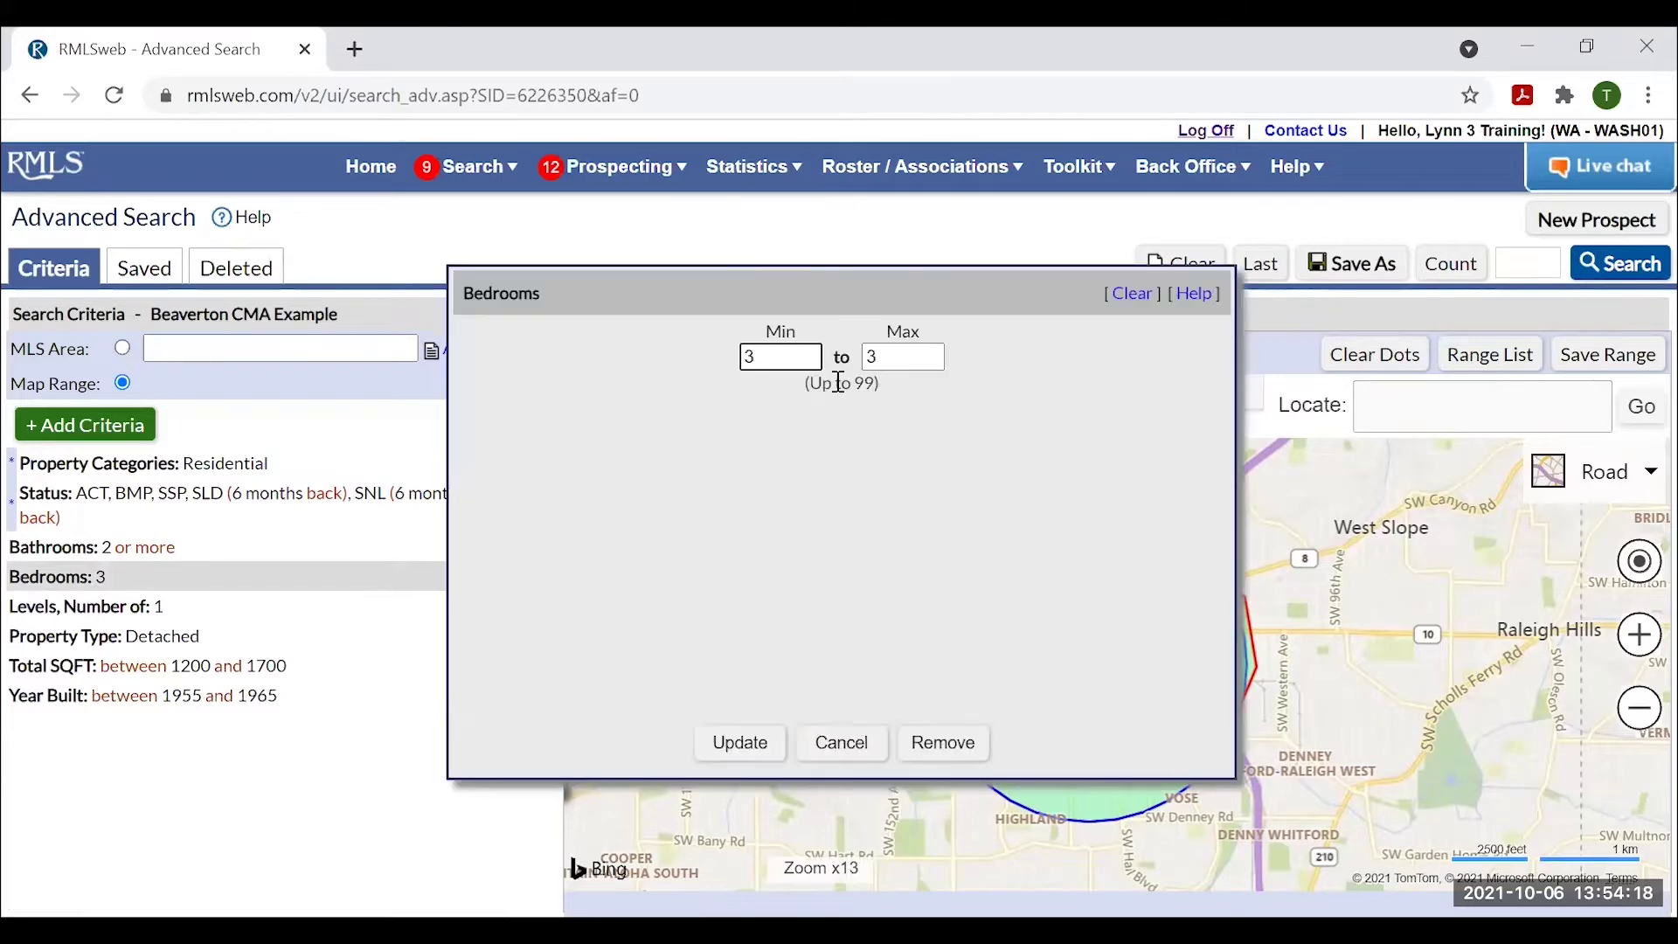
left_click(742, 742)
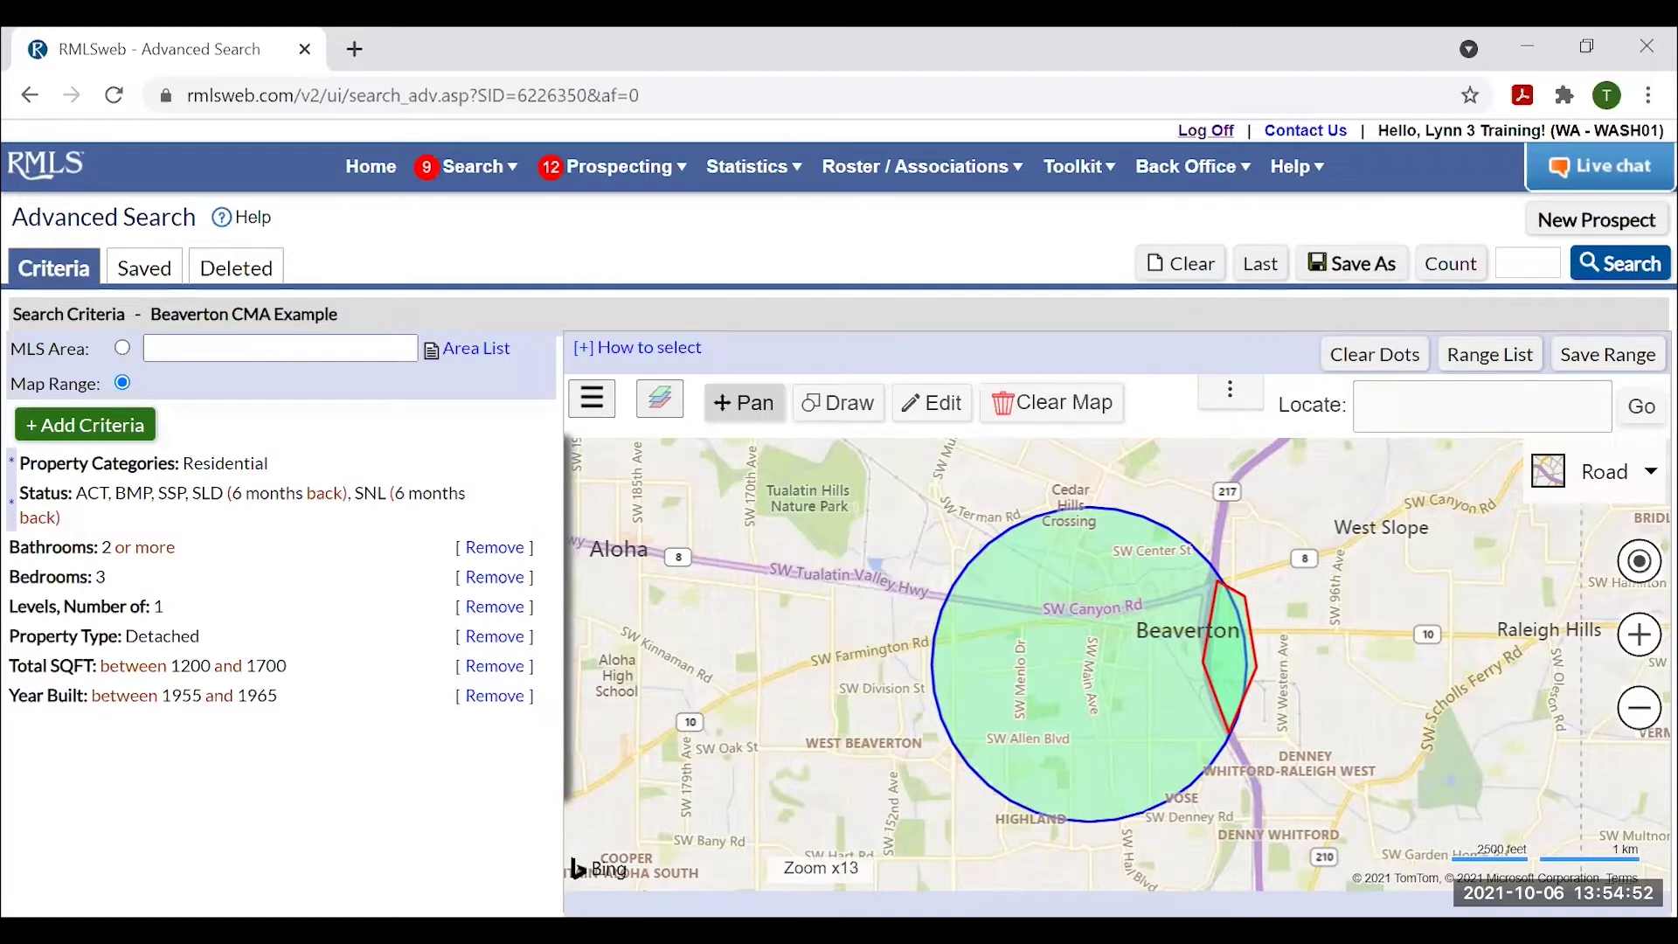
Clear the previous circle and polygon, then look up the subject SE 5th Street address.
left_click(1050, 407)
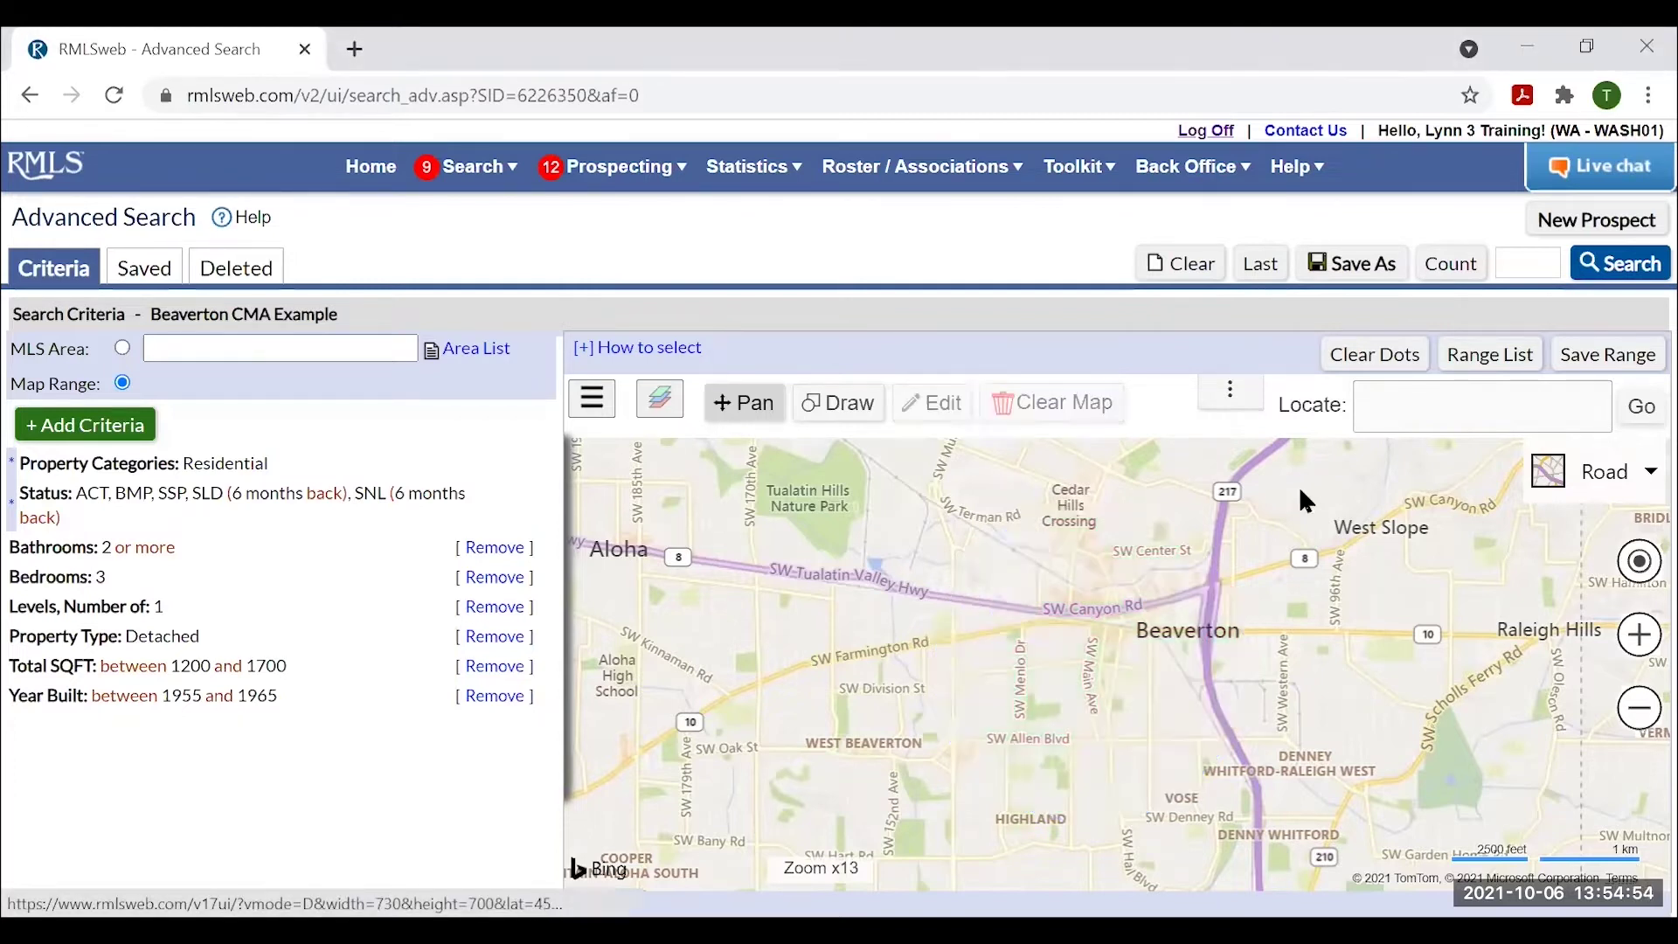
left_click(1379, 402)
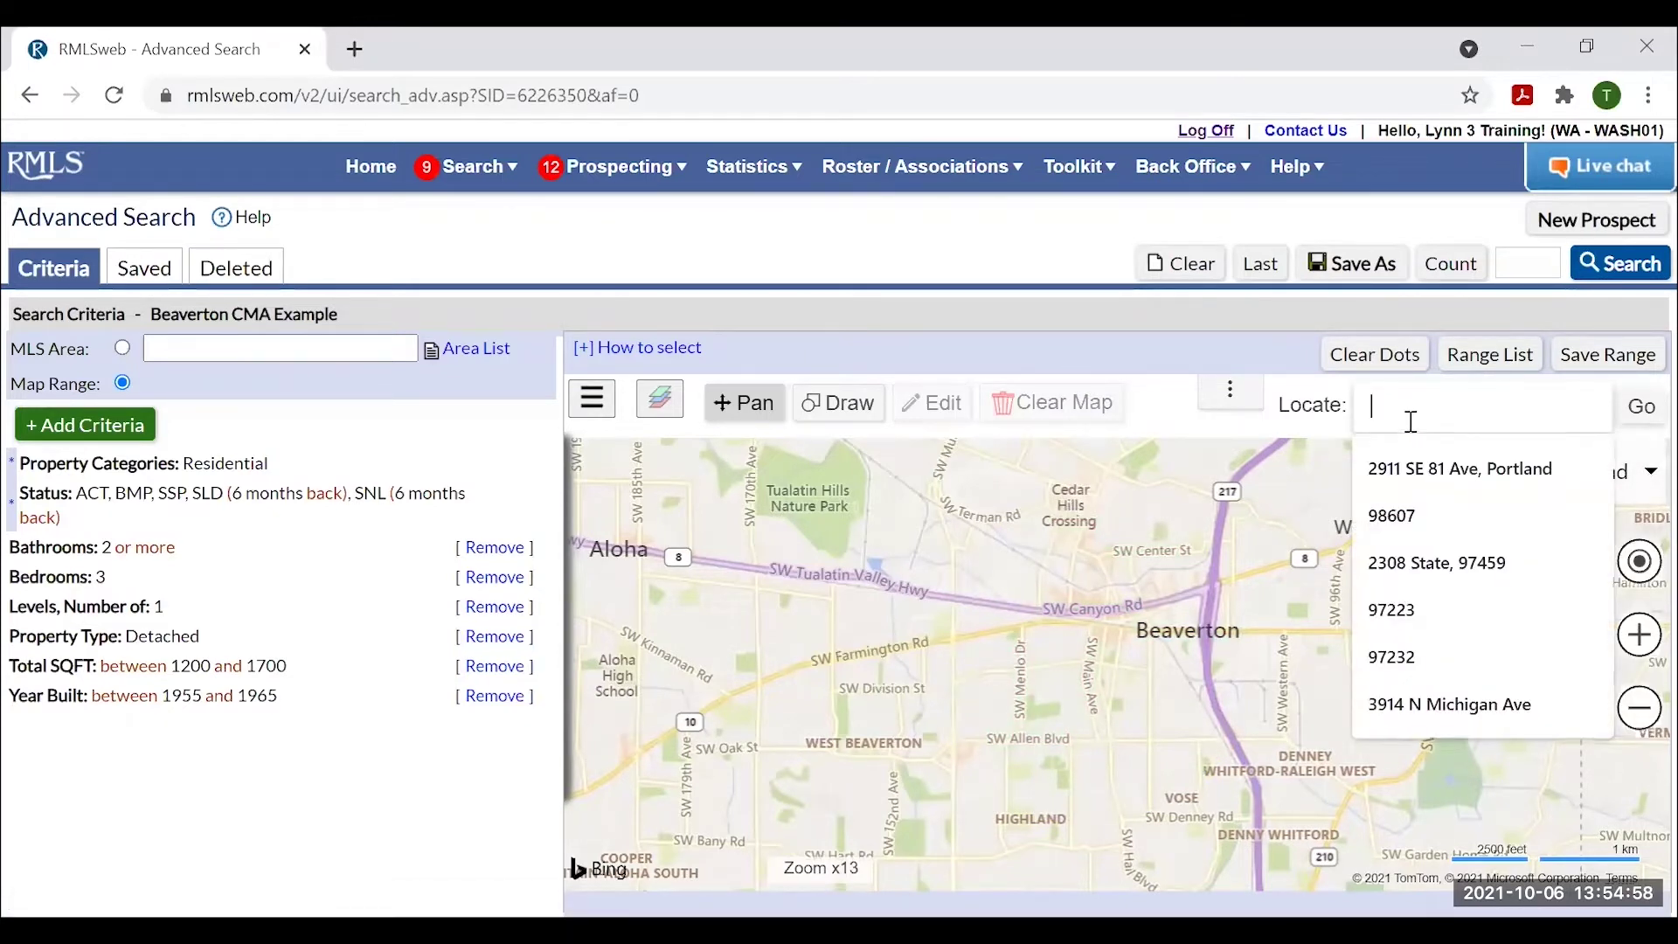
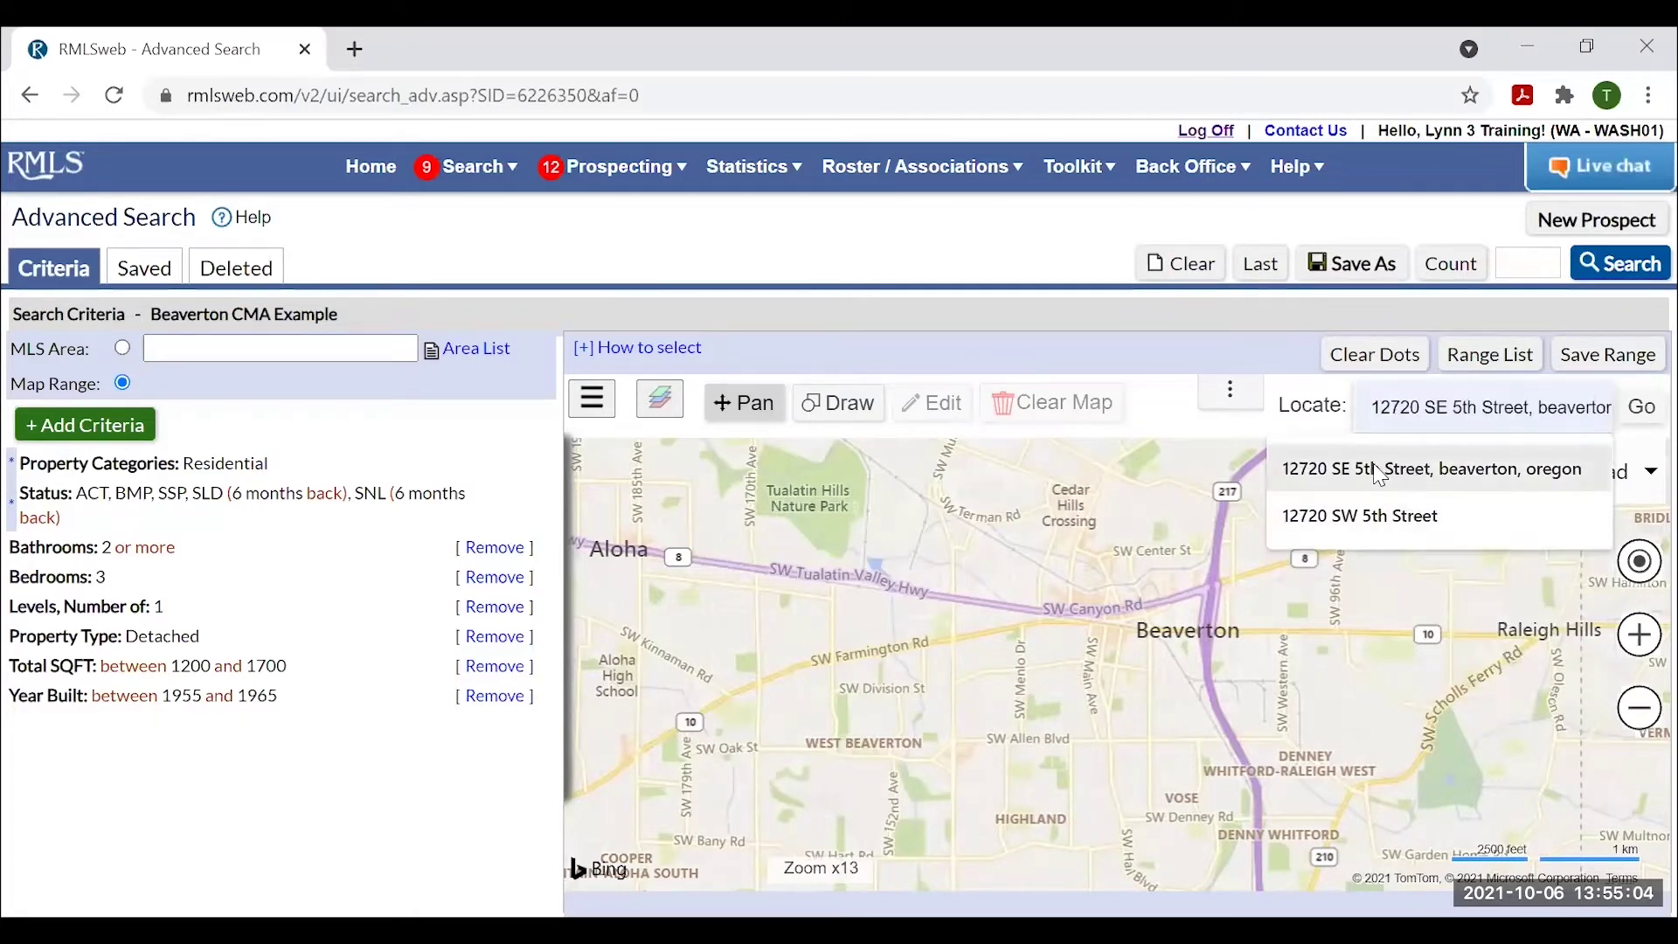
left_click(1378, 475)
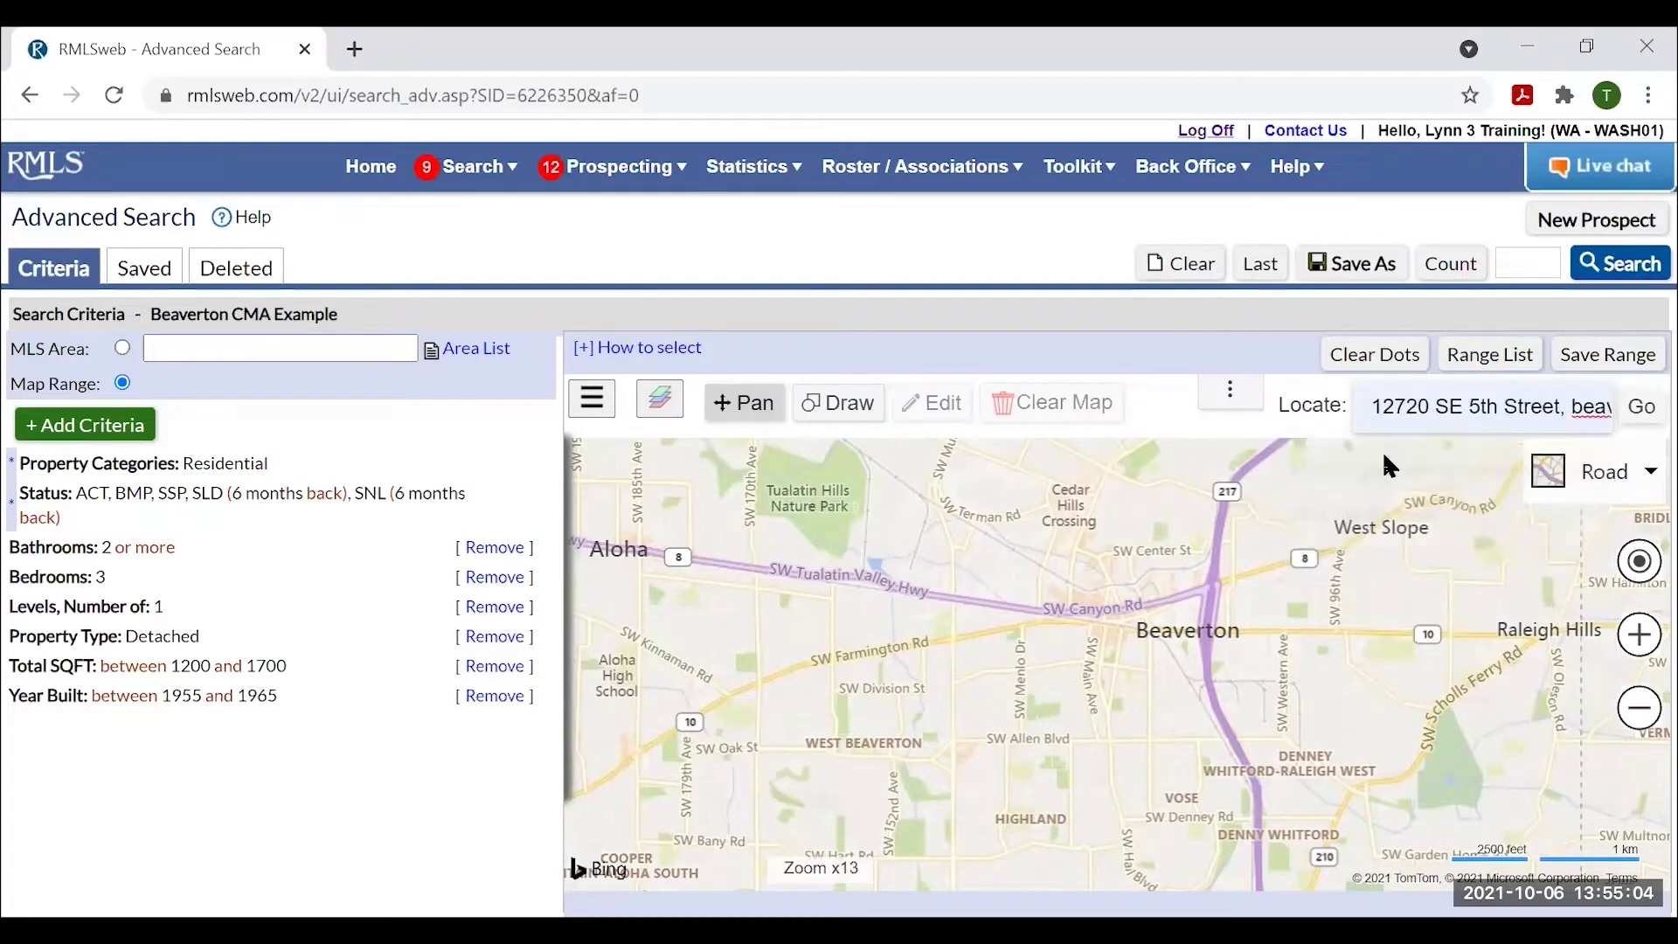
Center the map on the subject address and zoom out to show the wider Beaverton area.
left_click(1643, 409)
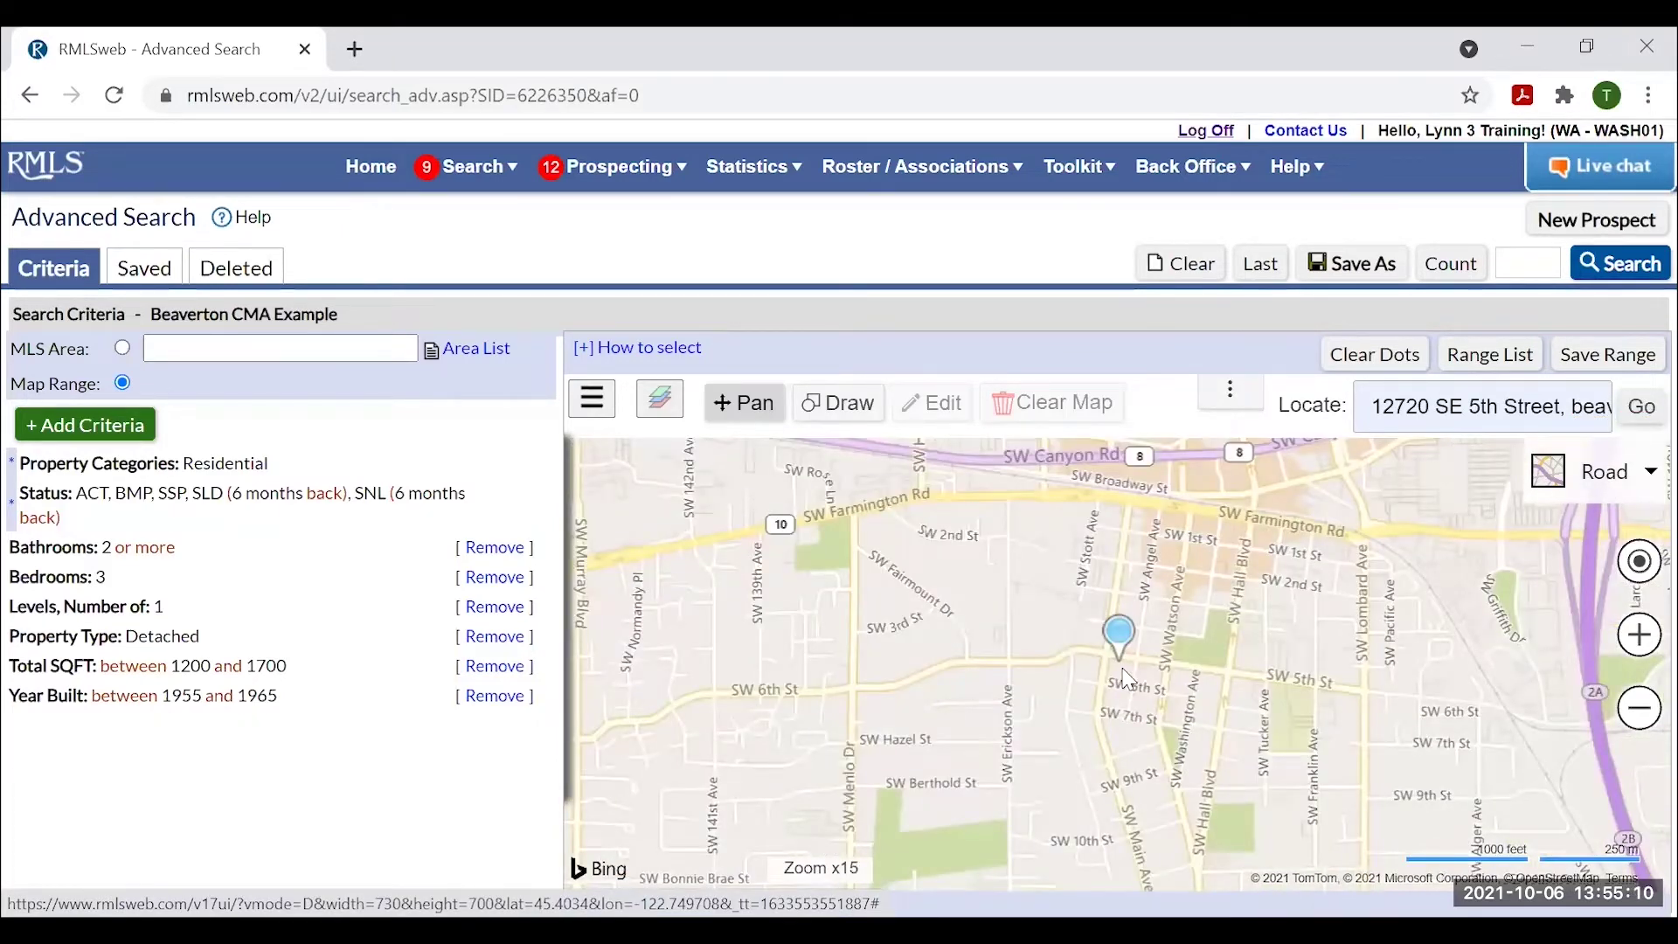
scroll(1124, 671, "down", 1)
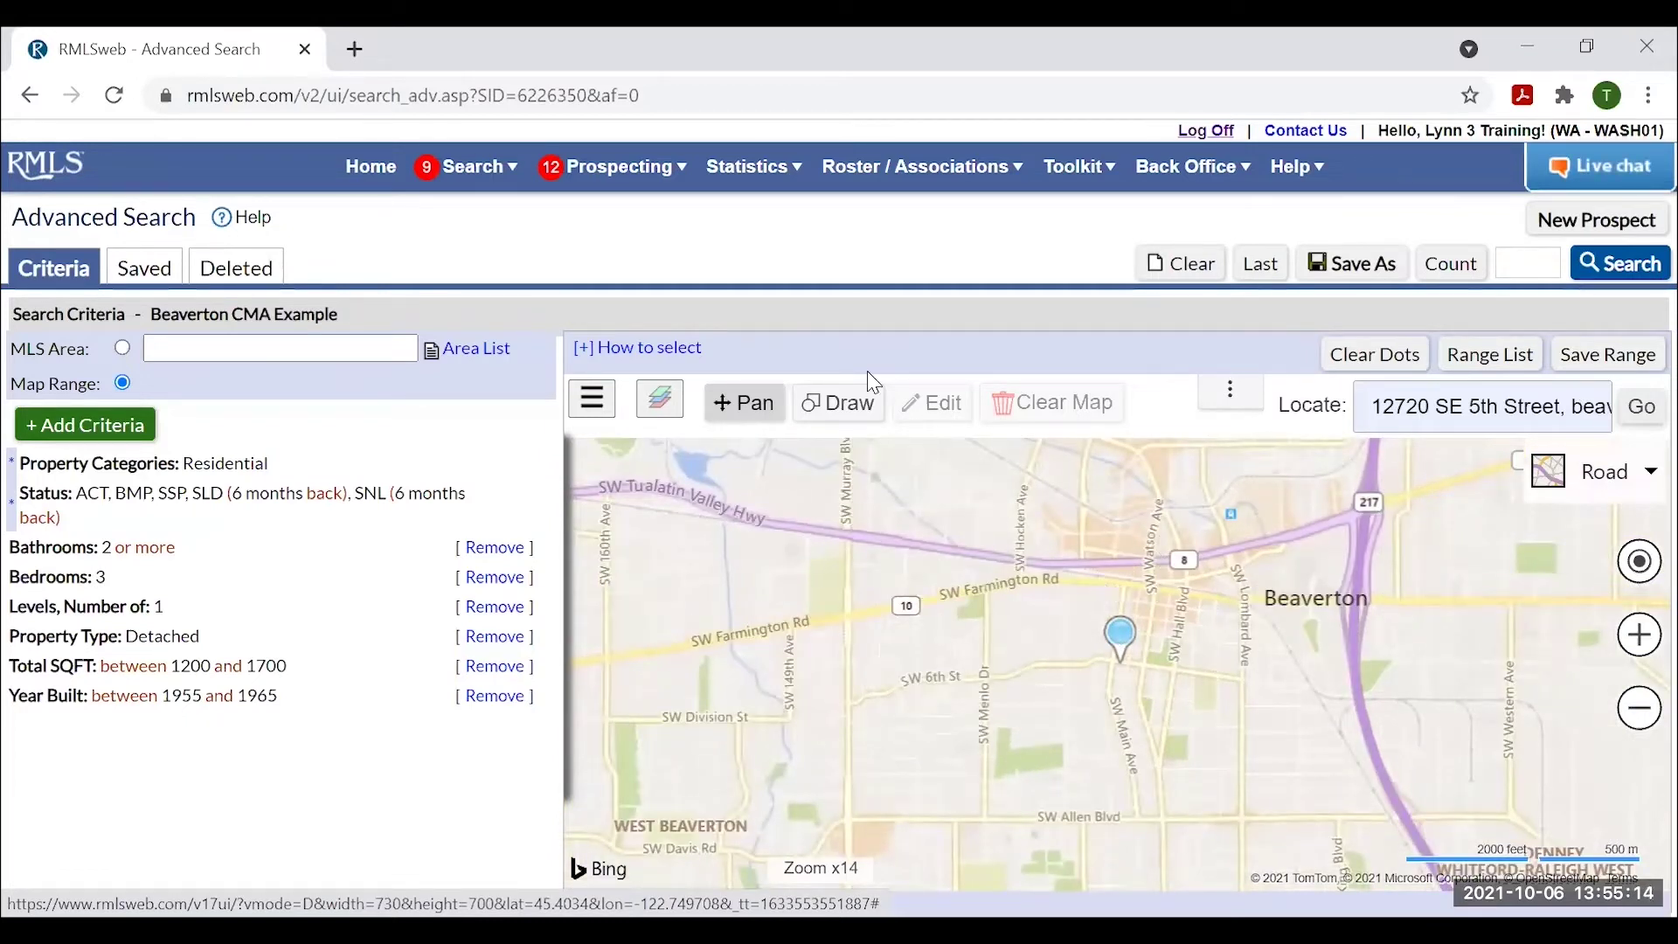
left_click(838, 407)
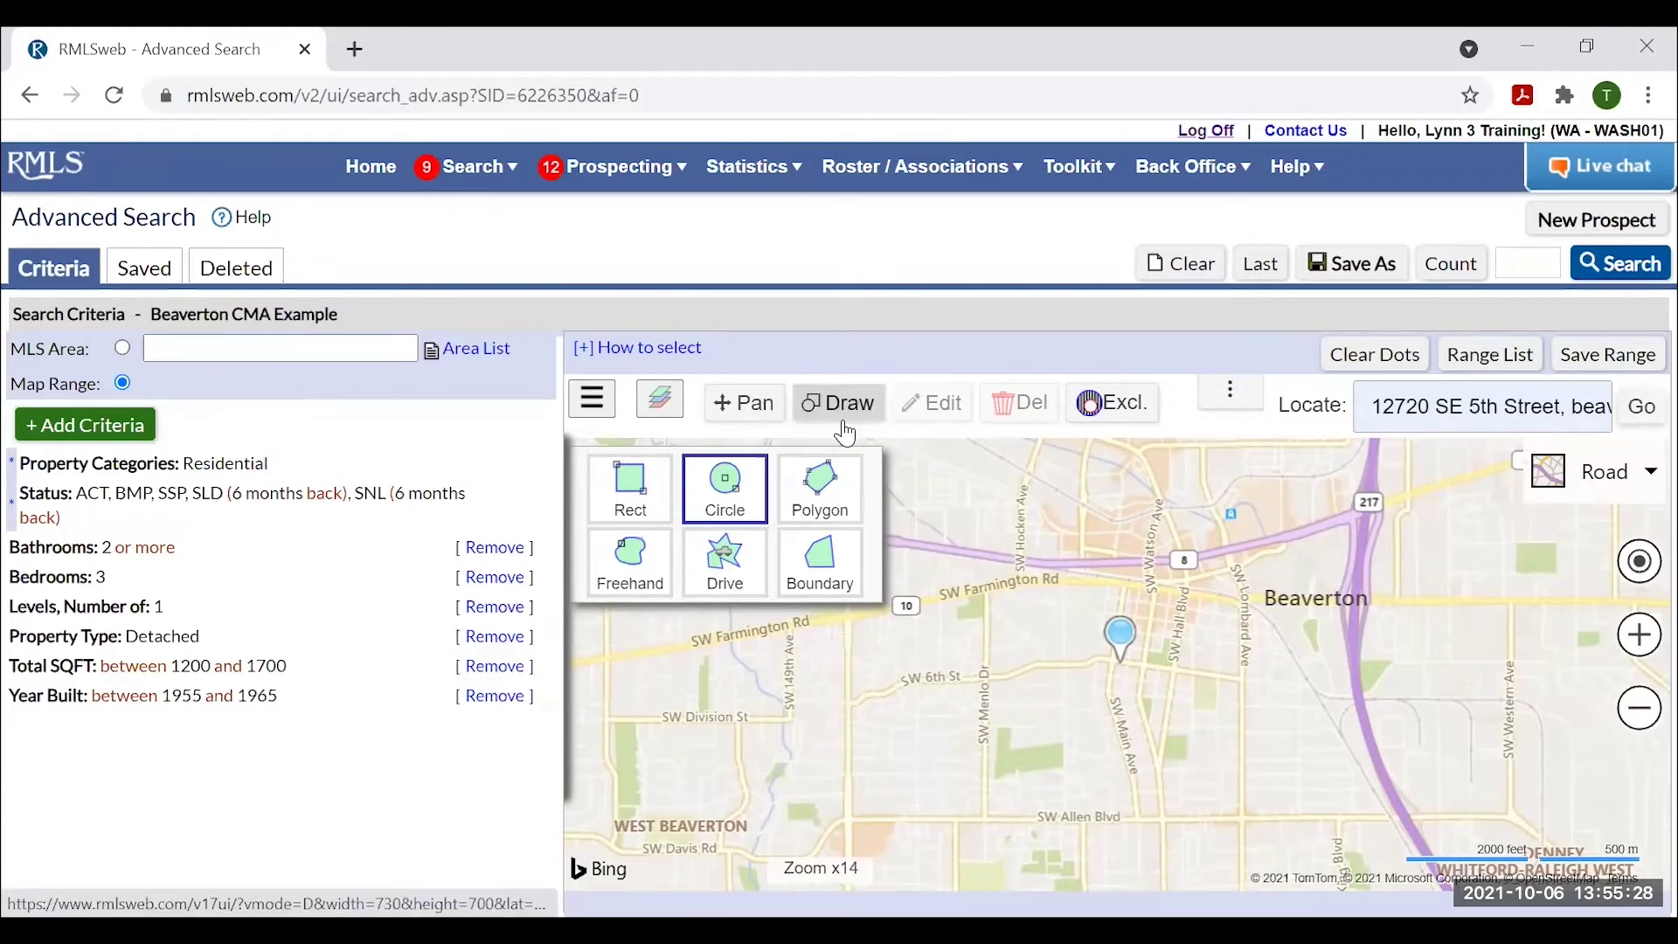
Apply a 1-mile radius around the subject address, then close the panel and return to Pan mode.
left_click(594, 407)
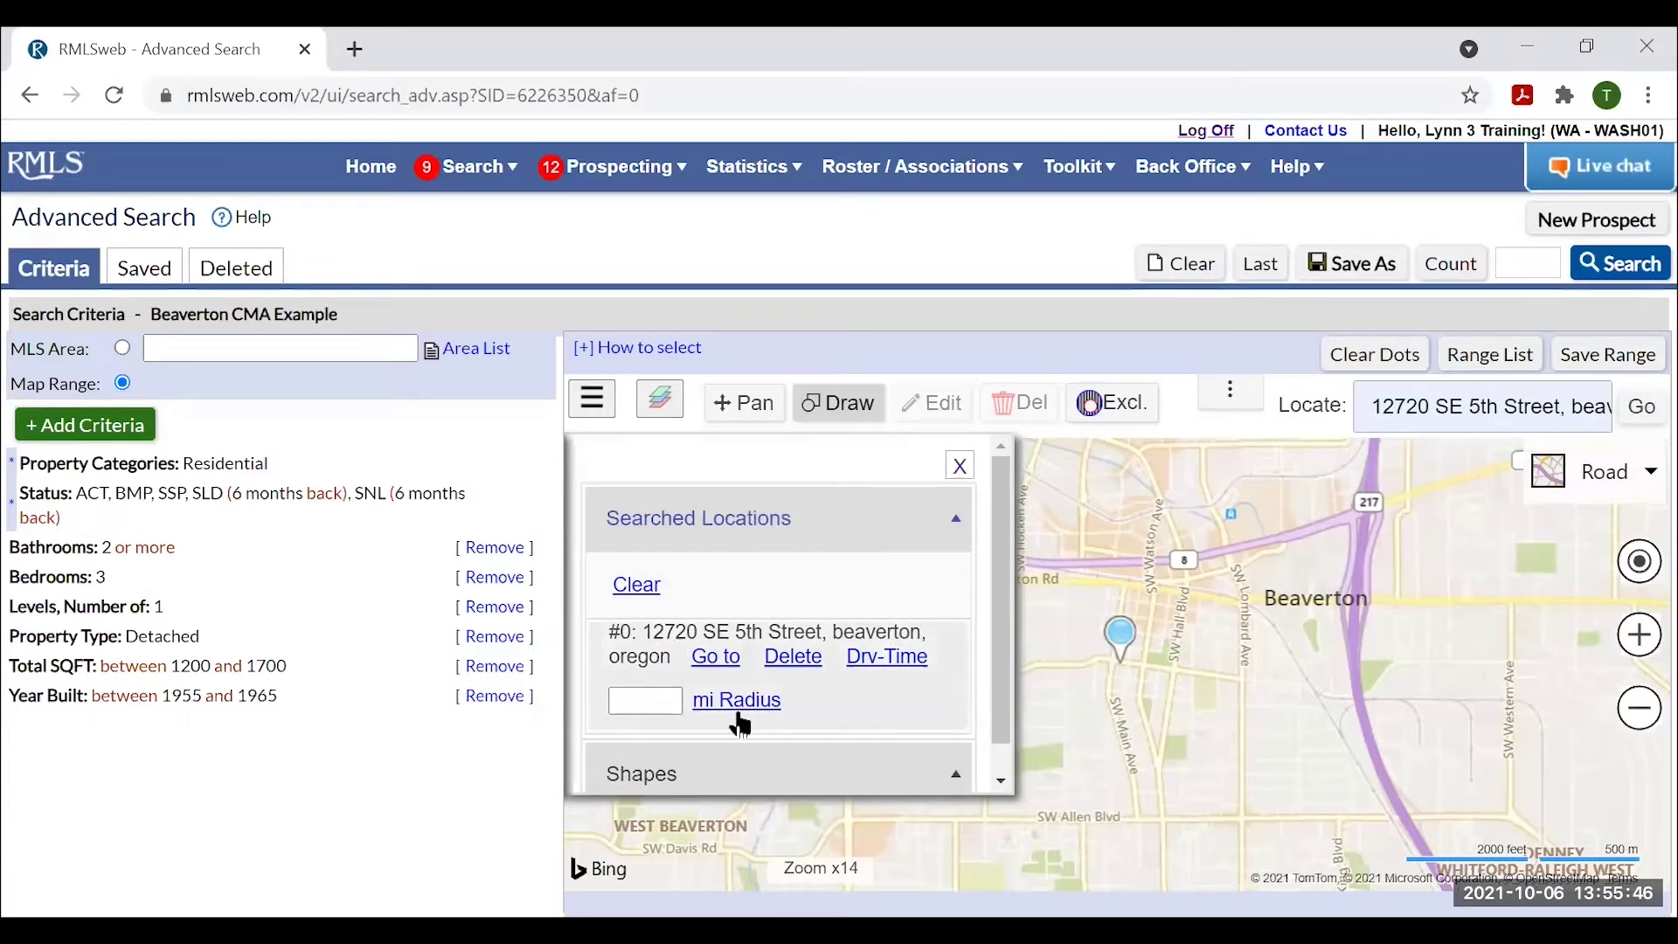
left_click(638, 698)
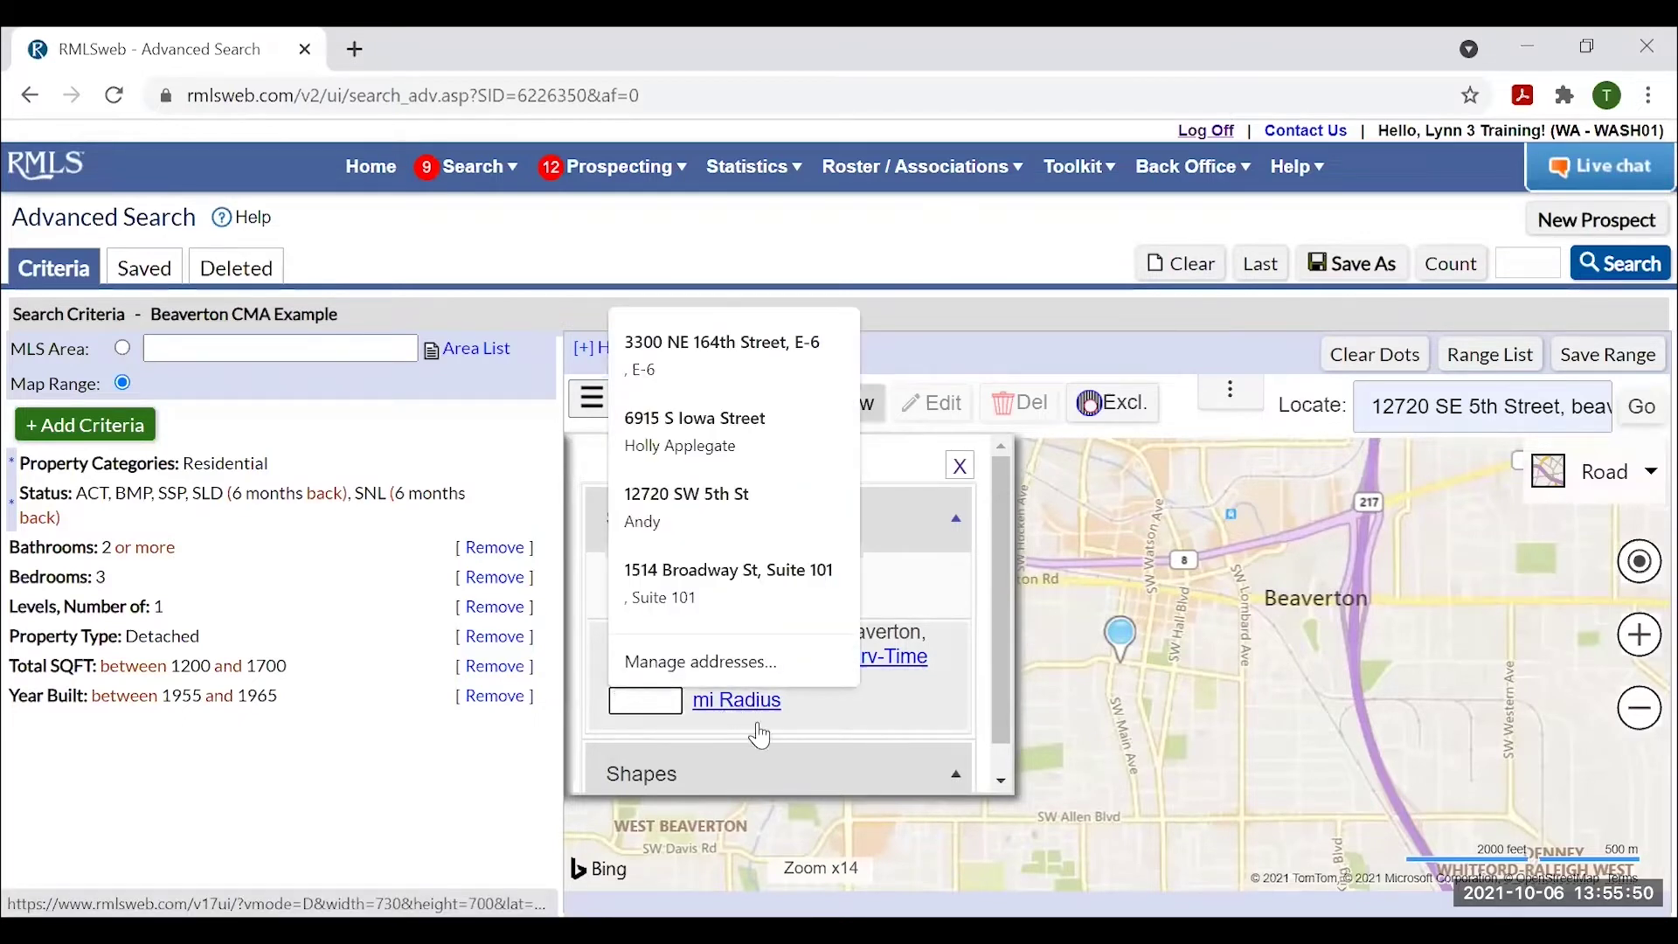
type("1")
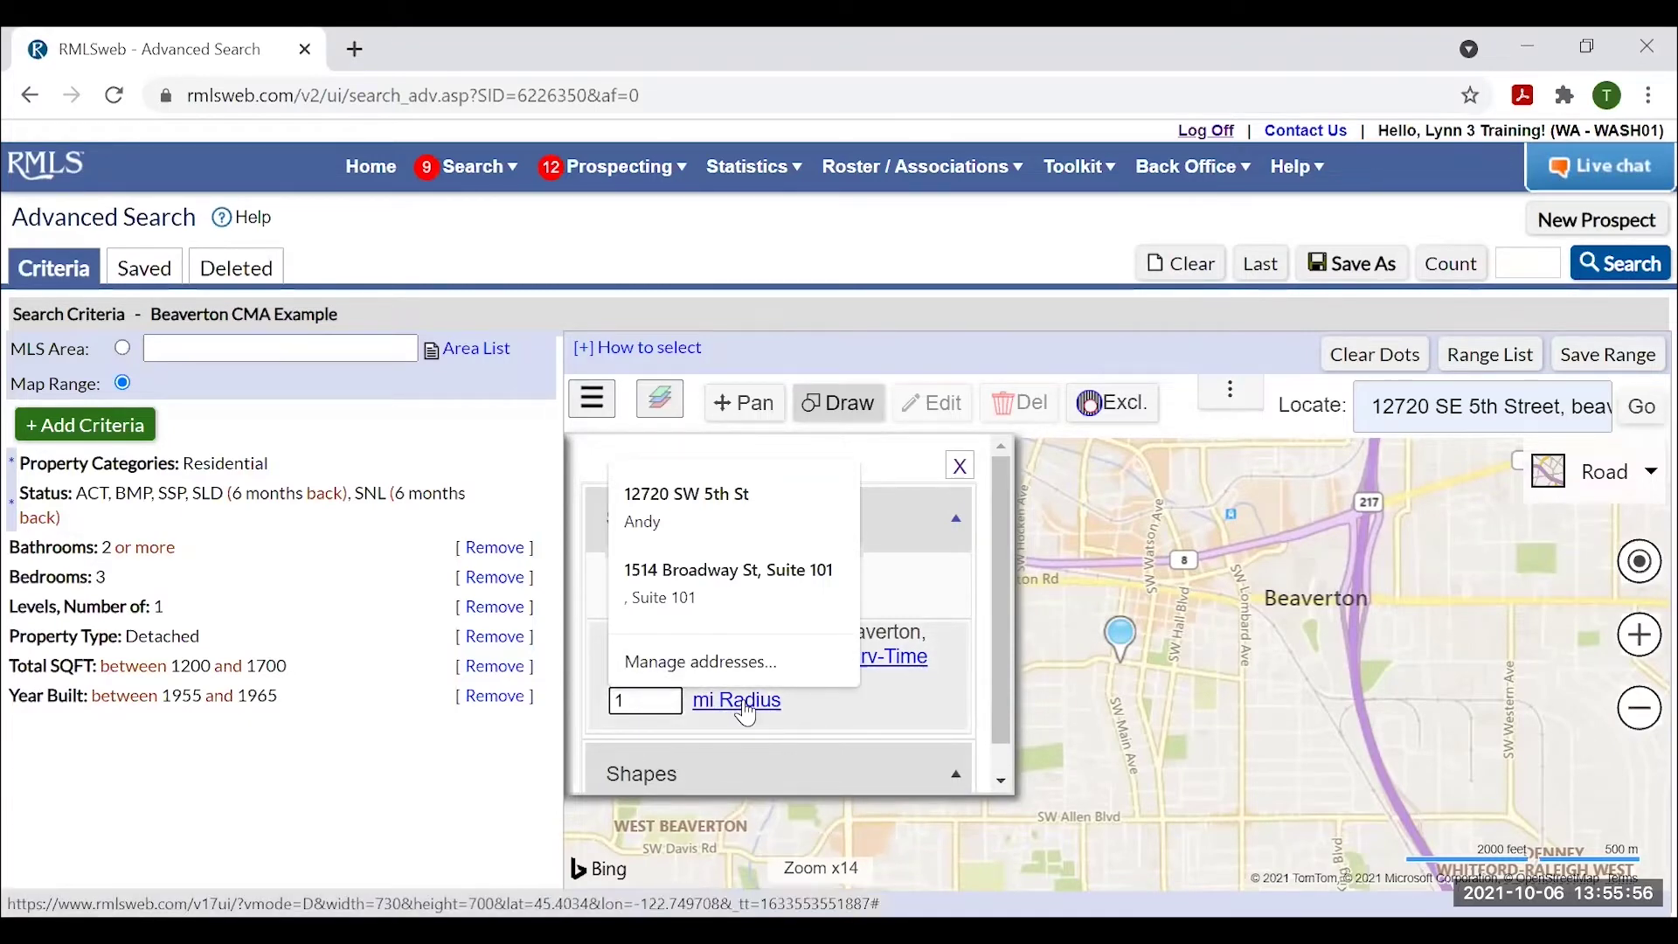
left_click(742, 704)
left_click(959, 466)
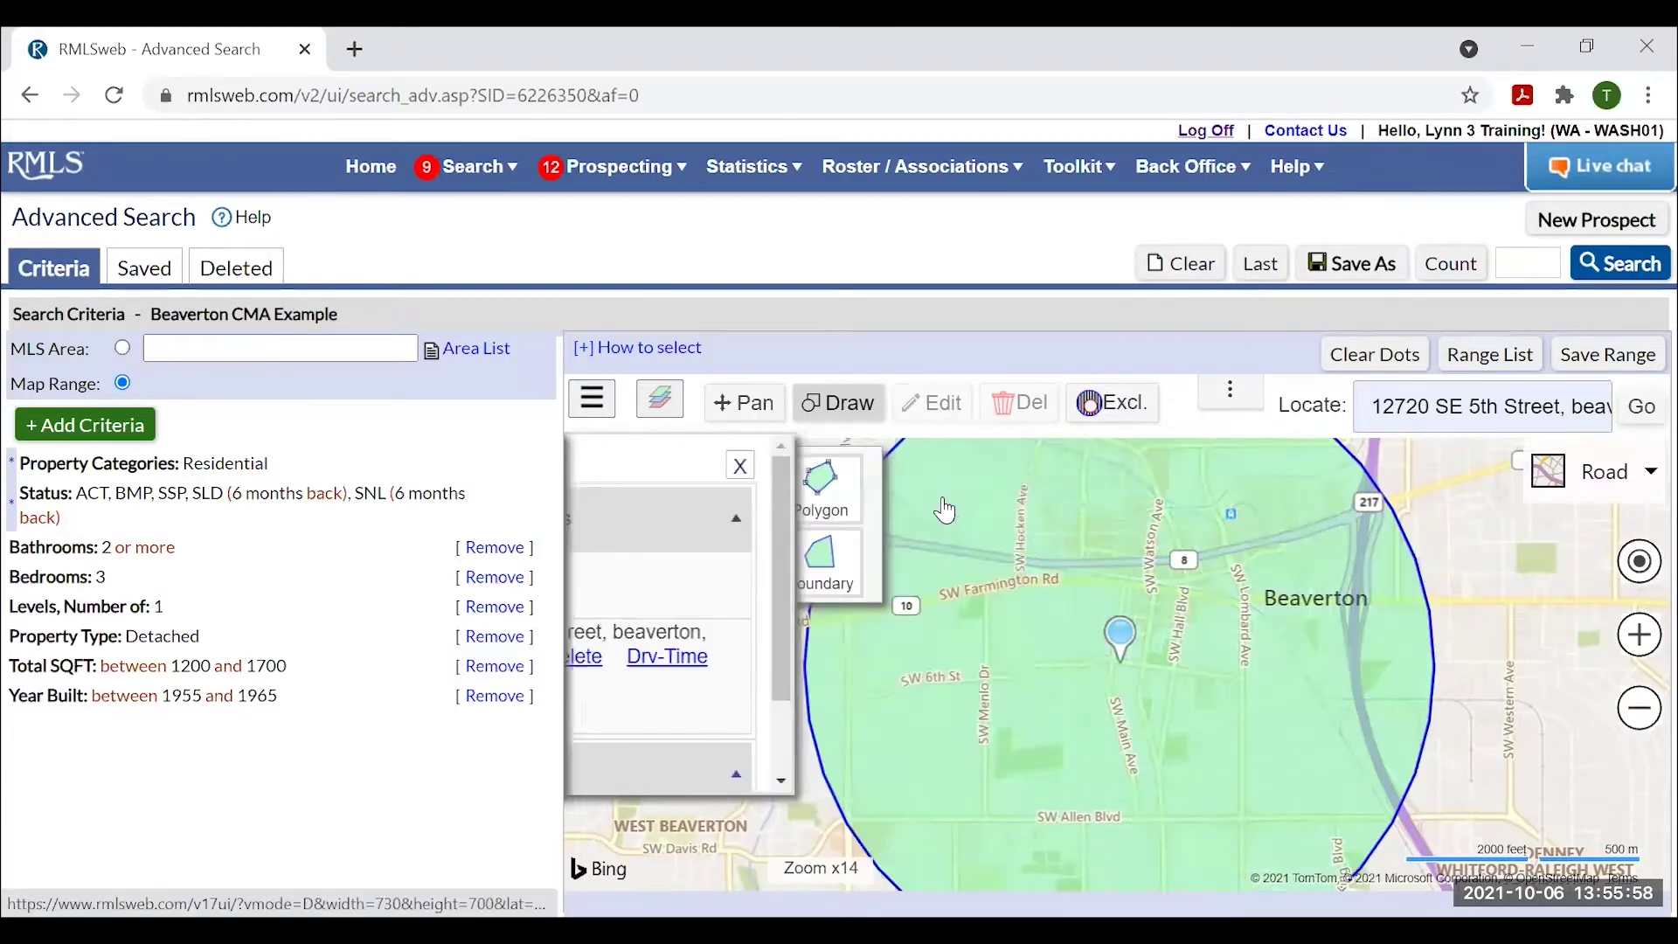
left_click(741, 403)
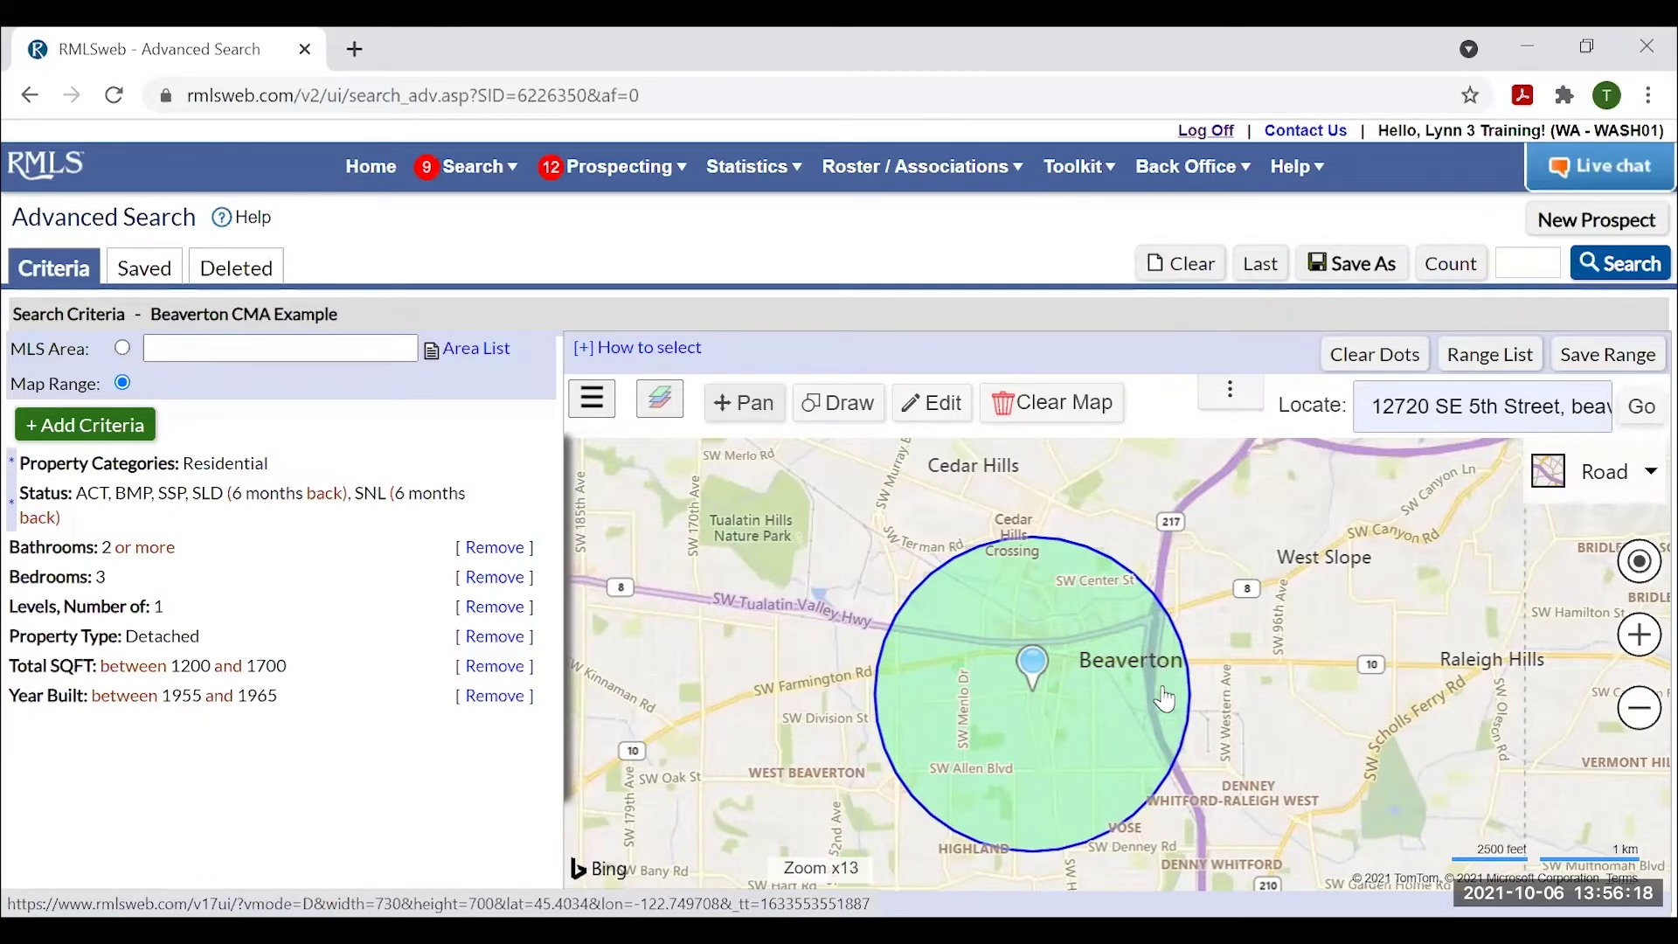
Draw a narrow polygon along the search circle's eastern edge.
left_click(844, 406)
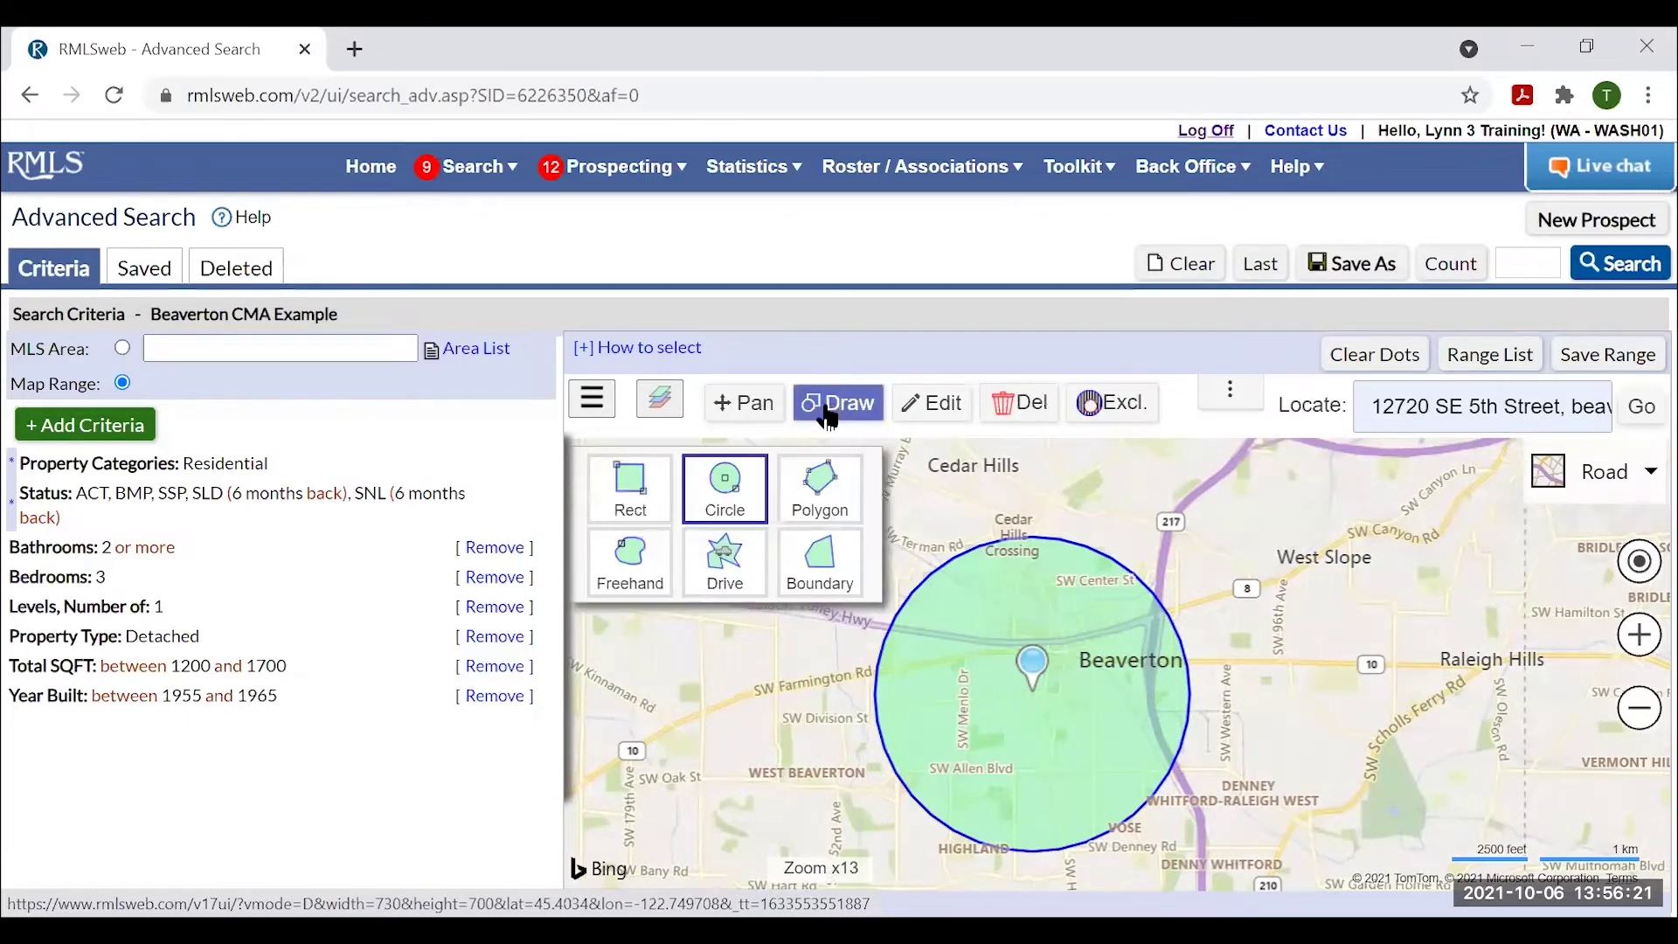
left_click(820, 488)
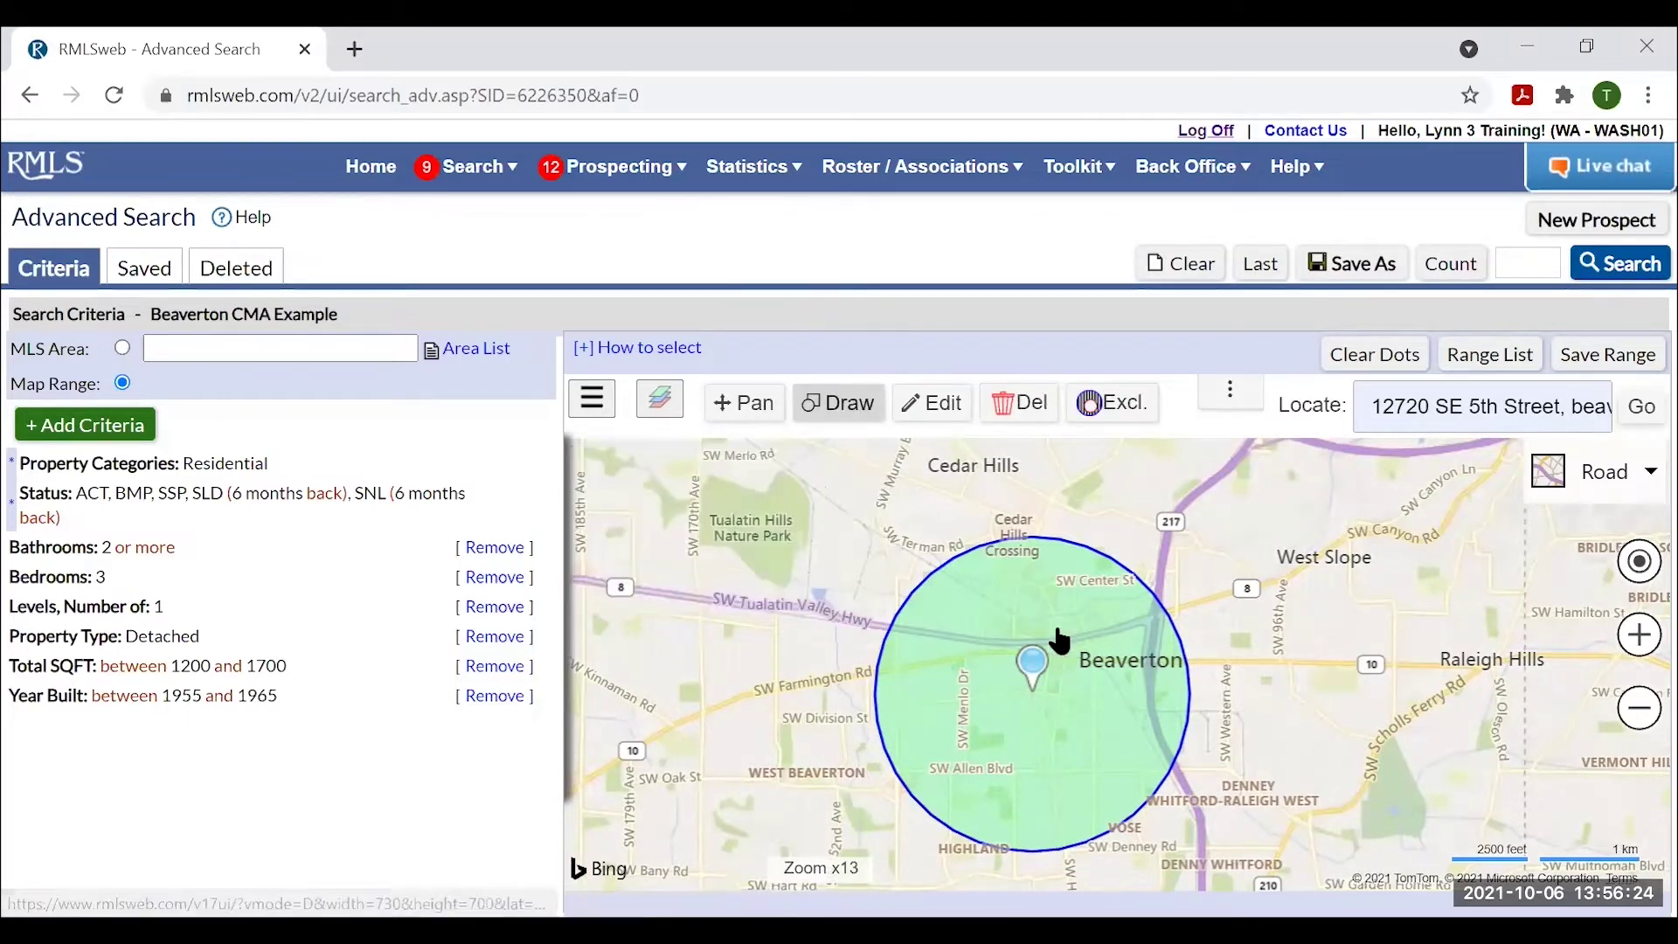
left_click(1155, 593)
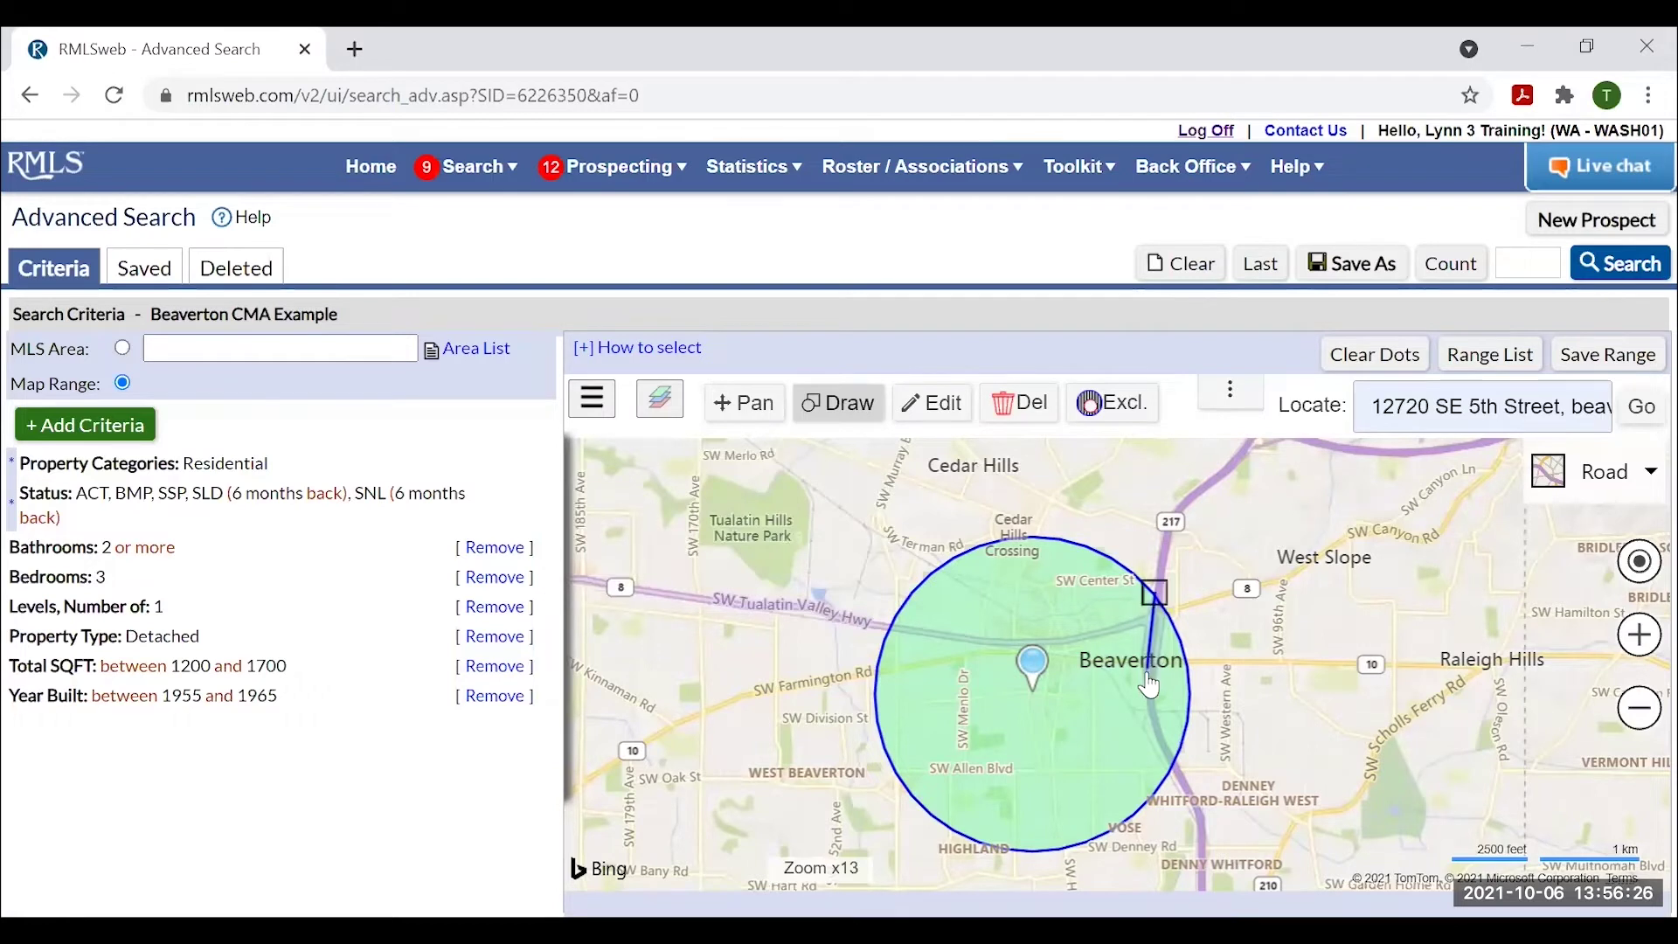
left_click(1148, 677)
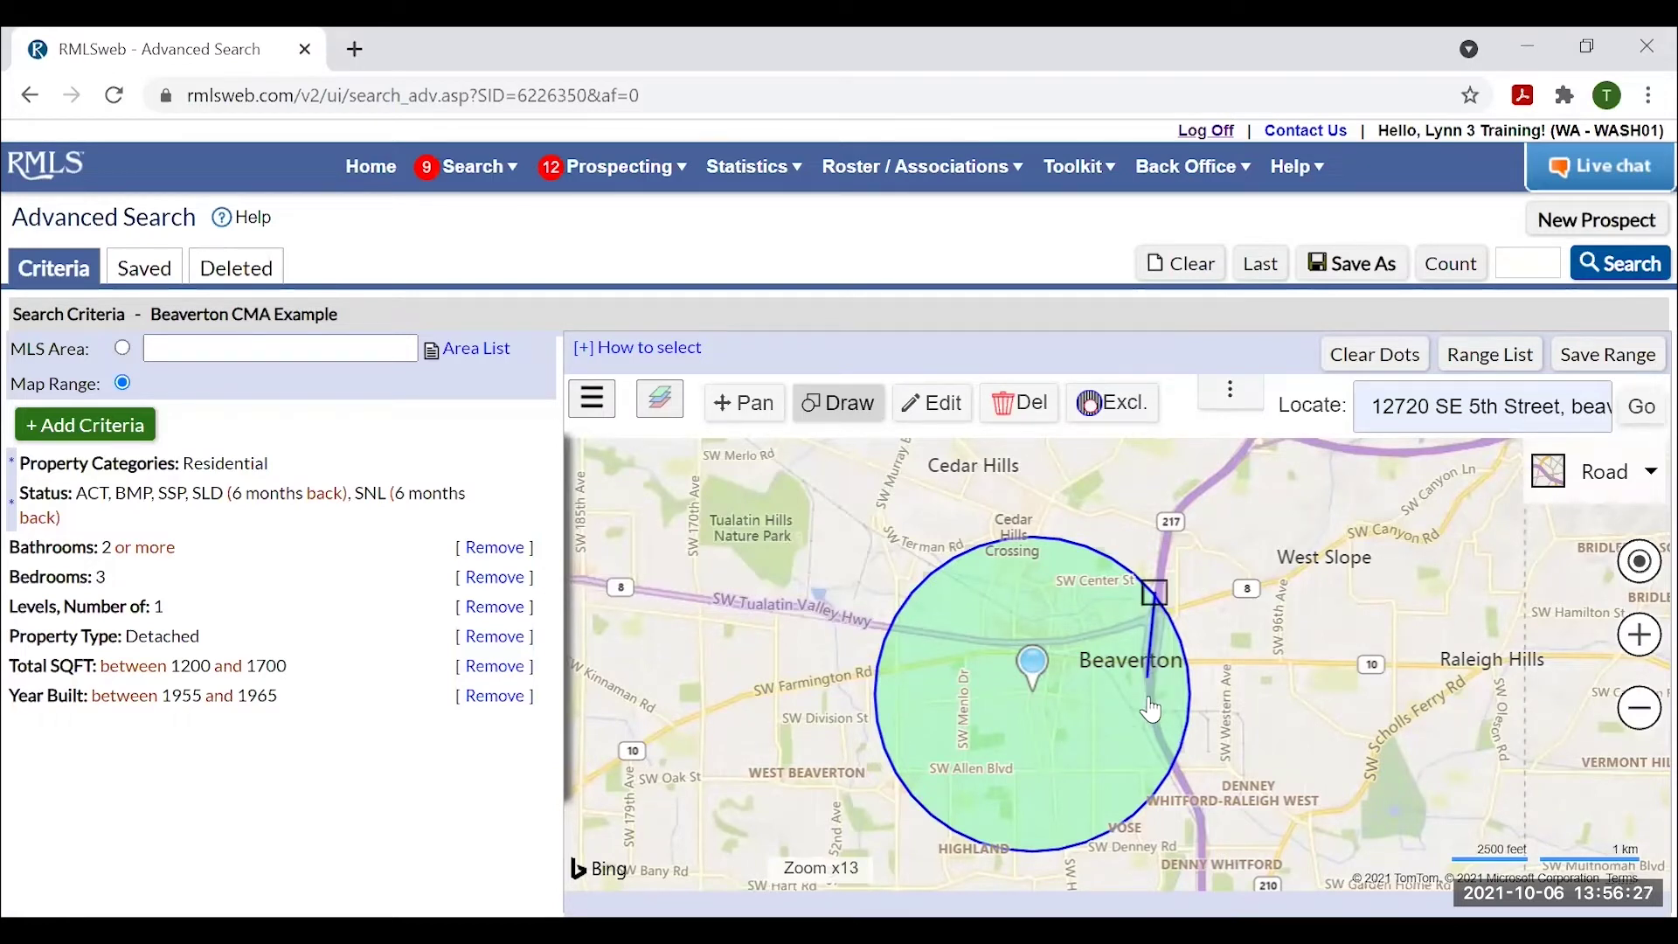
left_click(1177, 771)
left_click(1202, 673)
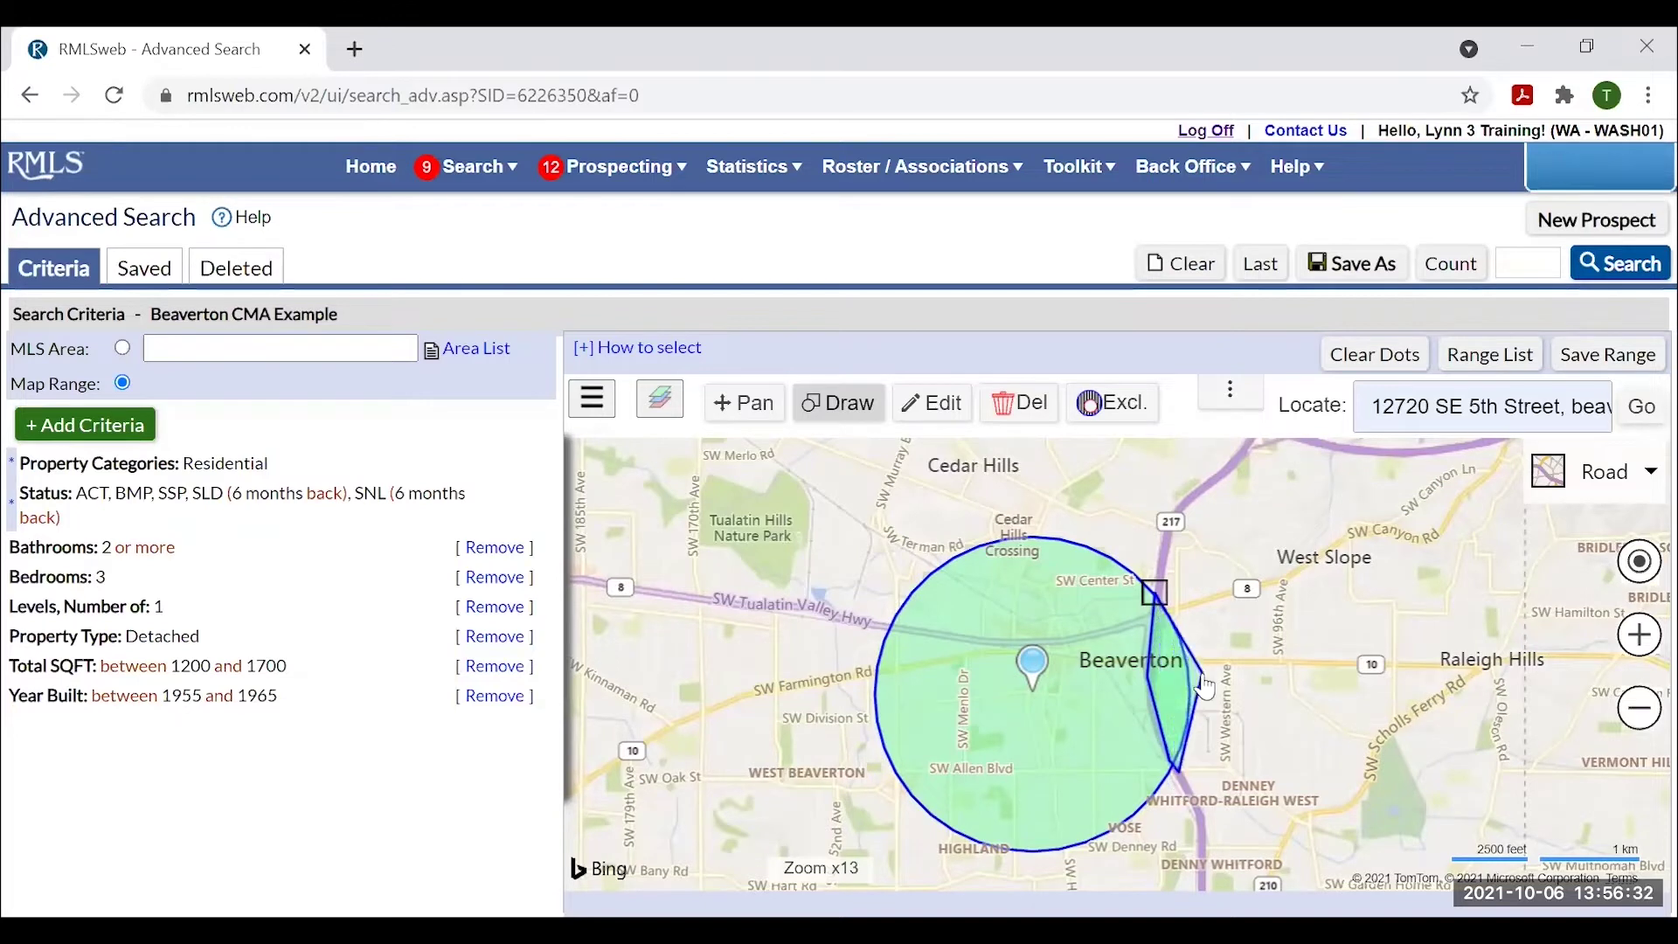
left_click(1155, 594)
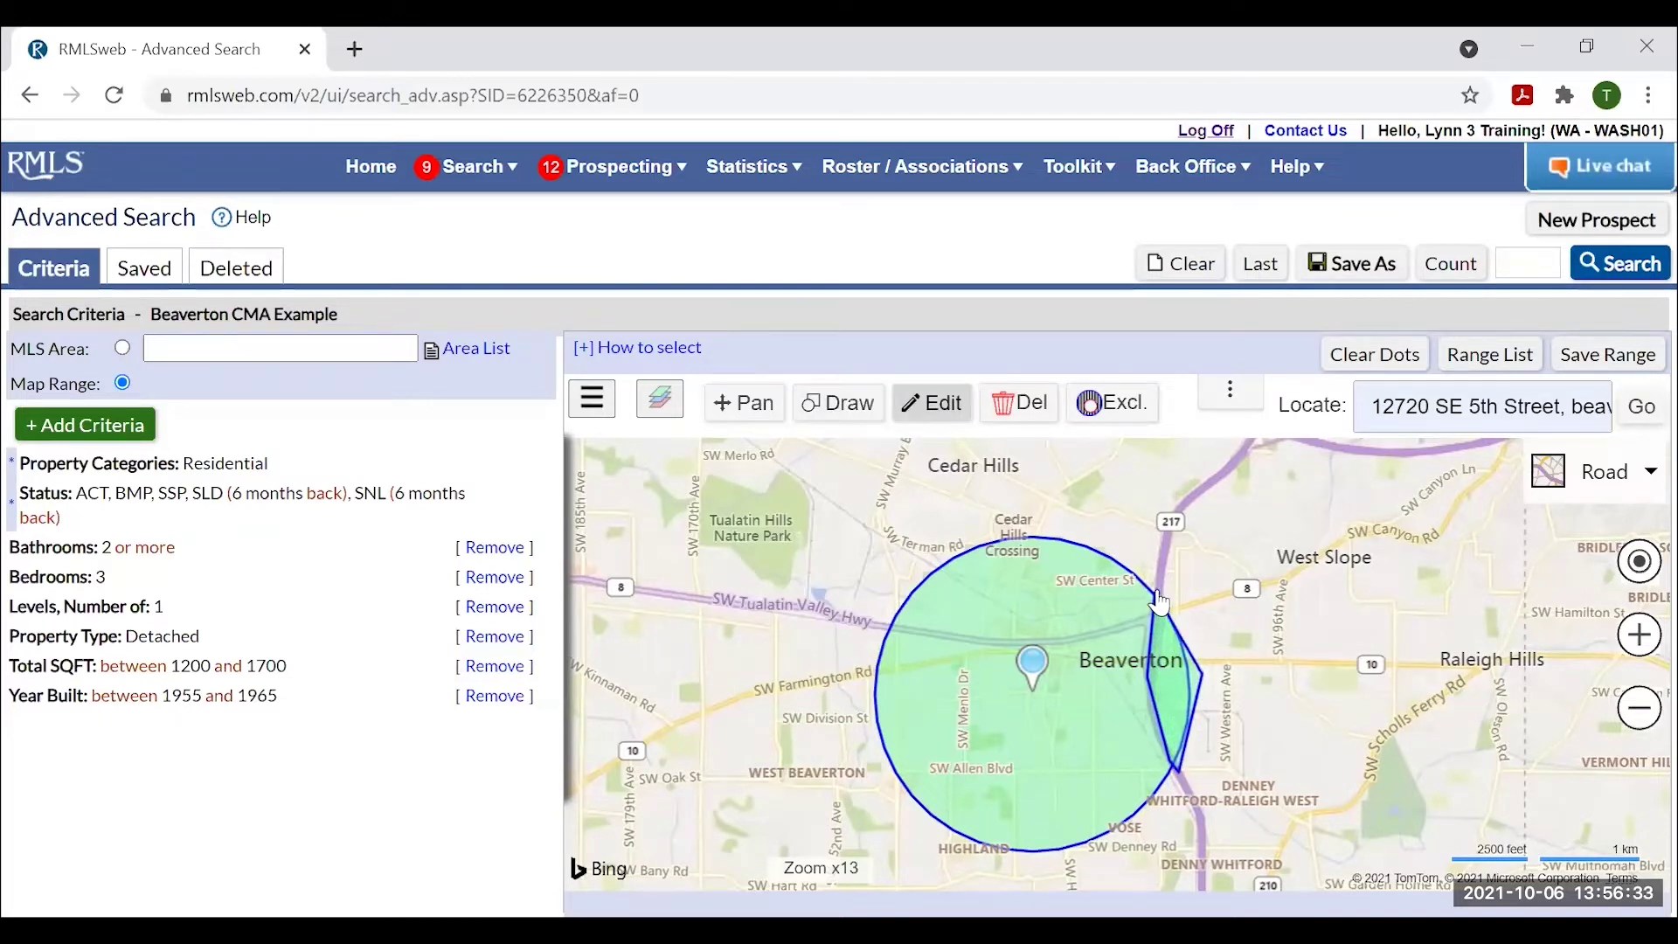
left_click(1174, 680)
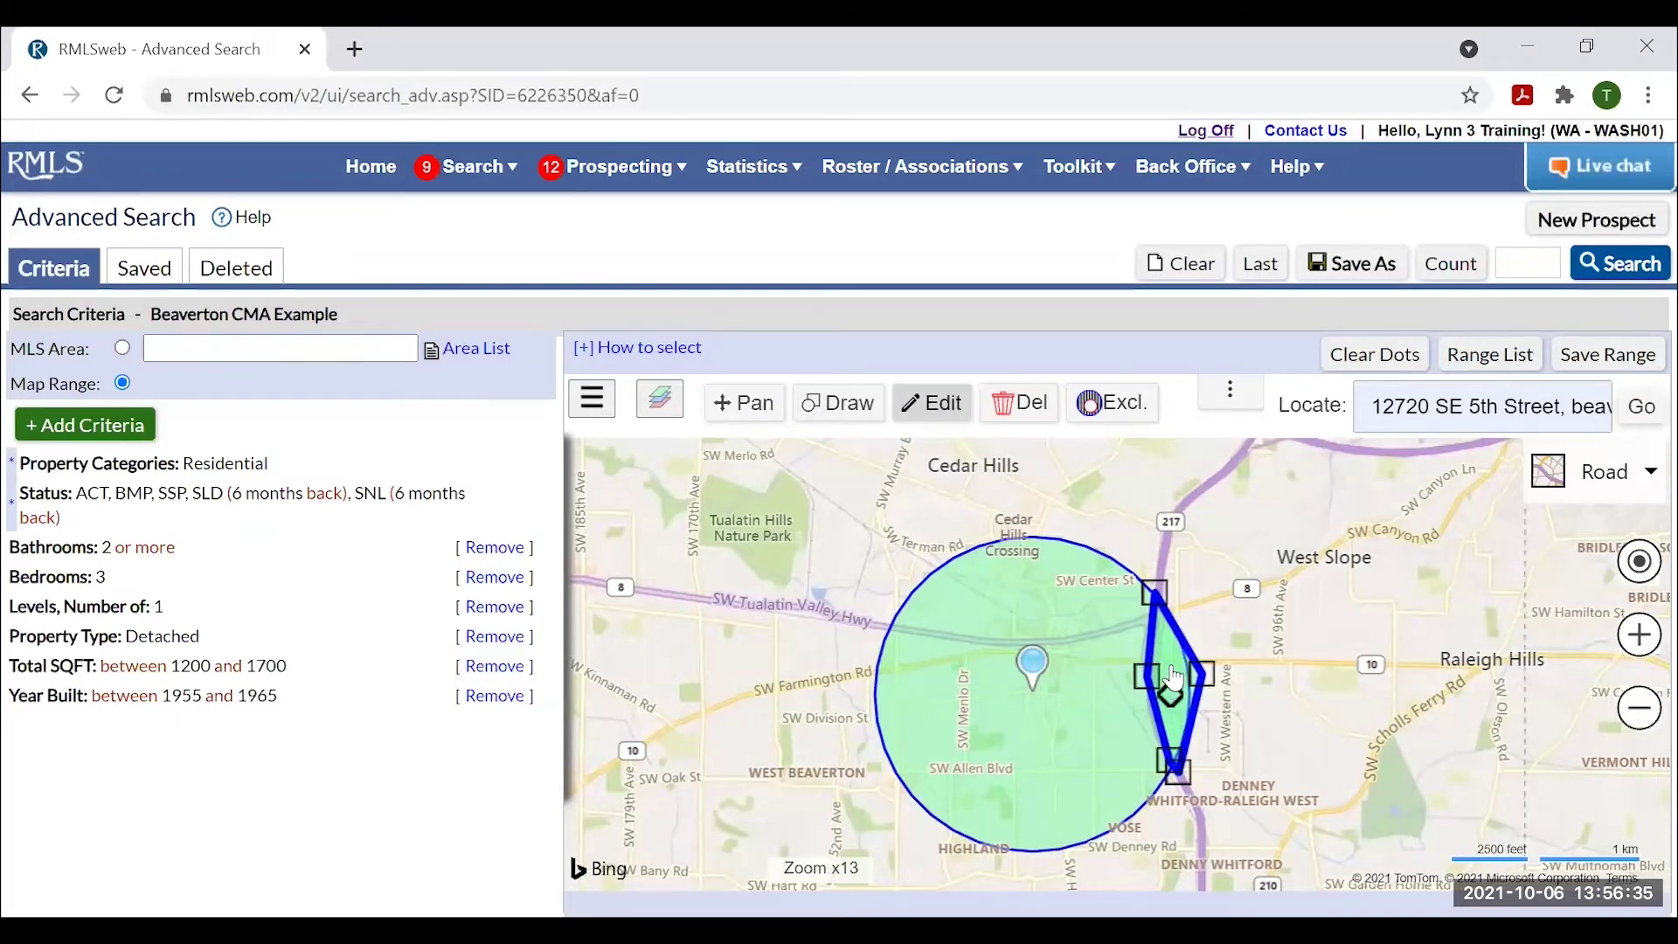
Turn the polygon into an exclusion area and recount, leaving 3 matching listings.
left_click(1132, 412)
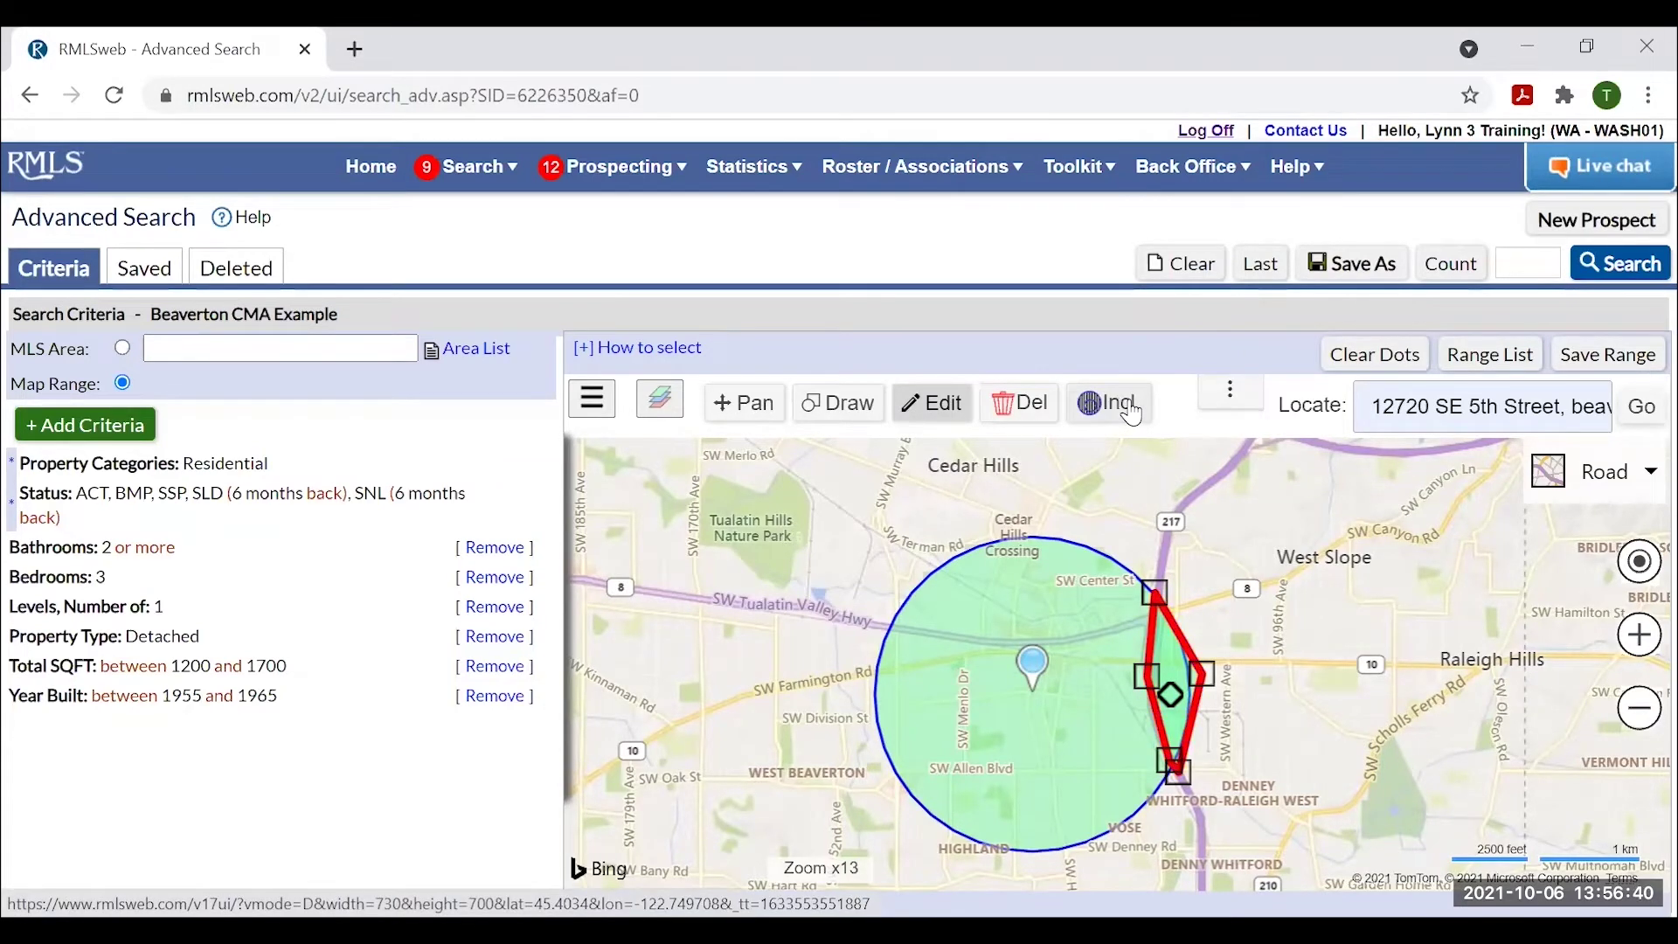
left_click(747, 402)
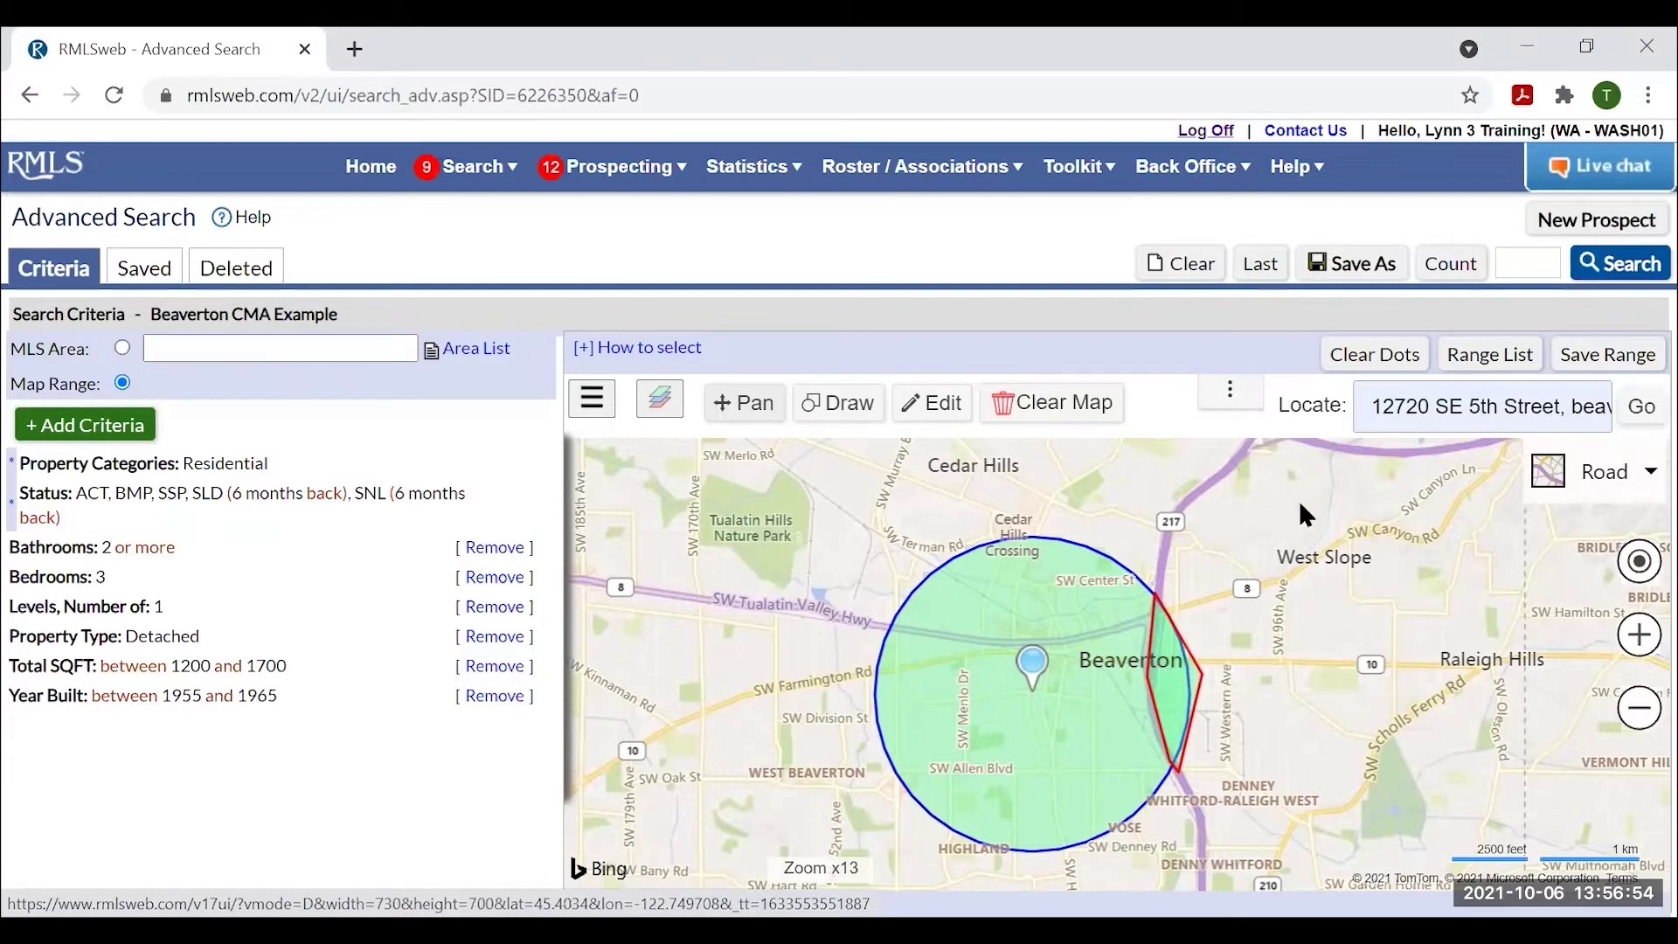
left_click(1460, 274)
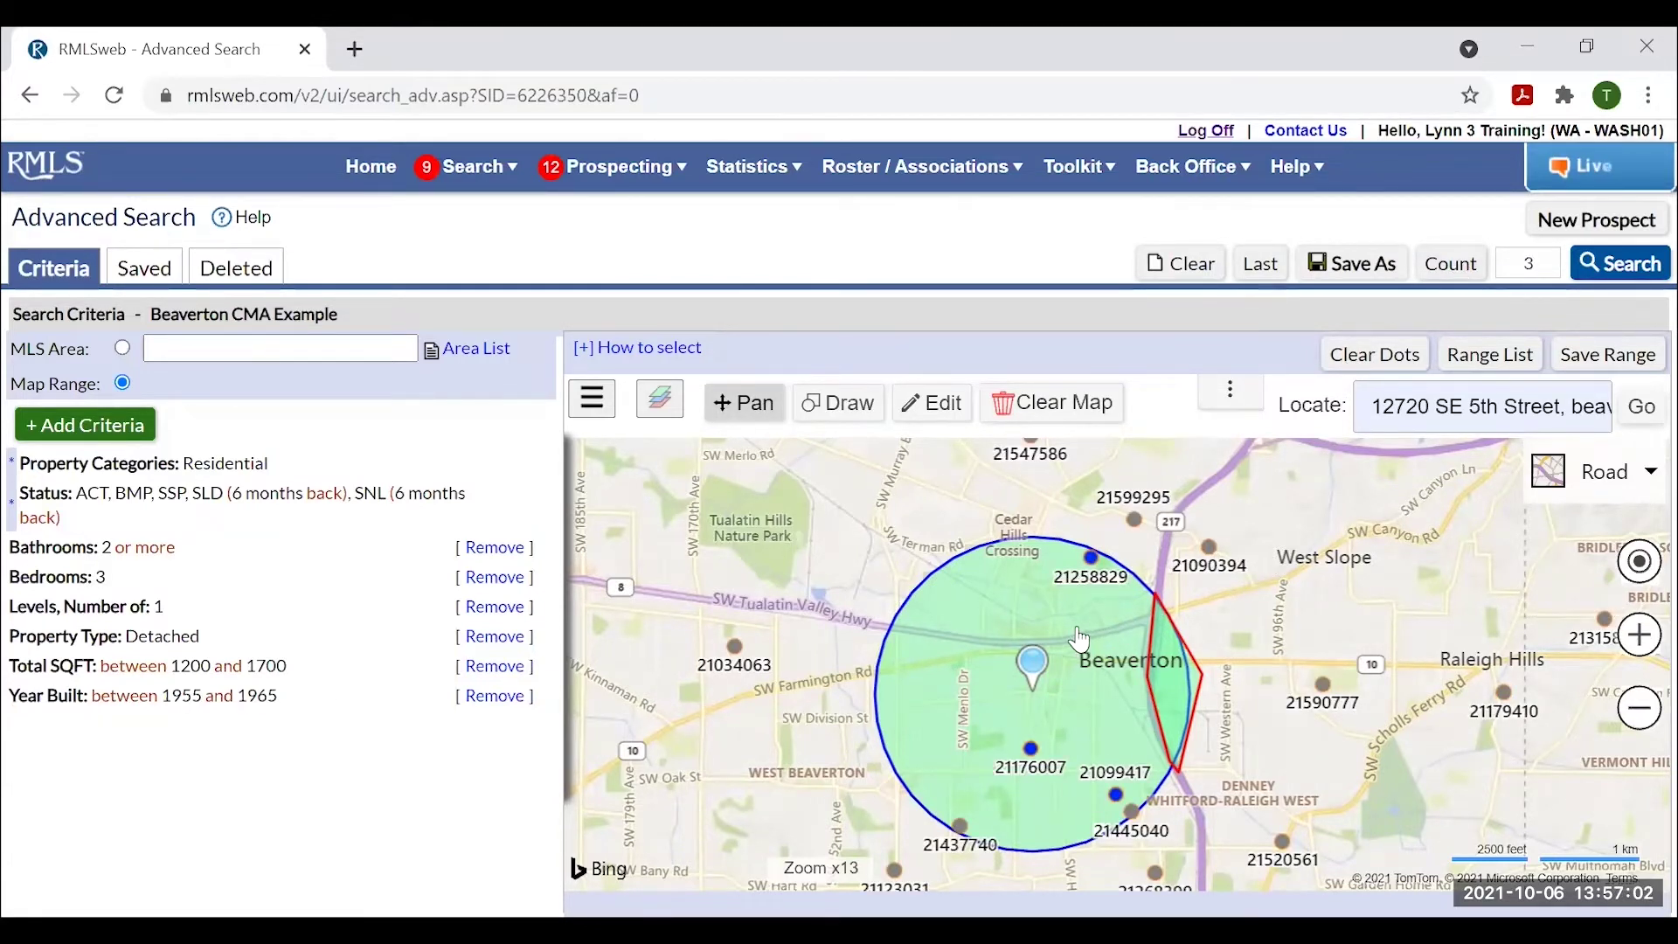
Draw a four-corner polygon across the circle's southern edge and recount, raising the matches to 5.
left_click_drag(1083, 640, 1073, 592)
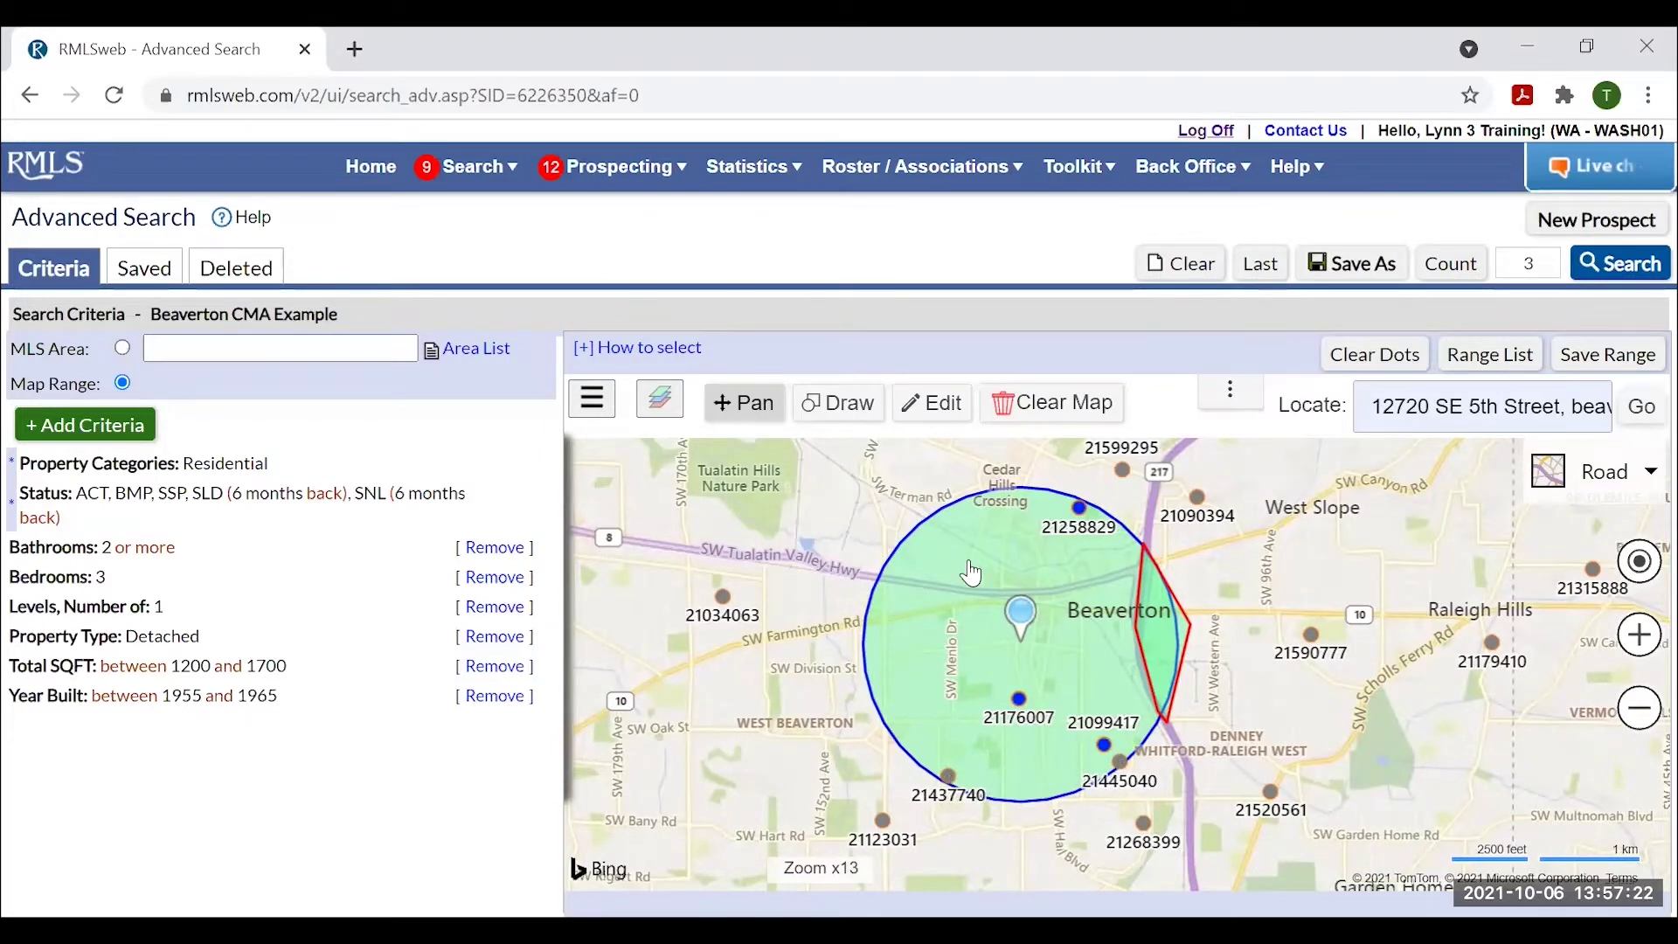
left_click(832, 416)
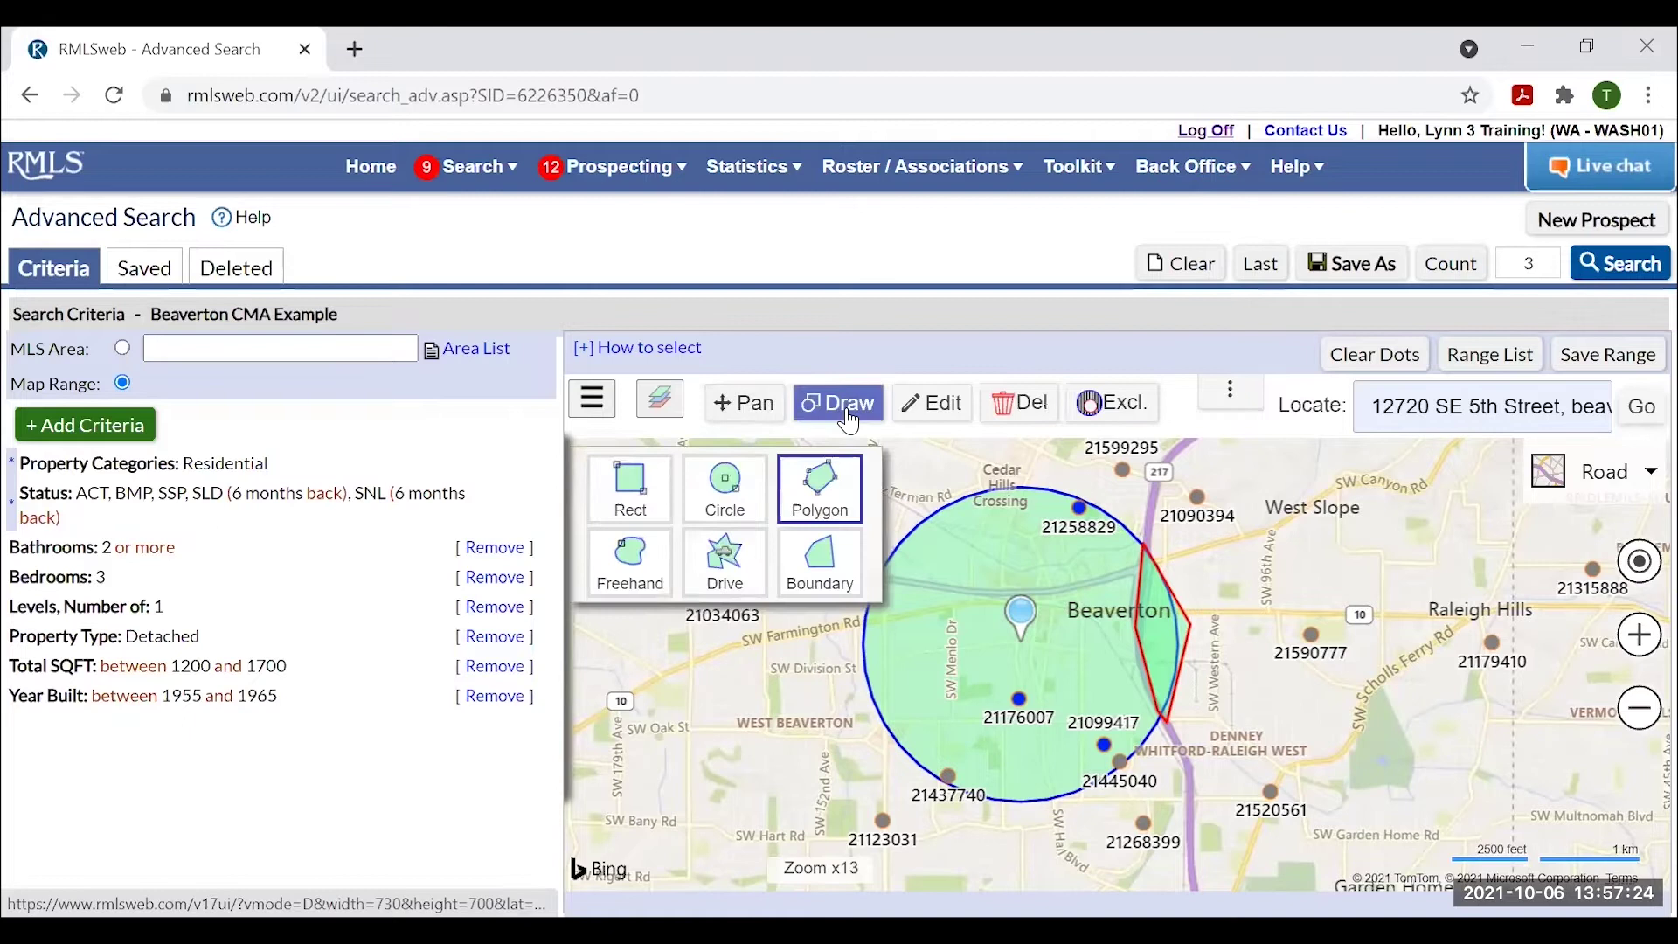
left_click(822, 487)
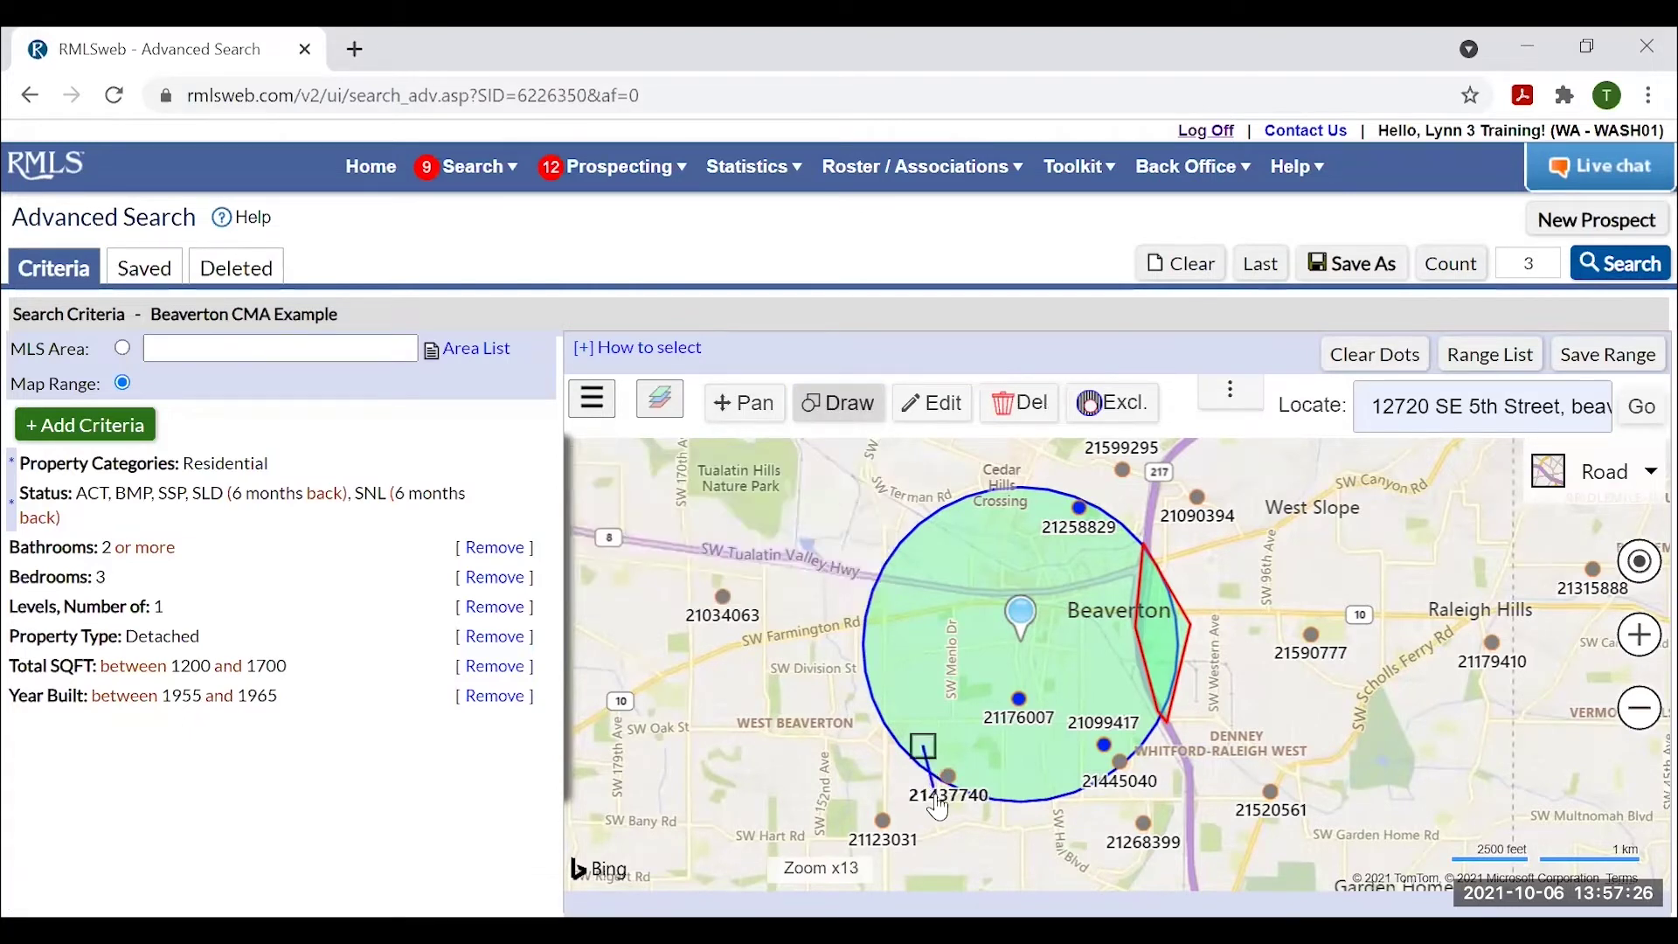
left_click(932, 785)
left_click(1174, 800)
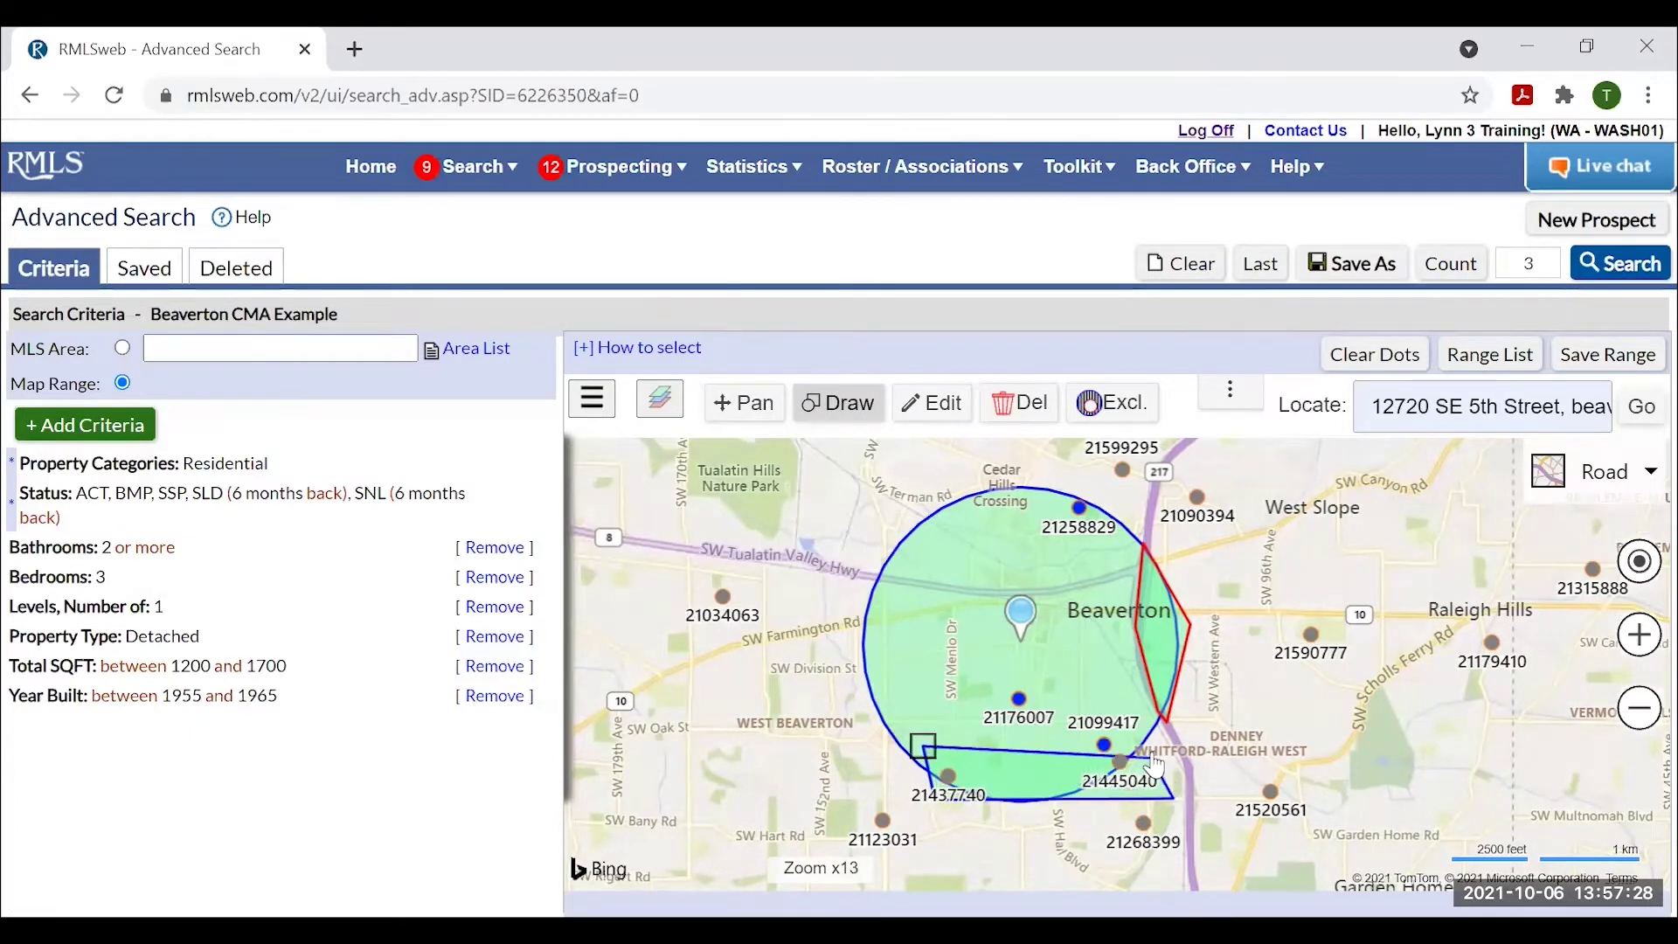
left_click(1149, 738)
left_click(923, 746)
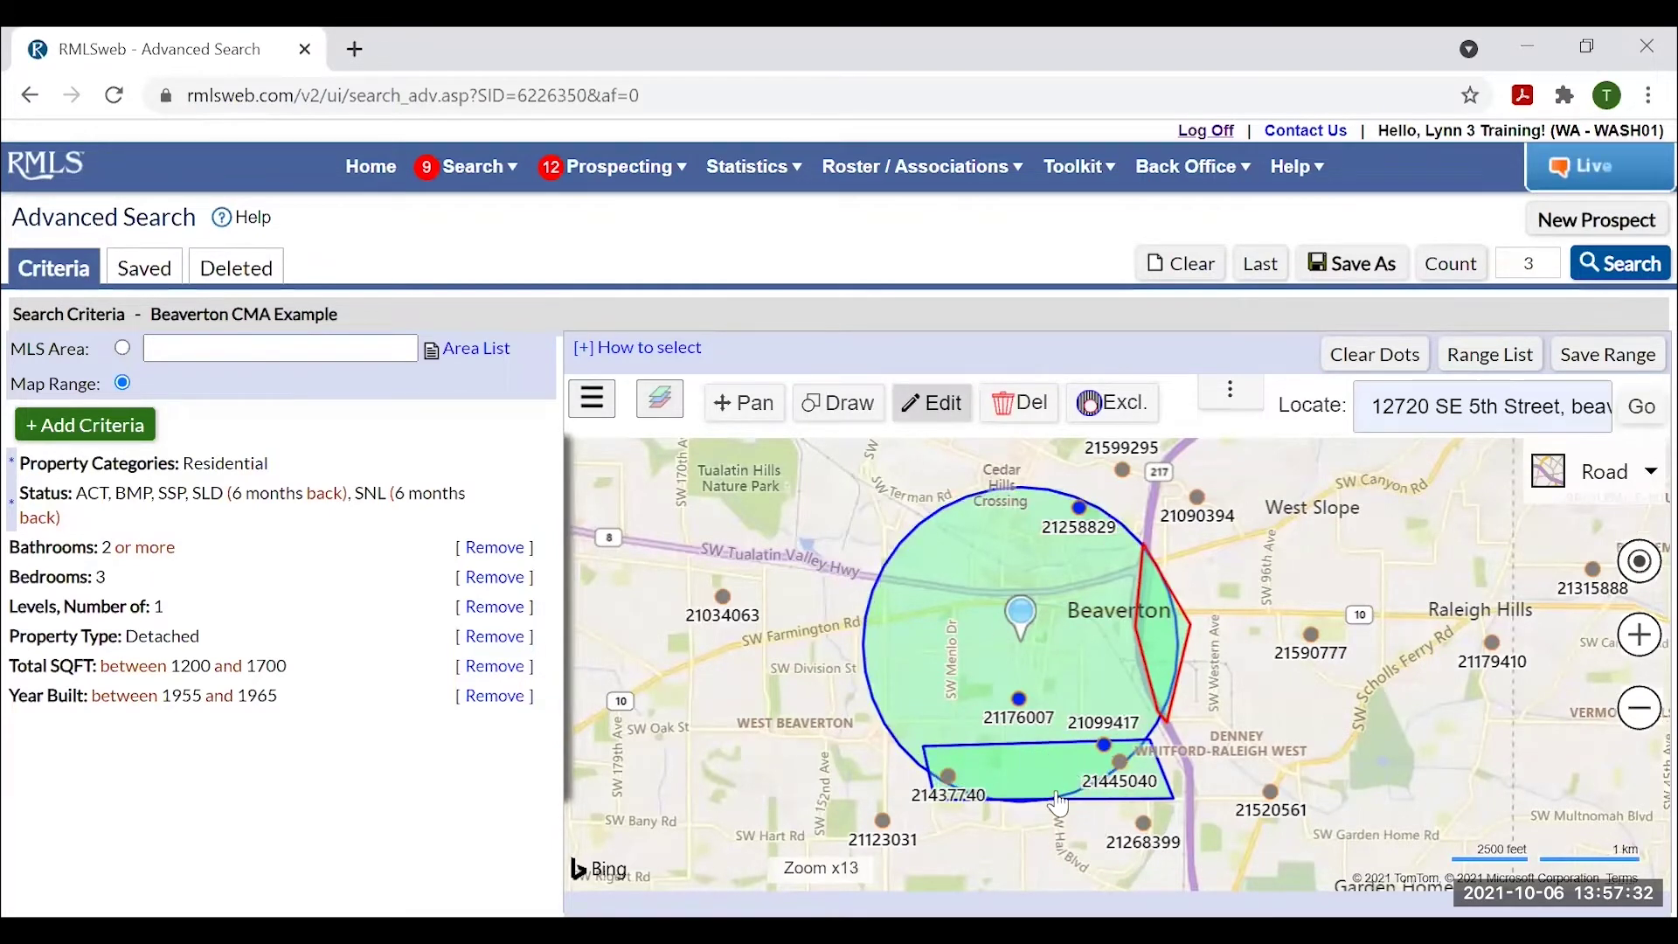
left_click(1461, 273)
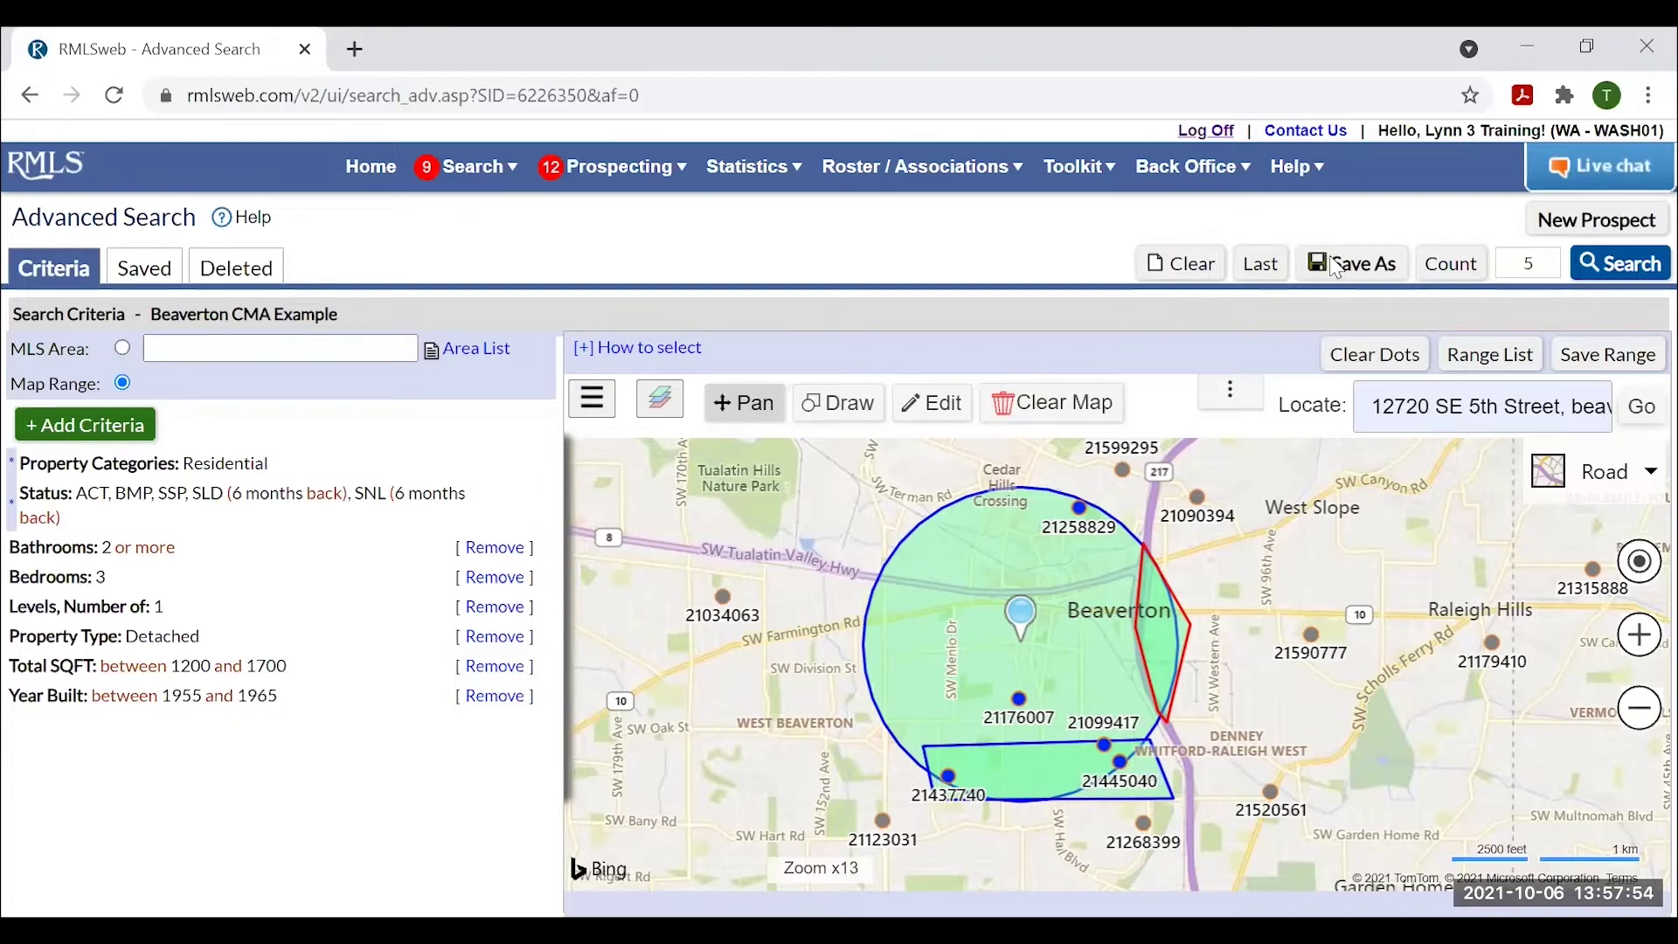
Run the search, display the results in the '- default -' view, and turn on summary totals.
left_click(1621, 265)
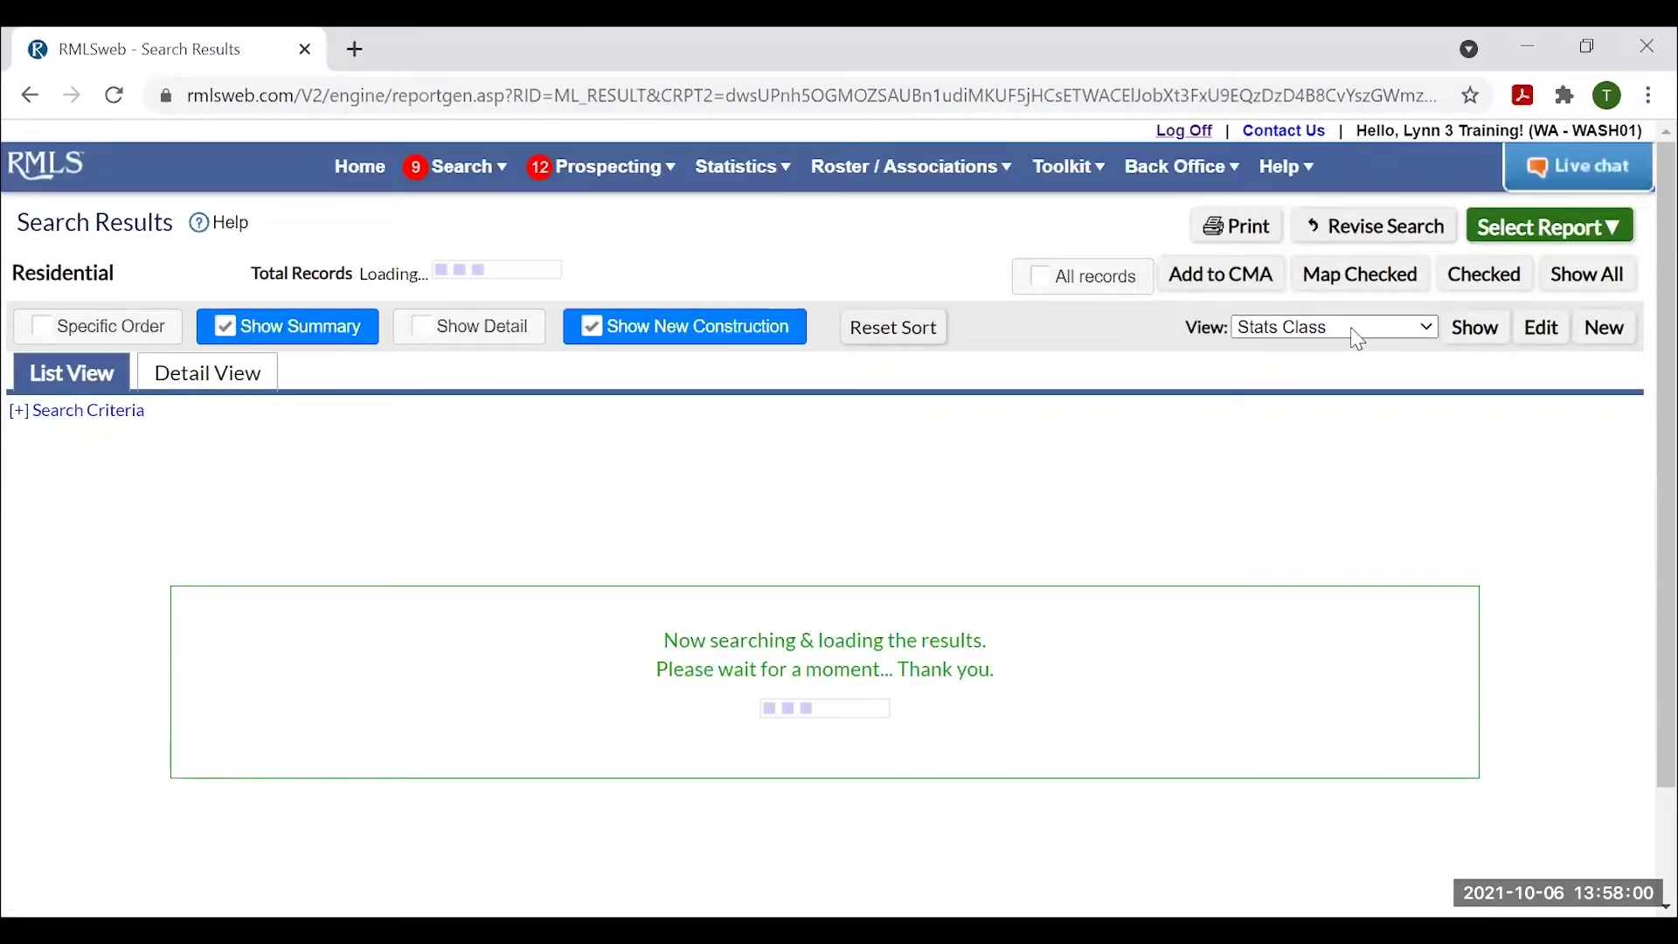
left_click(1348, 329)
left_click(1305, 351)
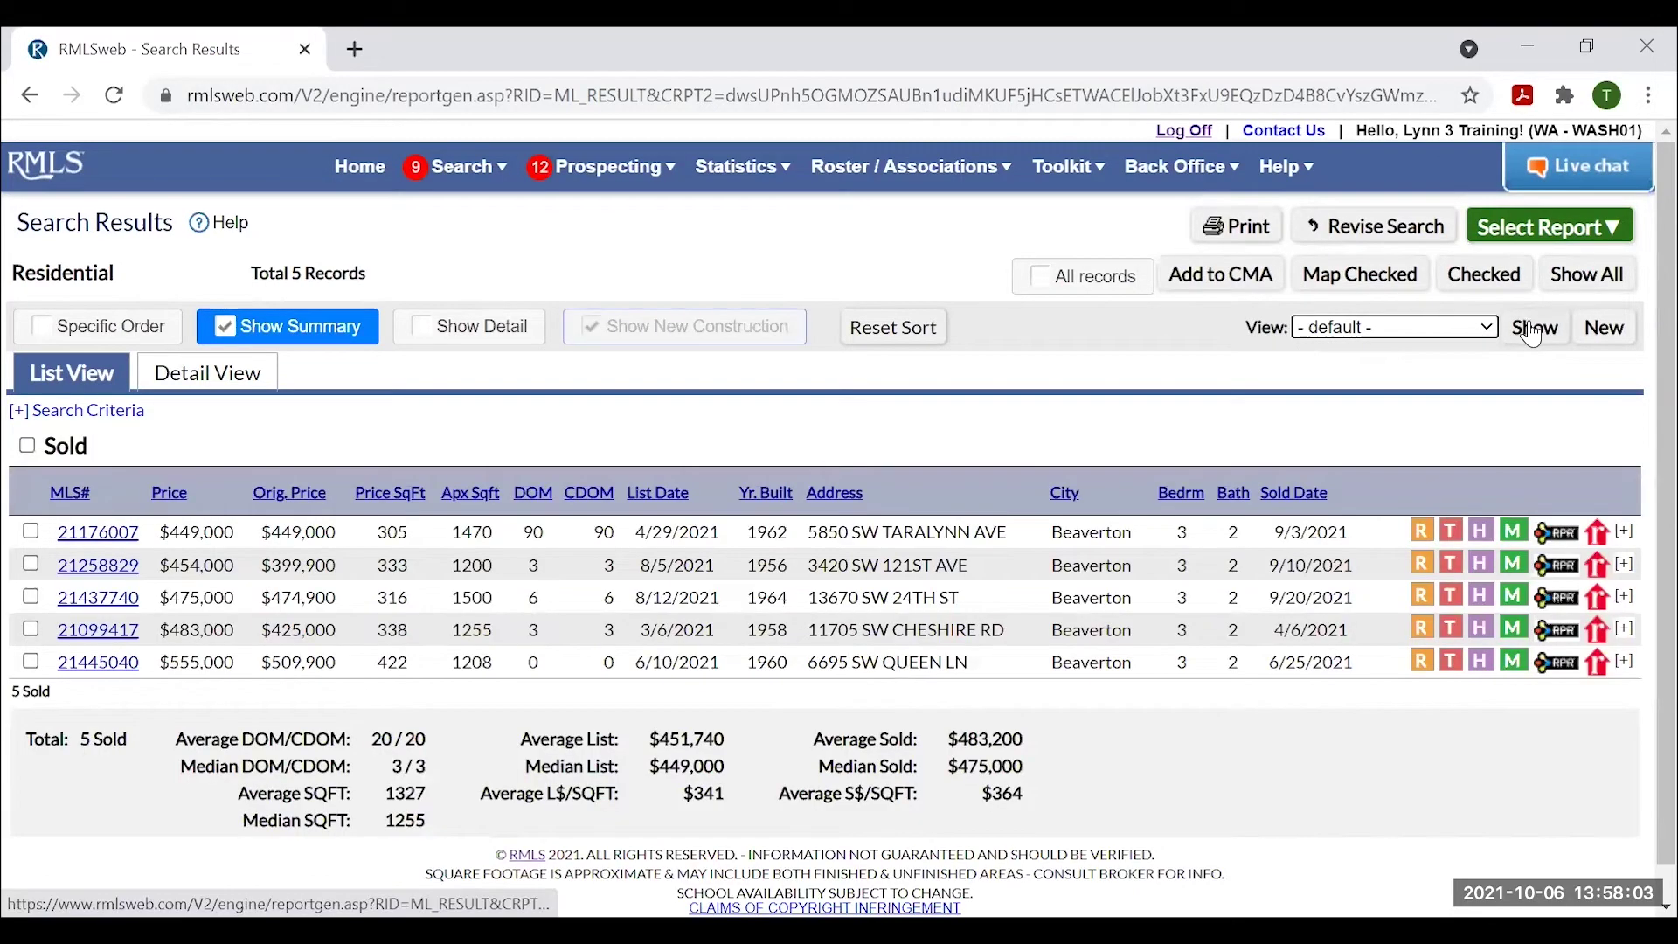
left_click(1530, 330)
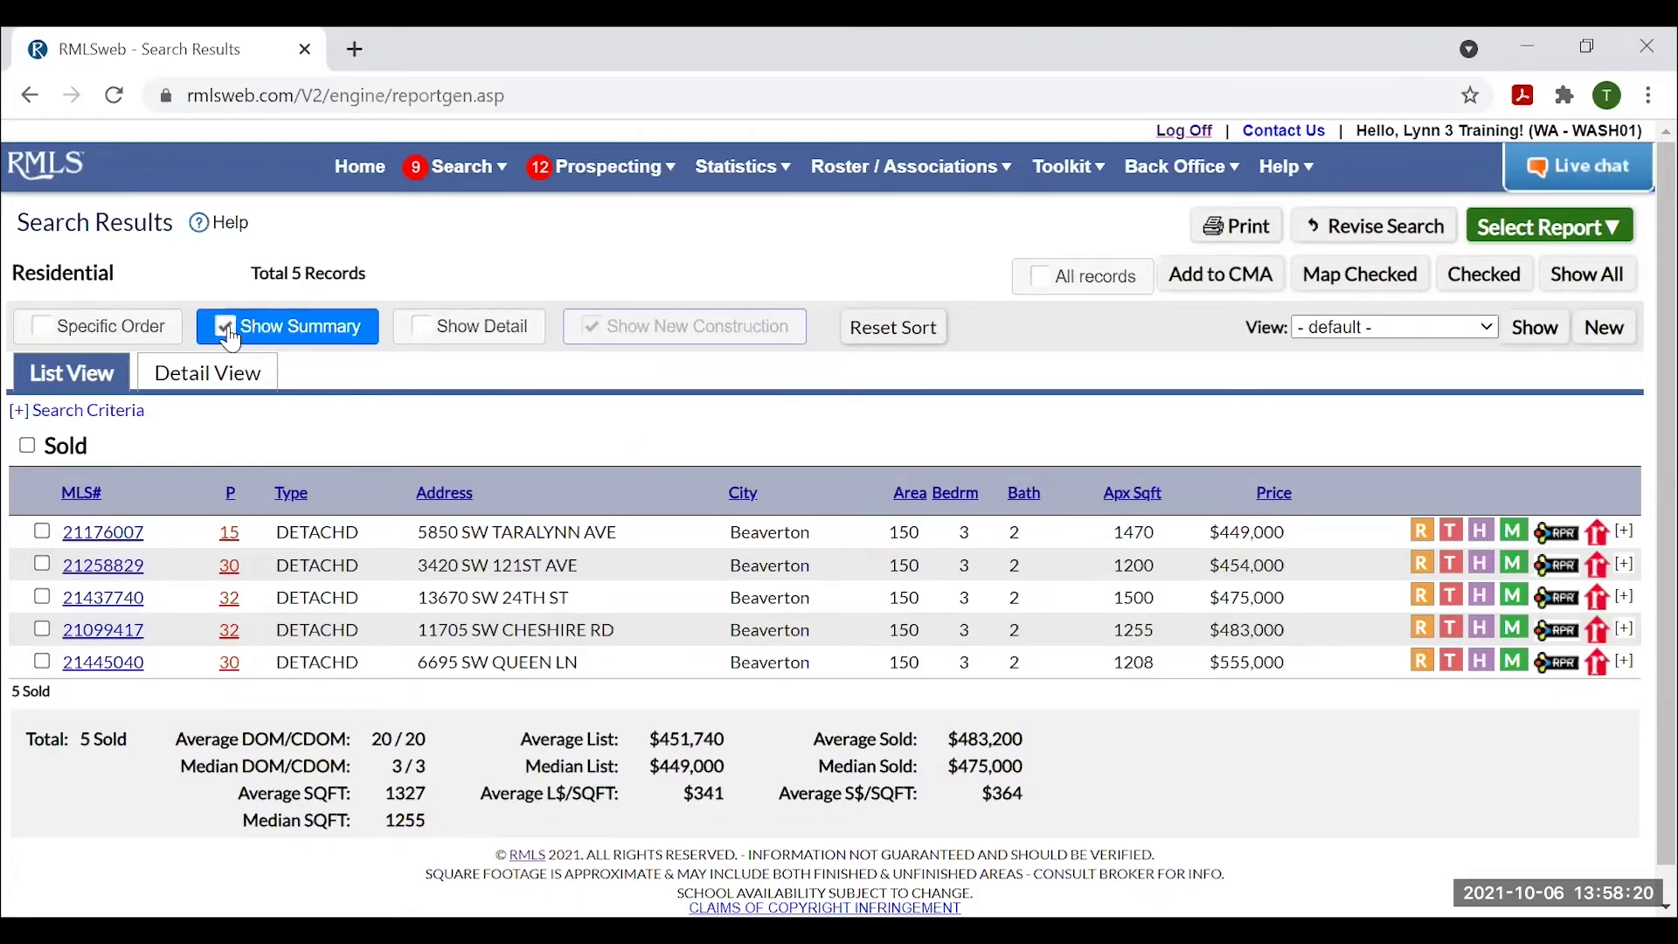
left_click(229, 330)
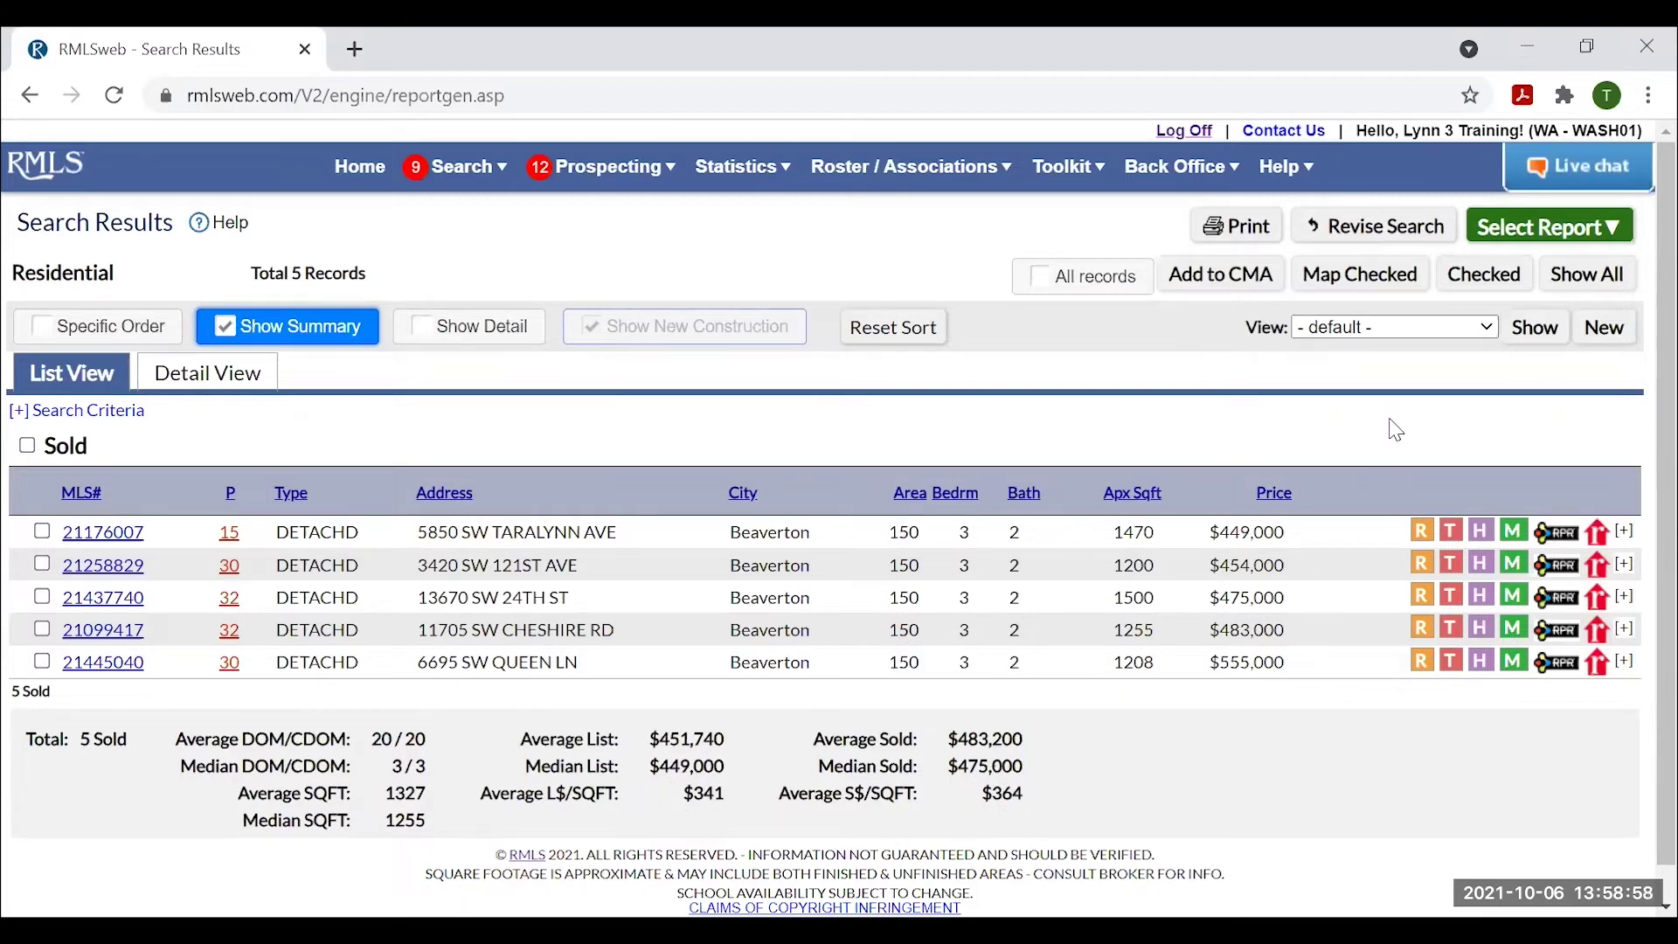
Show the five sold results in the saved Stats Class view, with original price, $/sqft, DOM, year built and sold date.
left_click(1491, 325)
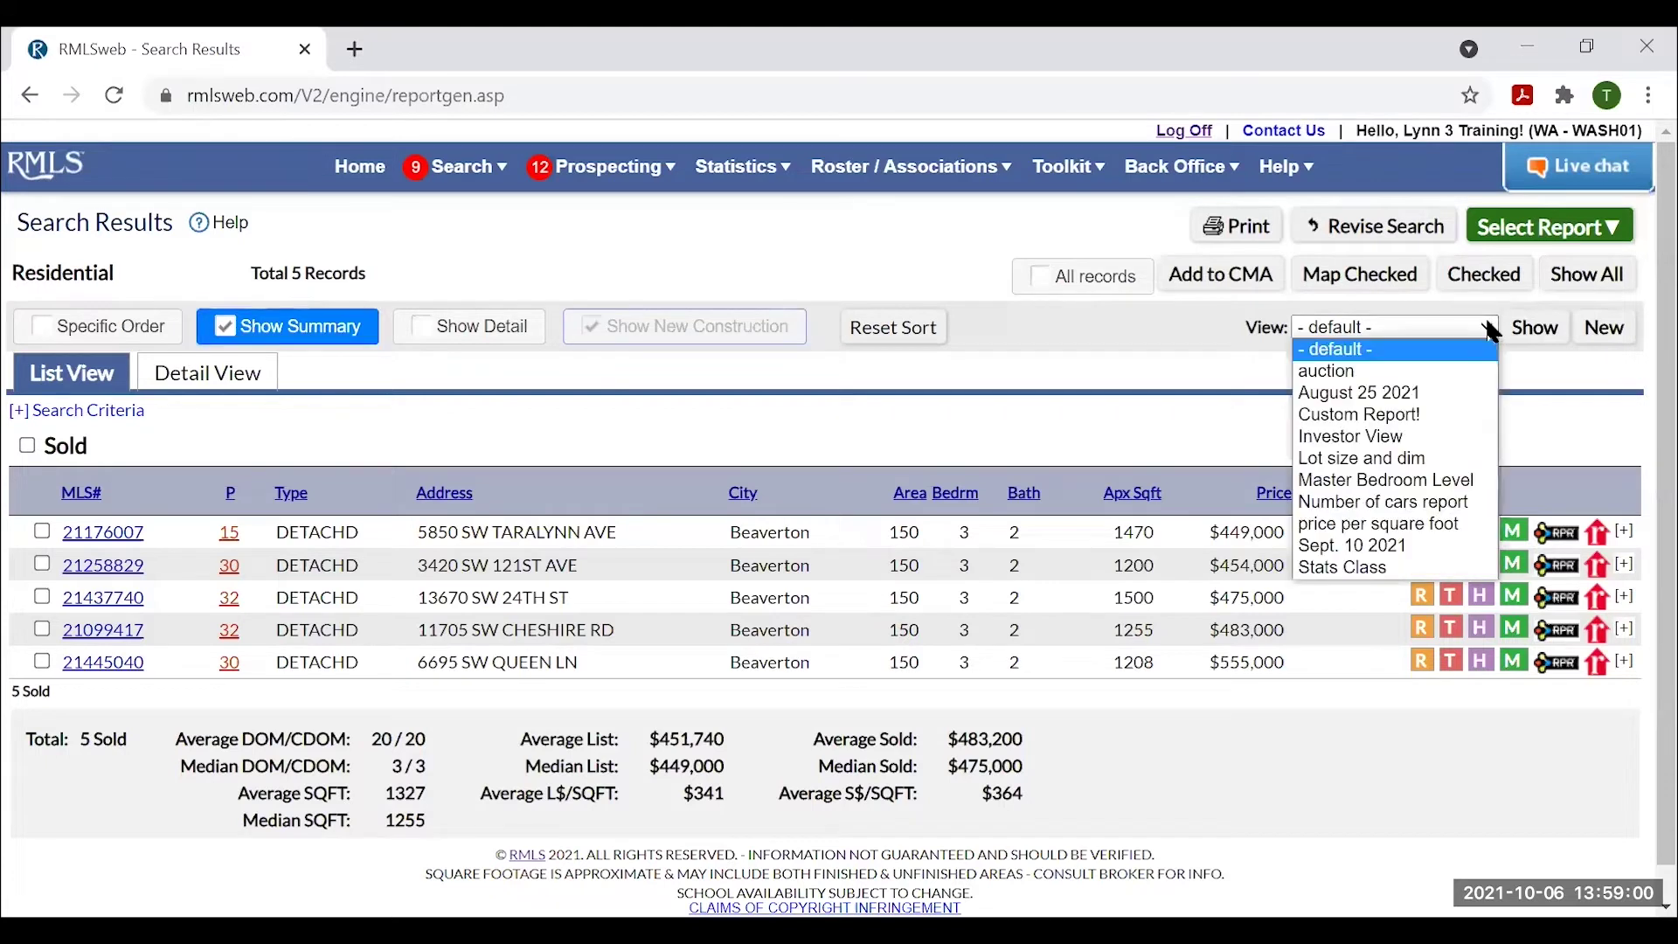
left_click(1322, 570)
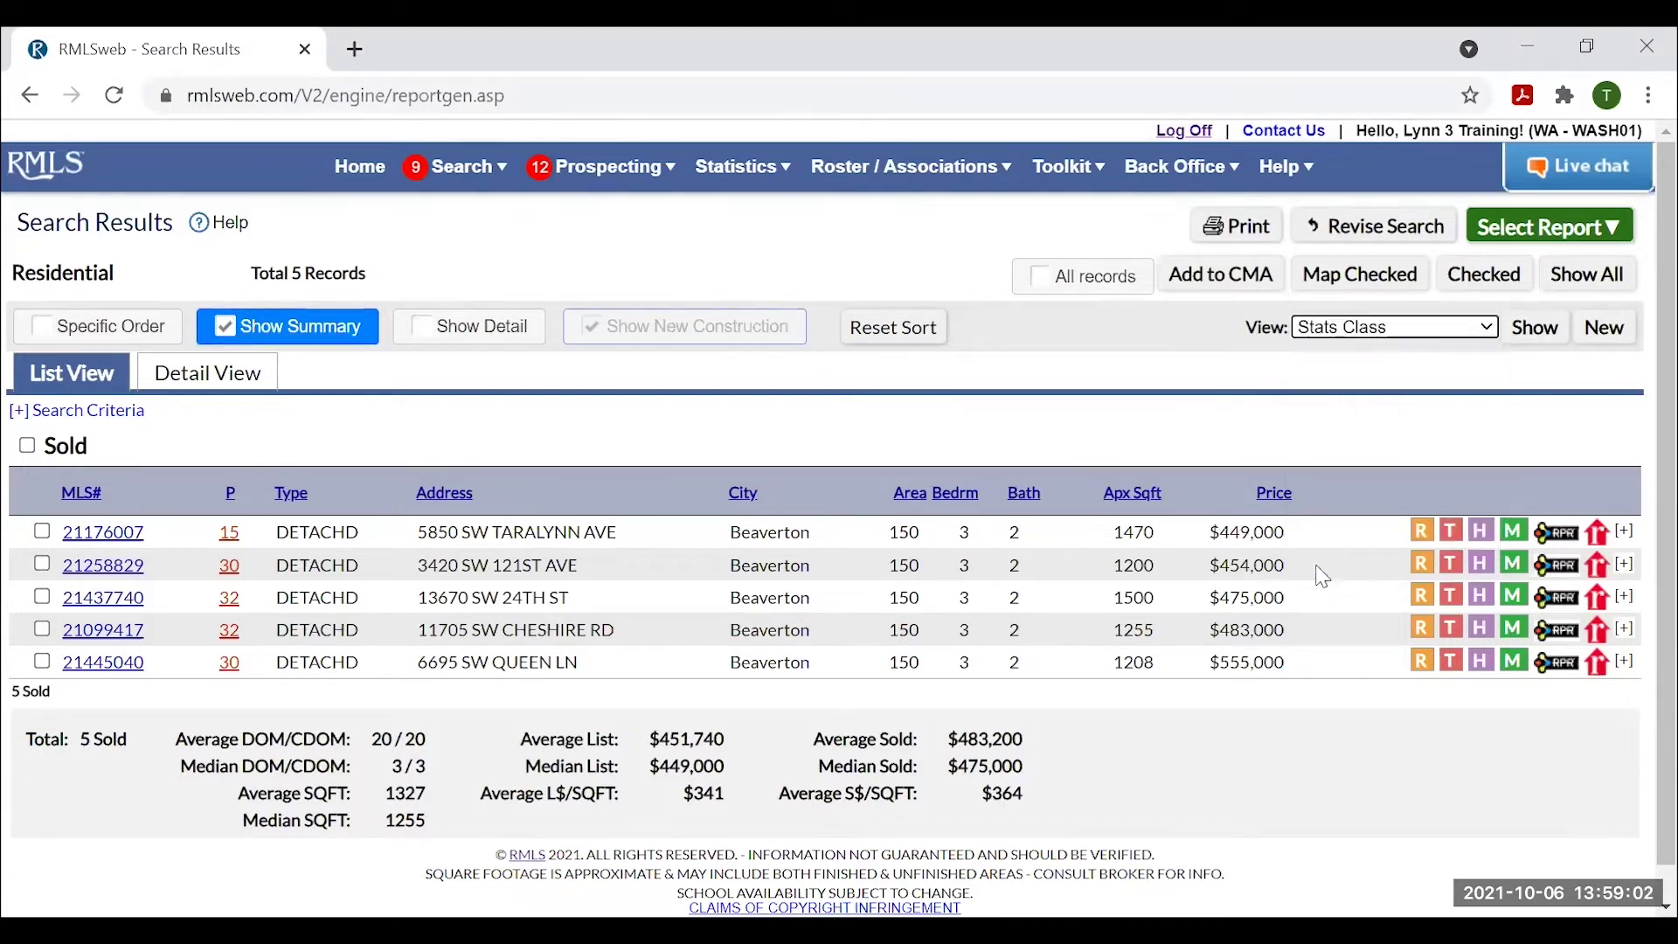
left_click(1540, 330)
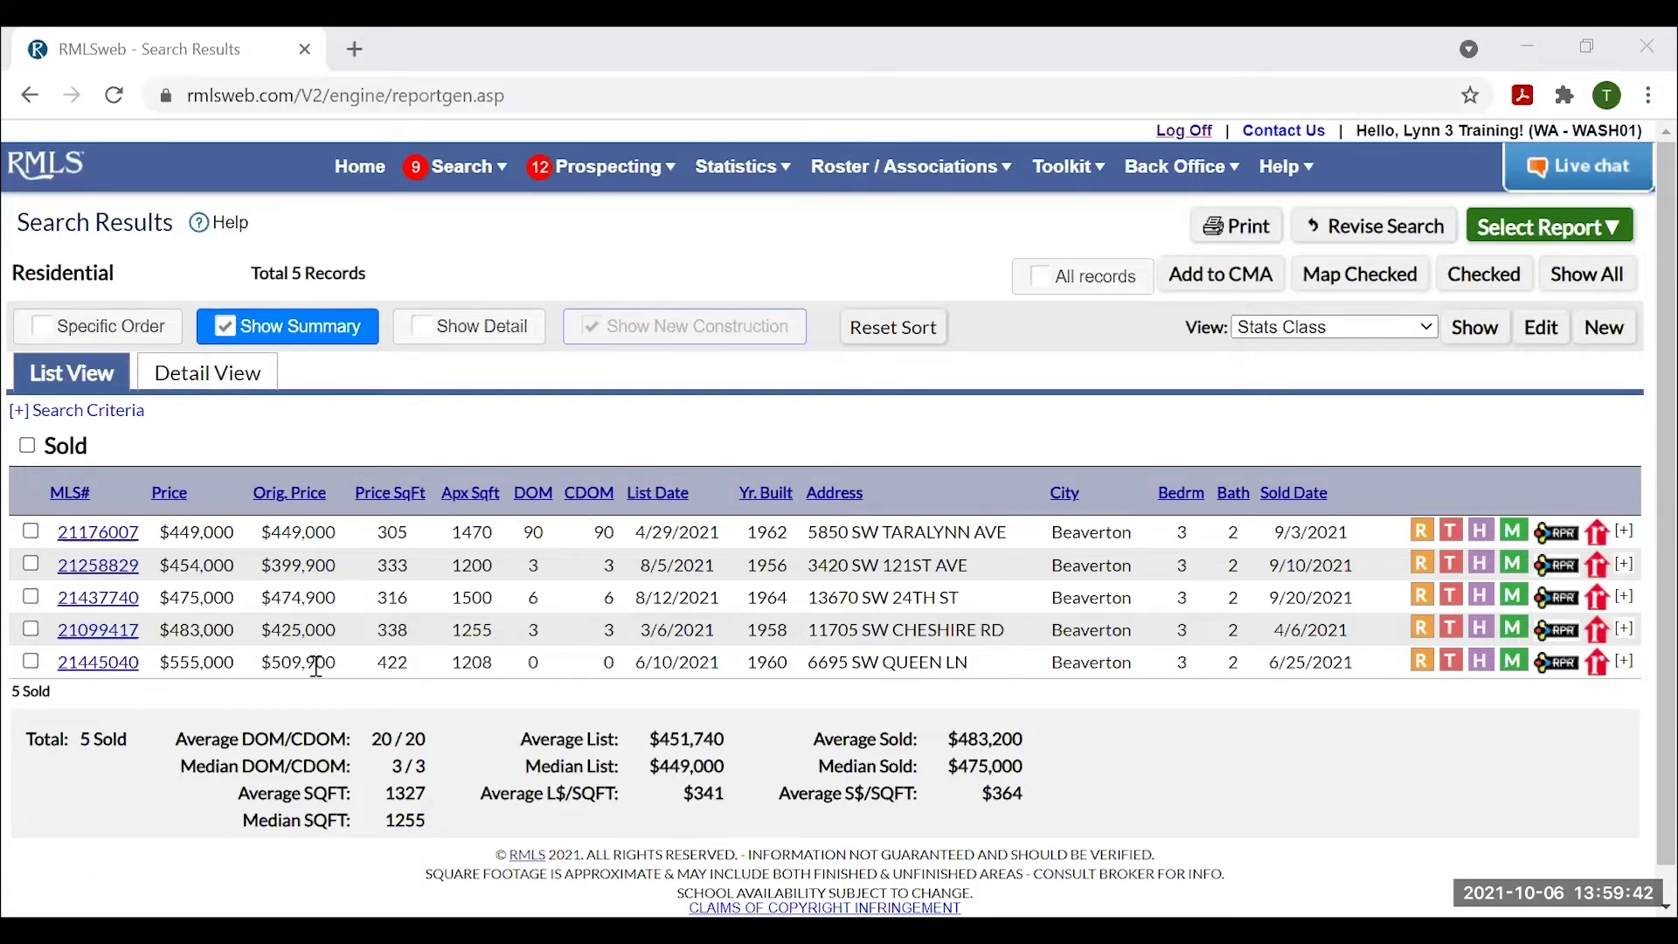
Expand and collapse listing details, switch to the '- default -' view, and tick all five sold listings.
left_click(437, 330)
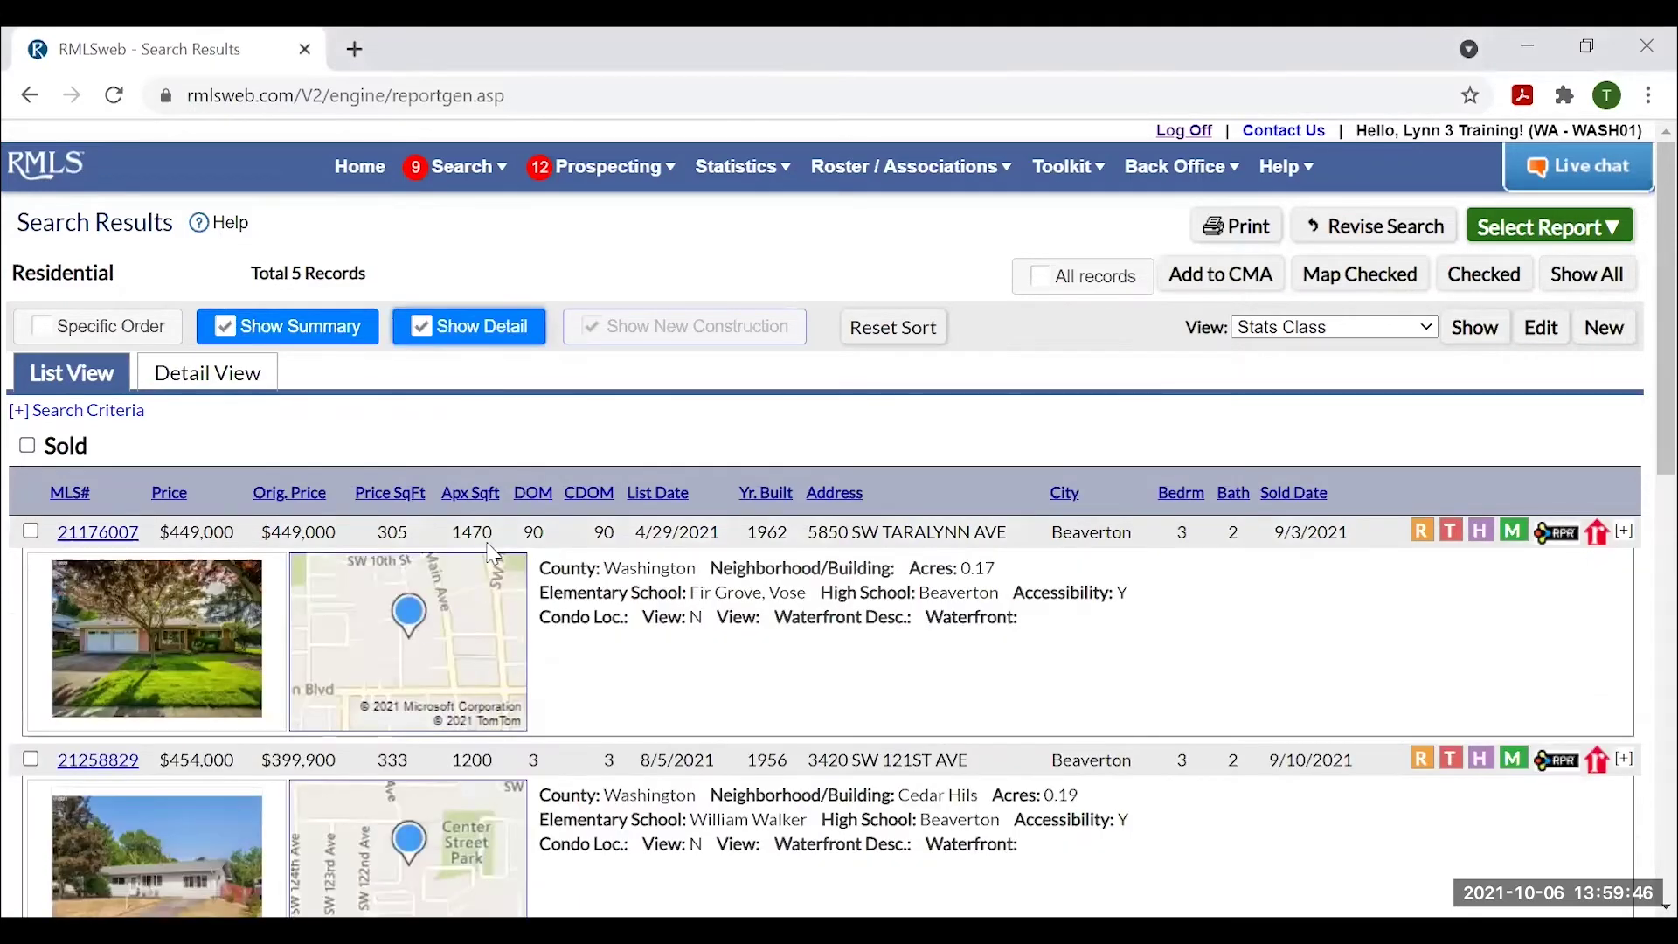
left_click(437, 330)
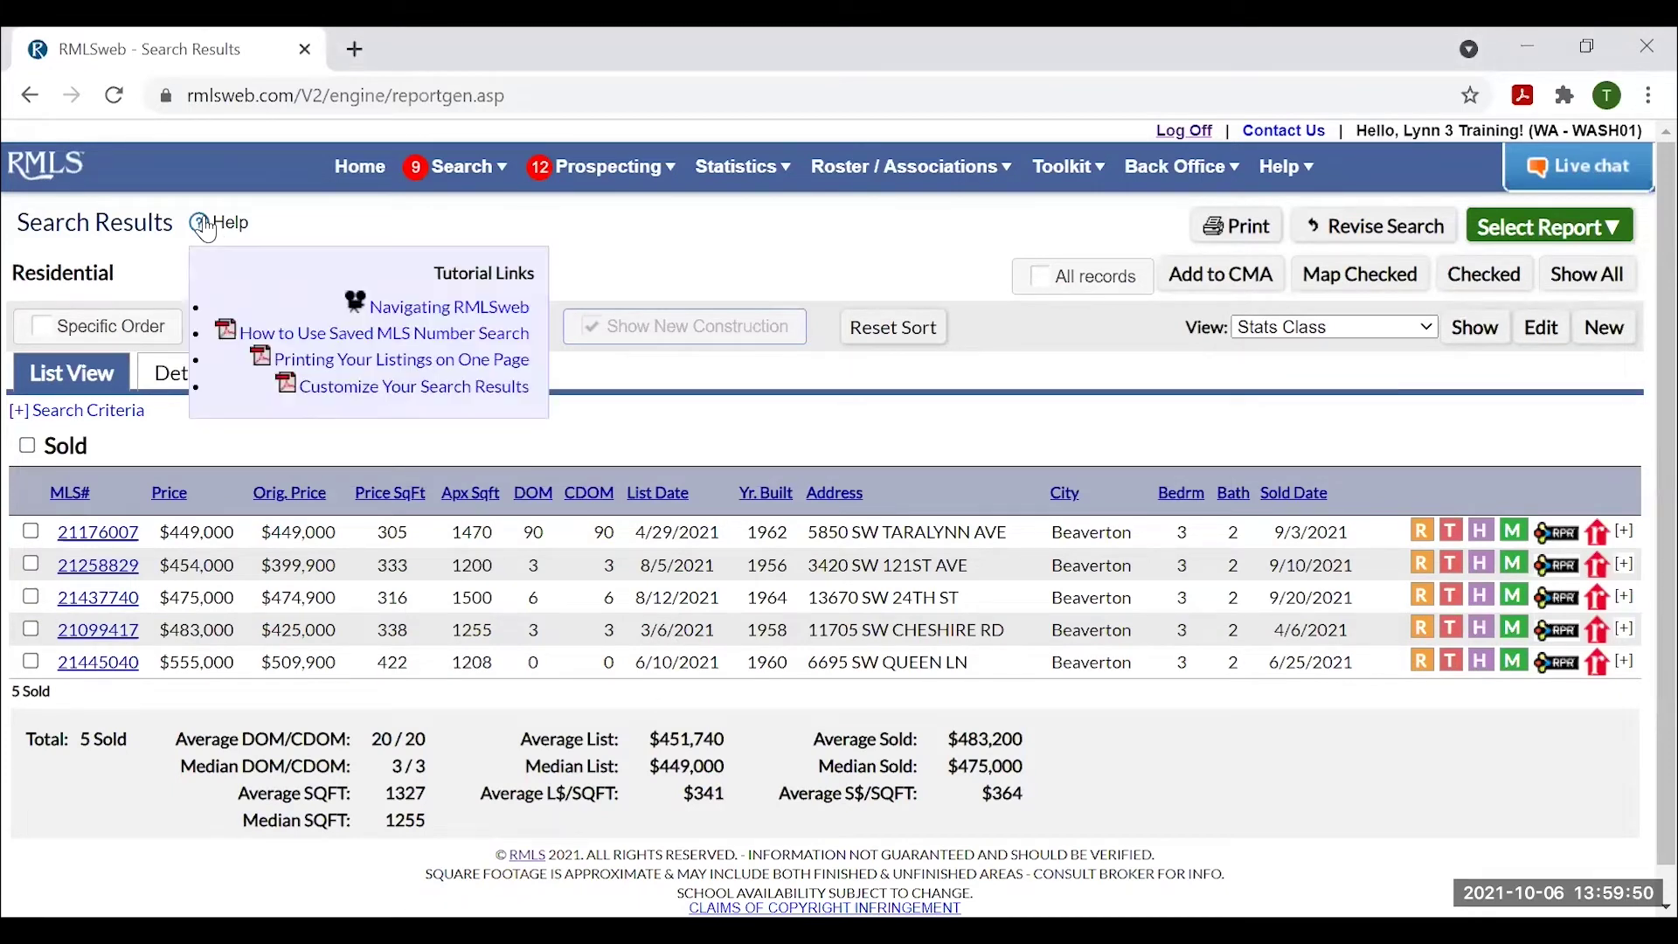
mouse_move(200, 220)
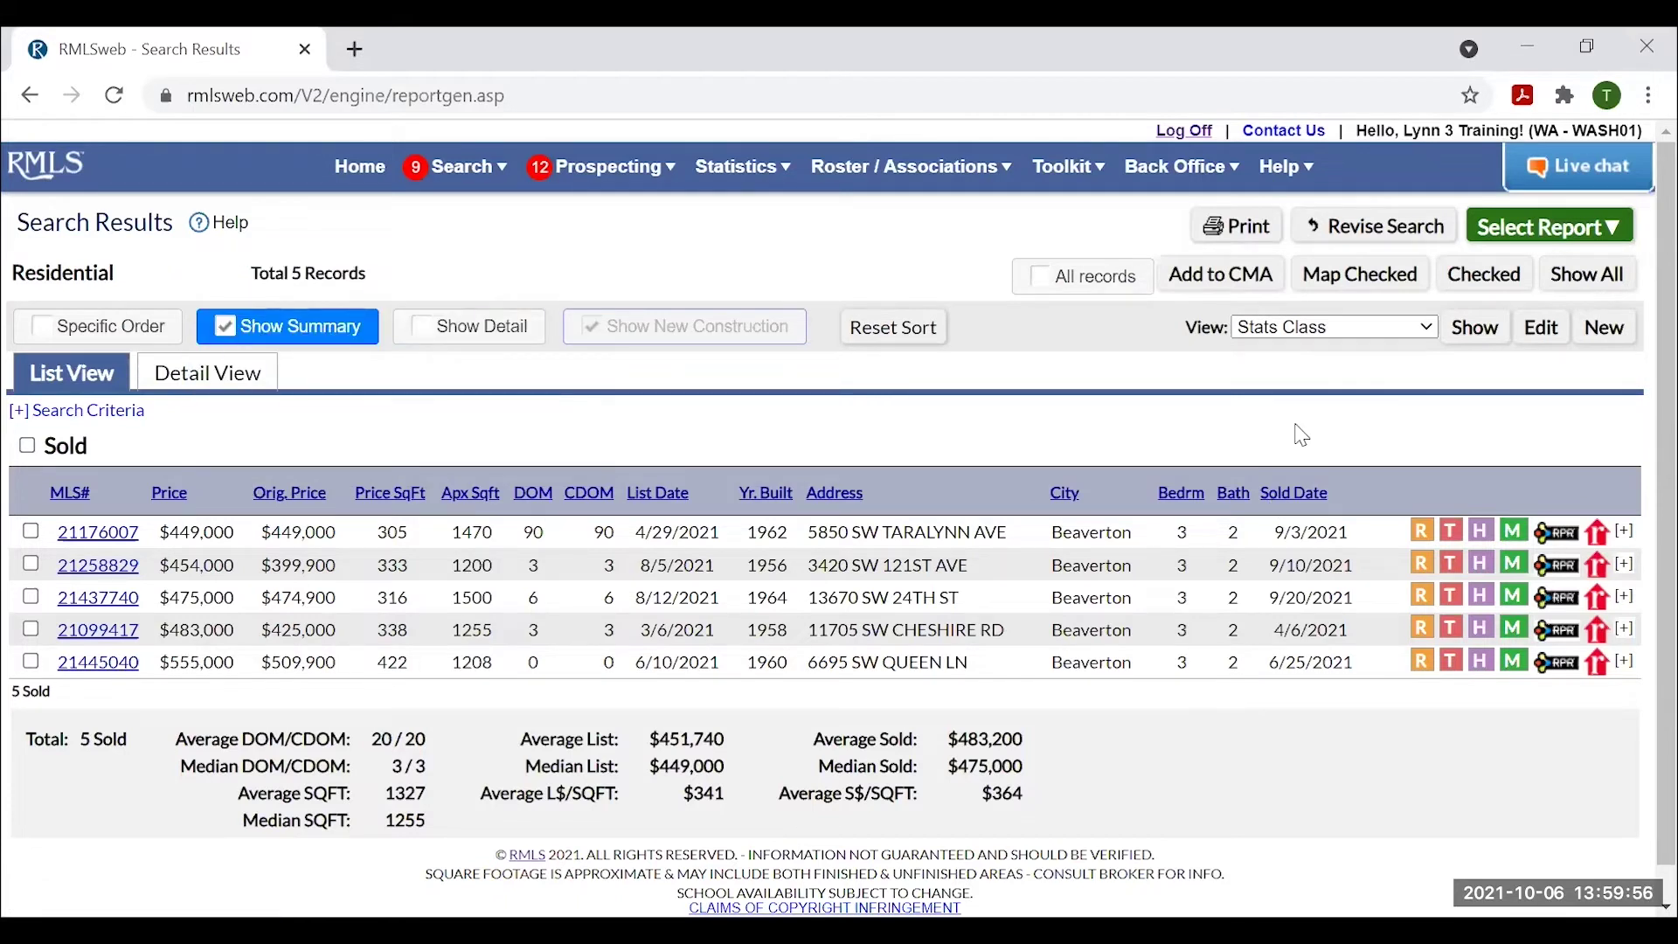
left_click(1315, 326)
left_click(1336, 344)
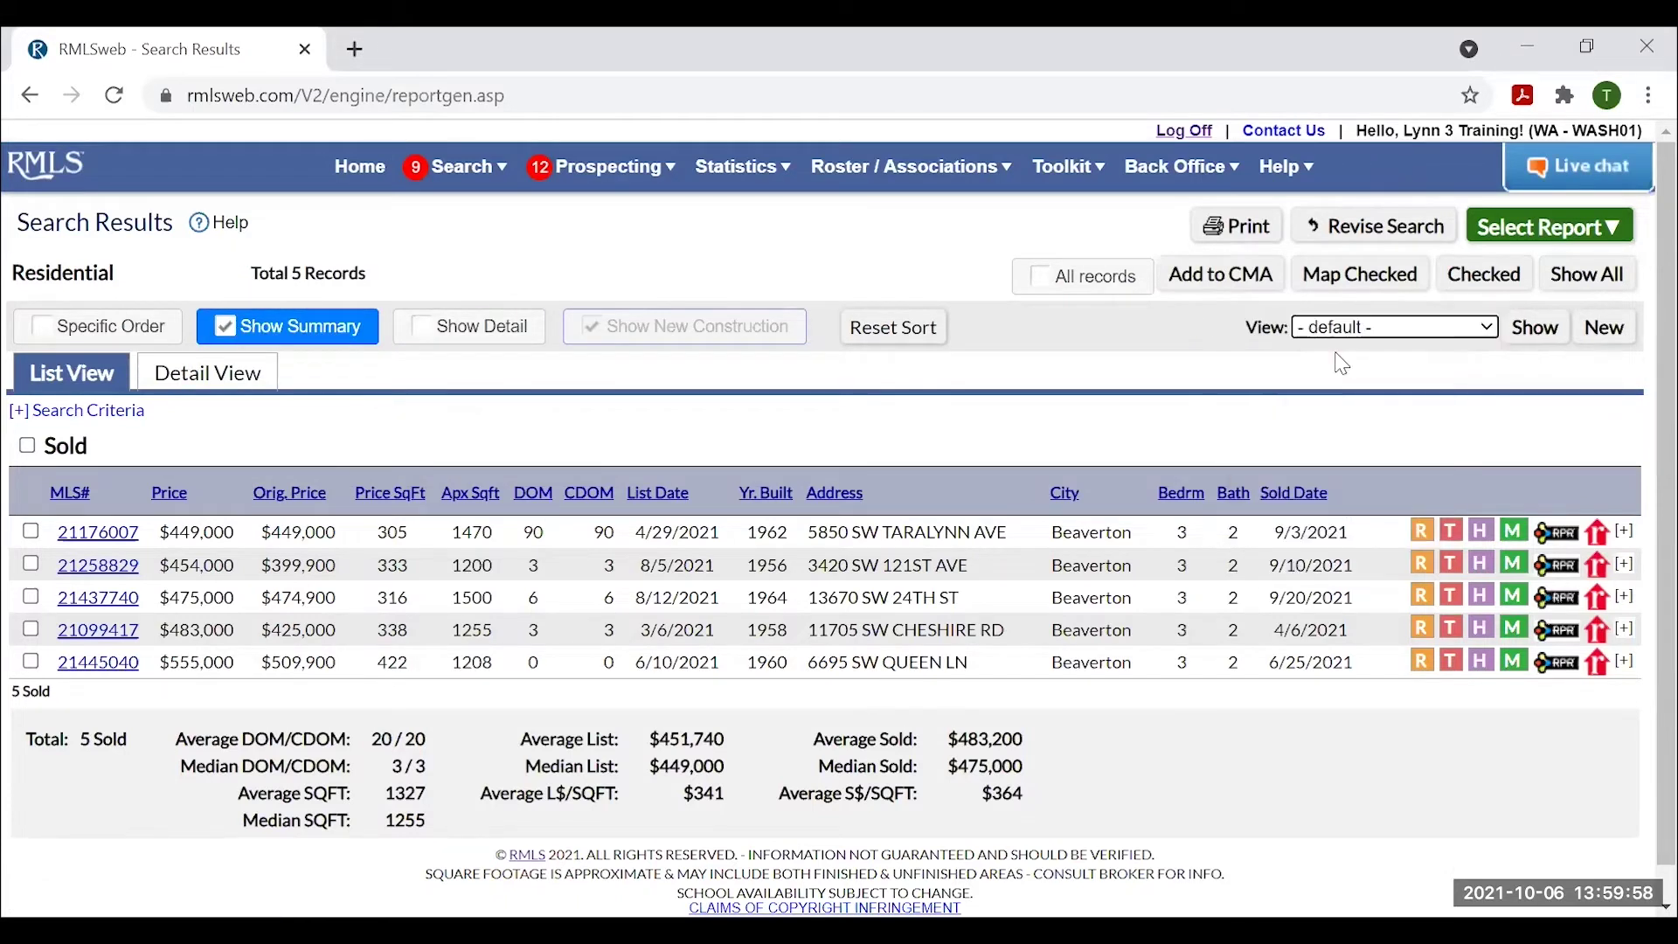
left_click(1521, 330)
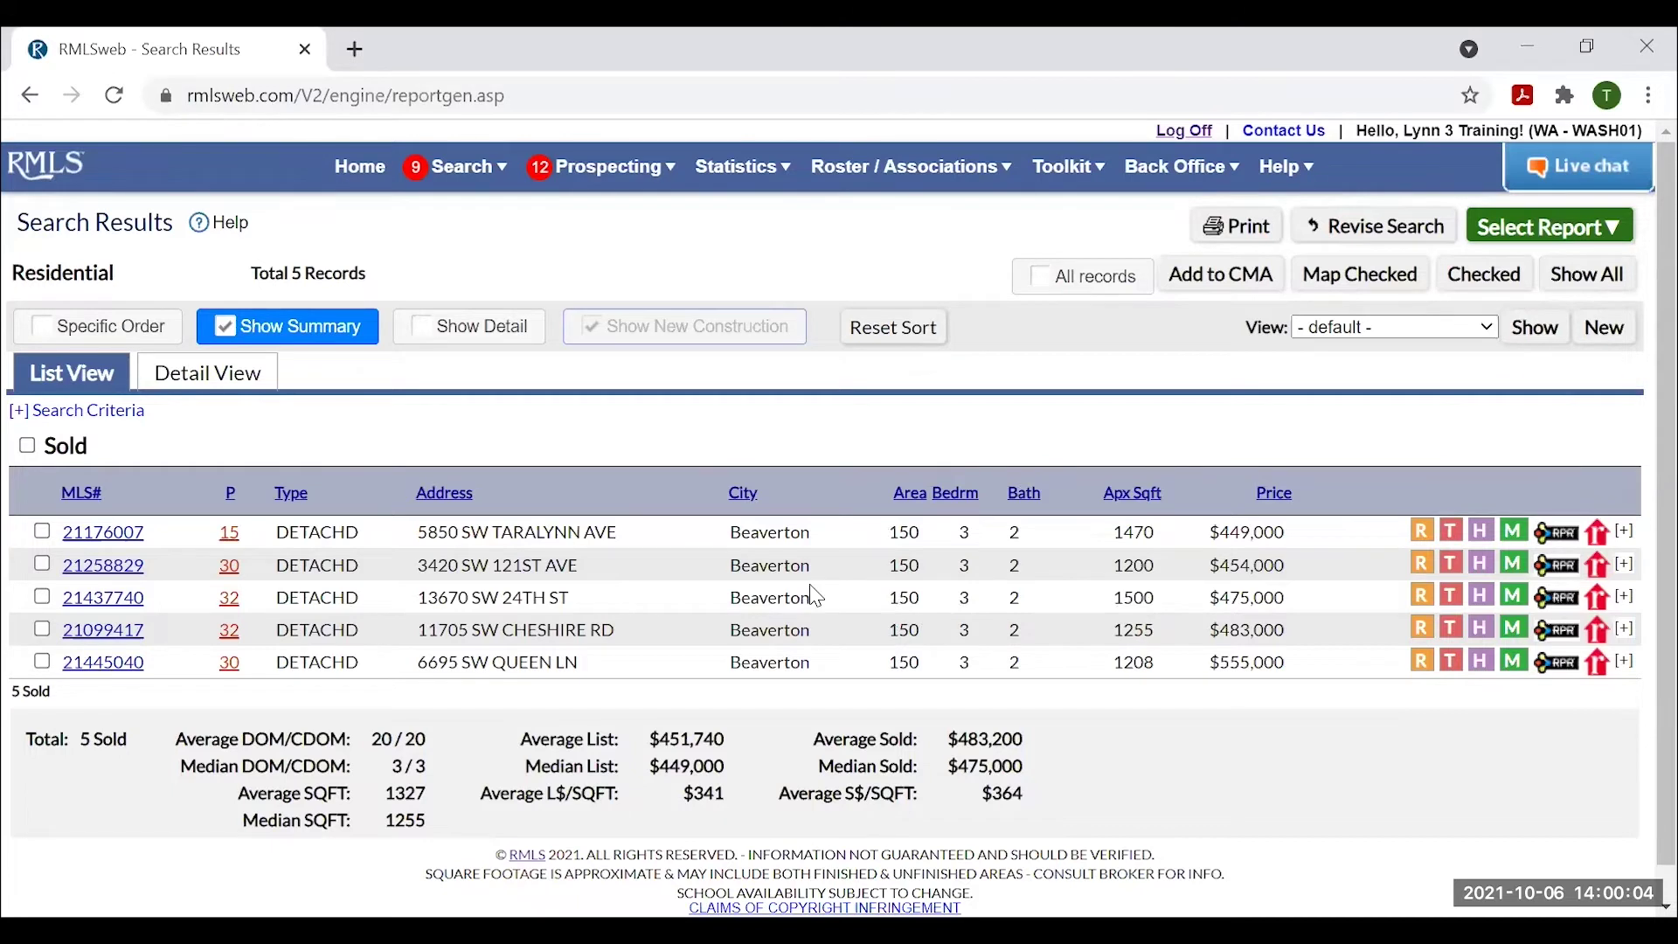
left_click(27, 446)
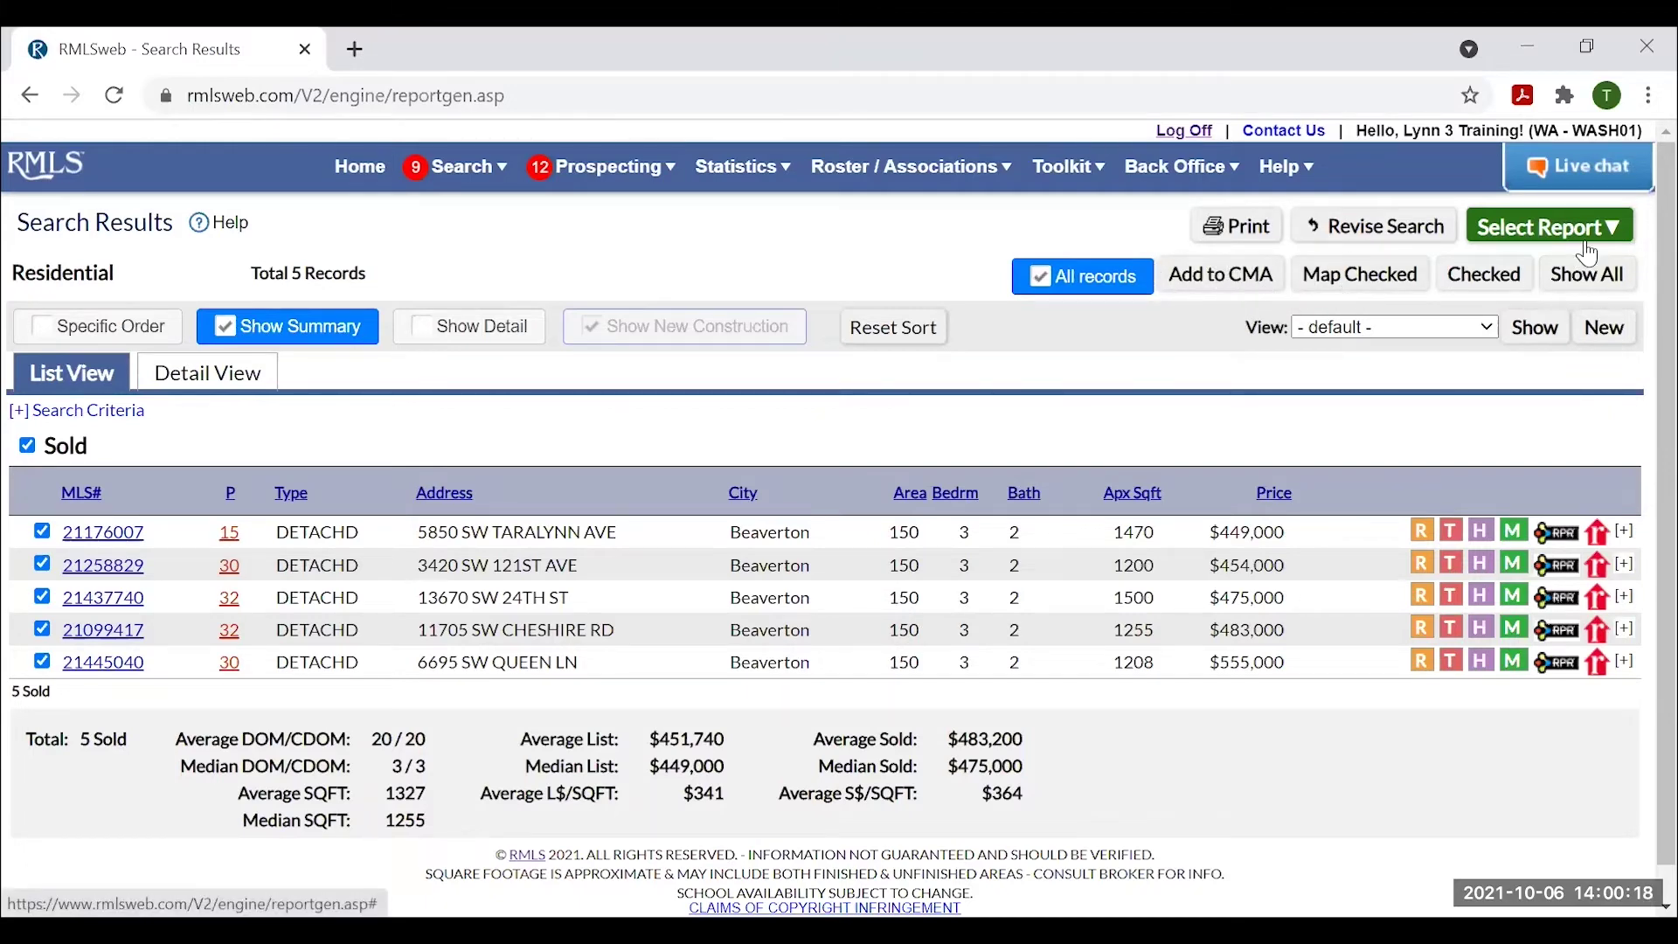
Generate the Comparison report of the five sold Beaverton listings and scroll through their prices and features.
left_click(1615, 230)
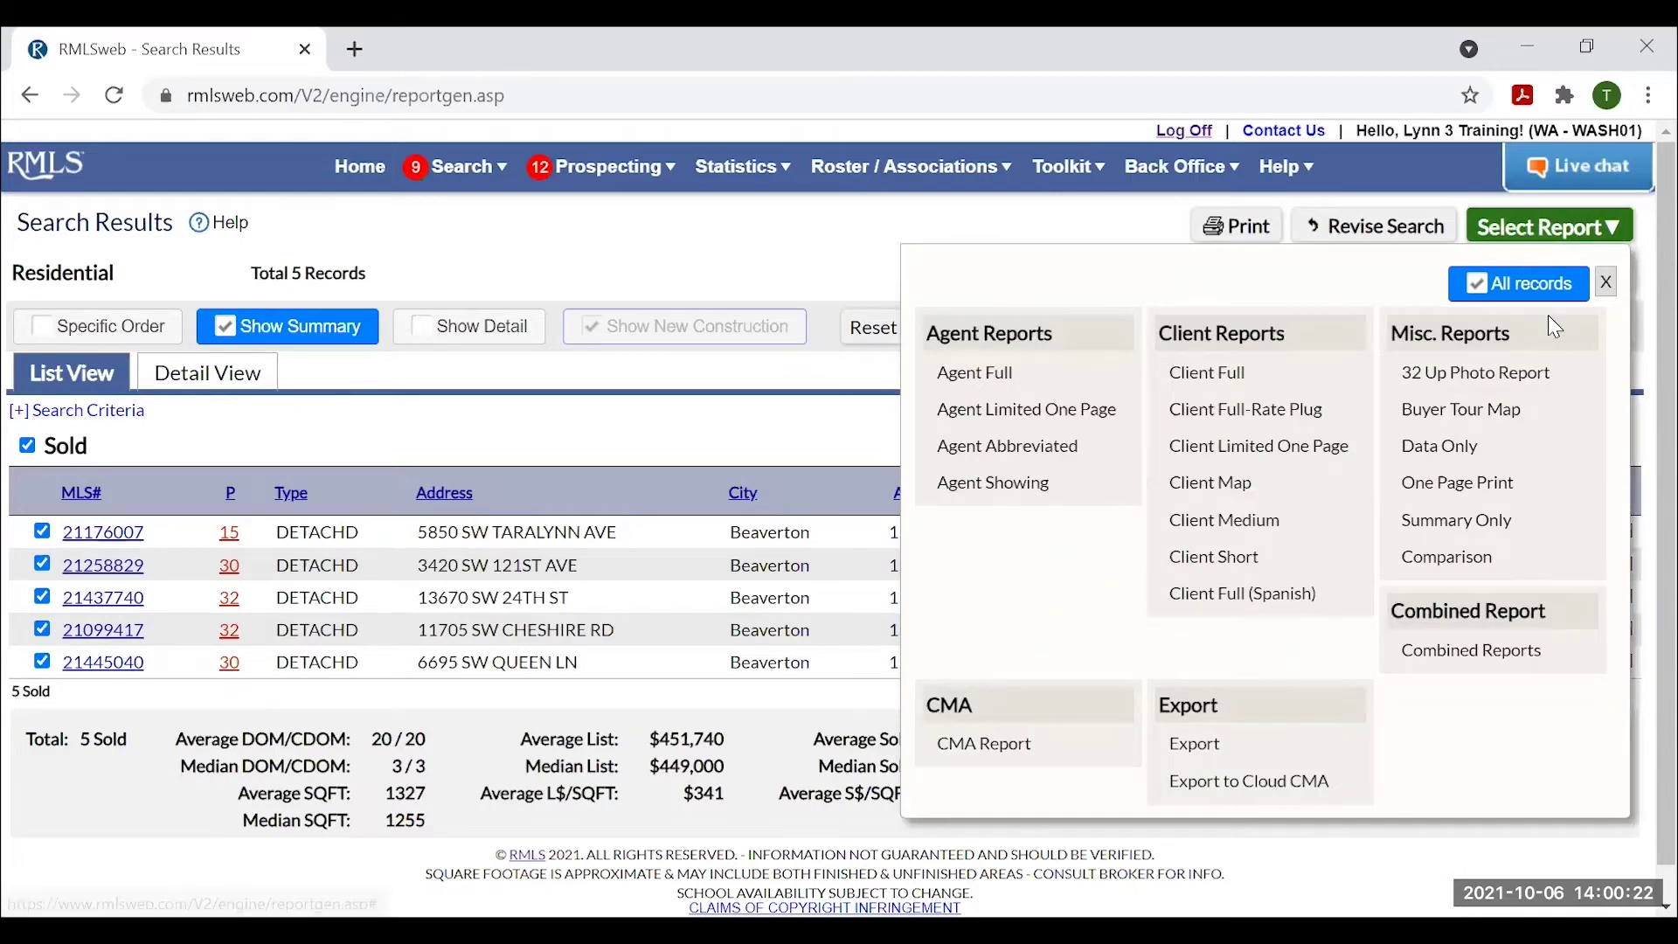
left_click(1482, 560)
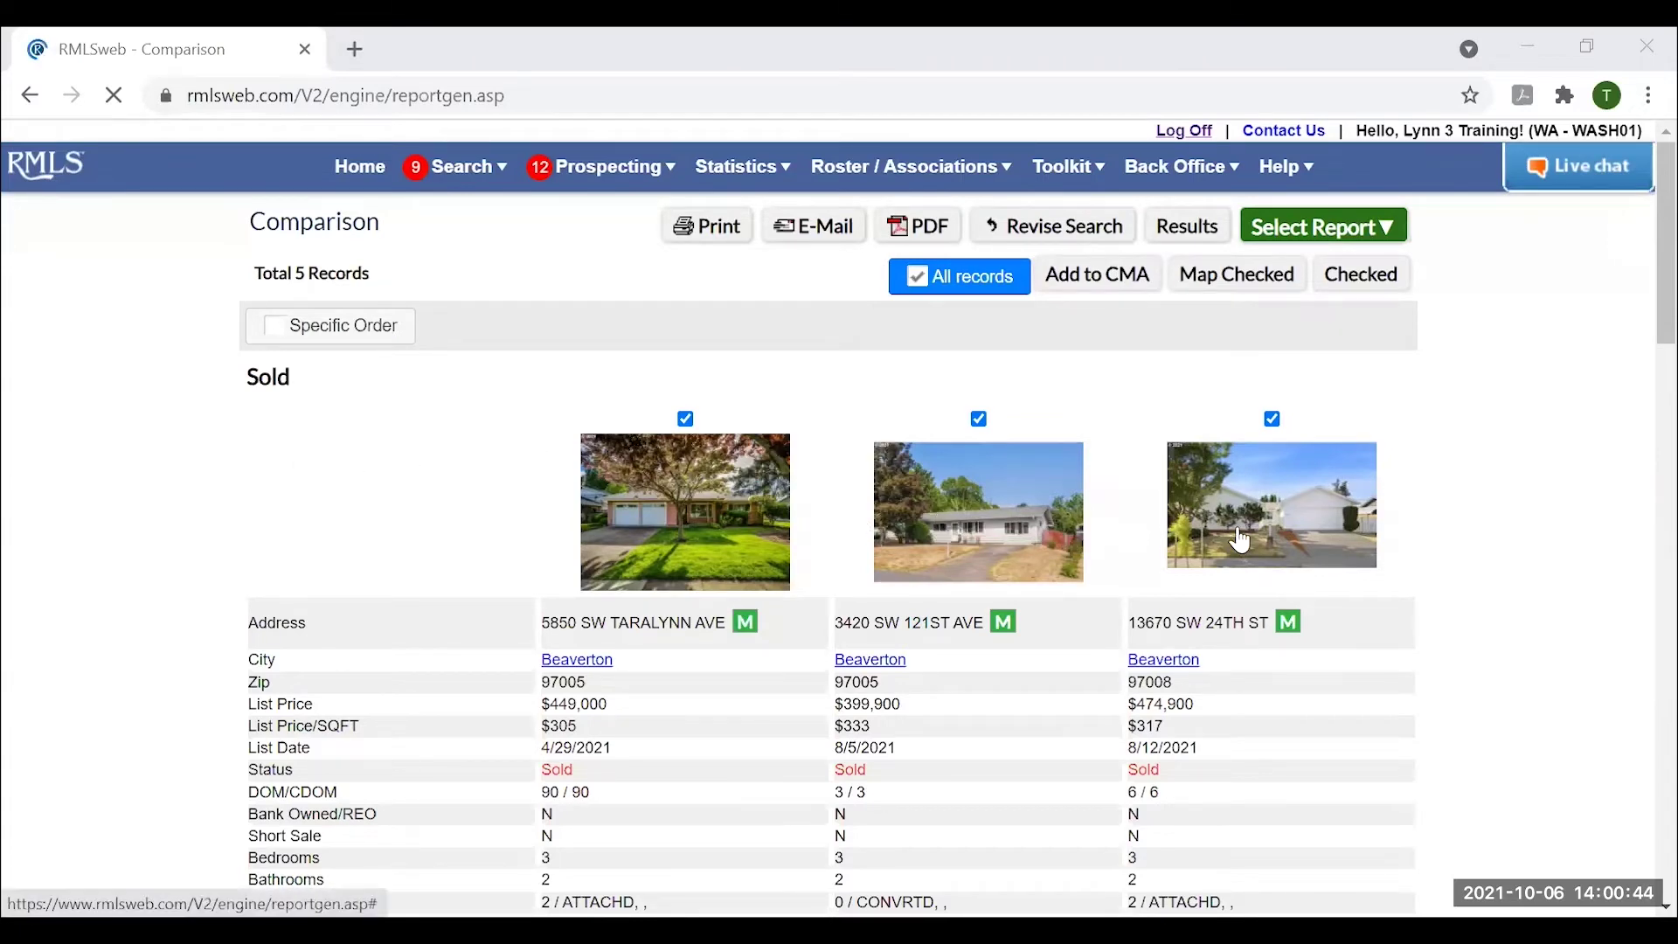
scroll(784, 501, "down", 8)
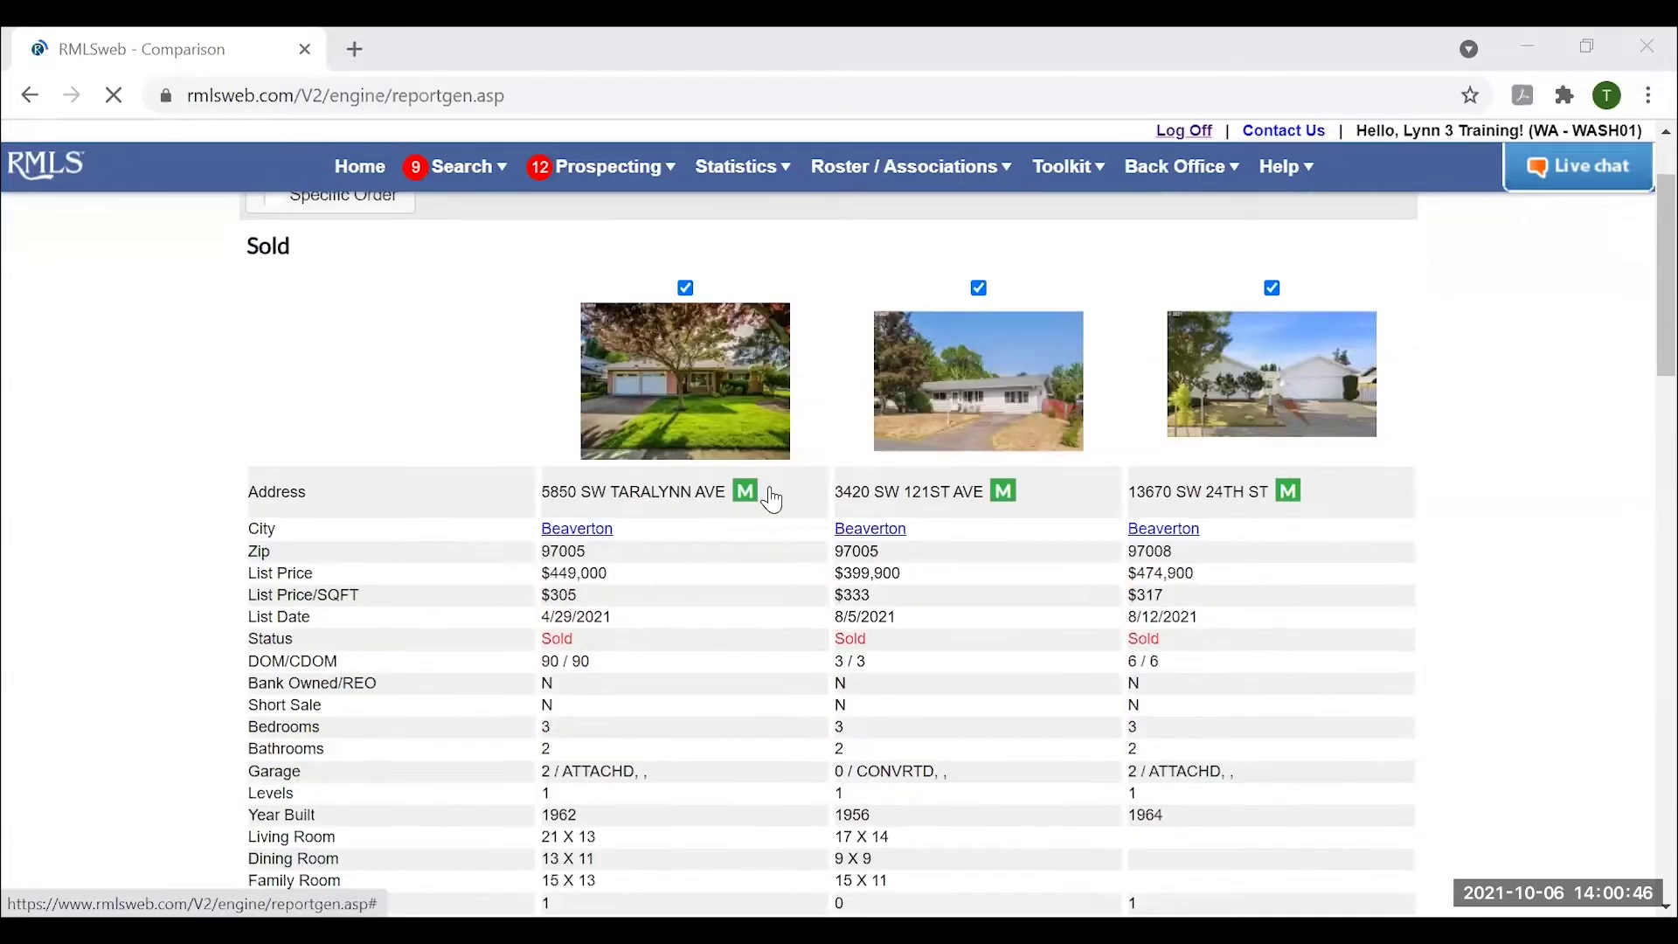
scroll(784, 496, "down", 2)
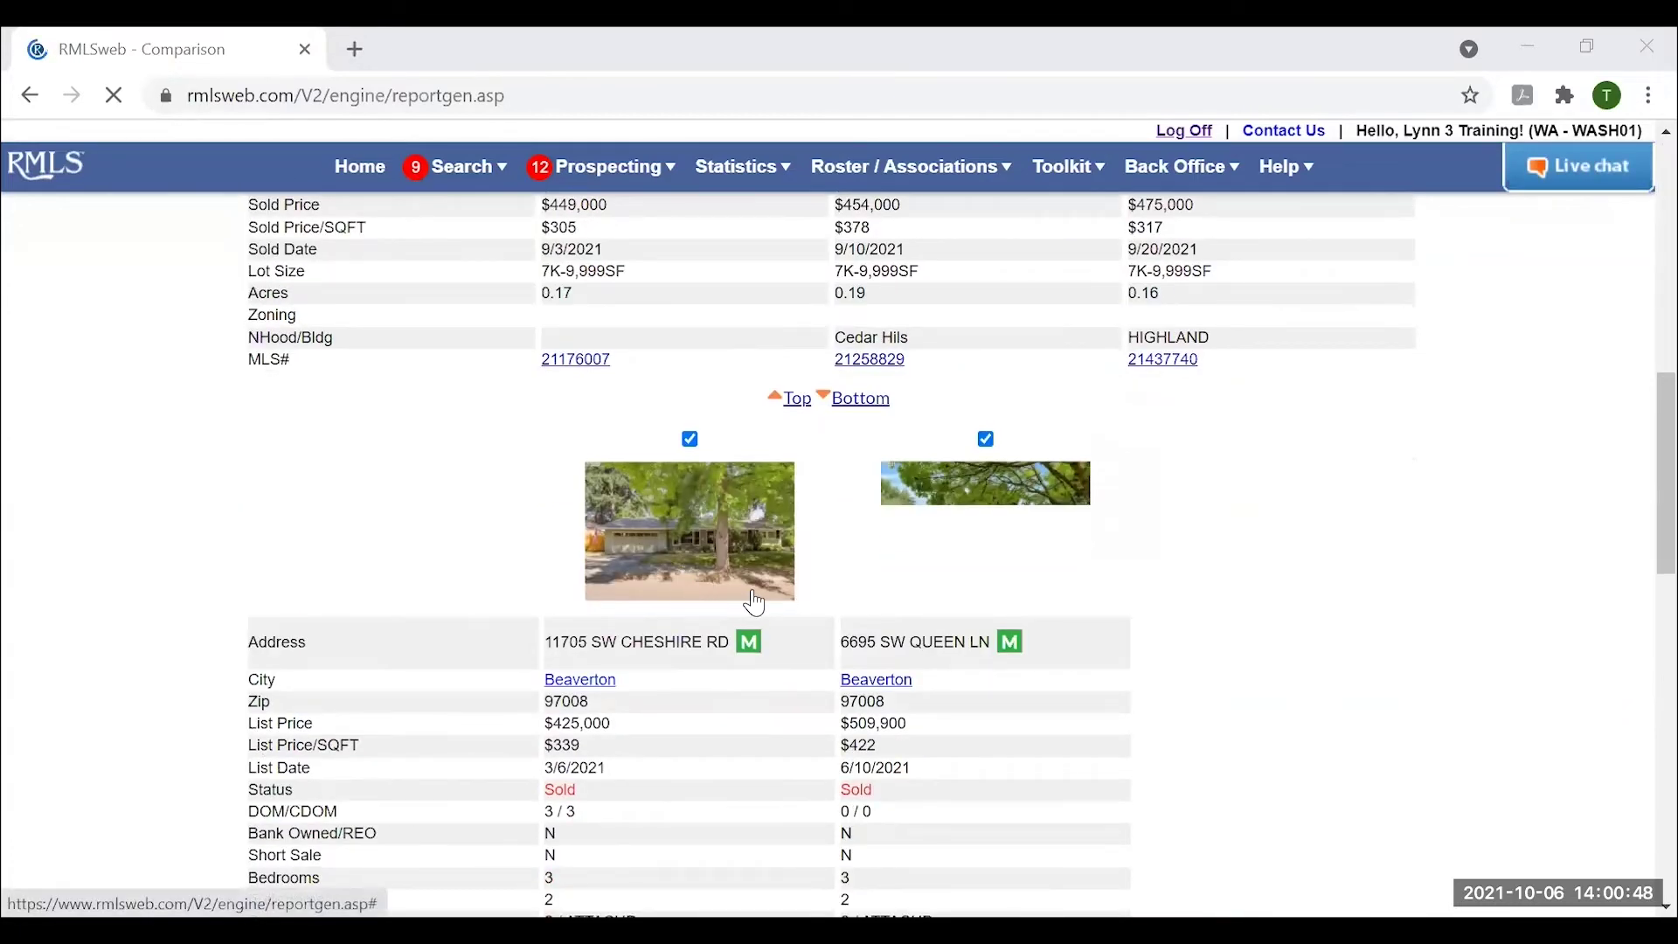
scroll(760, 603, "up", 5)
scroll(830, 633, "up", 3)
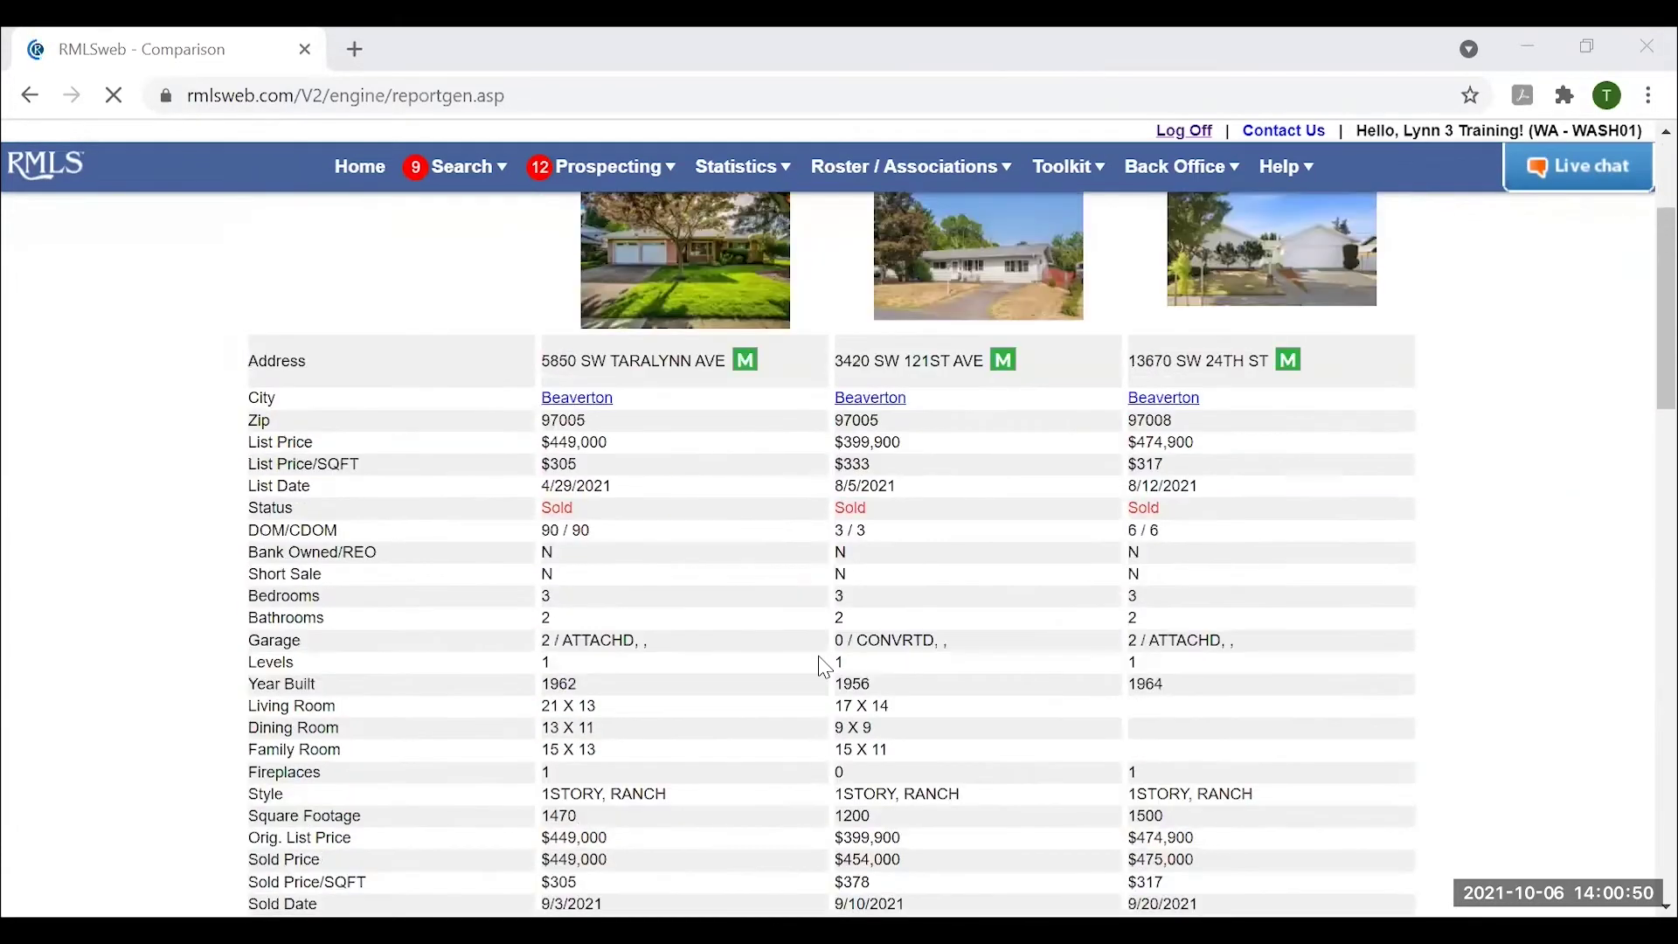
scroll(787, 700, "down", 1)
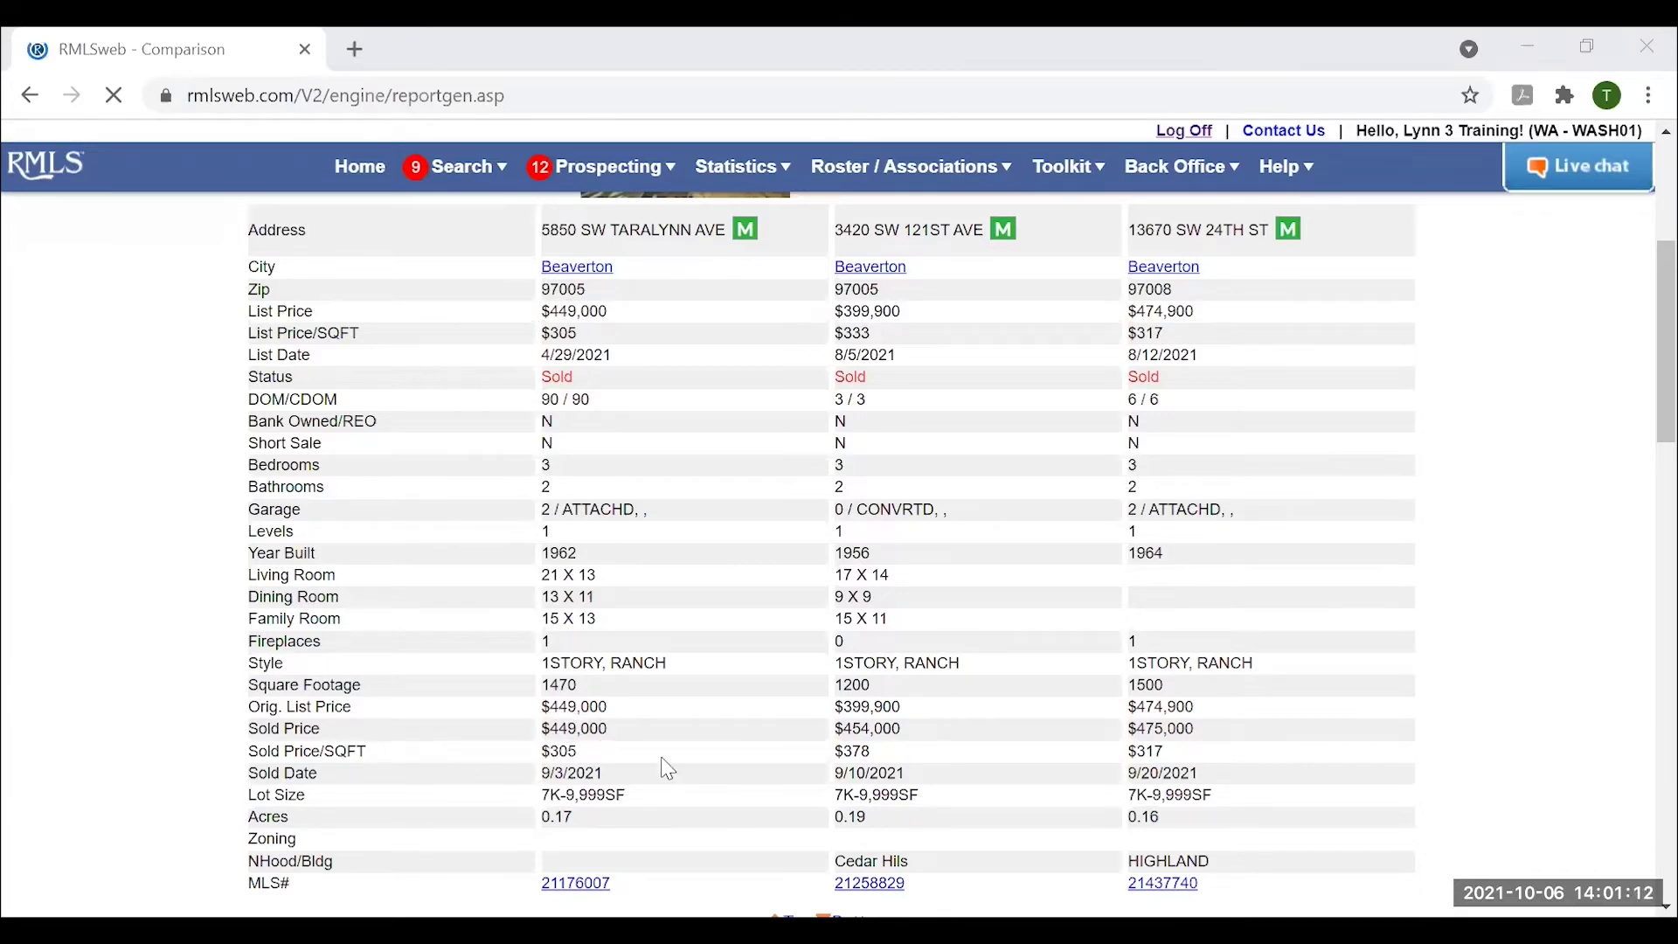
scroll(822, 766, "down", 3)
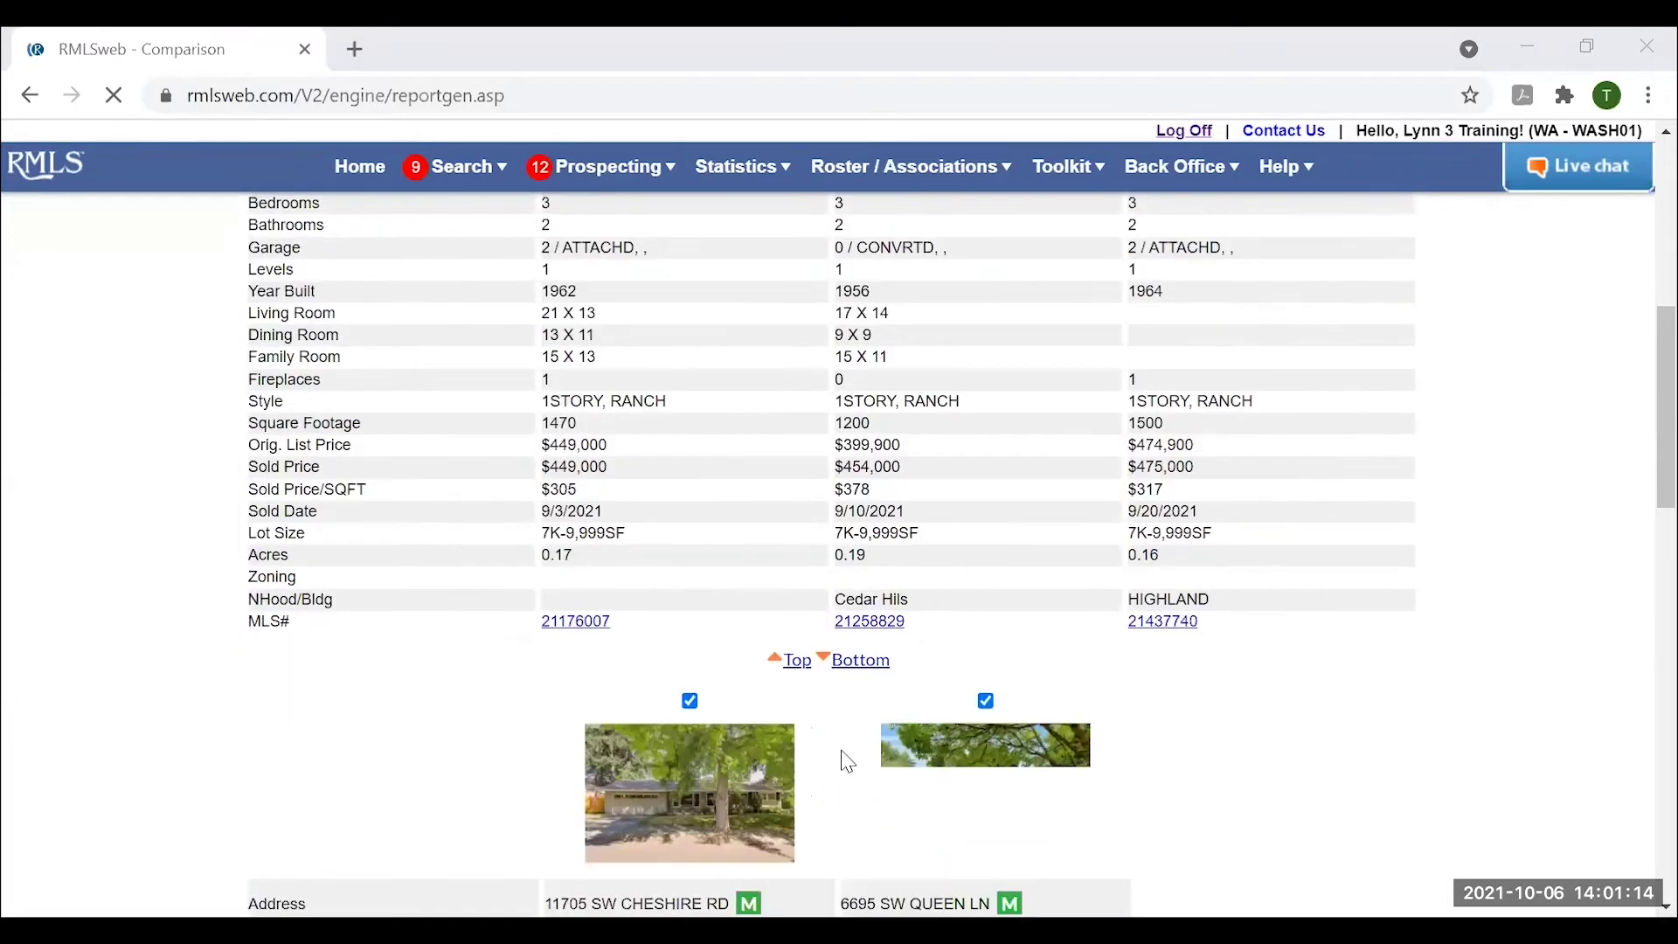
scroll(848, 762, "down", 2)
scroll(1052, 677, "up", 10)
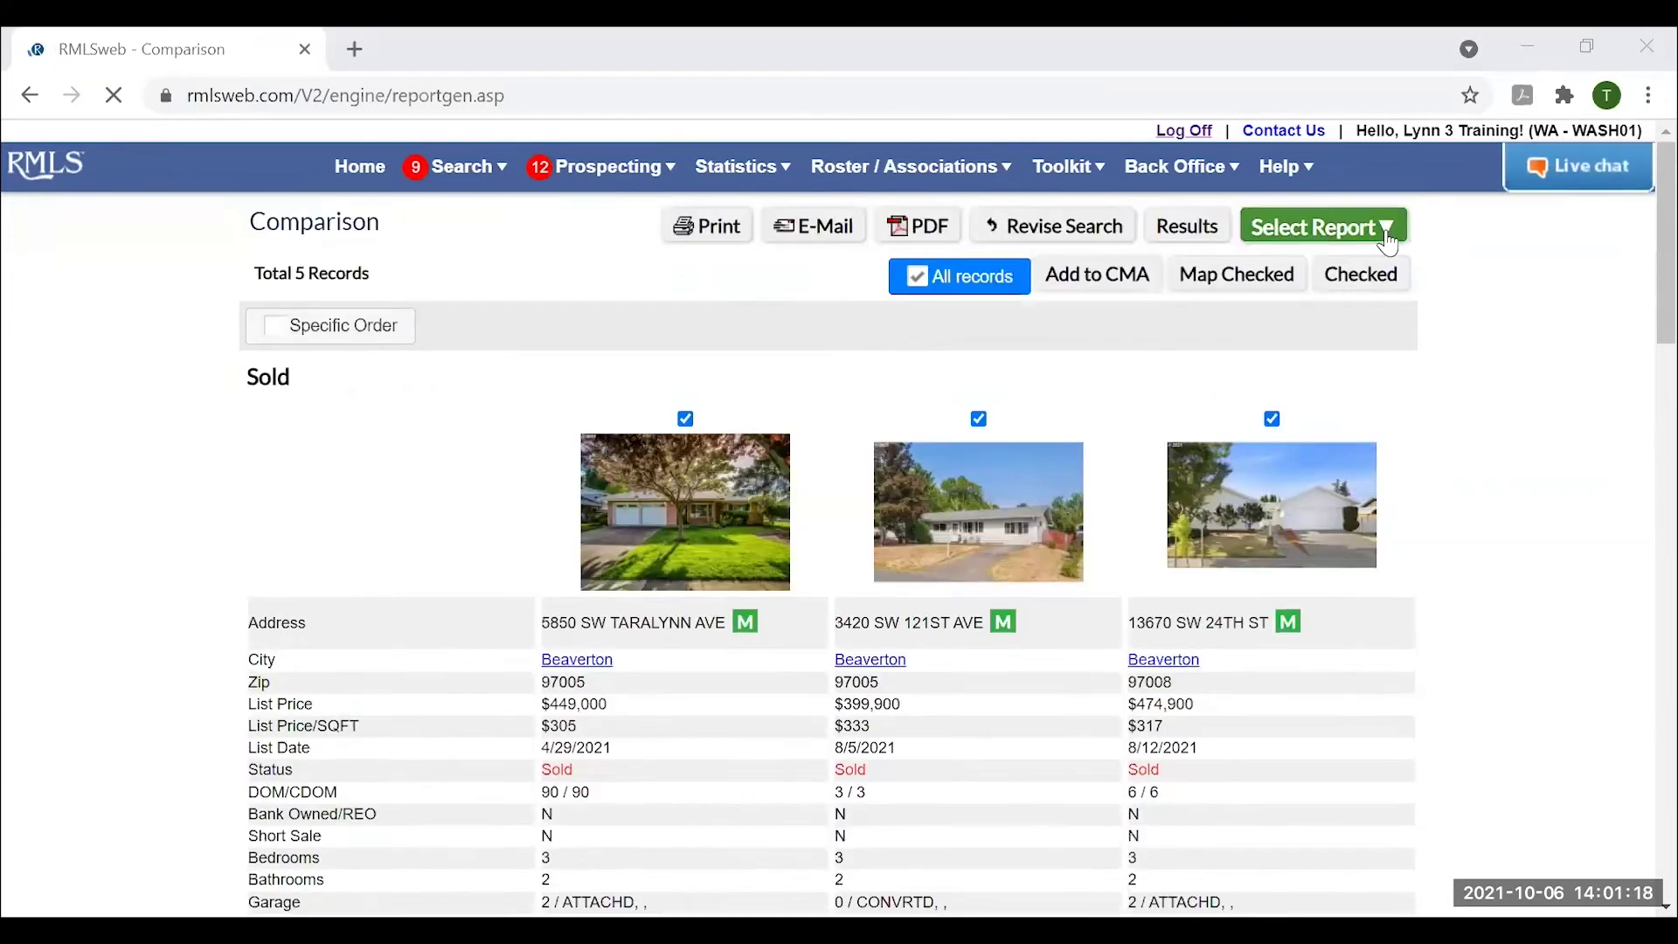
View the Summary Only report of high, low and average figures, then go back to Search Results.
left_click(1378, 229)
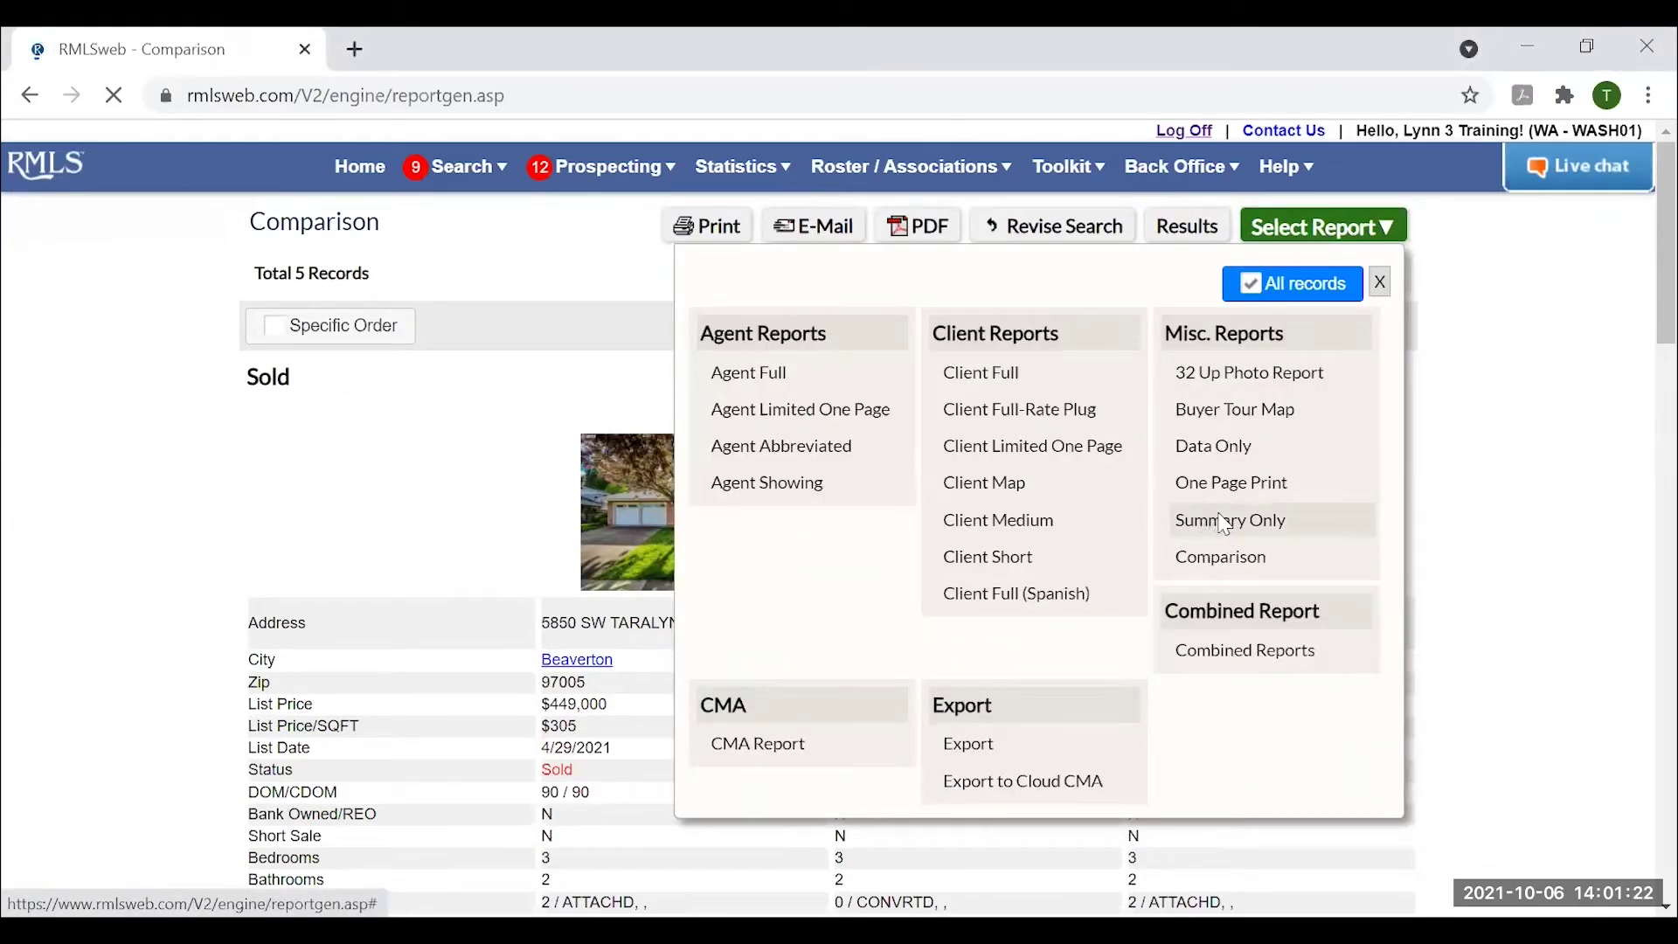
left_click(1221, 522)
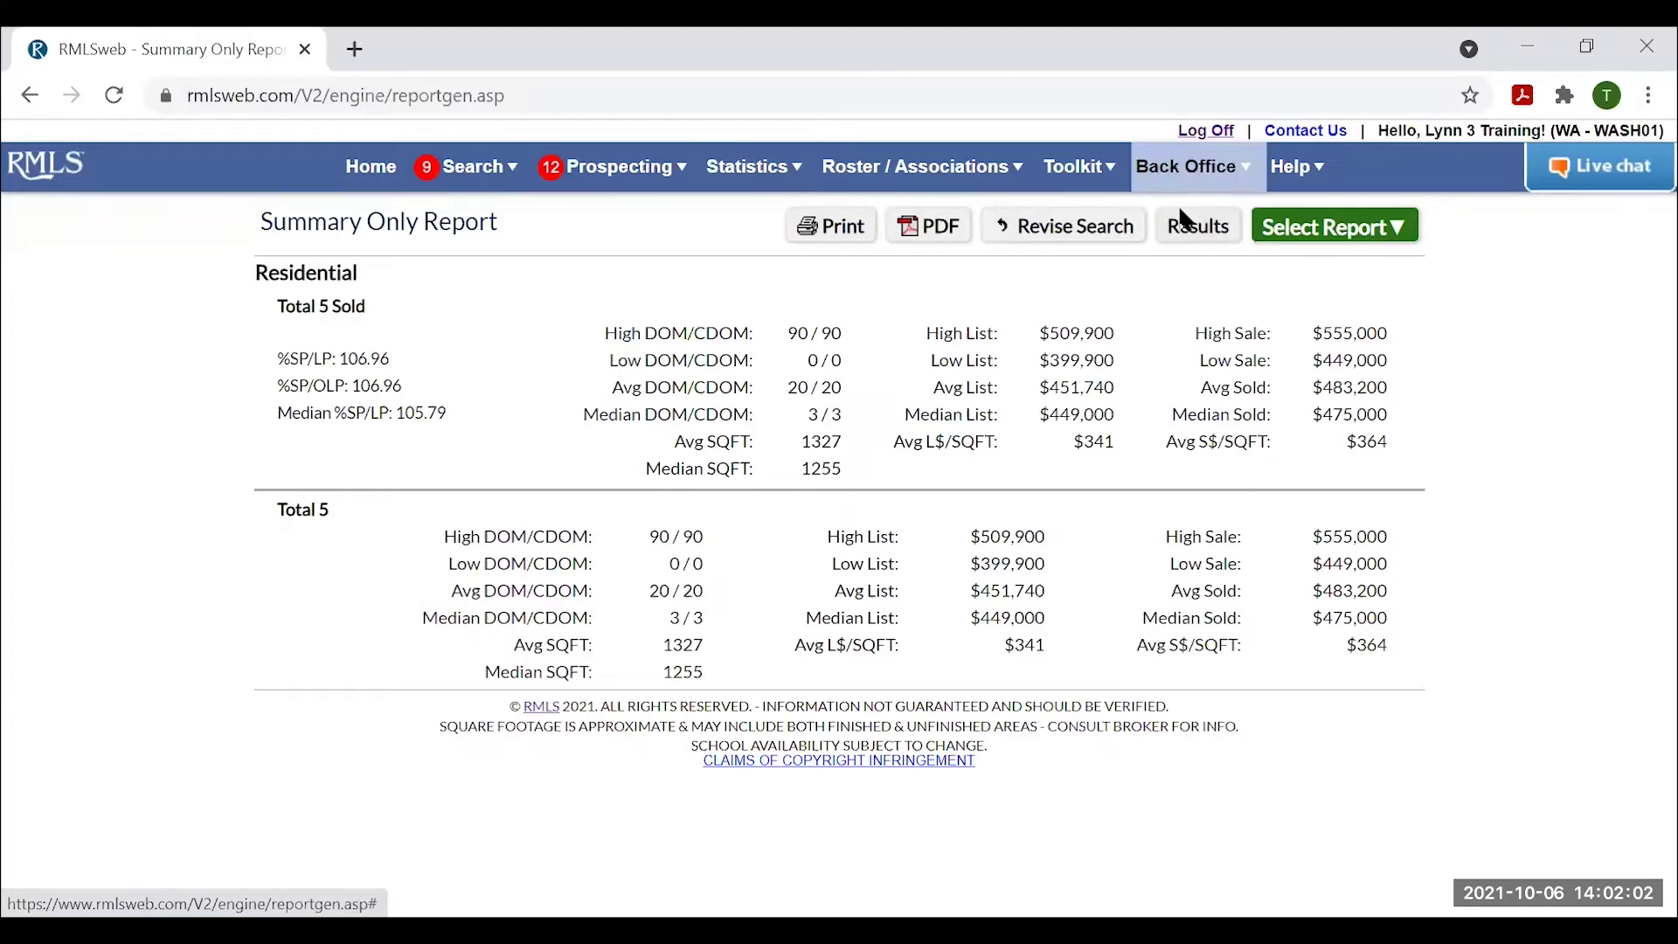
left_click(1199, 227)
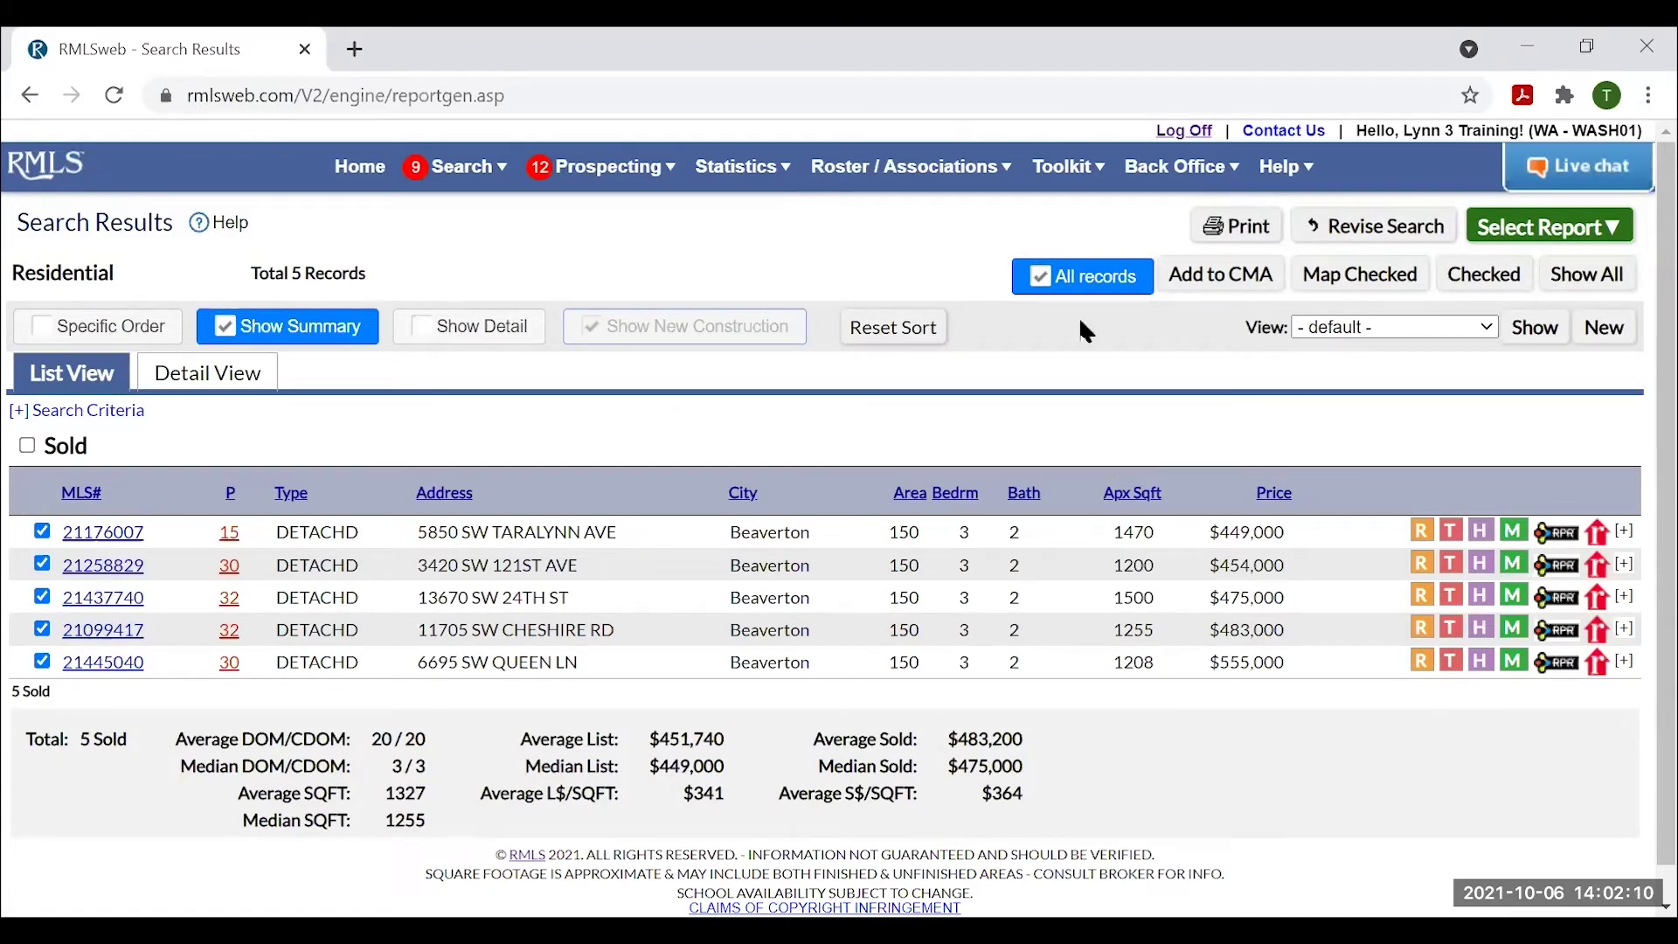
left_click(1245, 284)
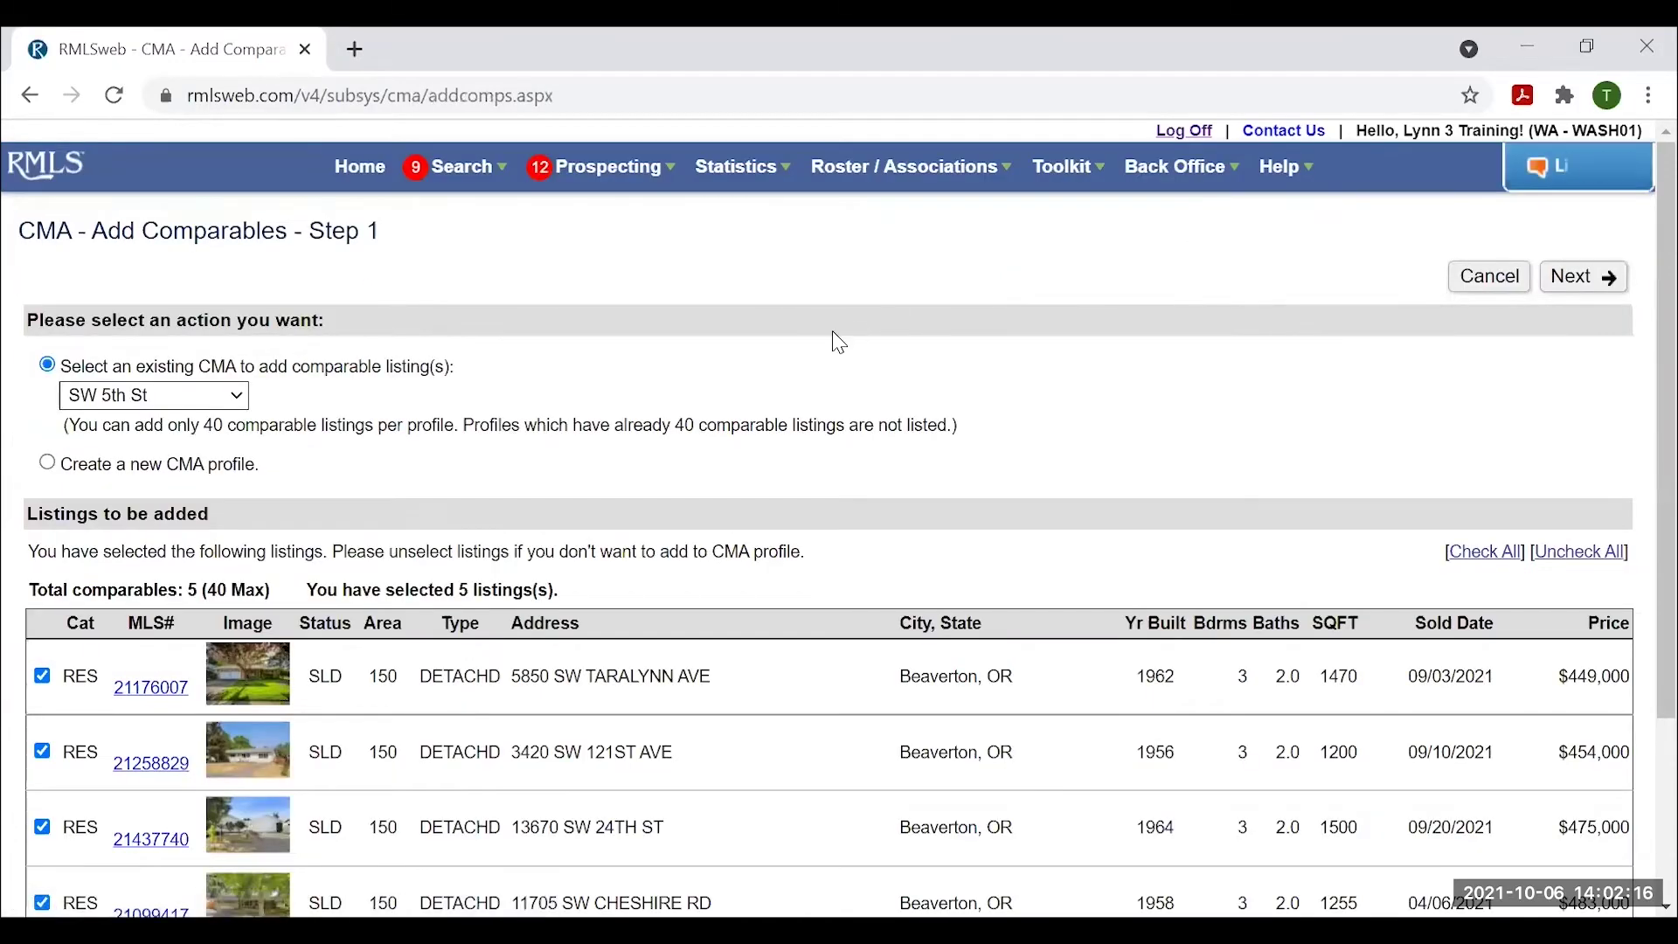
scroll(826, 345, "down", 2)
scroll(821, 348, "up", 2)
left_click(238, 397)
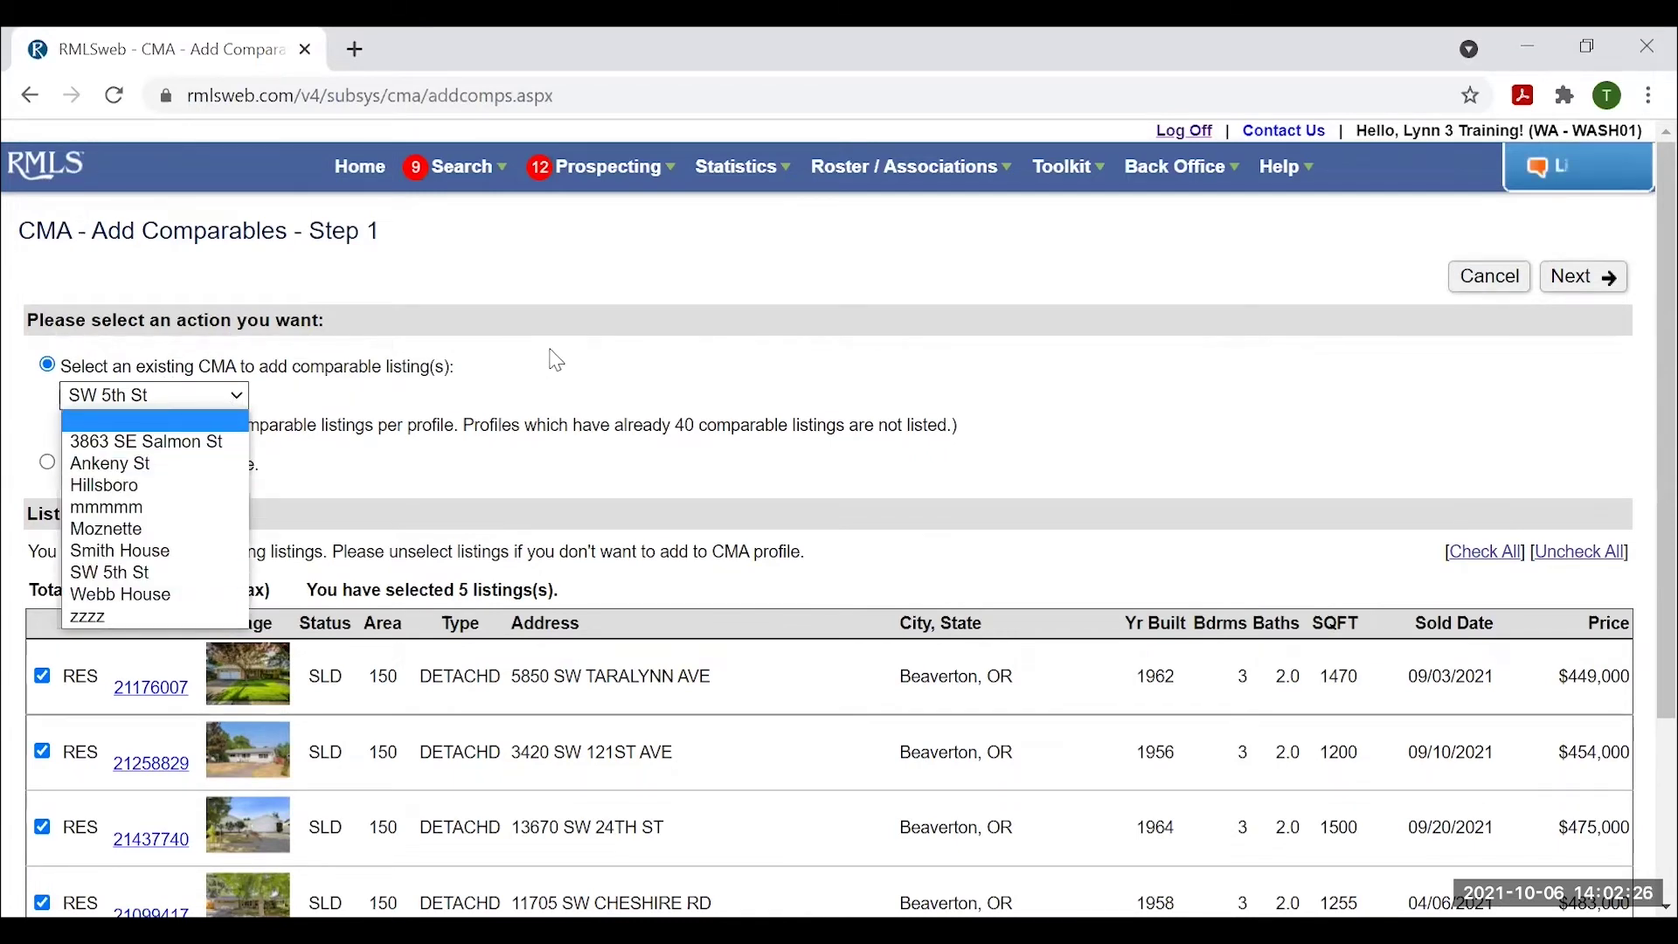
left_click(656, 354)
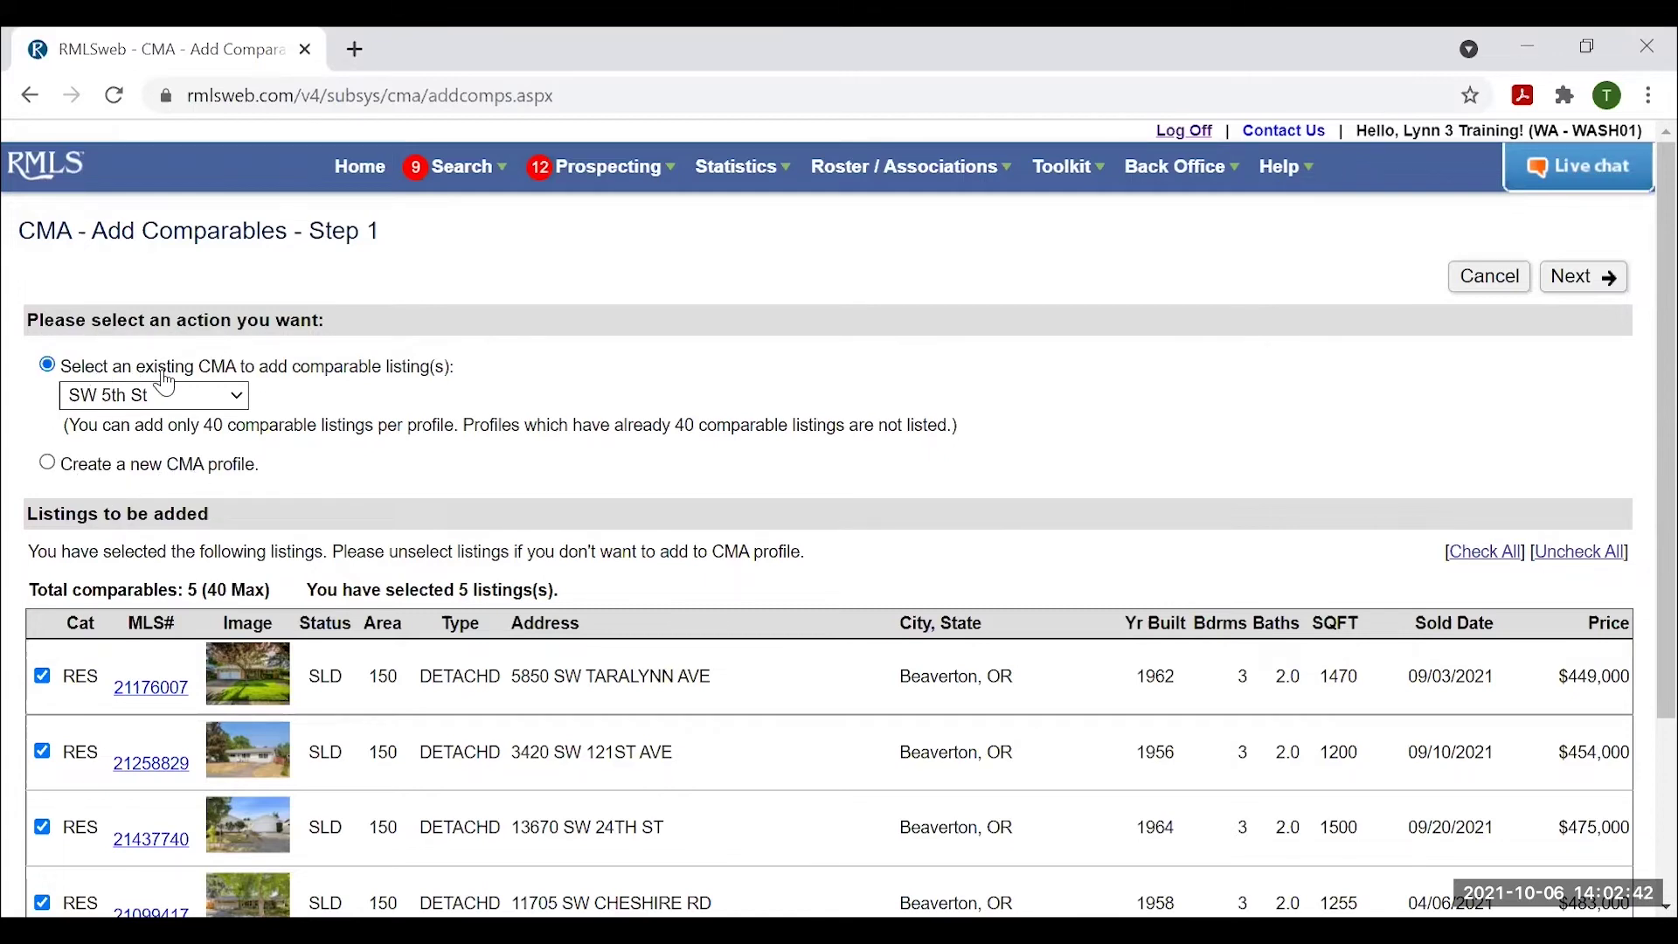
left_click(1587, 284)
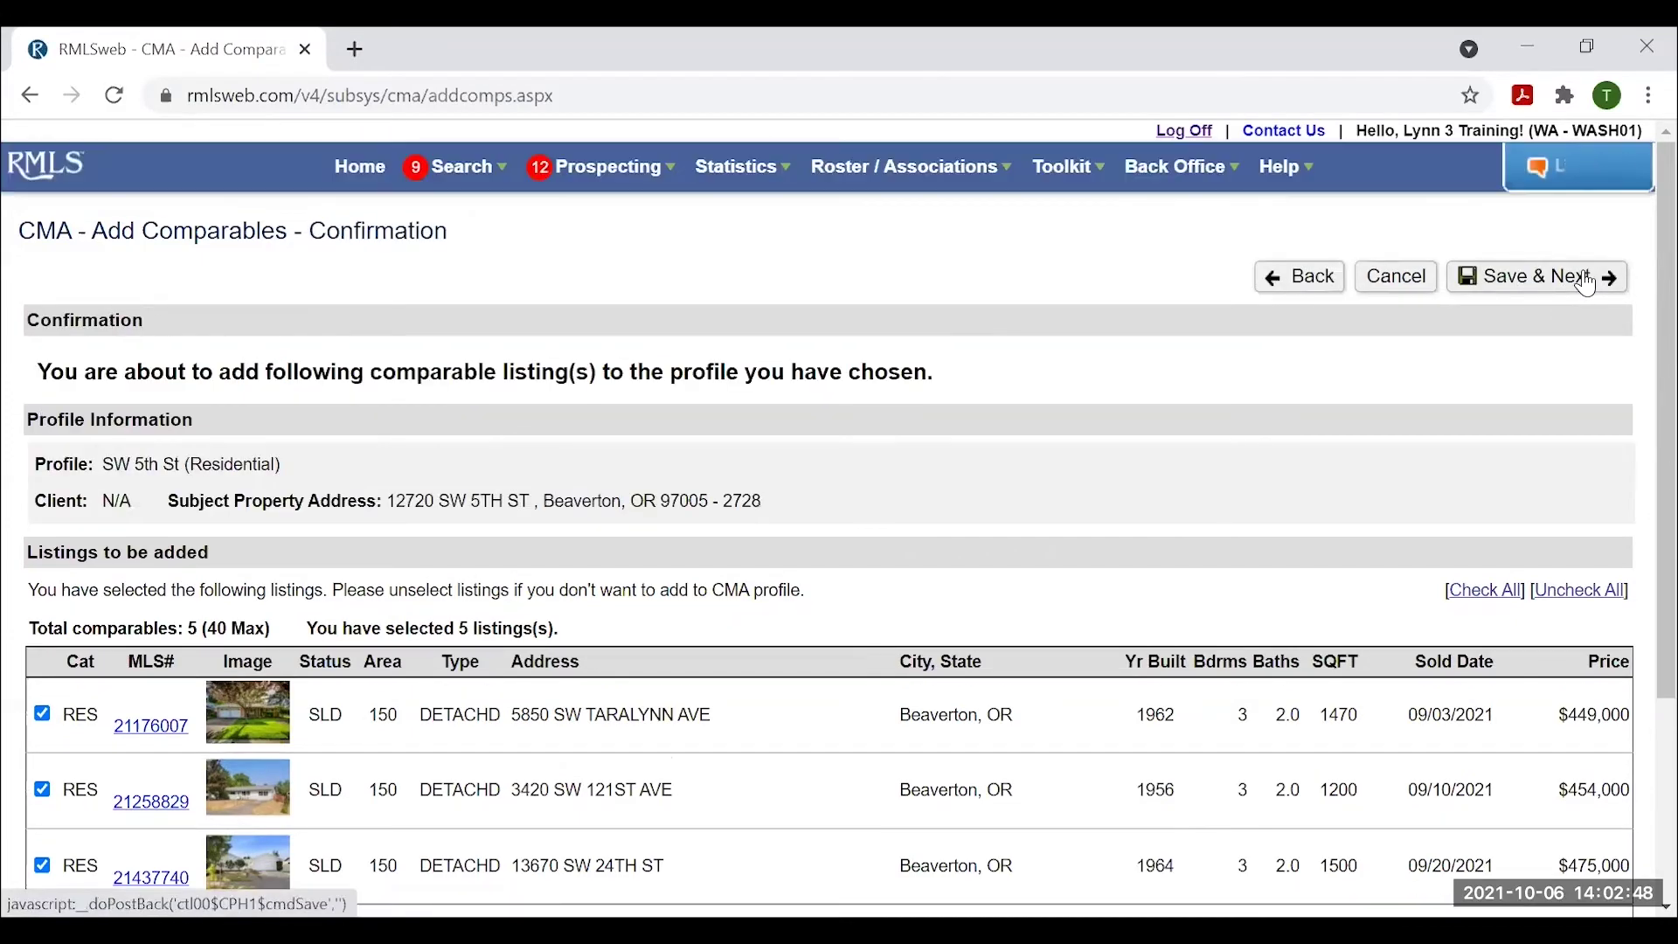
scroll(1116, 352, "down", 1)
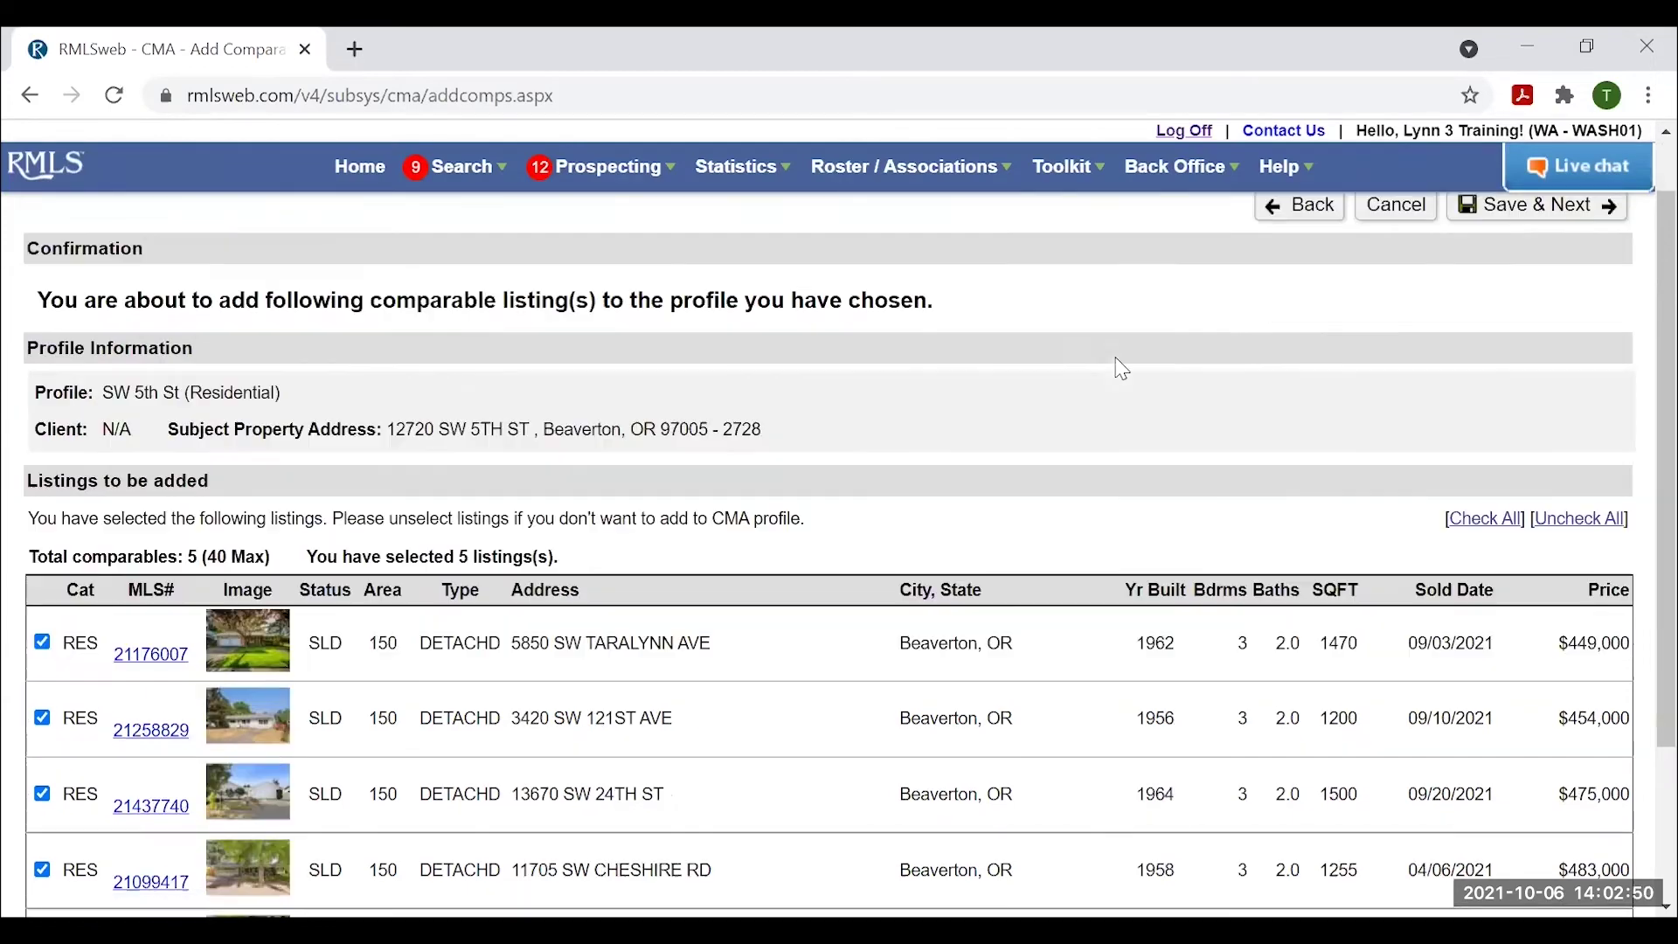
scroll(1223, 359, "up", 1)
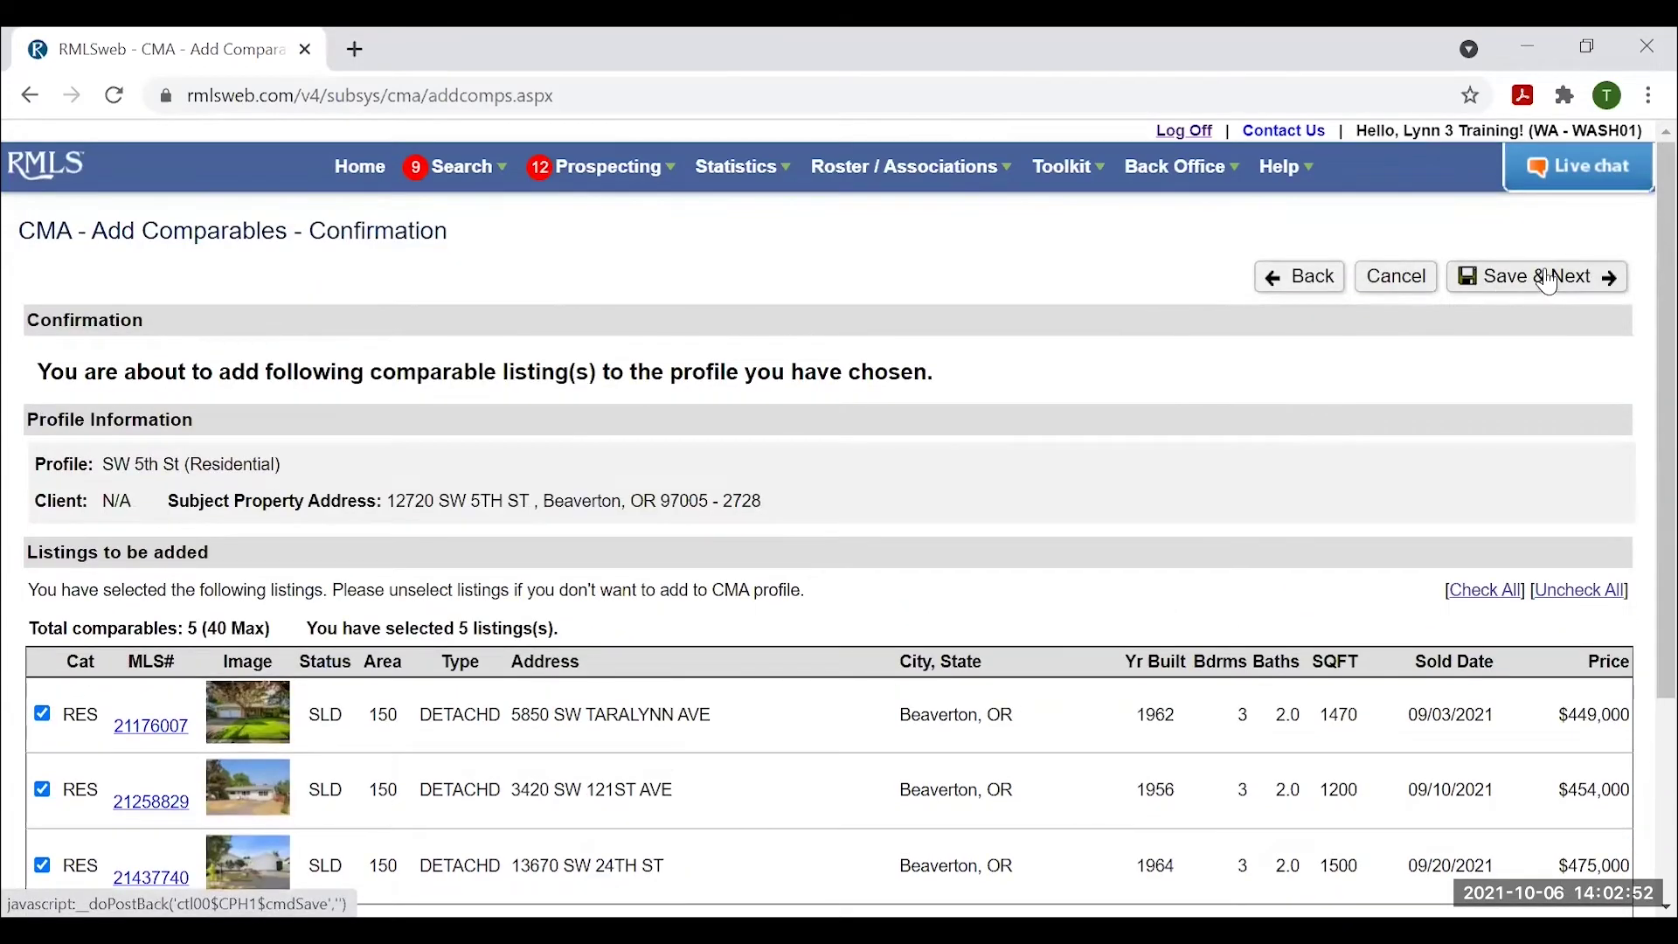
left_click(1549, 280)
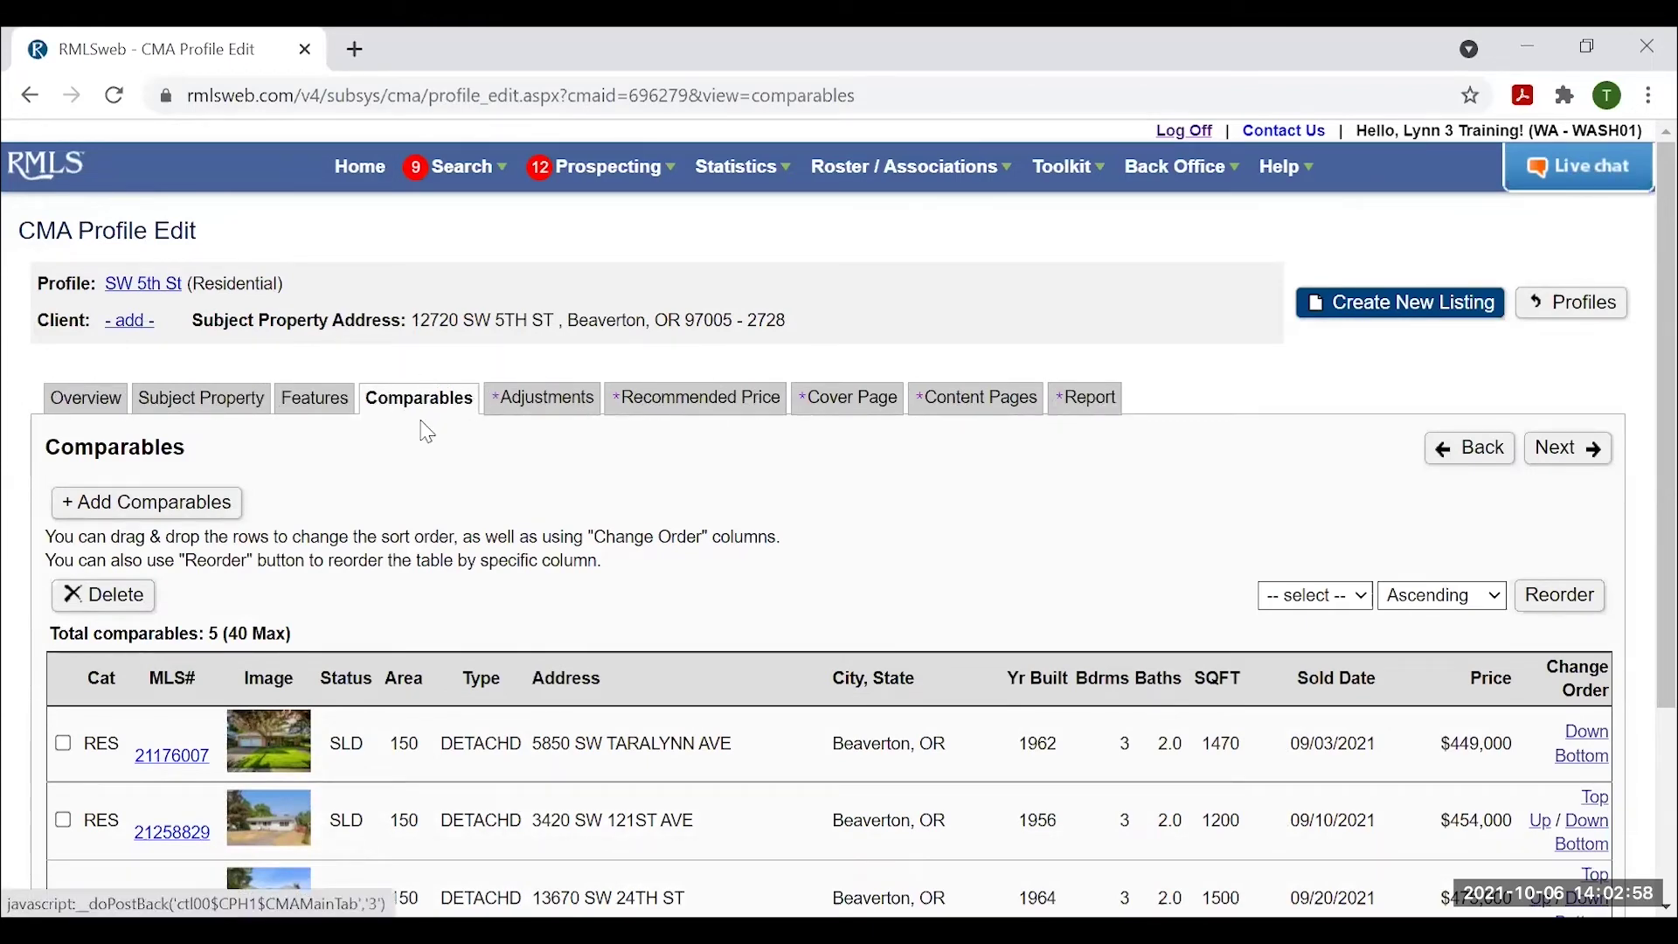
scroll(1092, 525, "down", 3)
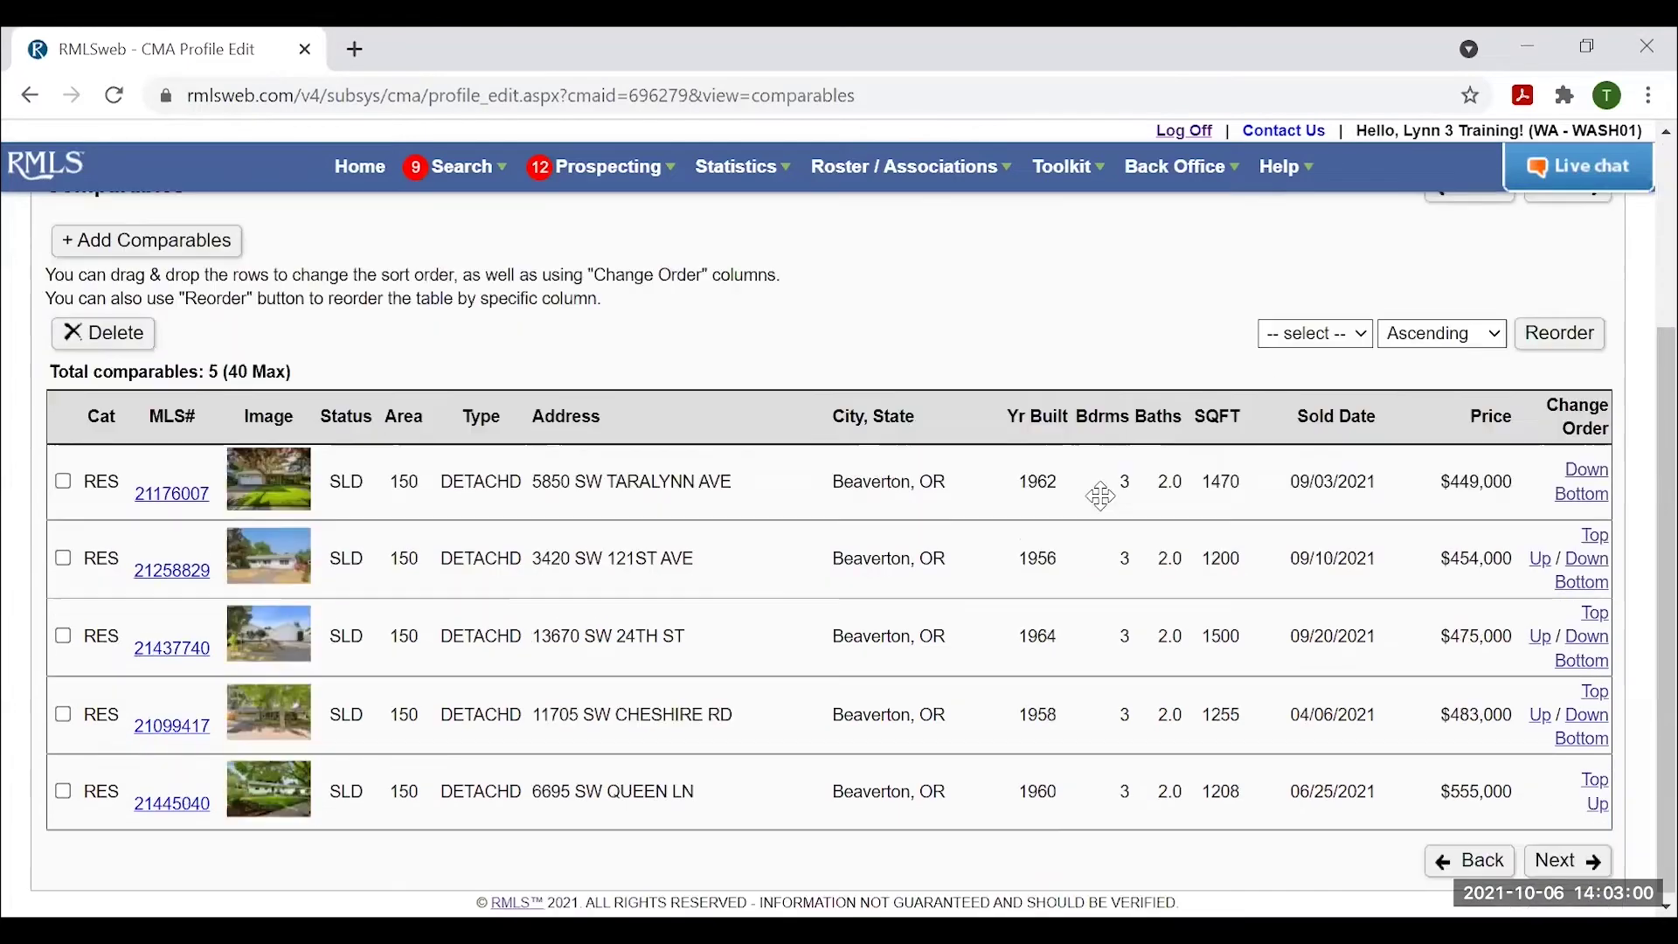
left_click_drag(1101, 495, 1060, 443)
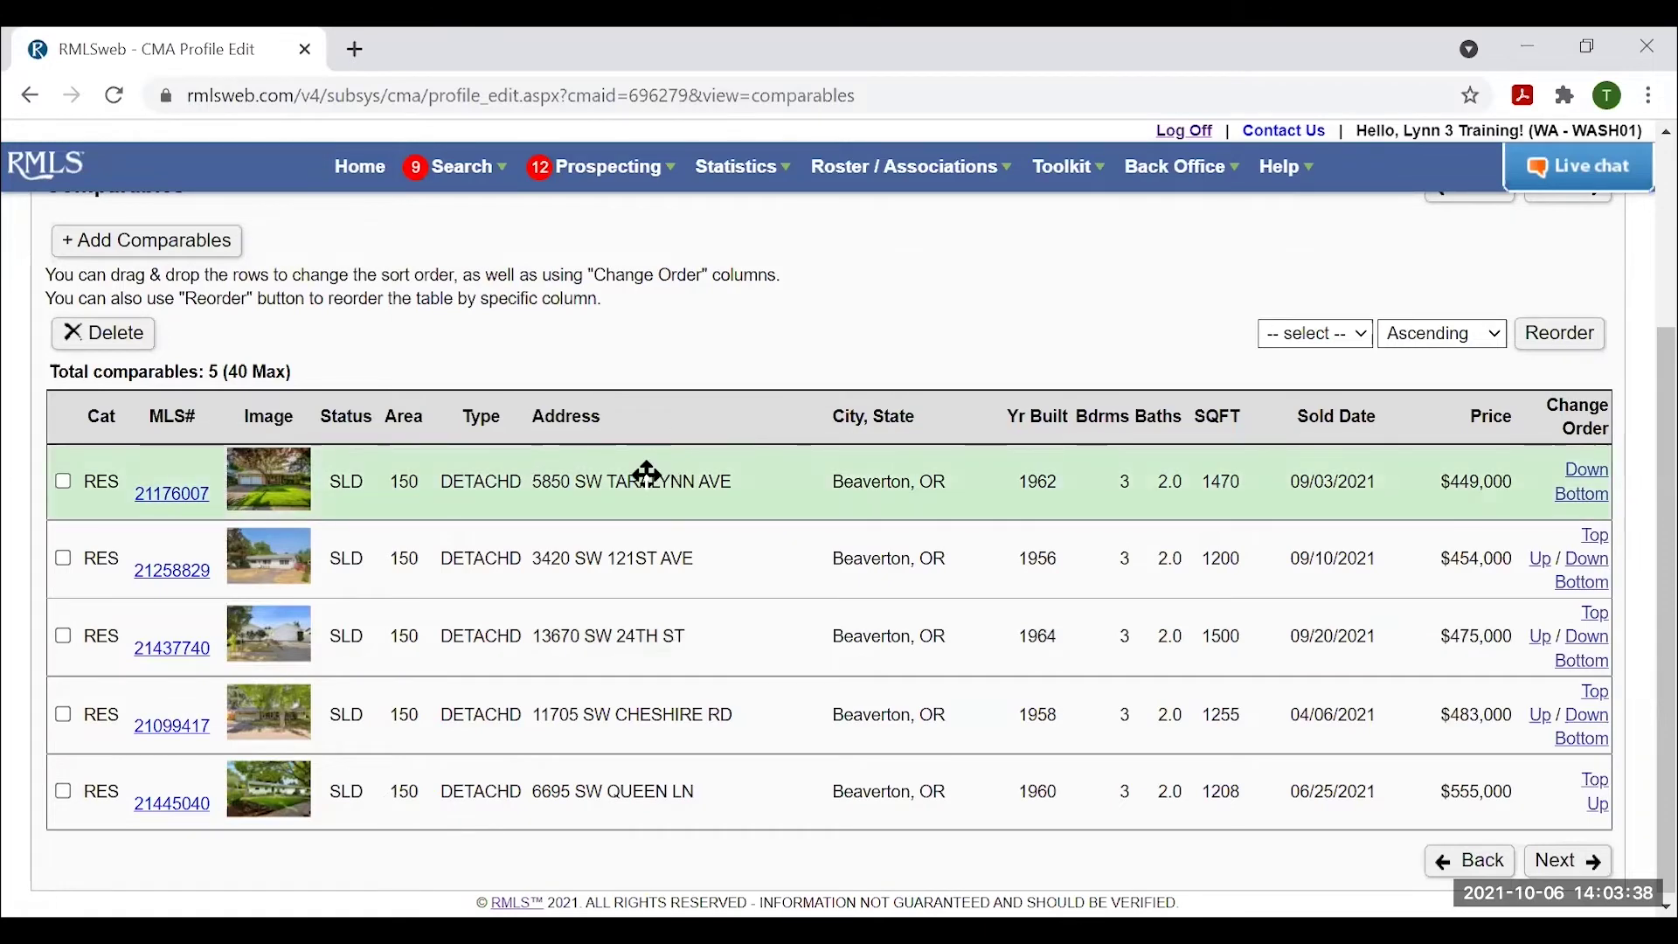
left_click_drag(647, 473, 640, 643)
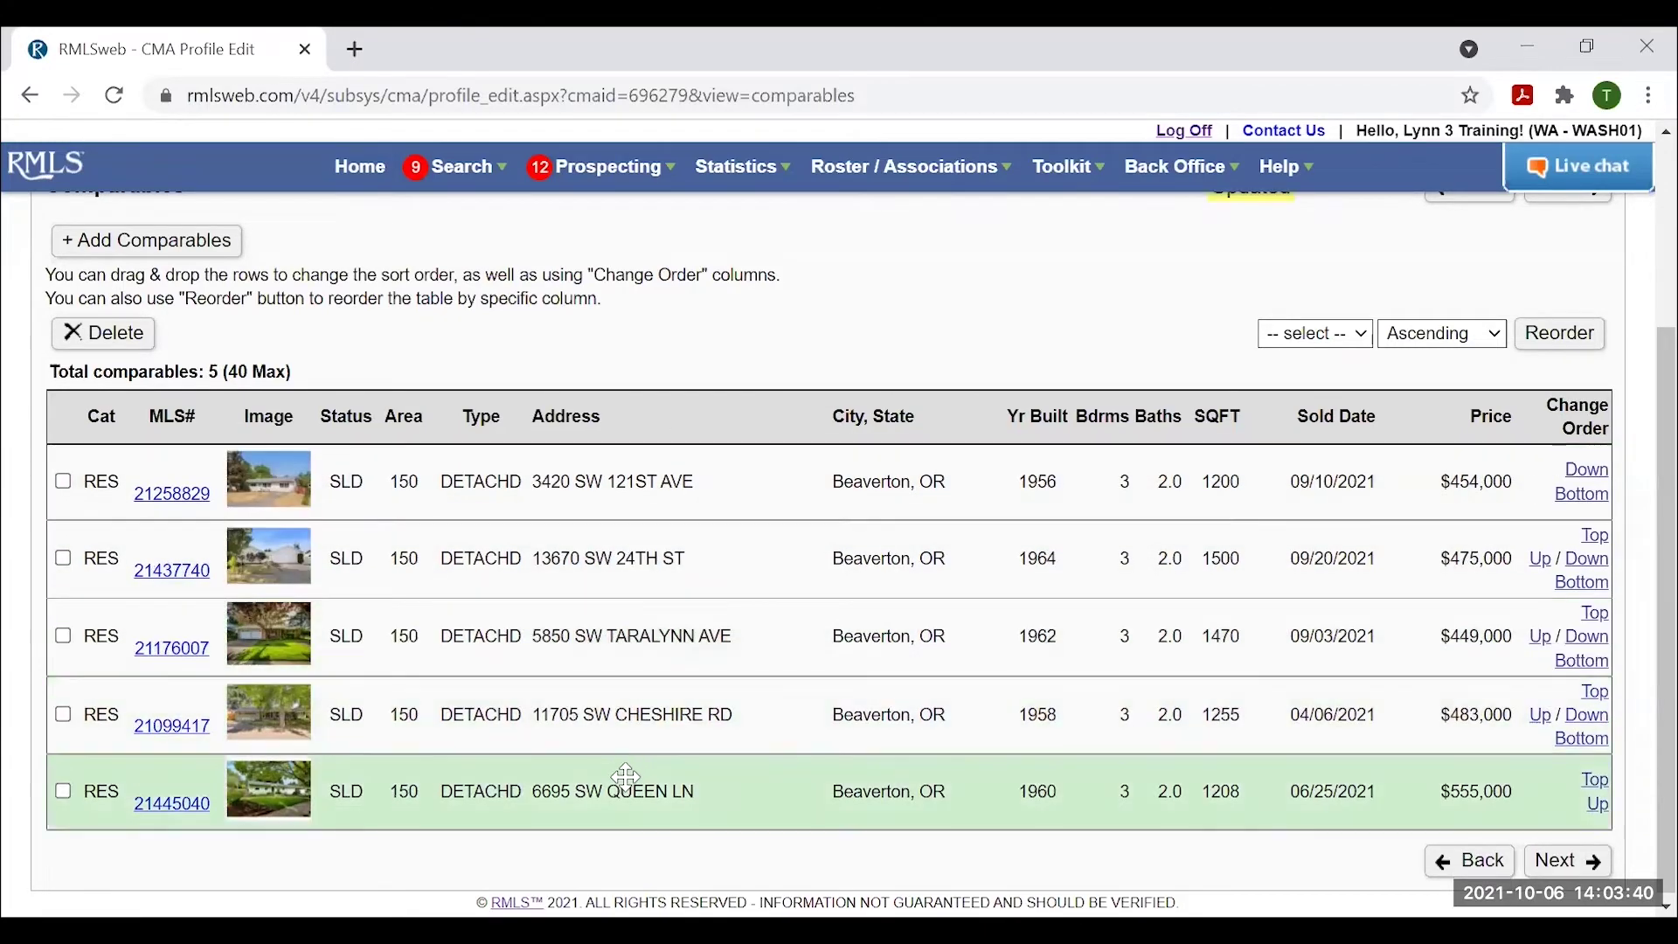
left_click_drag(626, 776, 664, 494)
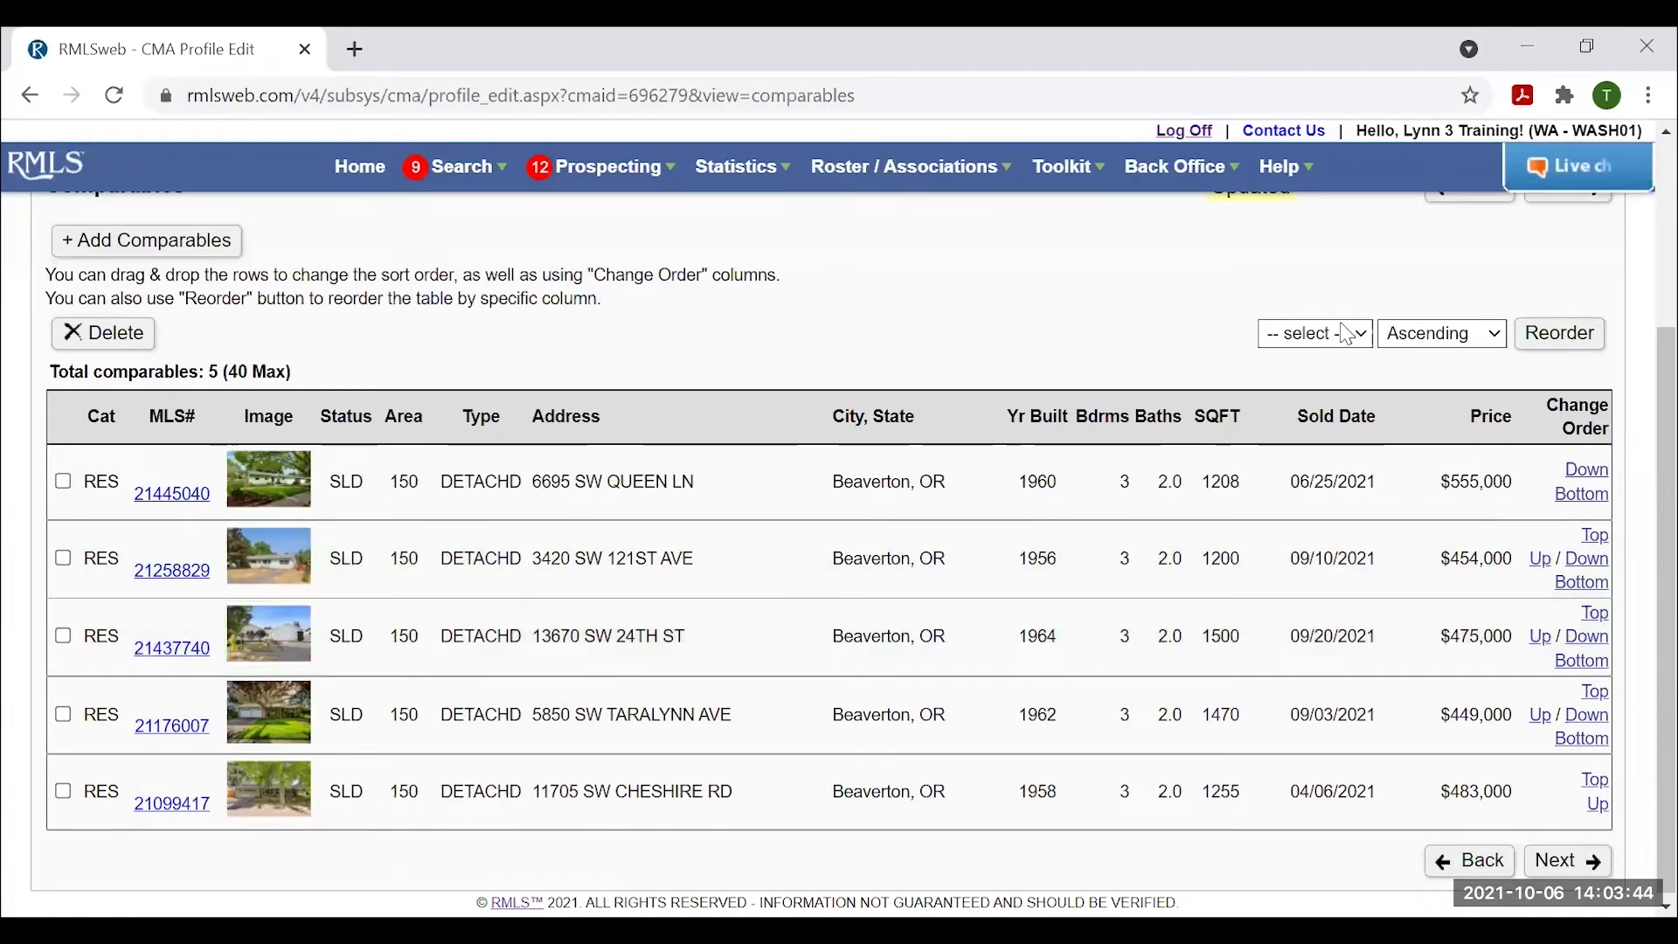
Look at the Reorder sort direction and column choices, leaving both unchanged, and review the list.
left_click(1455, 343)
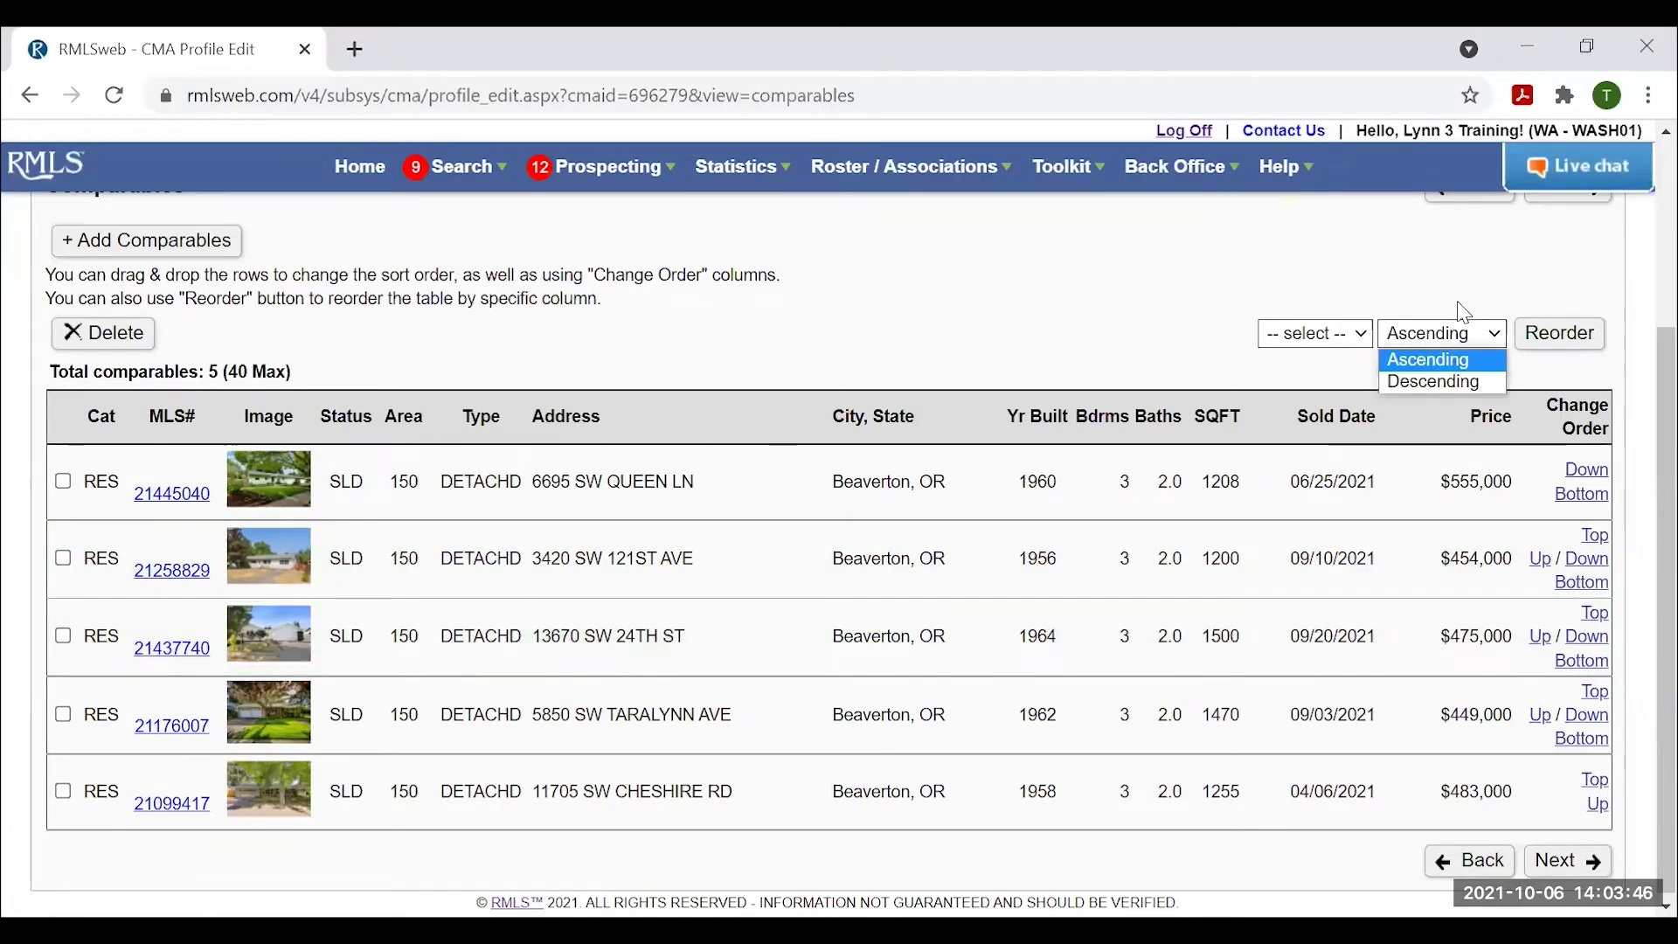
left_click(1463, 307)
left_click(1344, 348)
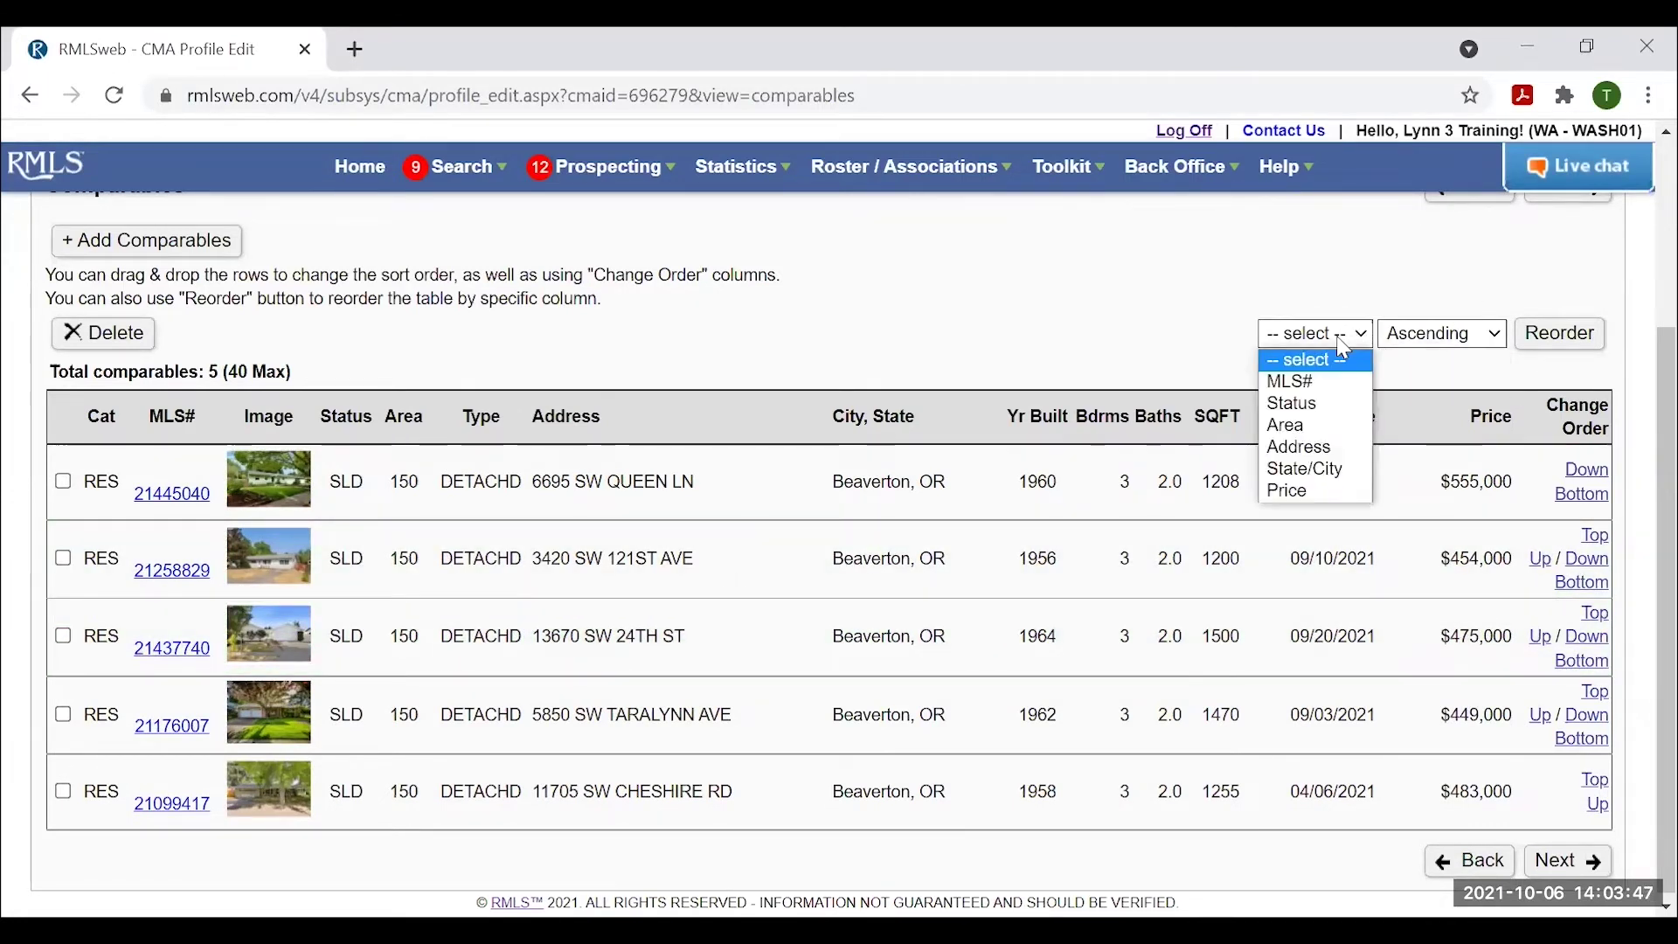
left_click(1227, 345)
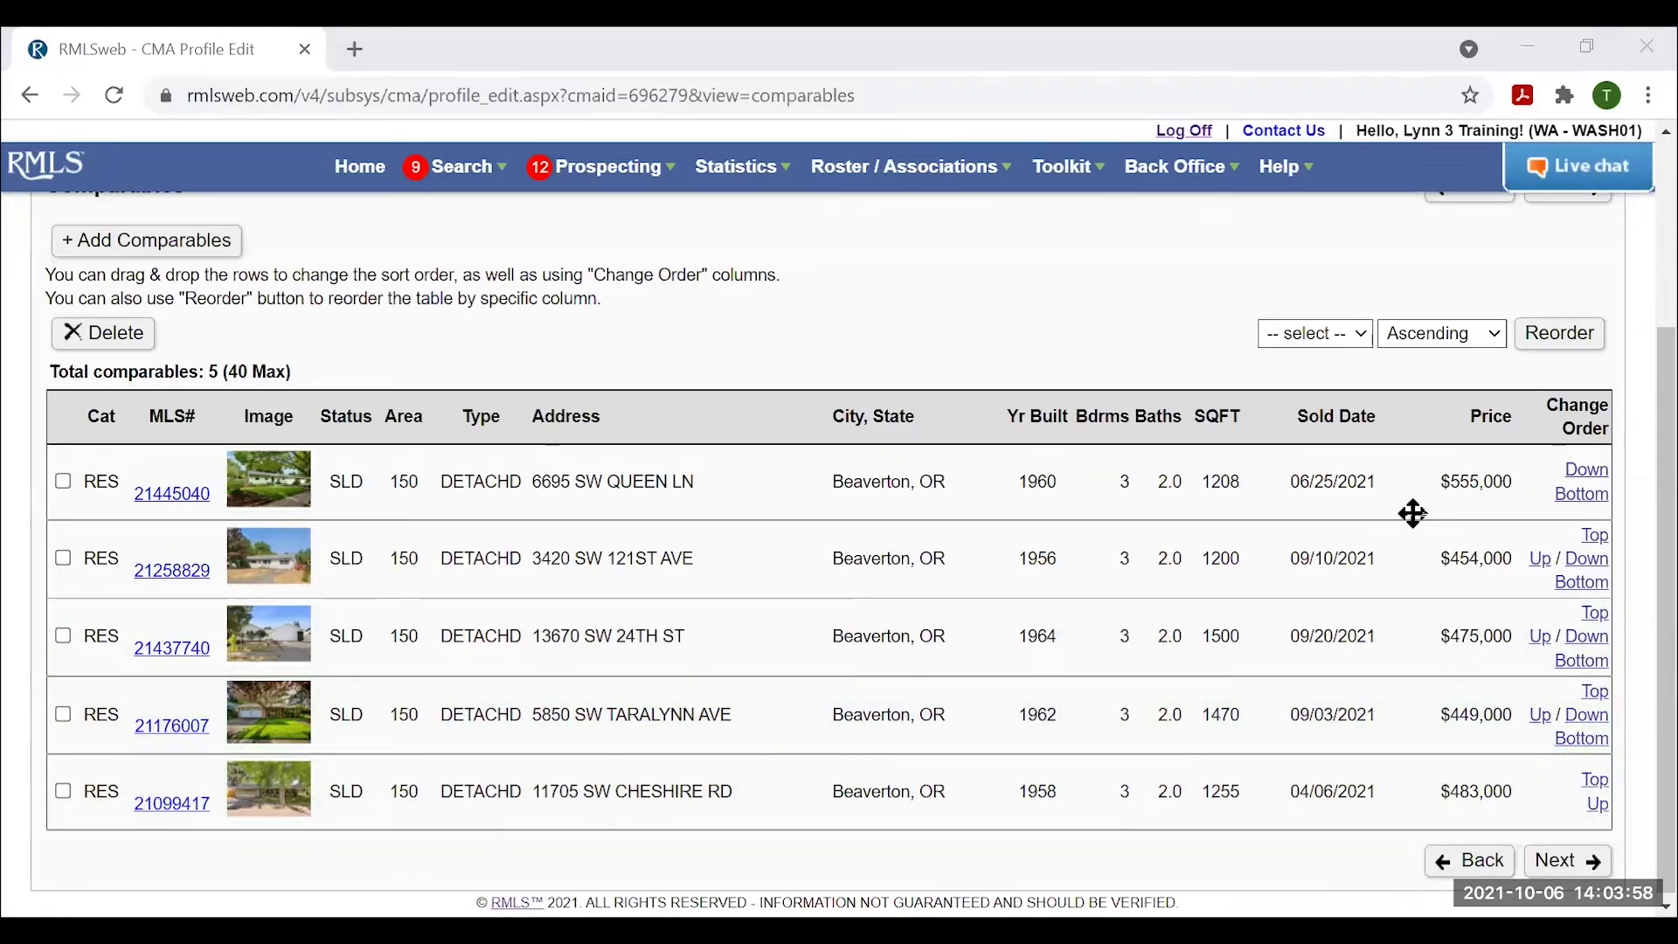
scroll(861, 659, "up", 1)
scroll(861, 651, "down", 1)
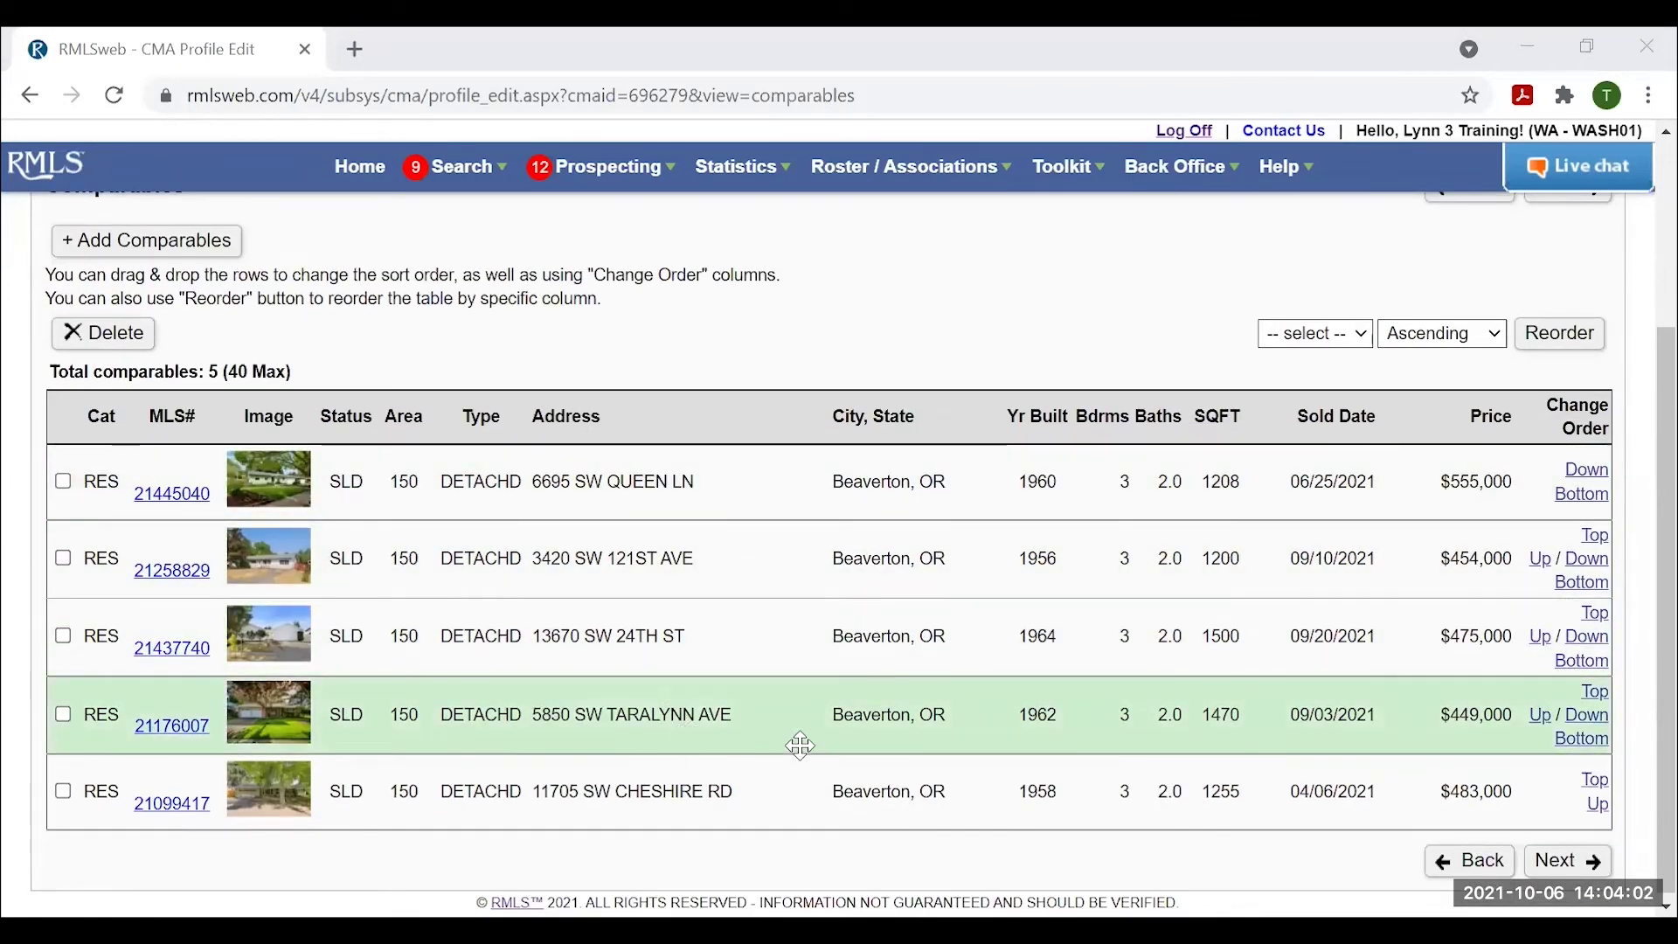
scroll(885, 737, "up", 1)
scroll(900, 673, "up", 3)
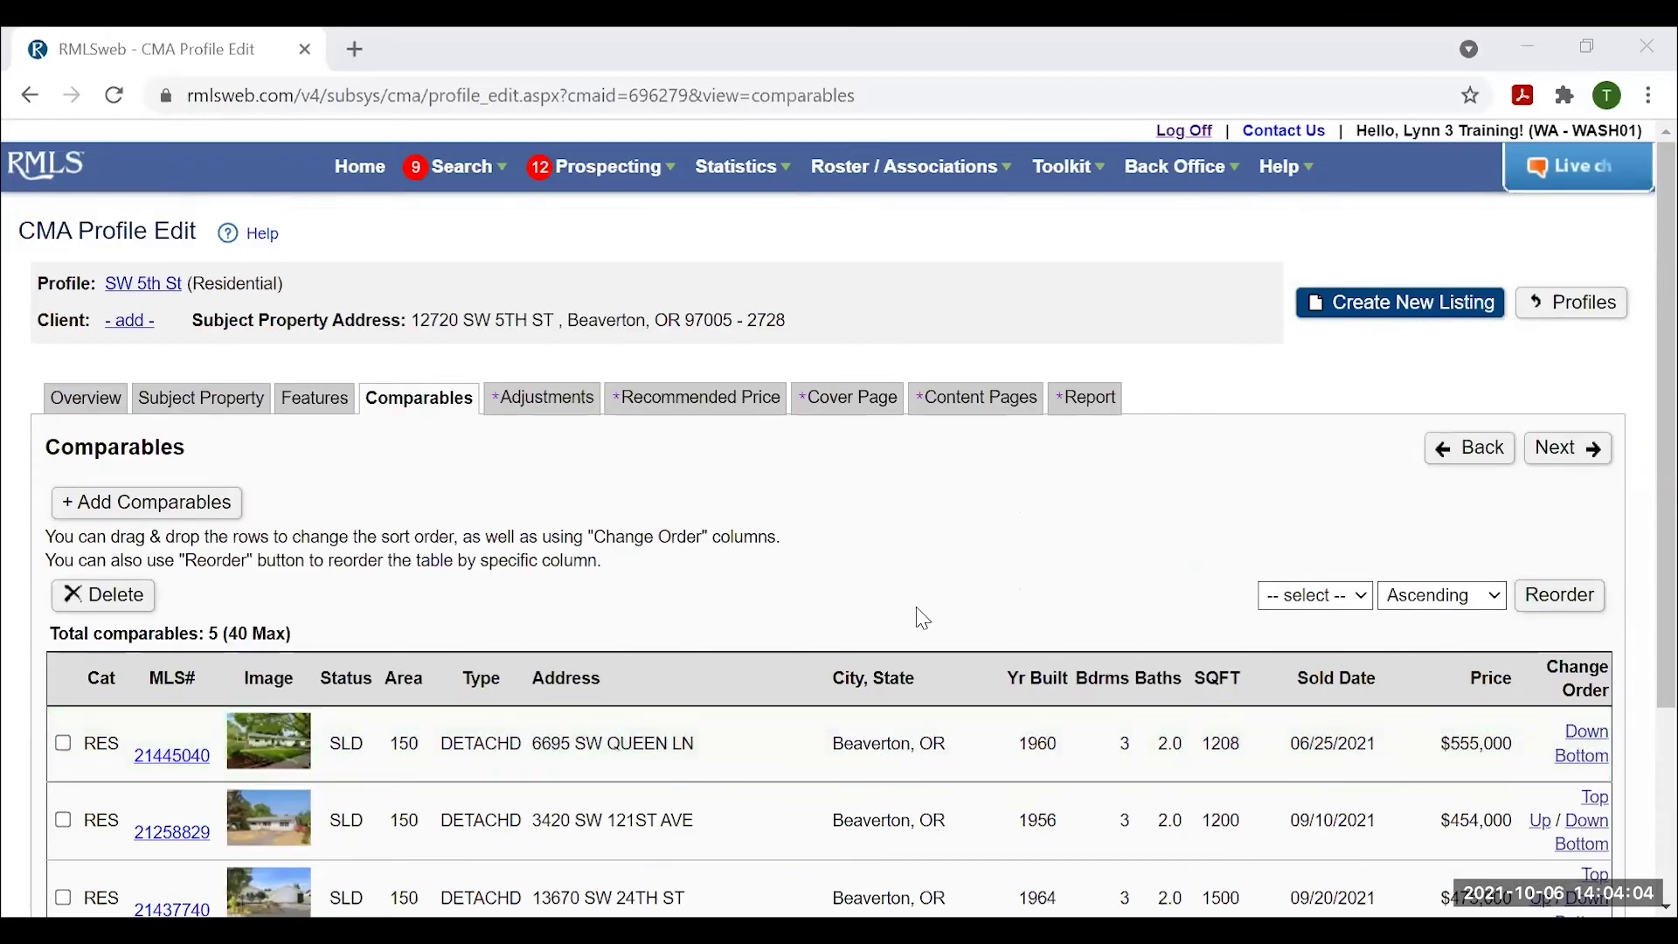
scroll(910, 592, "down", 1)
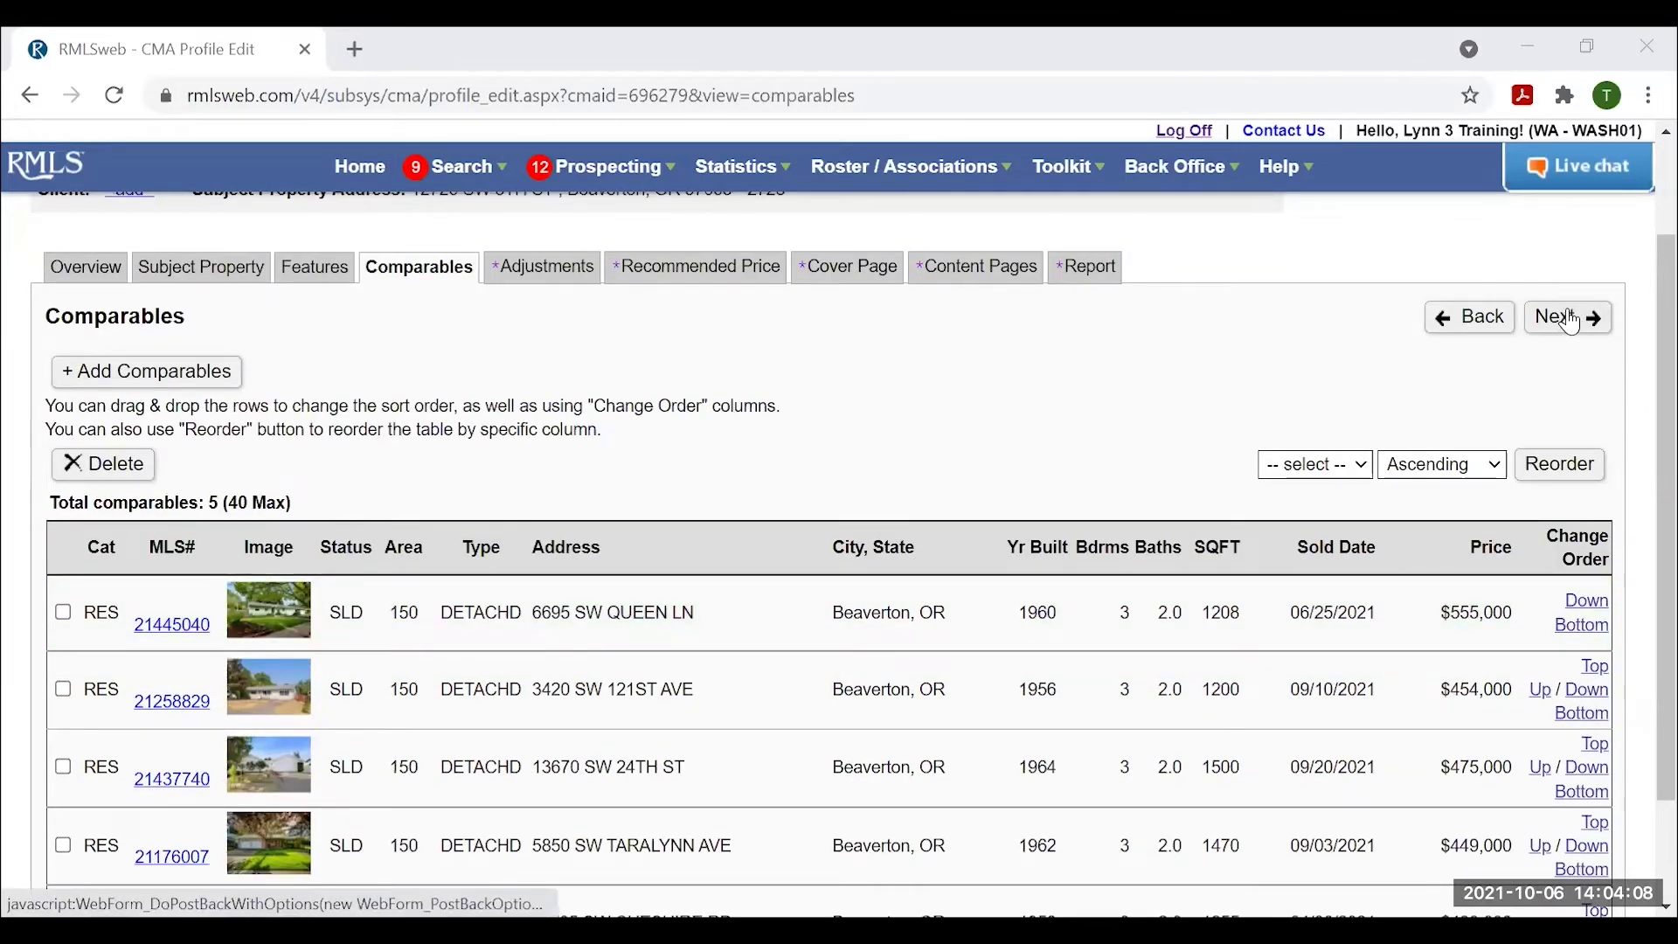
left_click(1572, 323)
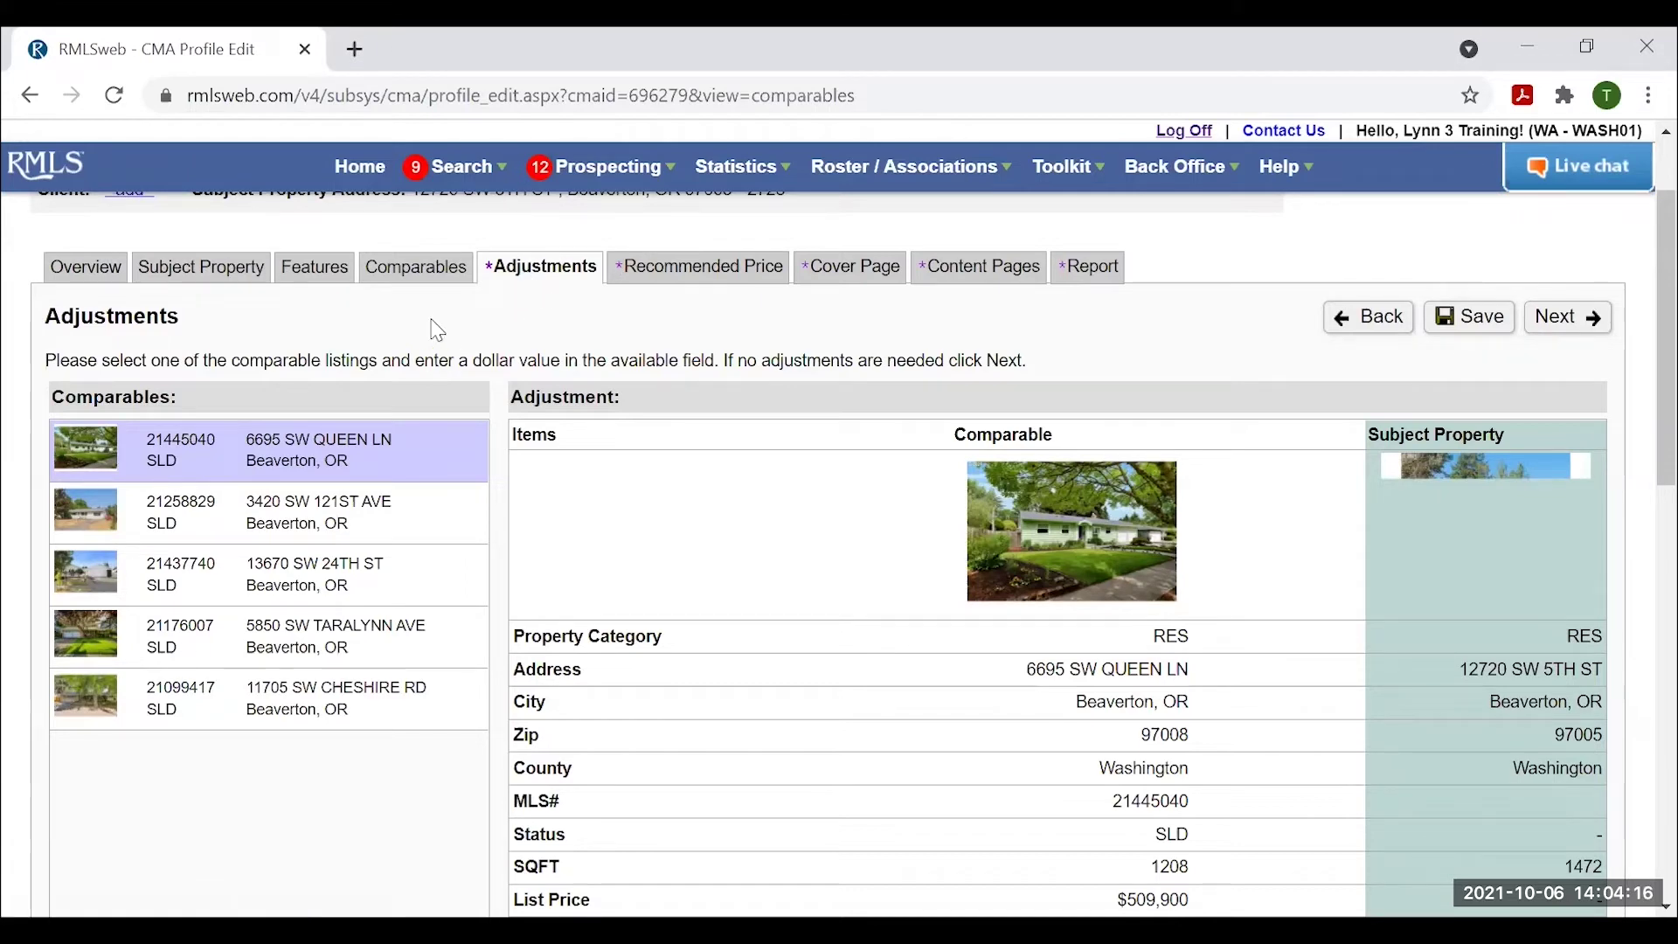
scroll(1270, 662, "down", 3)
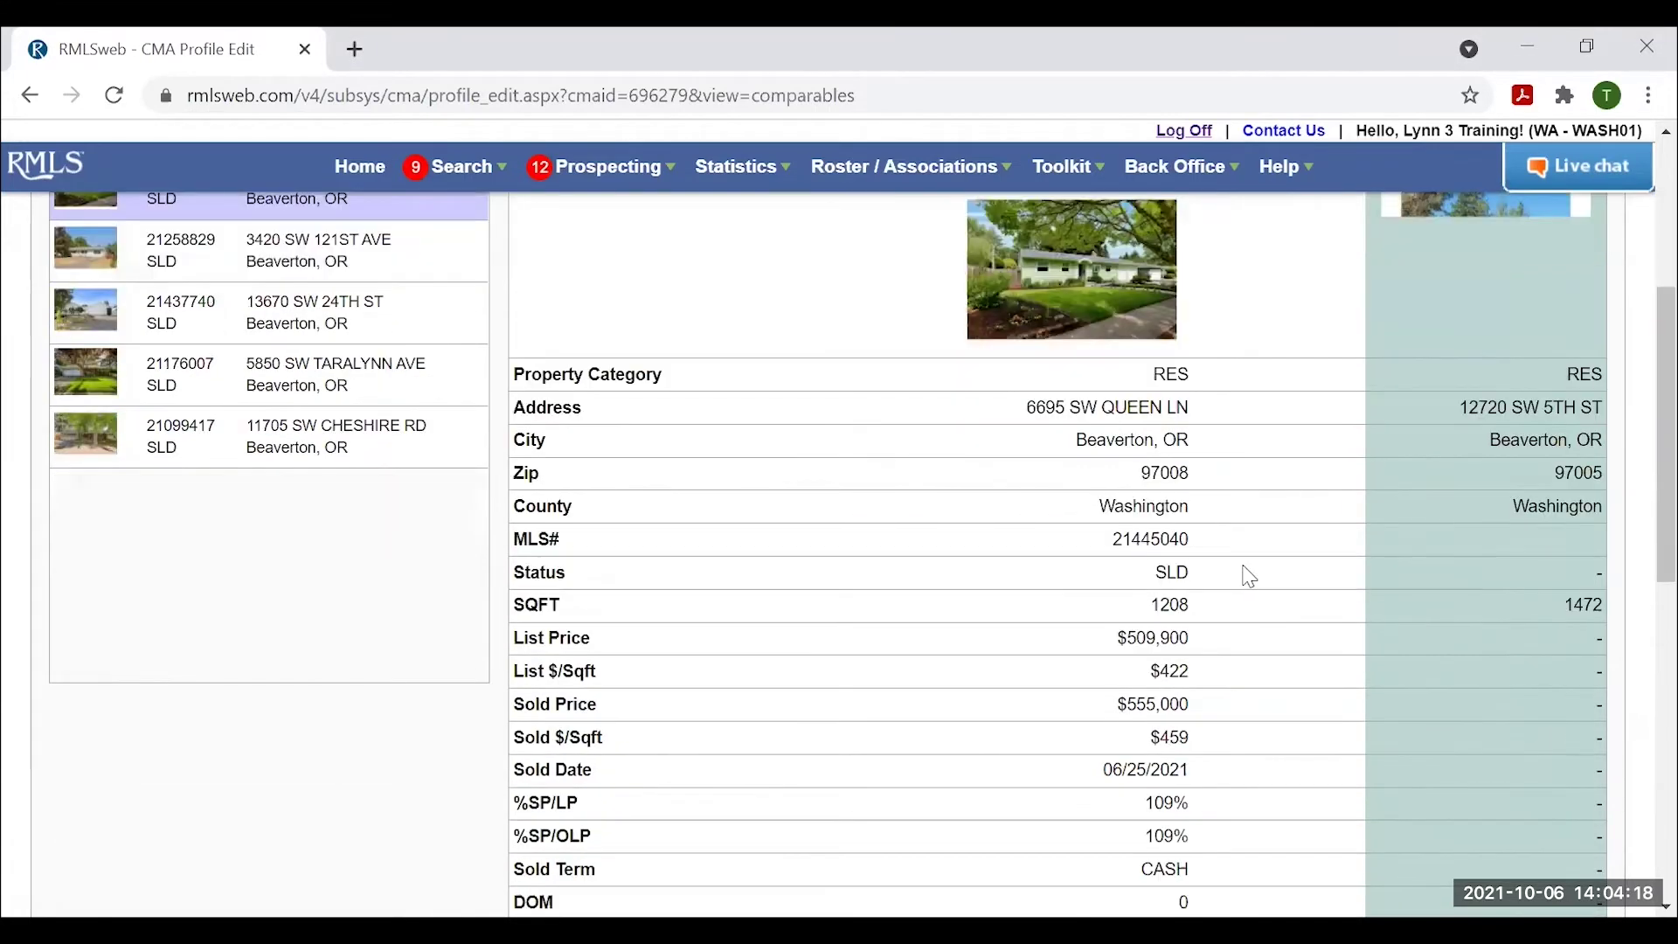
scroll(1245, 570, "up", 2)
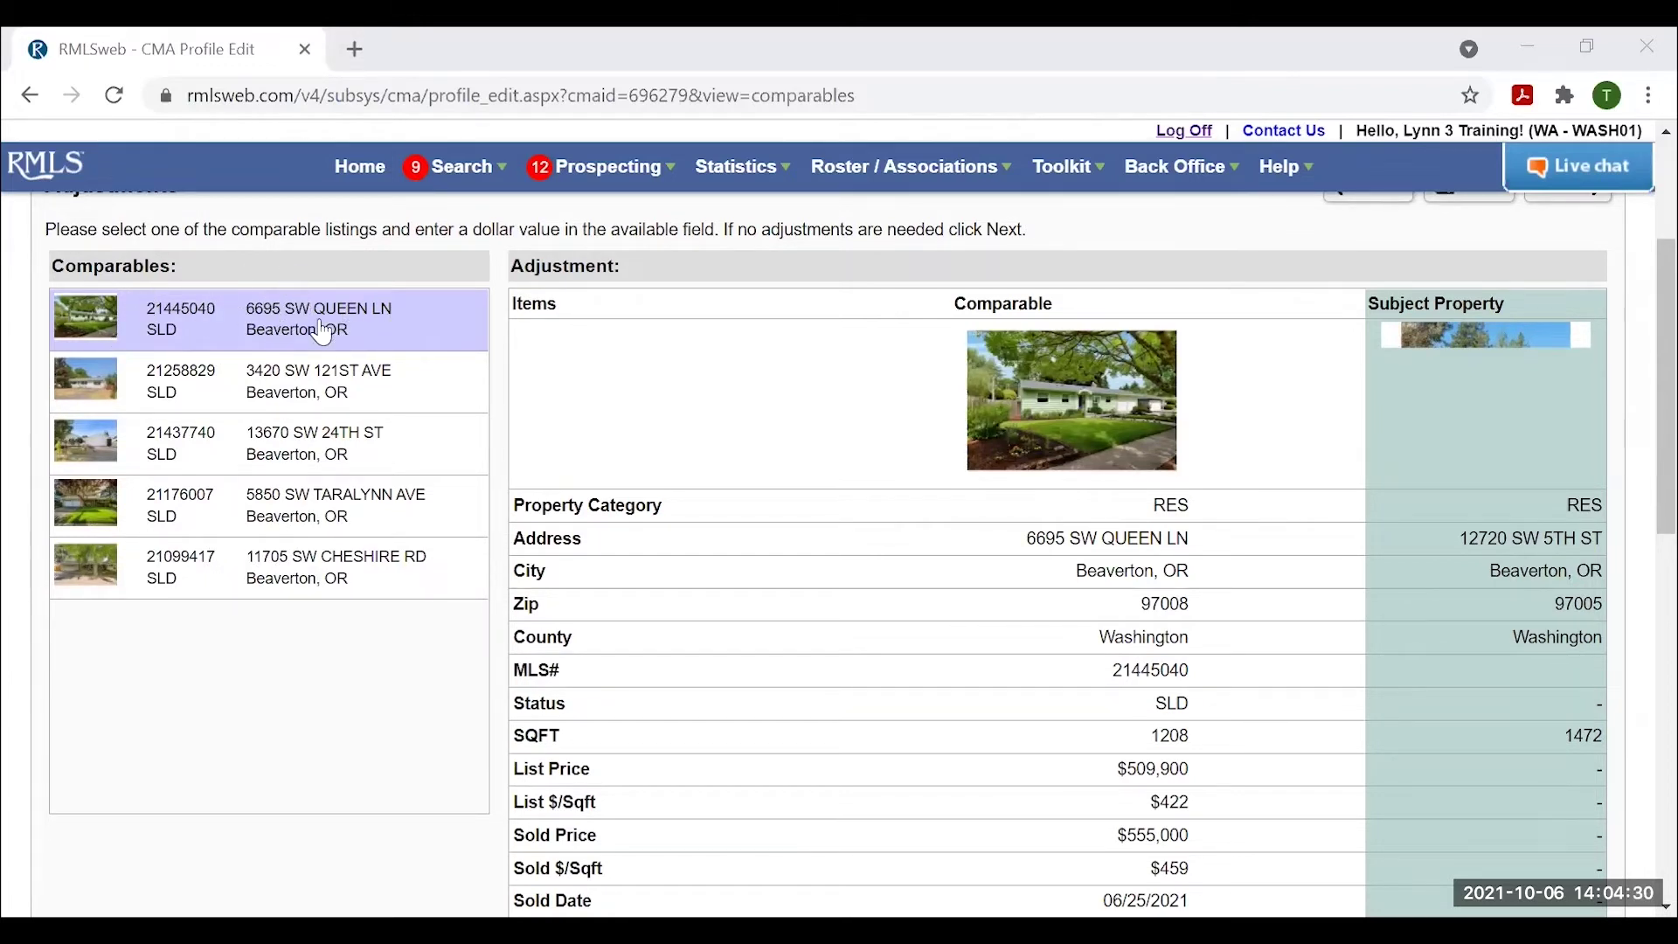
scroll(1096, 544, "down", 2)
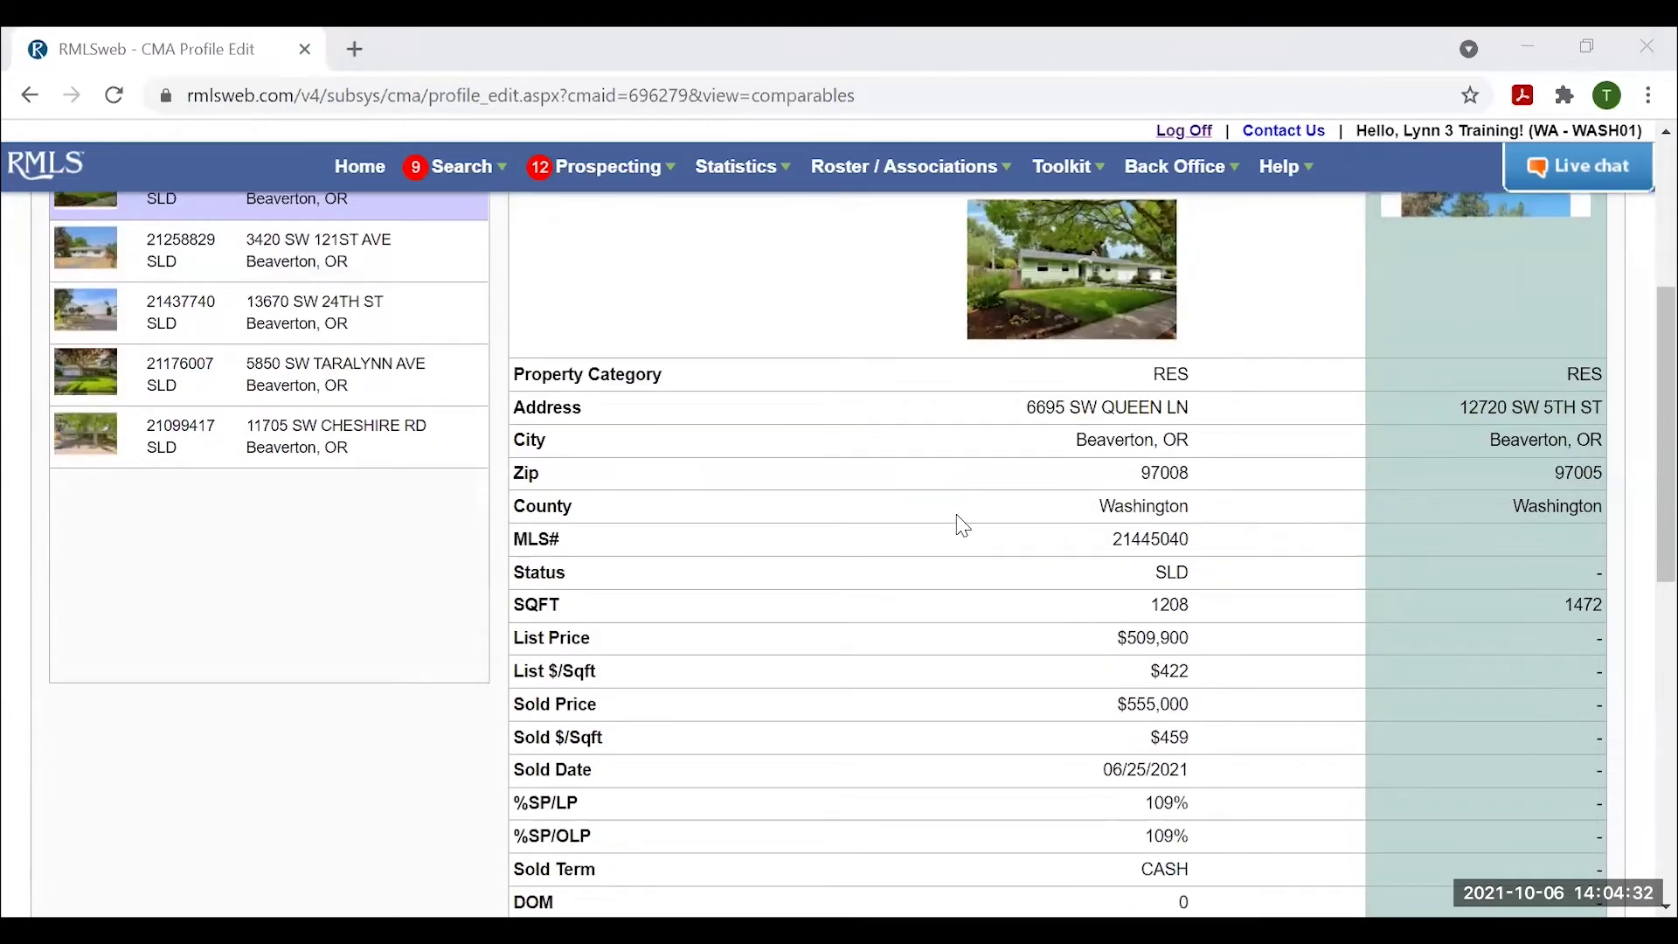
scroll(1379, 609, "down", 2)
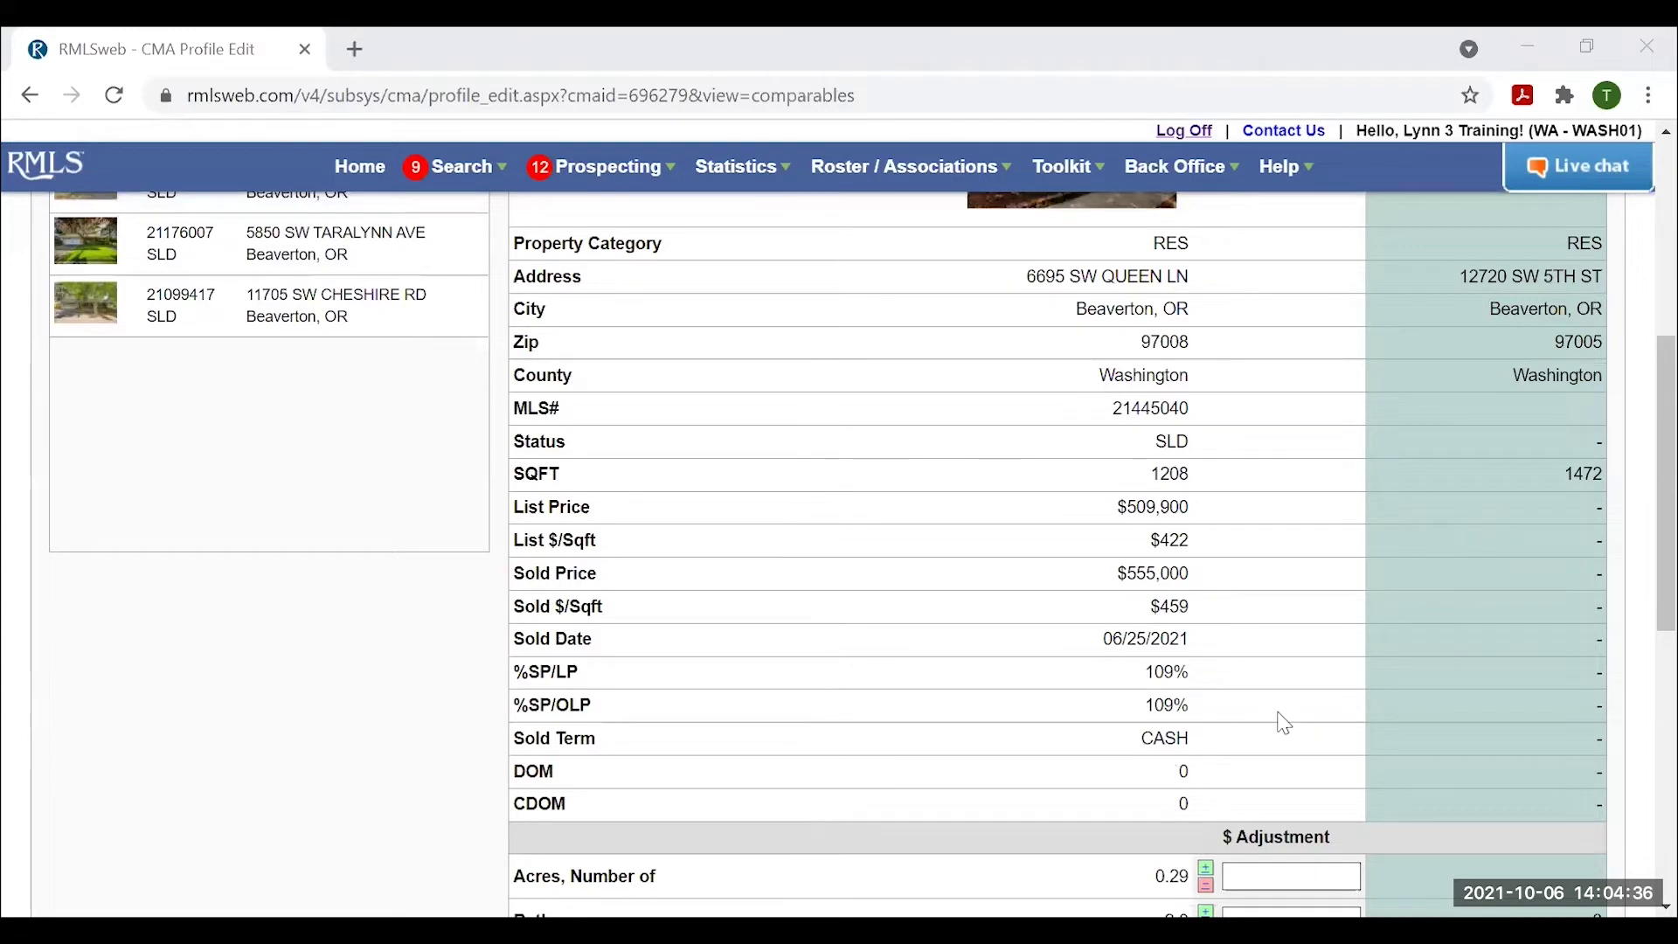
scroll(1280, 720, "down", 2)
scroll(1250, 599, "up", 2)
scroll(1268, 621, "down", 5)
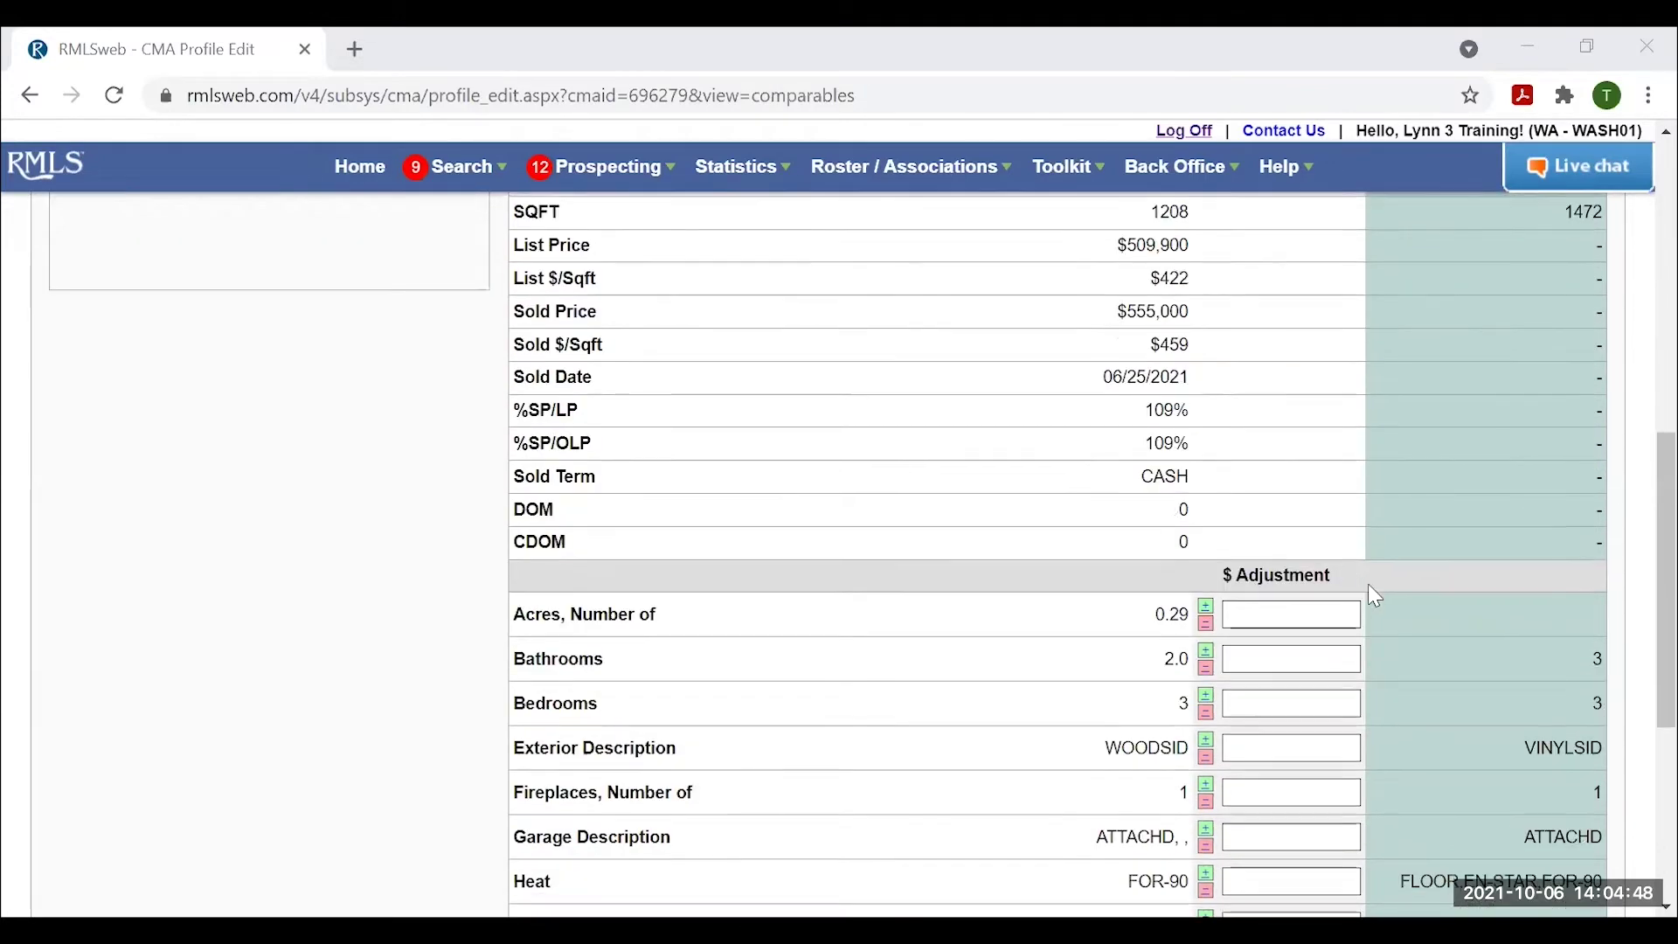
scroll(1387, 596, "down", 2)
scroll(1411, 539, "down", 2)
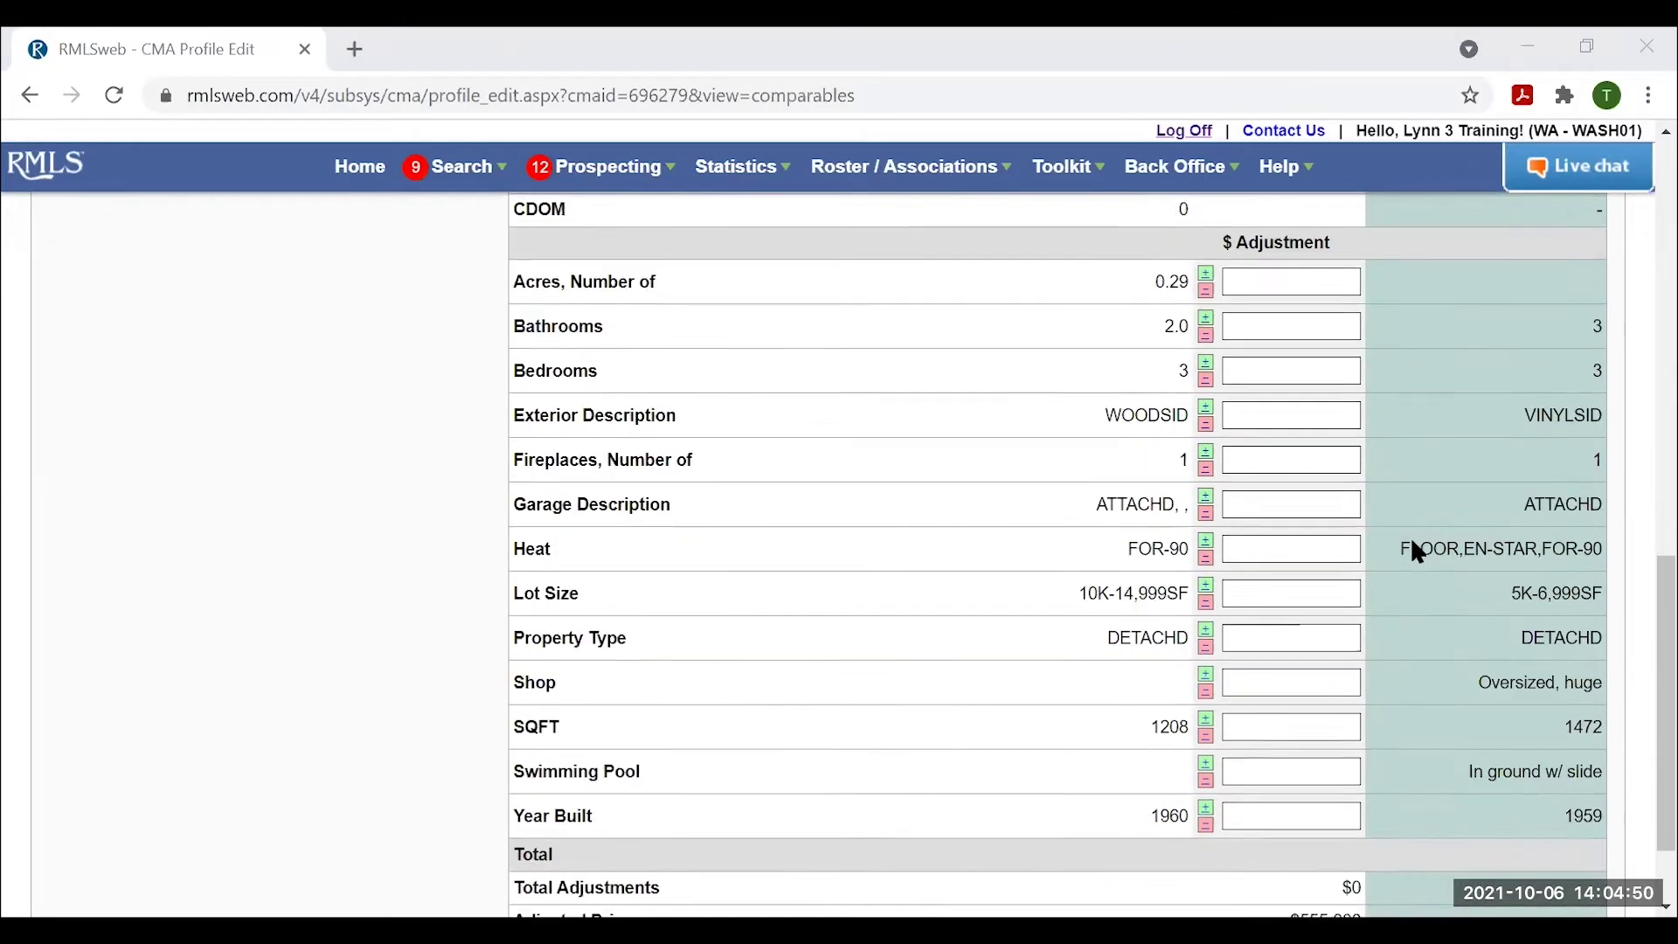
scroll(1416, 535, "up", 2)
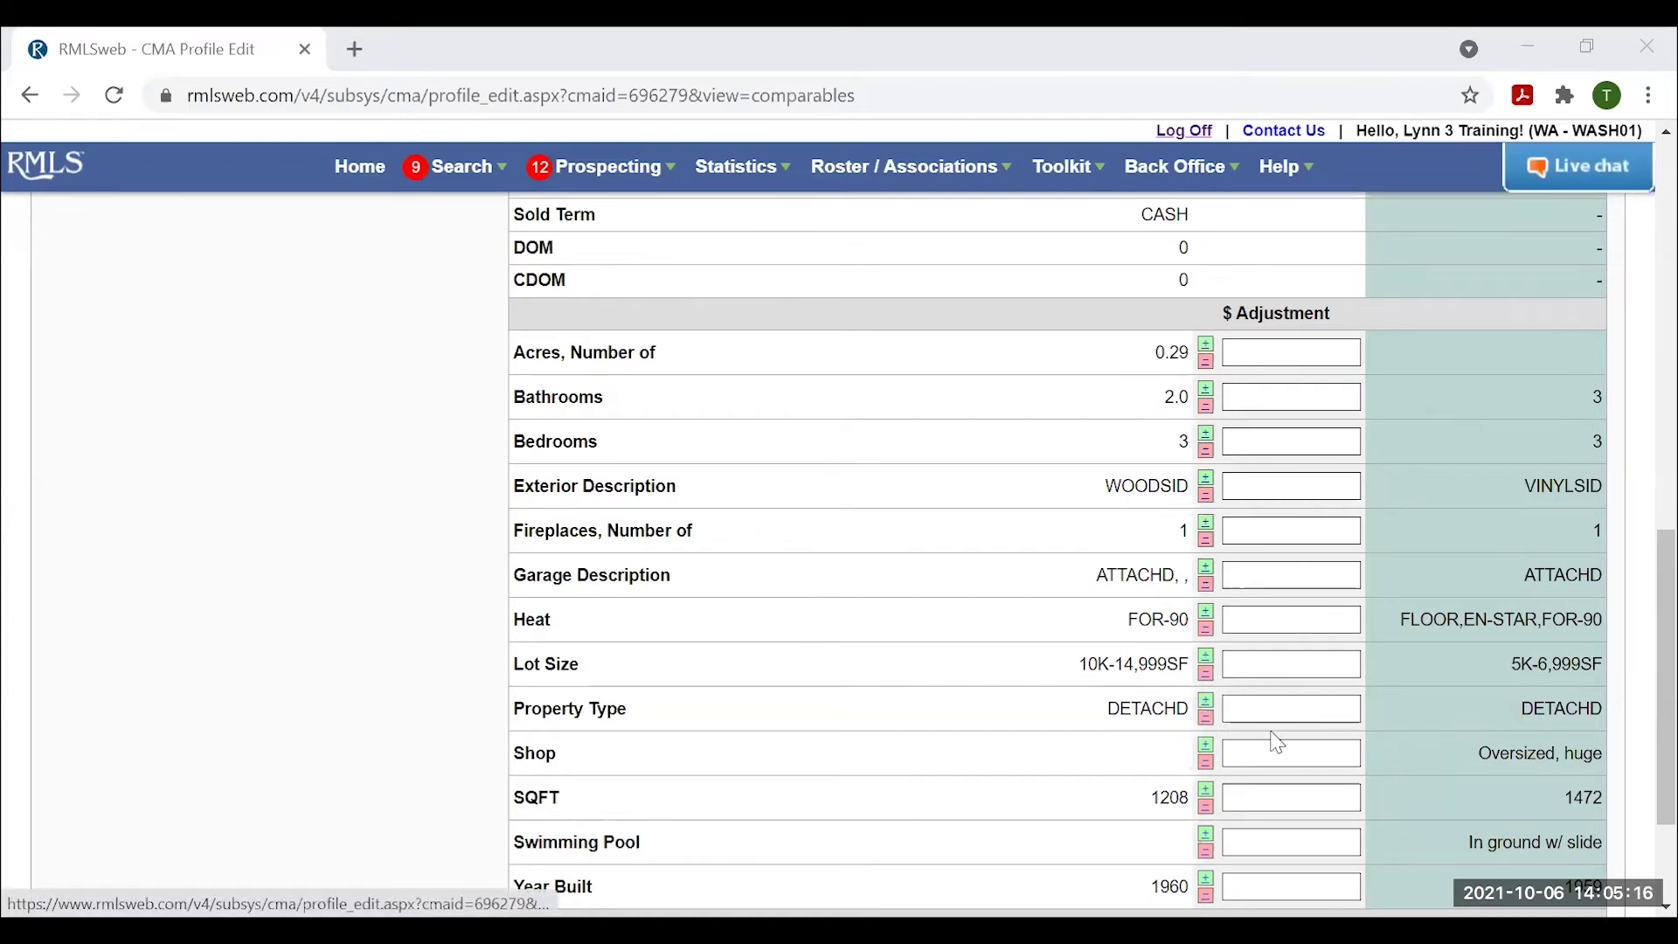
scroll(1276, 742, "down", 3)
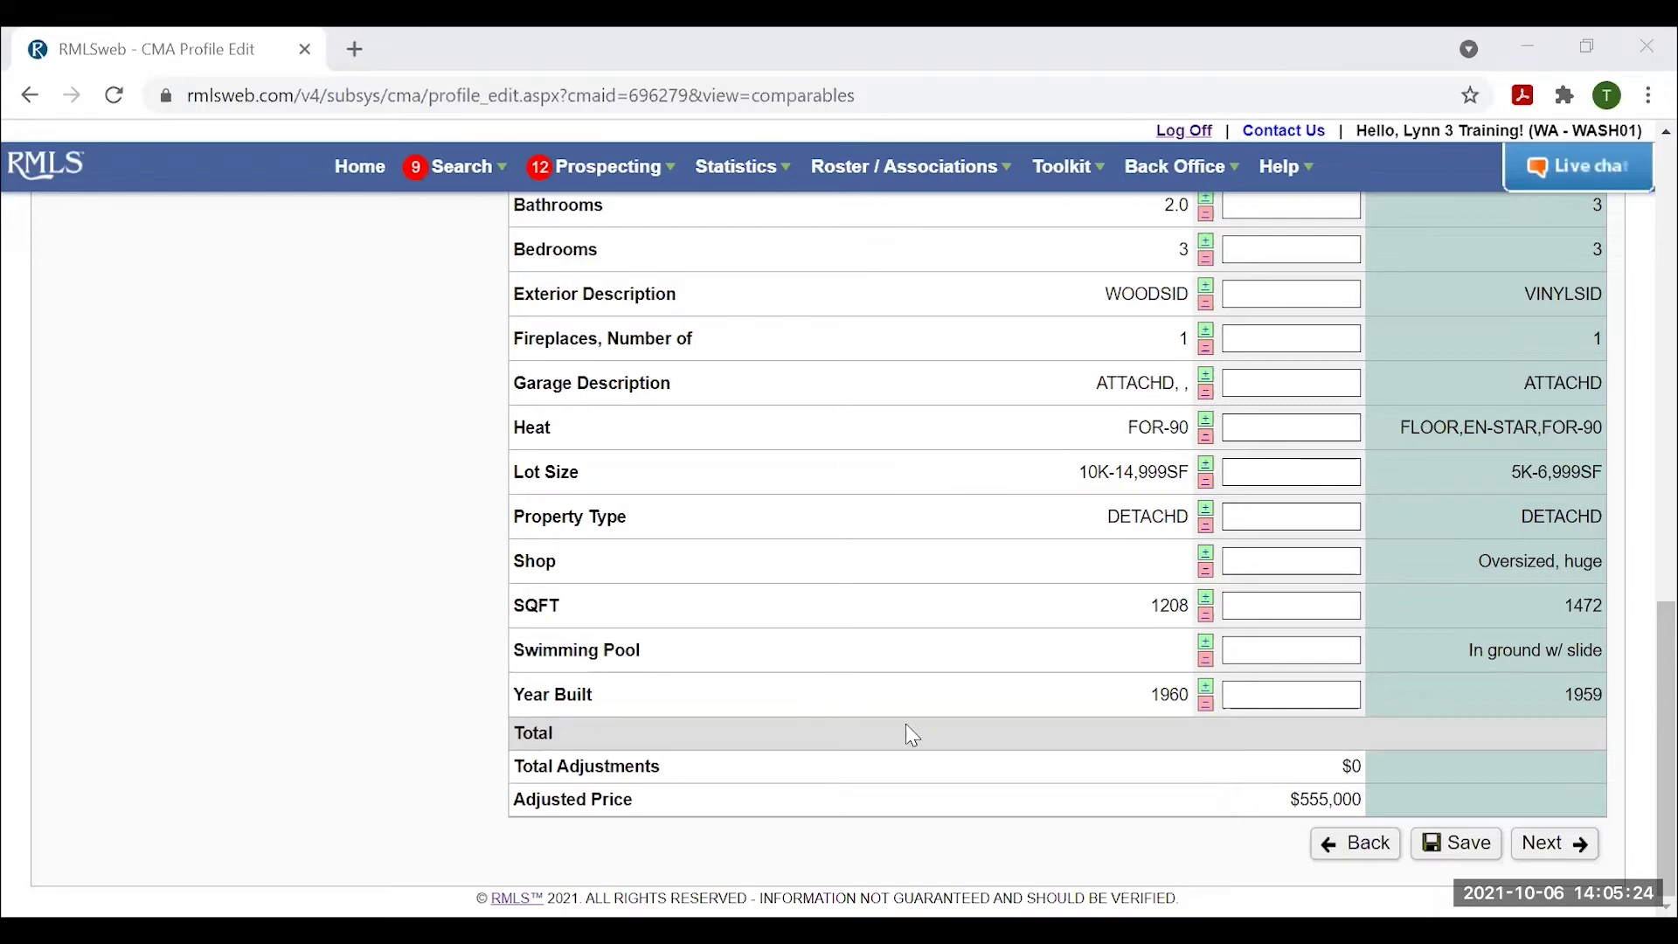
scroll(843, 727, "up", 1)
scroll(839, 718, "up", 10)
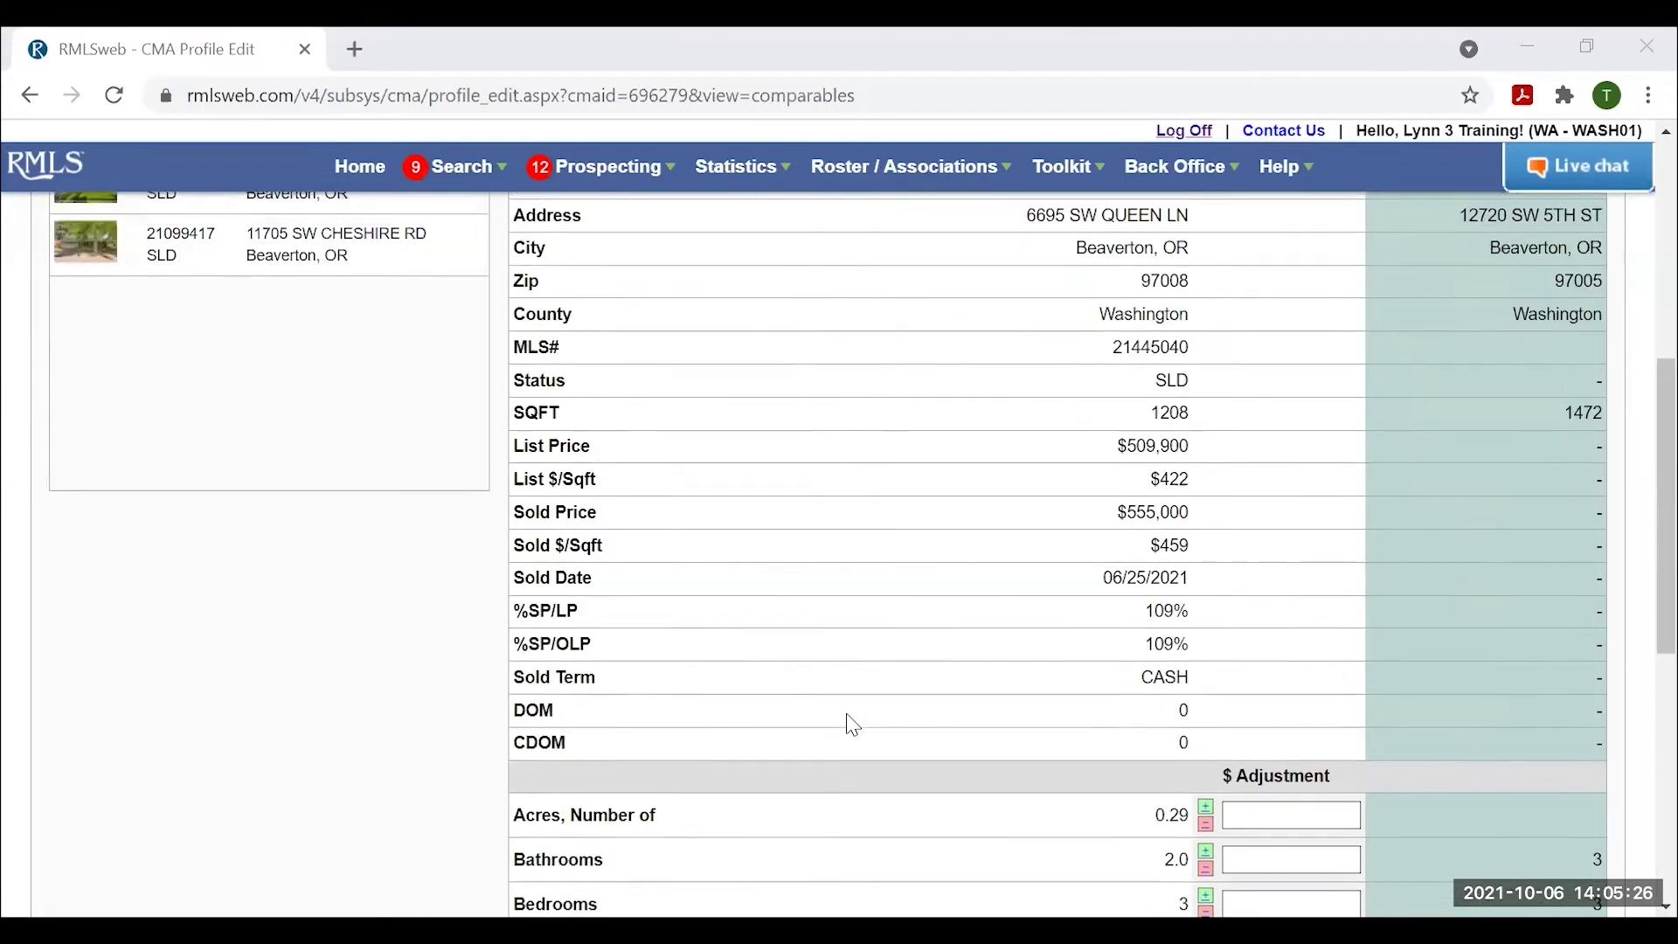
scroll(862, 713, "up", 1)
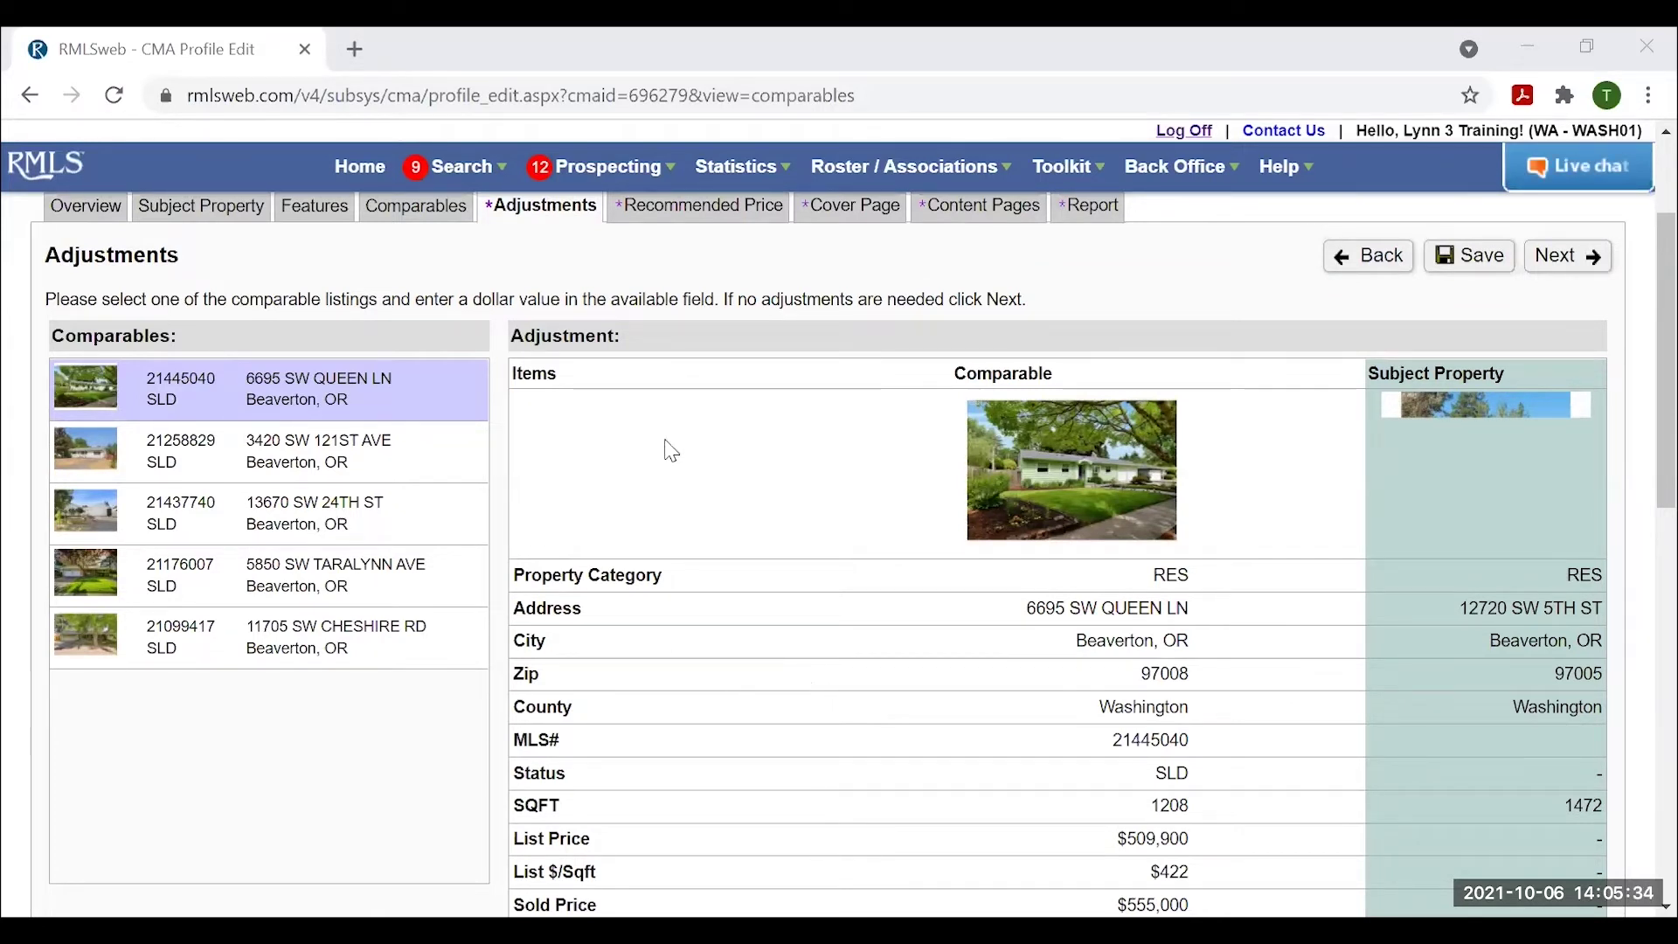
left_click(274, 448)
scroll(1289, 704, "down", 3)
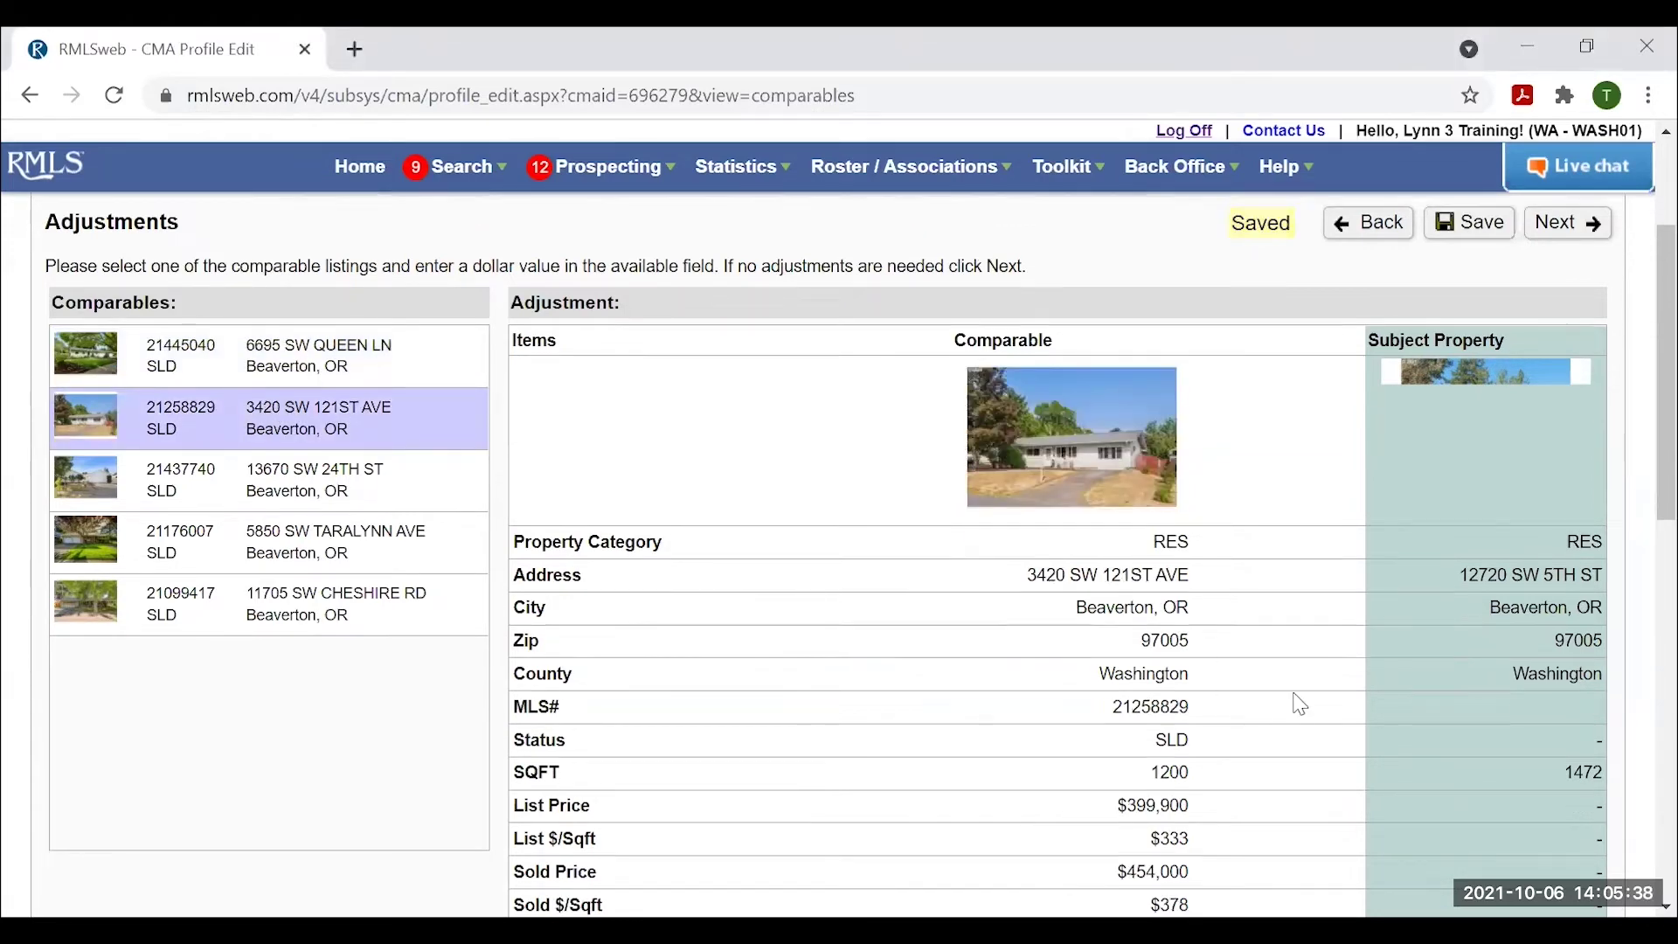
scroll(239, 350, "up", 1)
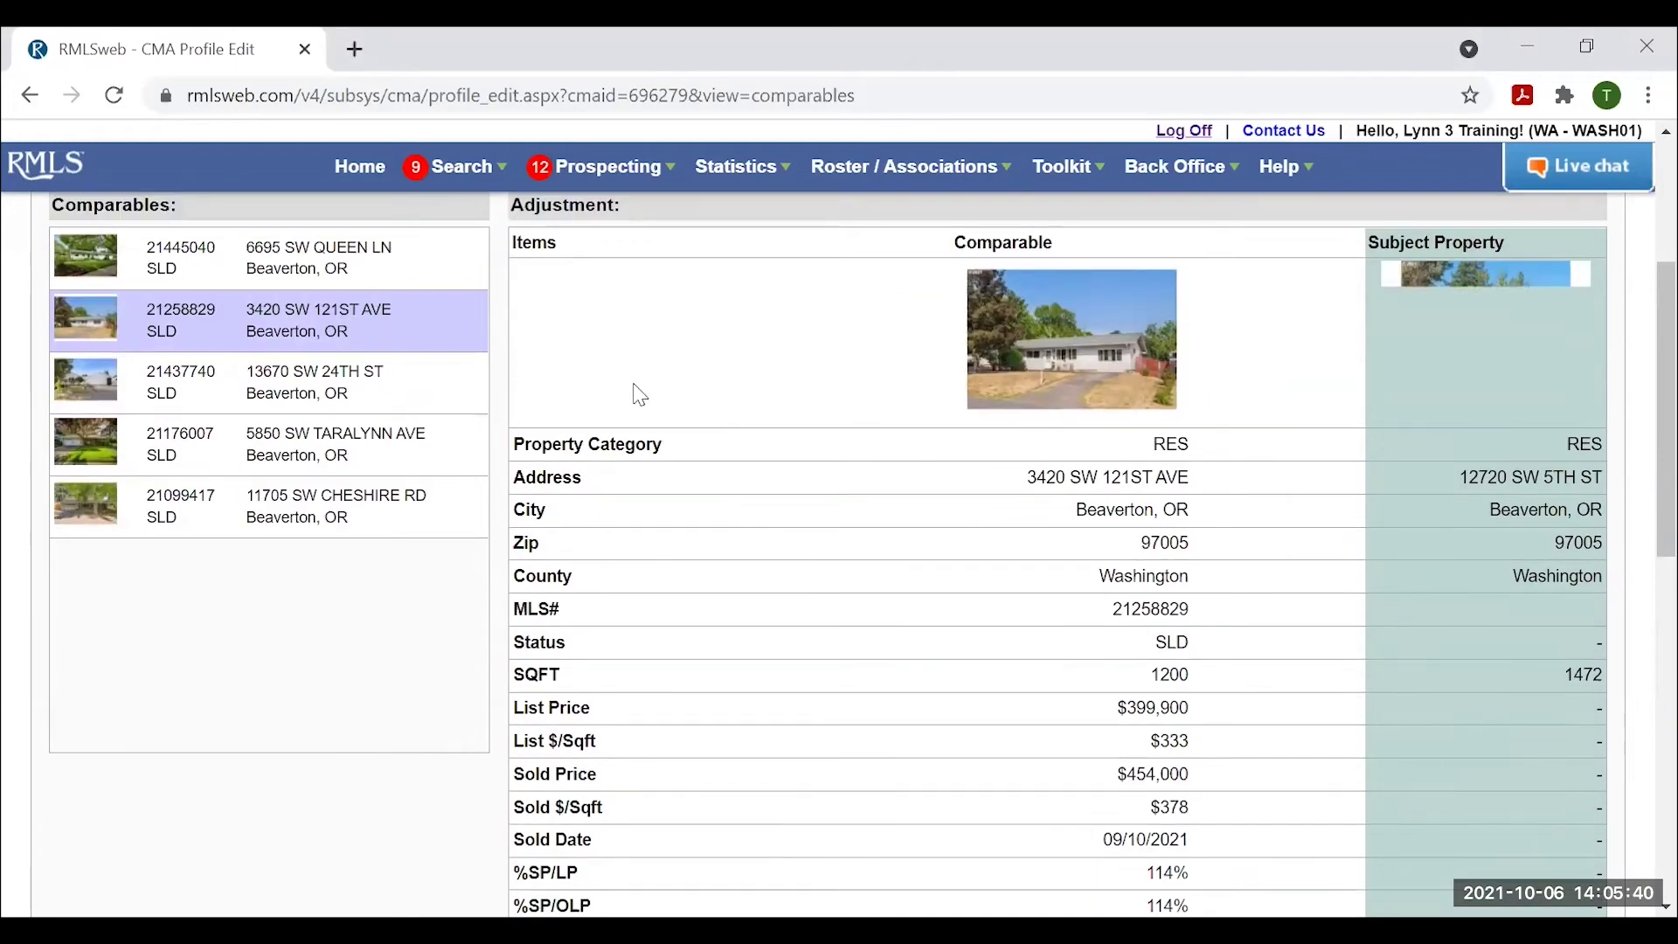
scroll(861, 496, "down", 3)
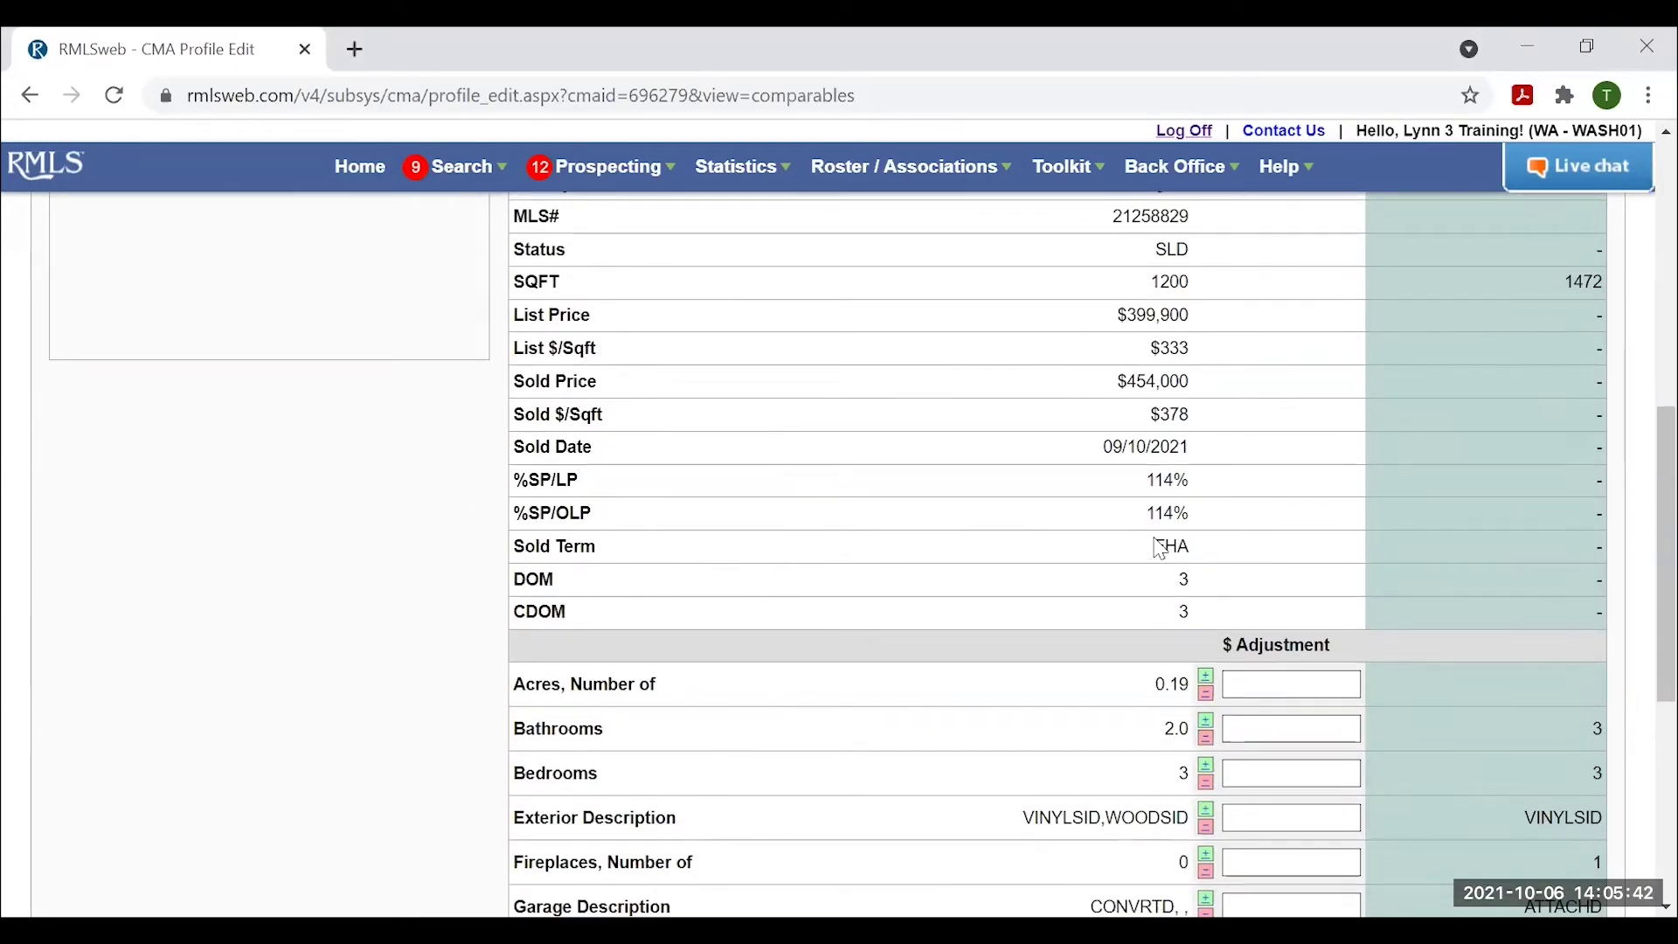
scroll(1131, 503, "up", 1)
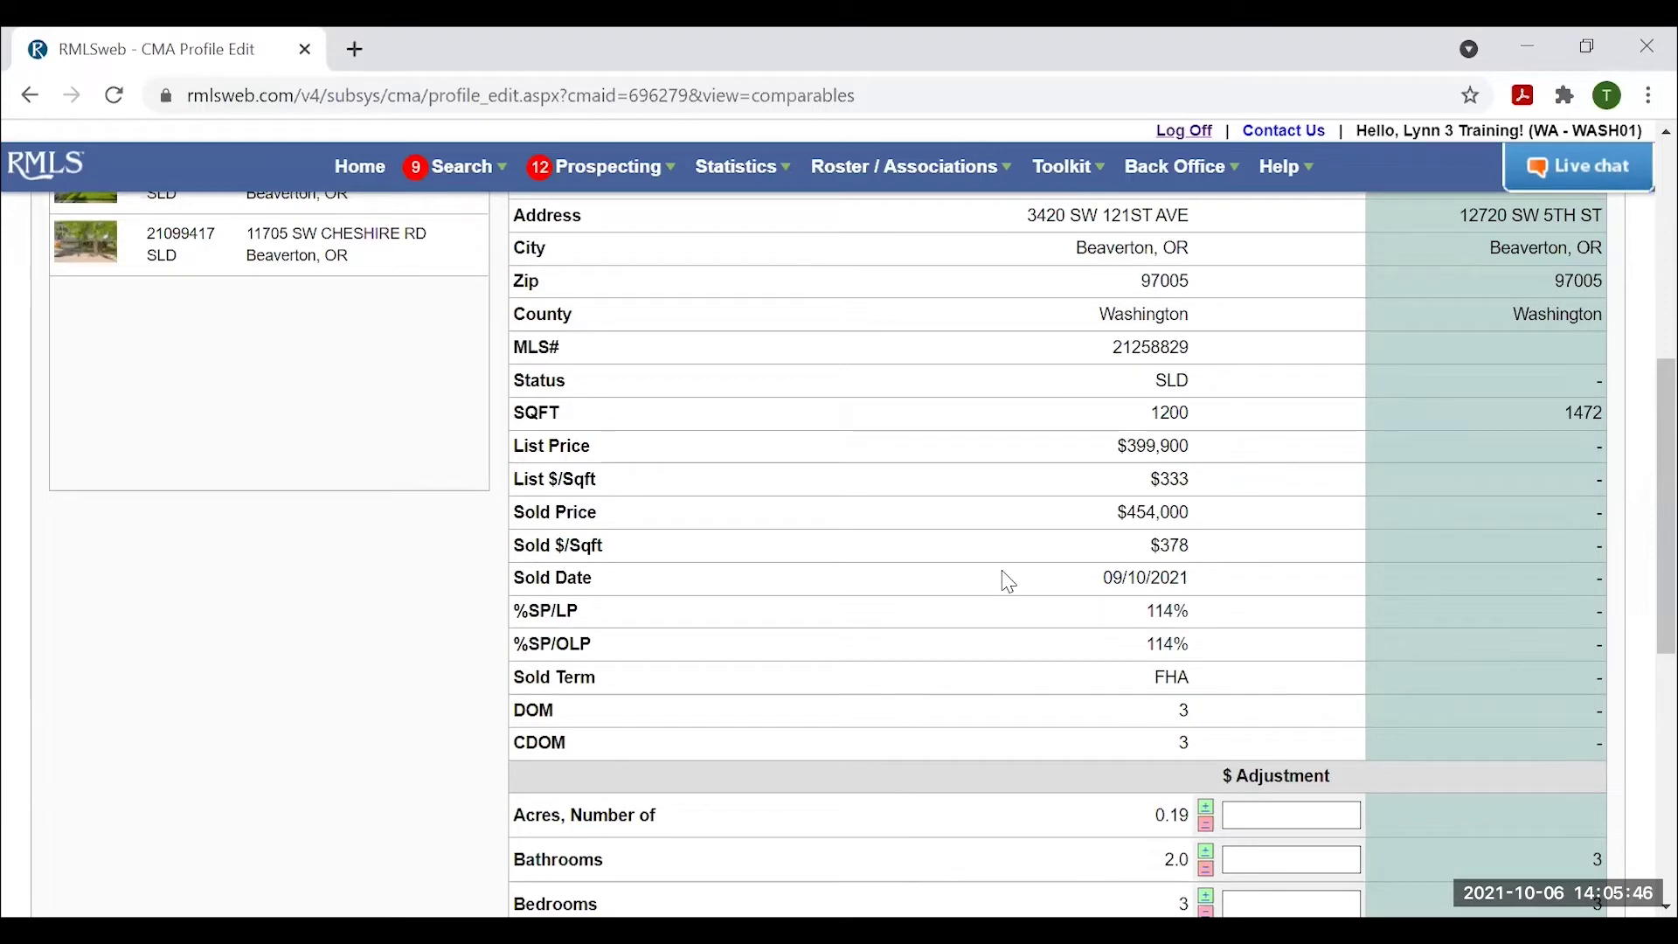
scroll(478, 483, "up", 3)
left_click(270, 513)
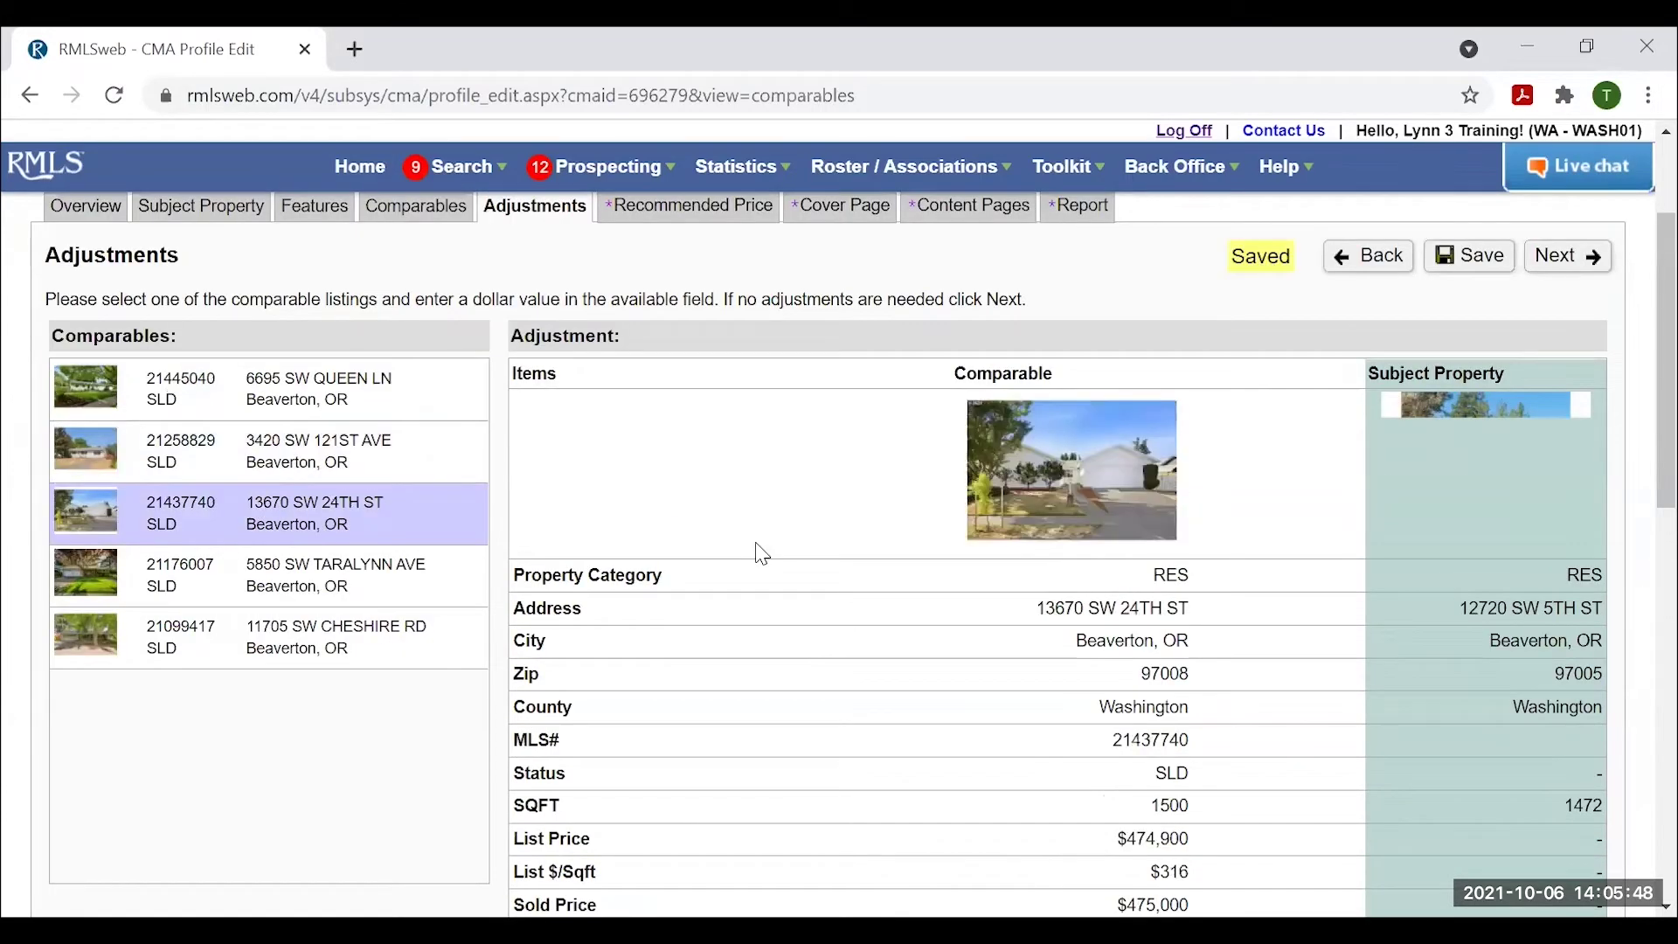
scroll(785, 564, "down", 1)
scroll(785, 564, "down", 2)
scroll(270, 405, "up", 1)
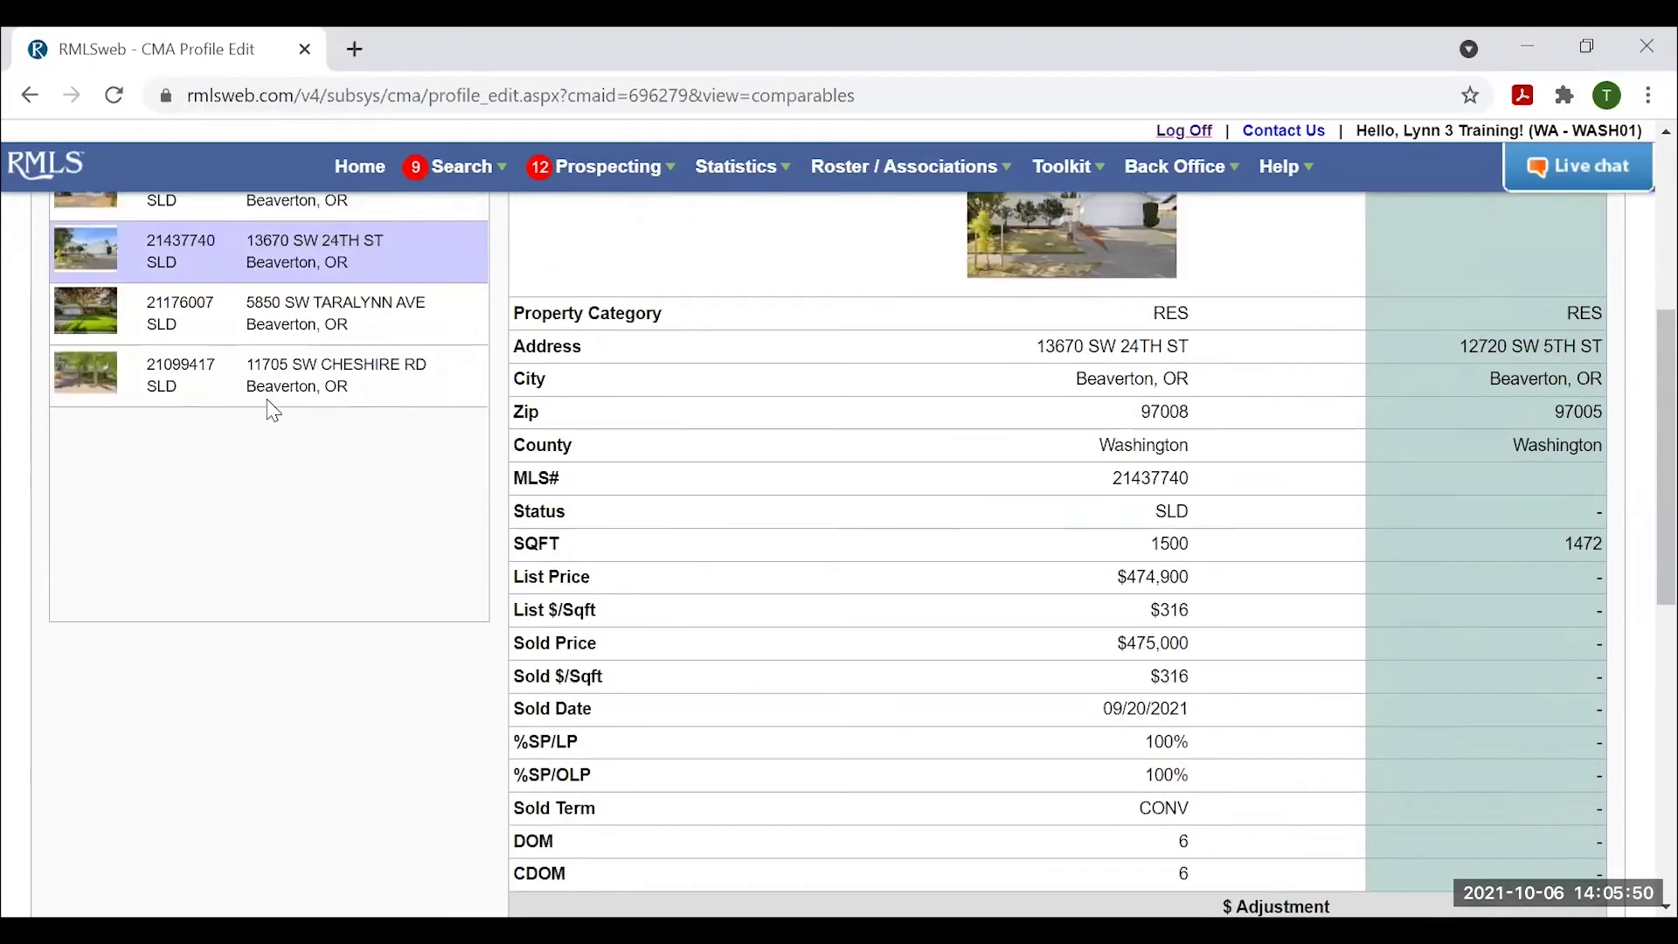
left_click(300, 326)
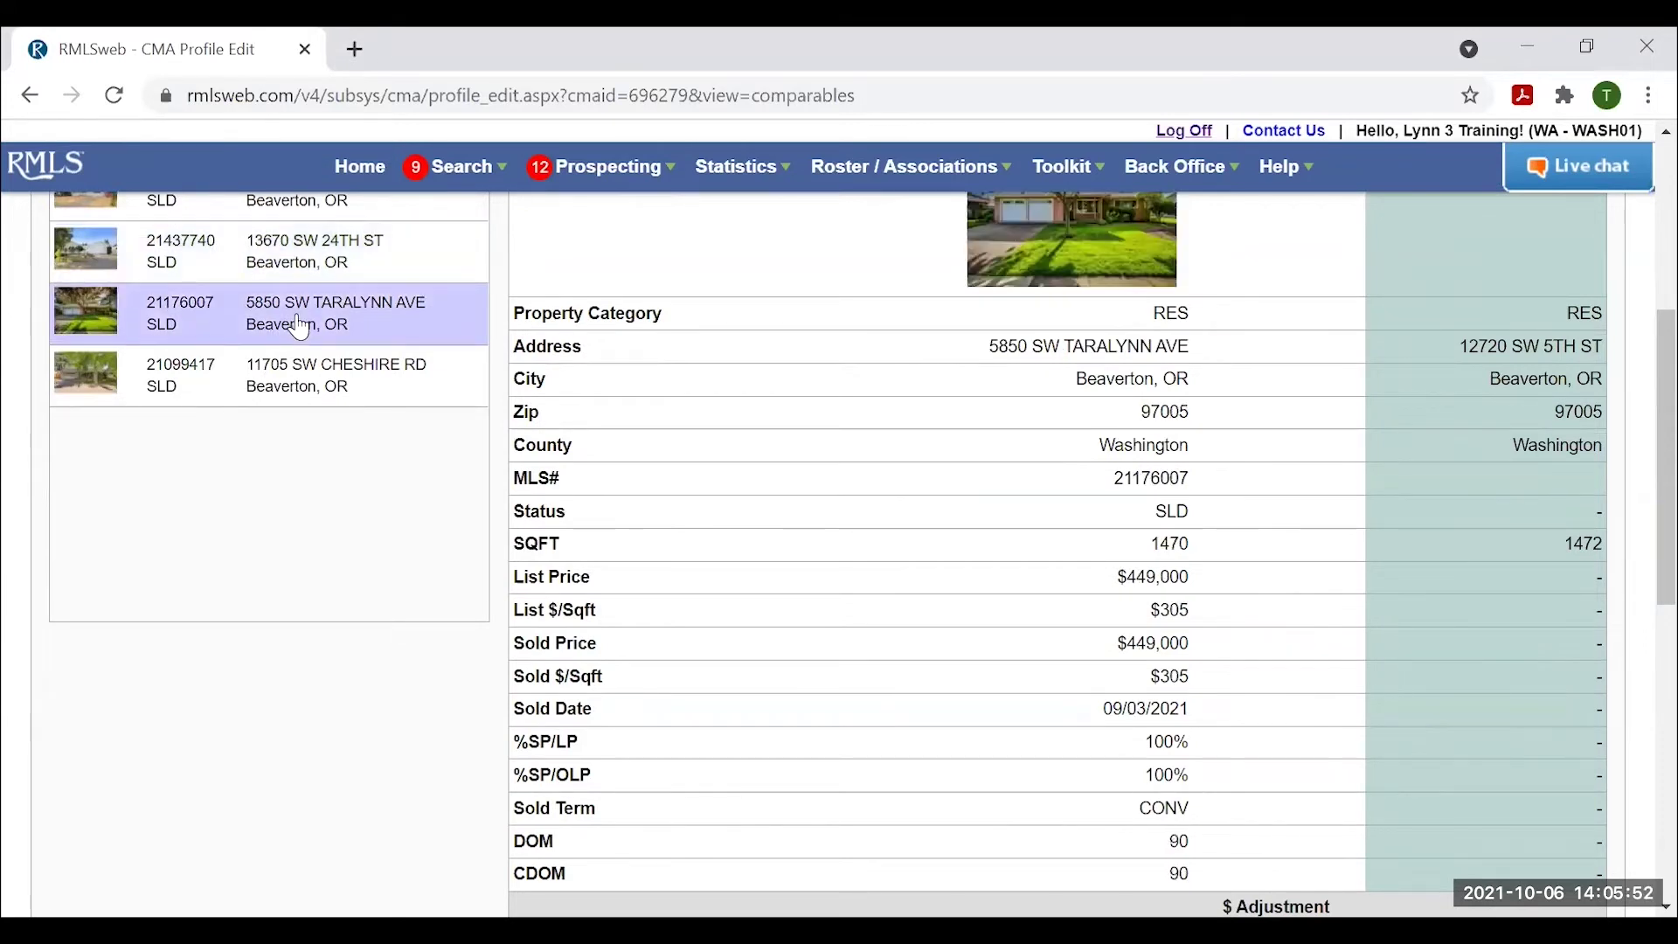
scroll(991, 738, "down", 1)
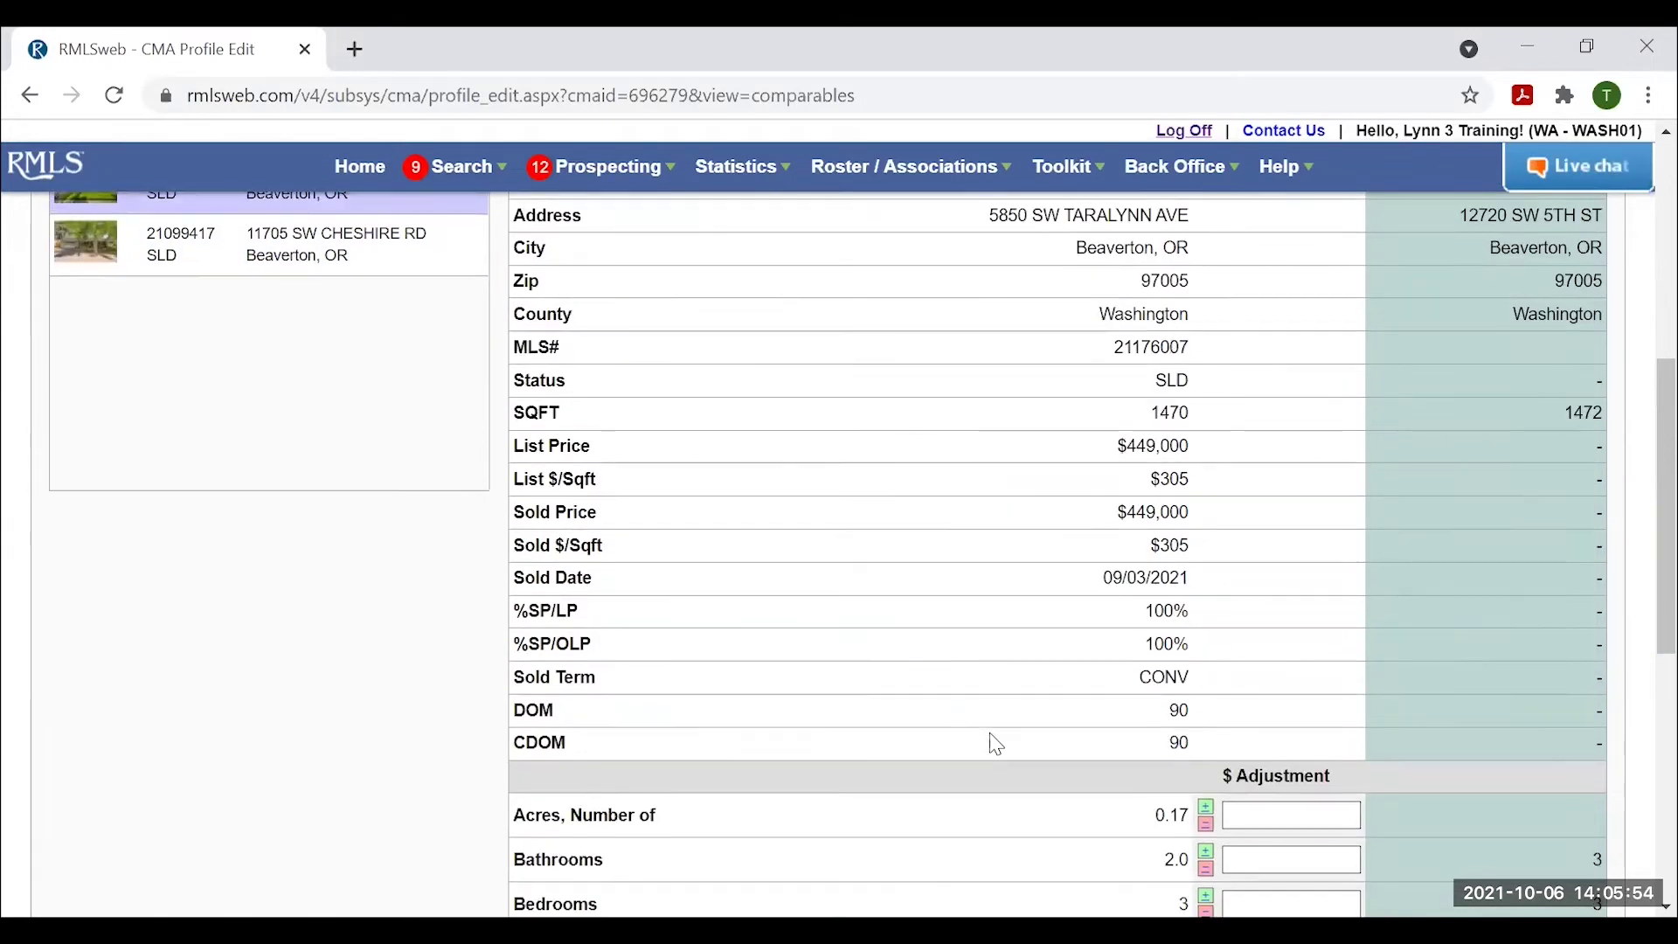
scroll(1006, 706, "up", 2)
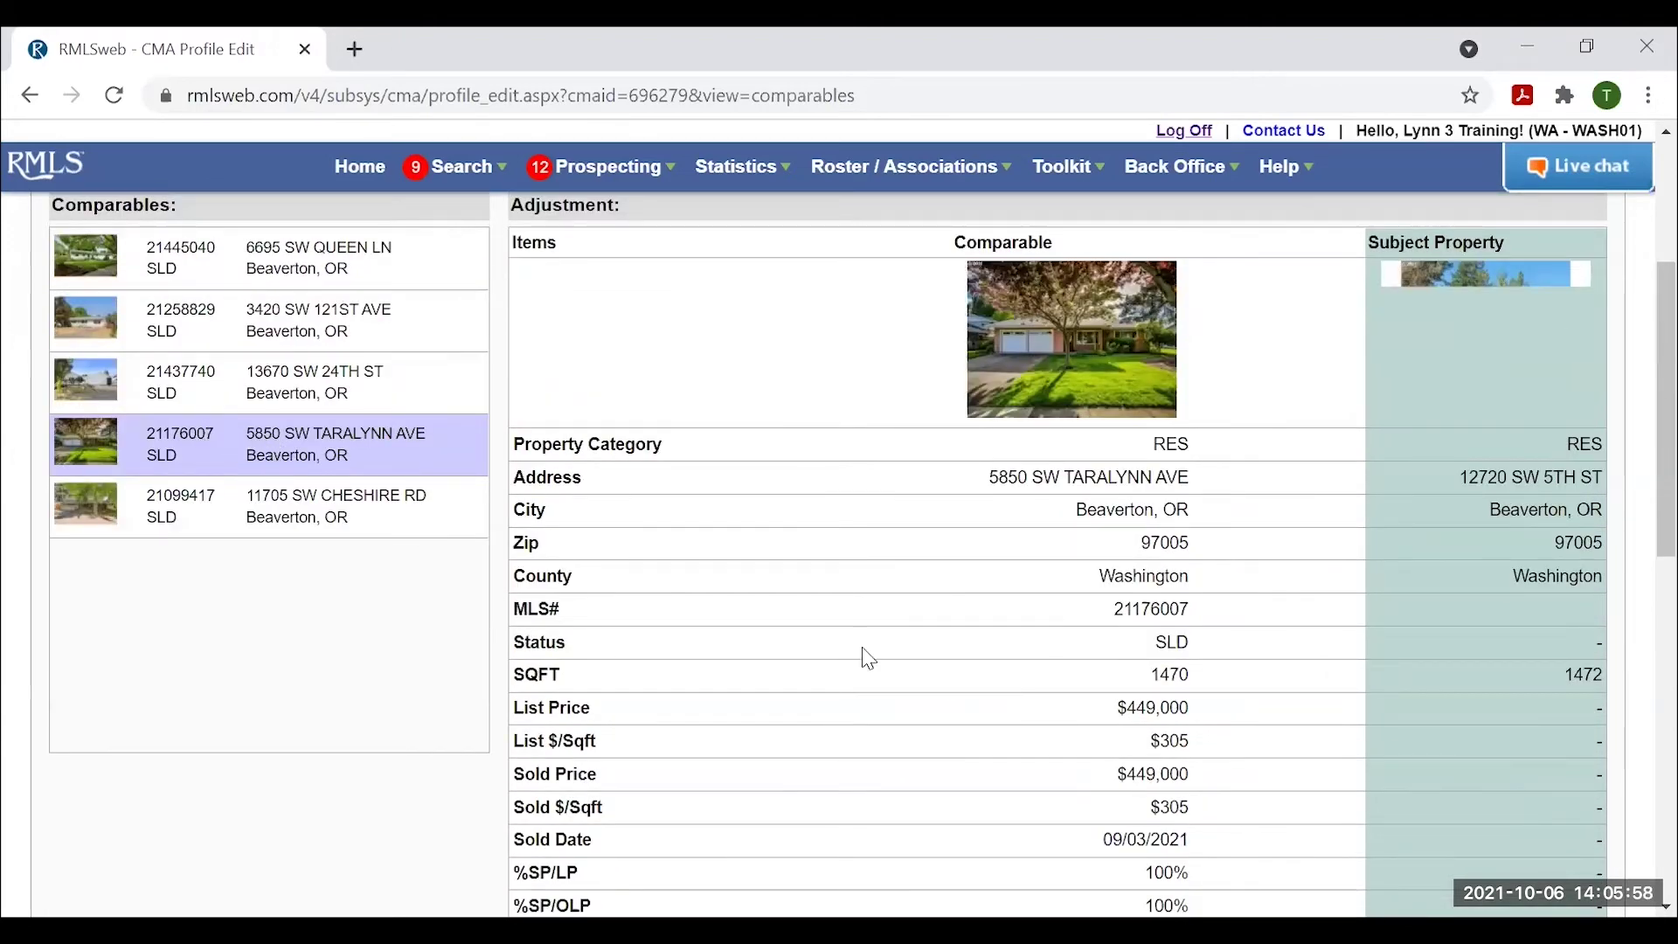
left_click(297, 514)
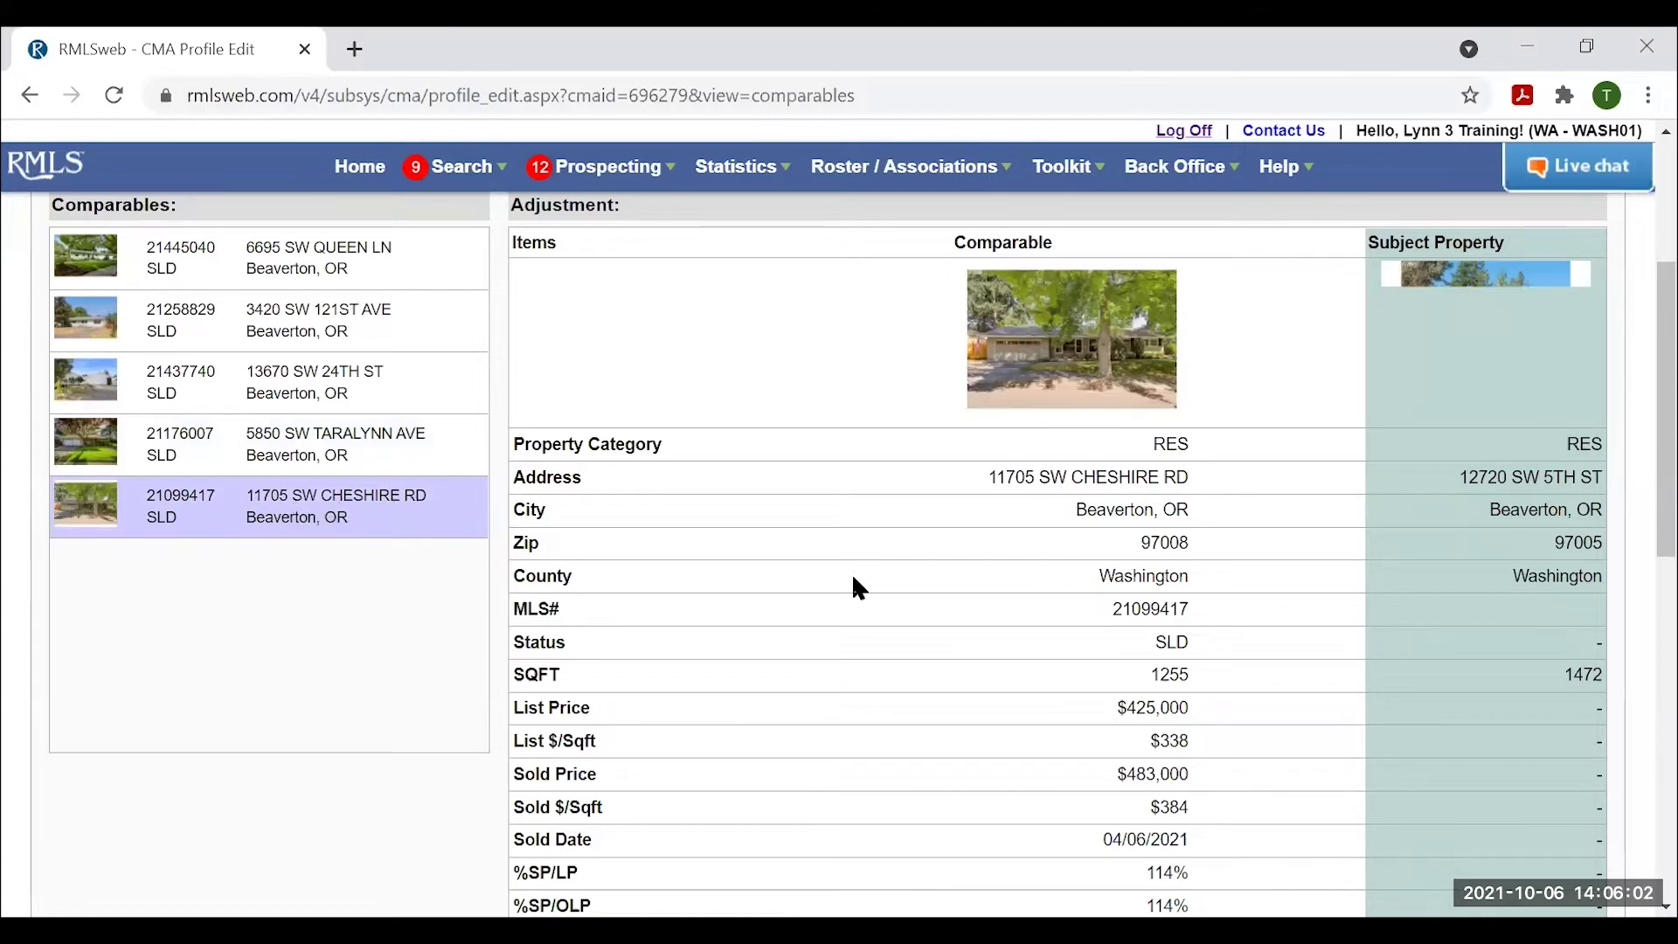
scroll(856, 581, "down", 1)
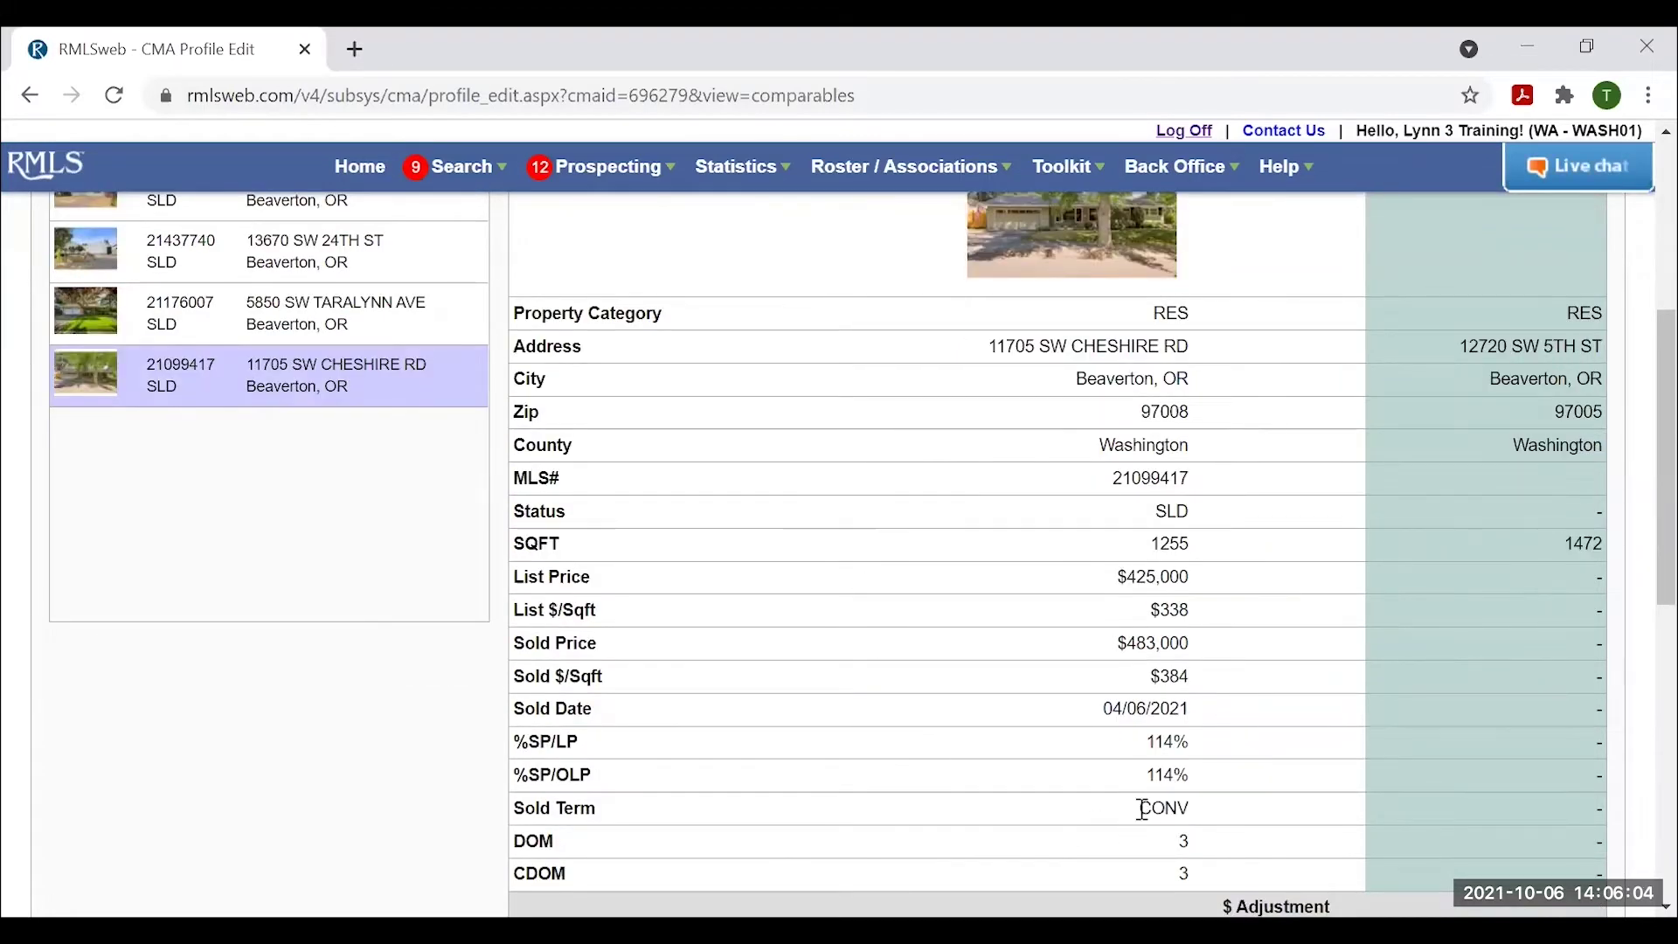
scroll(1303, 819, "up", 3)
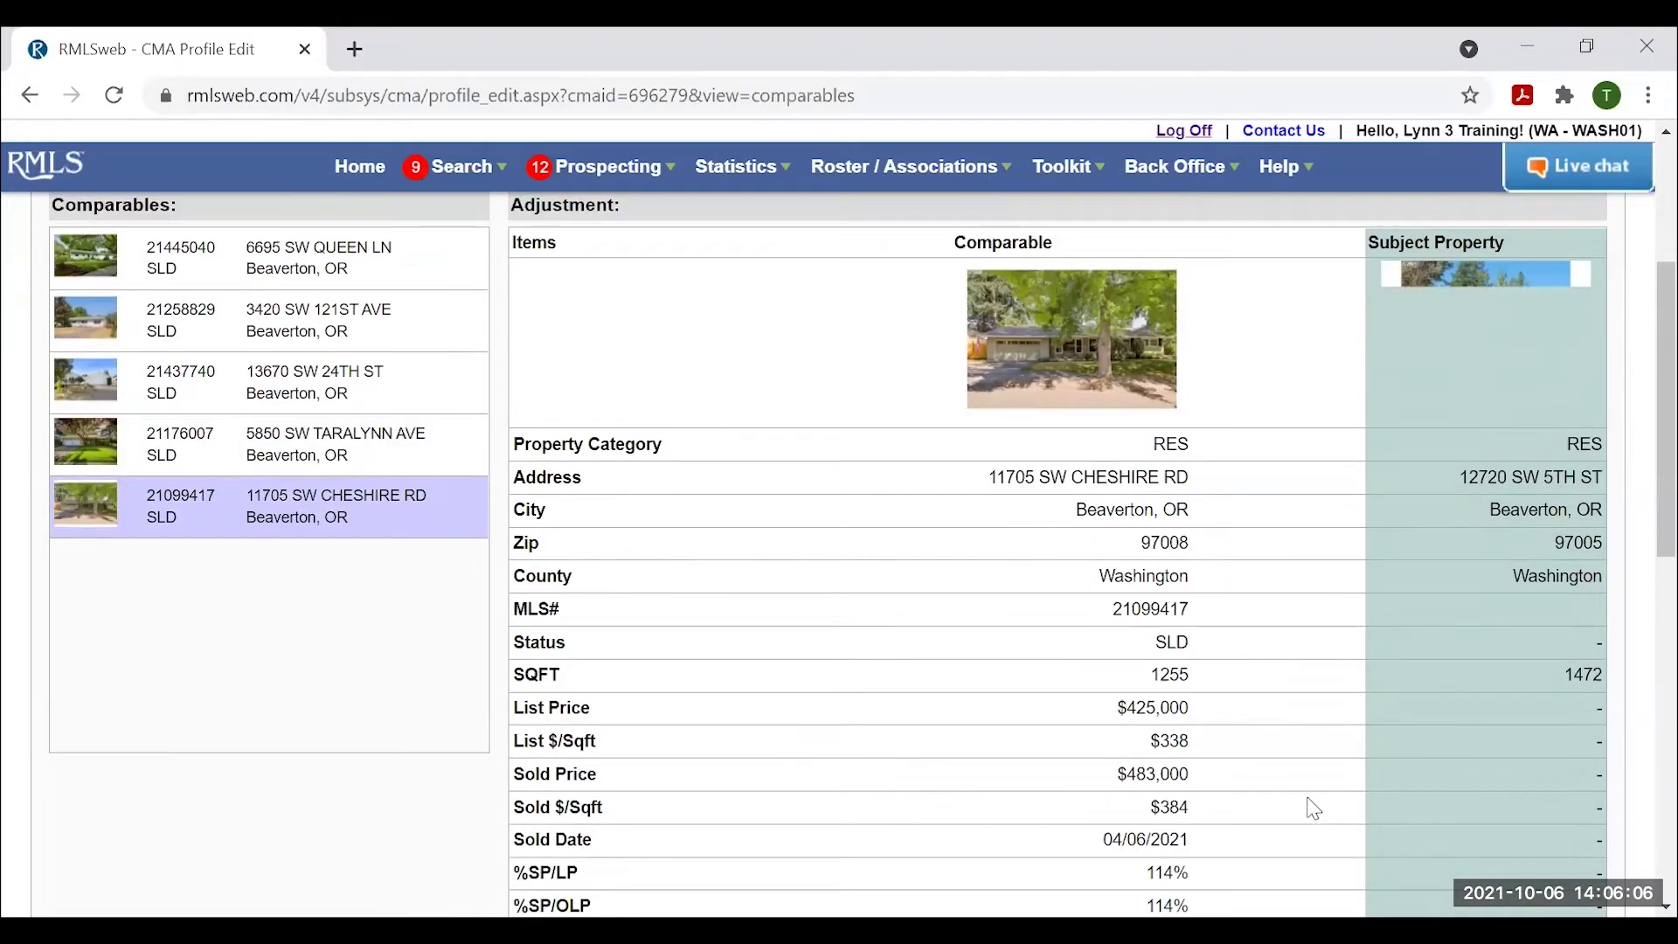
scroll(1311, 793, "up", 1)
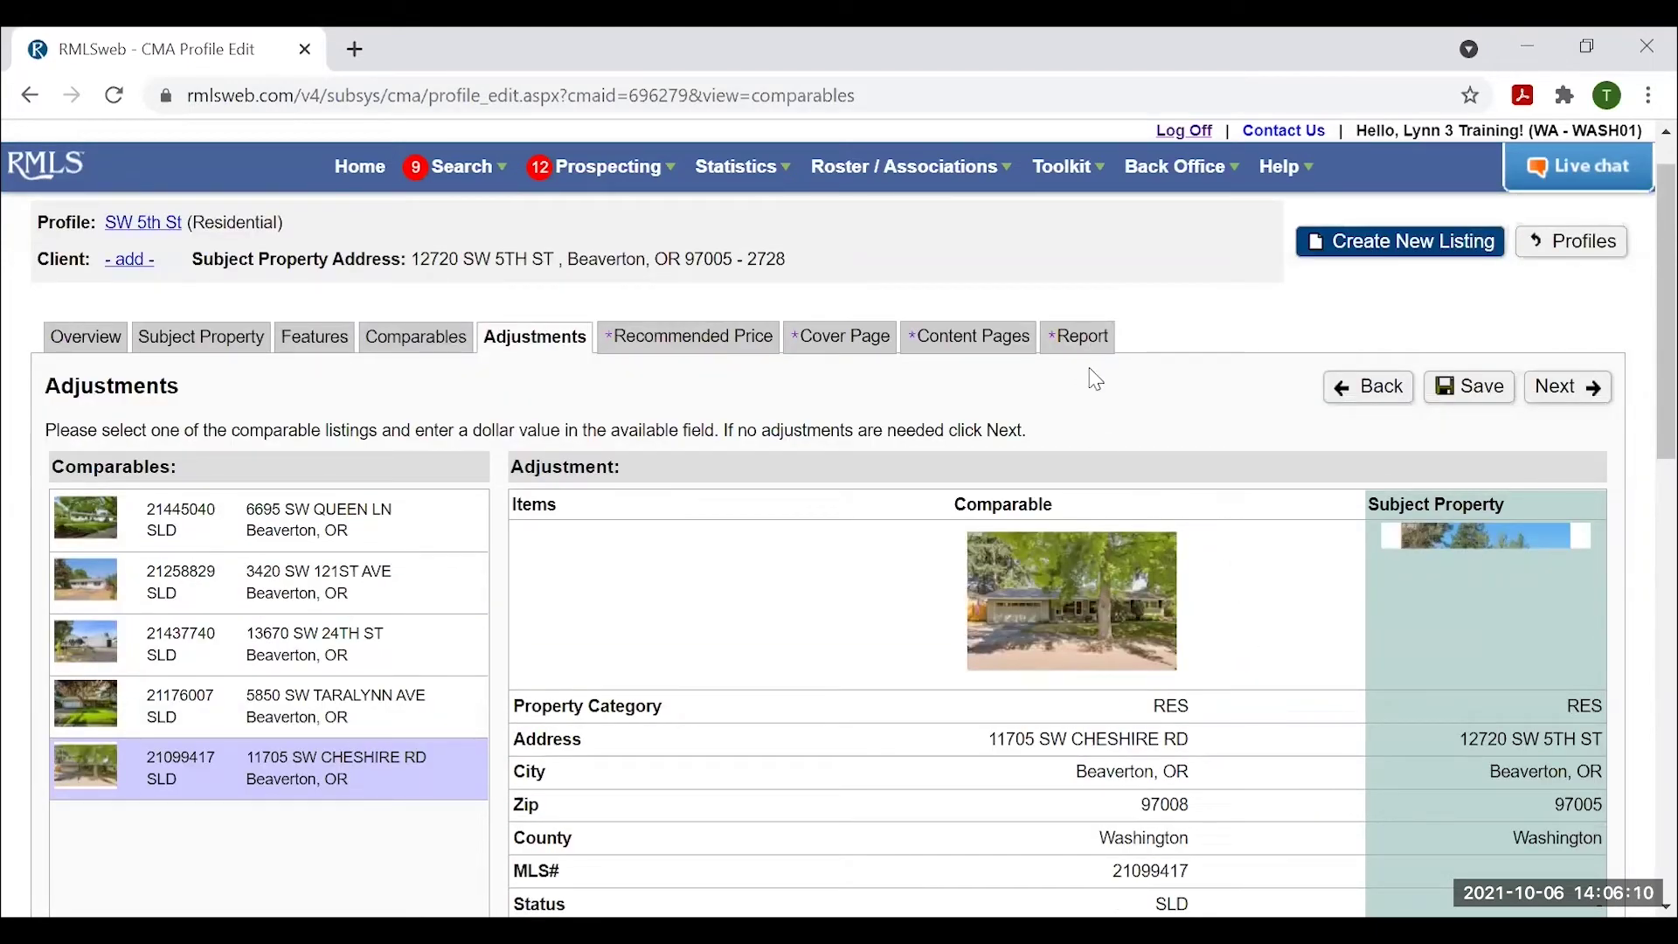
Open Recommended Price and review the $483,200 average sold price, comparables statistics and market chart.
left_click(1571, 397)
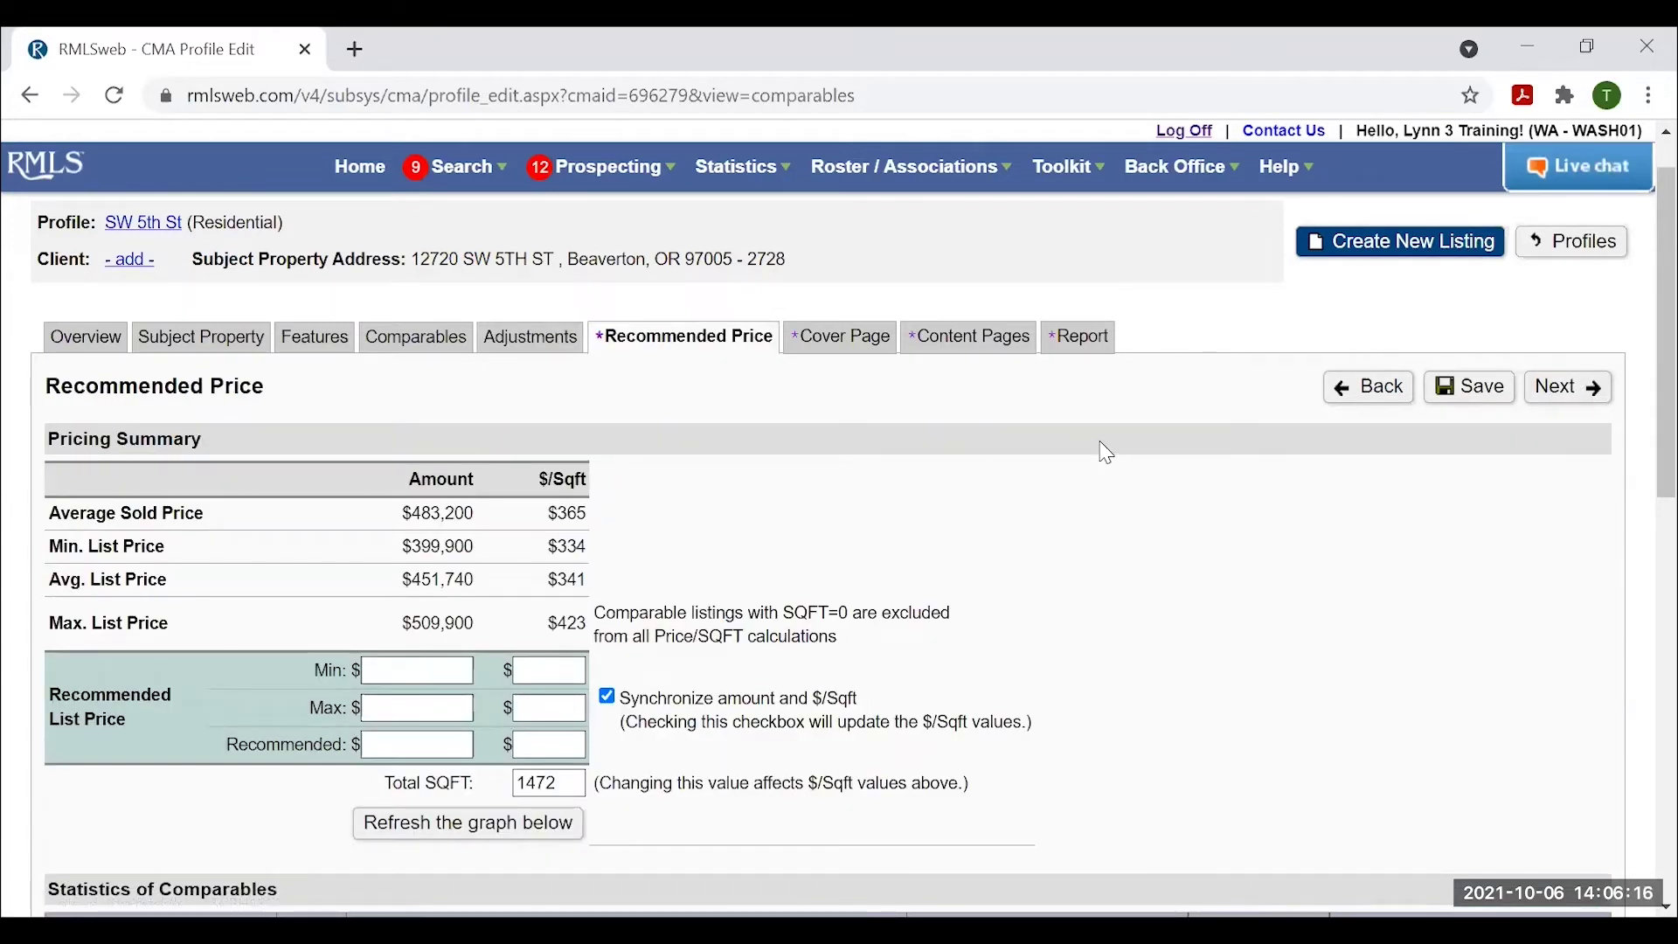
scroll(1212, 476, "down", 3)
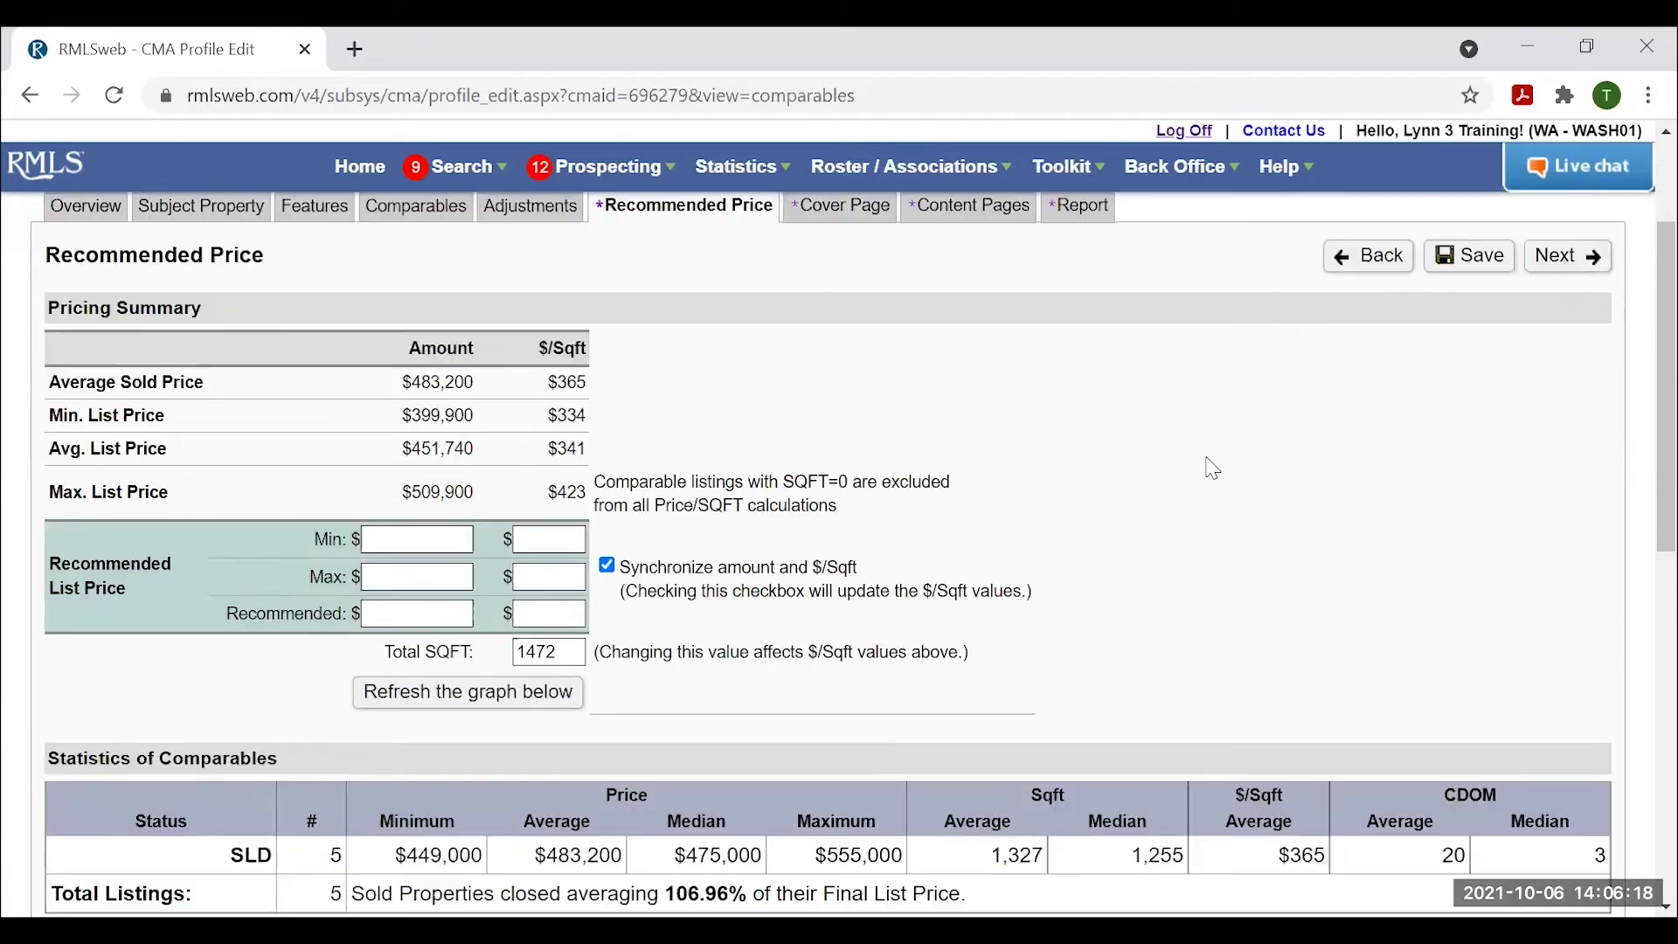
scroll(1210, 469, "up", 3)
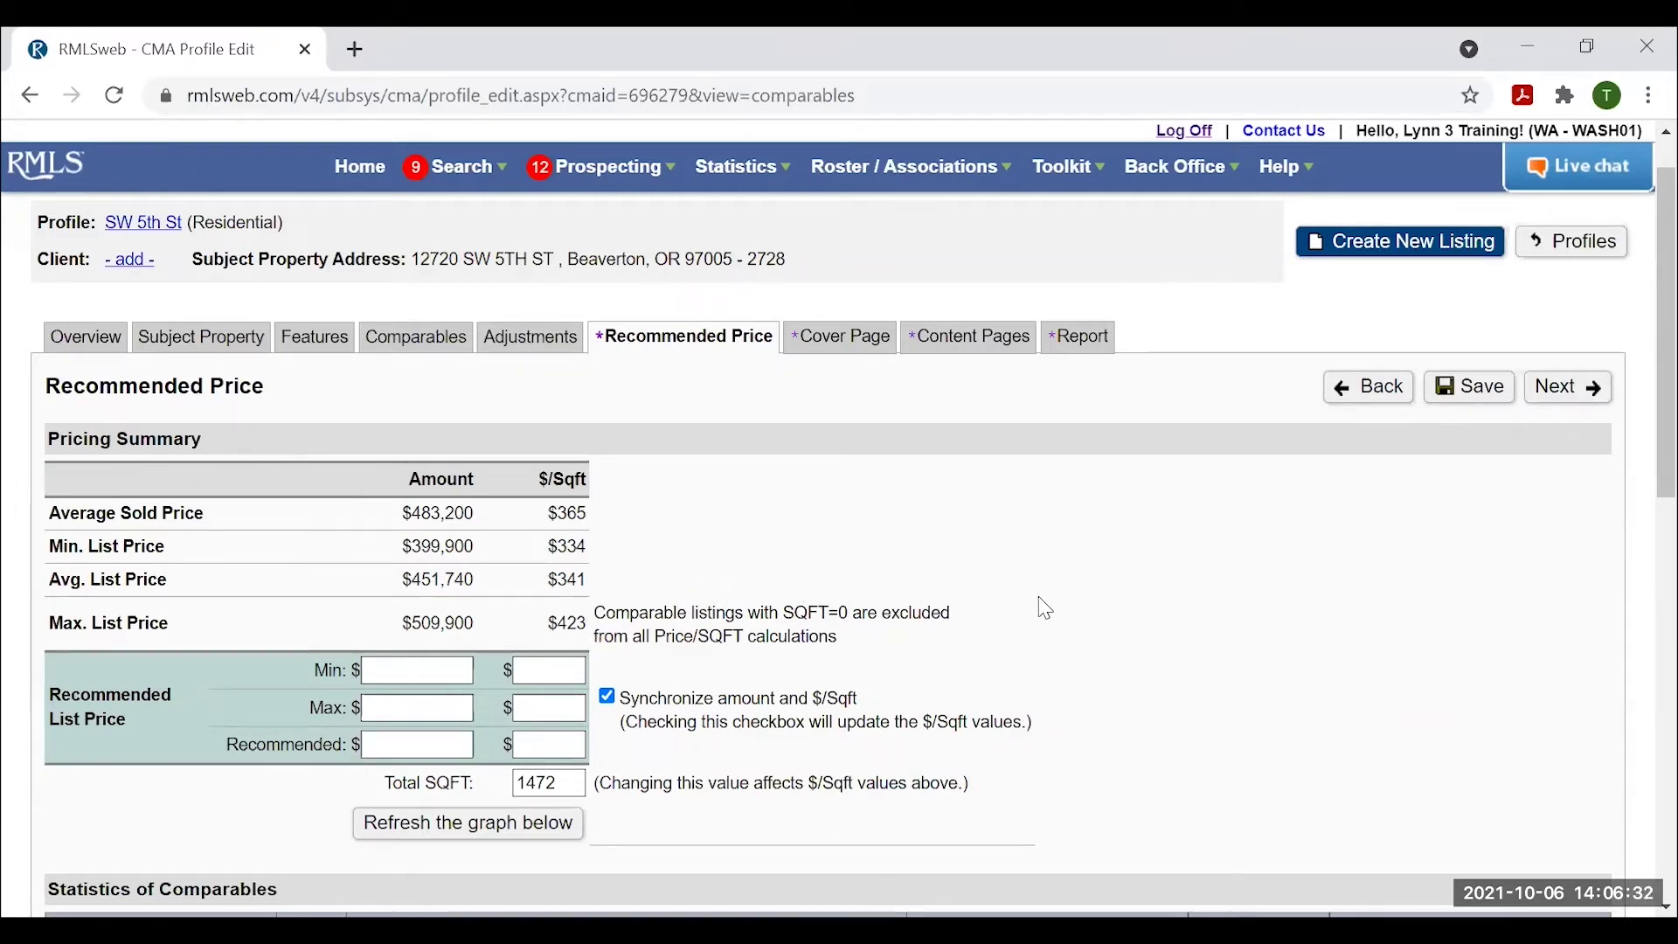
scroll(1088, 585, "down", 3)
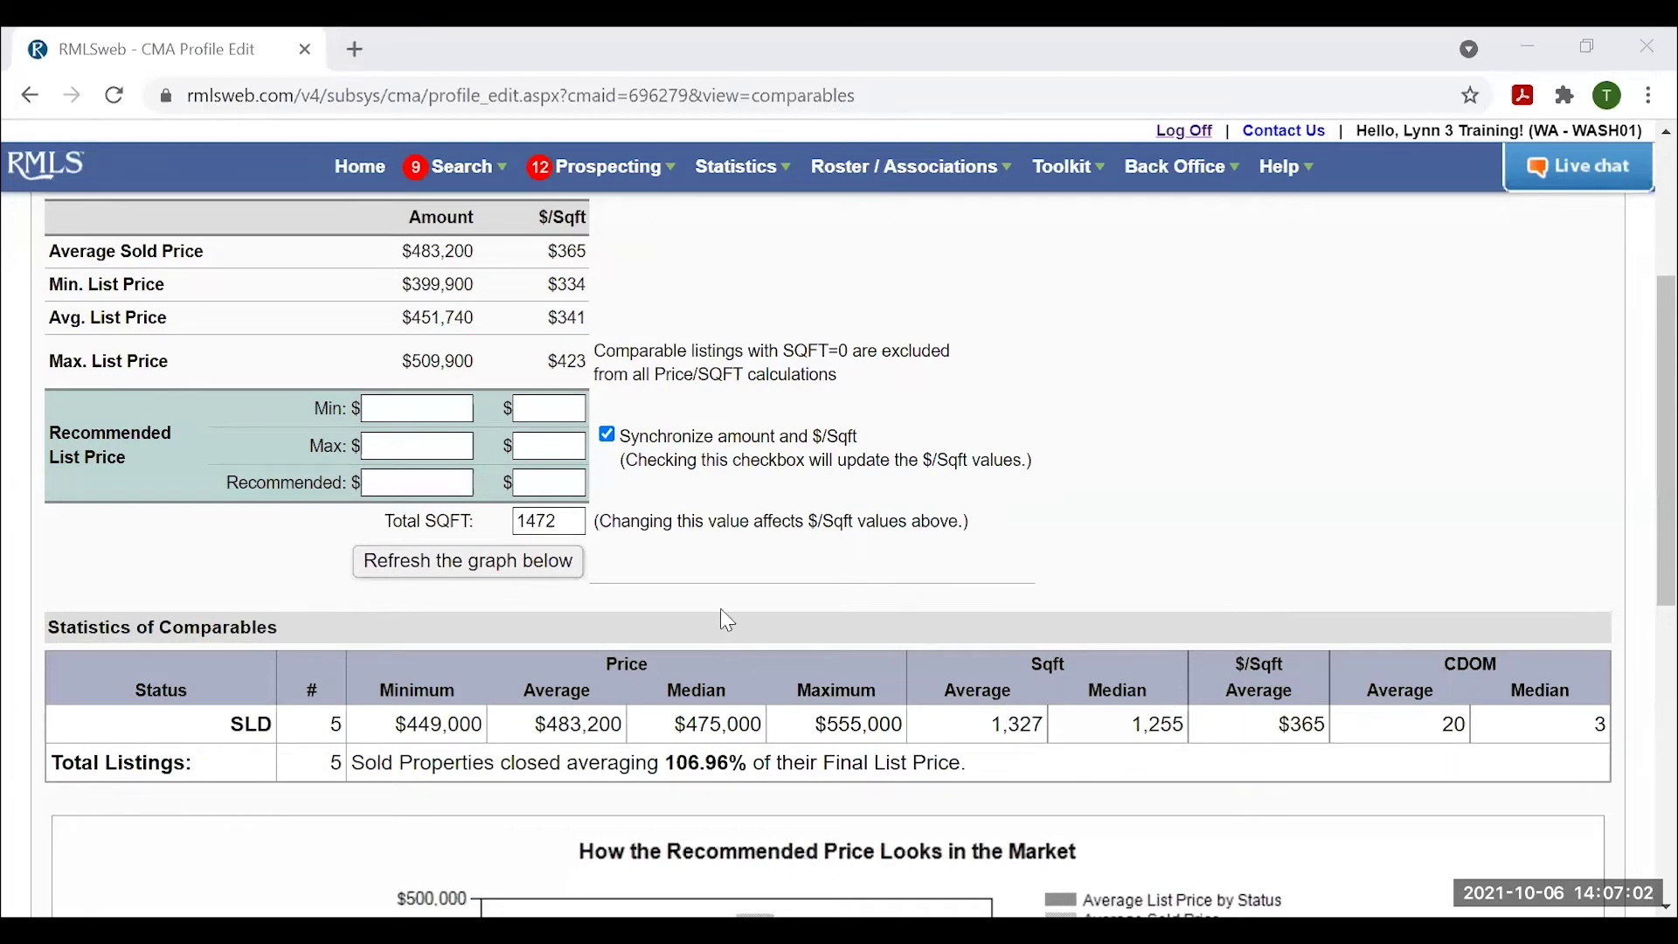
scroll(721, 610, "up", 3)
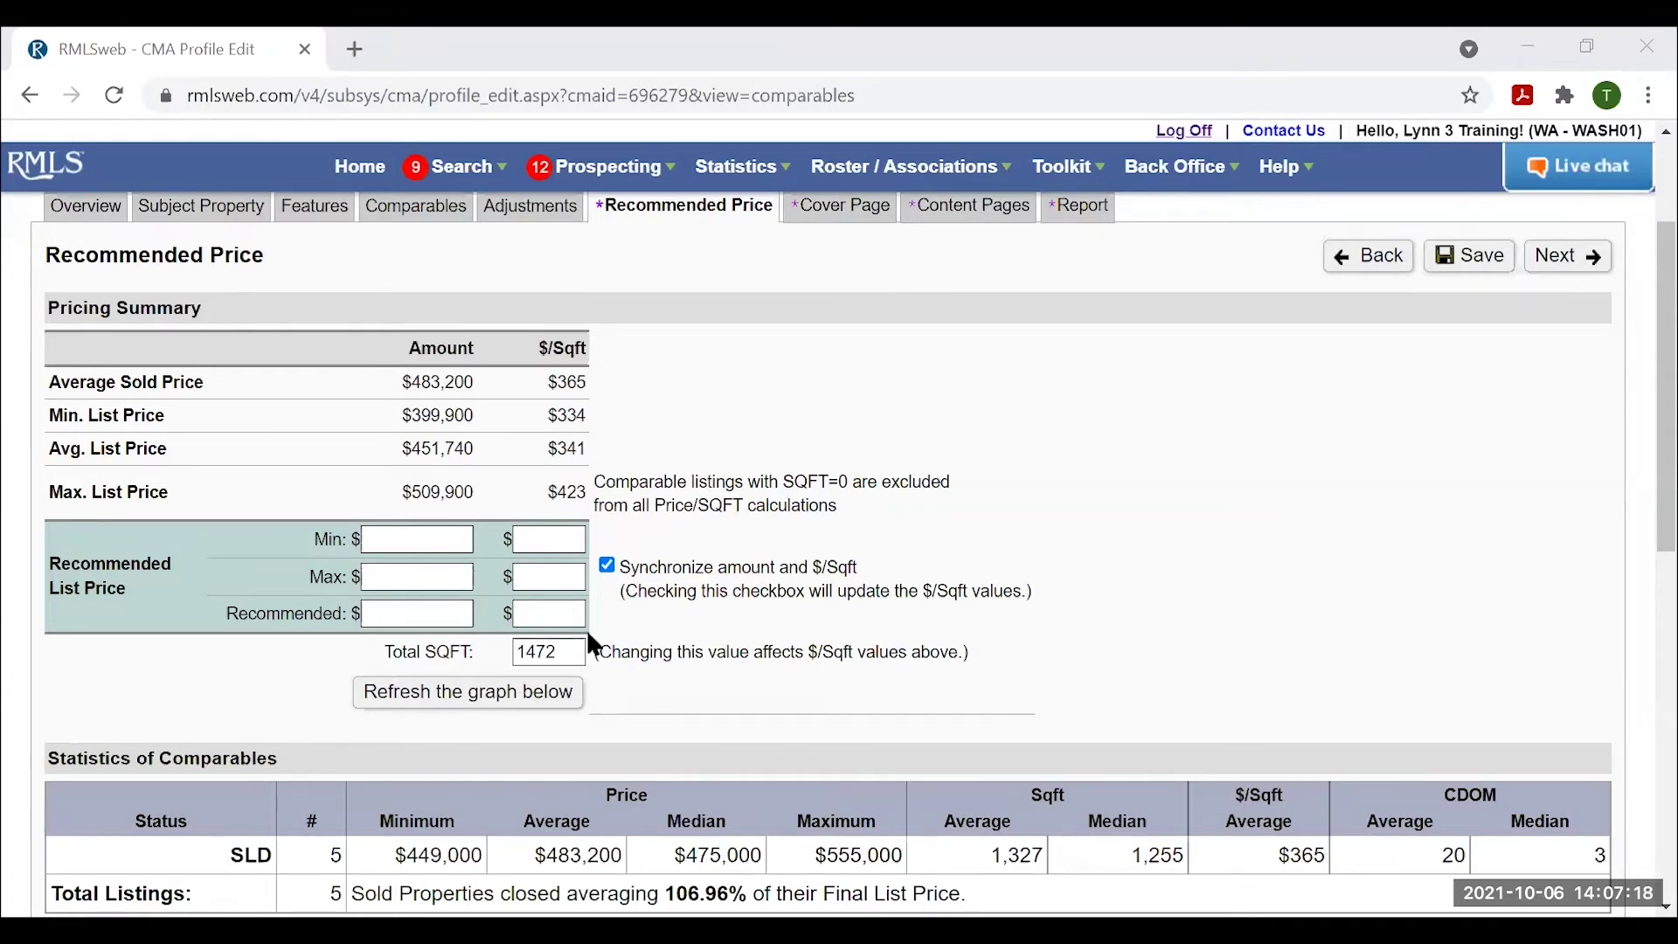
scroll(768, 682, "down", 7)
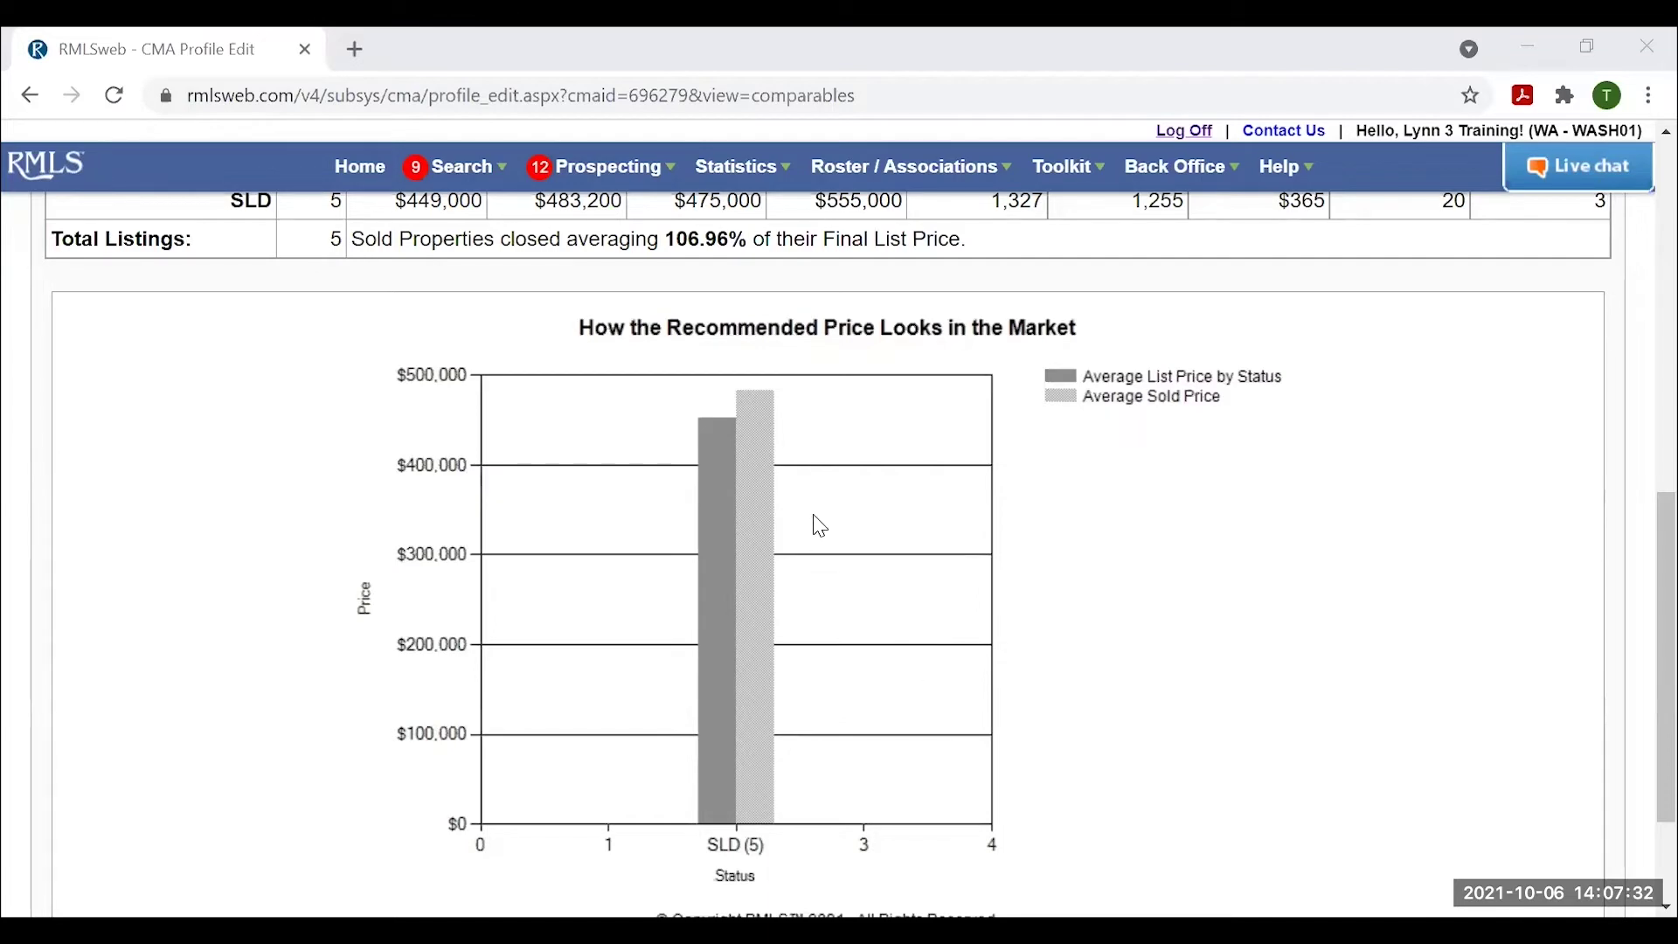
scroll(878, 613, "up", 6)
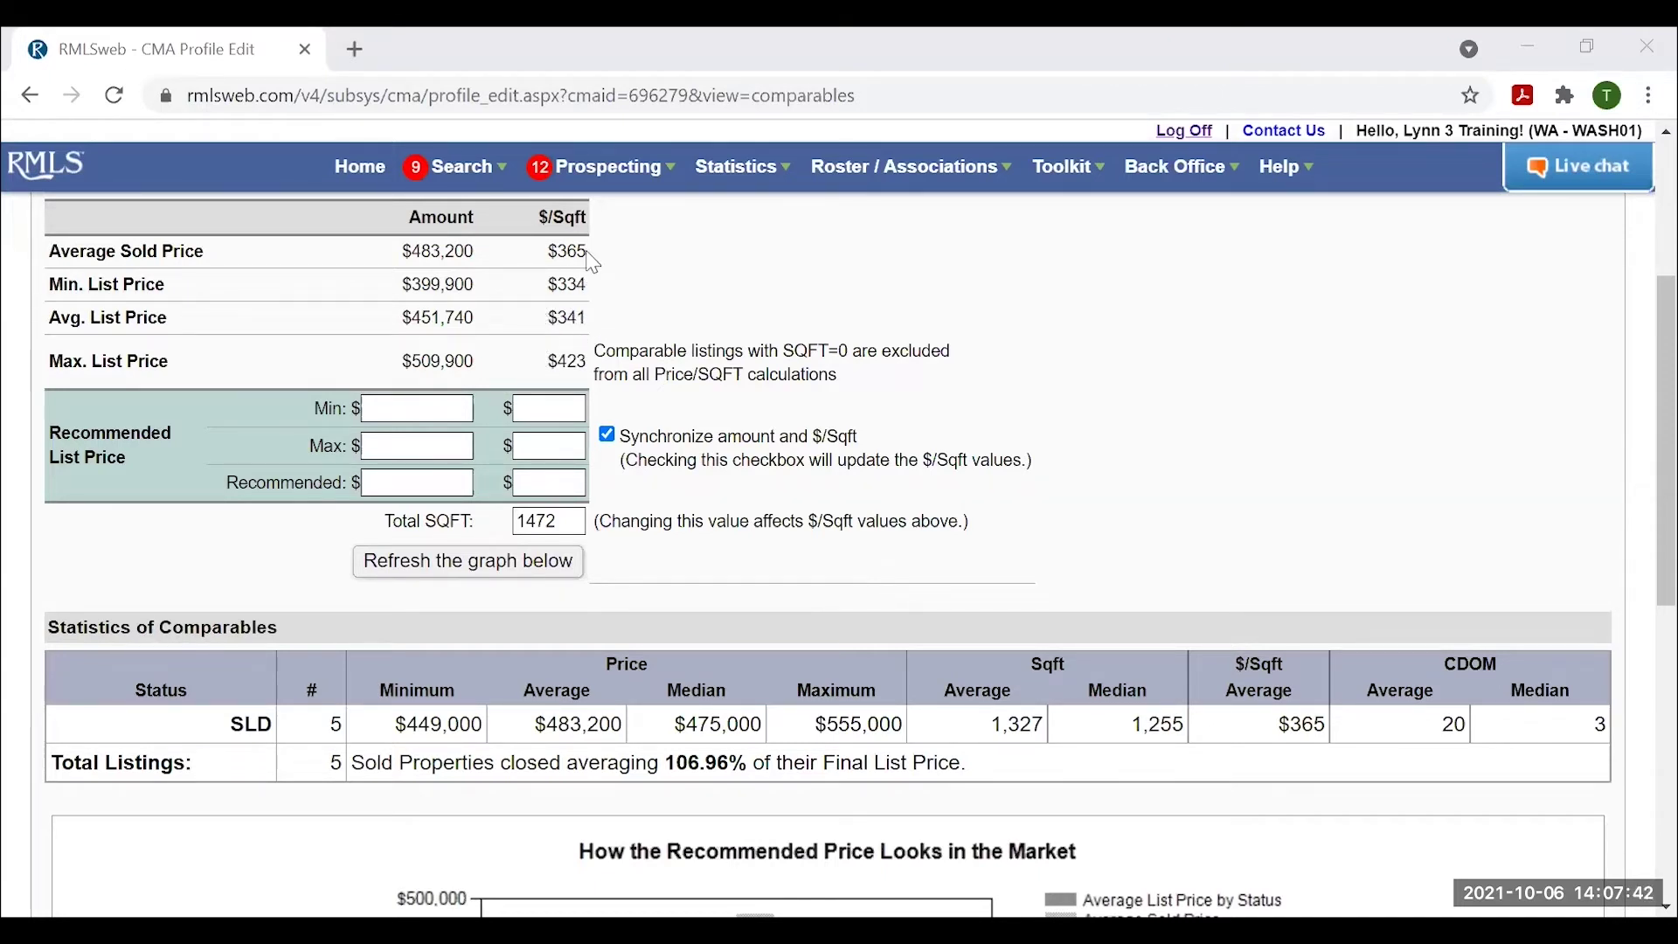
Set the recommended price to $365 per sqft ($537,280) and refresh the chart to plot it.
left_click(563, 476)
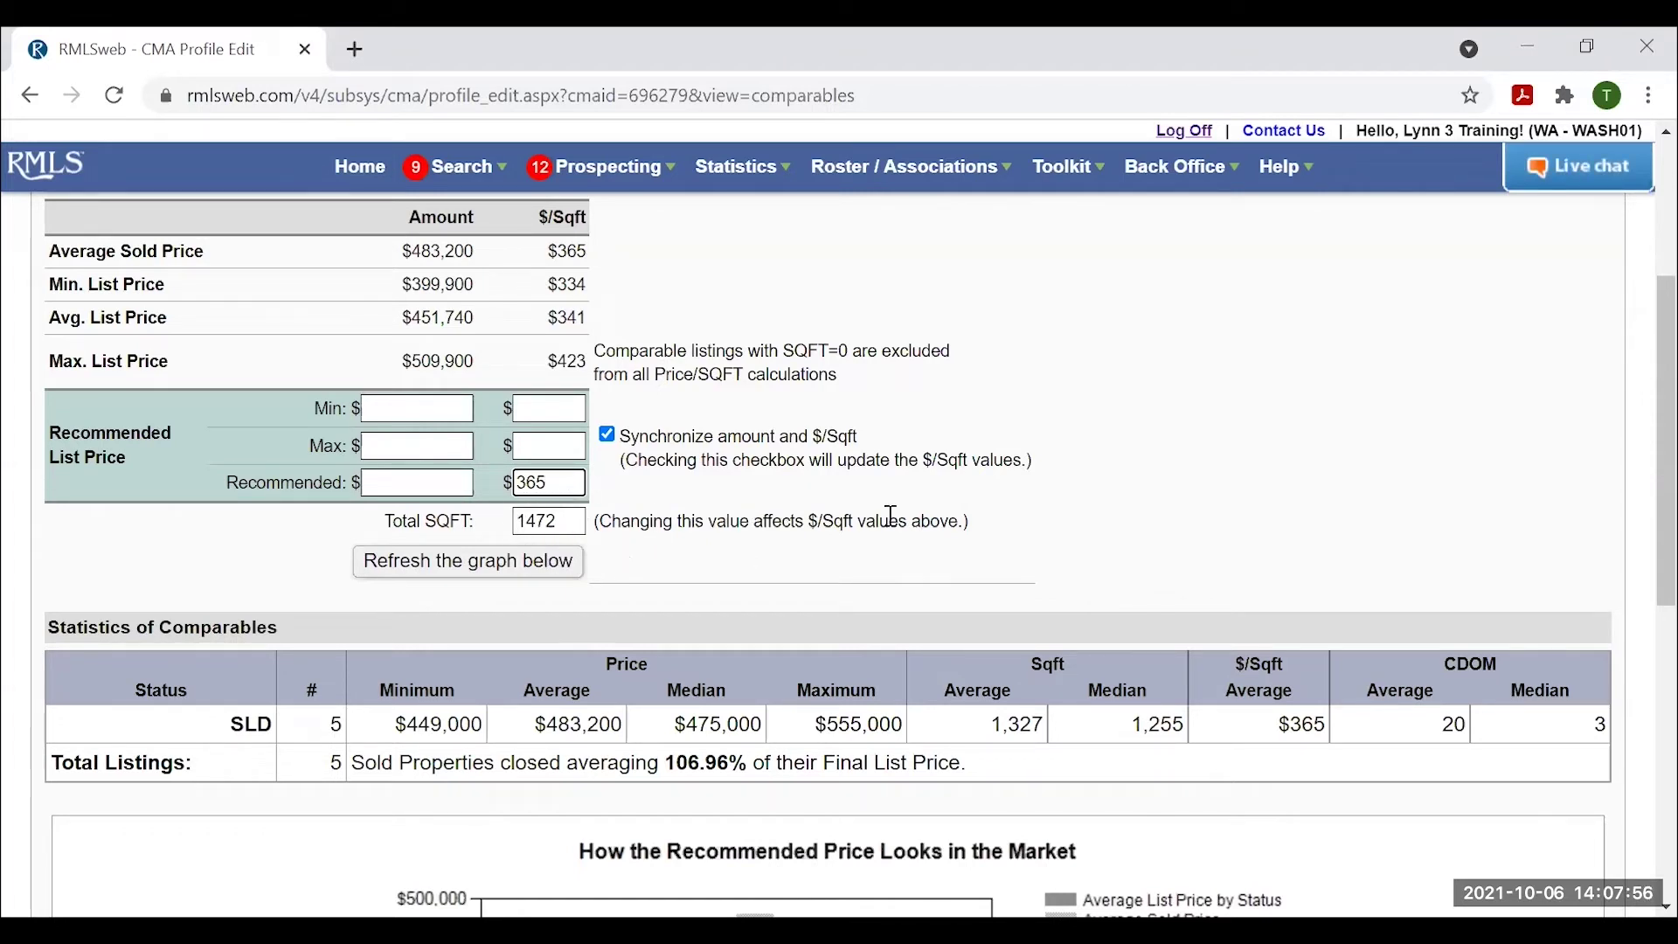
left_click(1145, 488)
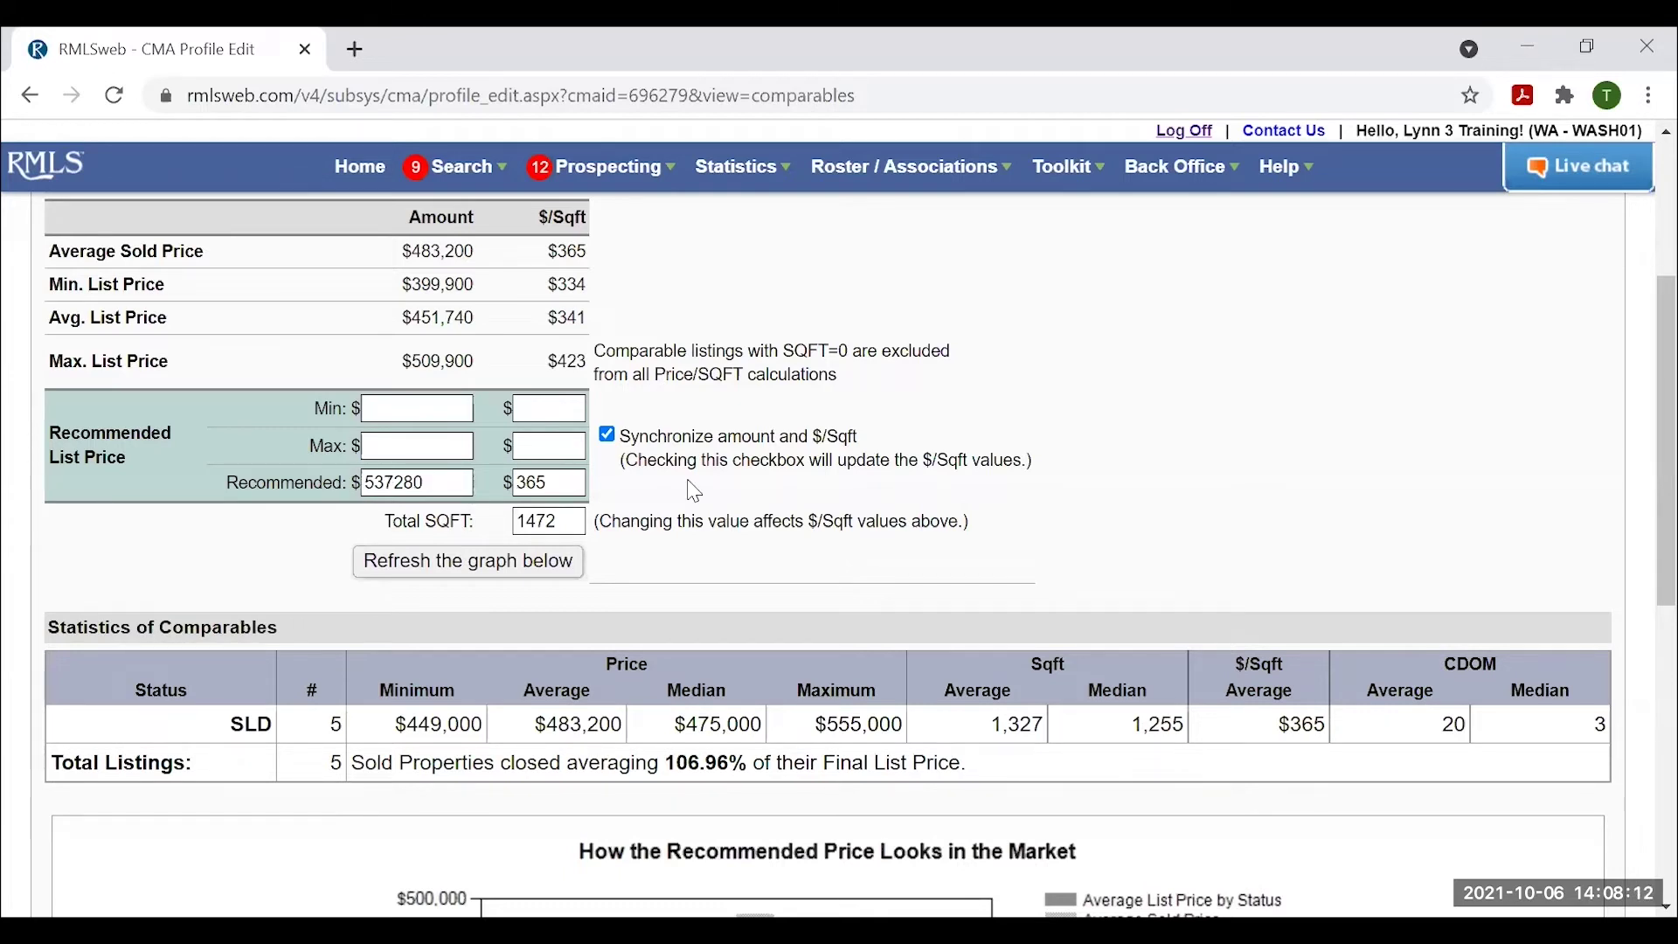
left_click(479, 568)
scroll(1180, 513, "down", 6)
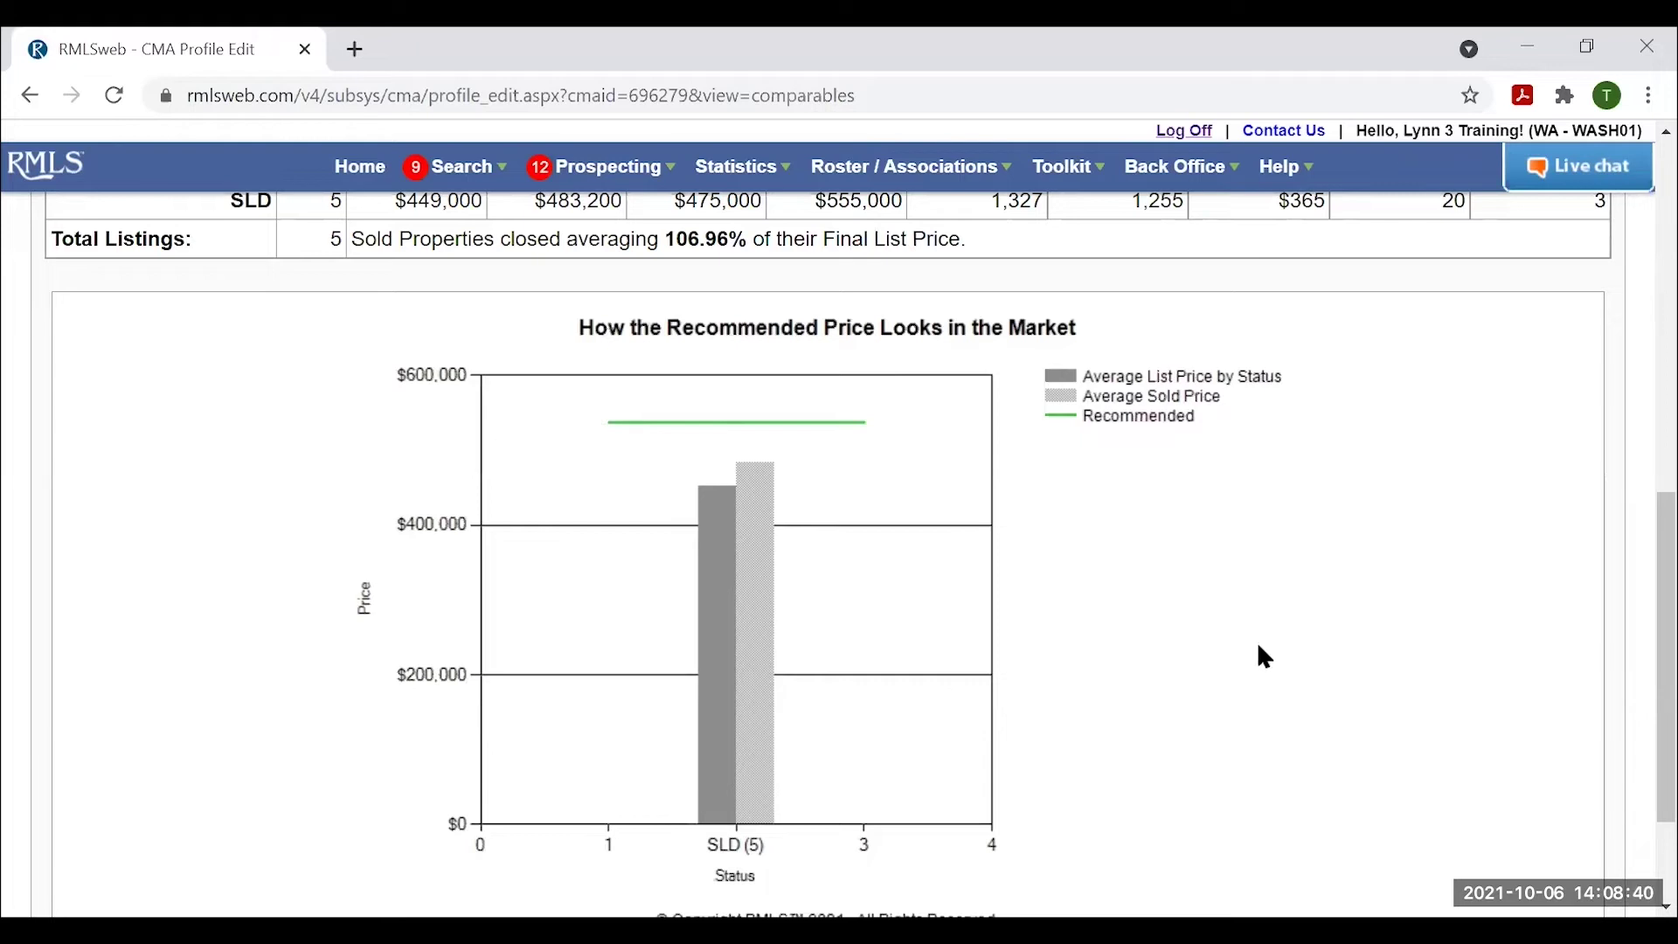
Try a $750,000 recommended price and redraw the market chart with it.
scroll(1232, 668, "up", 2)
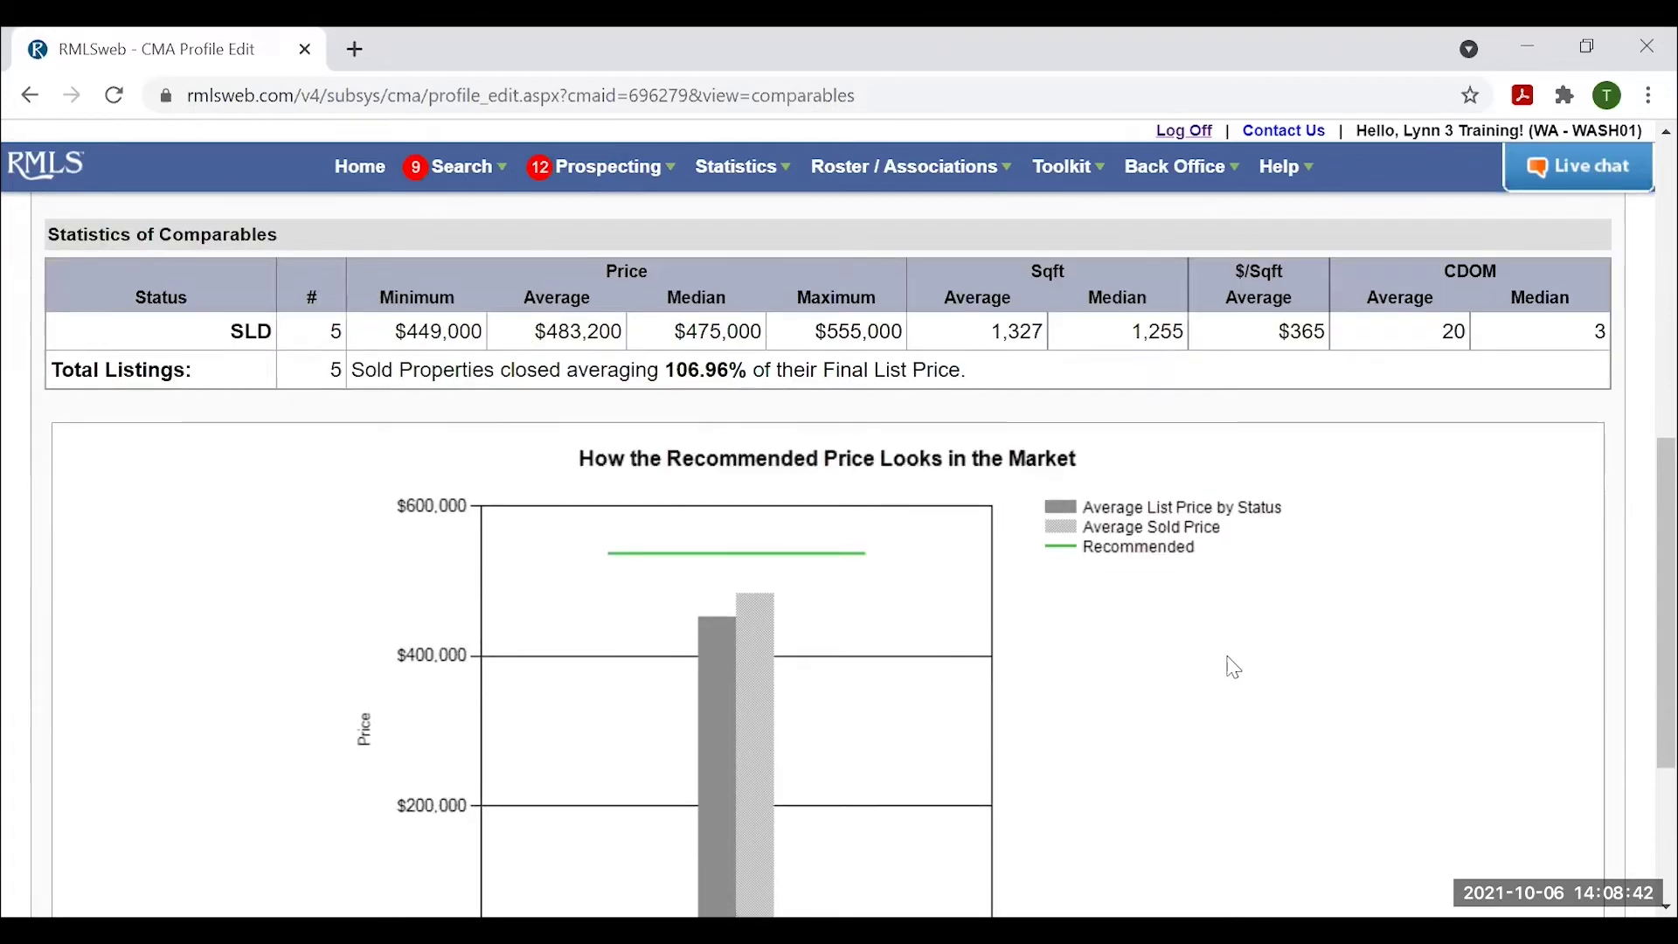
scroll(1238, 671, "up", 3)
scroll(1240, 675, "up", 3)
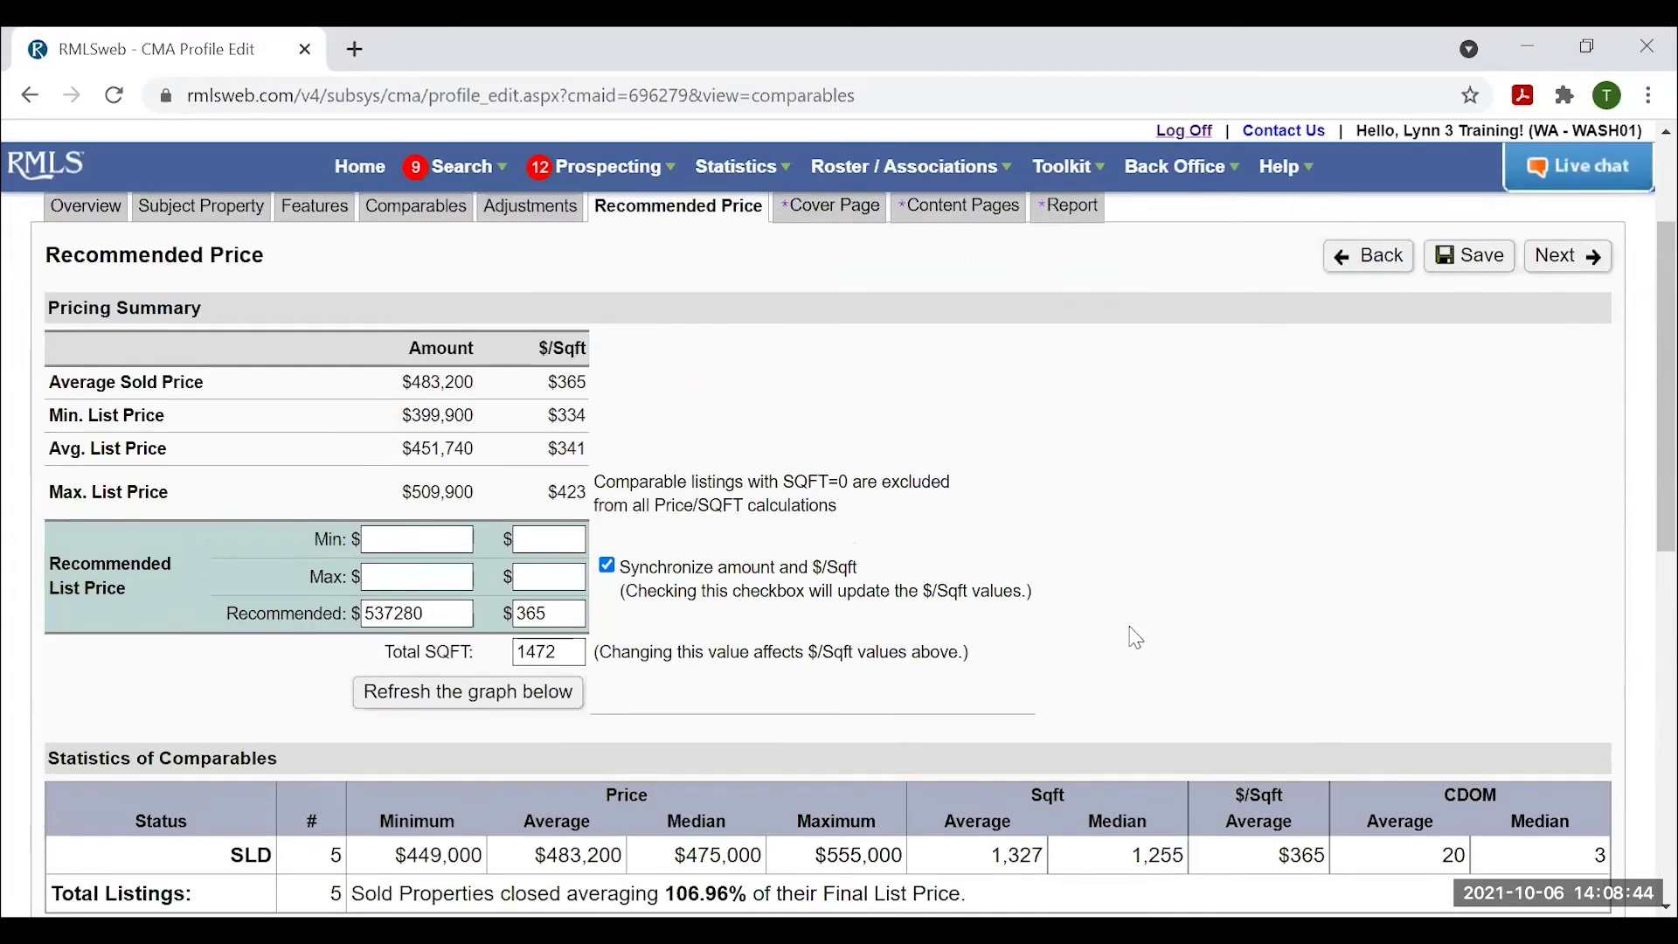
left_click_drag(438, 612, 187, 616)
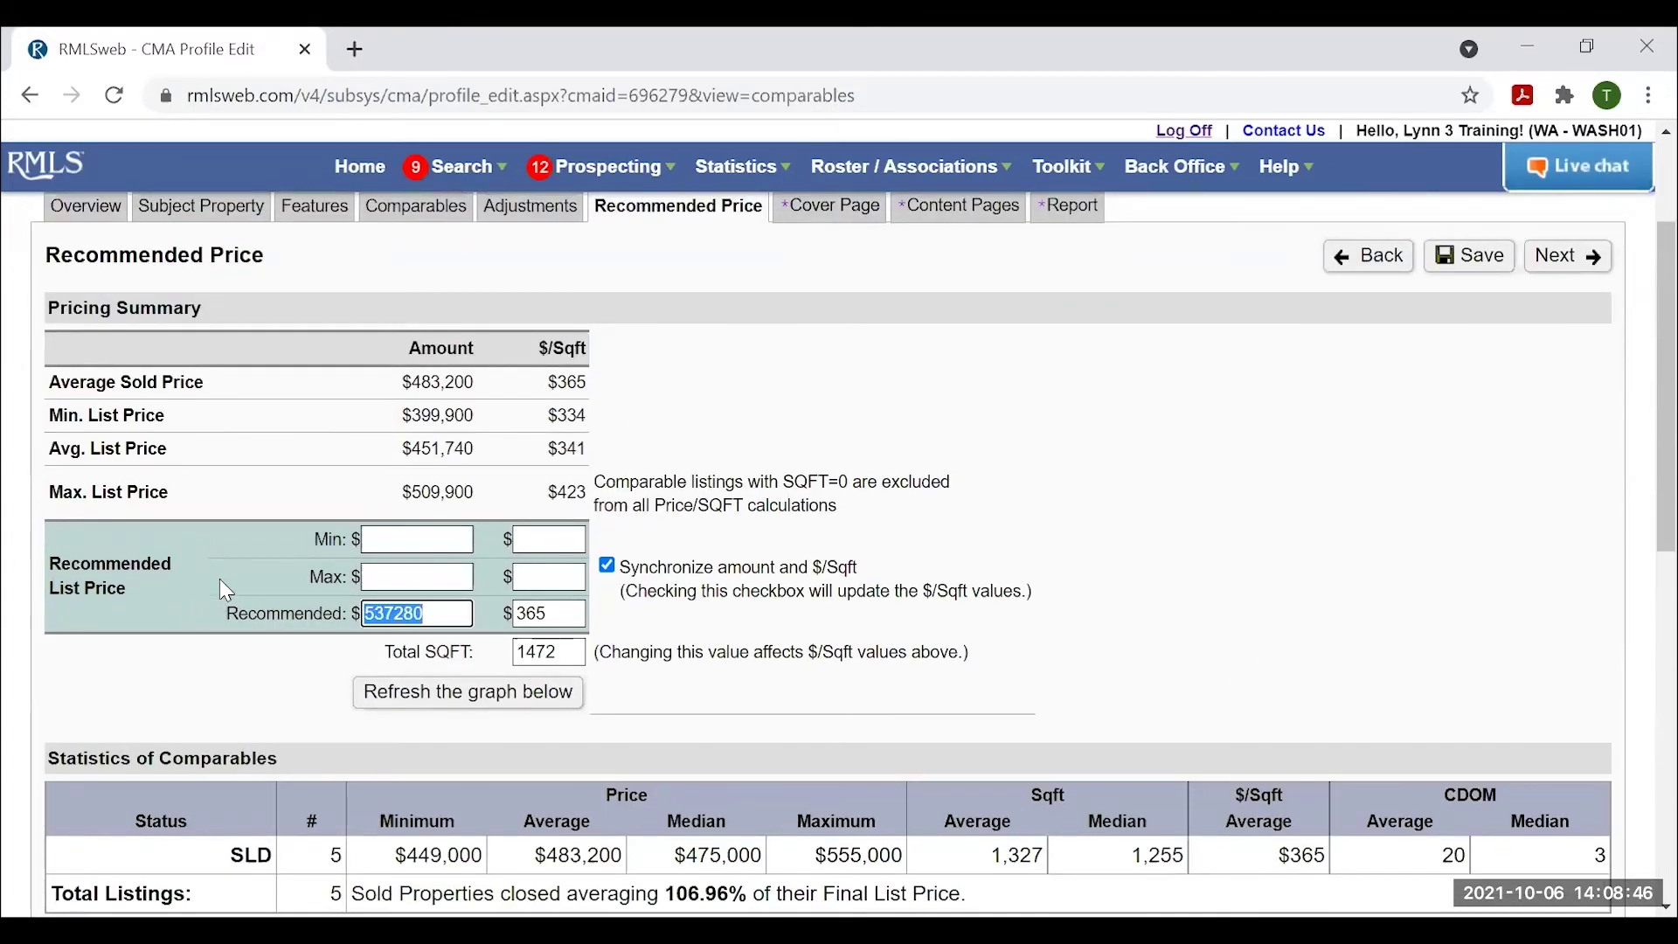
type("750000")
left_click(1183, 614)
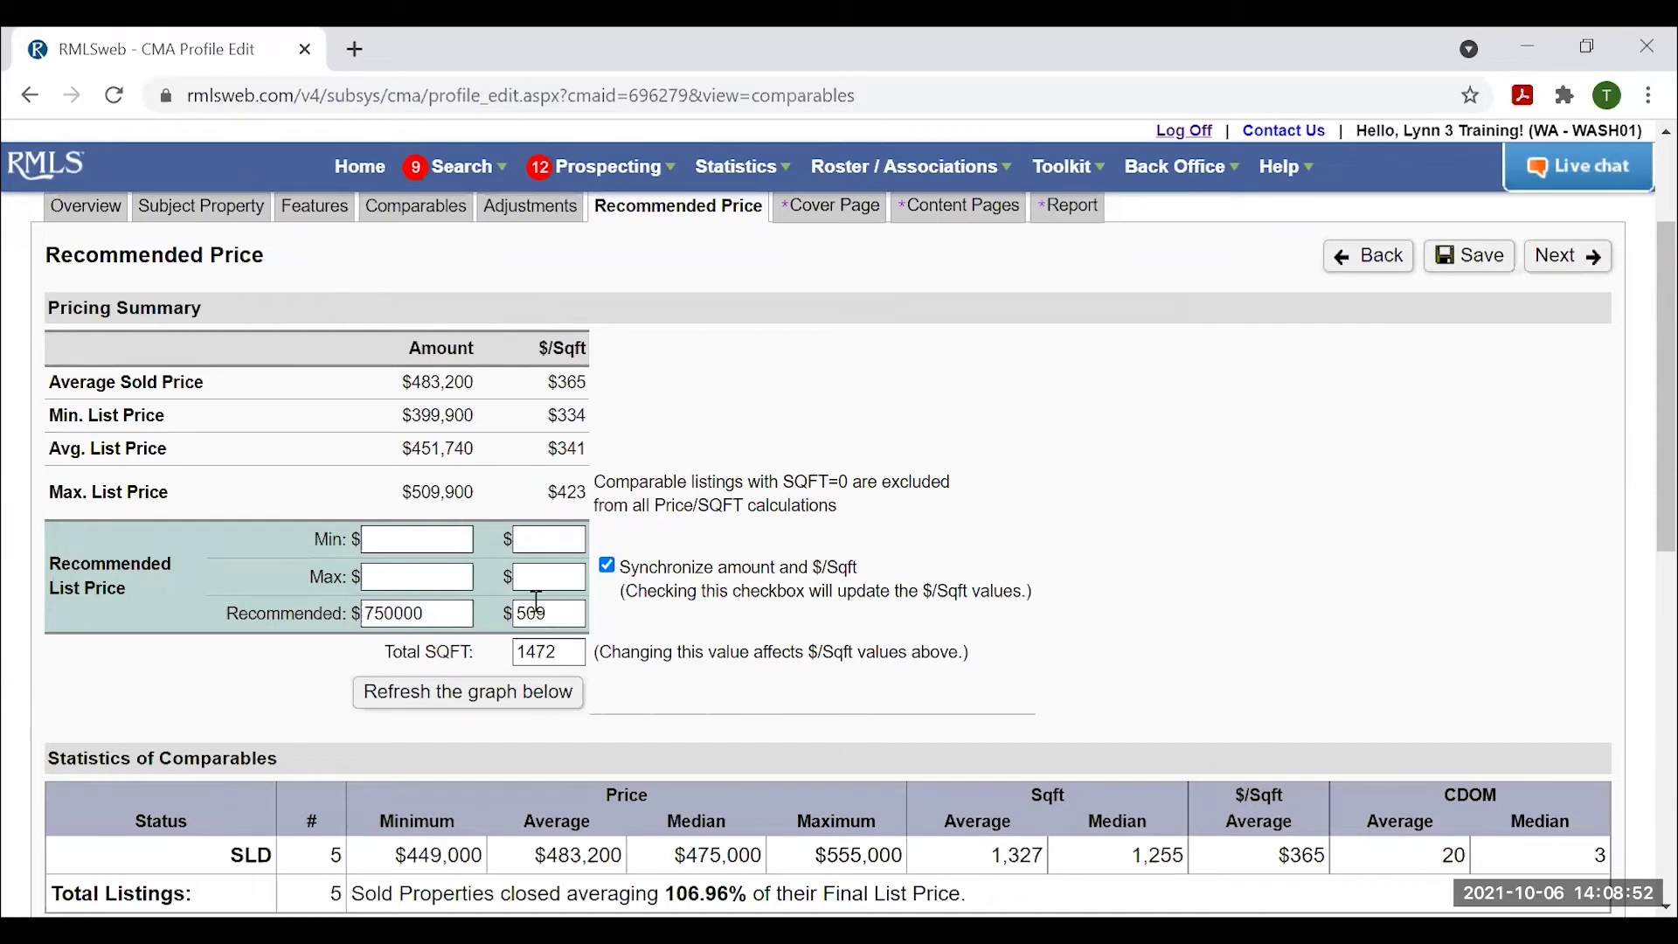
left_click(522, 690)
scroll(1144, 629, "down", 5)
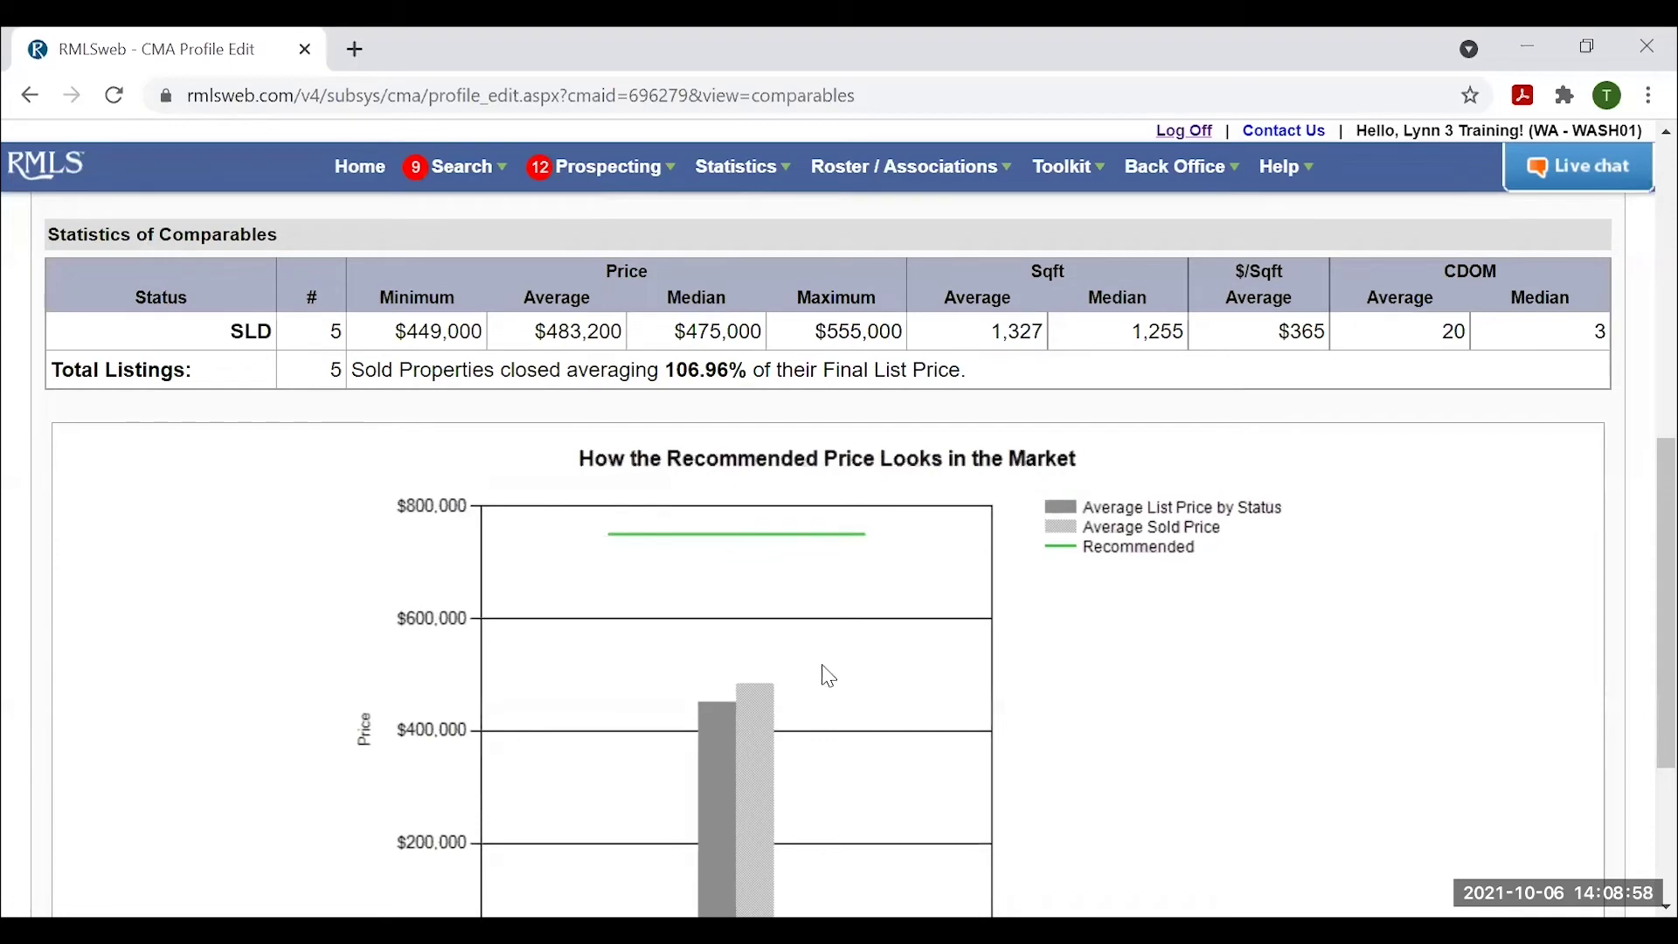
scroll(819, 674, "up", 3)
scroll(864, 699, "up", 3)
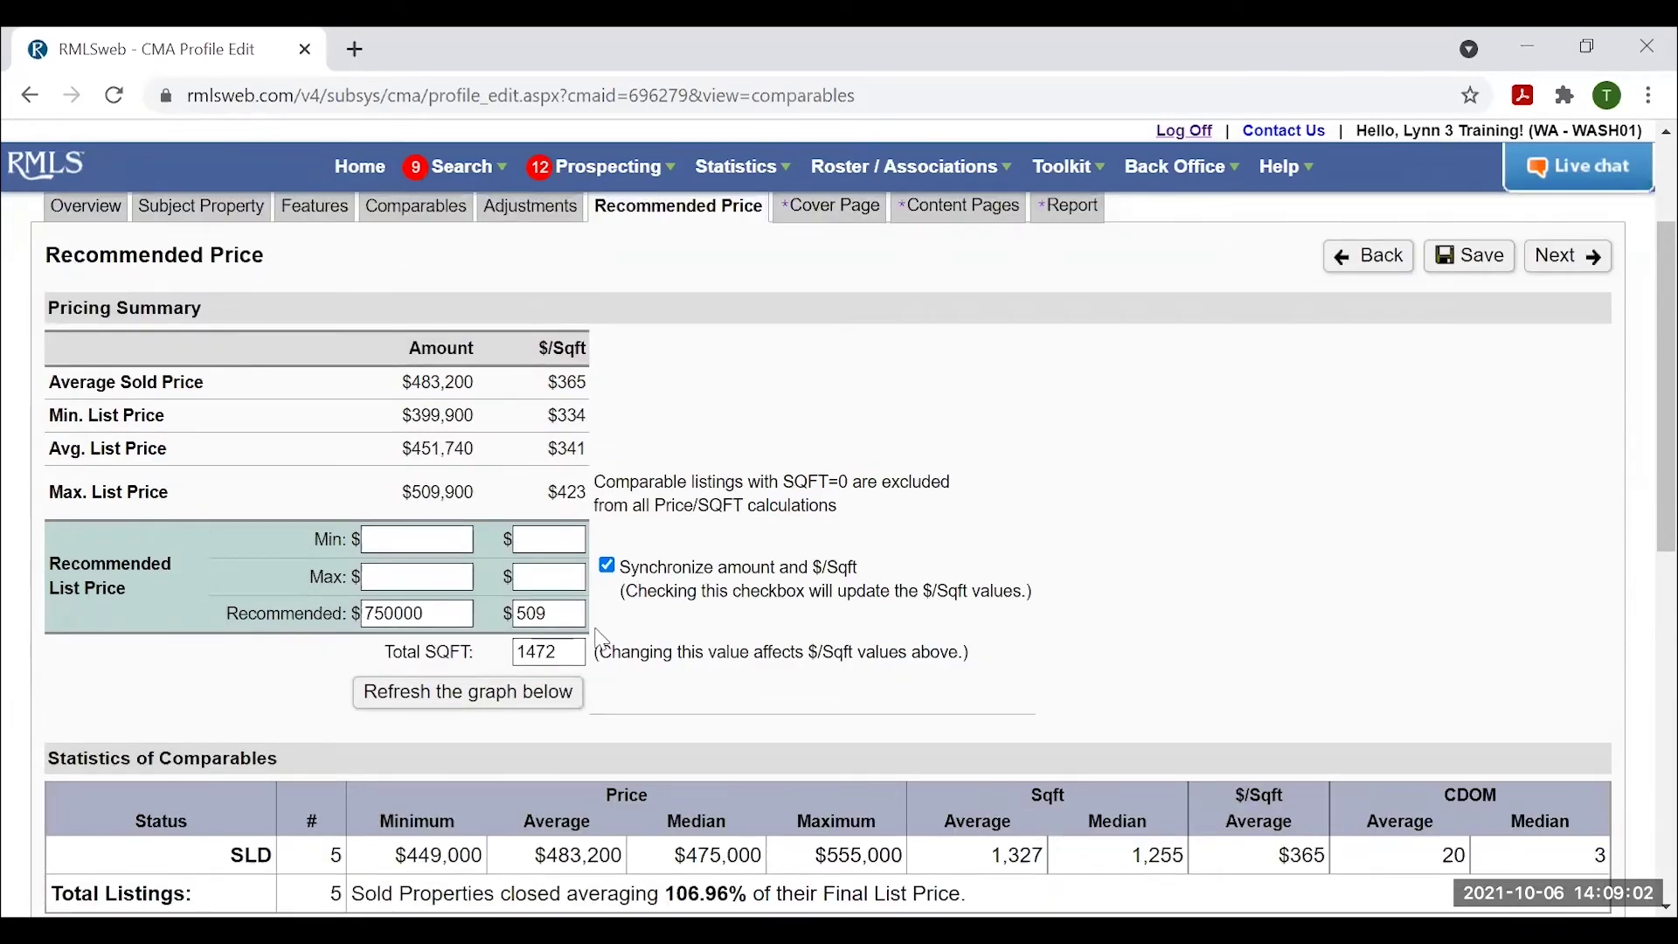
Restore $365/sqft, set Min 355 and Max 375 $/sqft, and refresh the chart.
double_click(559, 615)
type("365")
left_click(1036, 540)
left_click(535, 542)
type("3")
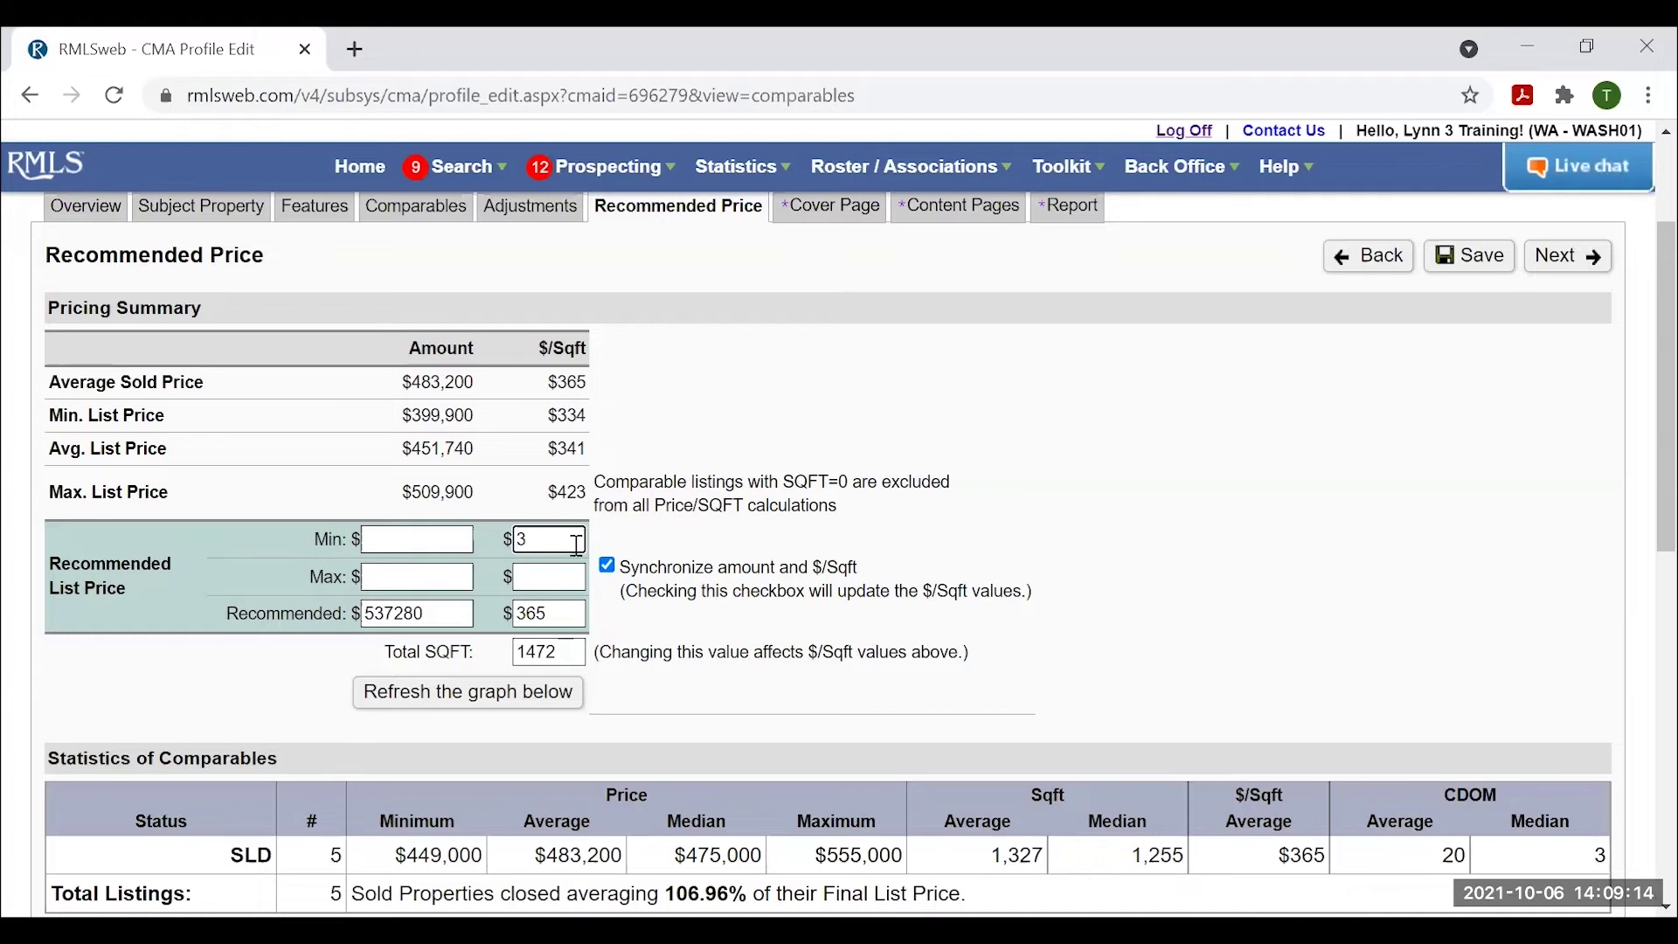
type("55")
left_click(540, 577)
left_click(530, 575)
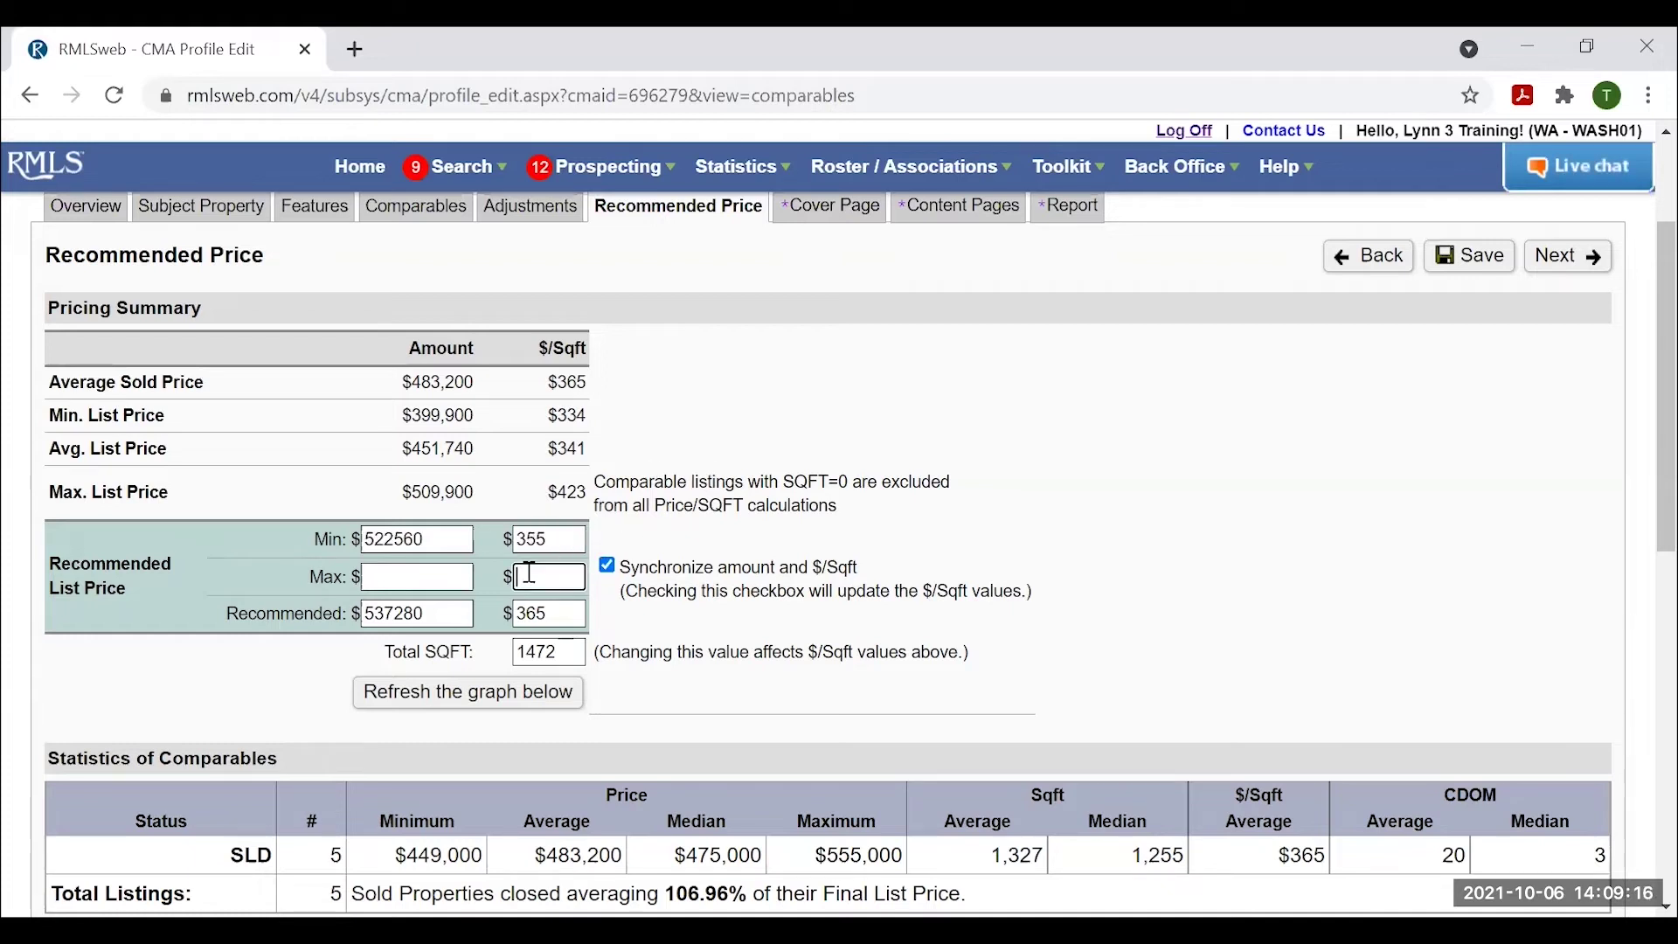
type("375")
left_click(991, 659)
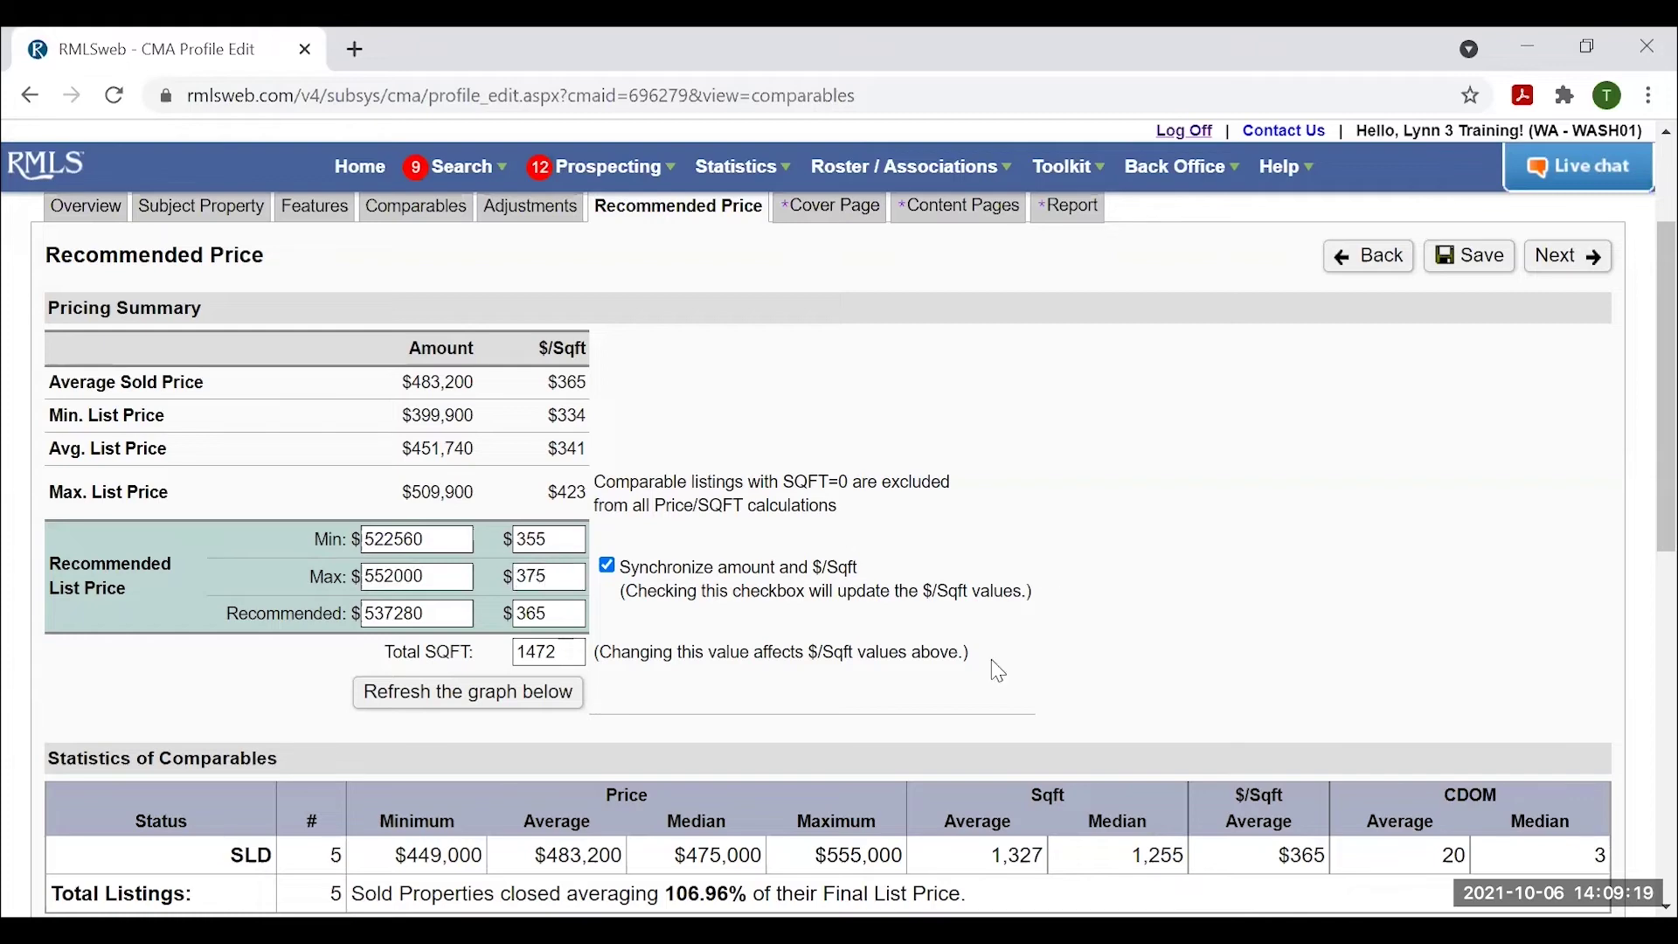
left_click(477, 693)
Check the charted $522,560–$552,000 range and advance the CMA to the Cover Page step.
scroll(1315, 524, "down", 7)
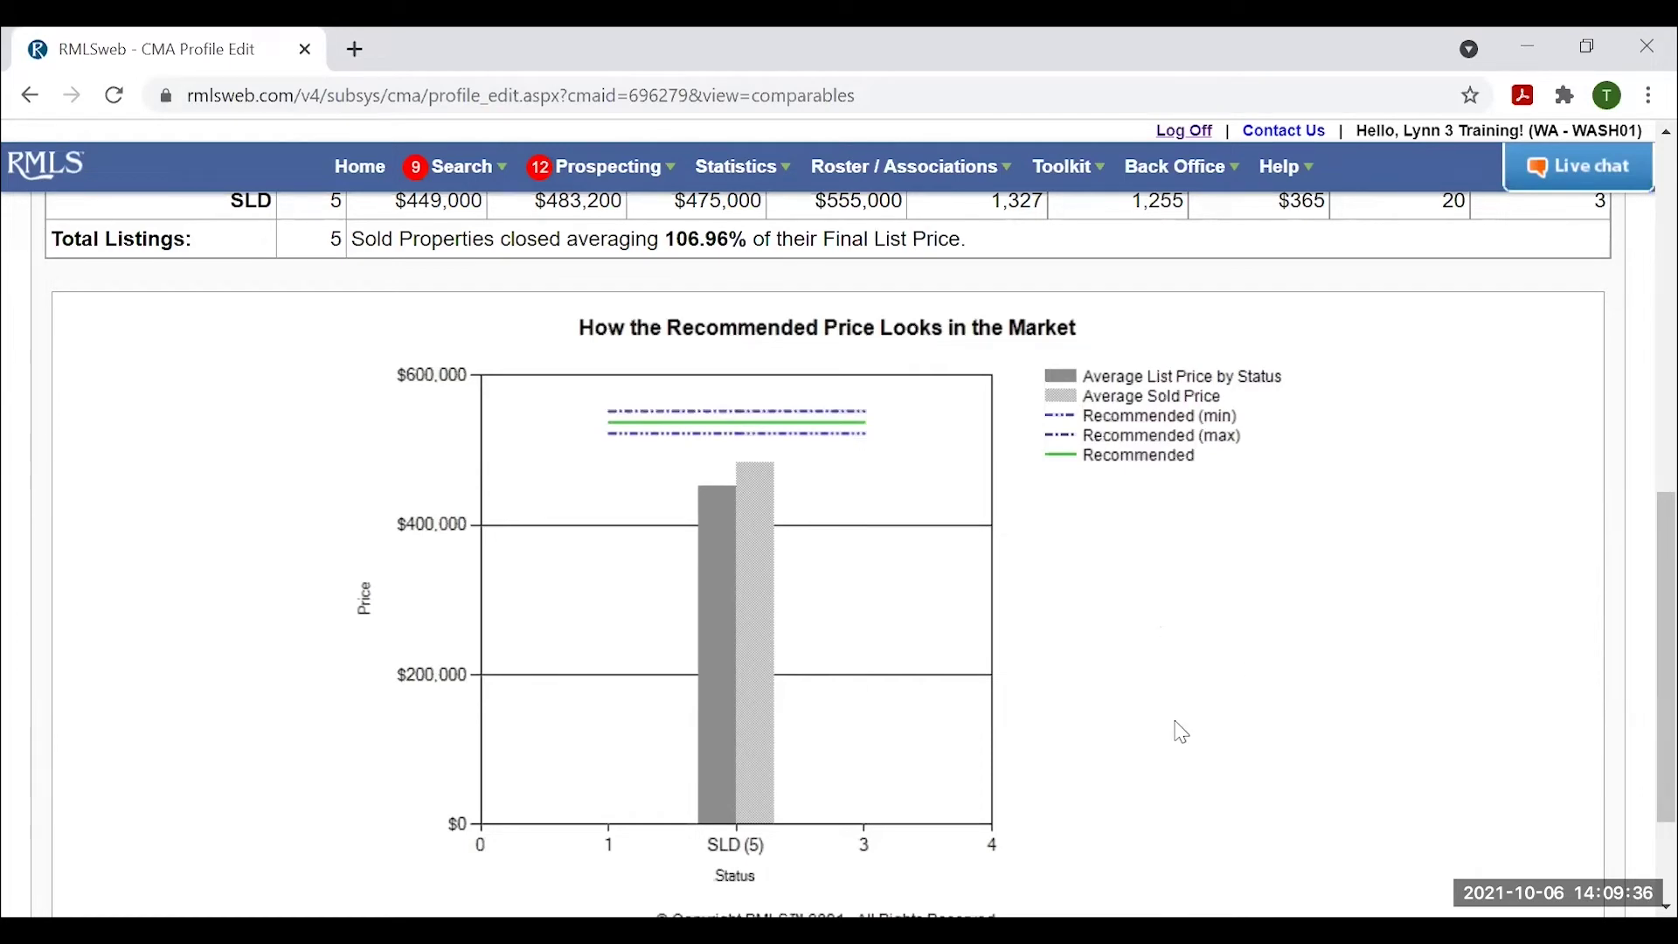
scroll(1206, 773, "up", 1)
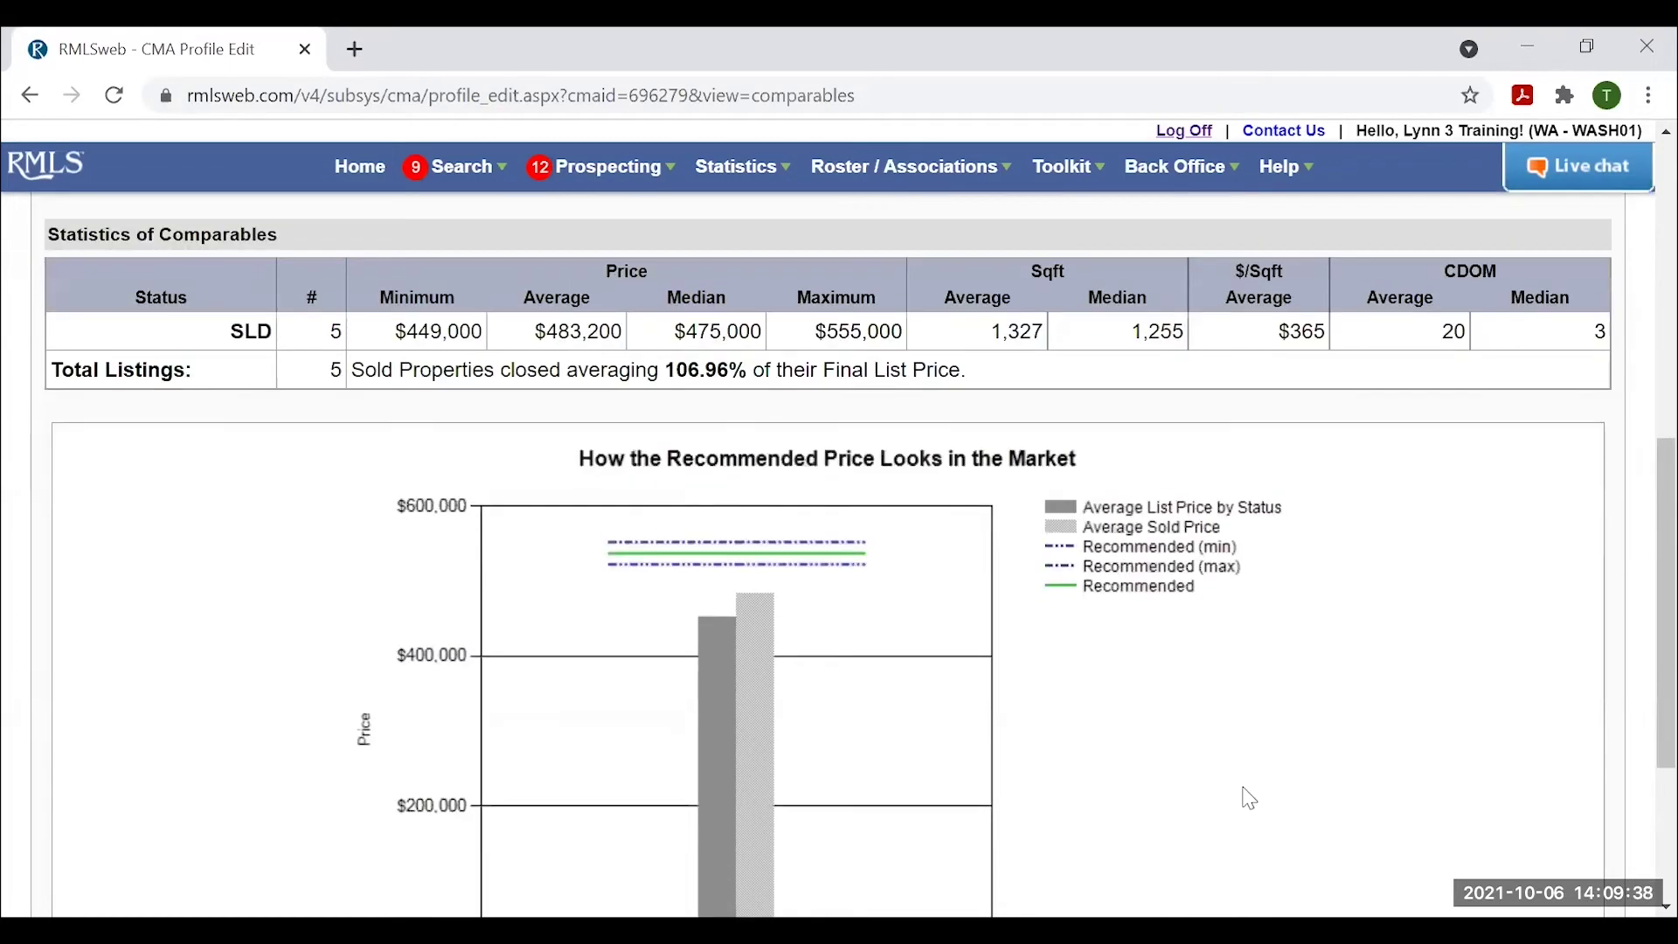
scroll(1250, 795, "up", 6)
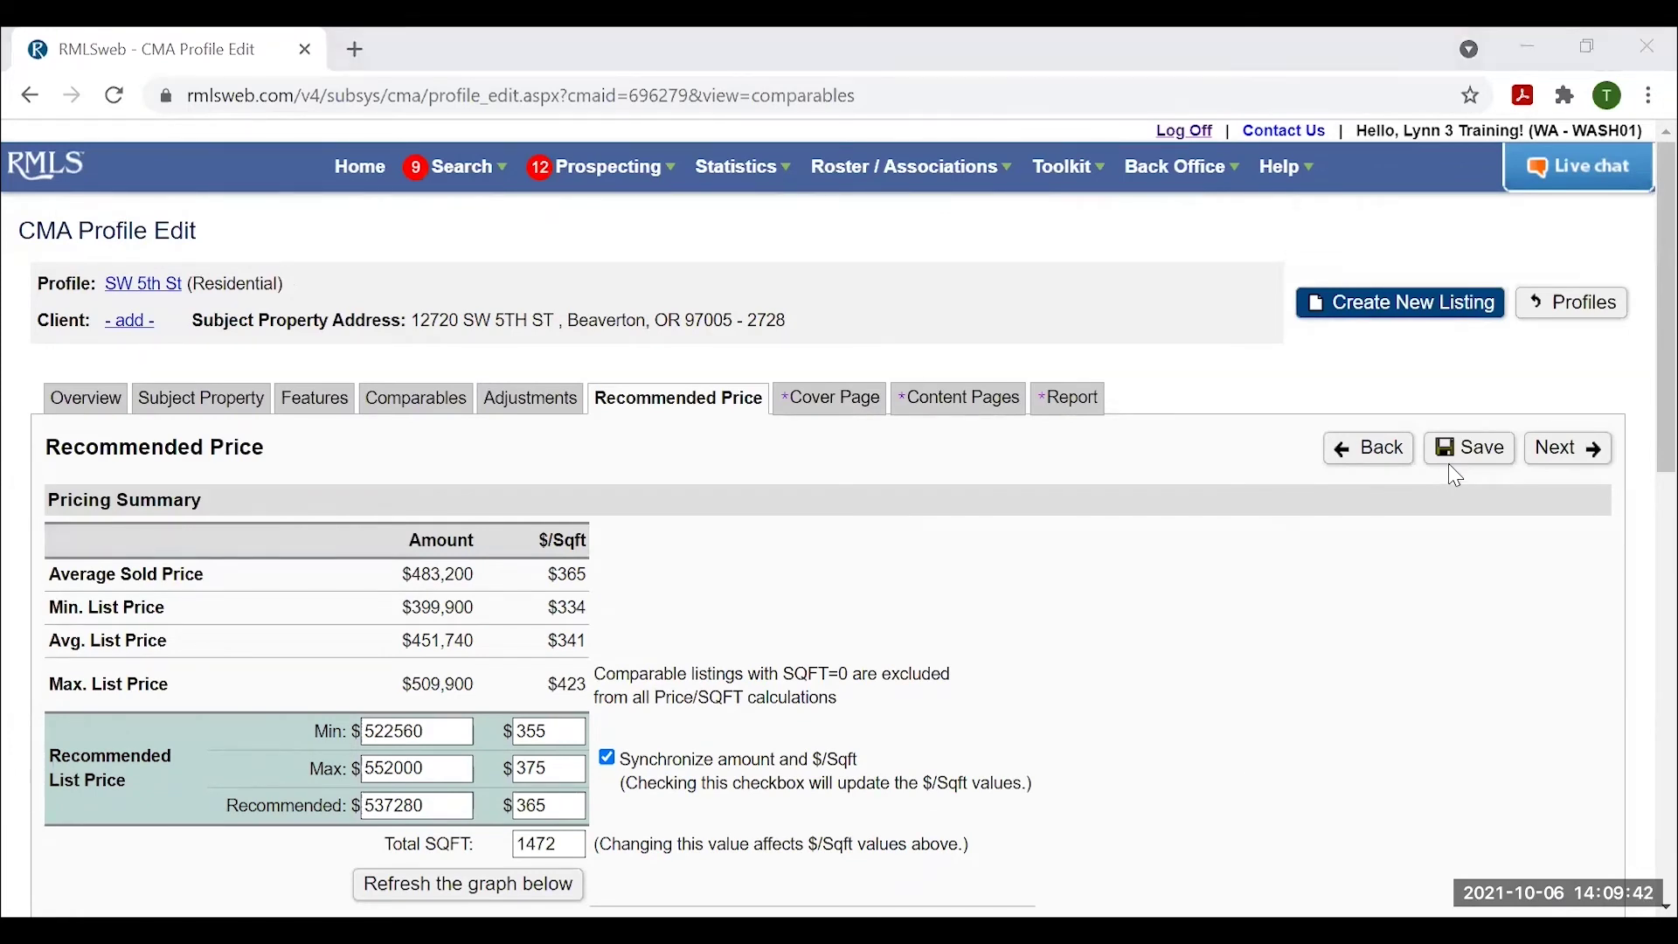
left_click(1569, 452)
Enter the client's name as the person the report is prepared for.
scroll(974, 320, "down", 2)
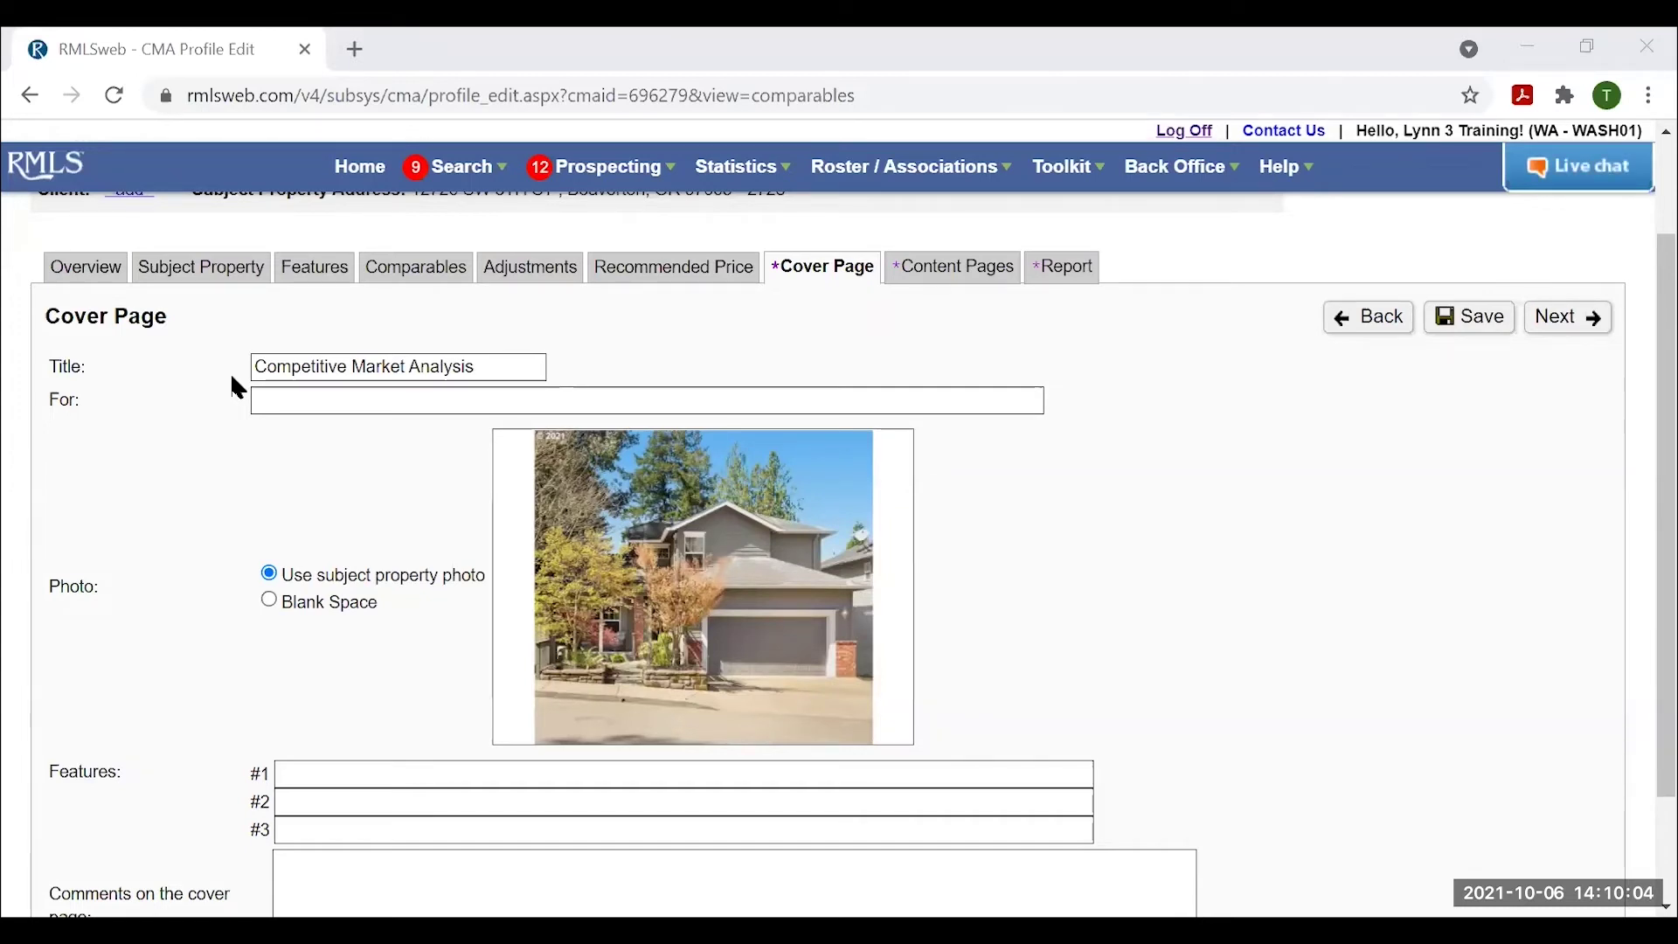
left_click(288, 403)
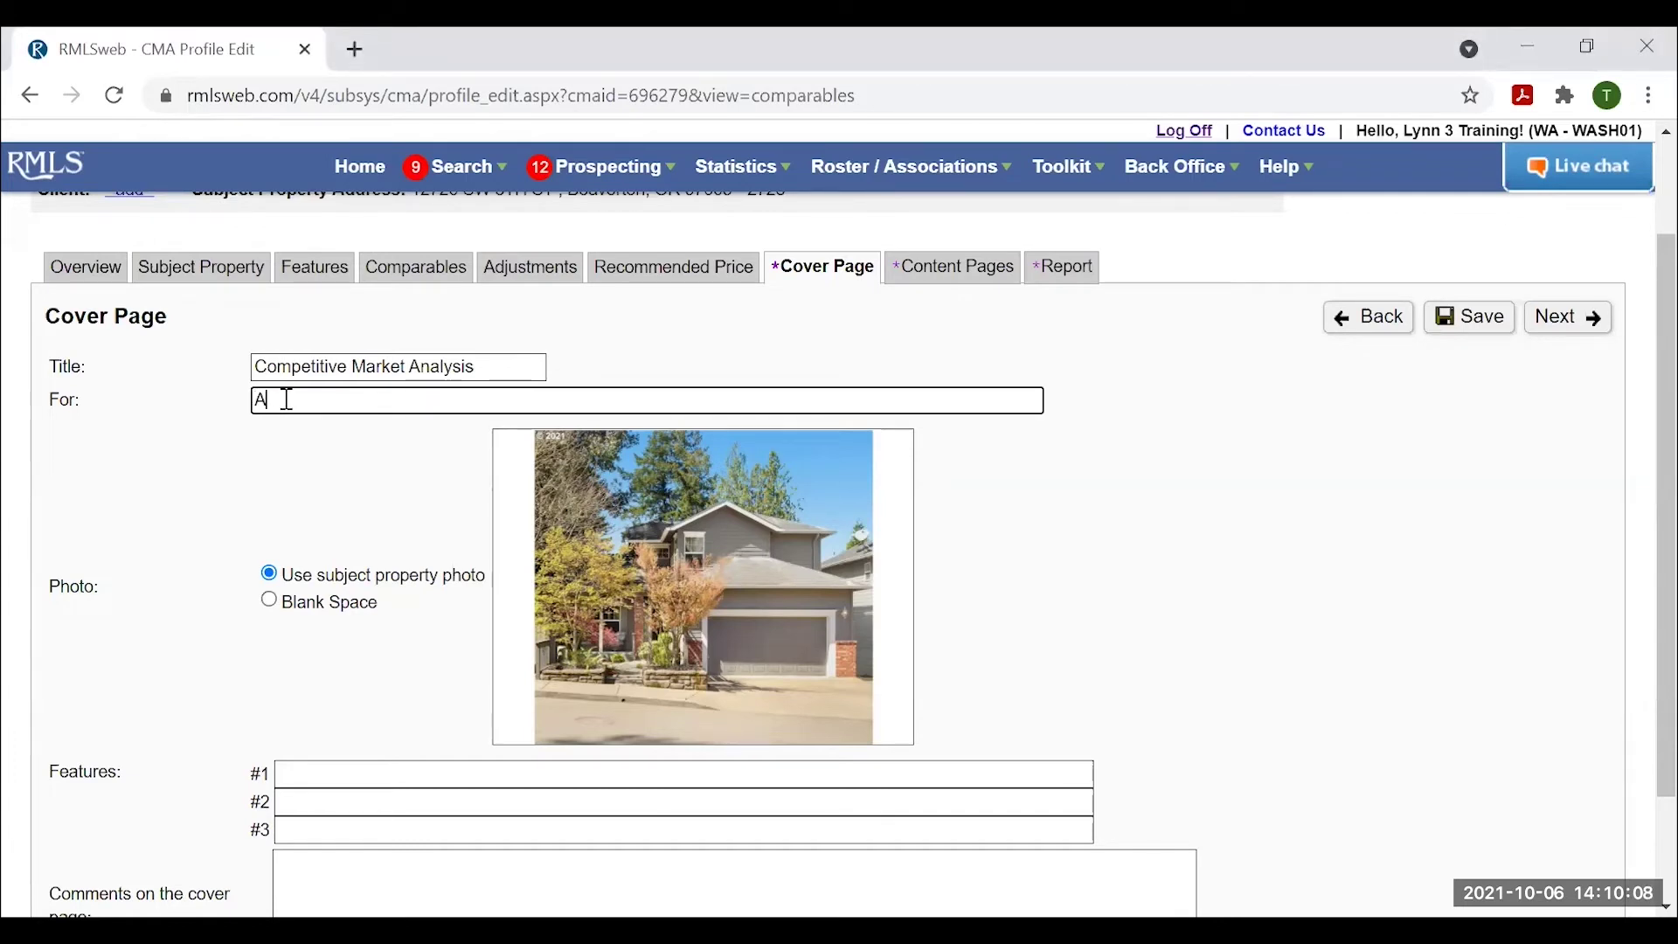
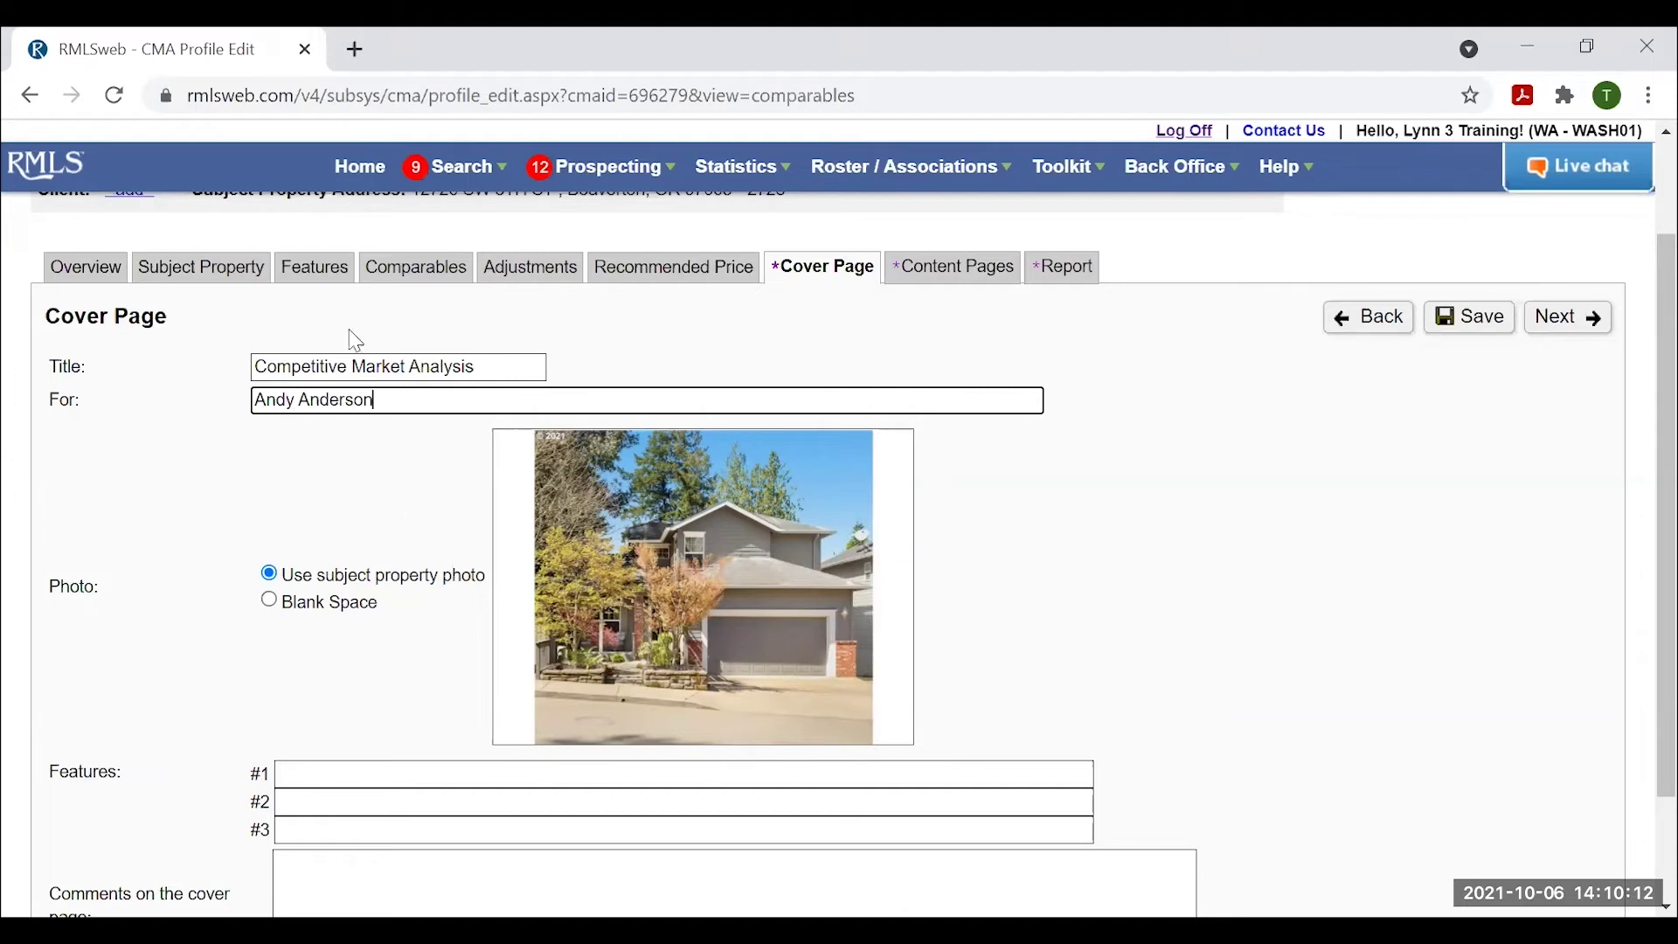
List Gourmet kitchen, Oversized Shop and Swimming Pool with party area as the three cover features.
scroll(967, 693, "down", 2)
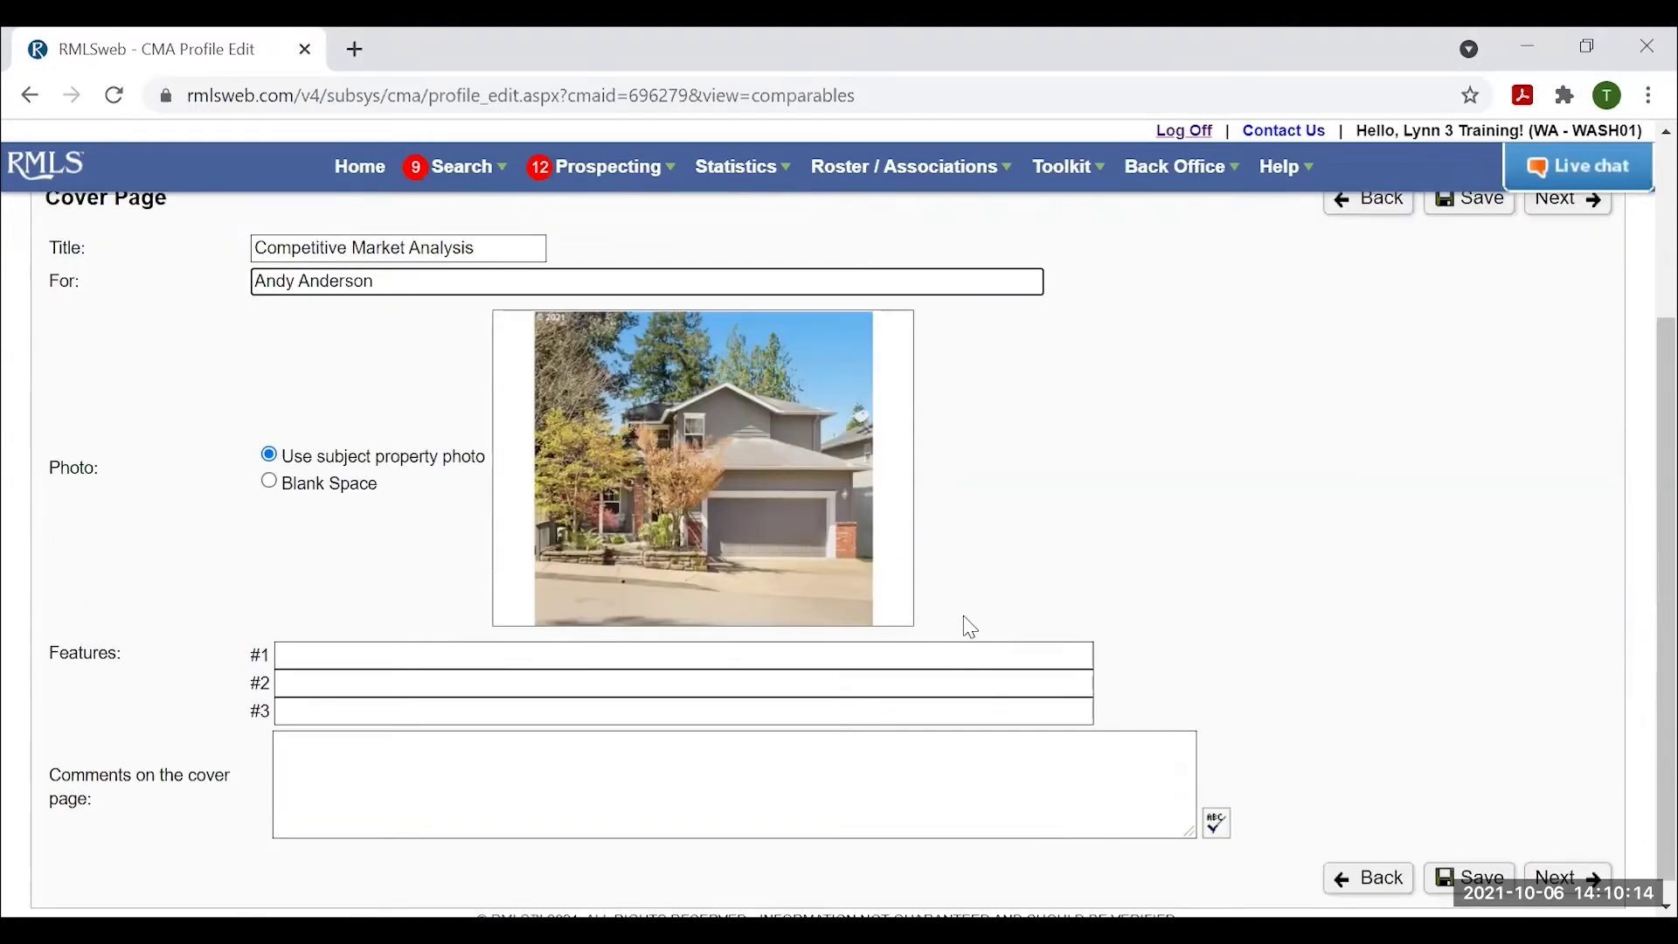
scroll(1294, 568, "down", 1)
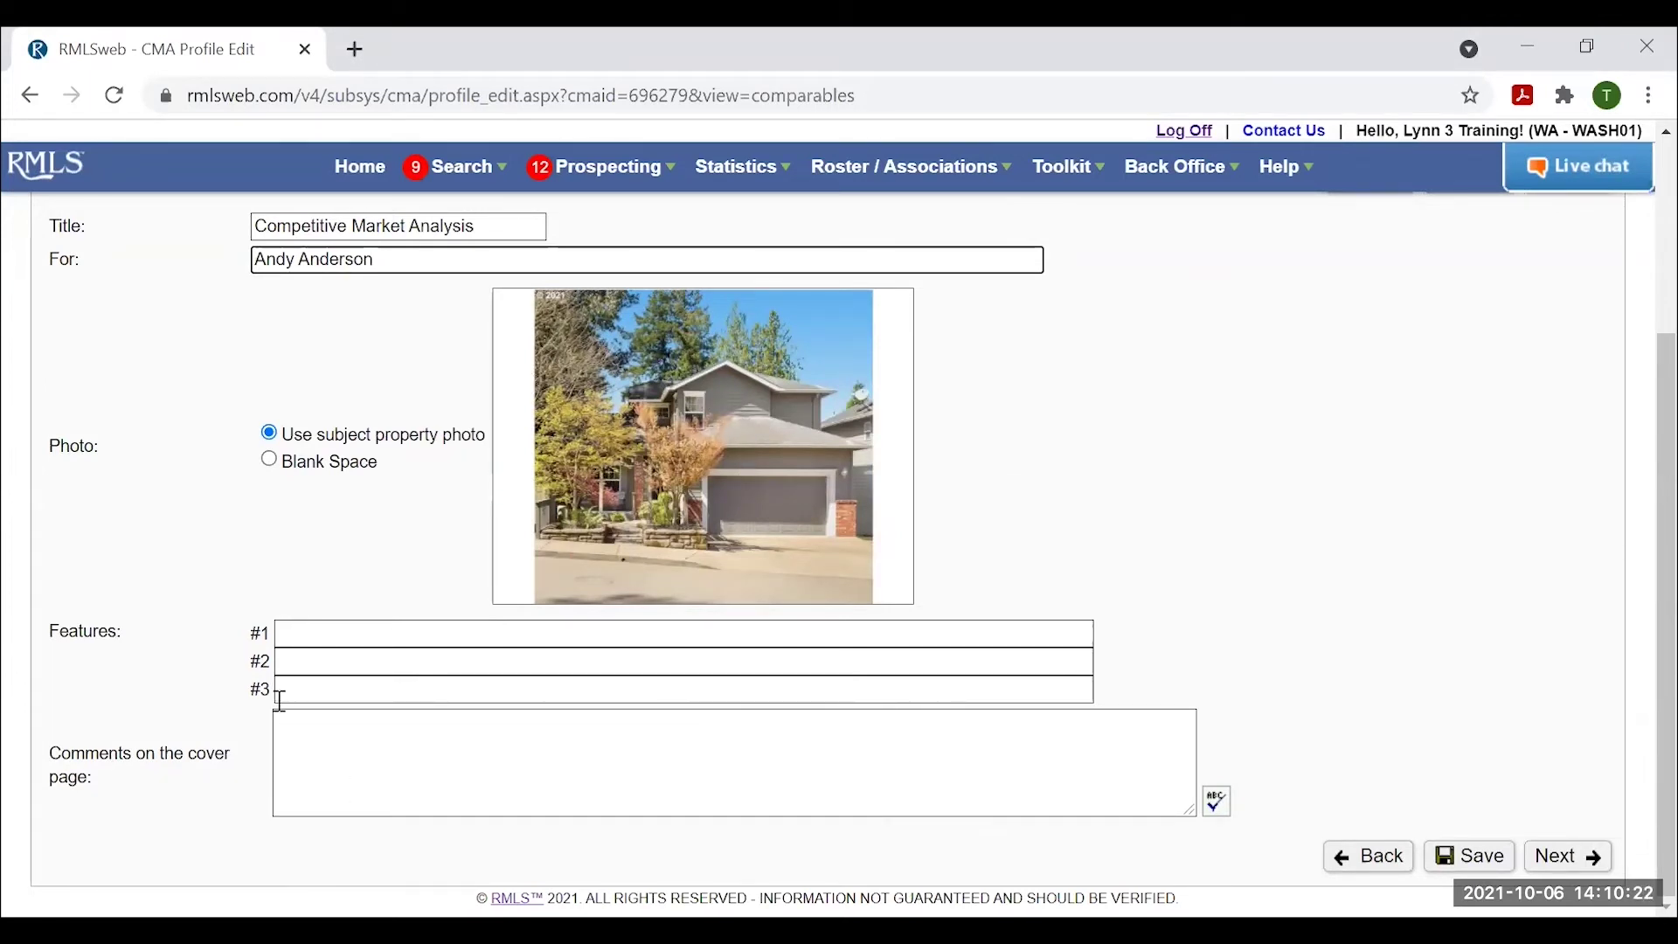
left_click(356, 632)
type("G")
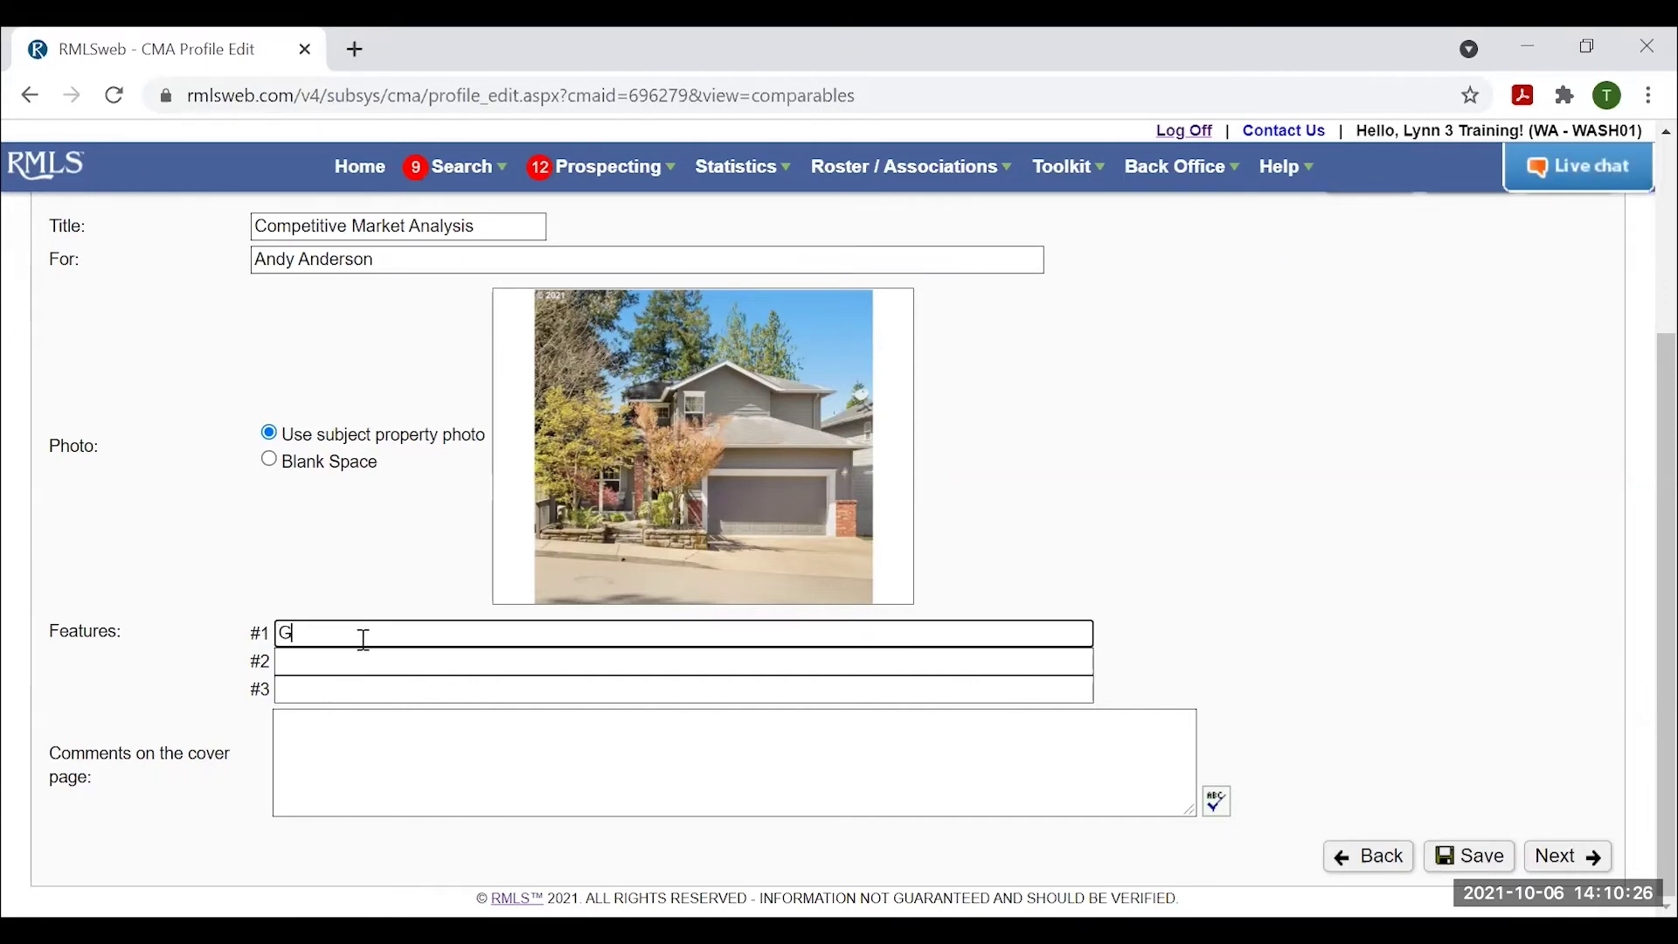
type("ourmet kitchen")
key("Tab")
type("Ov")
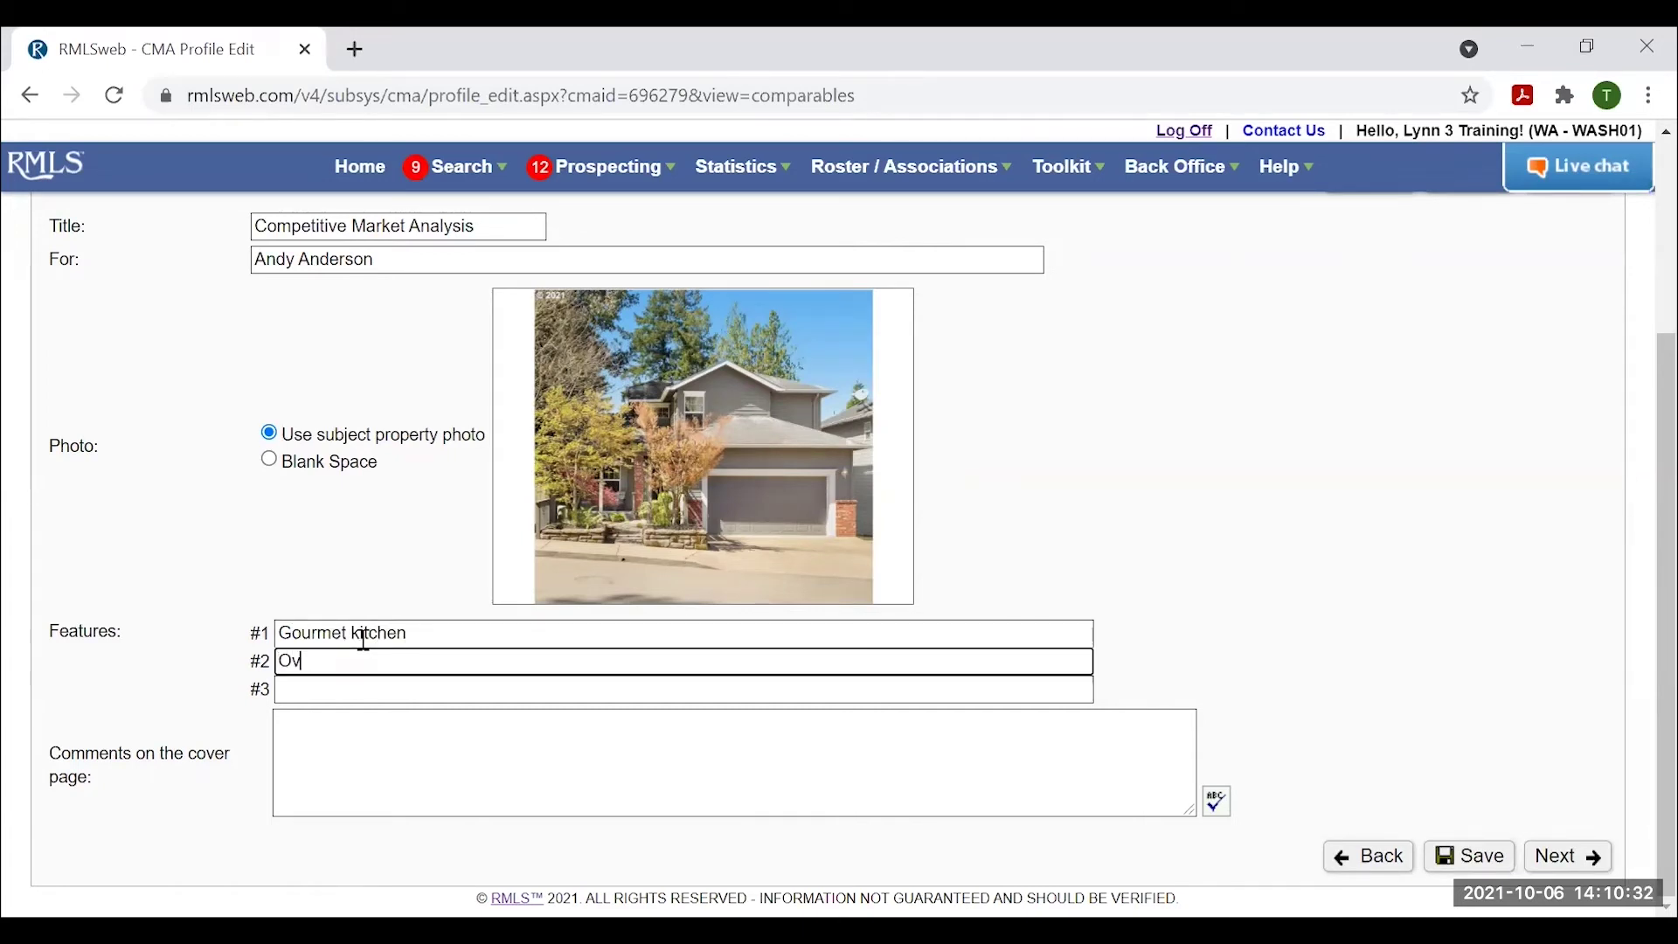
type("ersized Shop")
key("Tab")
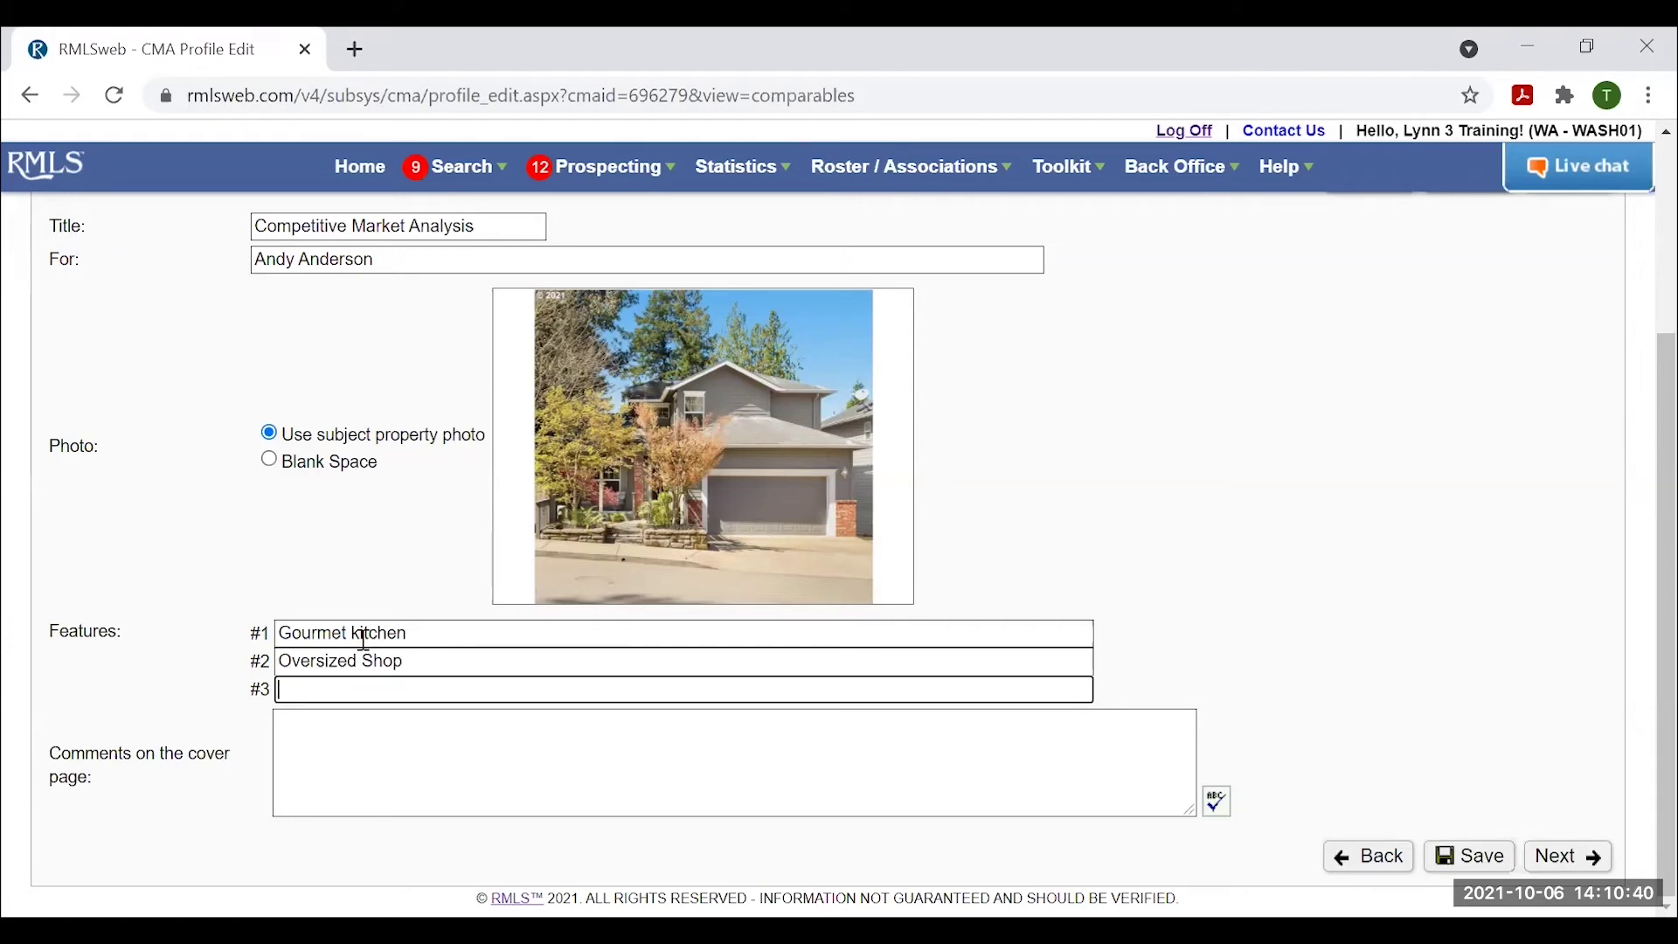
type("Swimming Pool with party area")
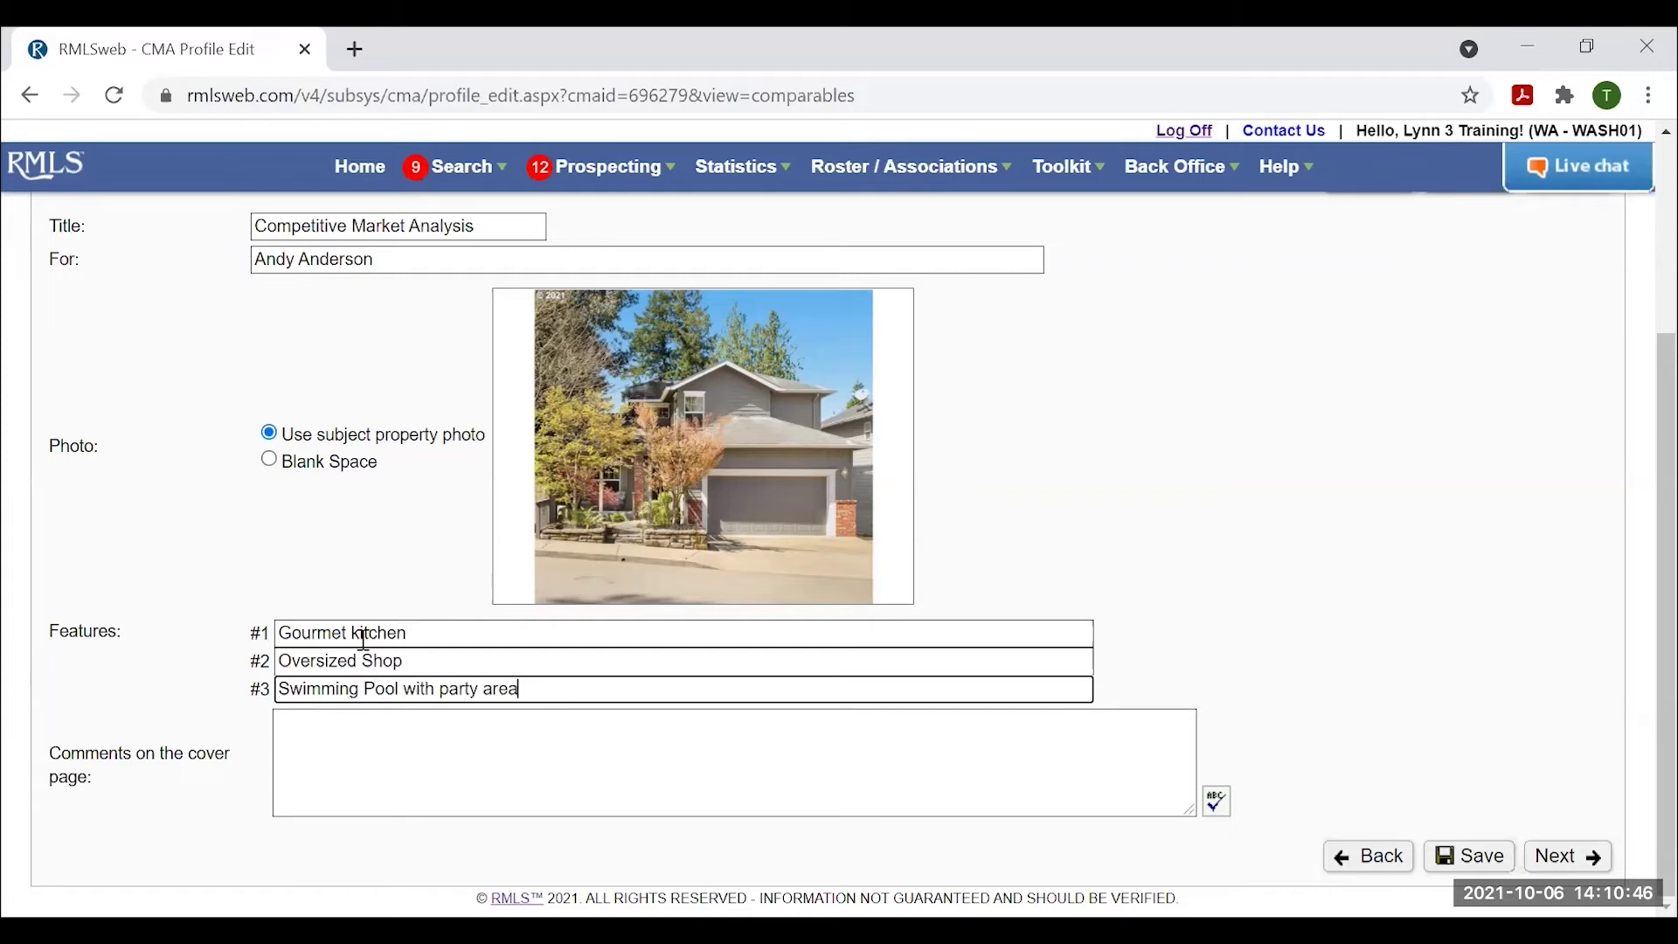
Add the cover page comment 'Great house on large lot! Landscaping is amazing!'.
left_click(341, 743)
type("Gr")
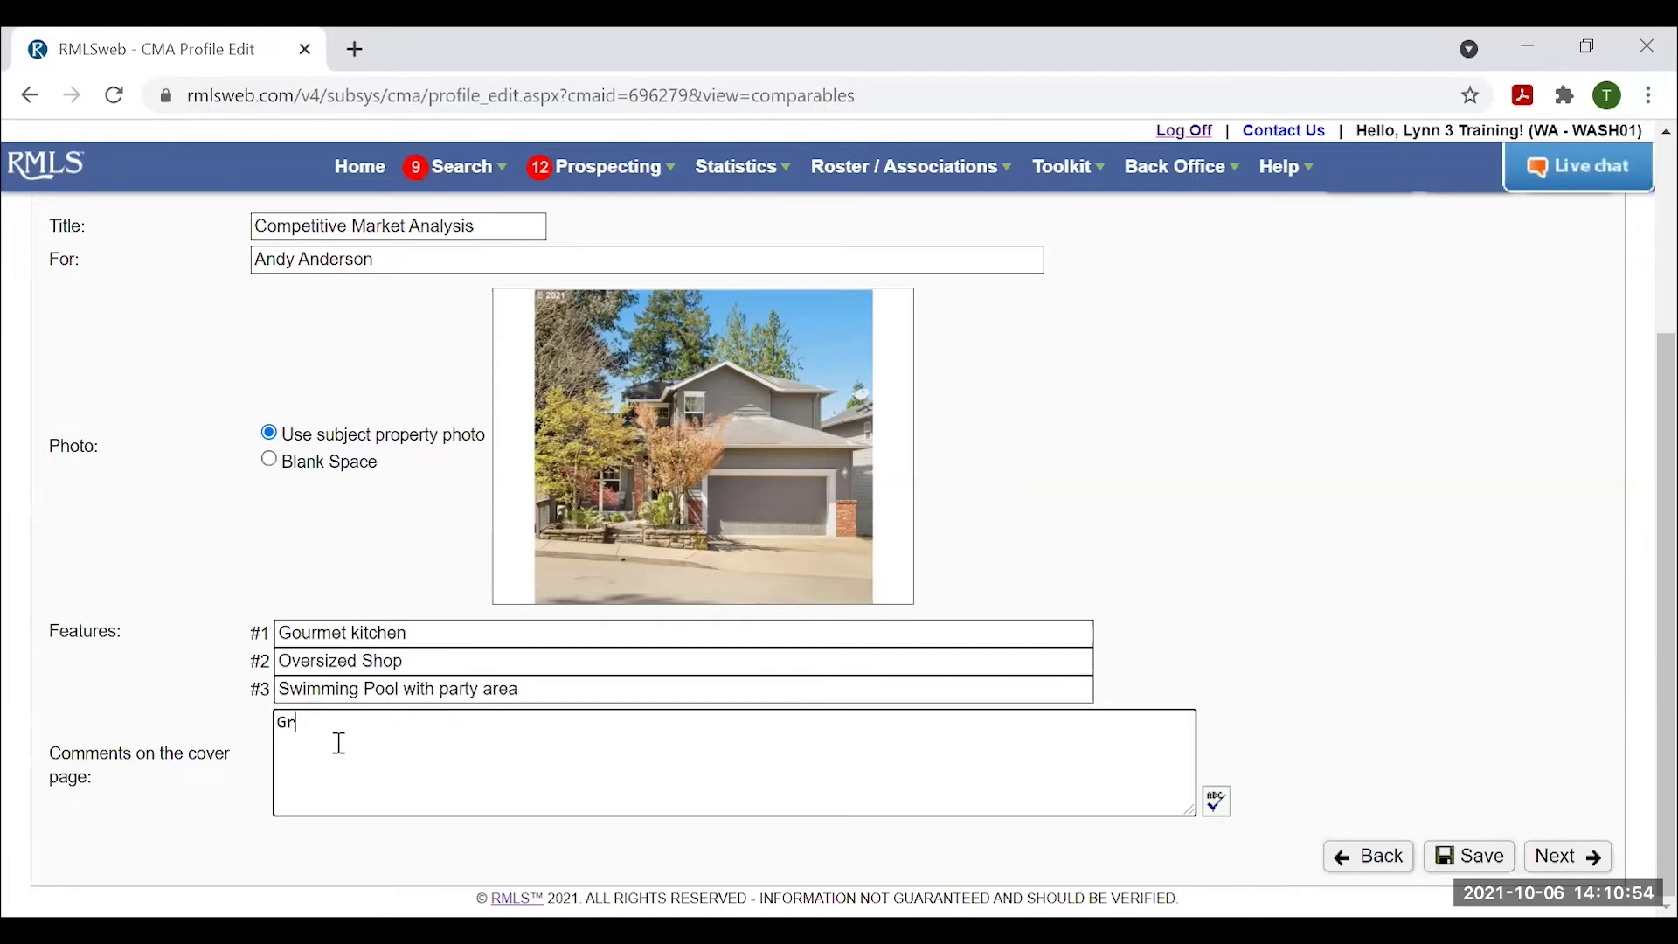
type("eat house on large lot!")
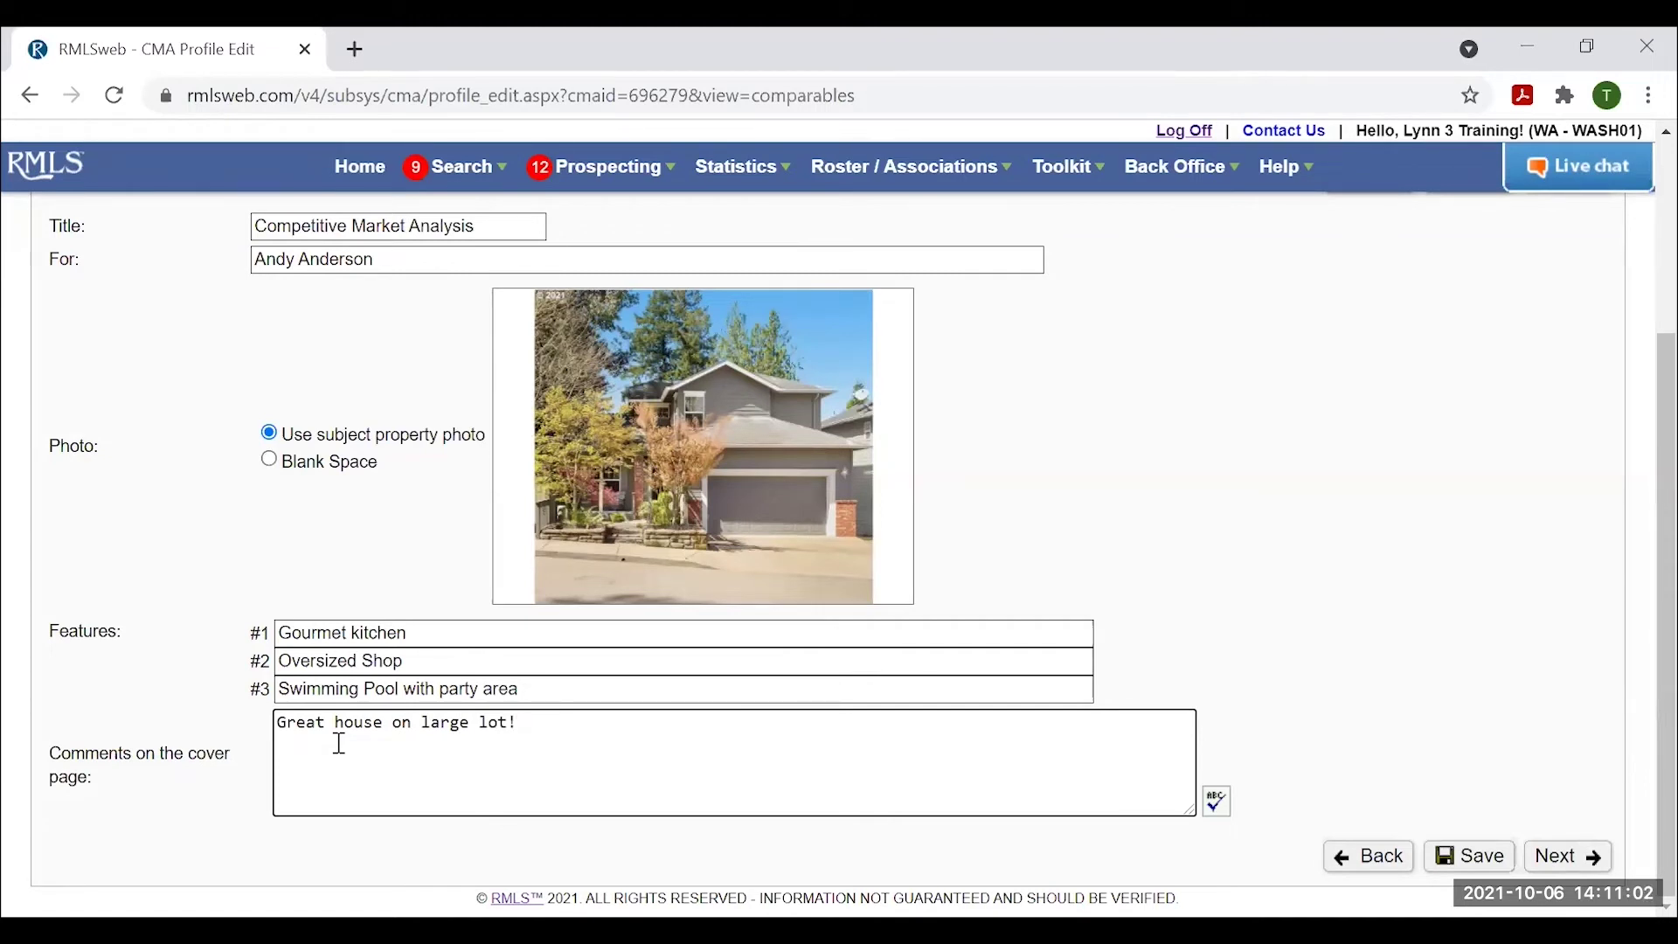
type(" Landscaping is amazing!")
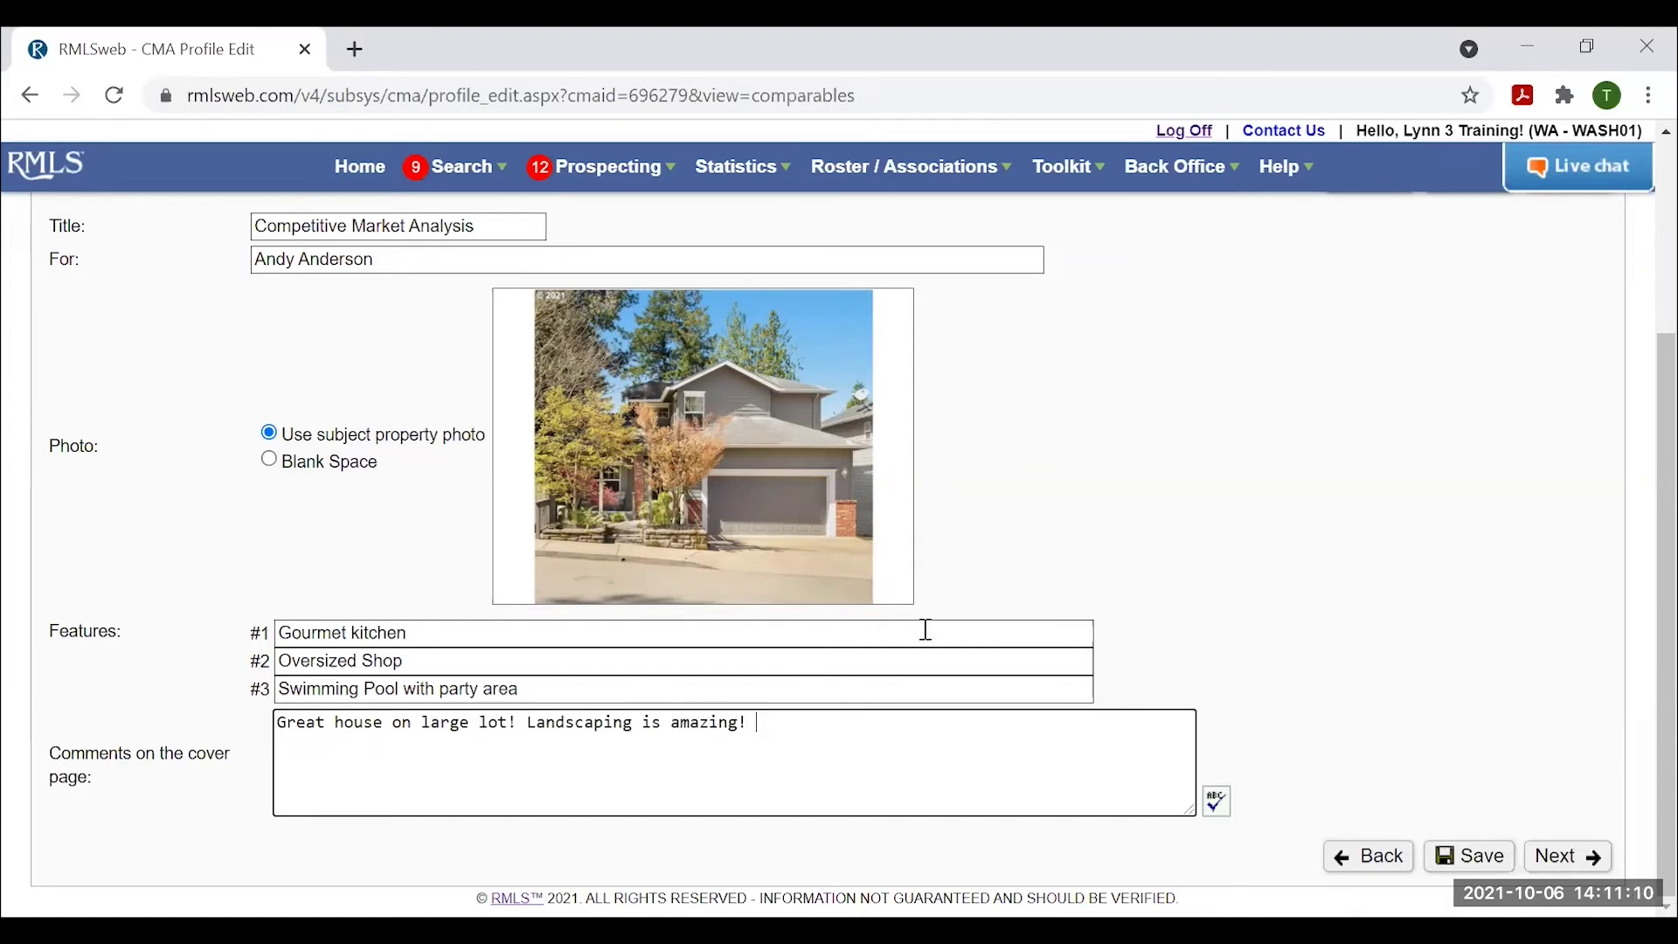
scroll(926, 636, "up", 3)
scroll(804, 739, "down", 1)
scroll(804, 738, "up", 1)
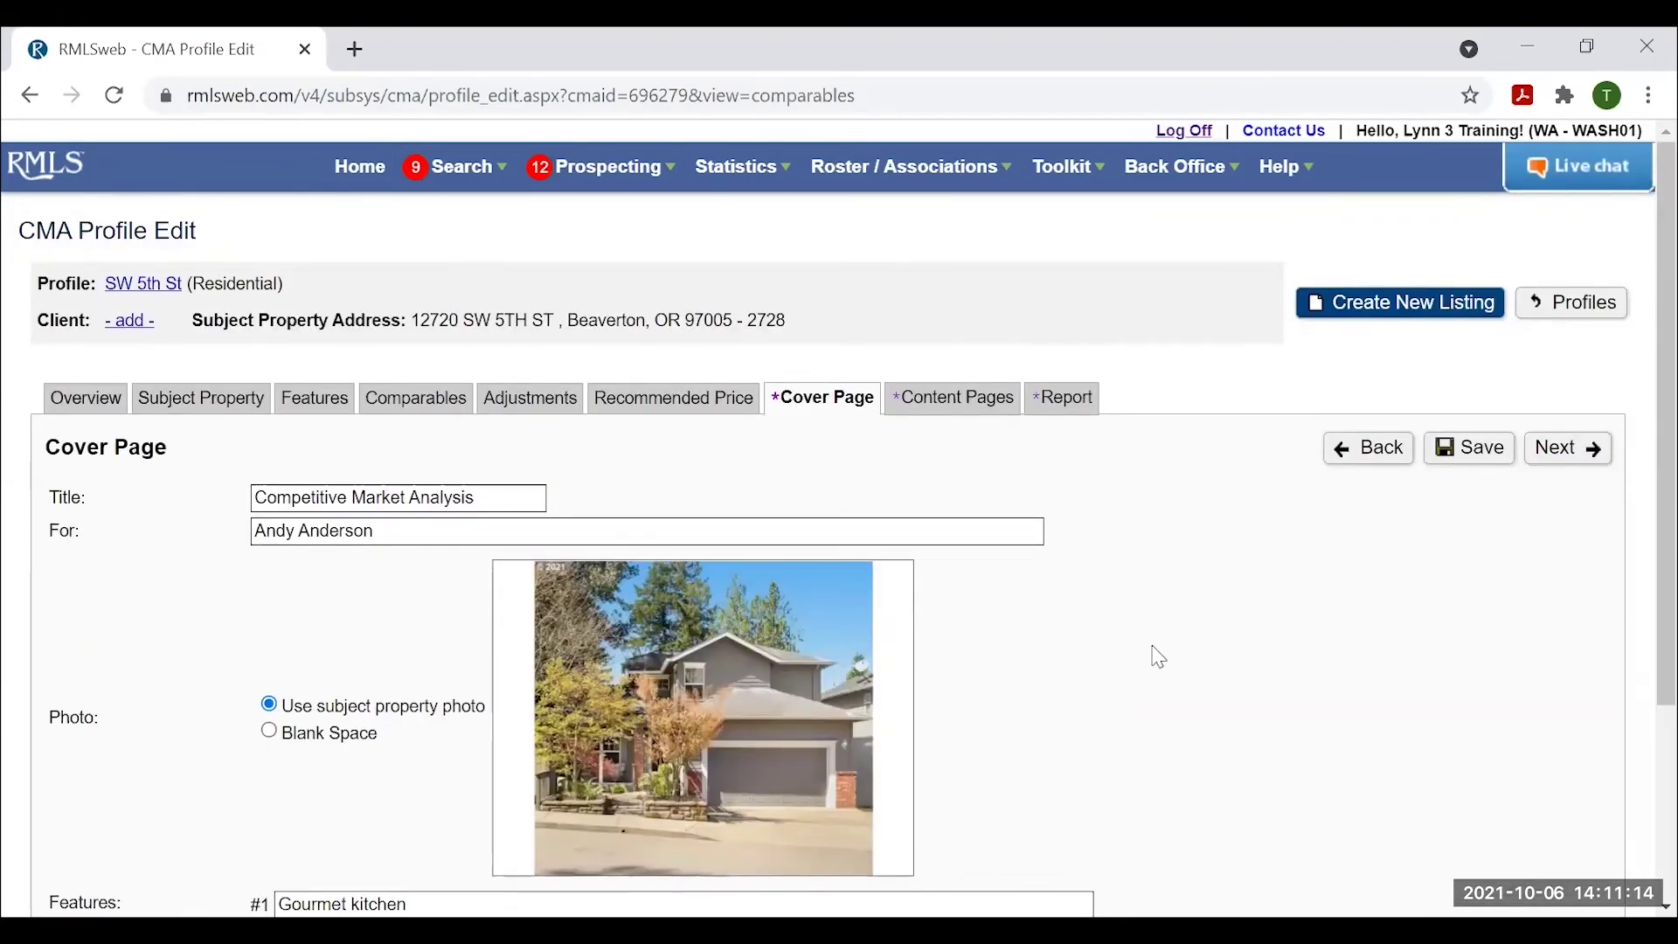
Advance to the company information page and choose to input the ACME Real Estate LLC details for this report.
left_click(1564, 448)
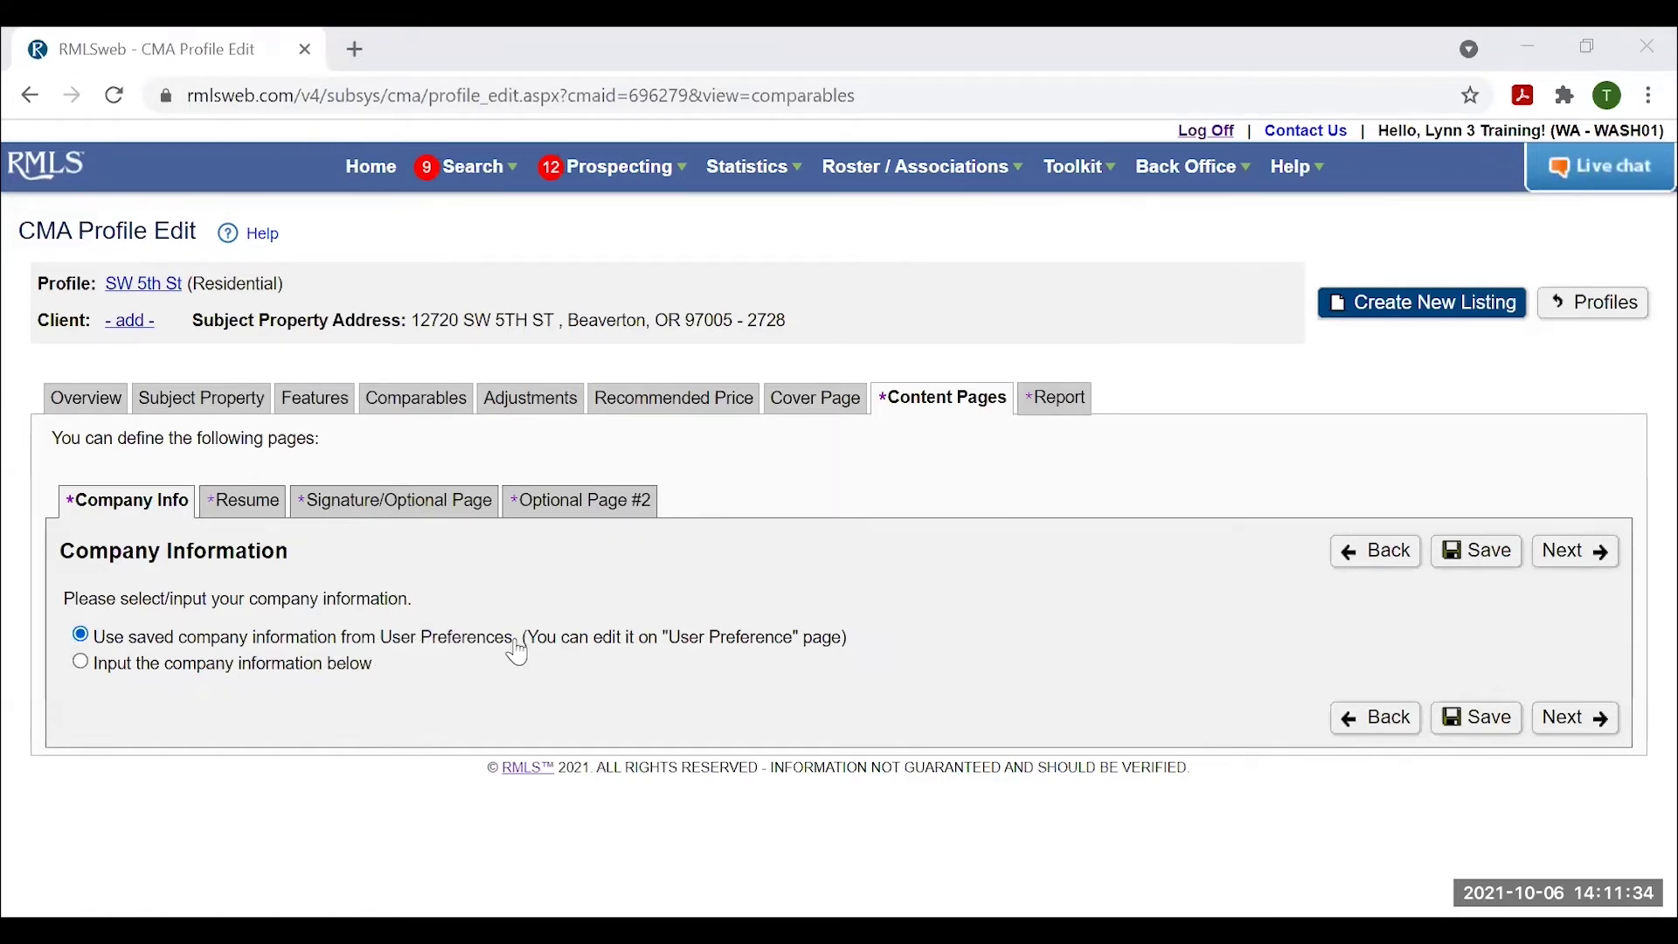
left_click(77, 663)
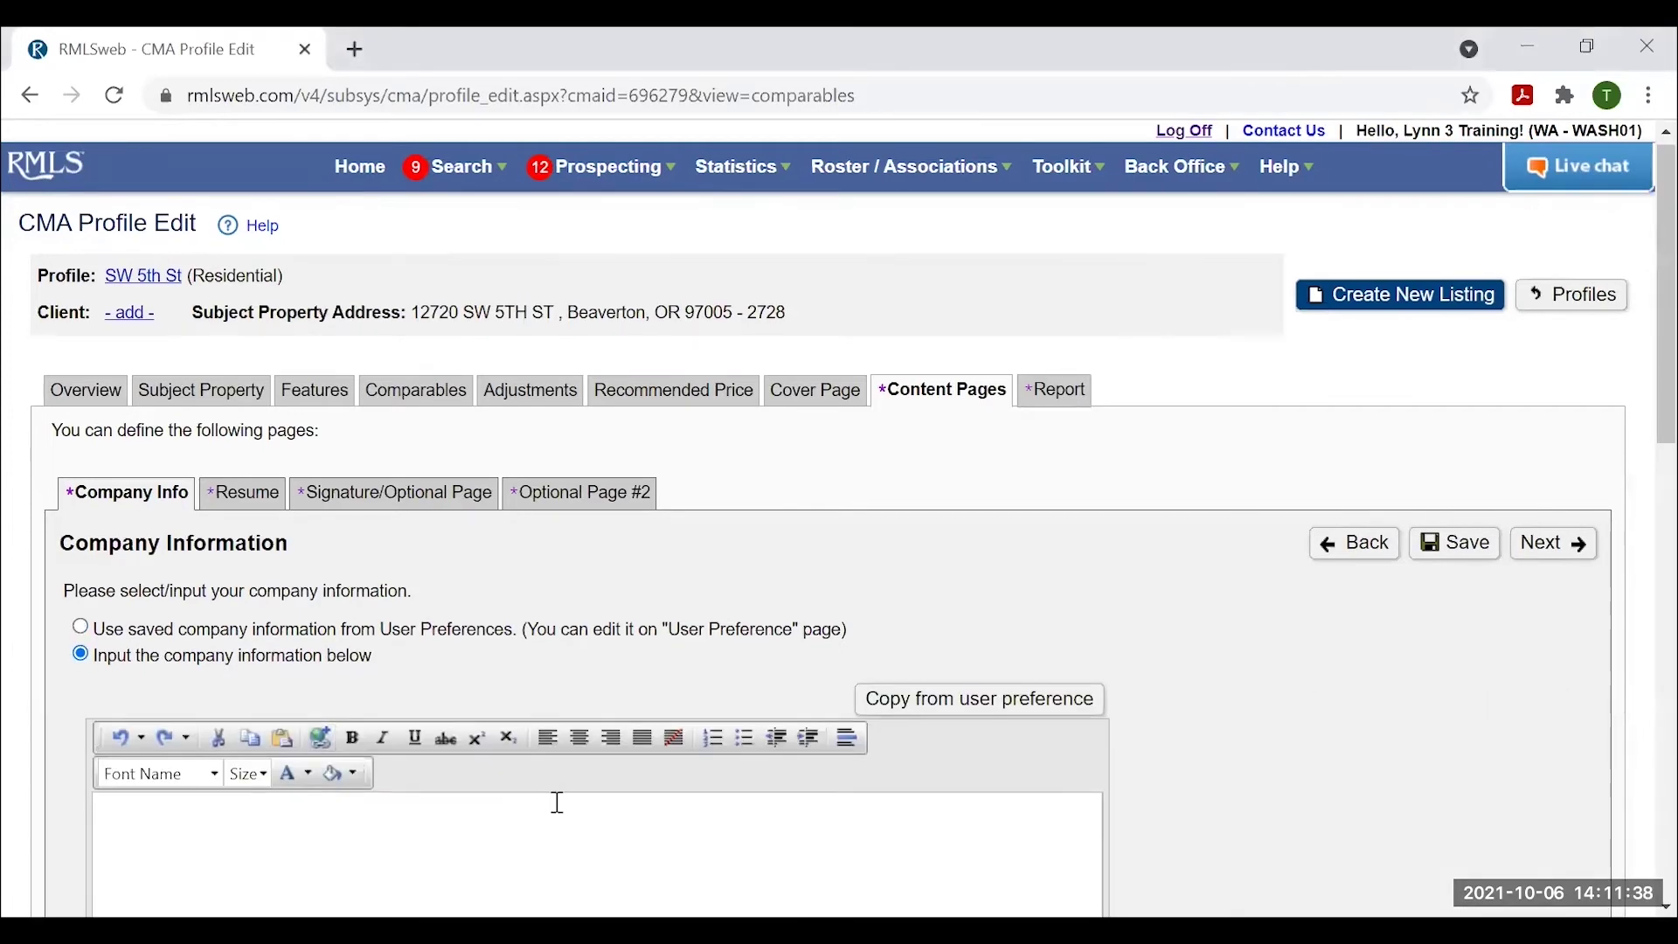
scroll(555, 802, "down", 2)
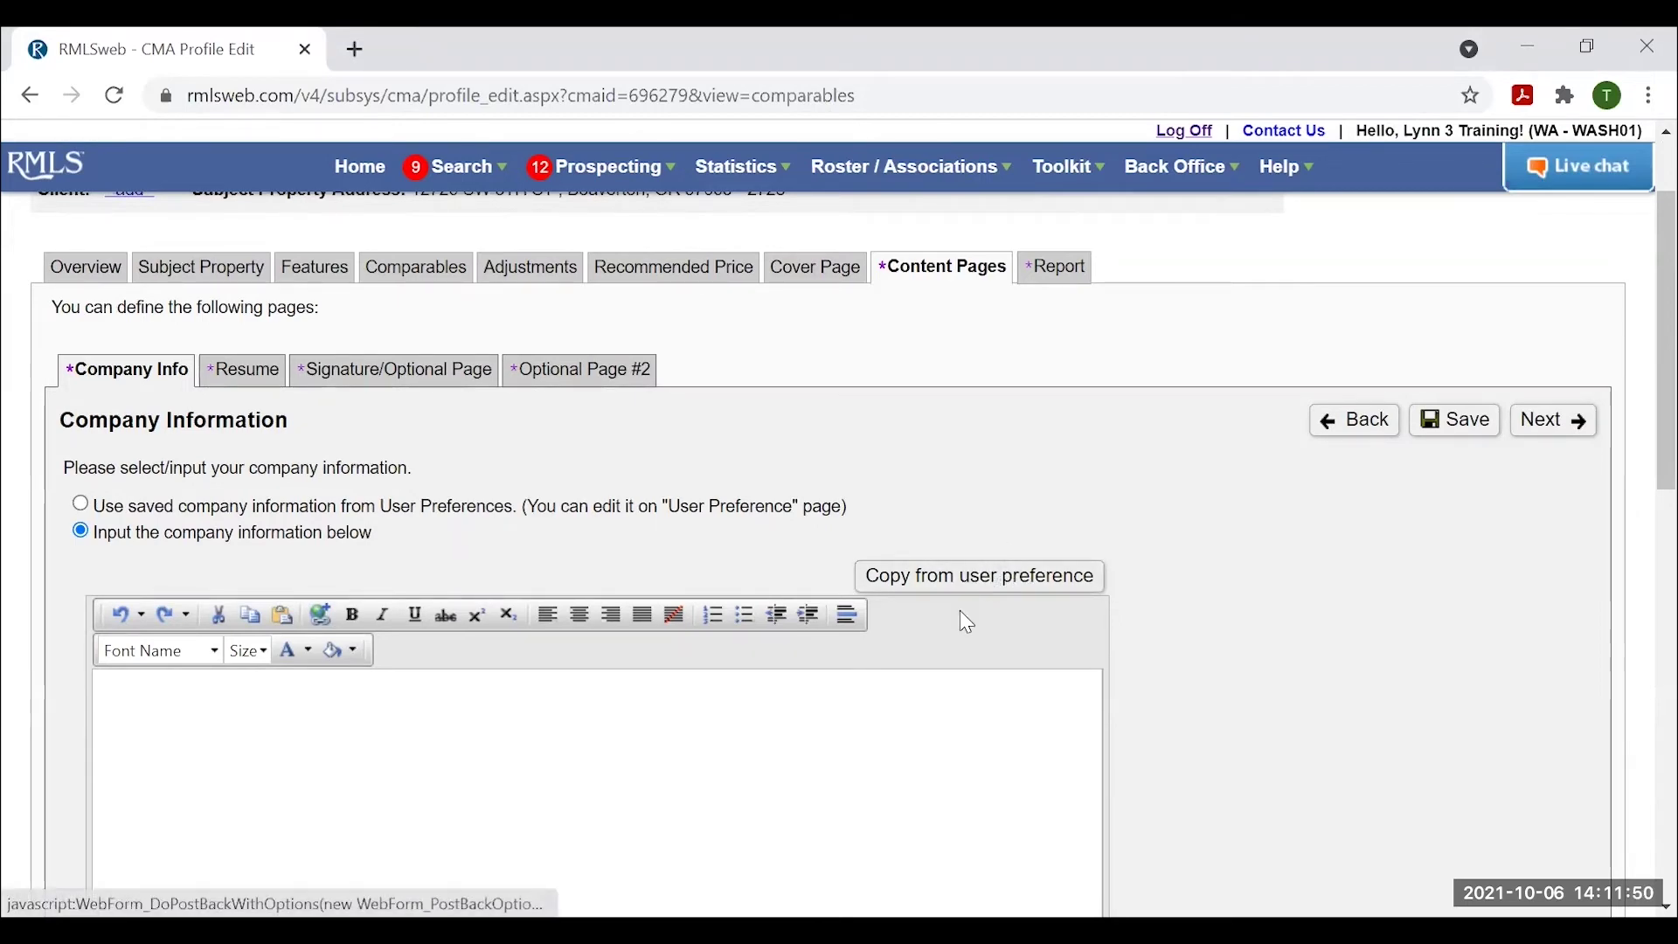
scroll(999, 734, "down", 3)
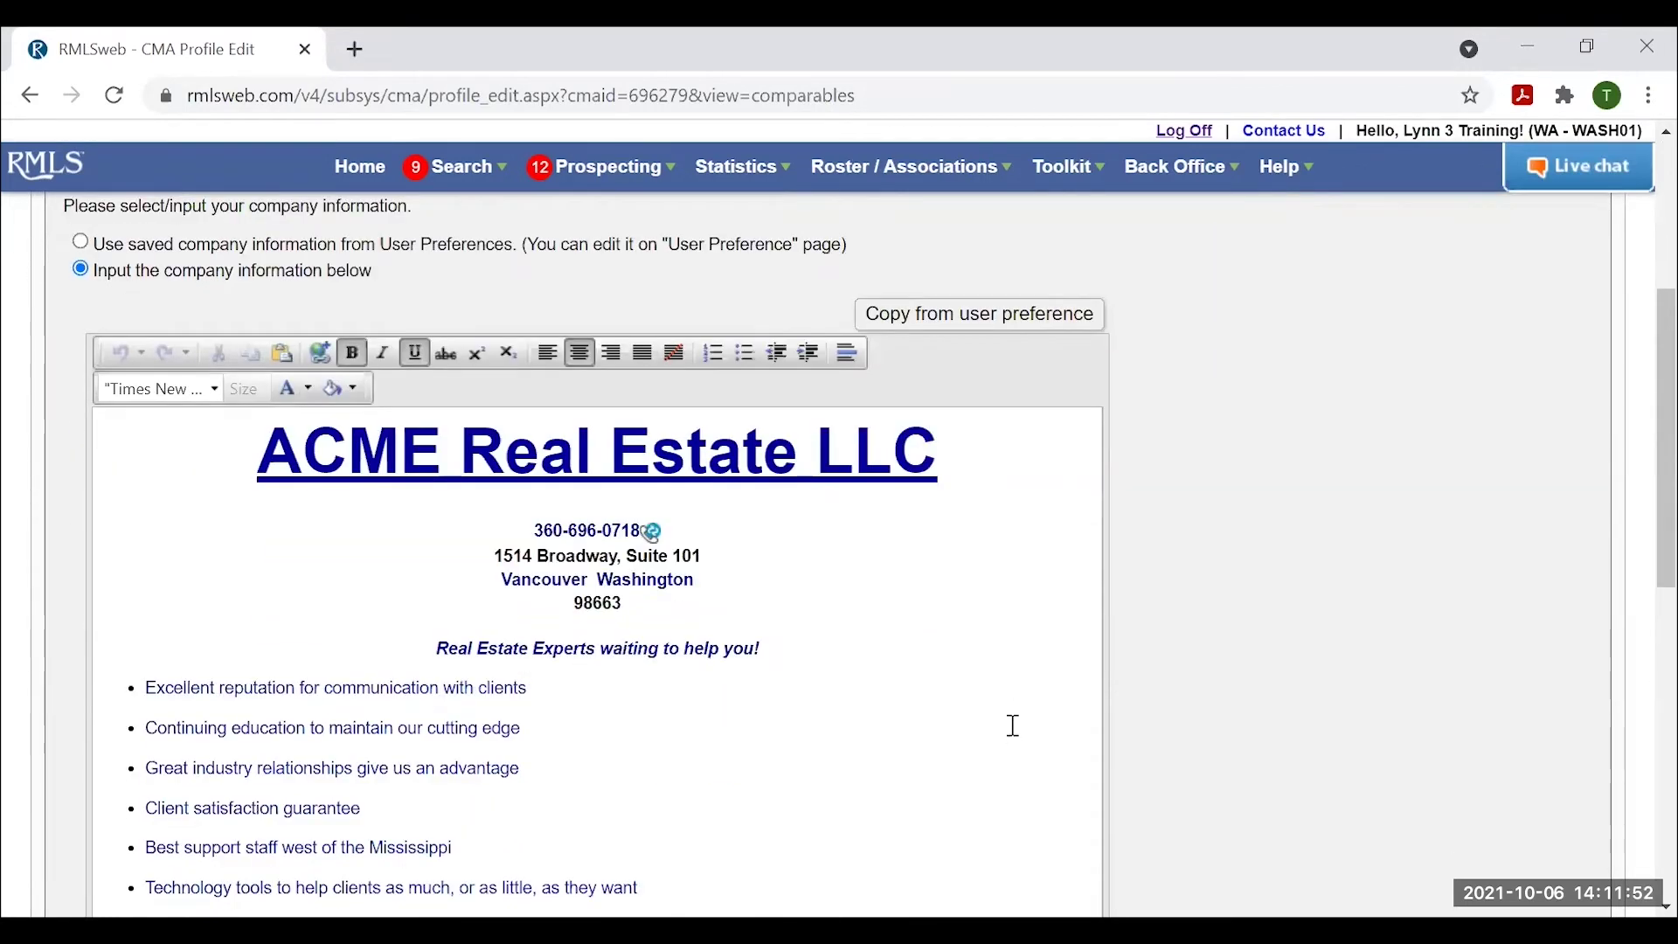
scroll(1014, 725, "up", 2)
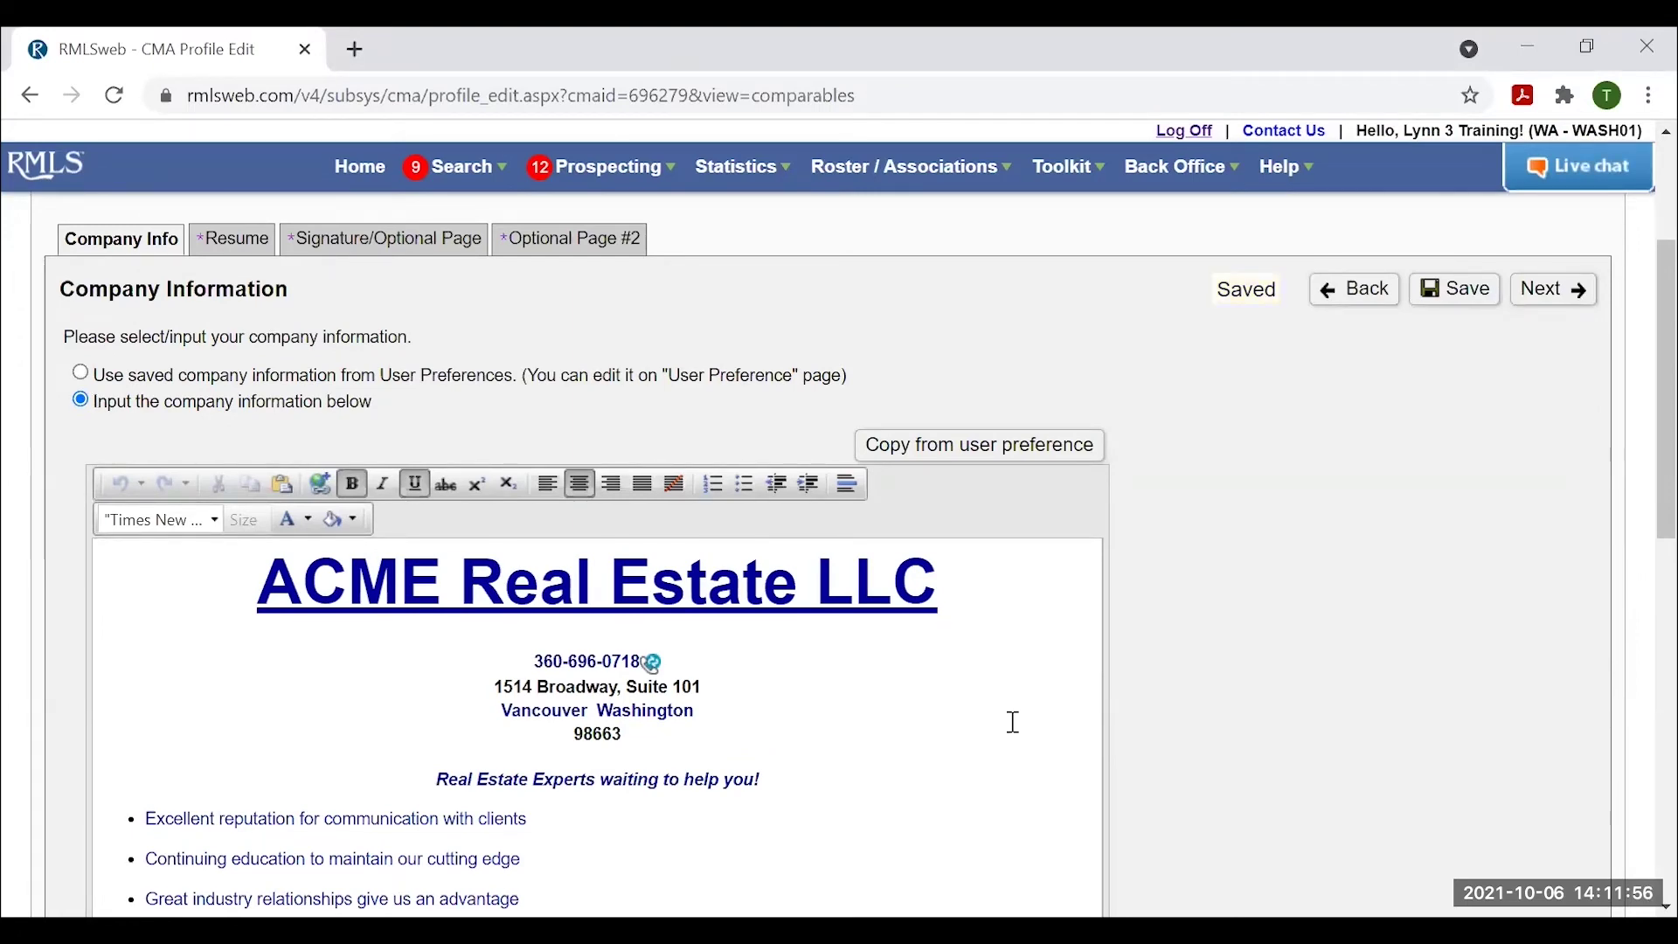
scroll(1004, 731, "down", 2)
scroll(993, 734, "up", 2)
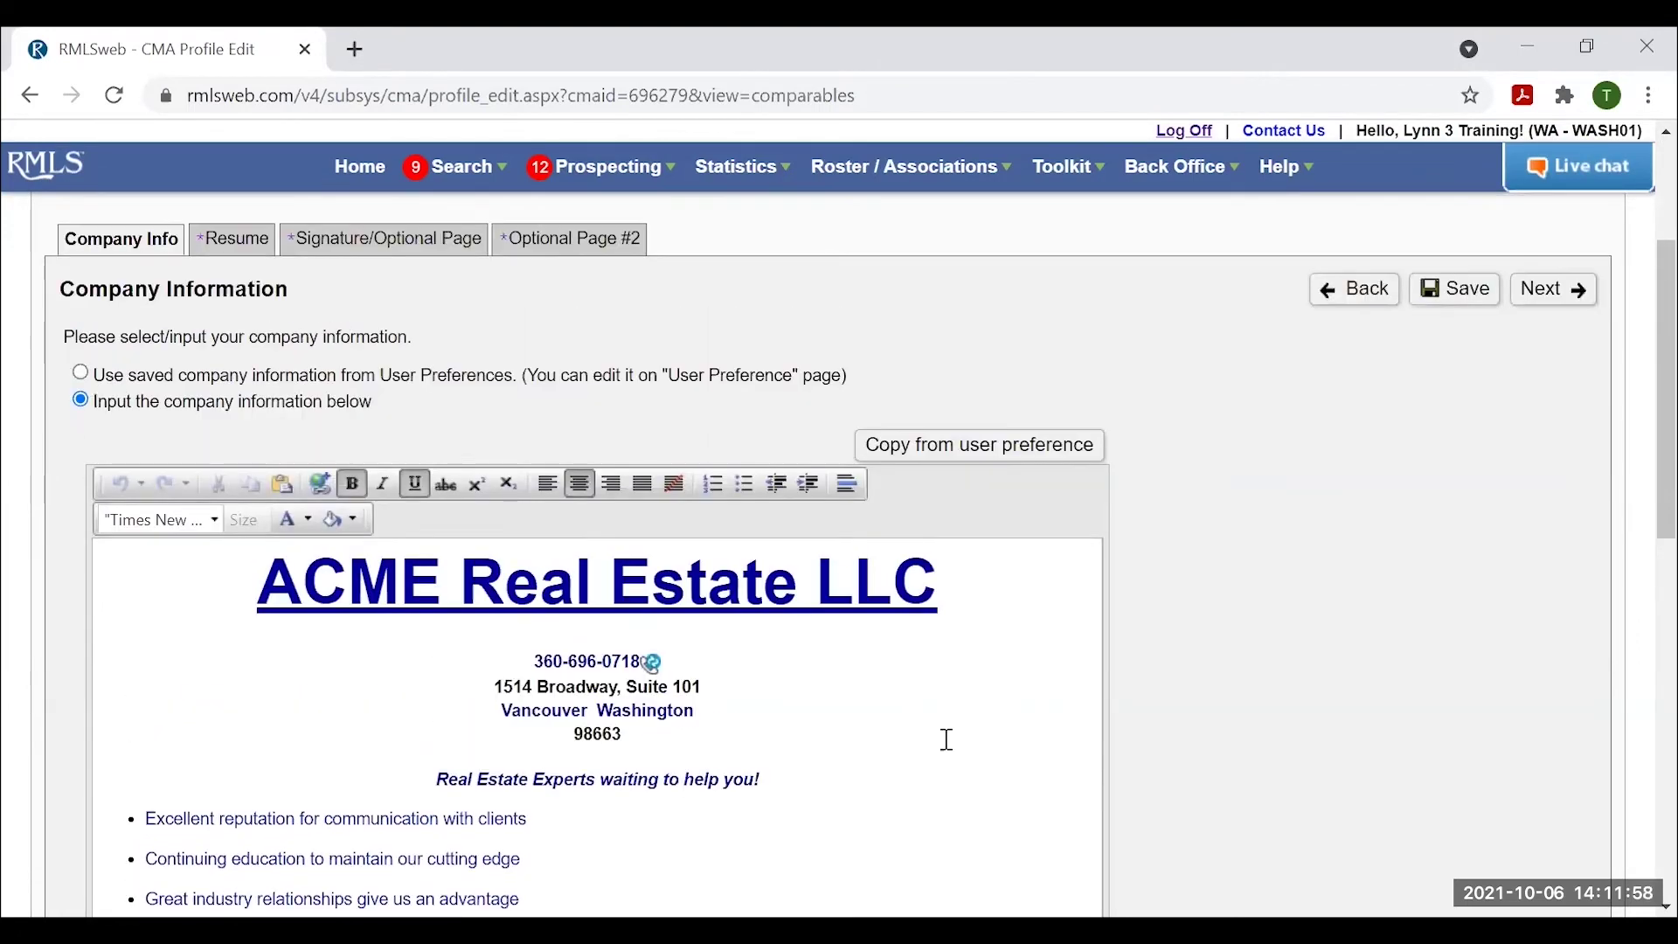
scroll(889, 750, "down", 3)
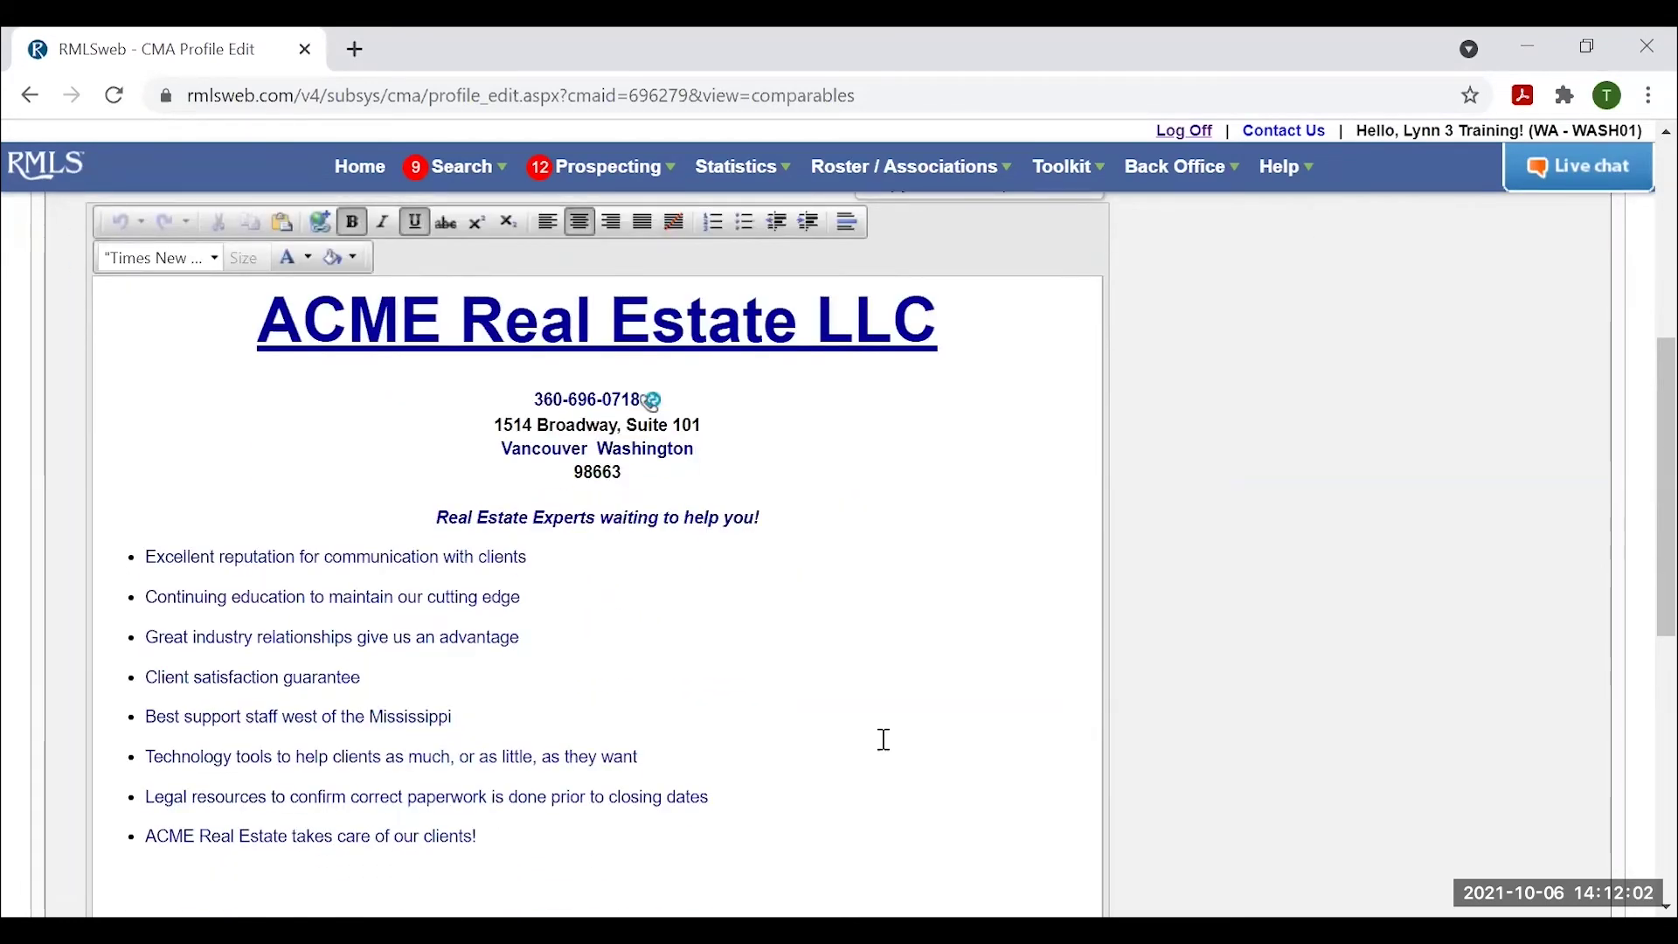
scroll(884, 740, "up", 4)
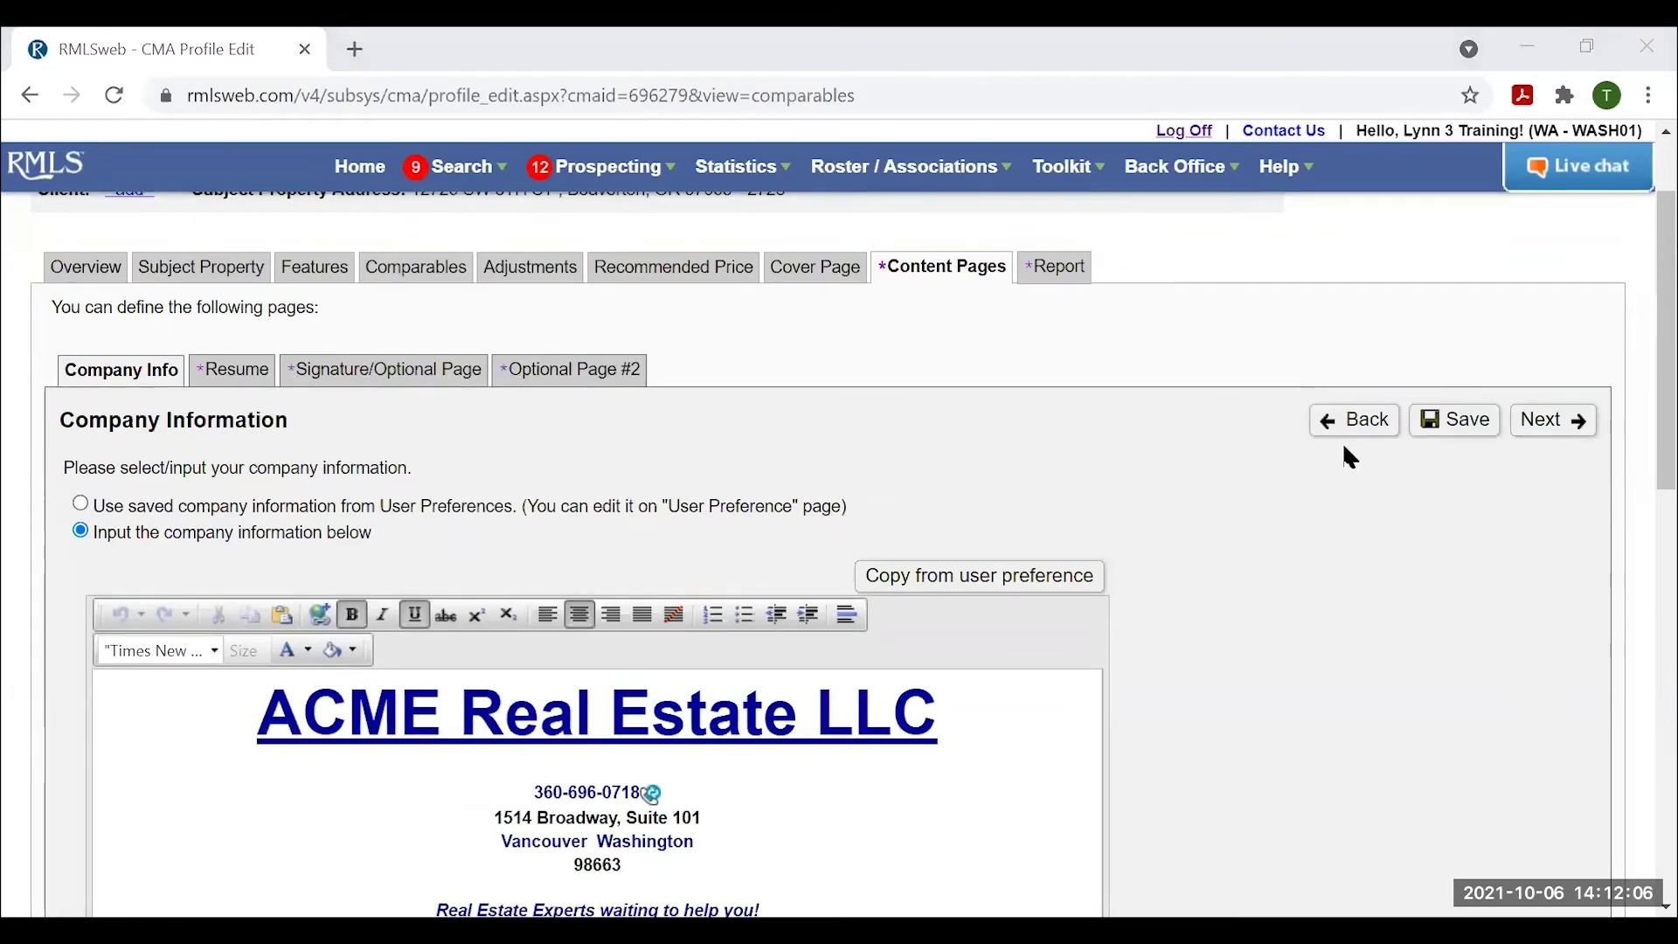
Choose to input resume text, copy the saved resume from user preferences, and advance to the Signature page.
left_click(233, 370)
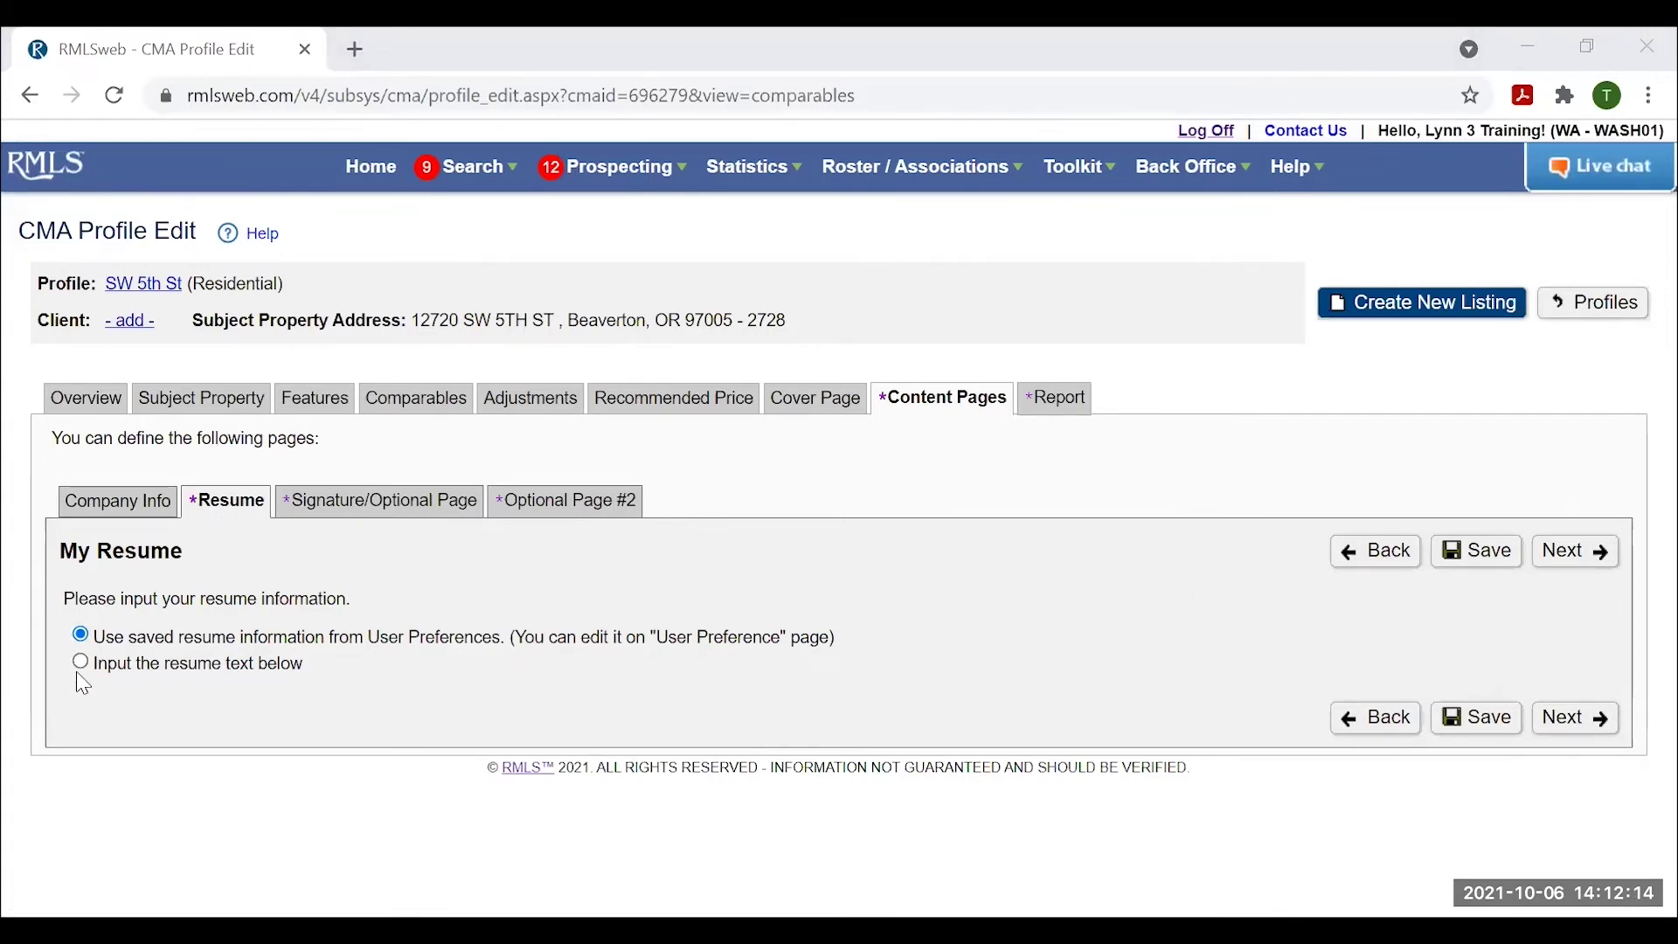
left_click(292, 665)
scroll(305, 866, "down", 1)
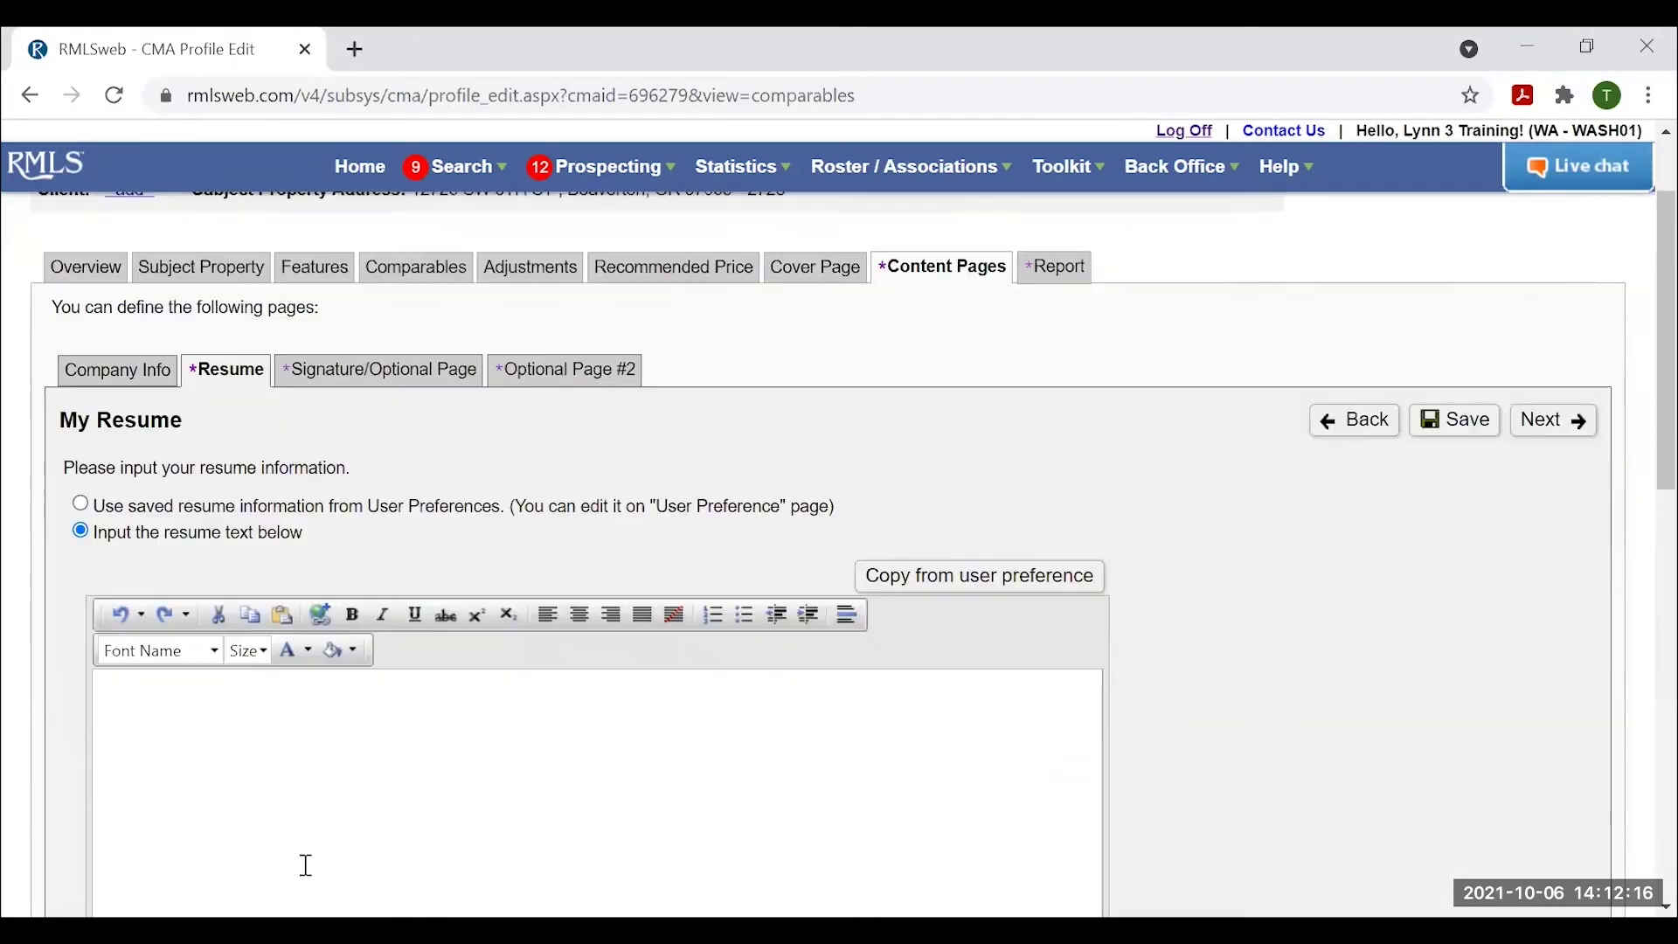
left_click(992, 580)
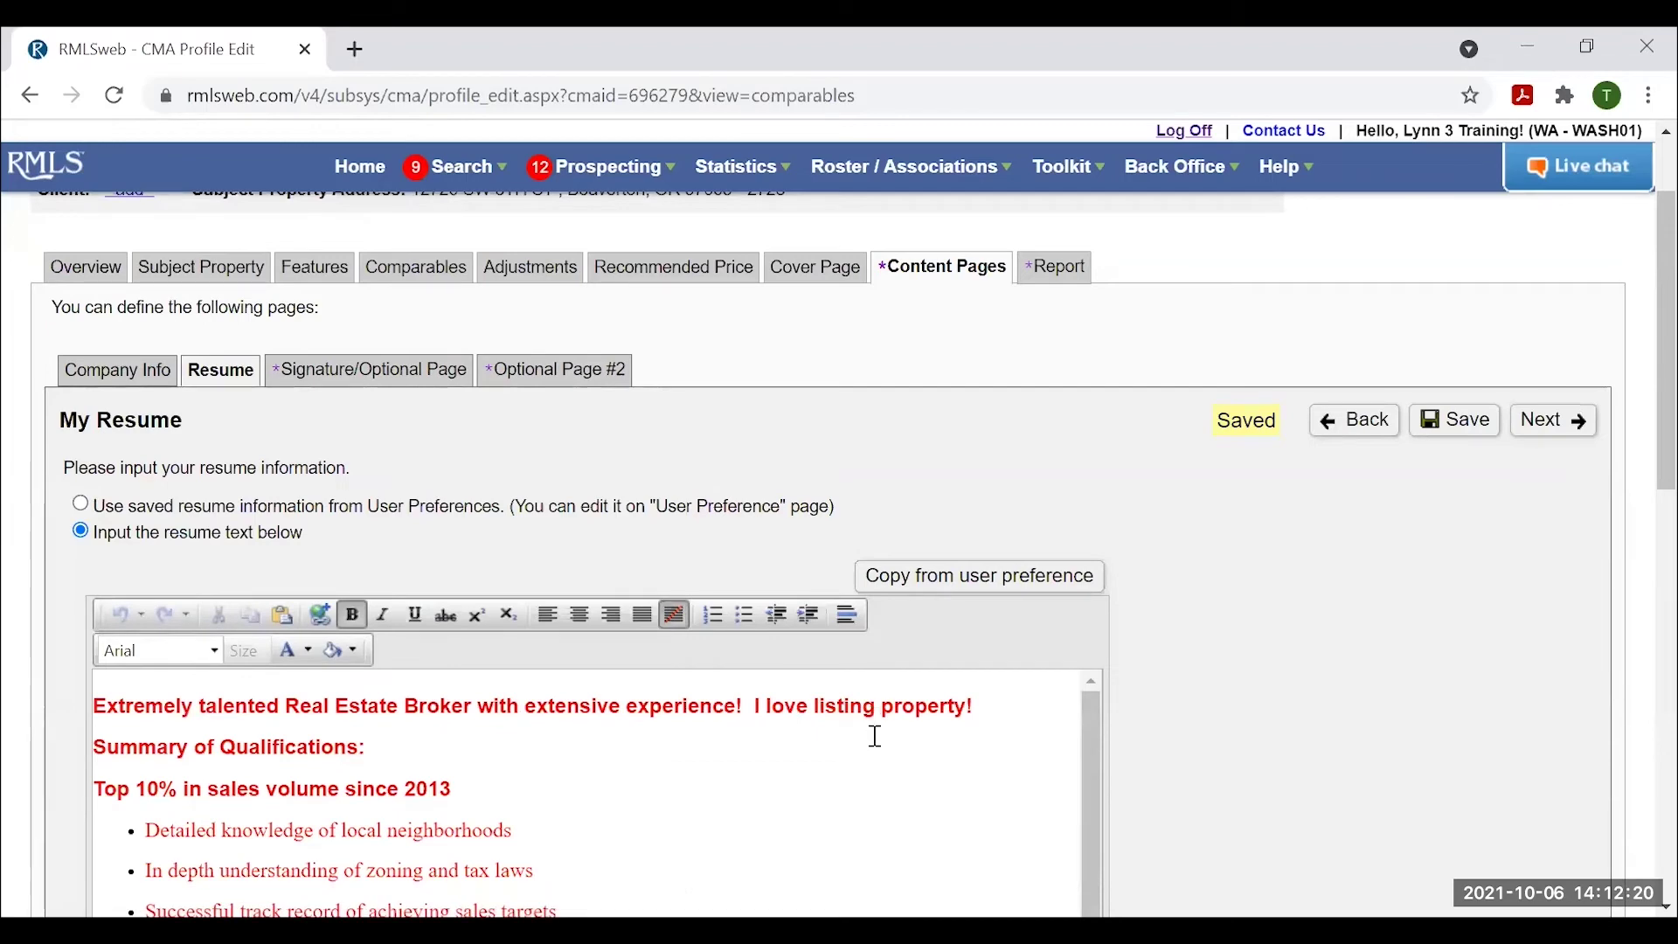
scroll(877, 752, "down", 4)
scroll(749, 798, "up", 2)
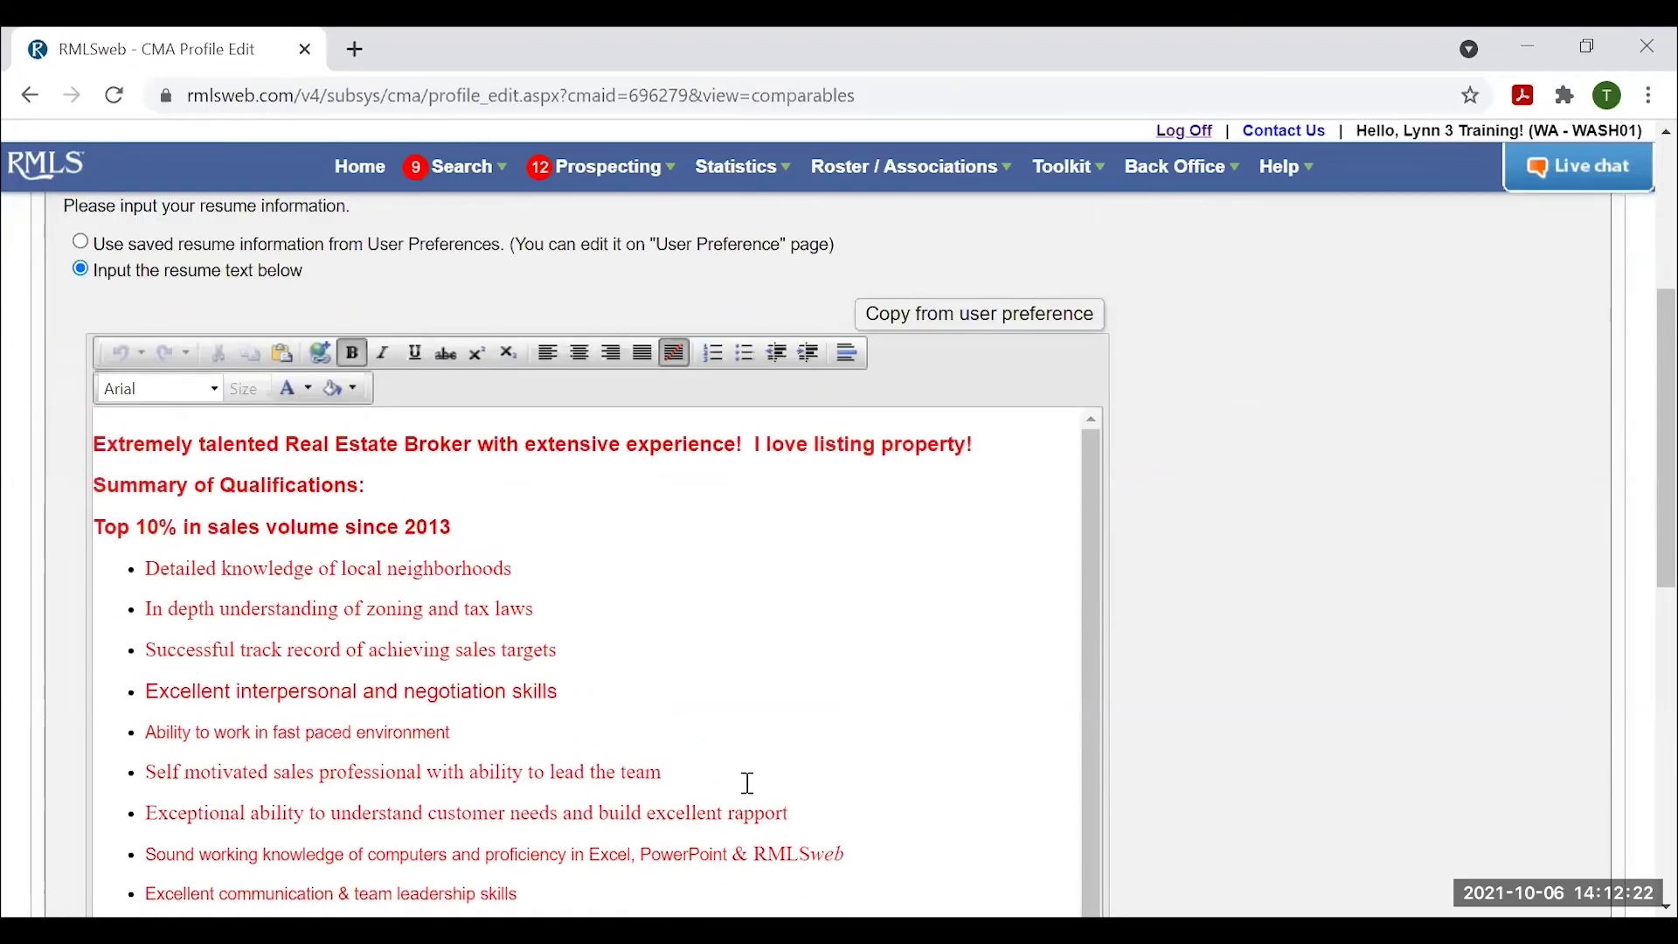
scroll(749, 783, "up", 3)
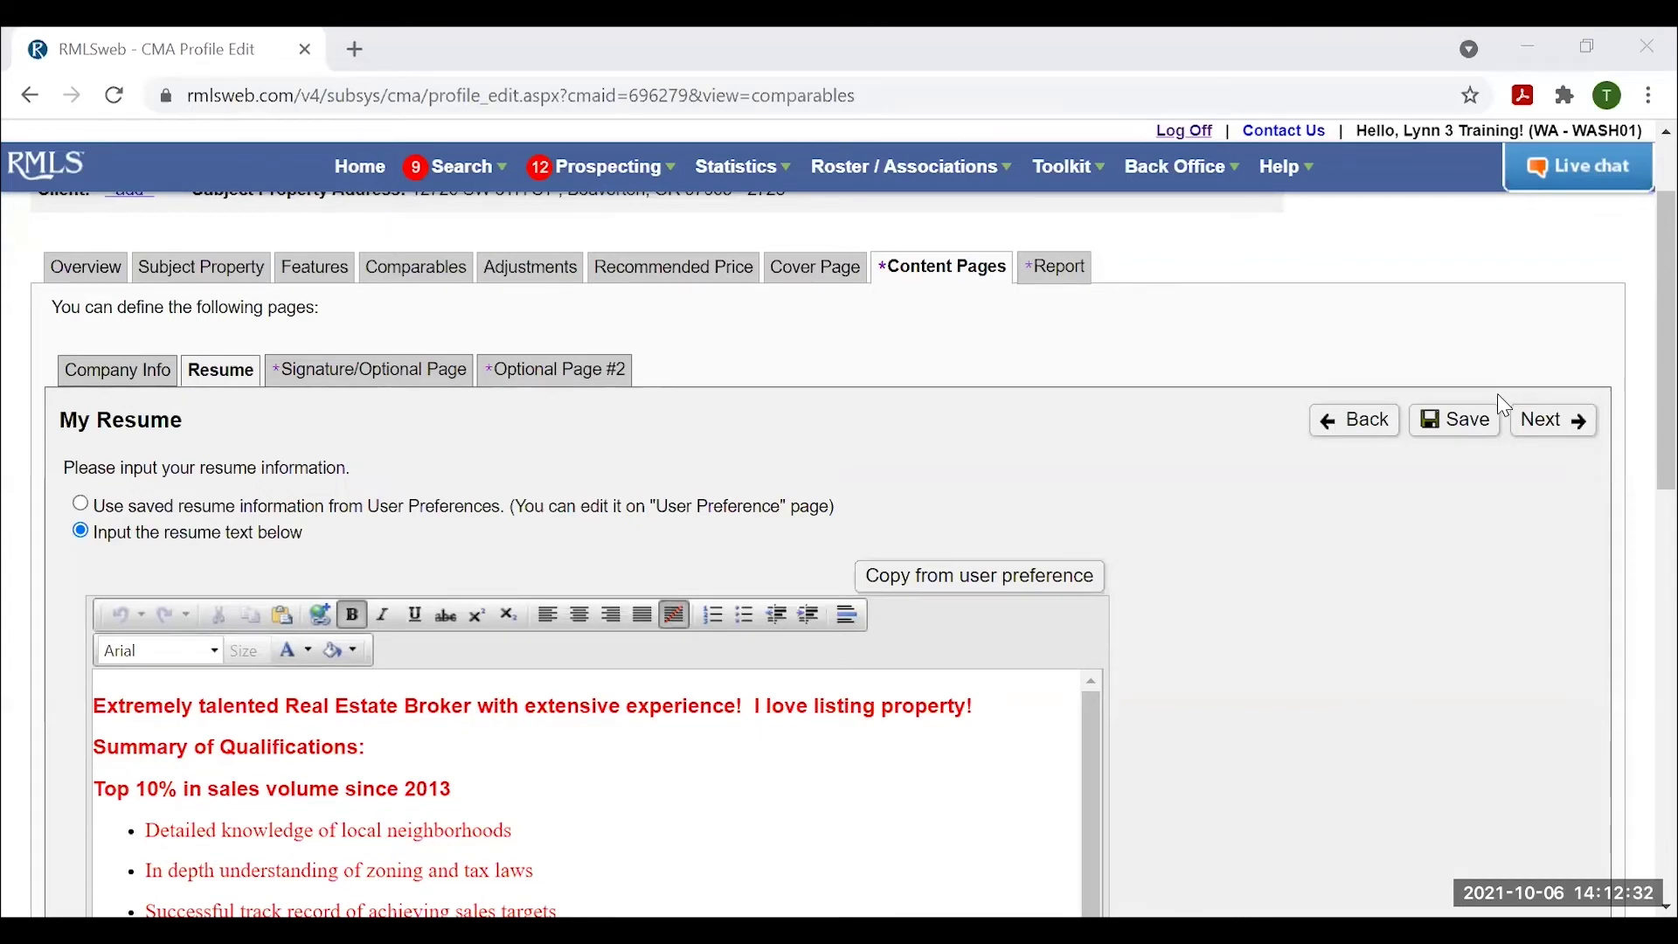
left_click(1554, 428)
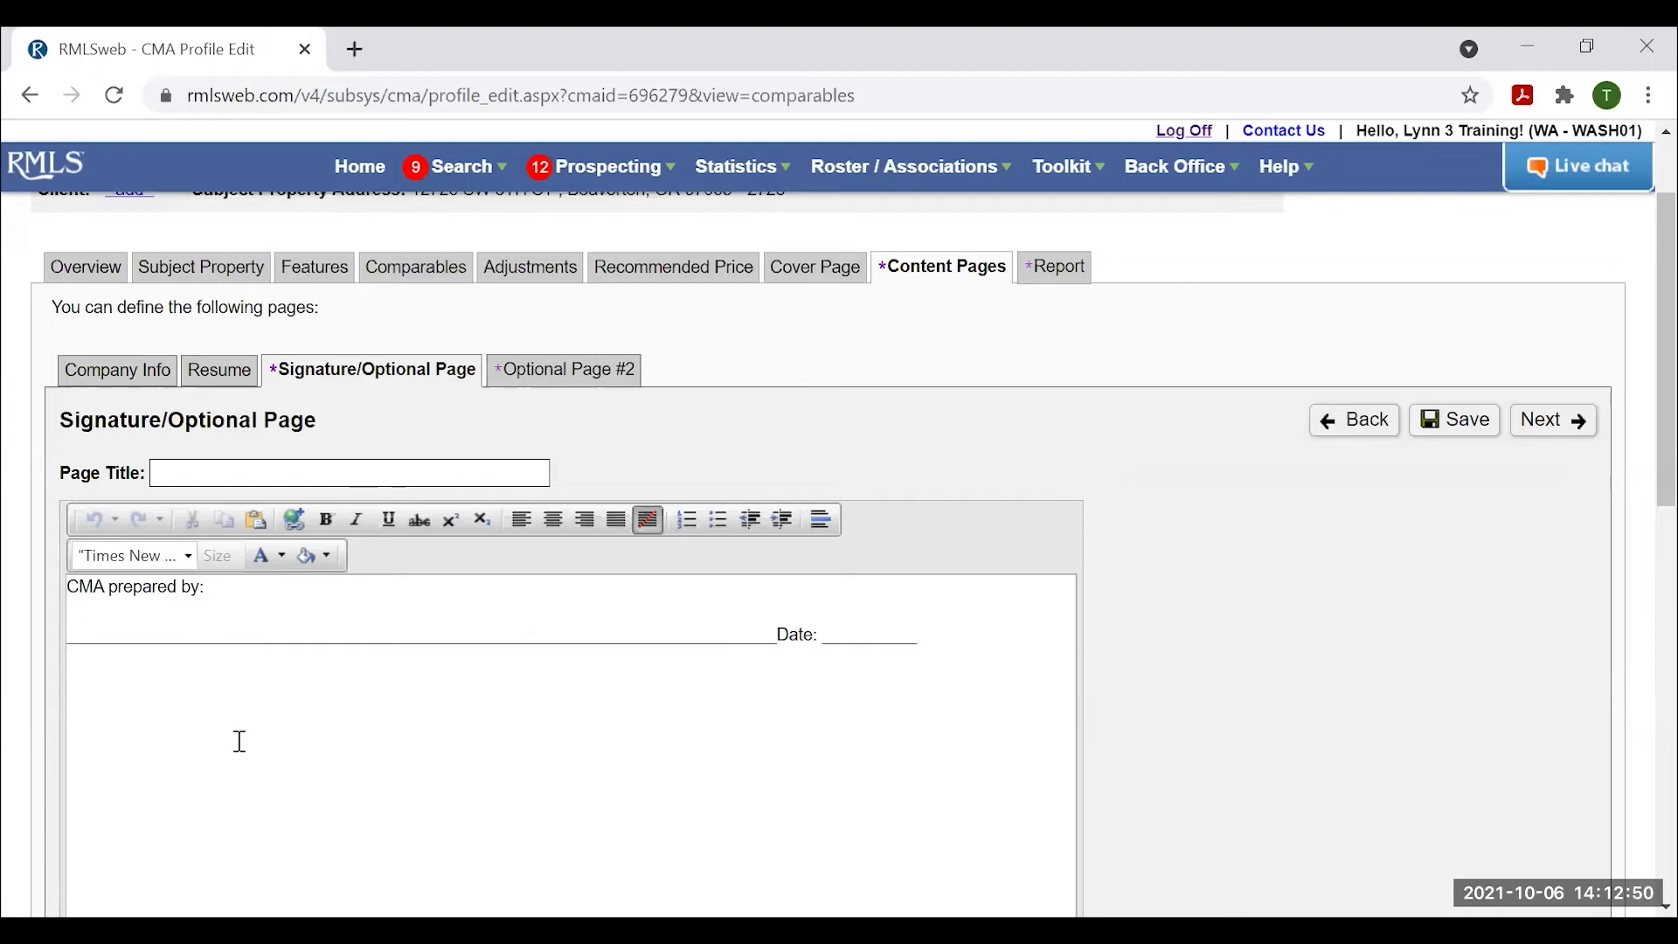
Skip past Optional Page #2 and advance to the Report Options.
left_click(554, 369)
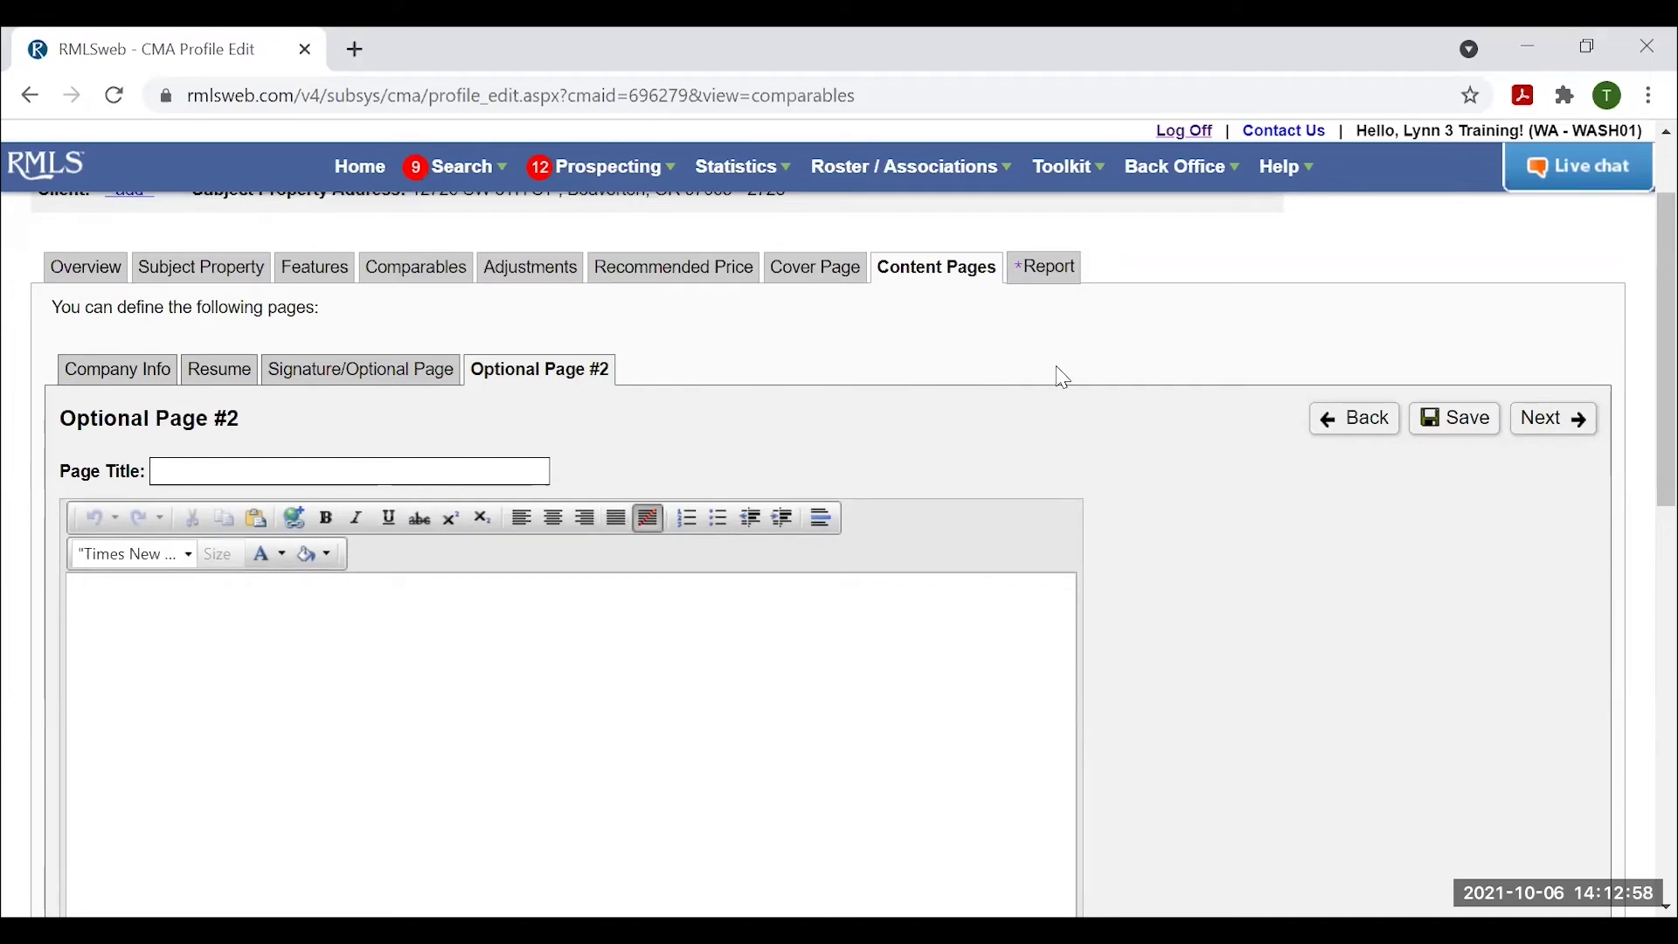
left_click(1551, 424)
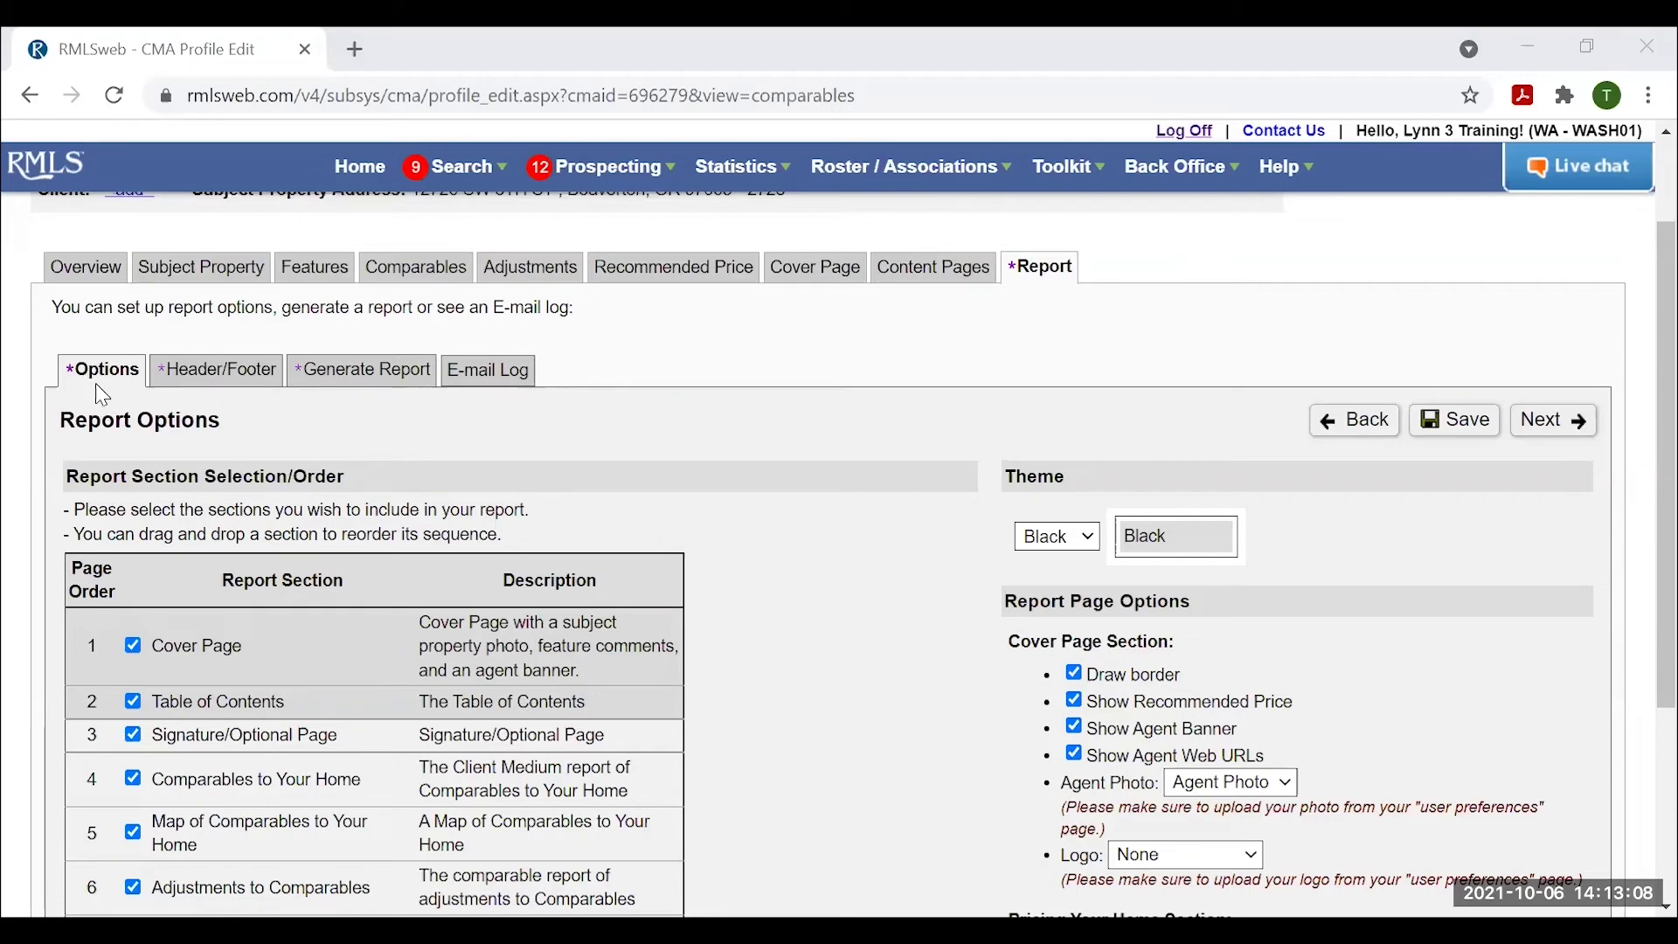
Leave out the optional pages; move Signature below Resume, map before comparables, Pricing Your Home fourth.
scroll(162, 447, "down", 2)
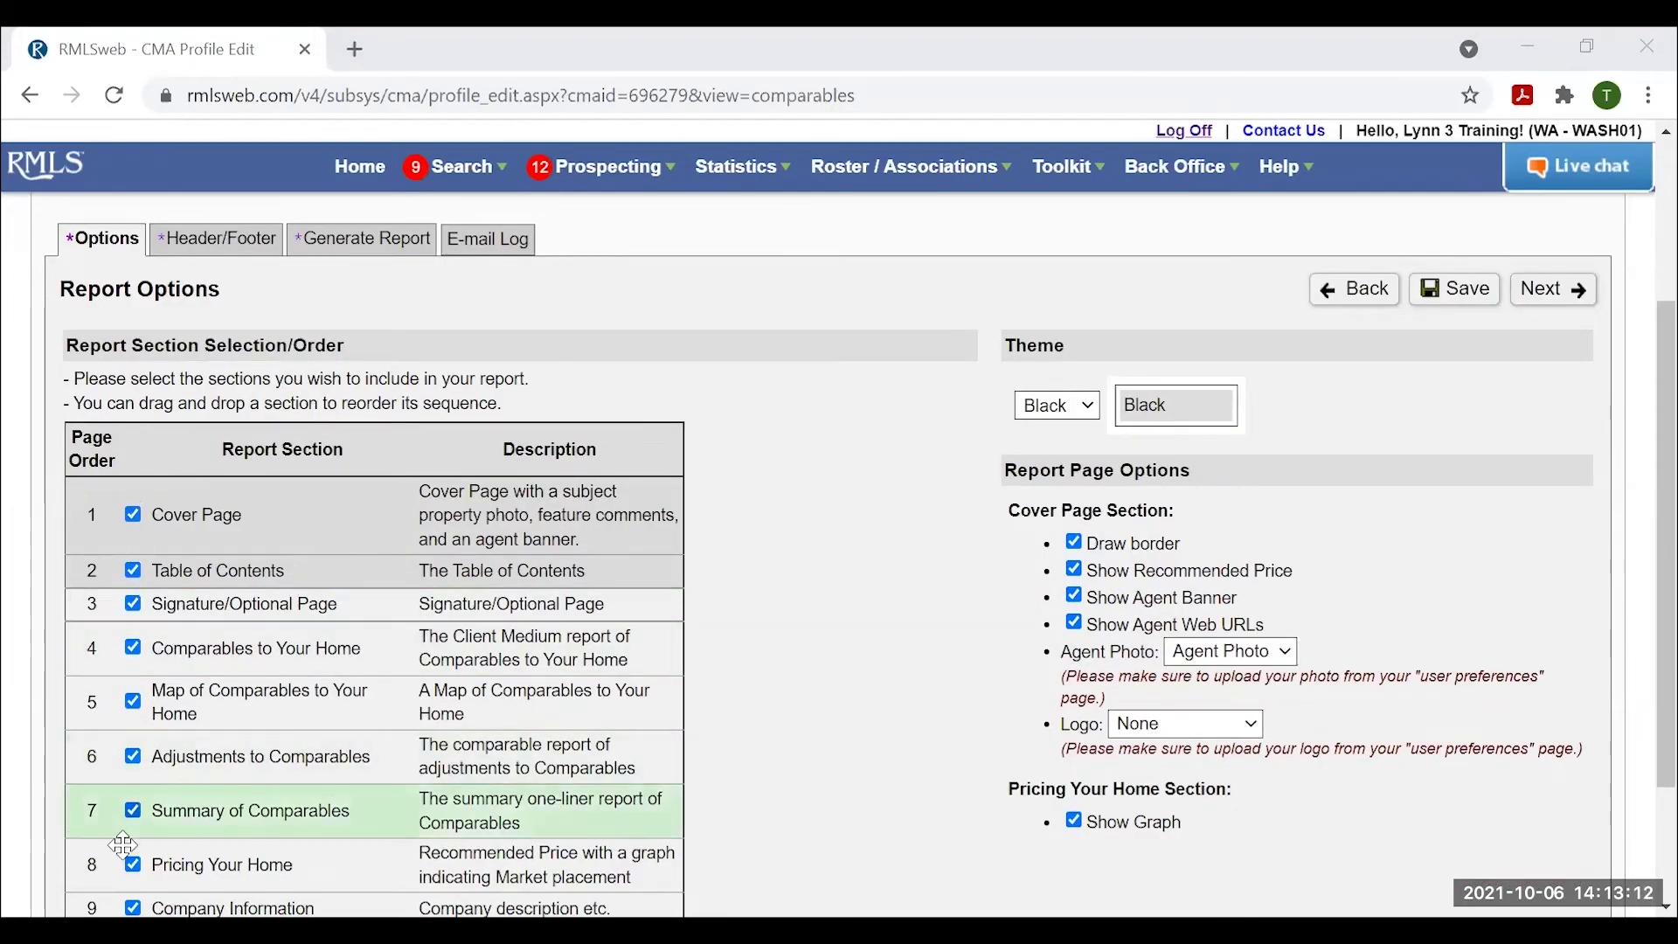
scroll(262, 907, "down", 2)
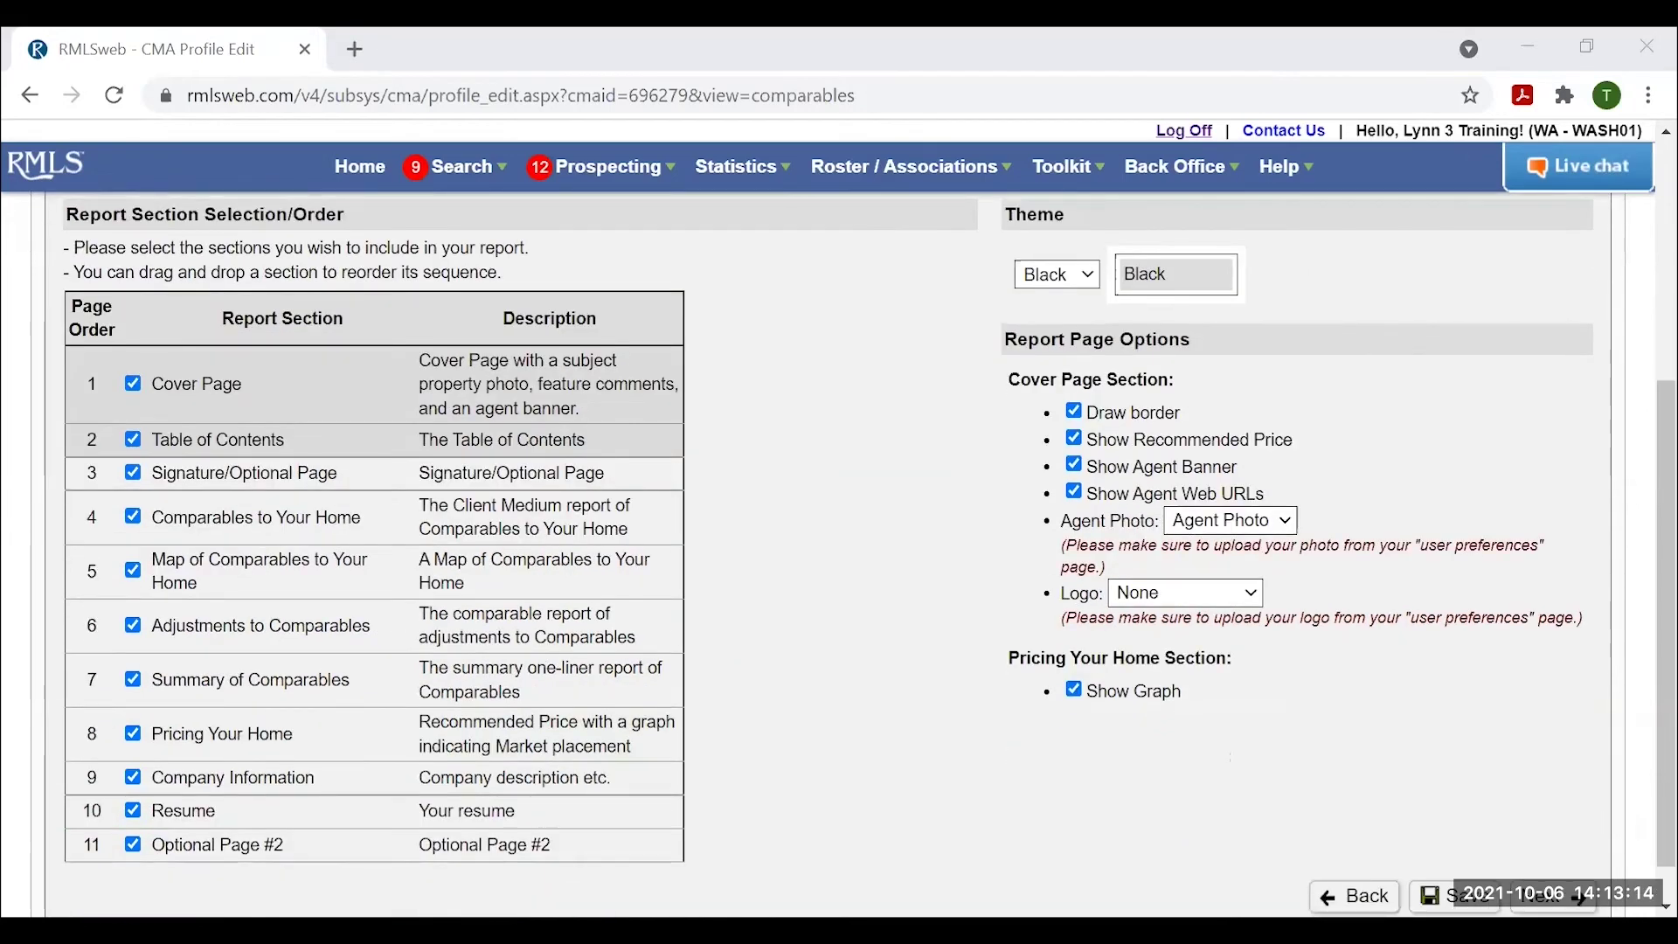
left_click(134, 863)
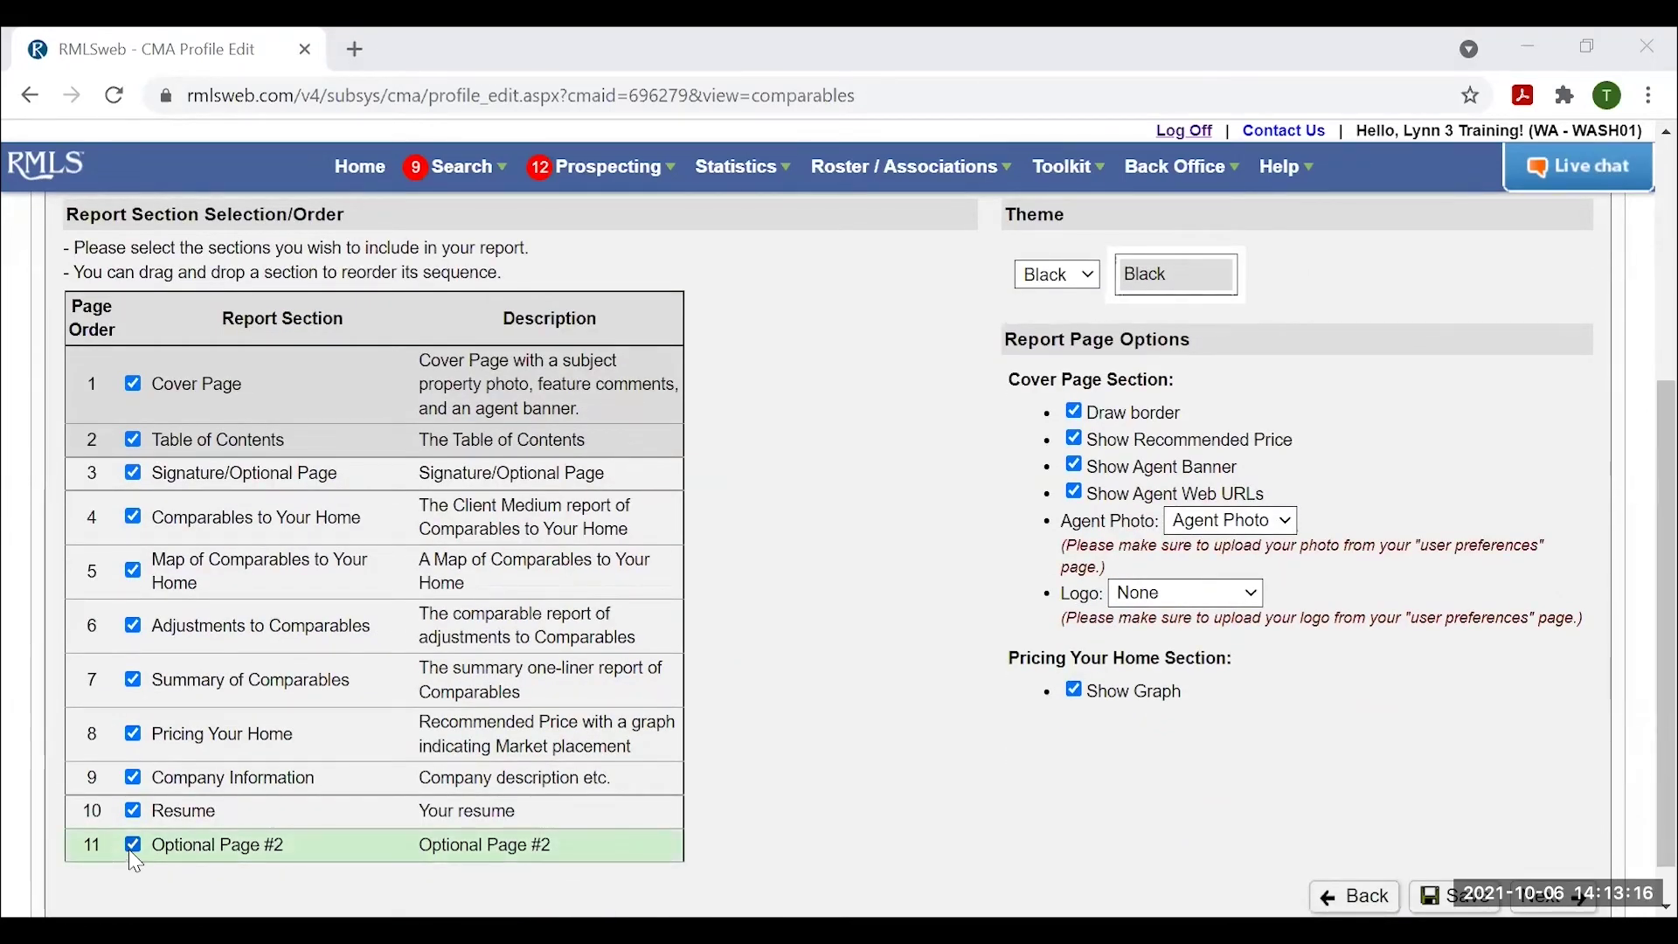
left_click(134, 848)
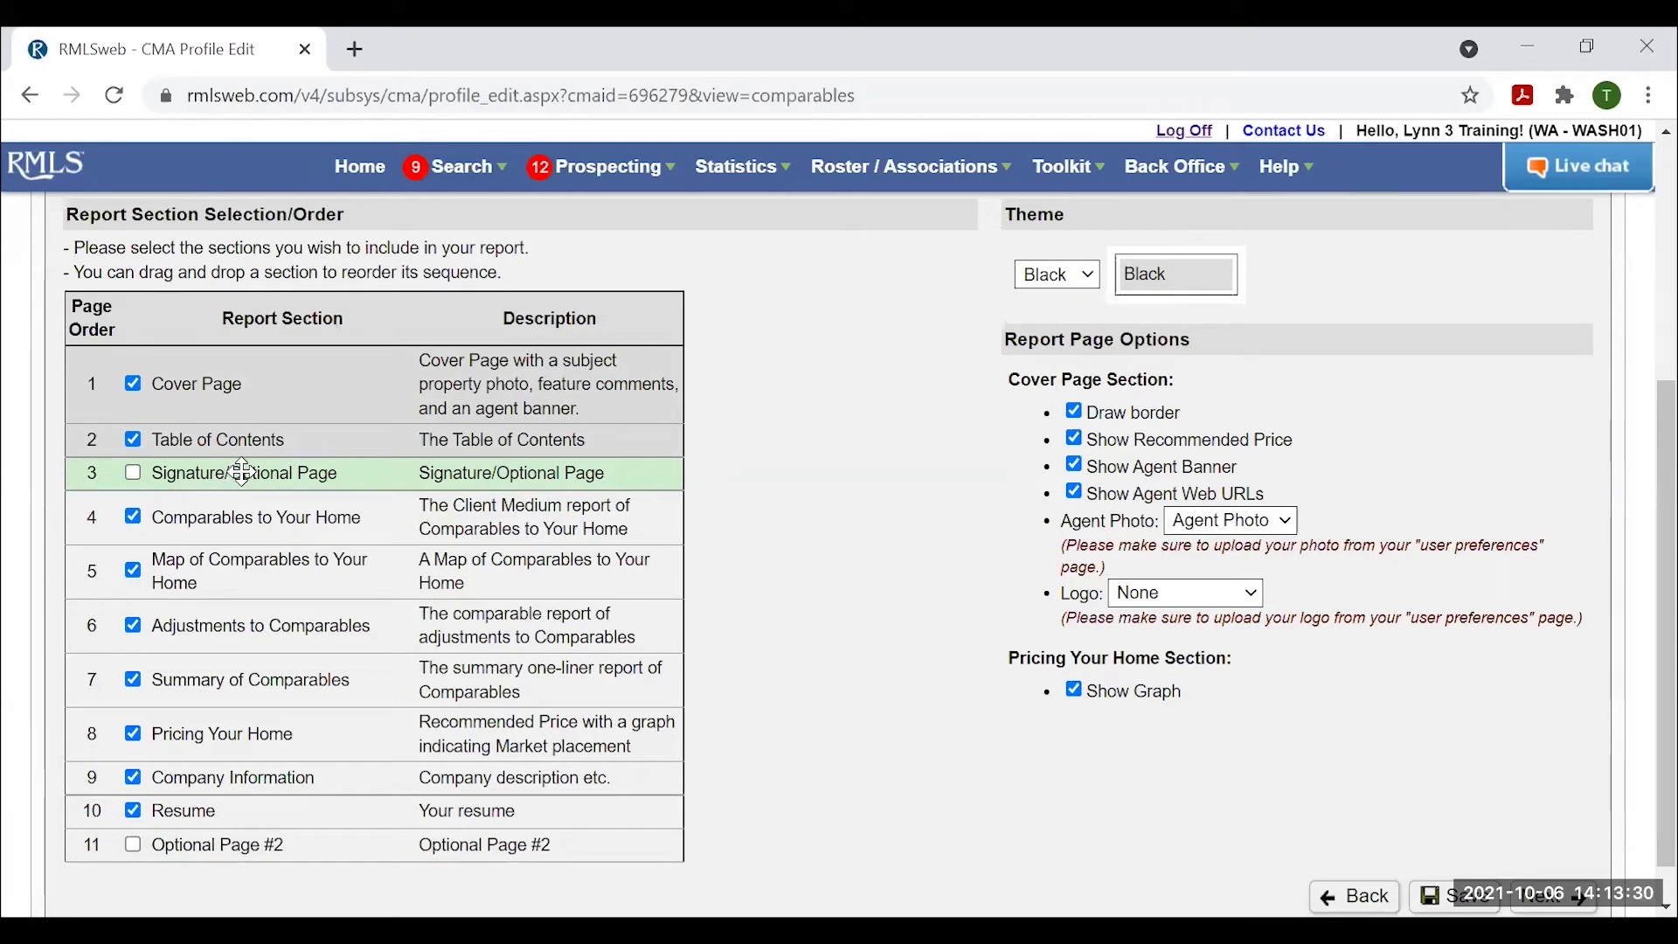
left_click_drag(243, 472, 194, 830)
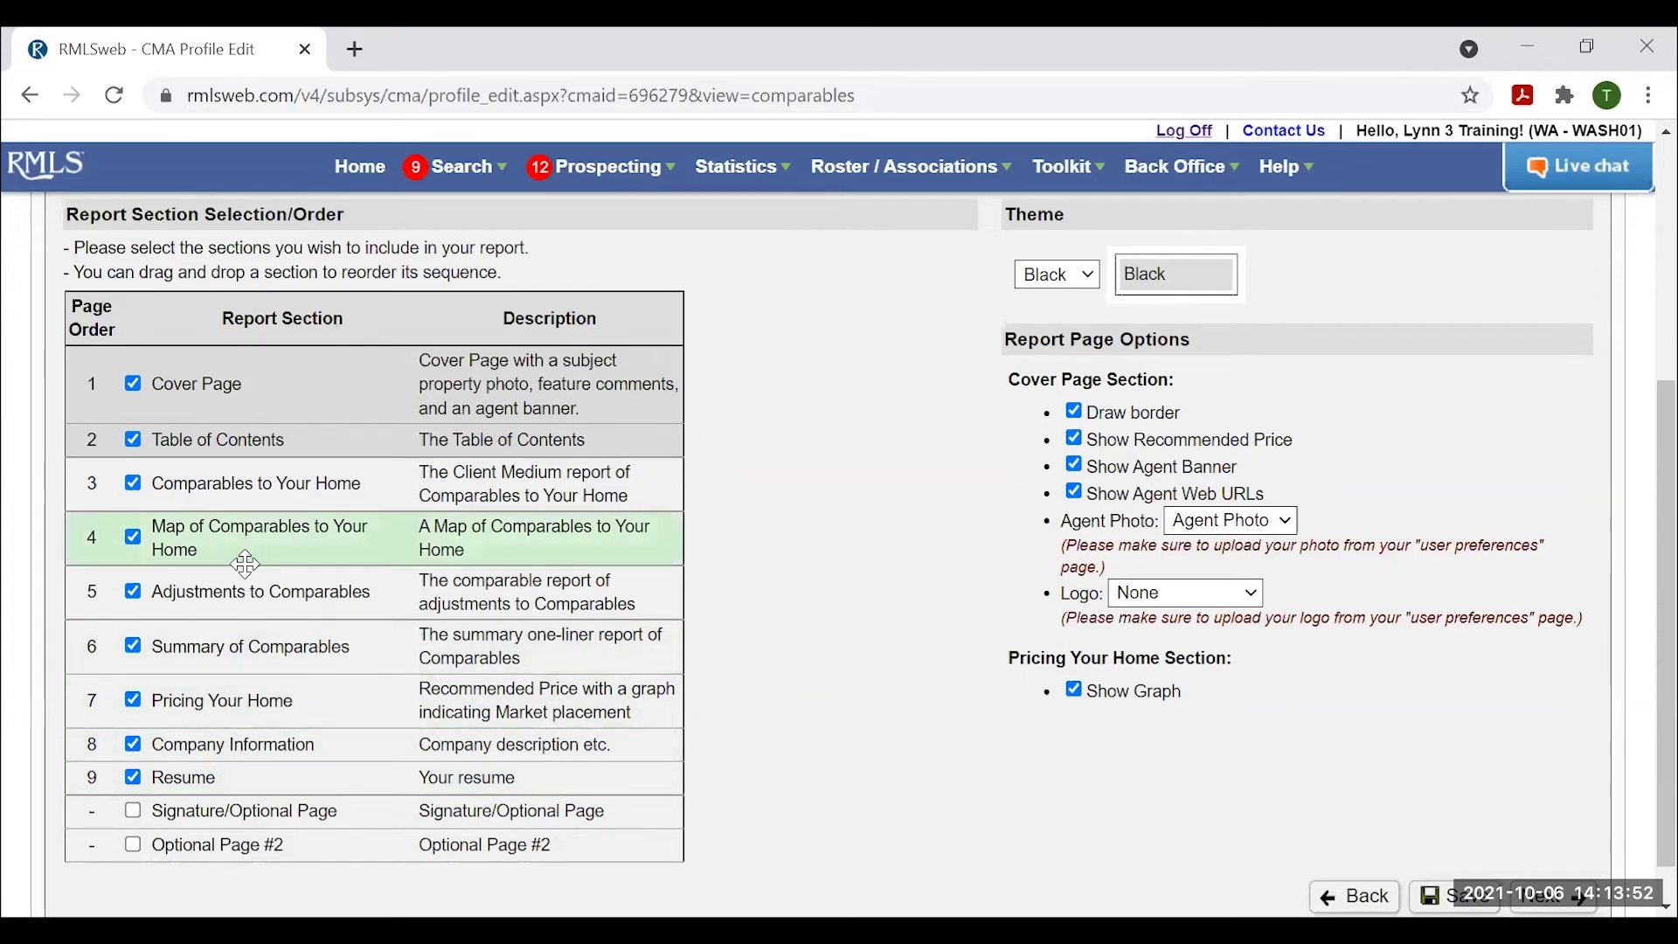
left_click_drag(242, 551, 242, 485)
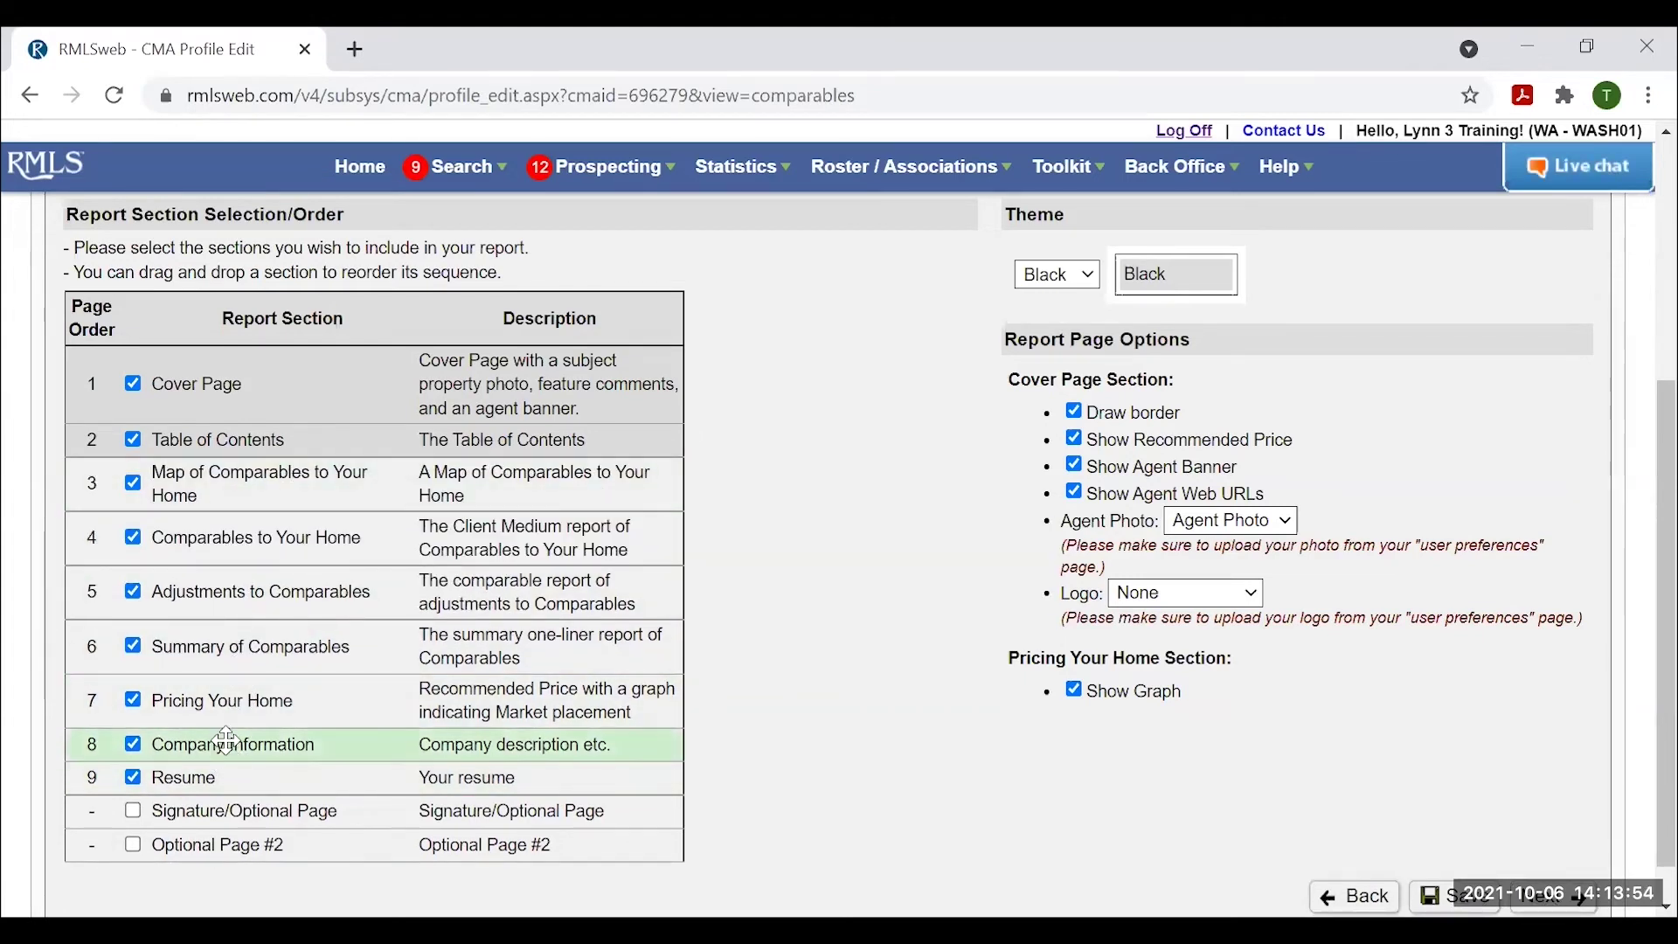
left_click_drag(232, 704, 255, 524)
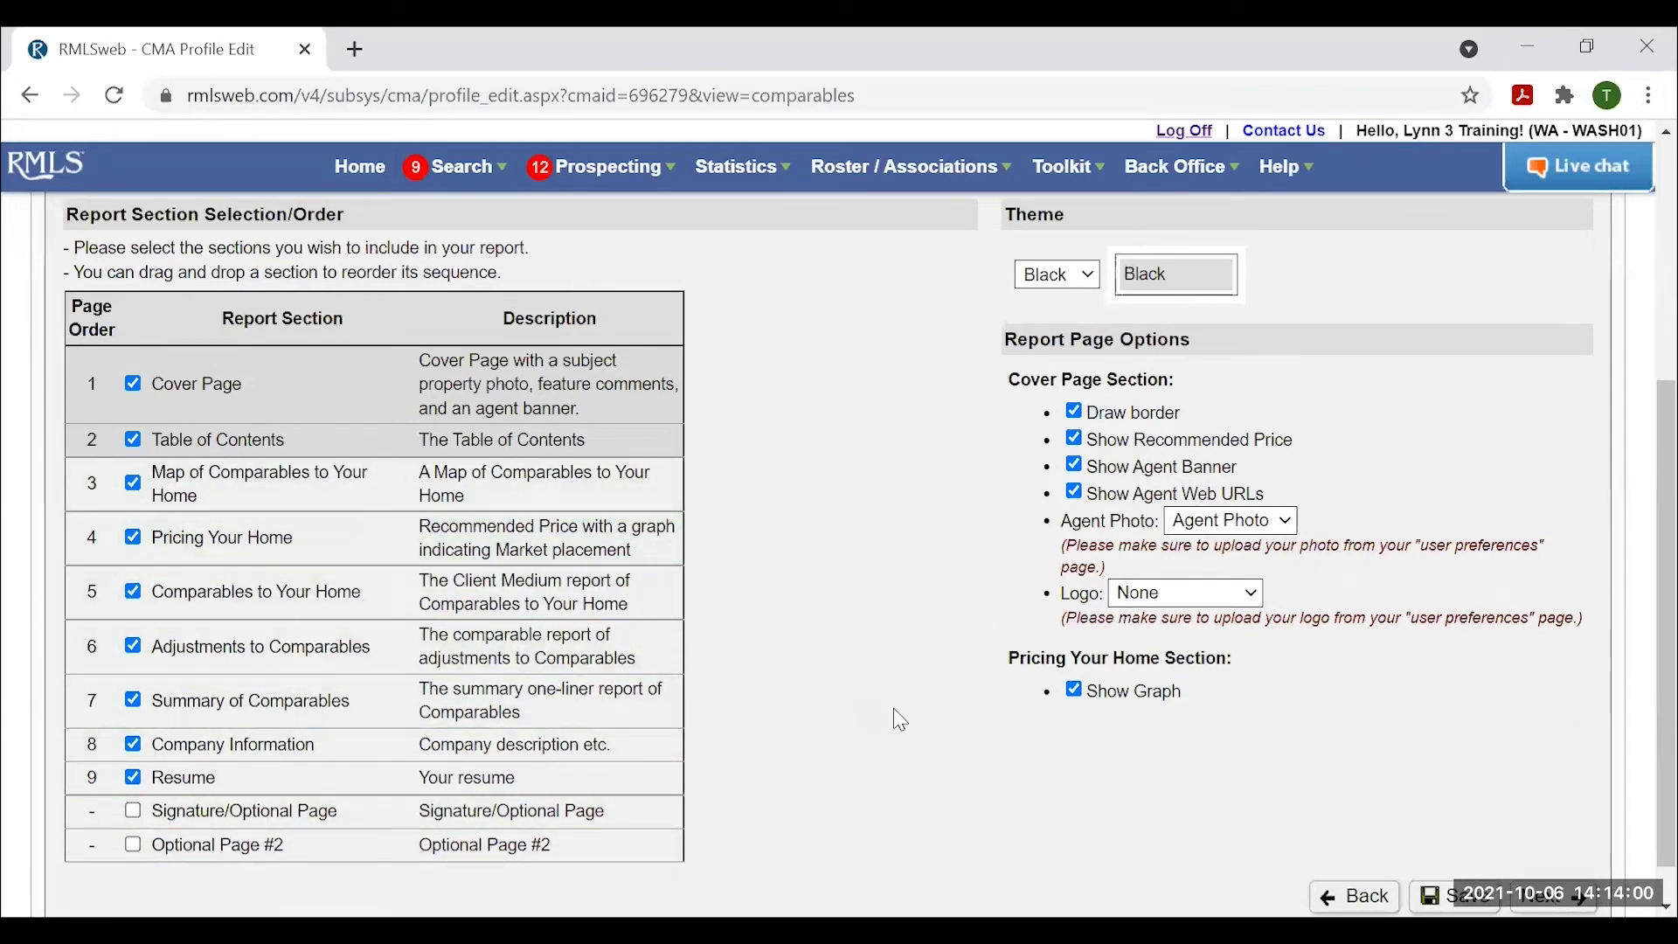
Set the report colour theme to Blue.
scroll(1103, 366, "up", 2)
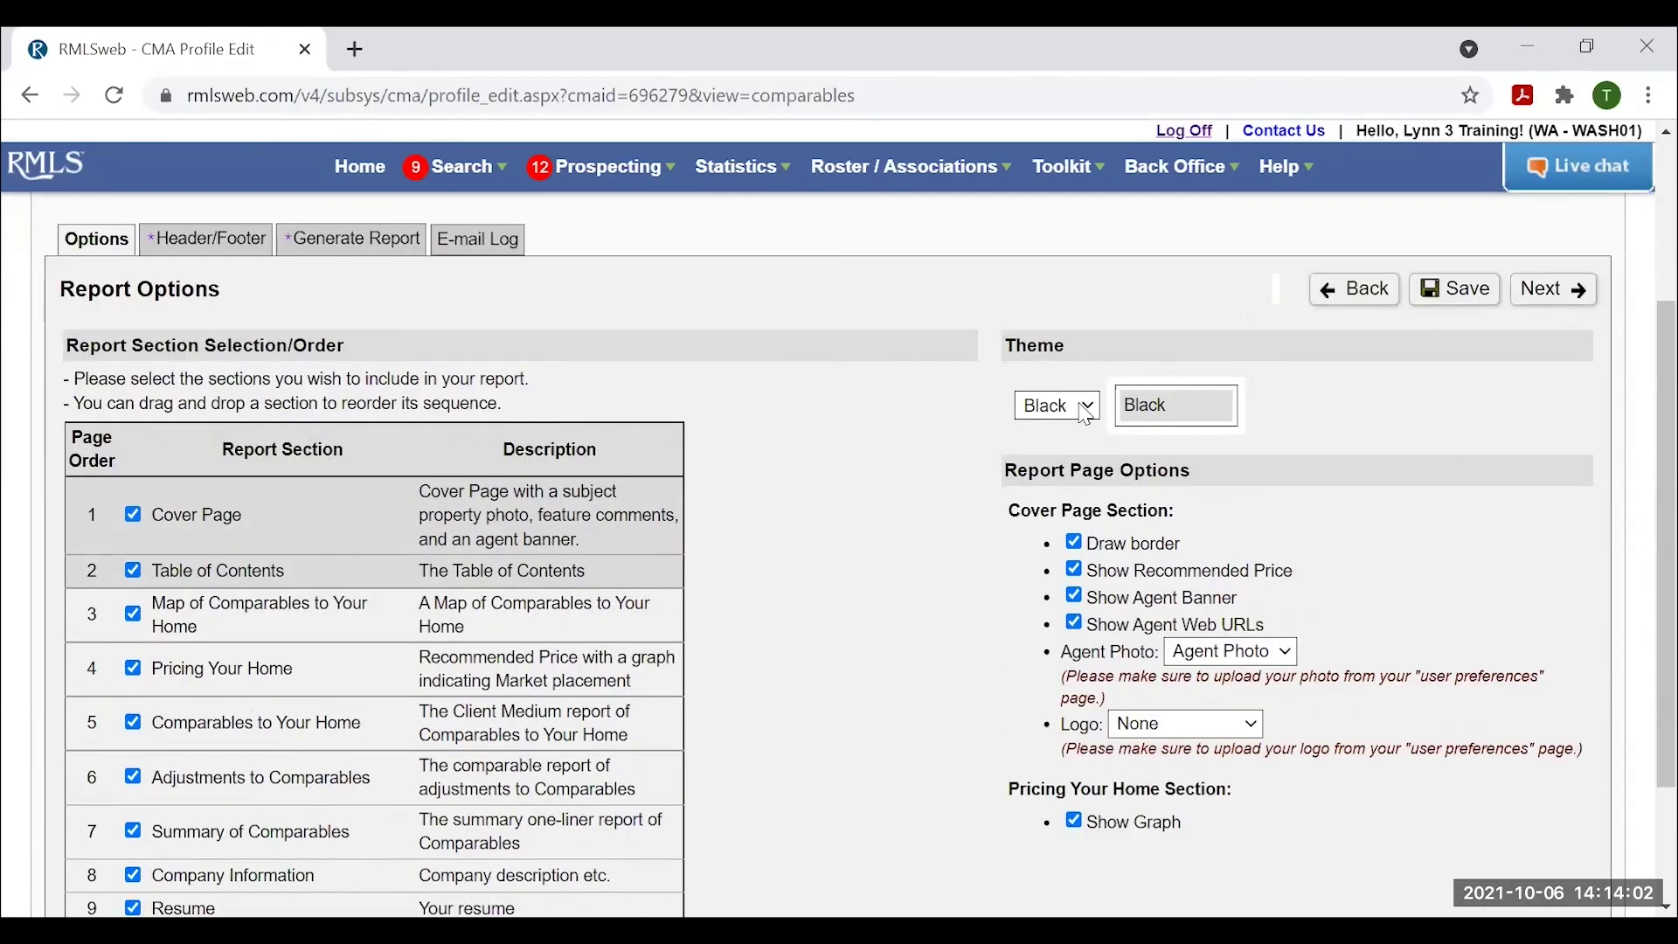
left_click(1019, 407)
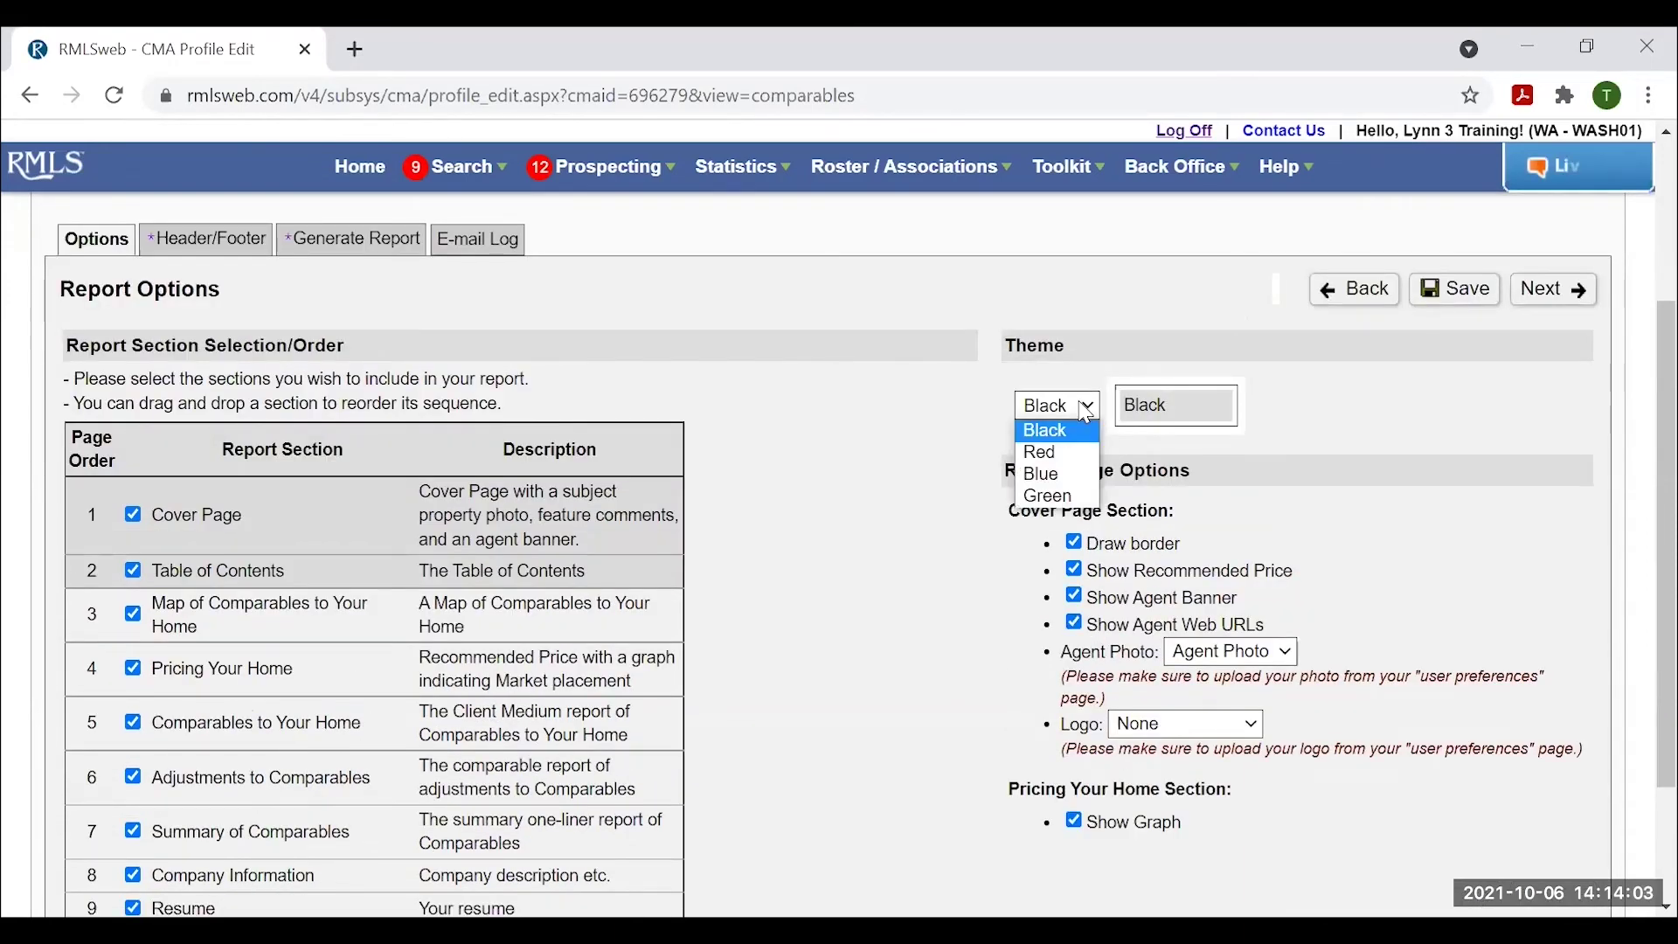
left_click(1056, 475)
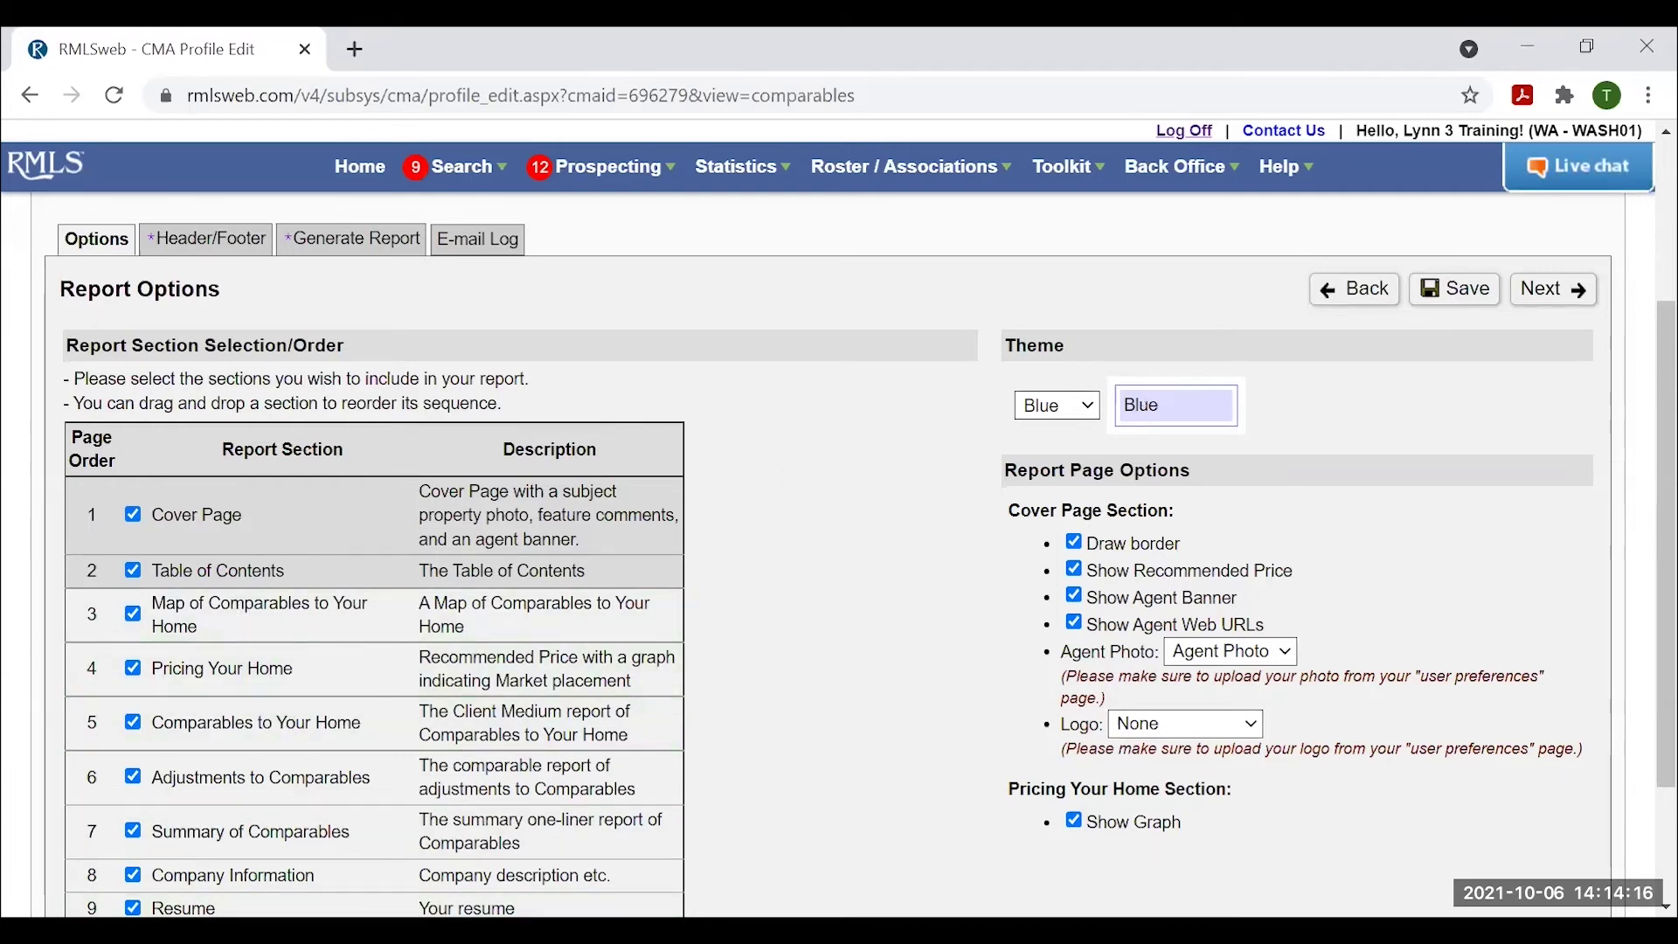
left_click(1058, 402)
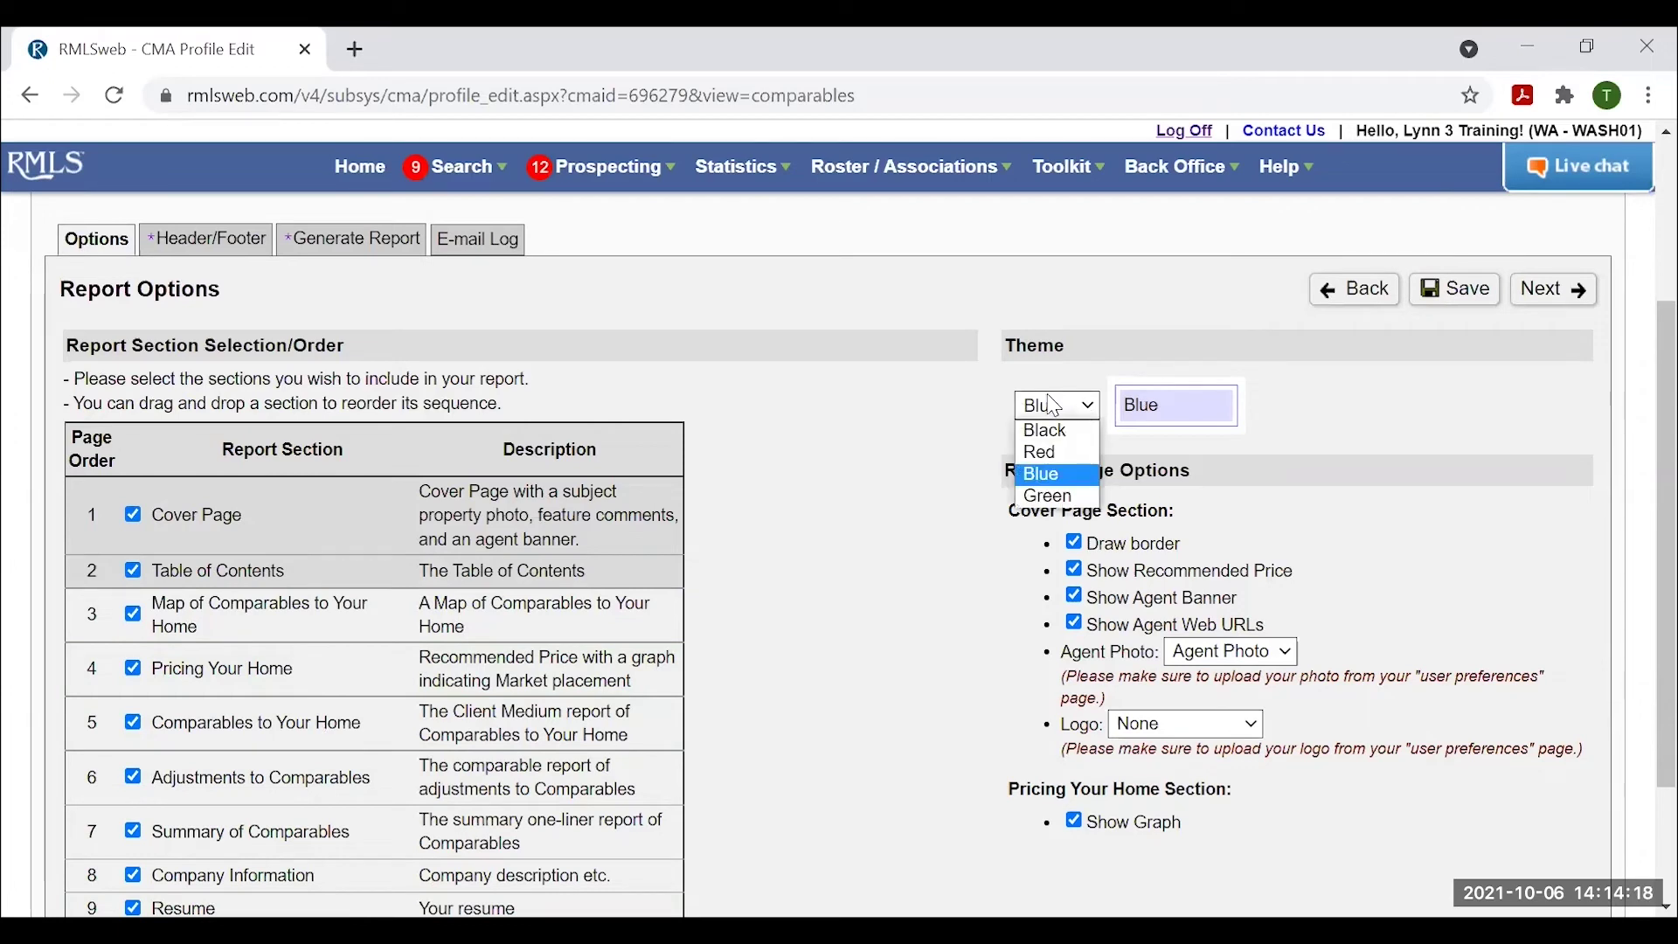
left_click(1049, 470)
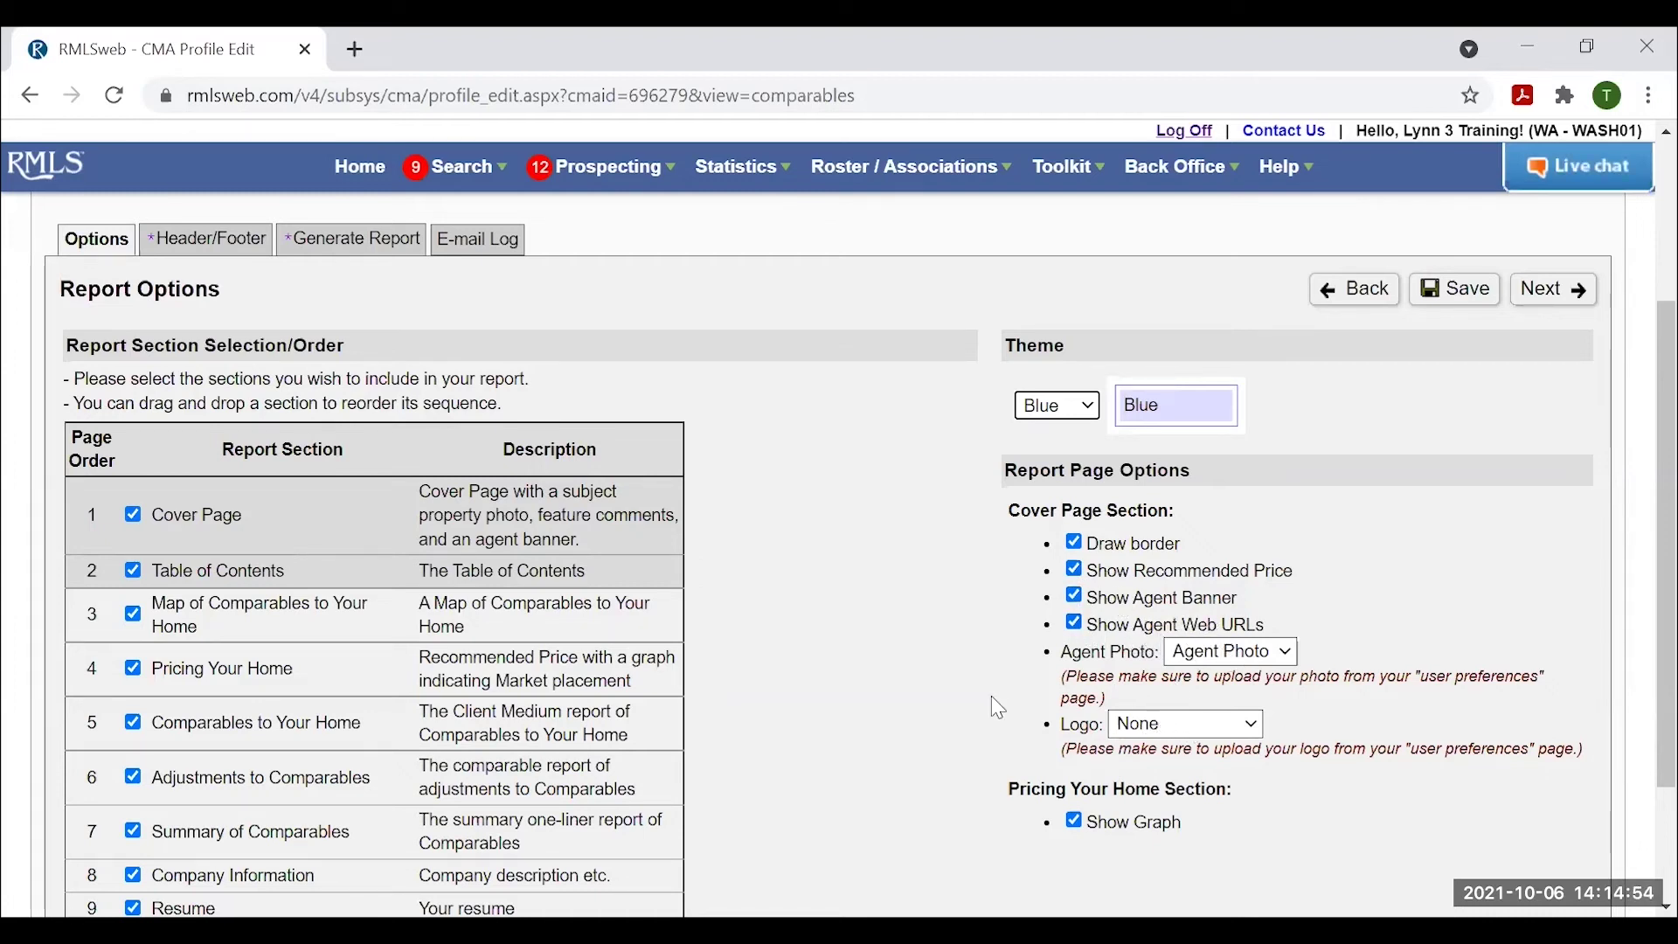
scroll(993, 699, "down", 2)
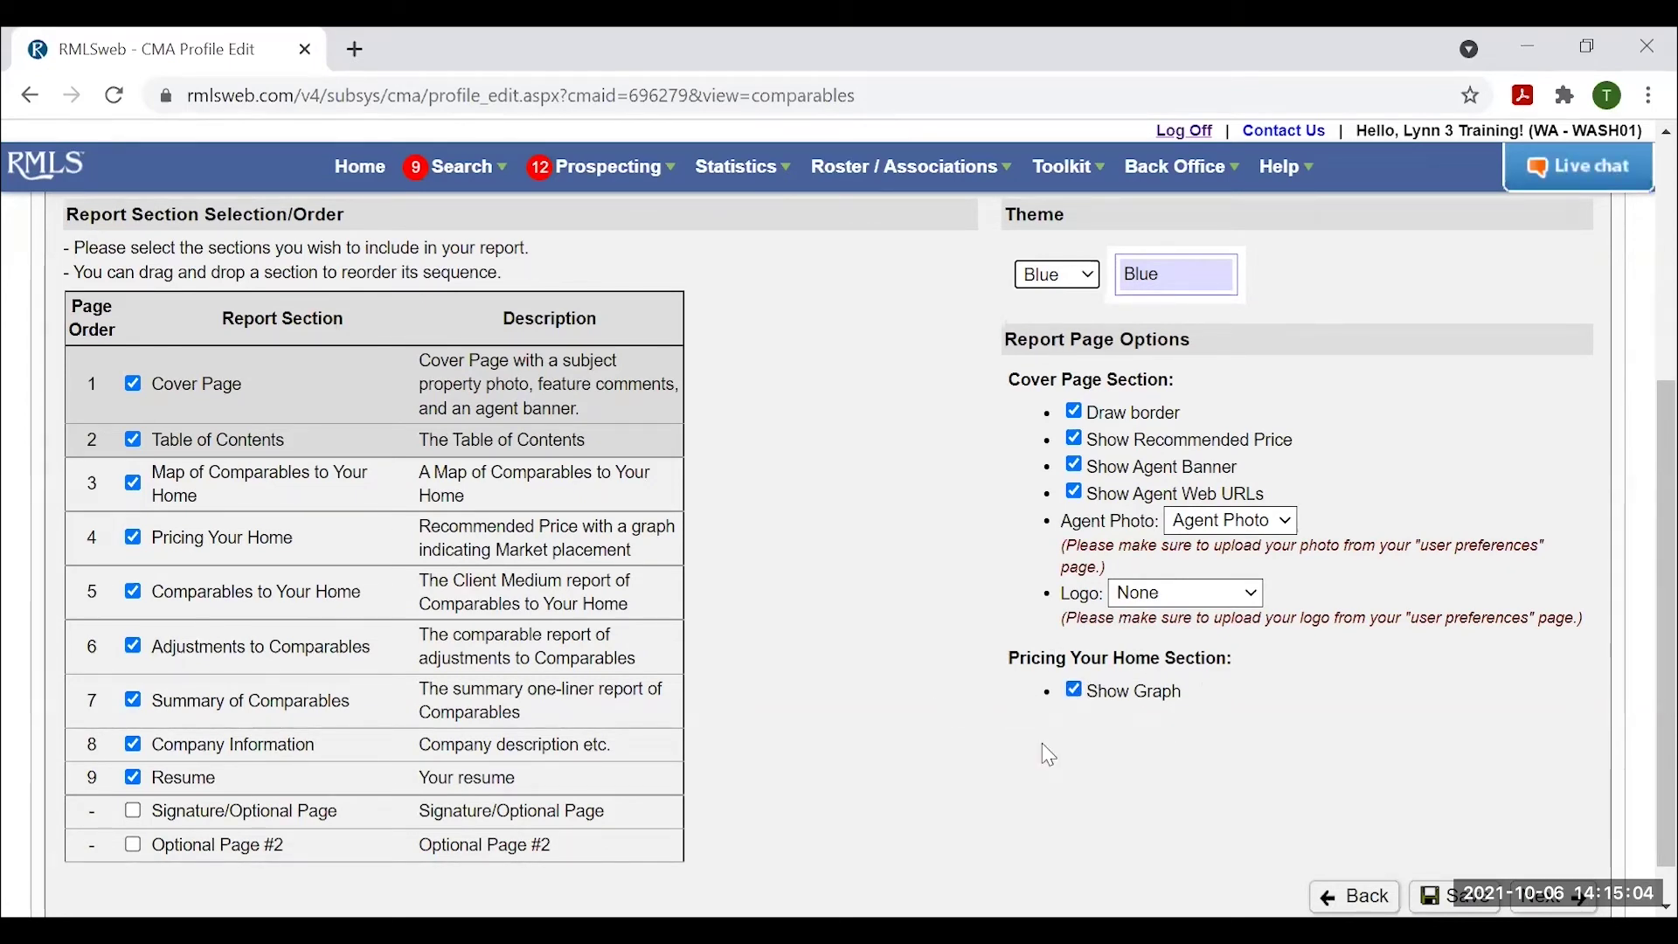
scroll(1077, 749, "up", 2)
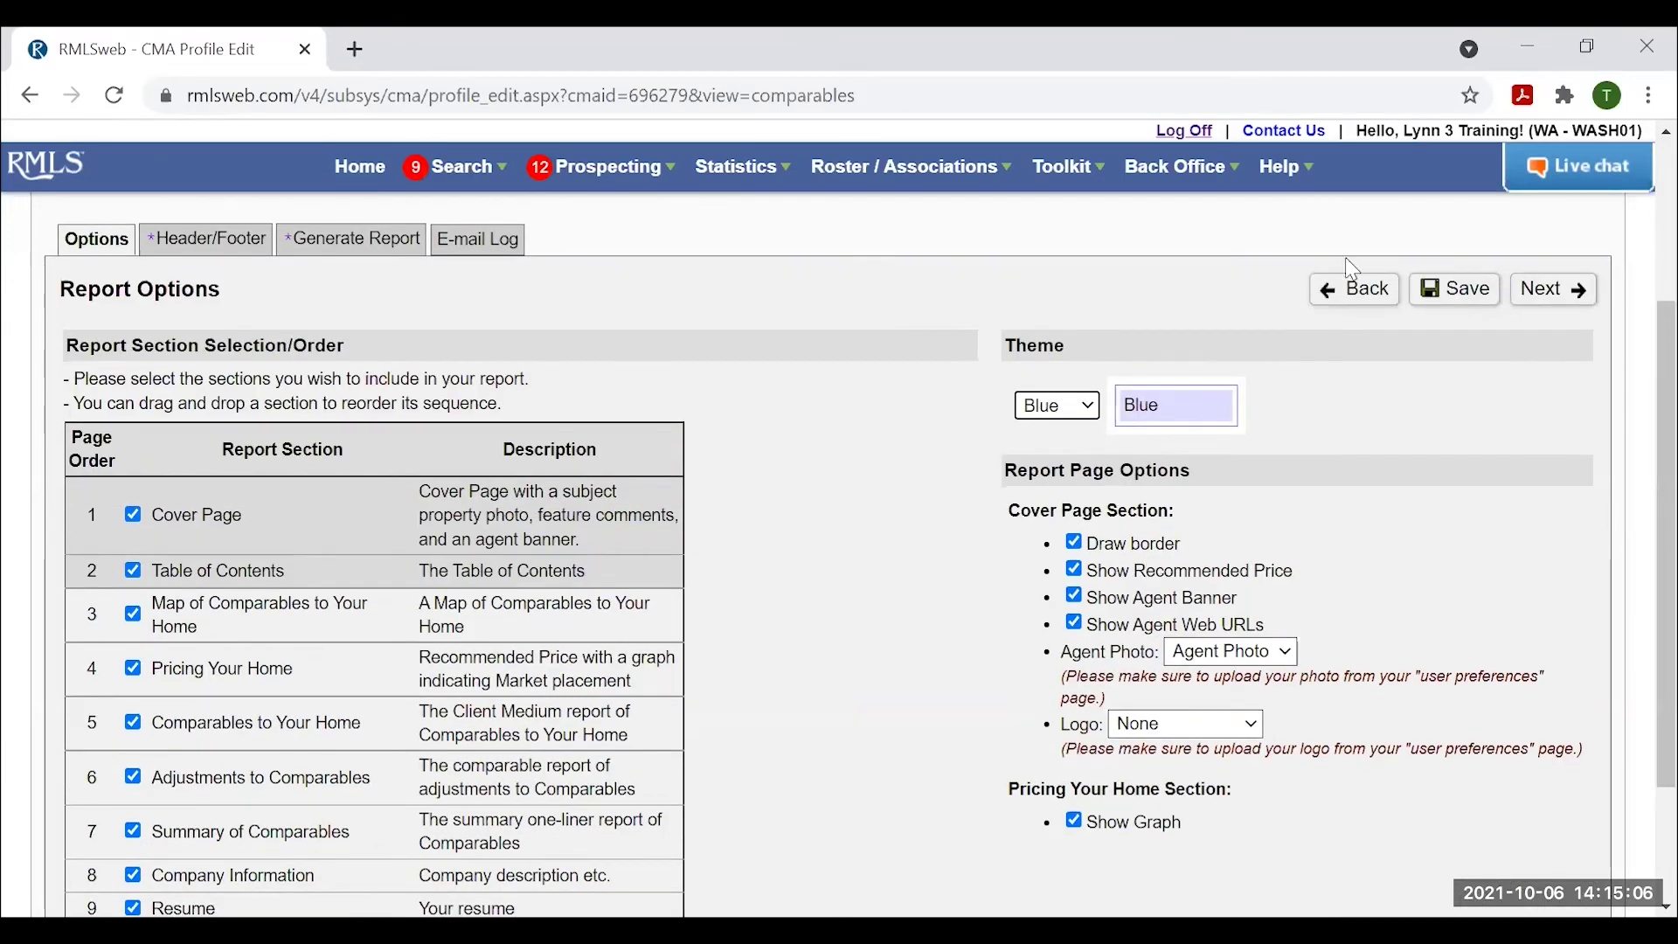
Advance to Header/Footer and leave the Header Center empty without choosing an option.
left_click(1554, 300)
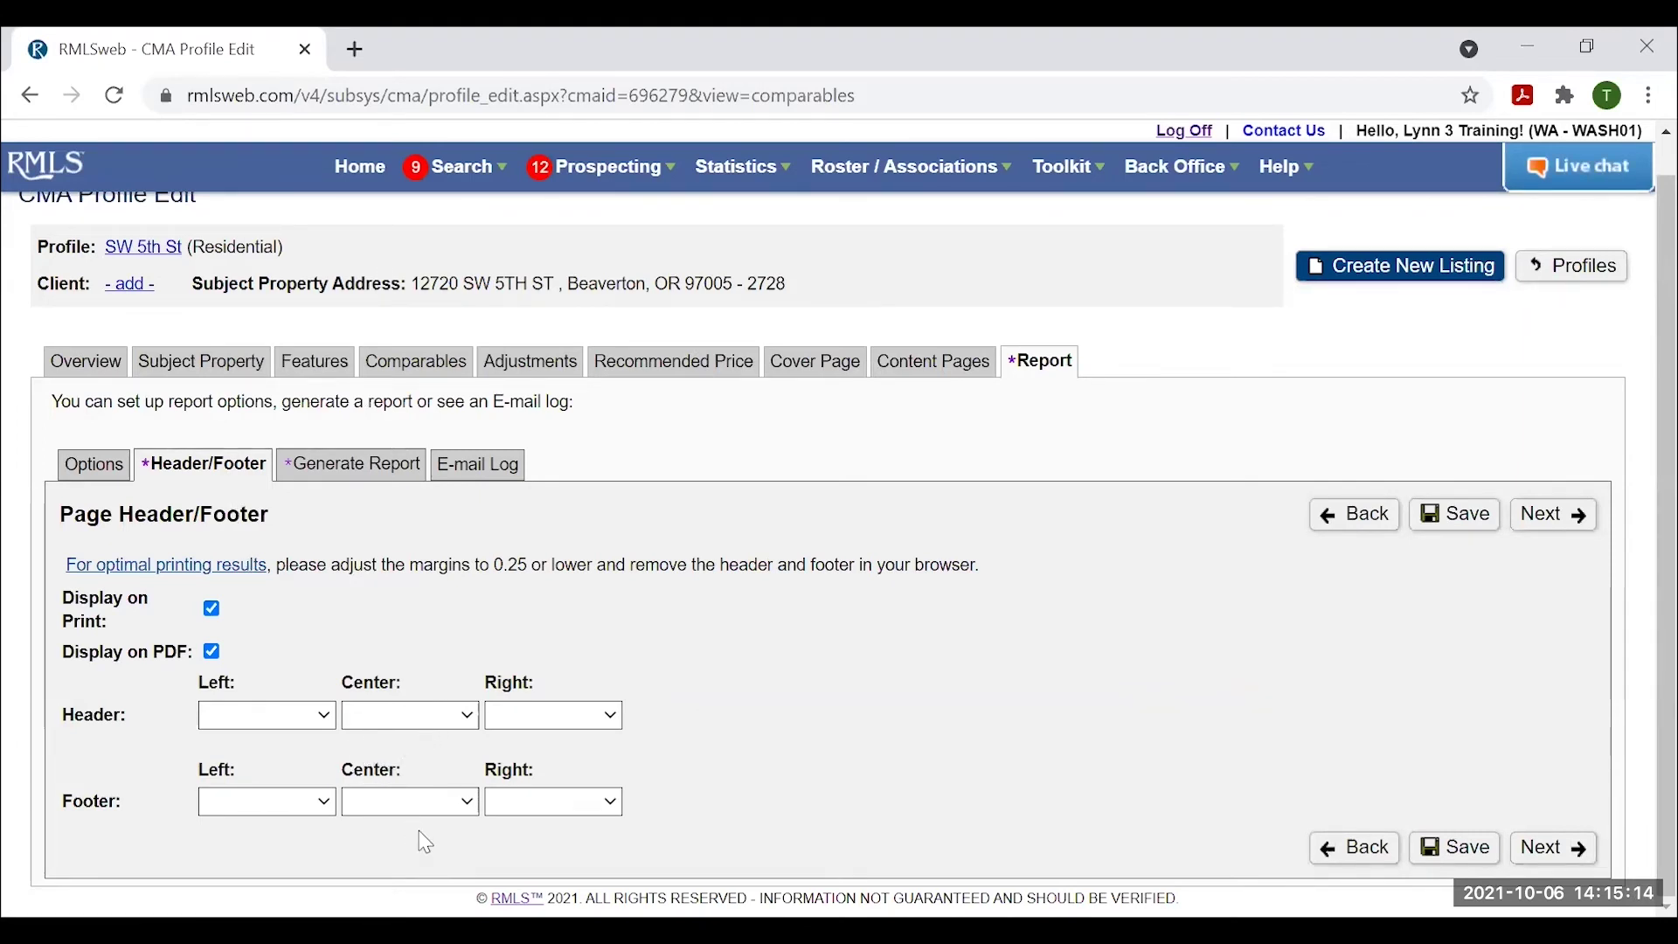
left_click(472, 719)
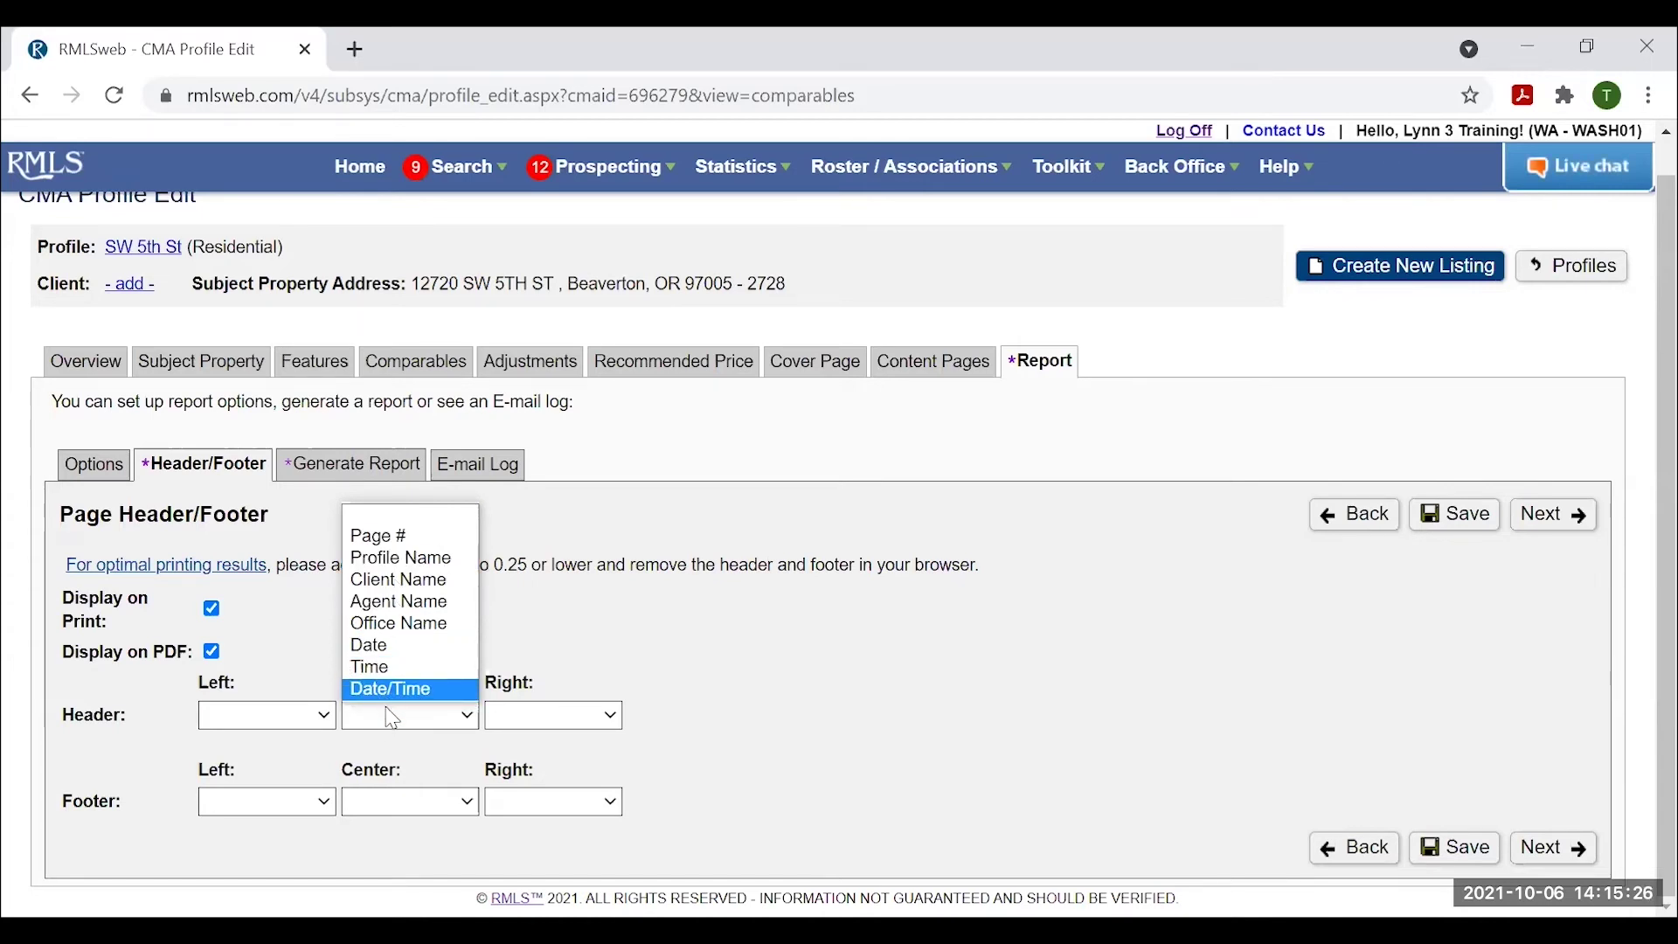
left_click(574, 634)
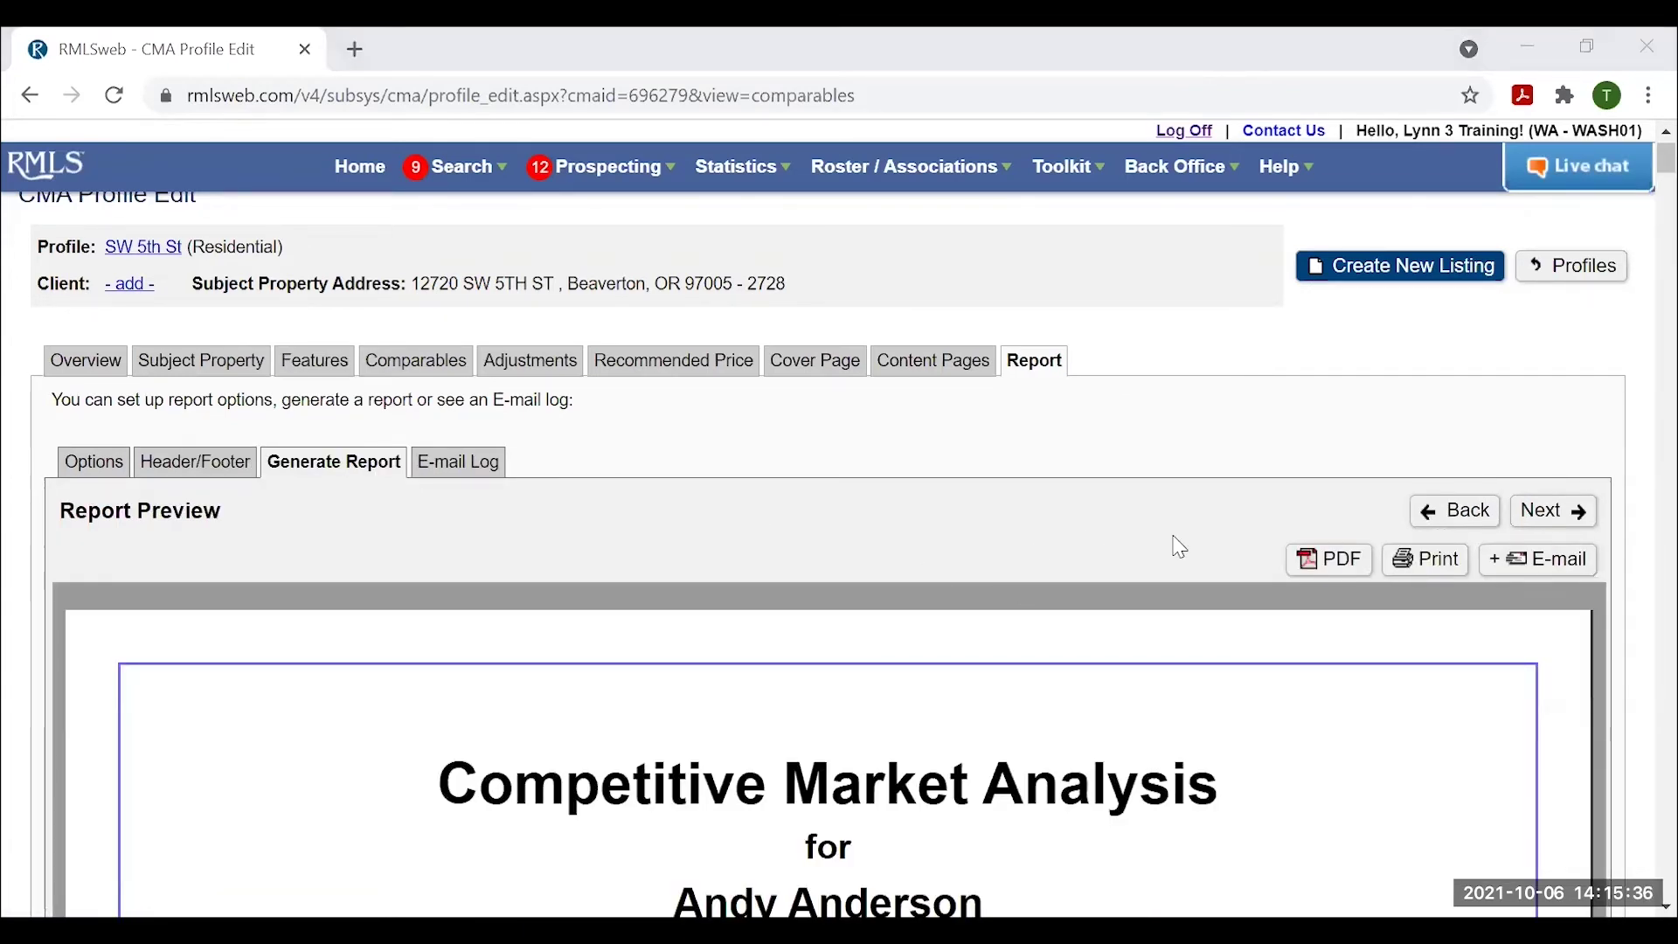
Scroll through the preview's cover page down to the seven-section Table of Contents.
scroll(1019, 435, "down", 1)
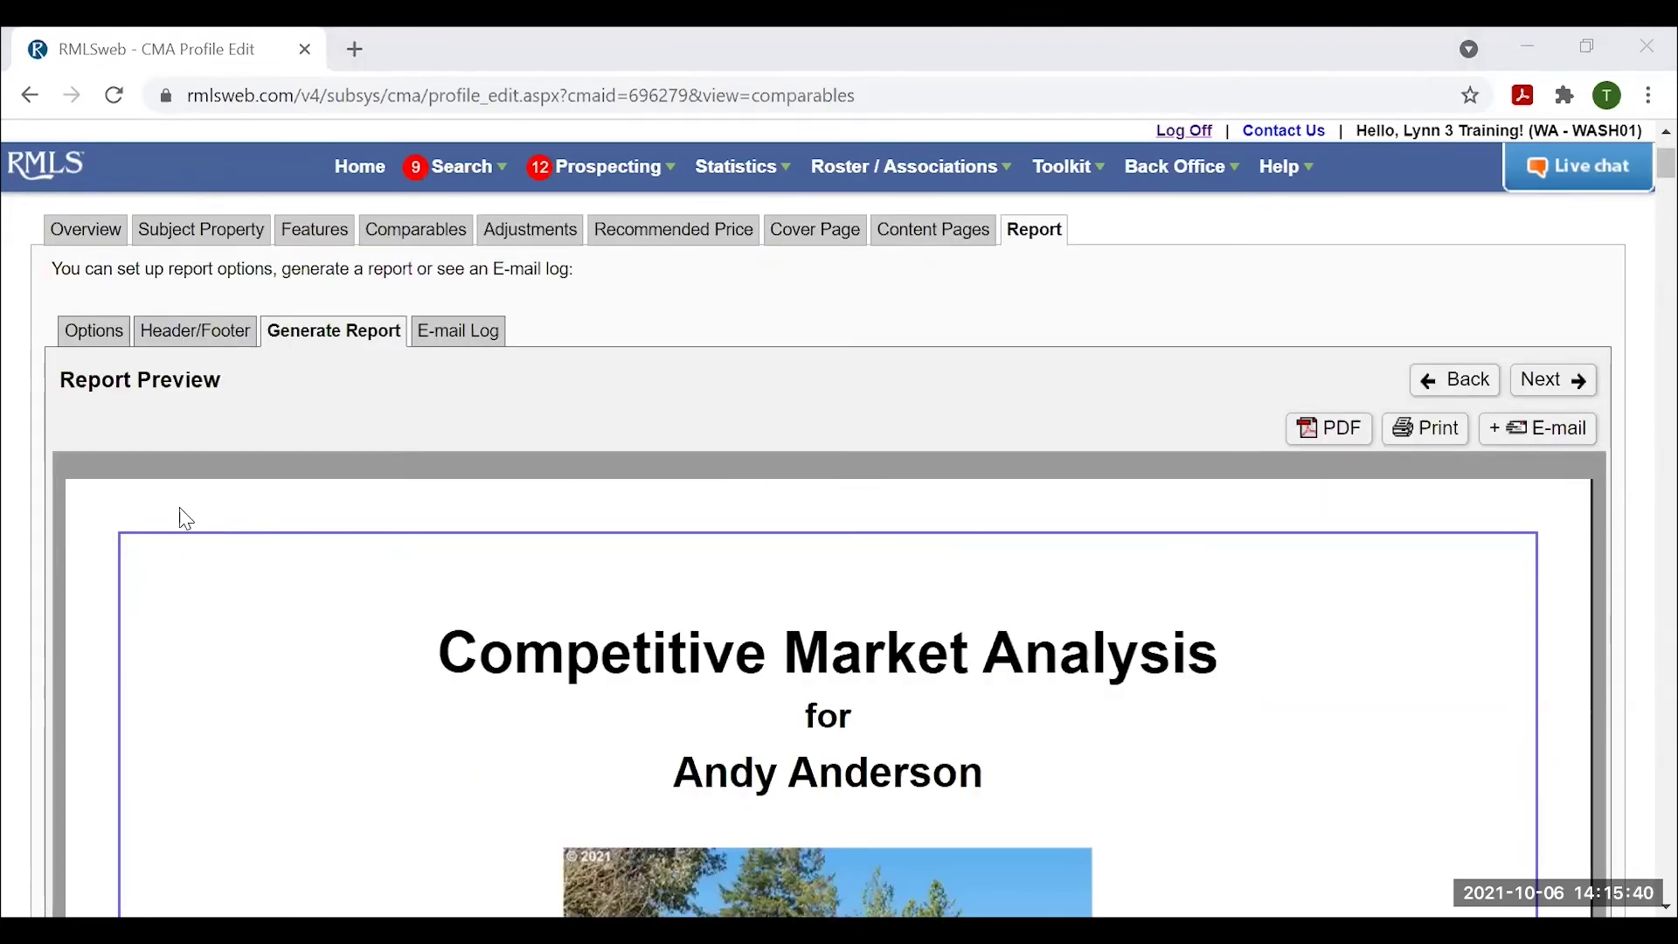
scroll(170, 616, "down", 3)
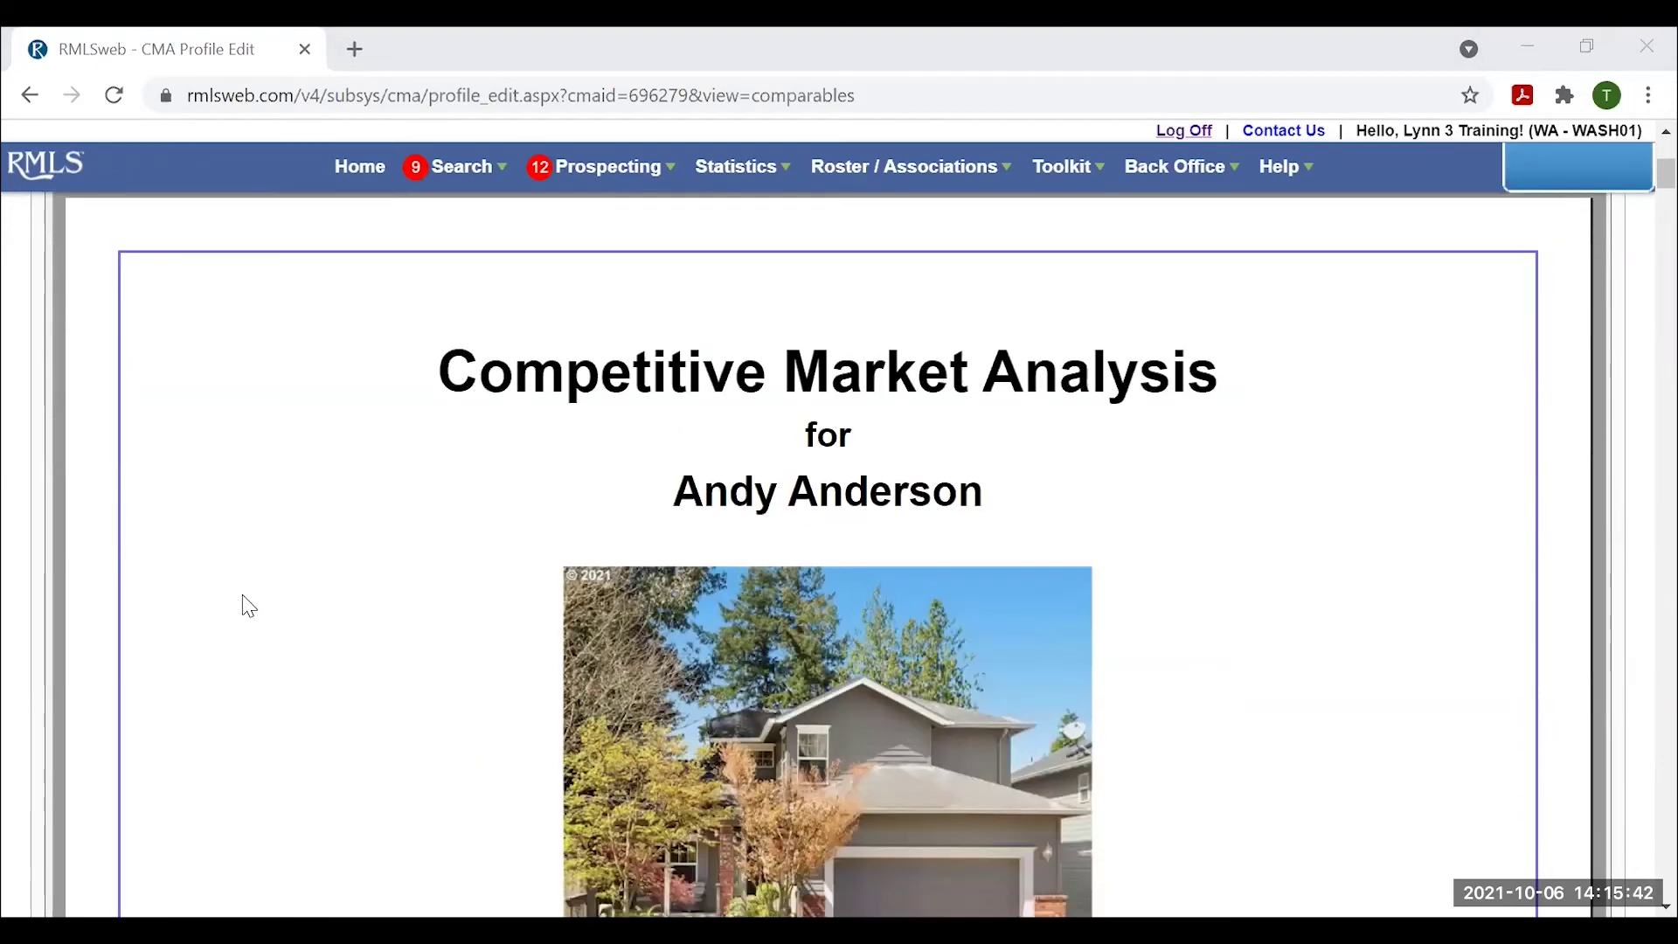
scroll(572, 446, "down", 1)
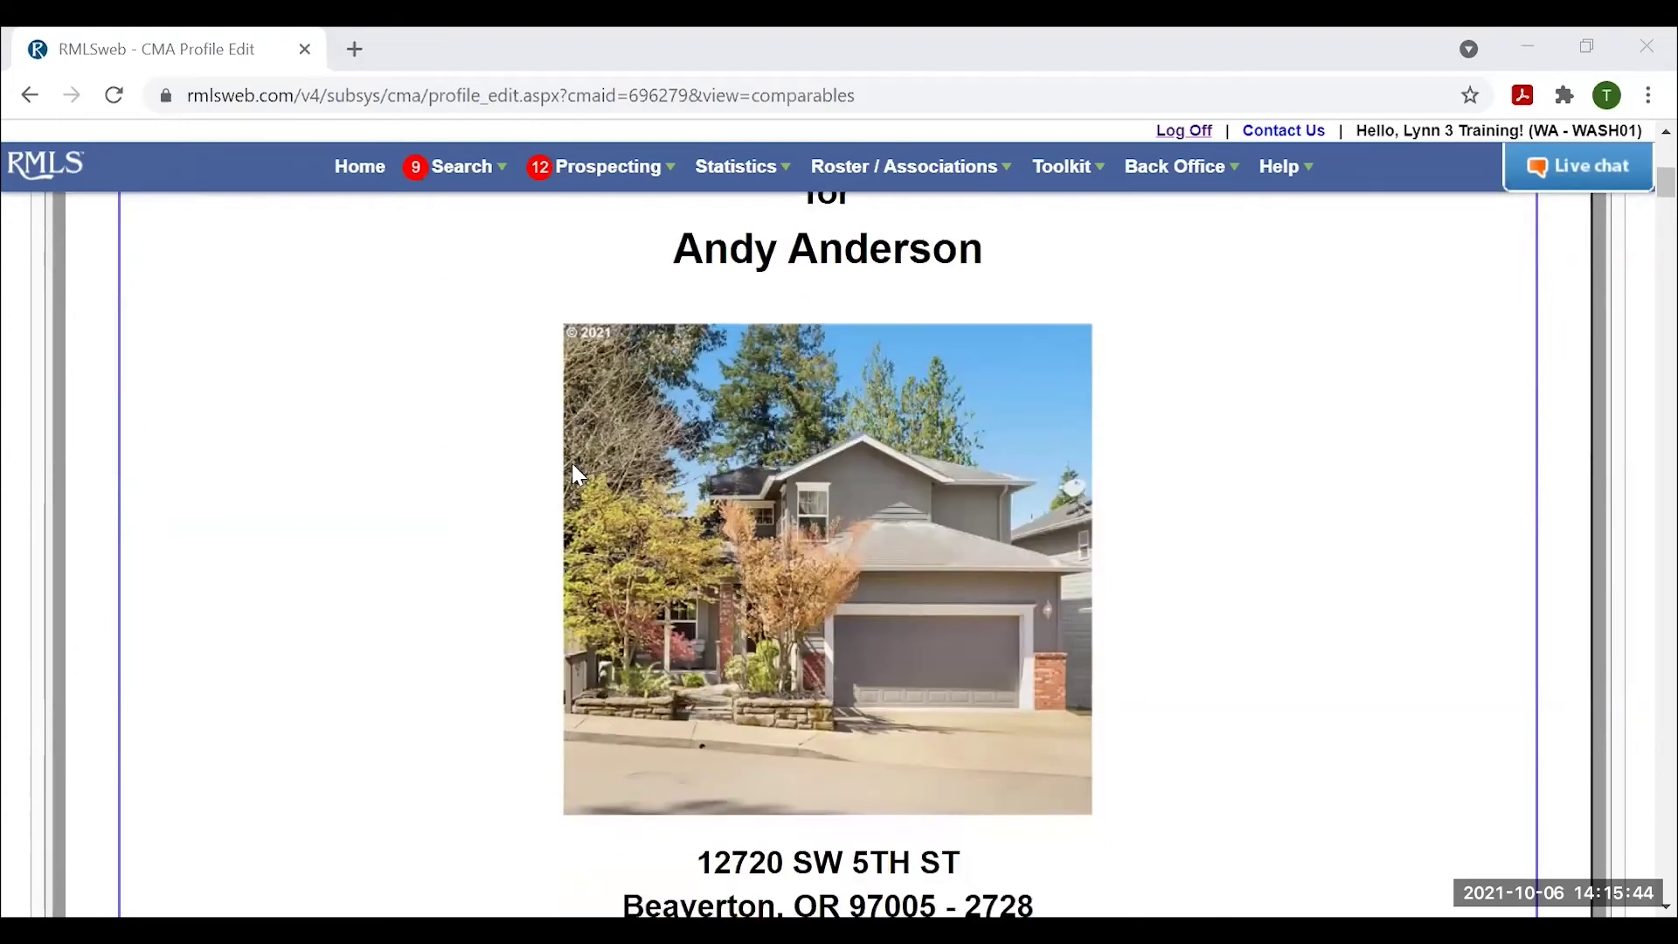
scroll(533, 499, "down", 1)
scroll(517, 498, "down", 2)
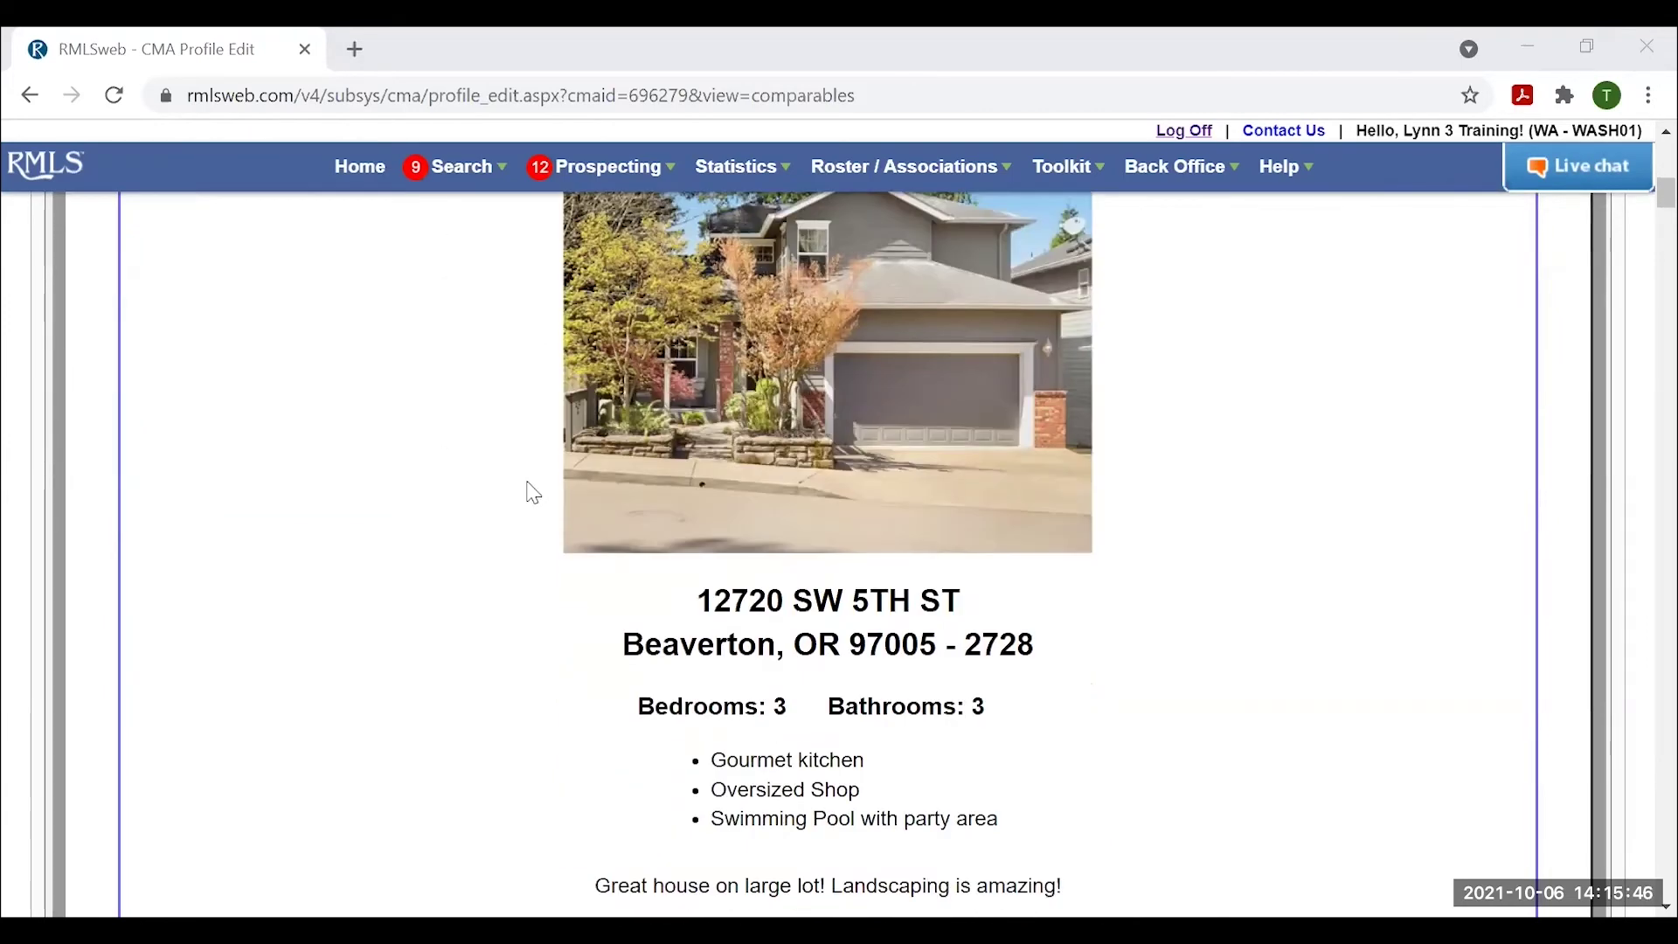
scroll(518, 486, "up", 1)
scroll(461, 464, "down", 2)
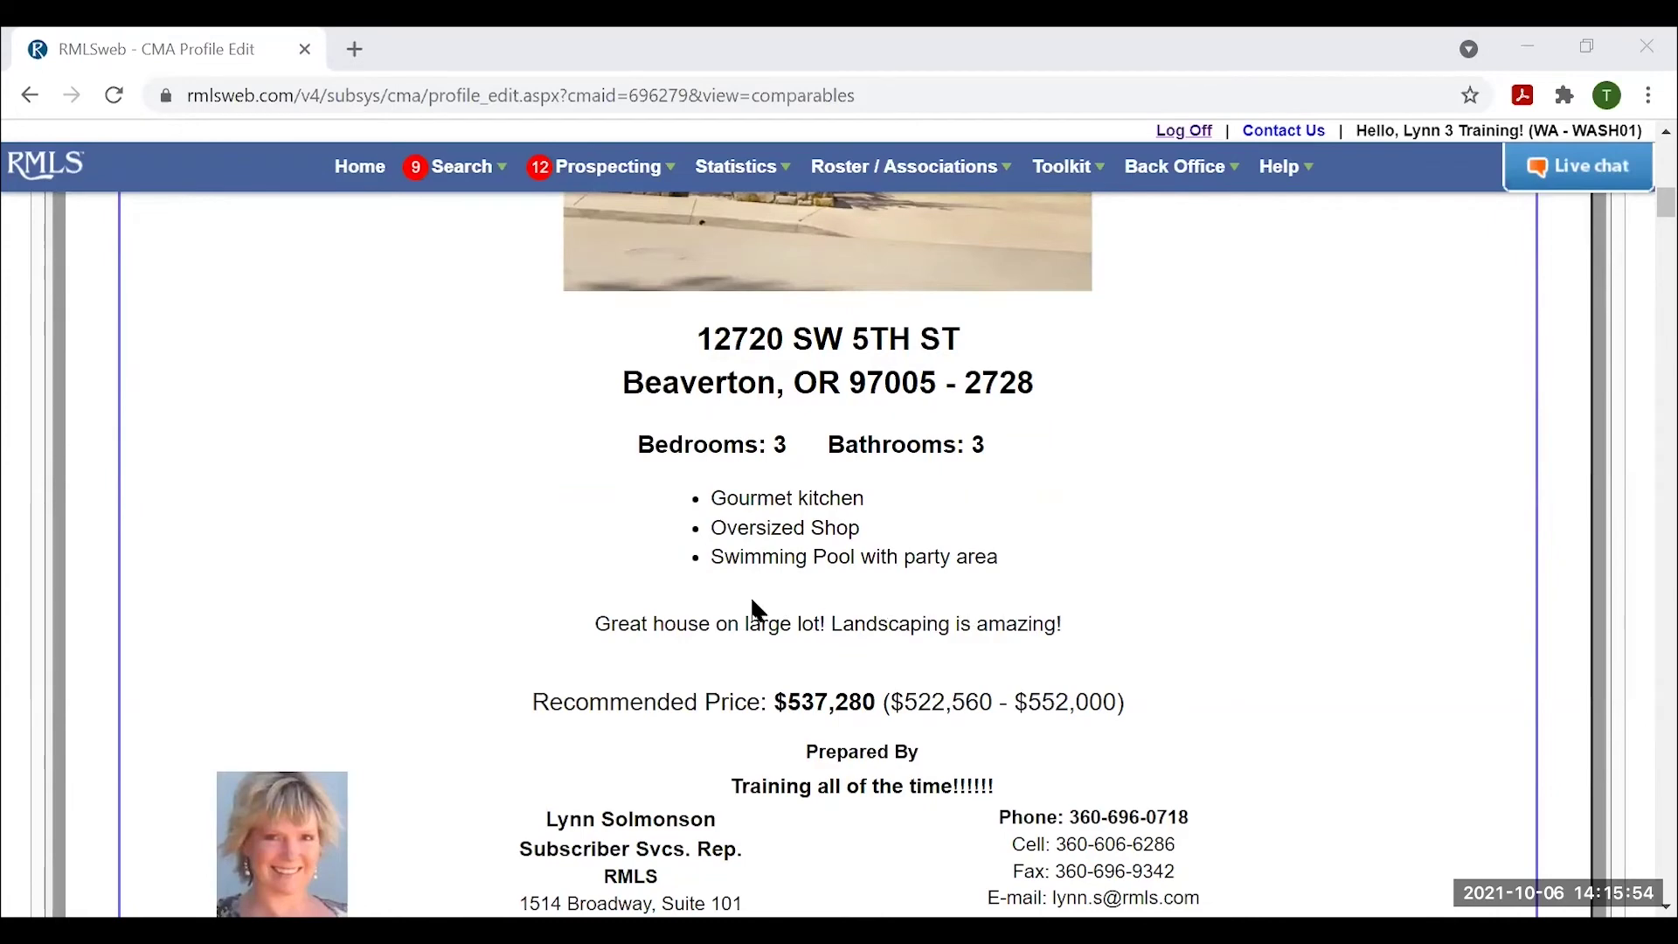
scroll(750, 603, "down", 1)
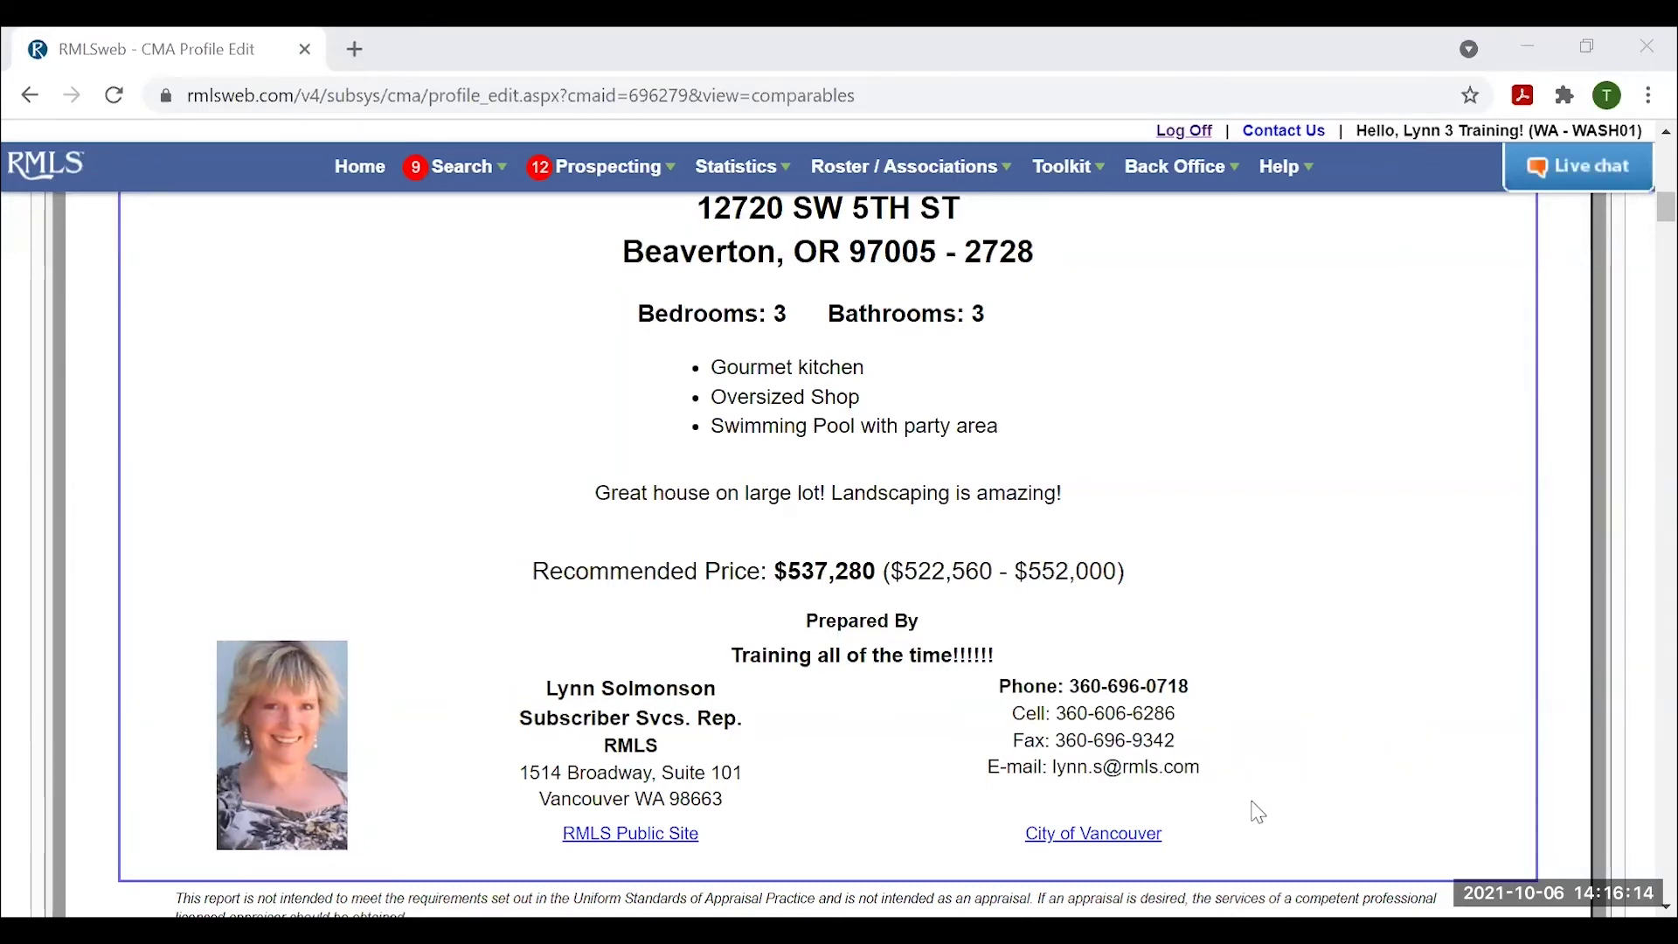
scroll(1322, 772, "down", 13)
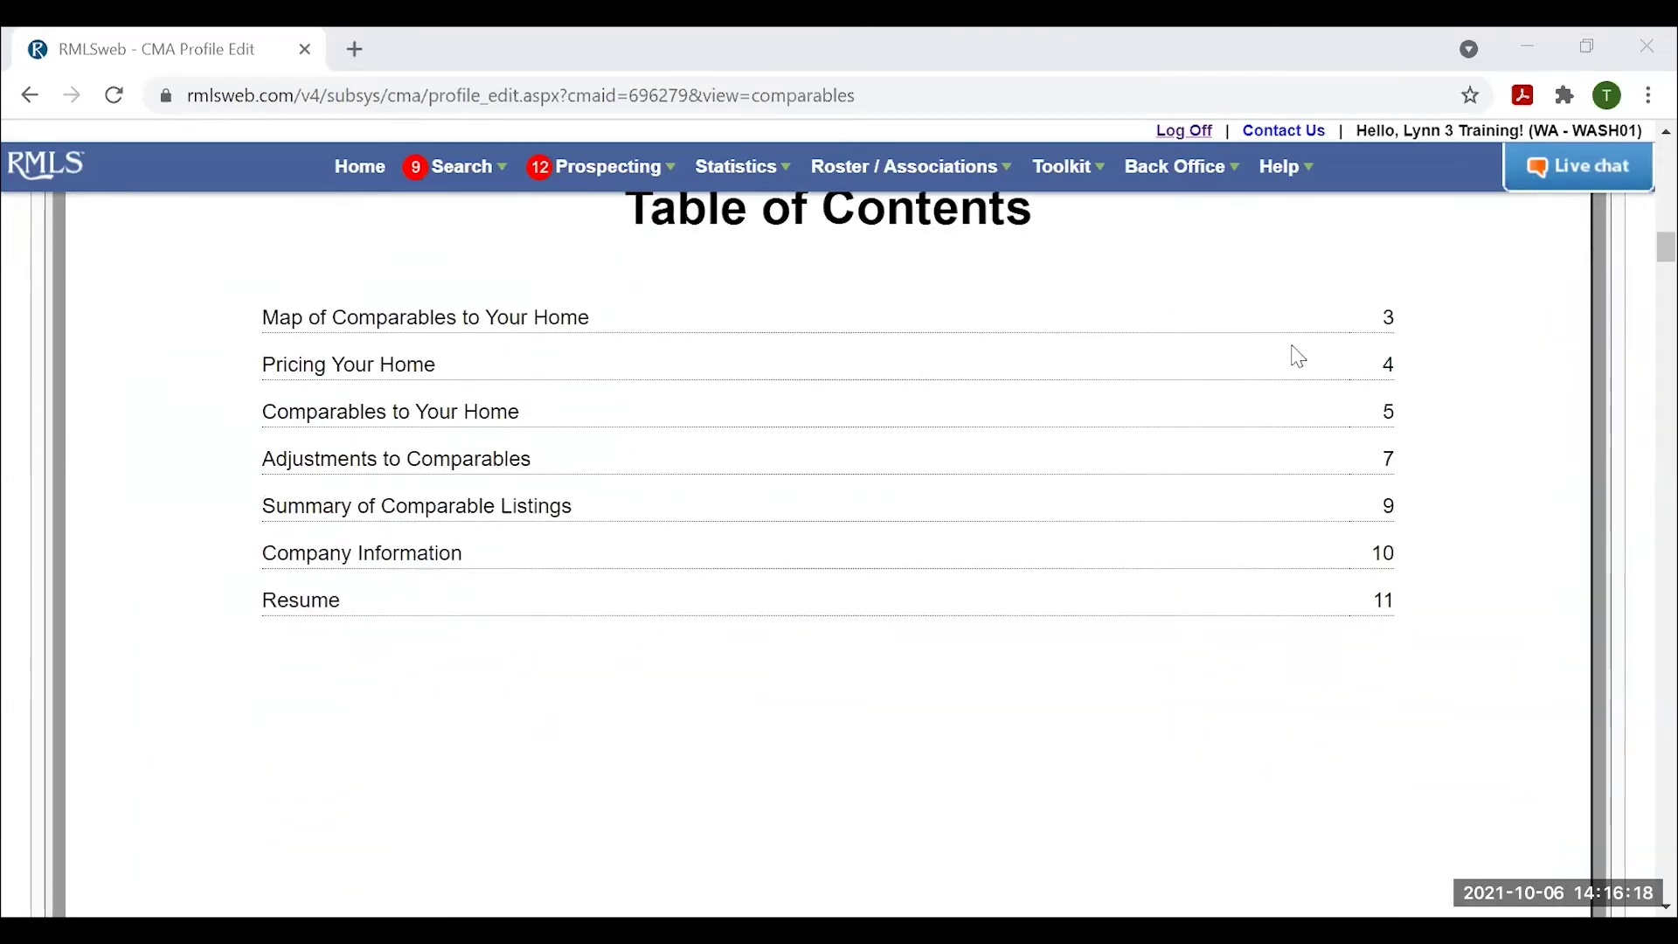
Scroll past the comparables map, pricing chart and comparables to the Adjustments to Comparables table.
scroll(1204, 750, "down", 2)
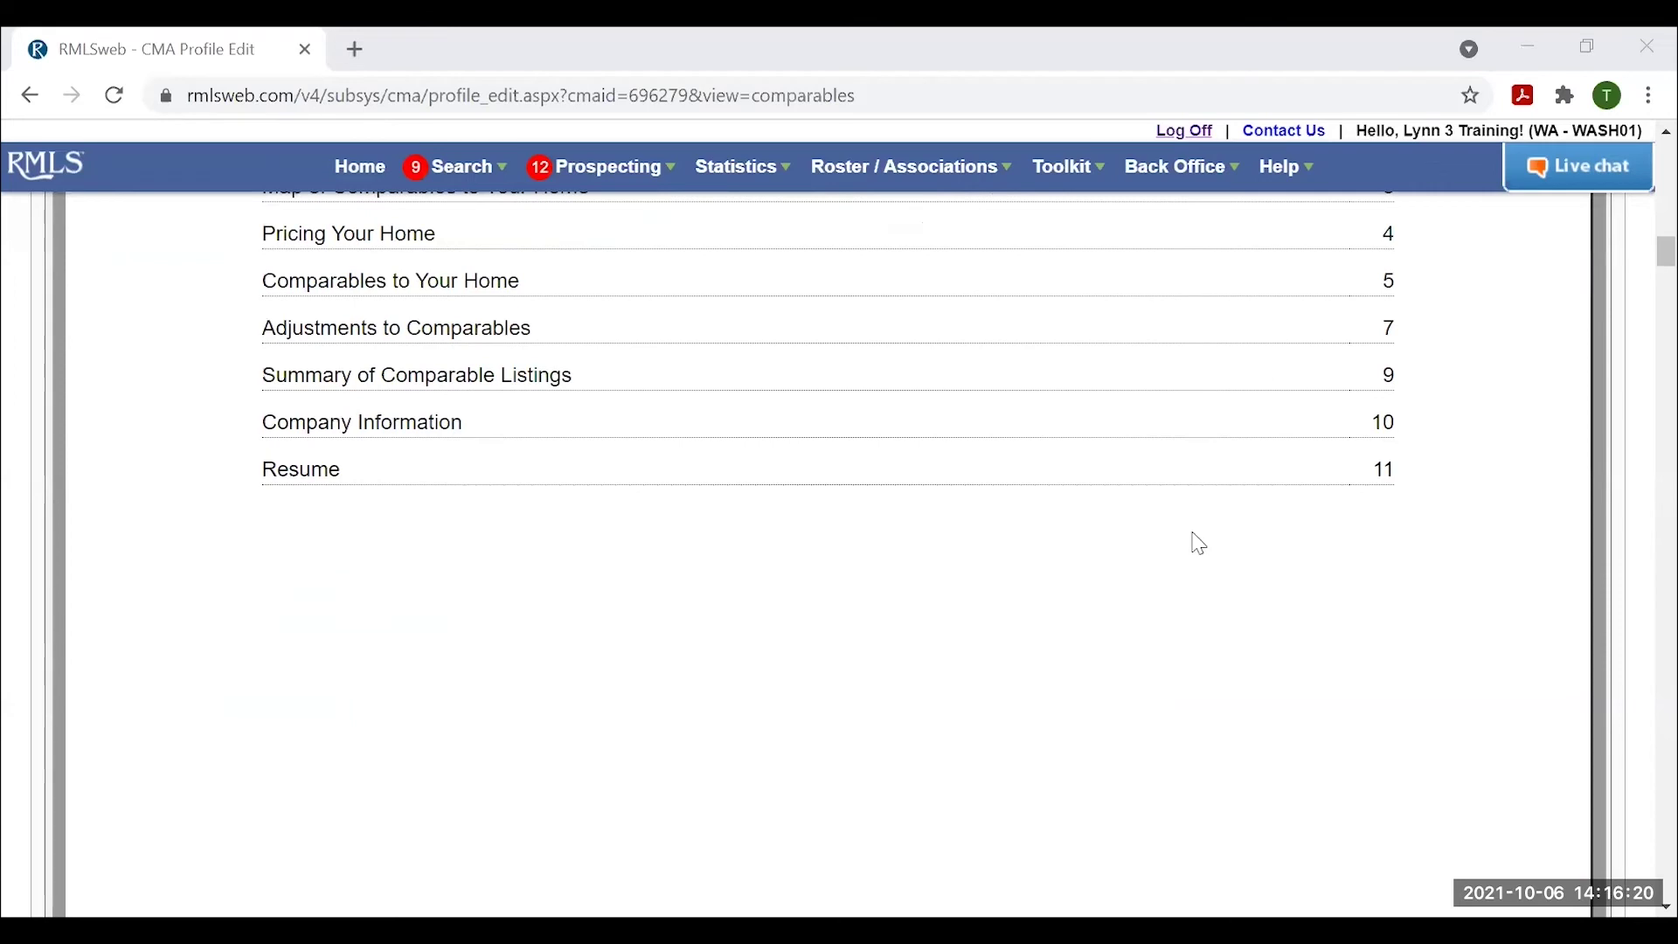
scroll(1180, 594, "down", 6)
scroll(1175, 599, "down", 10)
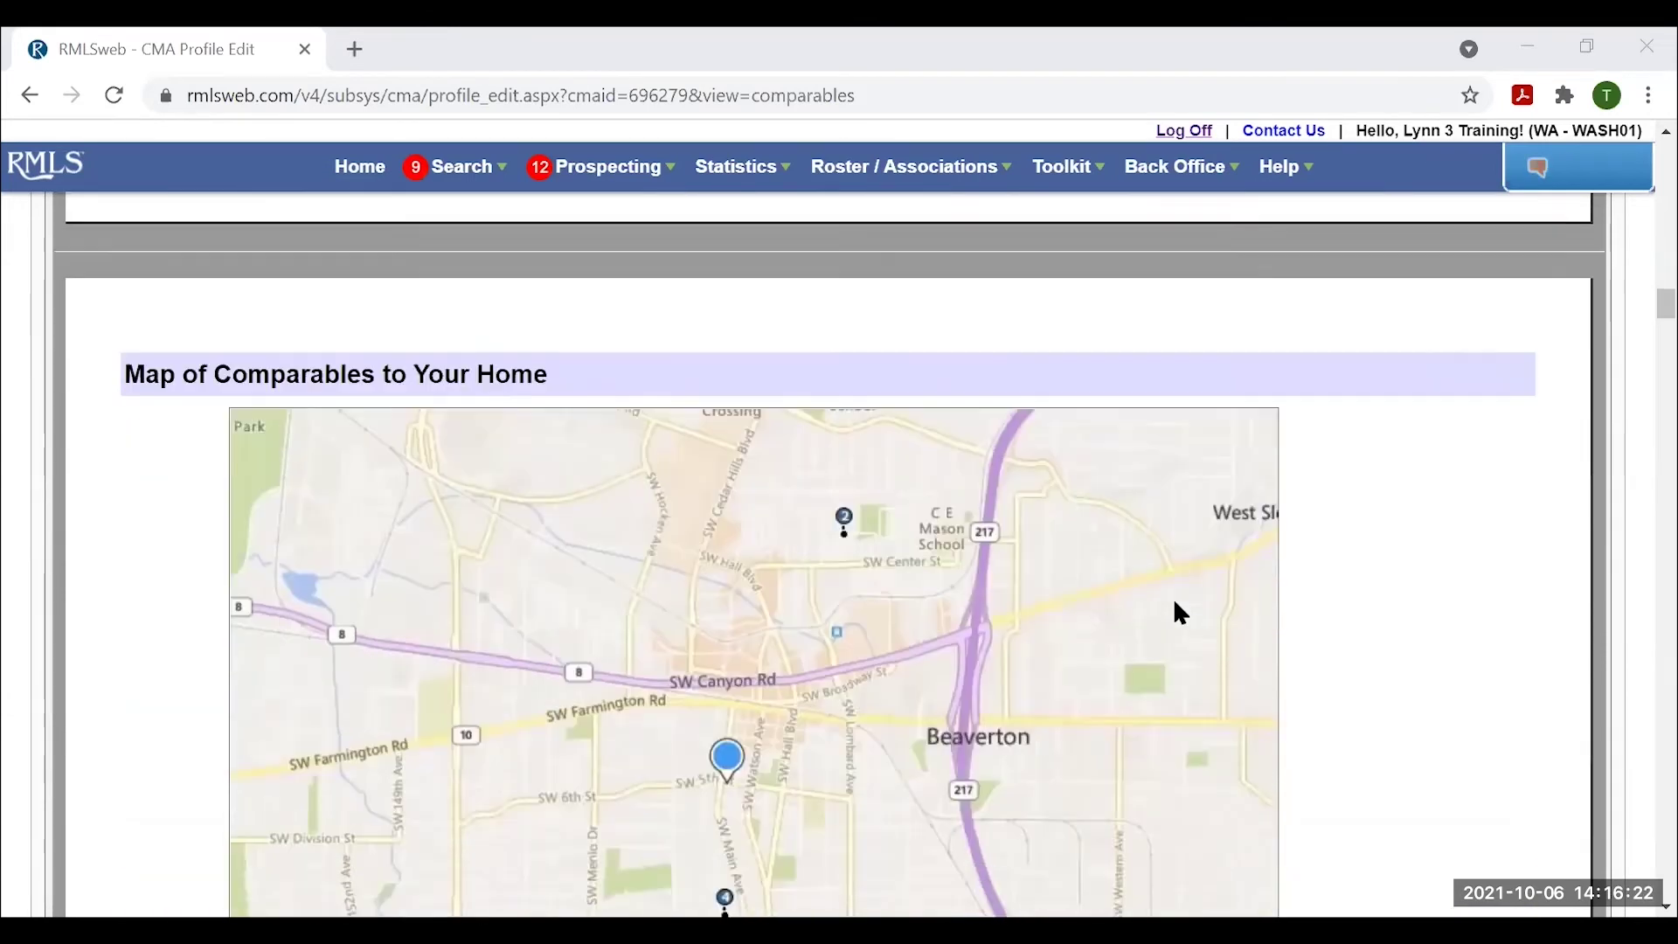
scroll(1166, 631, "up", 2)
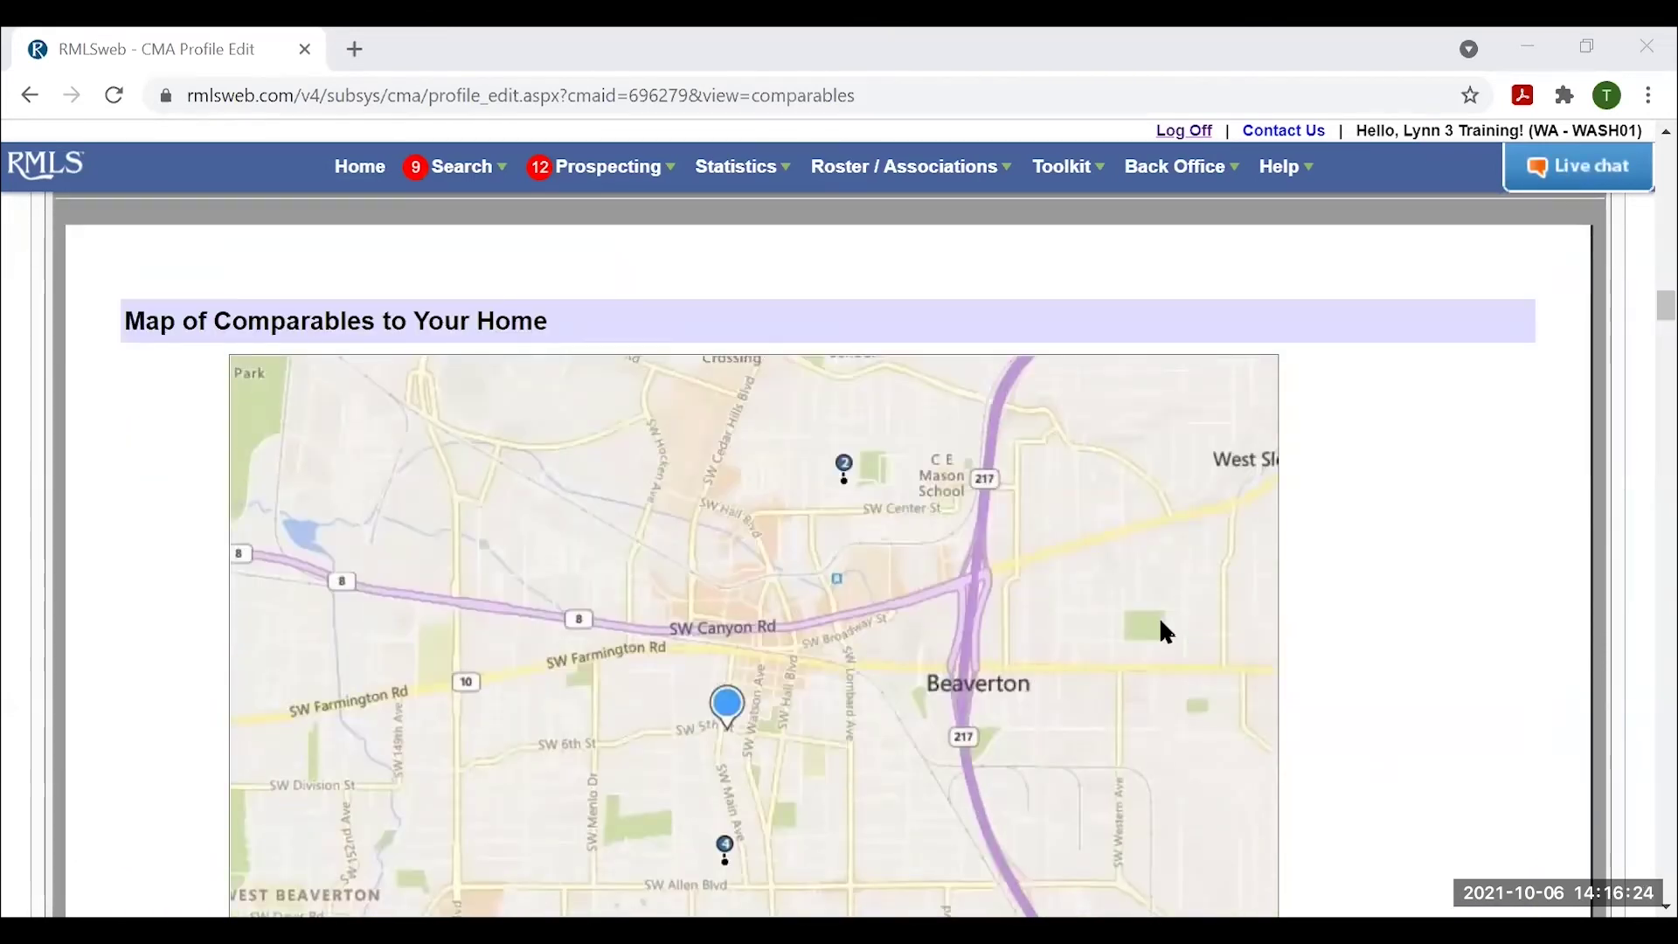
scroll(1166, 630, "down", 4)
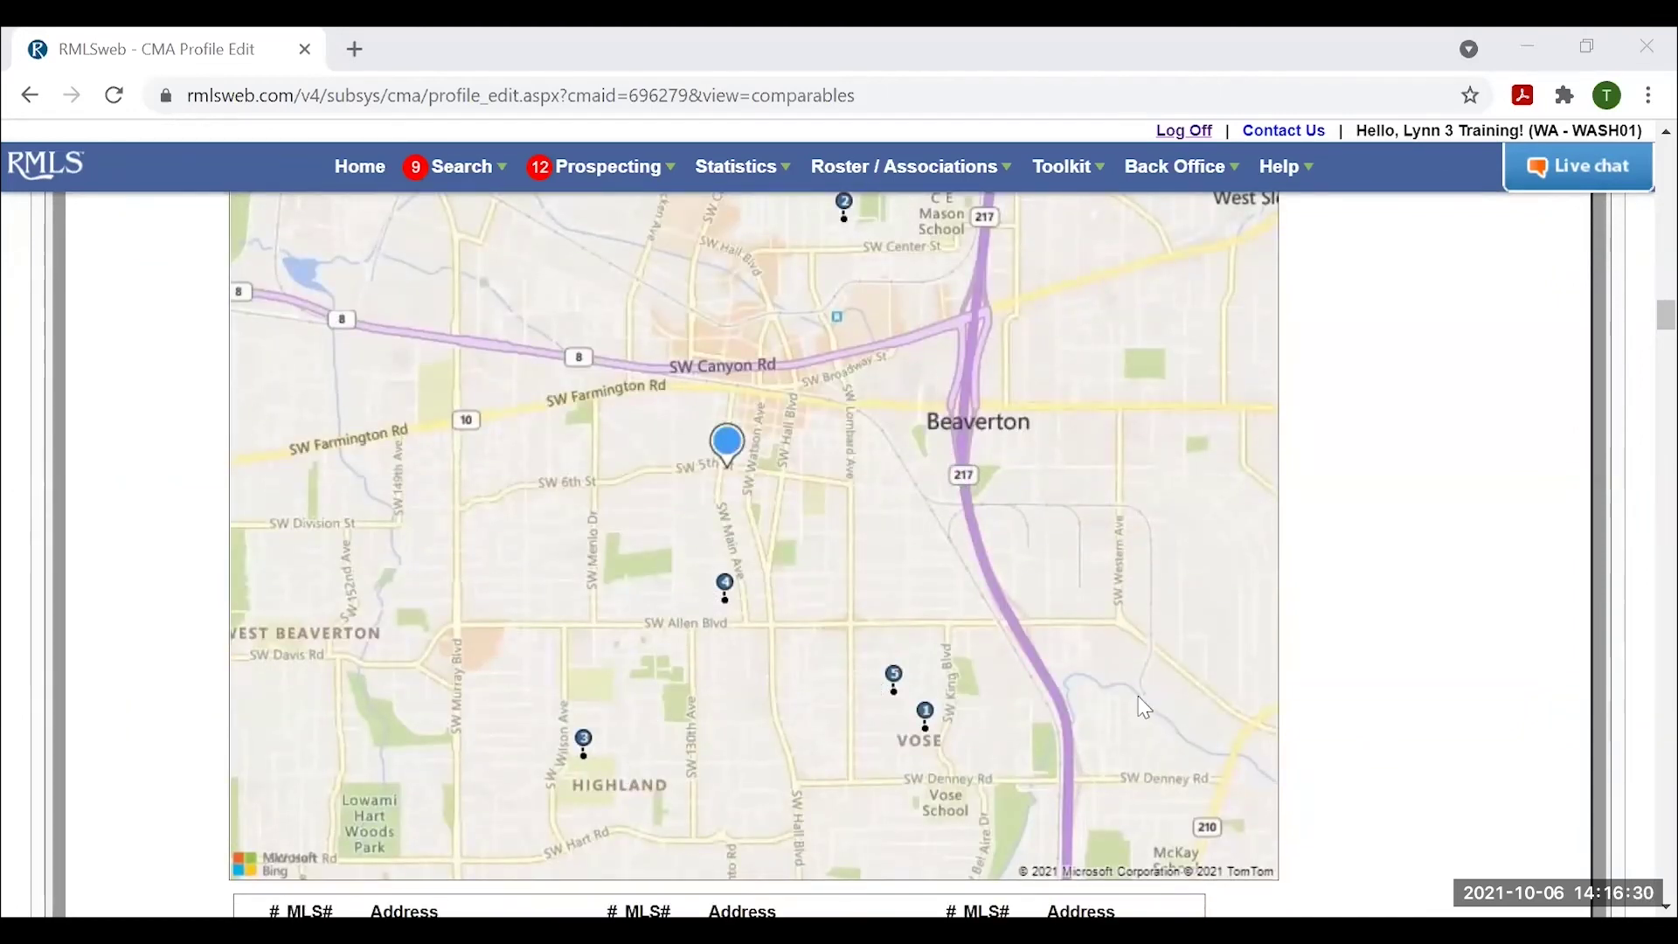
scroll(1145, 708, "down", 2)
scroll(1189, 786, "down", 15)
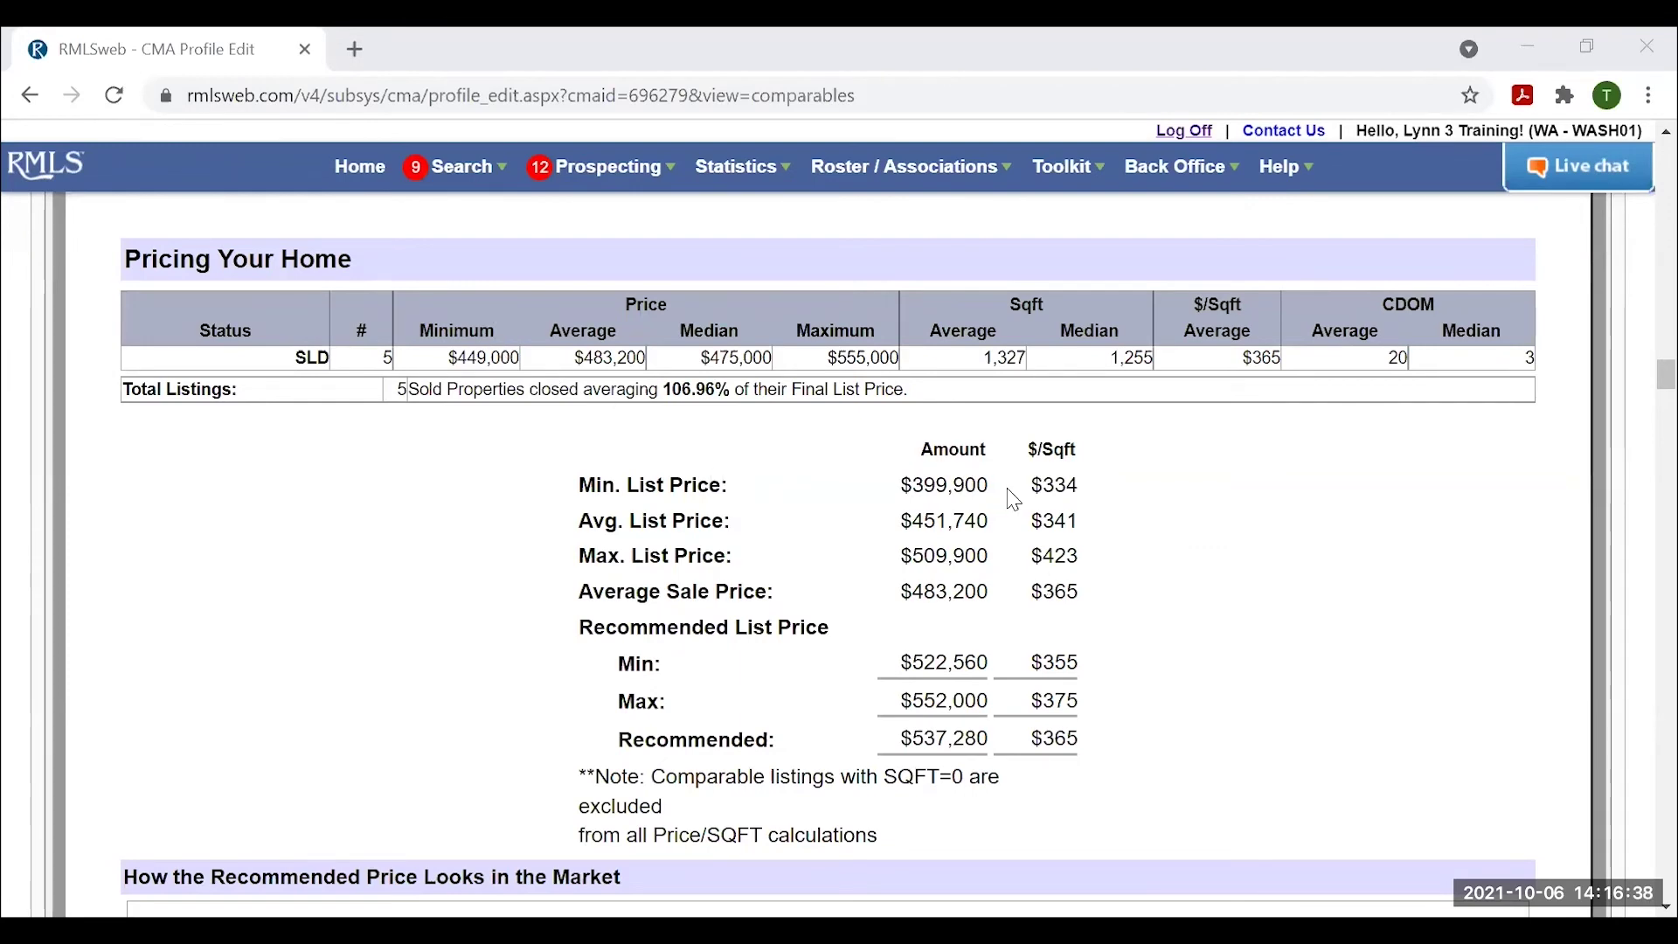
scroll(1150, 536, "down", 3)
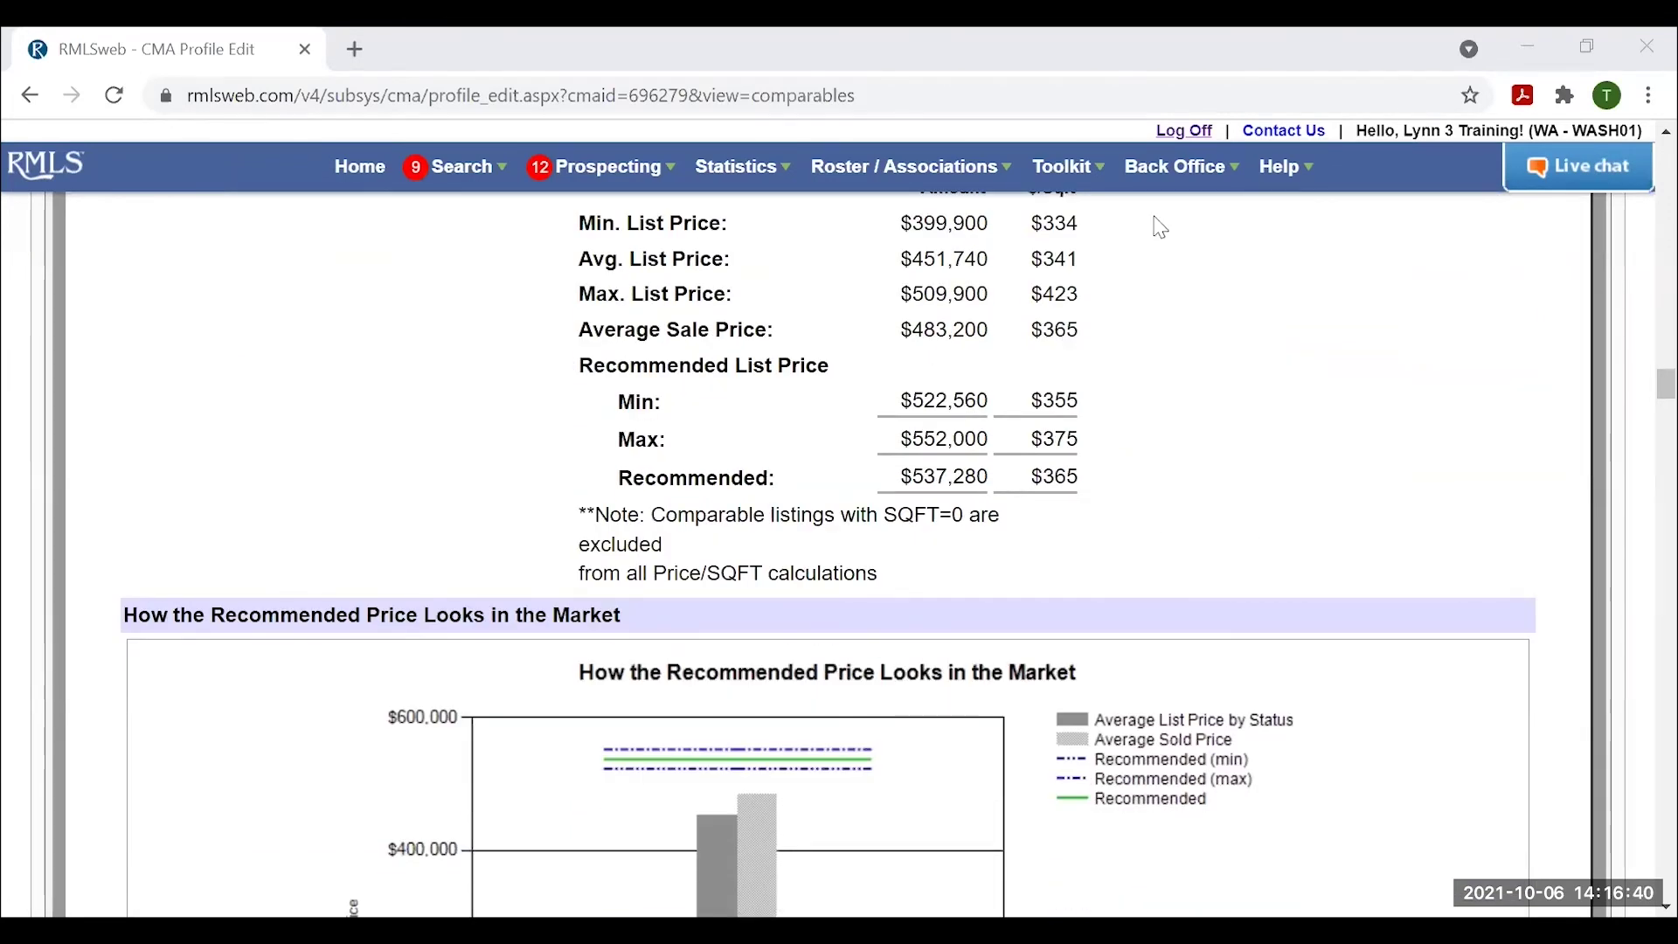
scroll(1180, 433, "down", 3)
scroll(1198, 453, "down", 2)
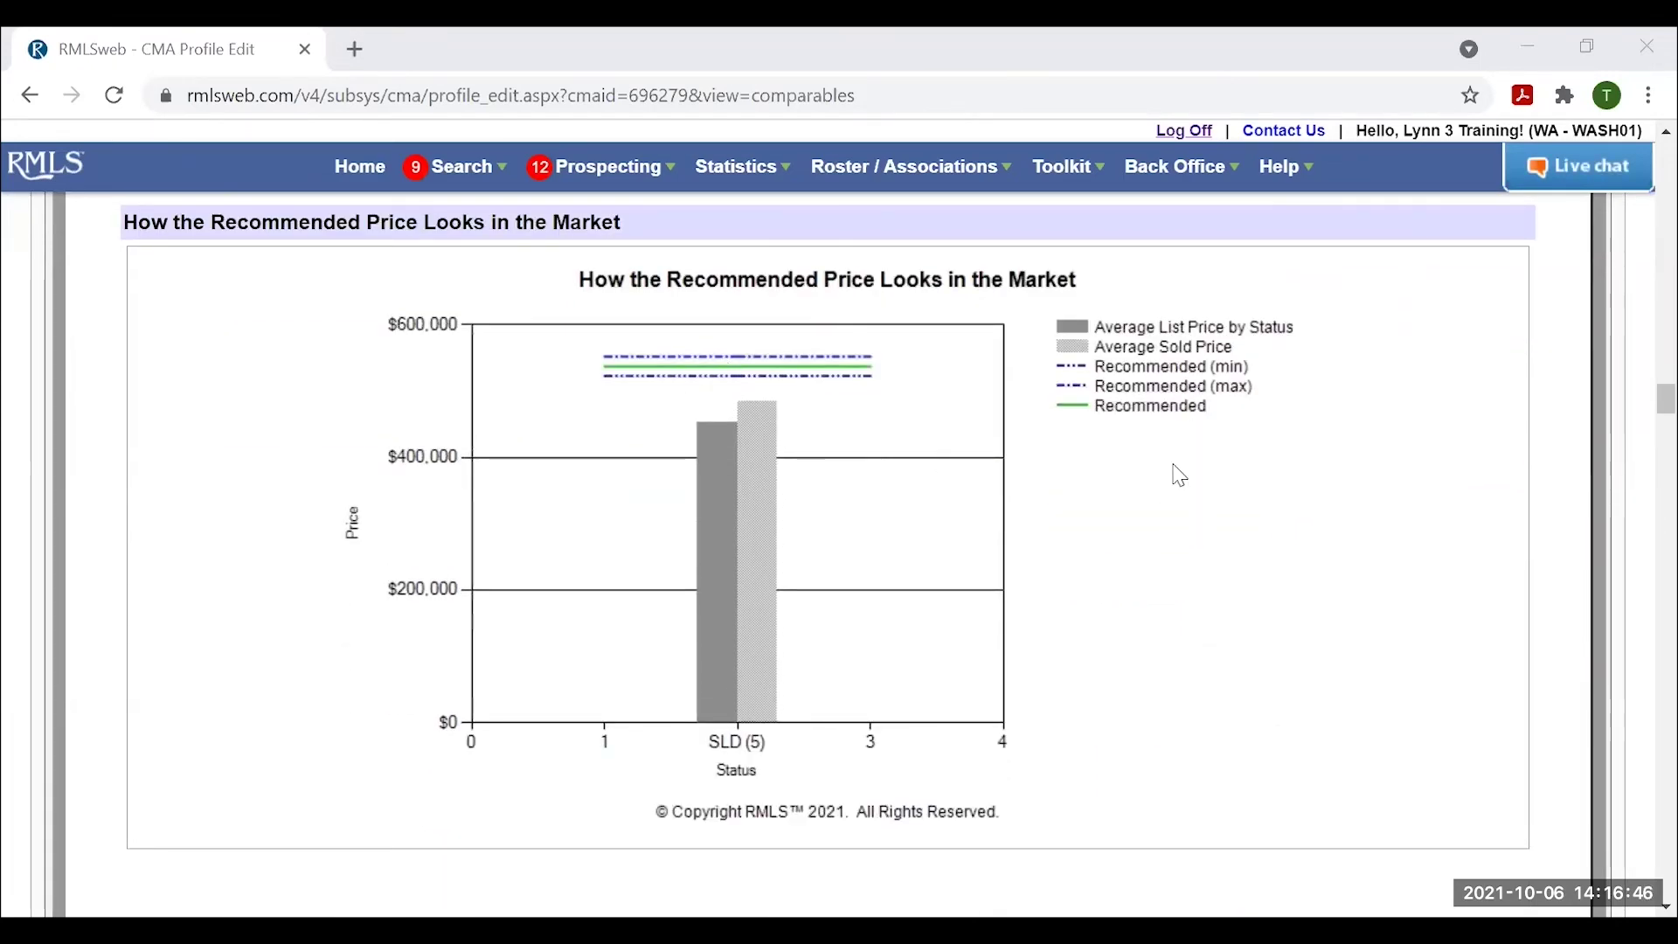
scroll(1197, 476, "down", 8)
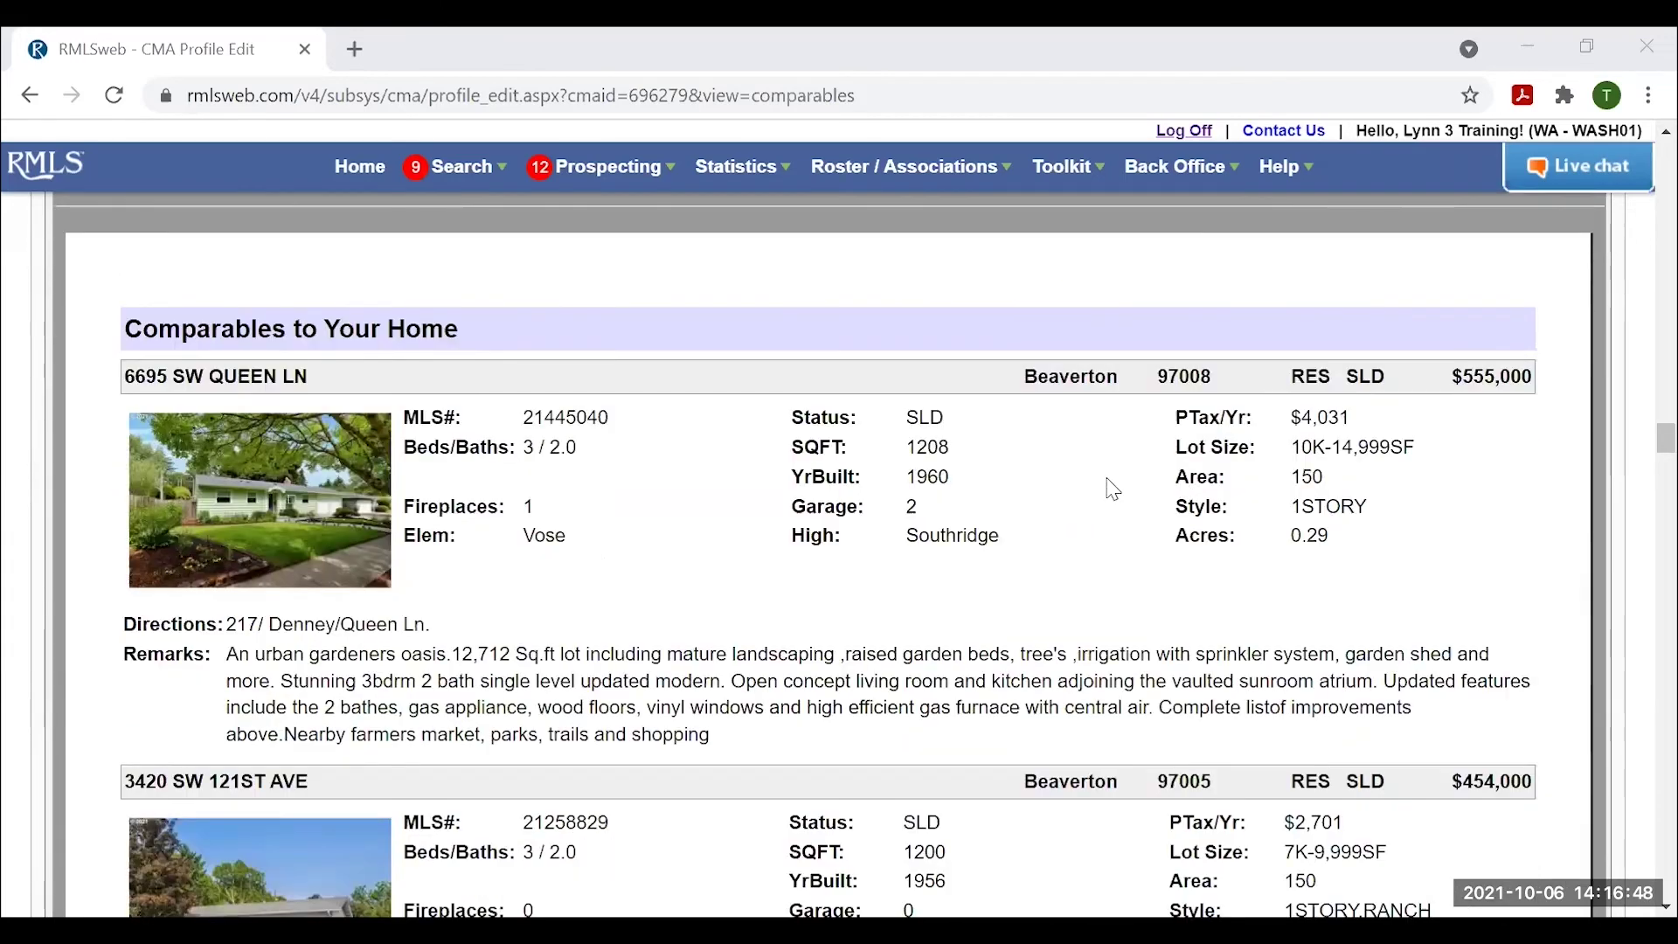
scroll(1059, 490, "down", 4)
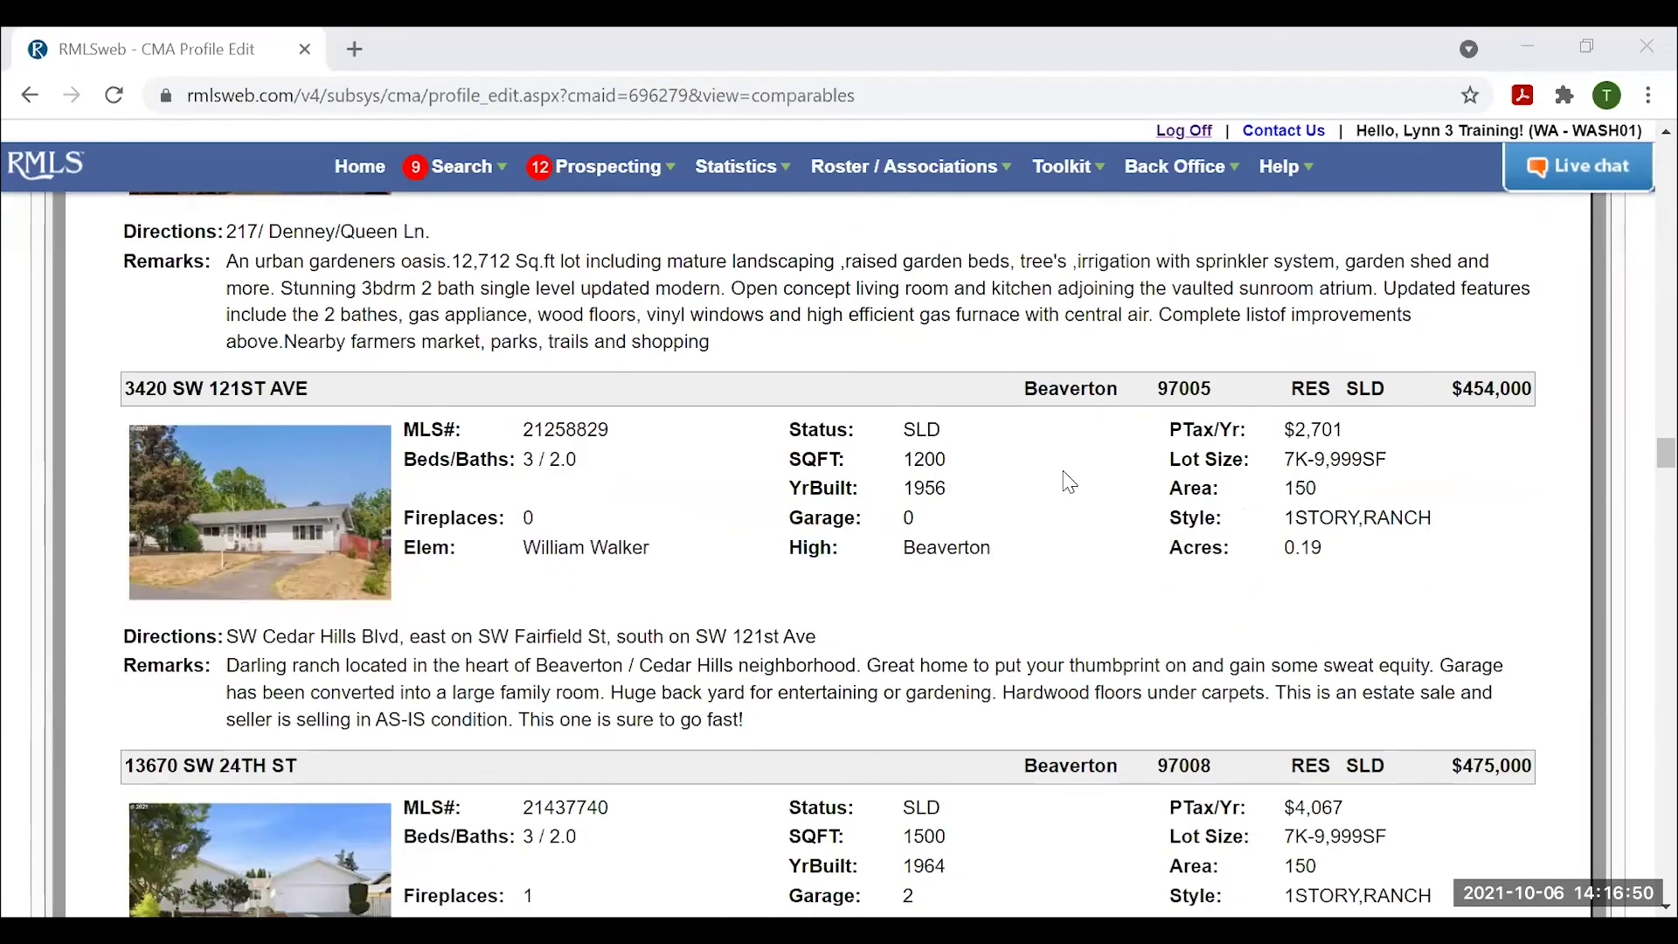
scroll(998, 671, "down", 10)
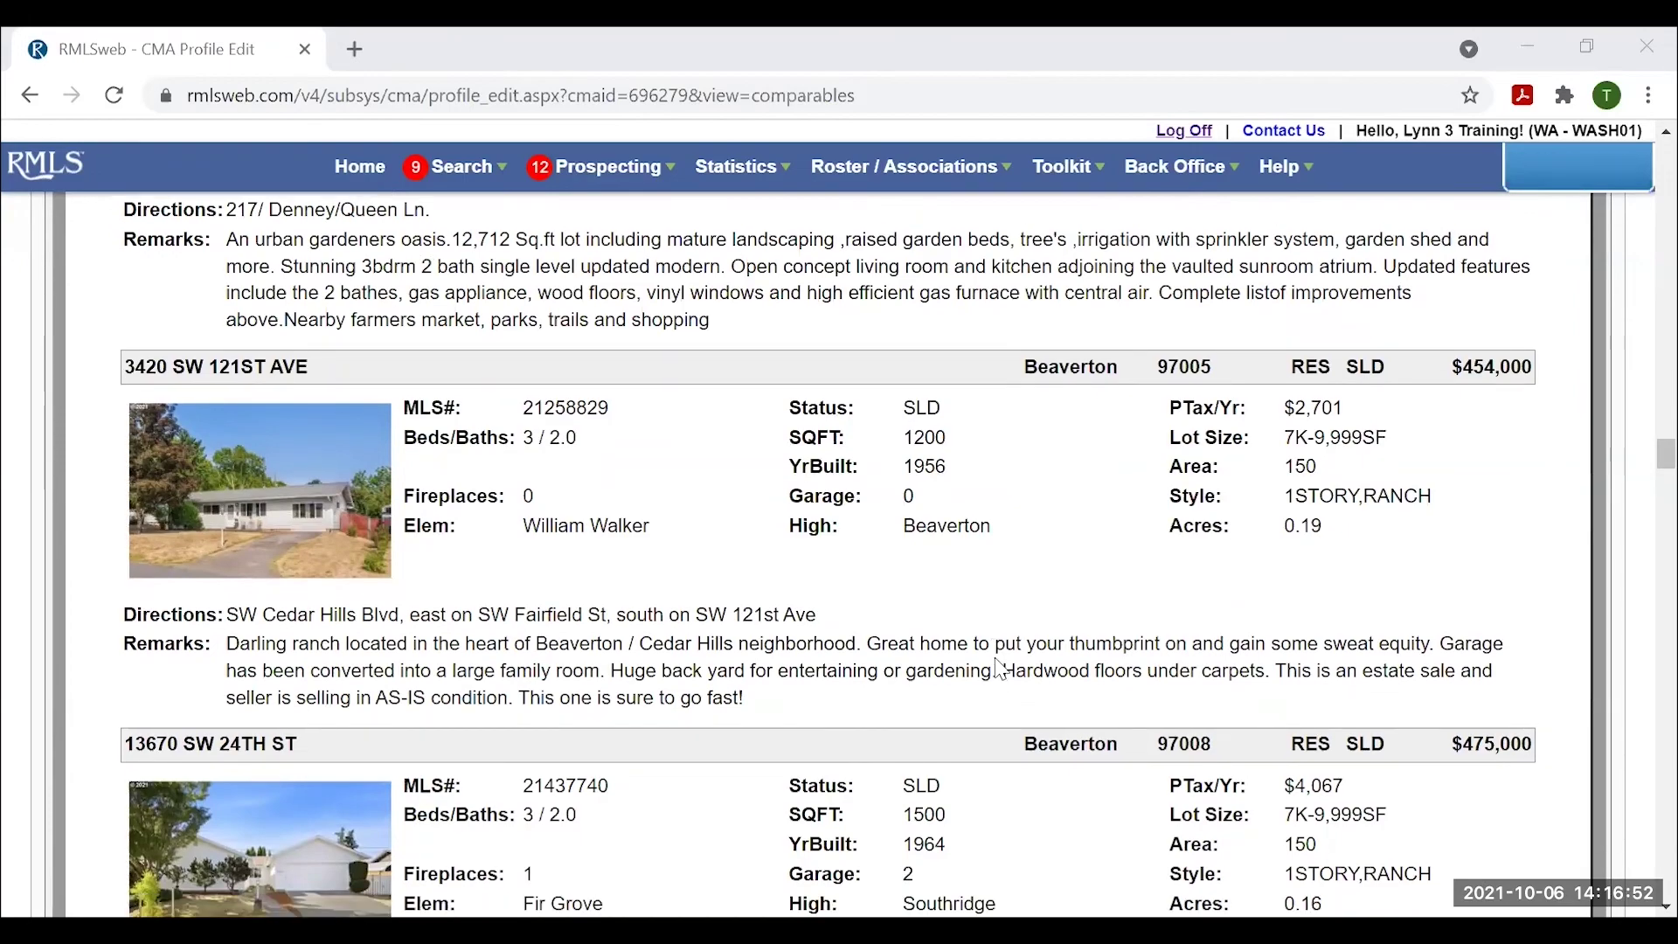
scroll(997, 638, "down", 5)
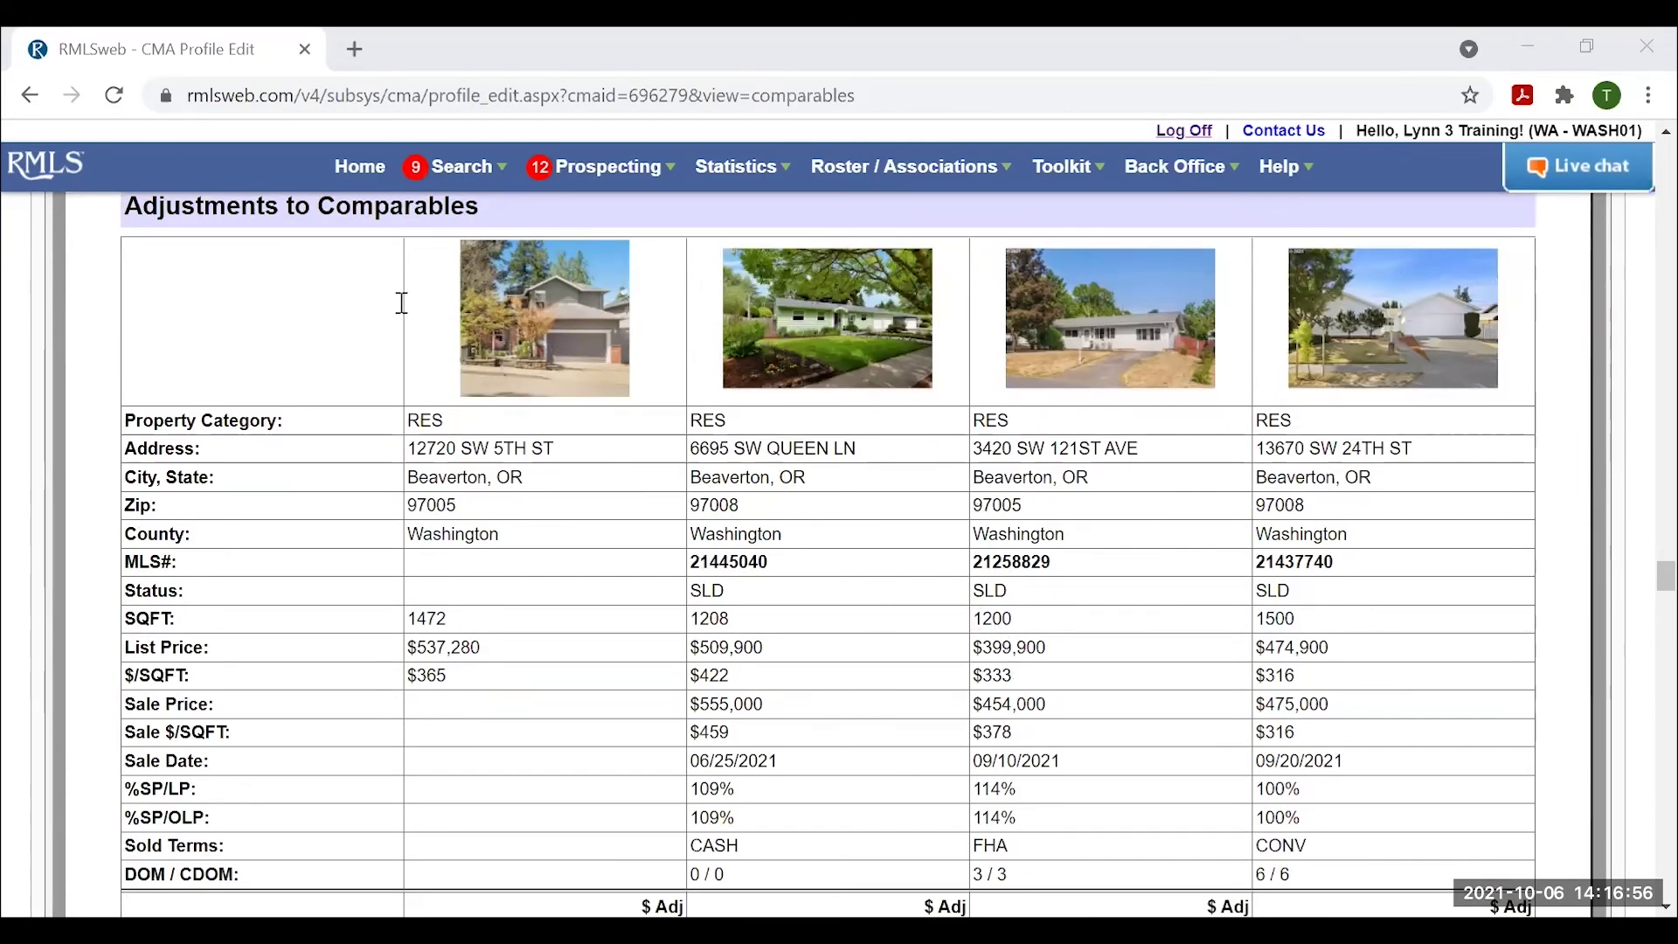
scroll(839, 616, "down", 5)
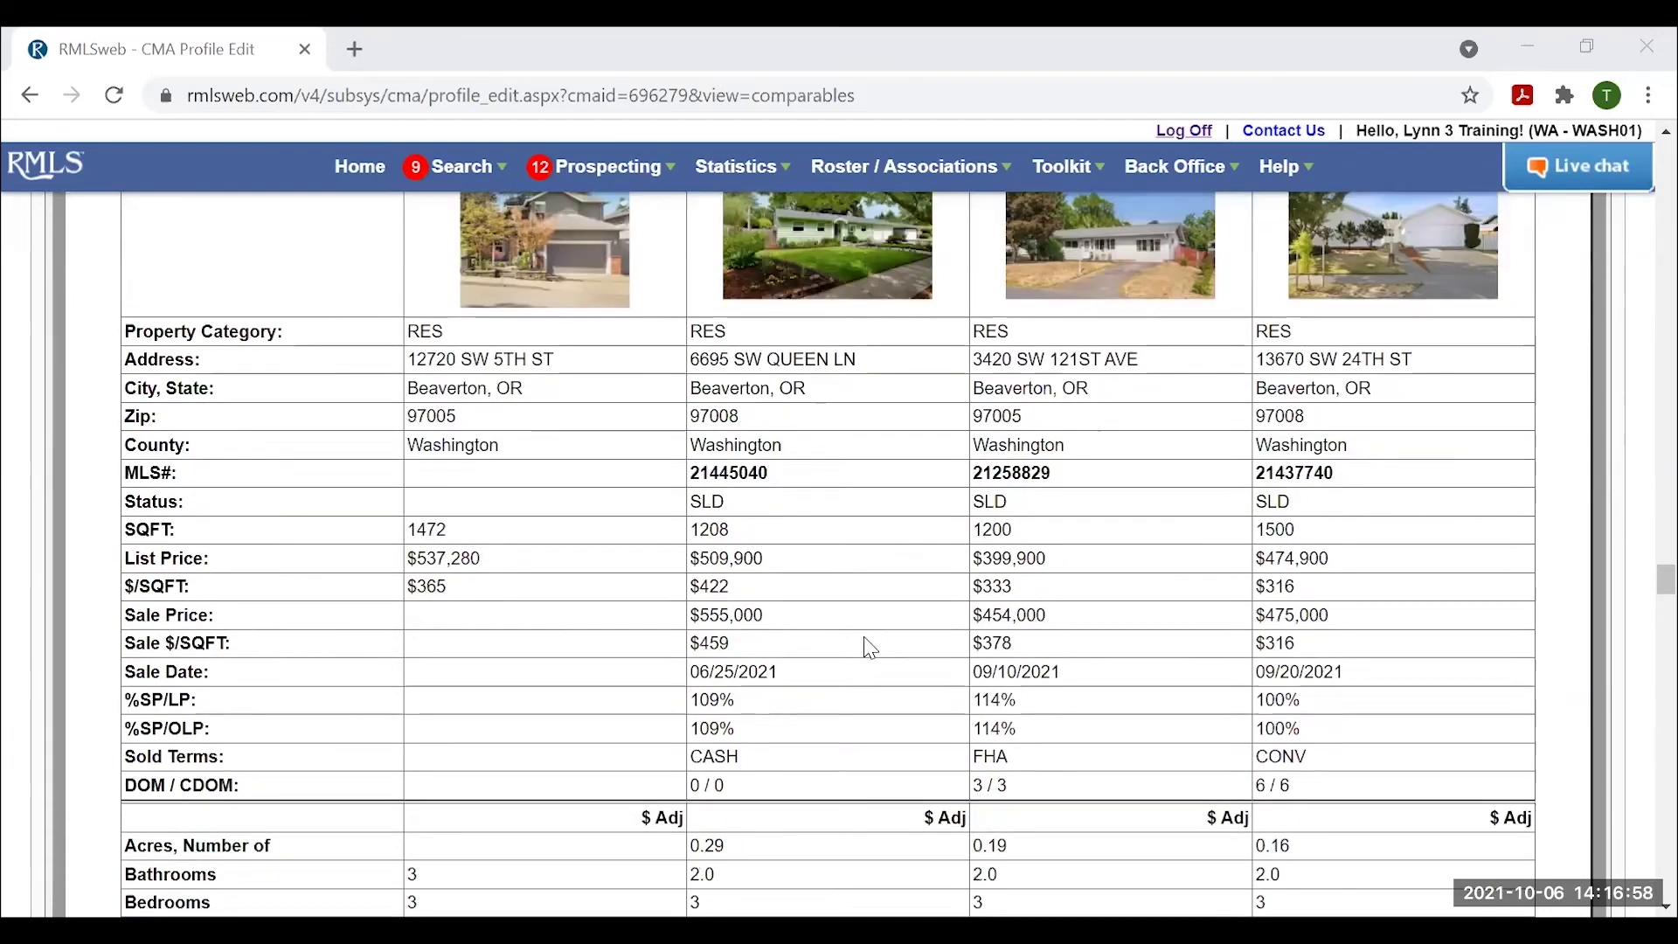
scroll(1038, 673, "down", 2)
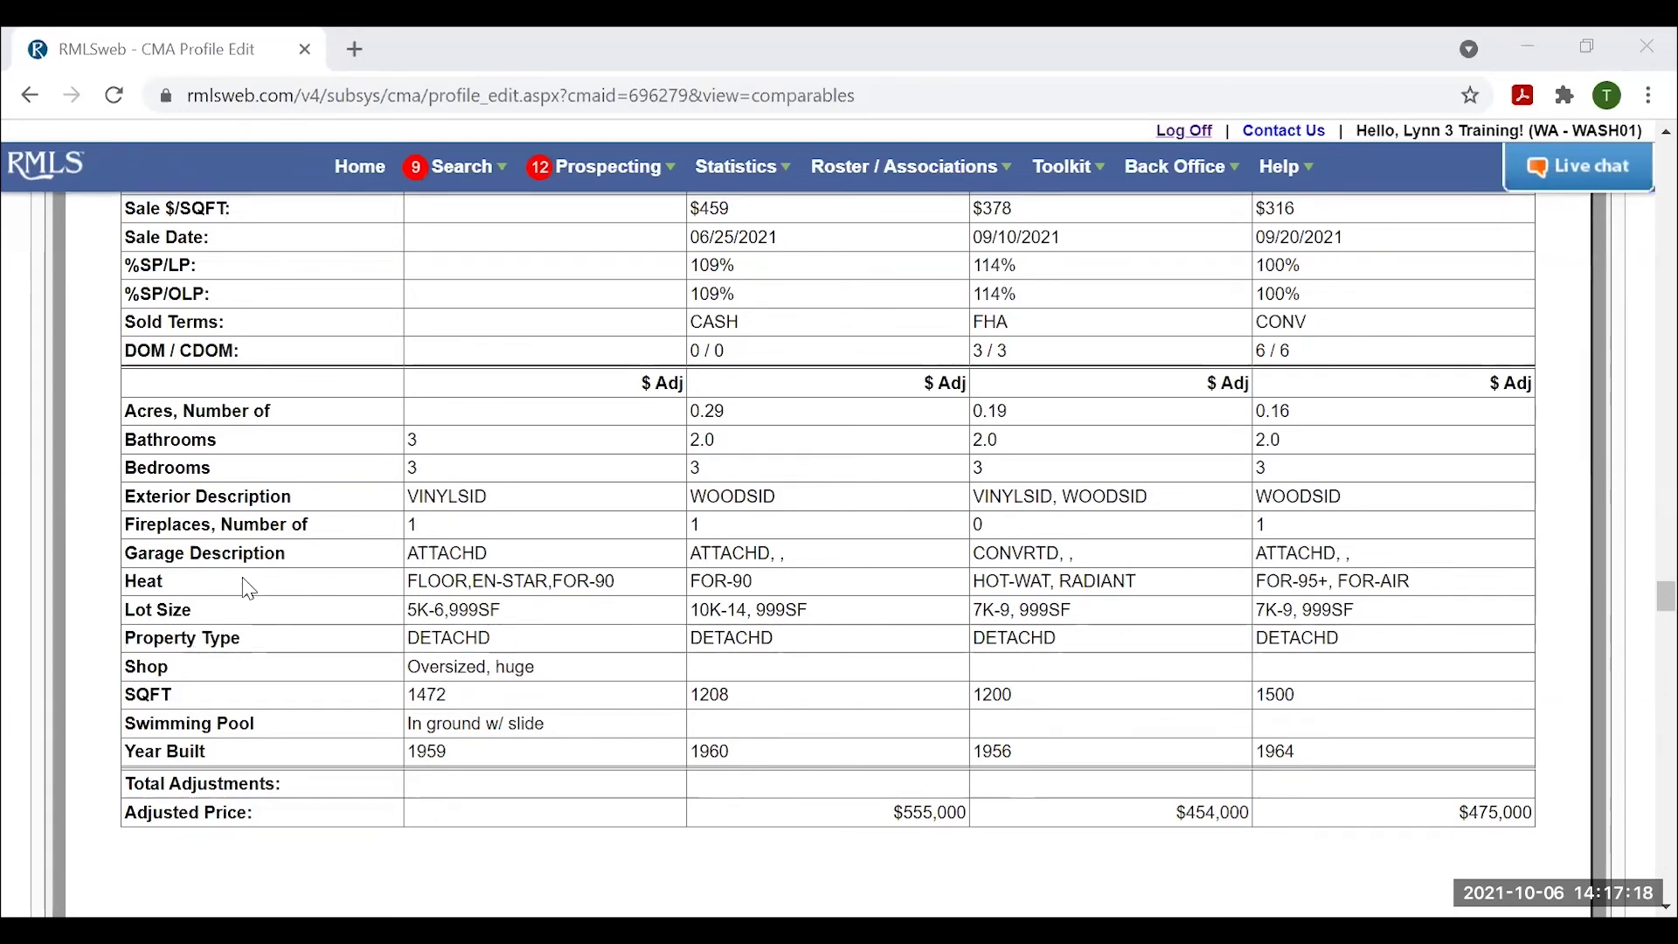
scroll(742, 677, "down", 3)
scroll(635, 461, "down", 1)
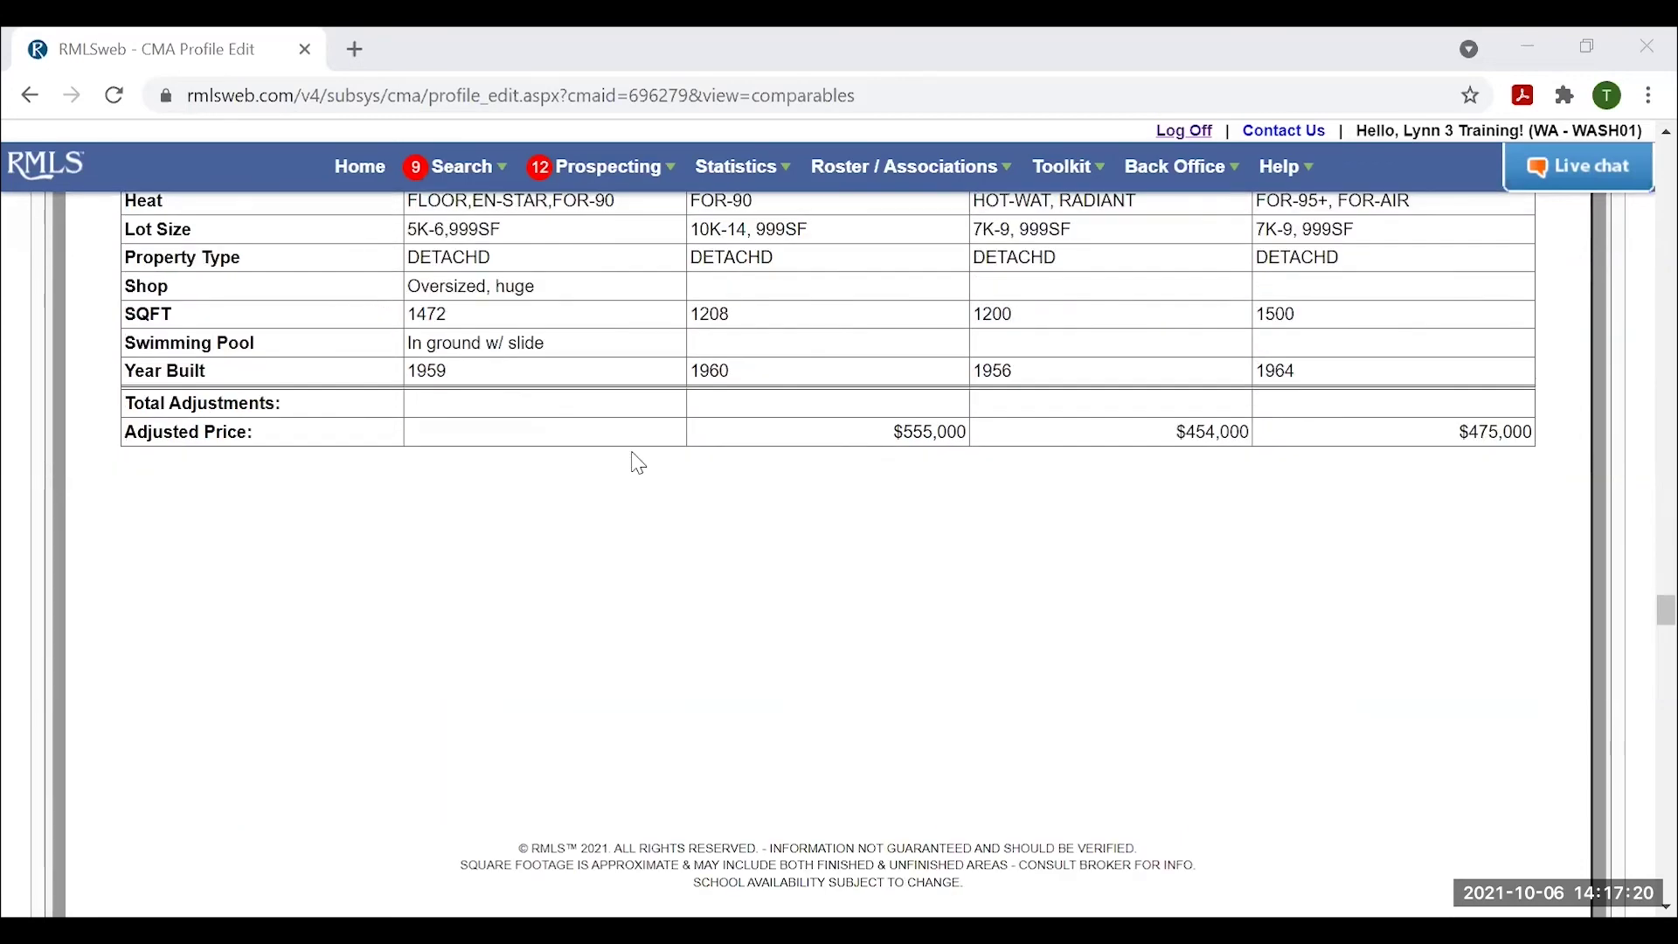
scroll(639, 464, "up", 3)
scroll(738, 652, "down", 15)
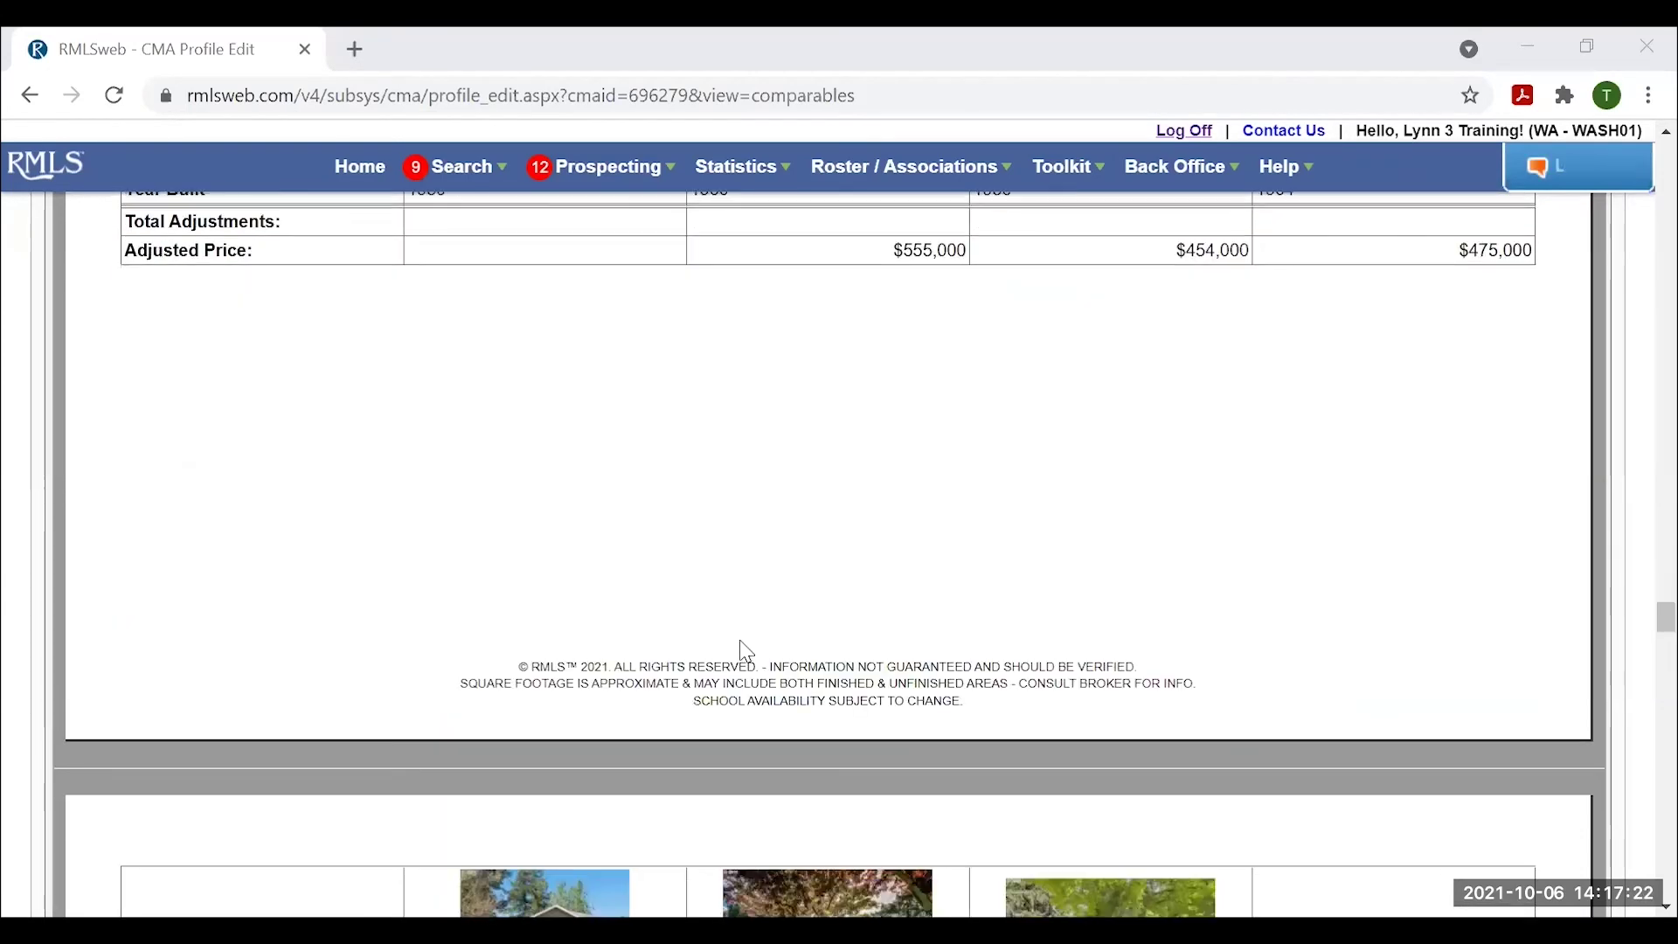
scroll(756, 651, "down", 12)
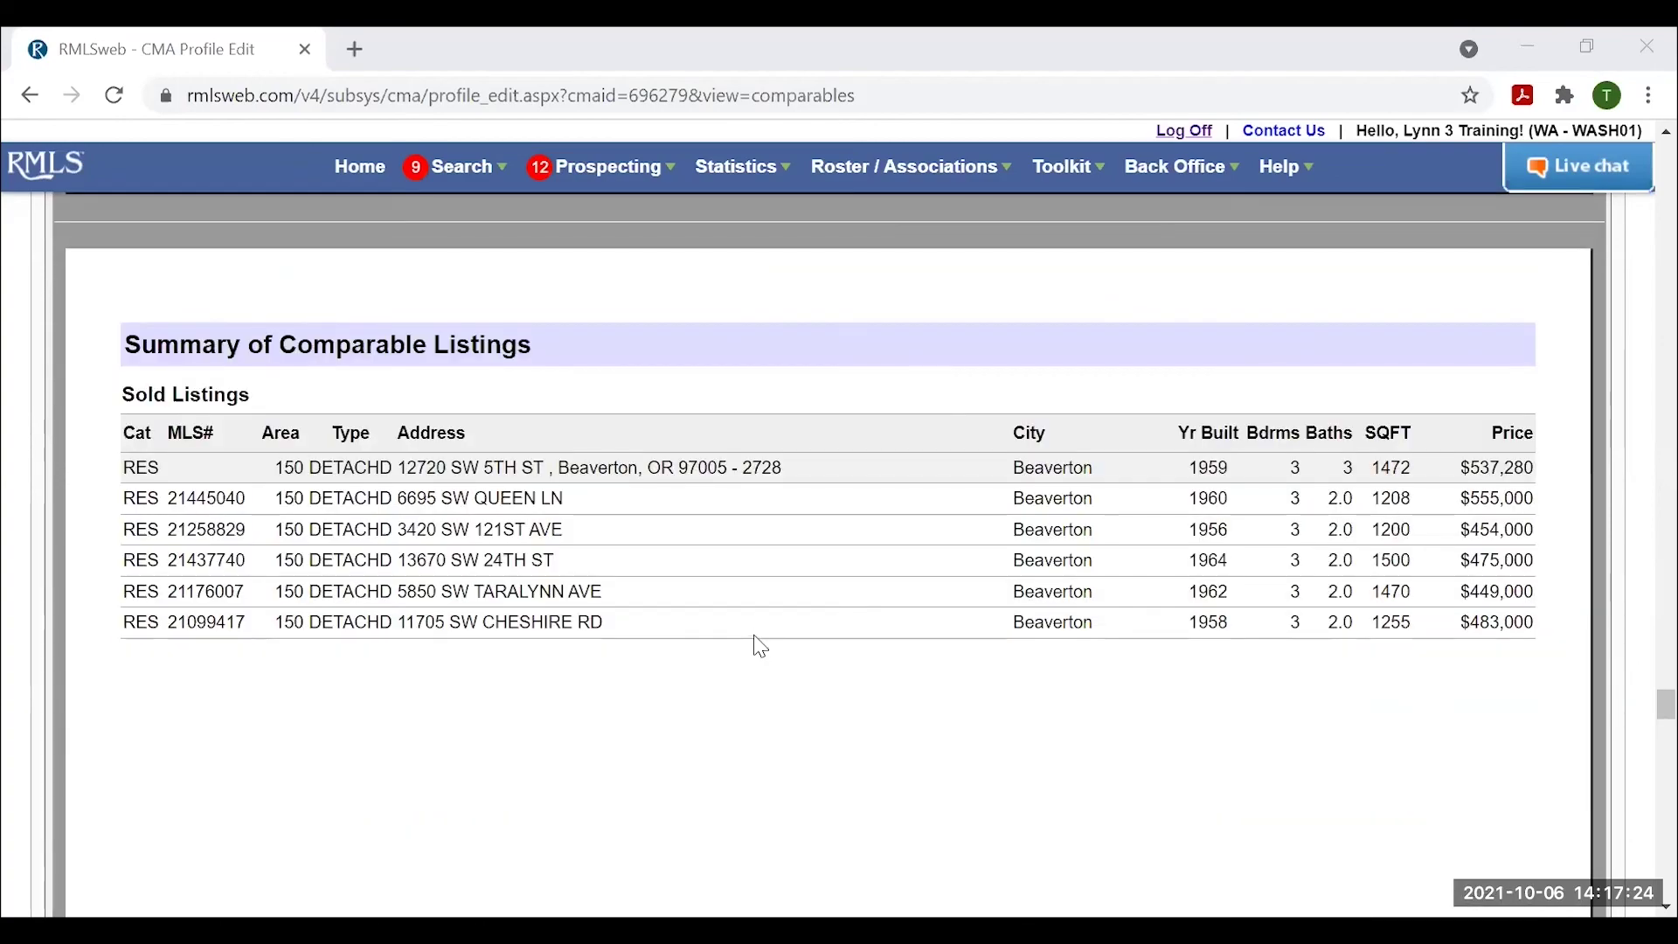
scroll(756, 630, "down", 10)
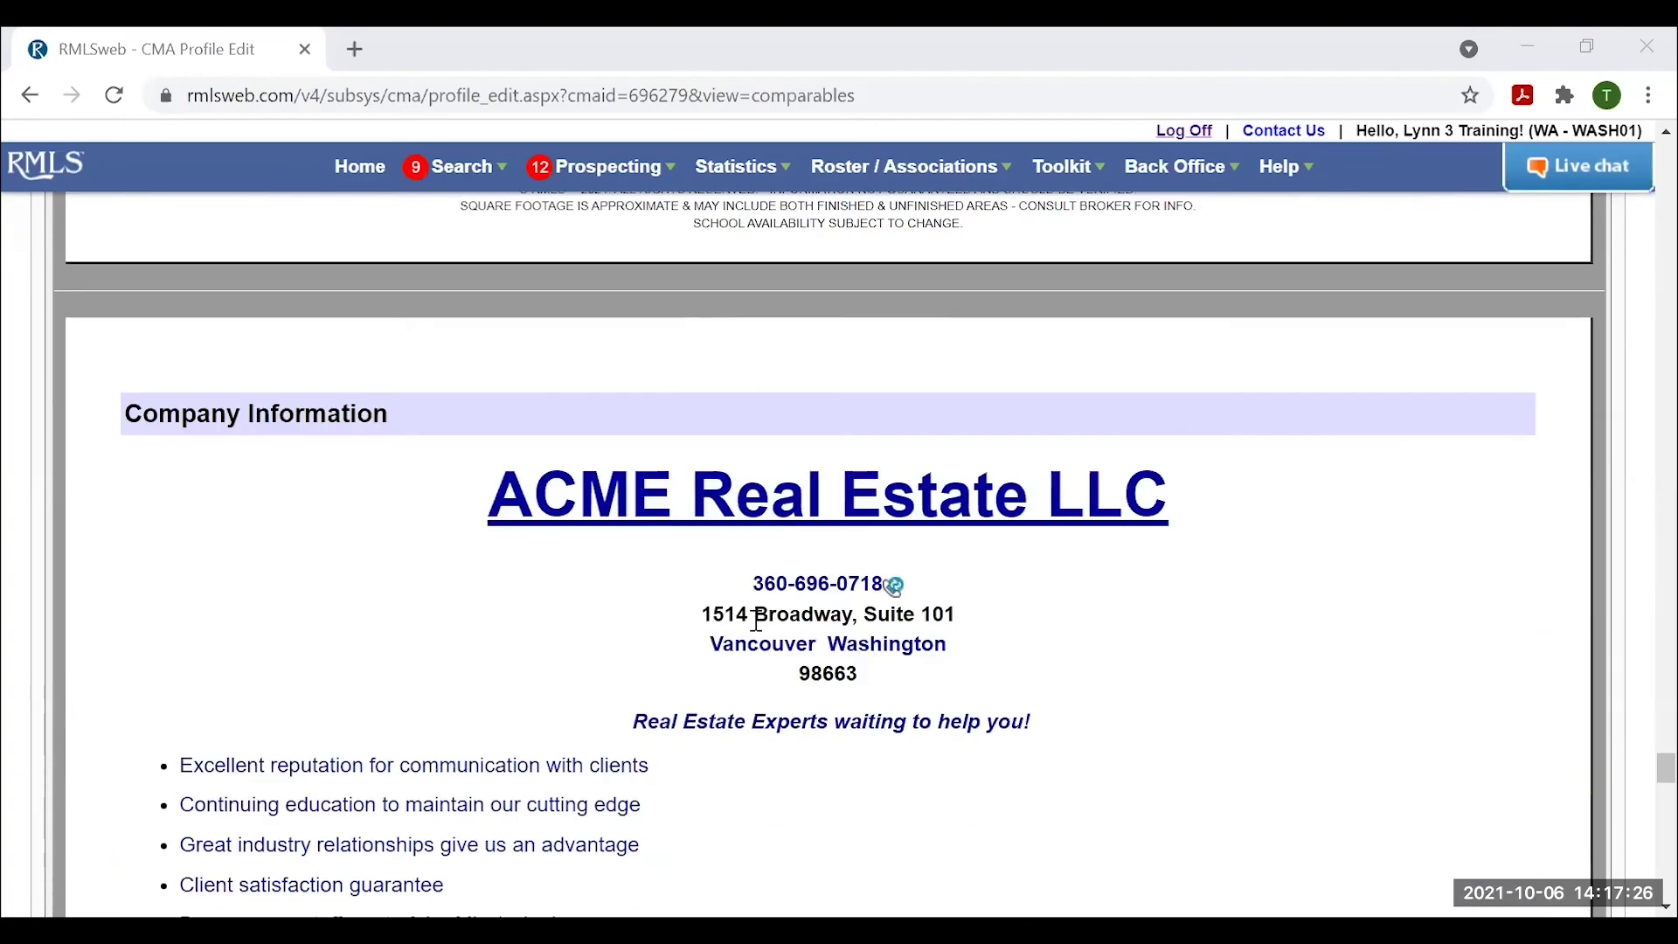
scroll(751, 590, "down", 15)
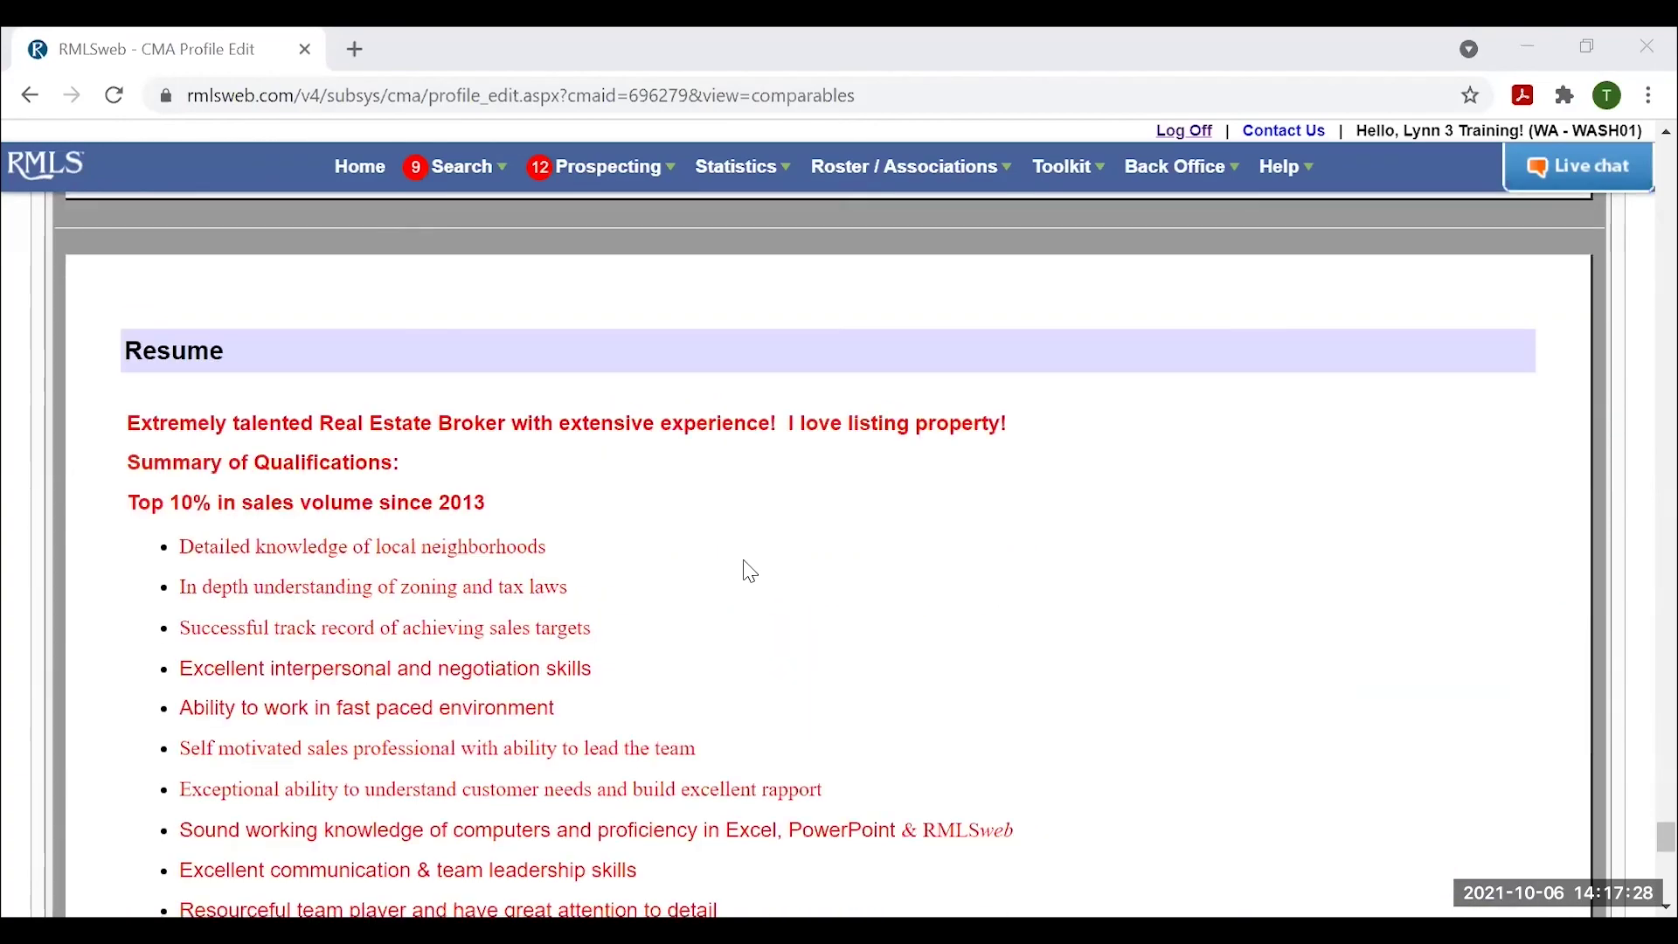
scroll(1180, 769, "up", 4)
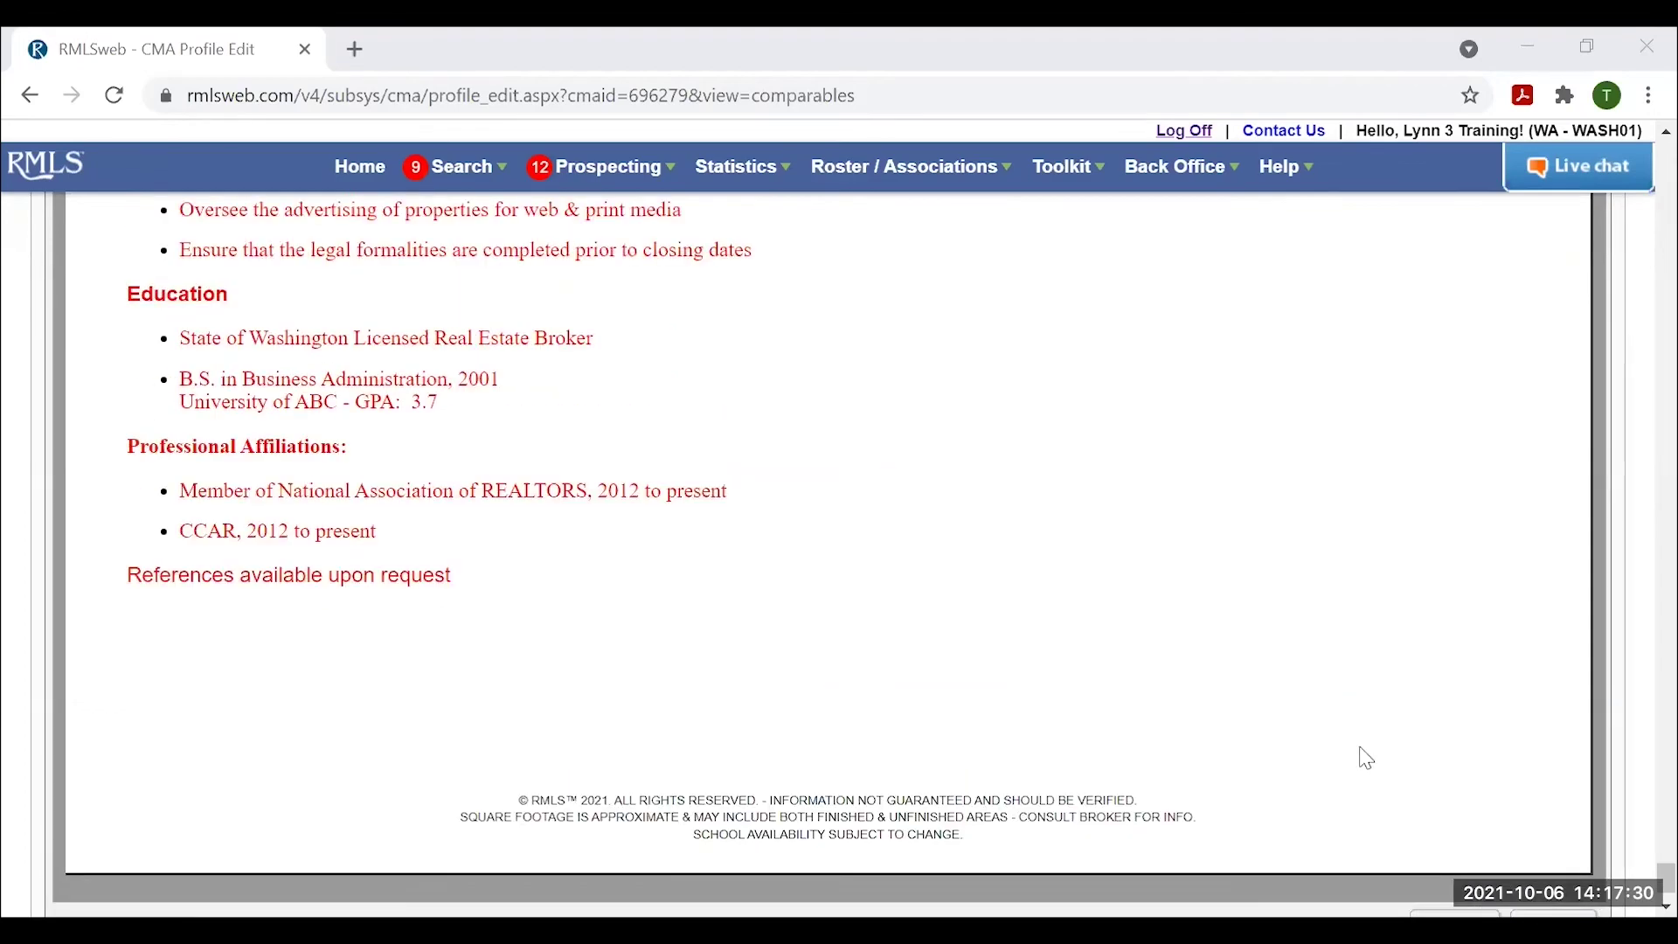
left_click_drag(1637, 861, 1637, 159)
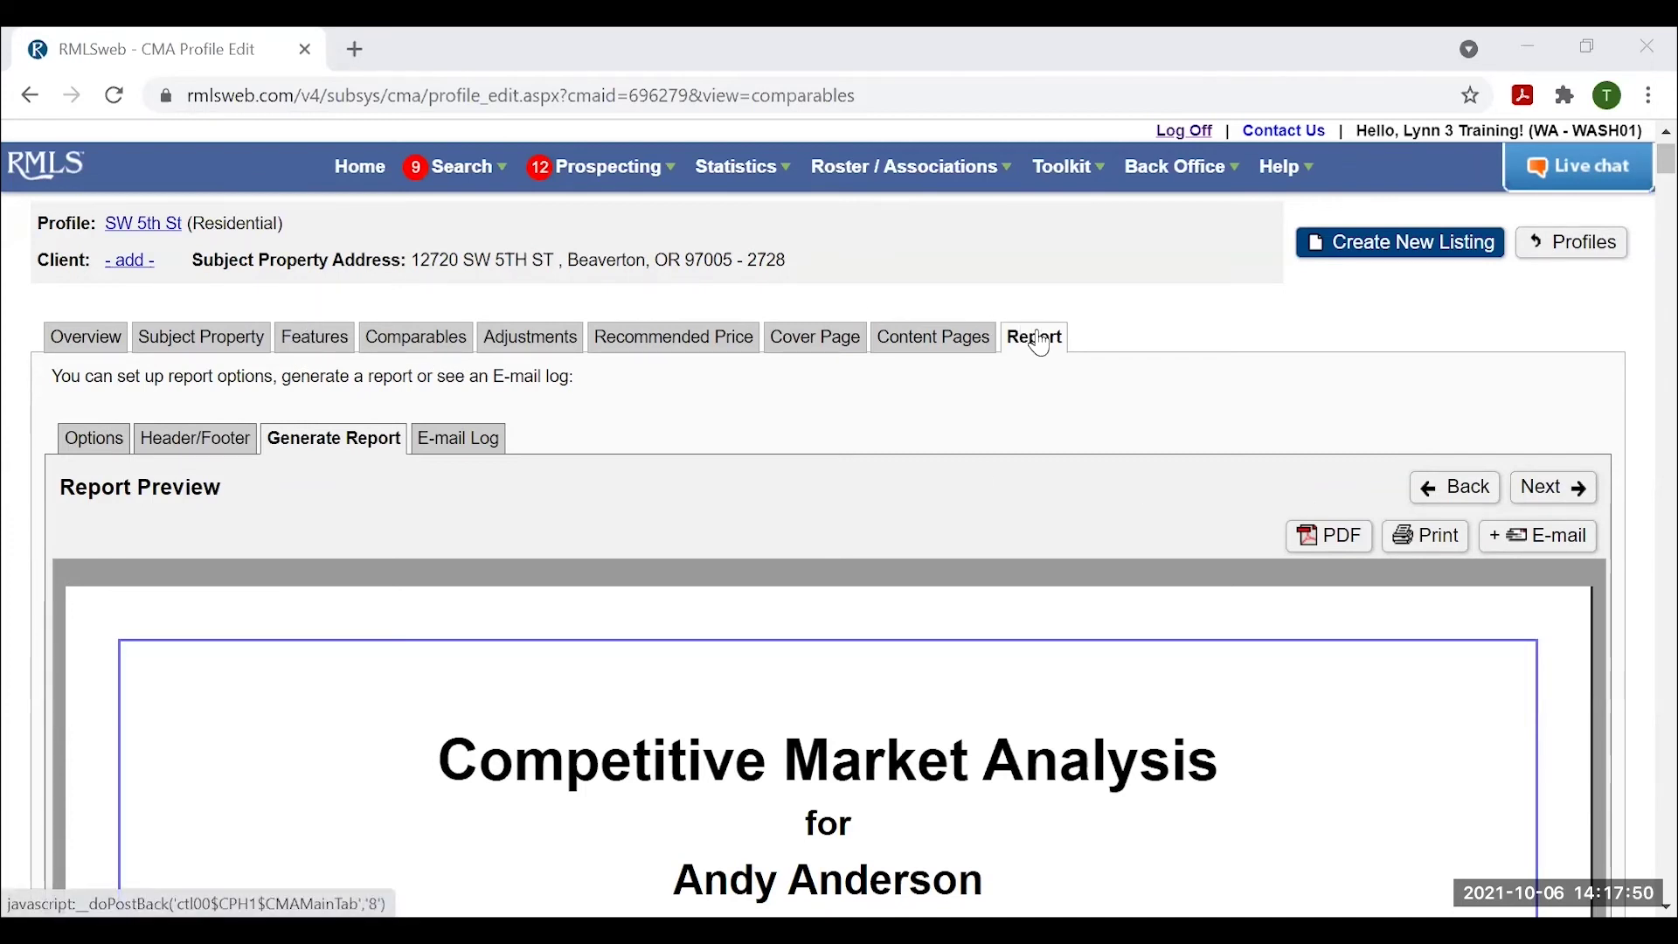
scroll(790, 676, "down", 3)
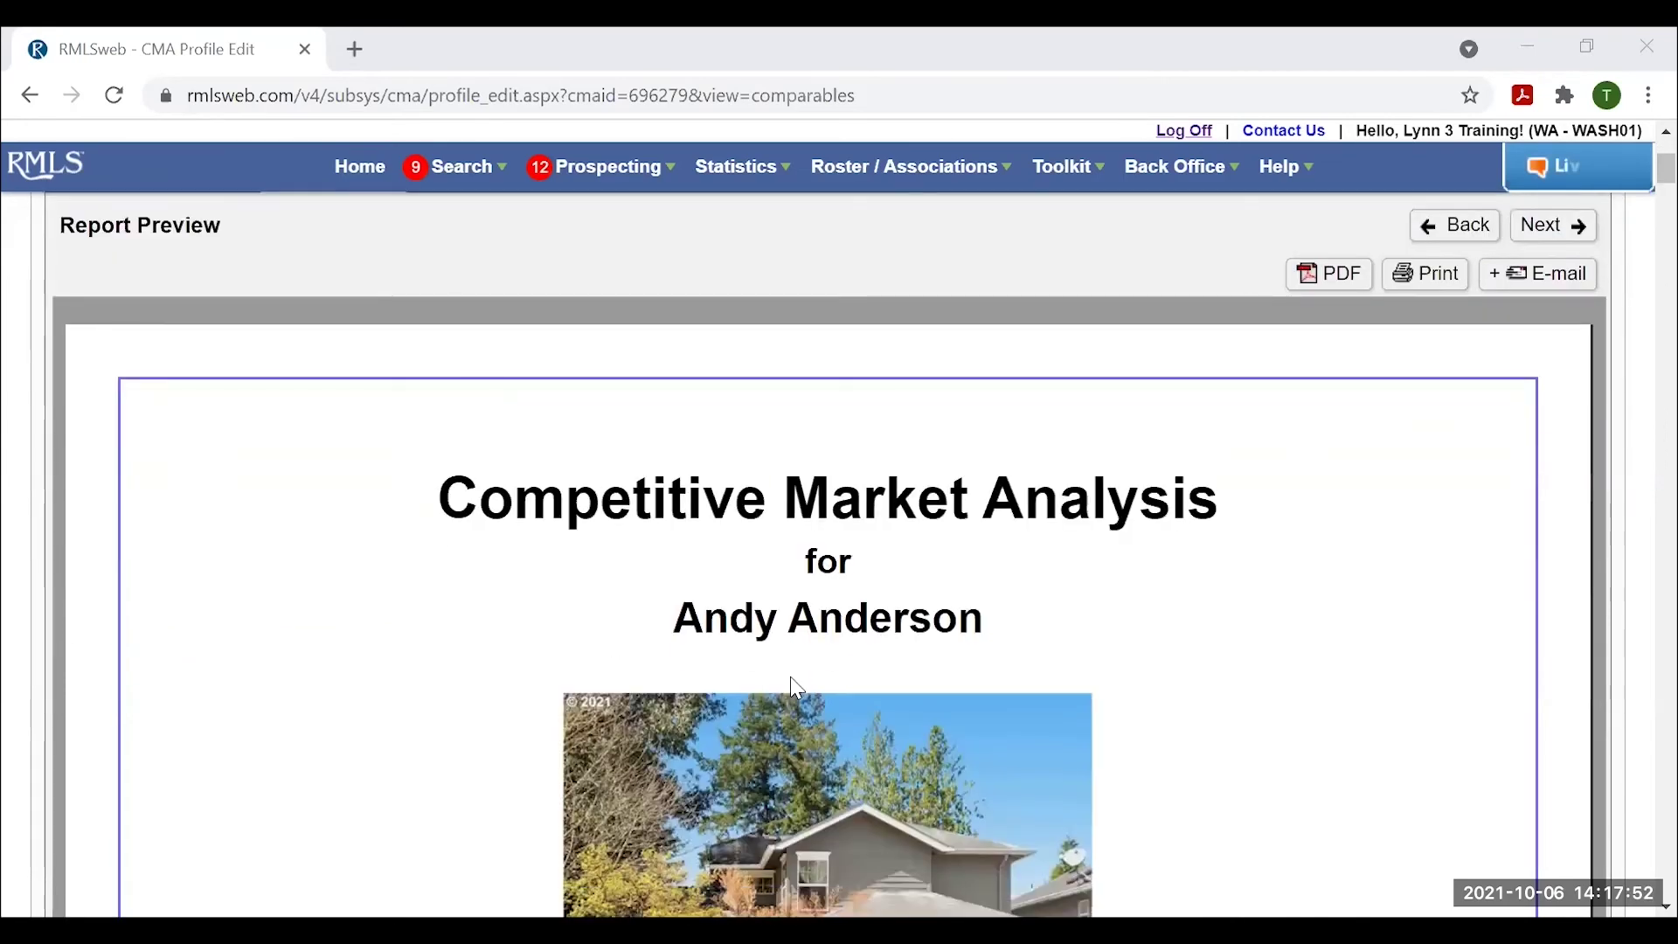
scroll(817, 669, "up", 3)
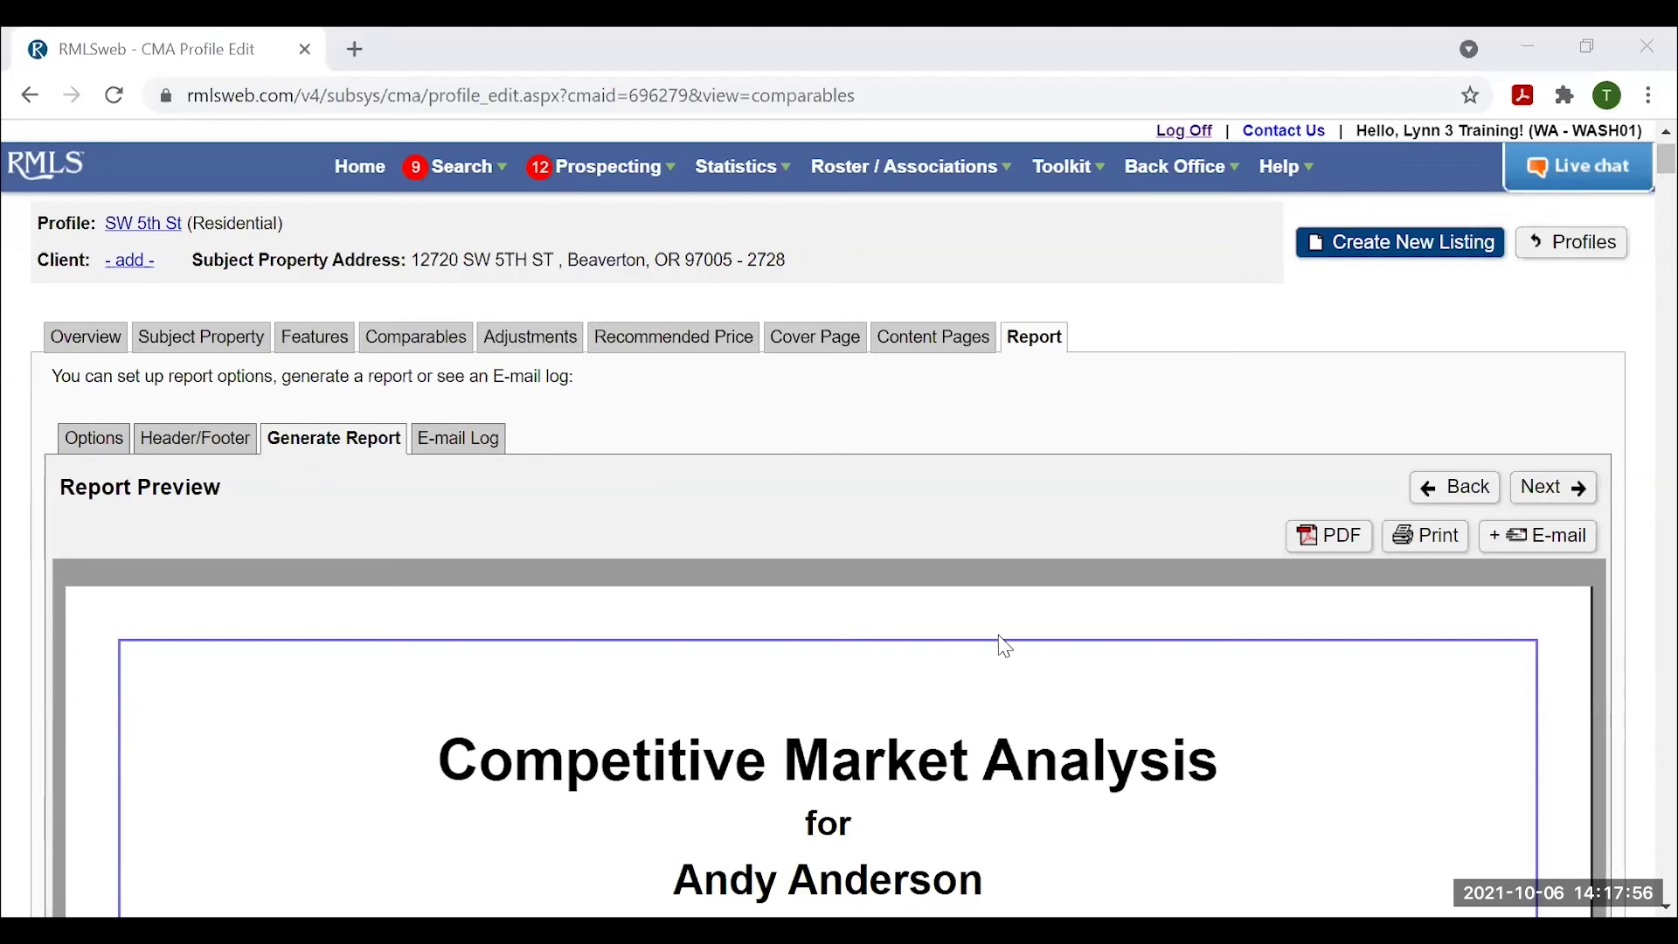
Open the E-mail CMA Report form and review the client list without picking a recipient.
left_click(1547, 540)
scroll(813, 477, "down", 2)
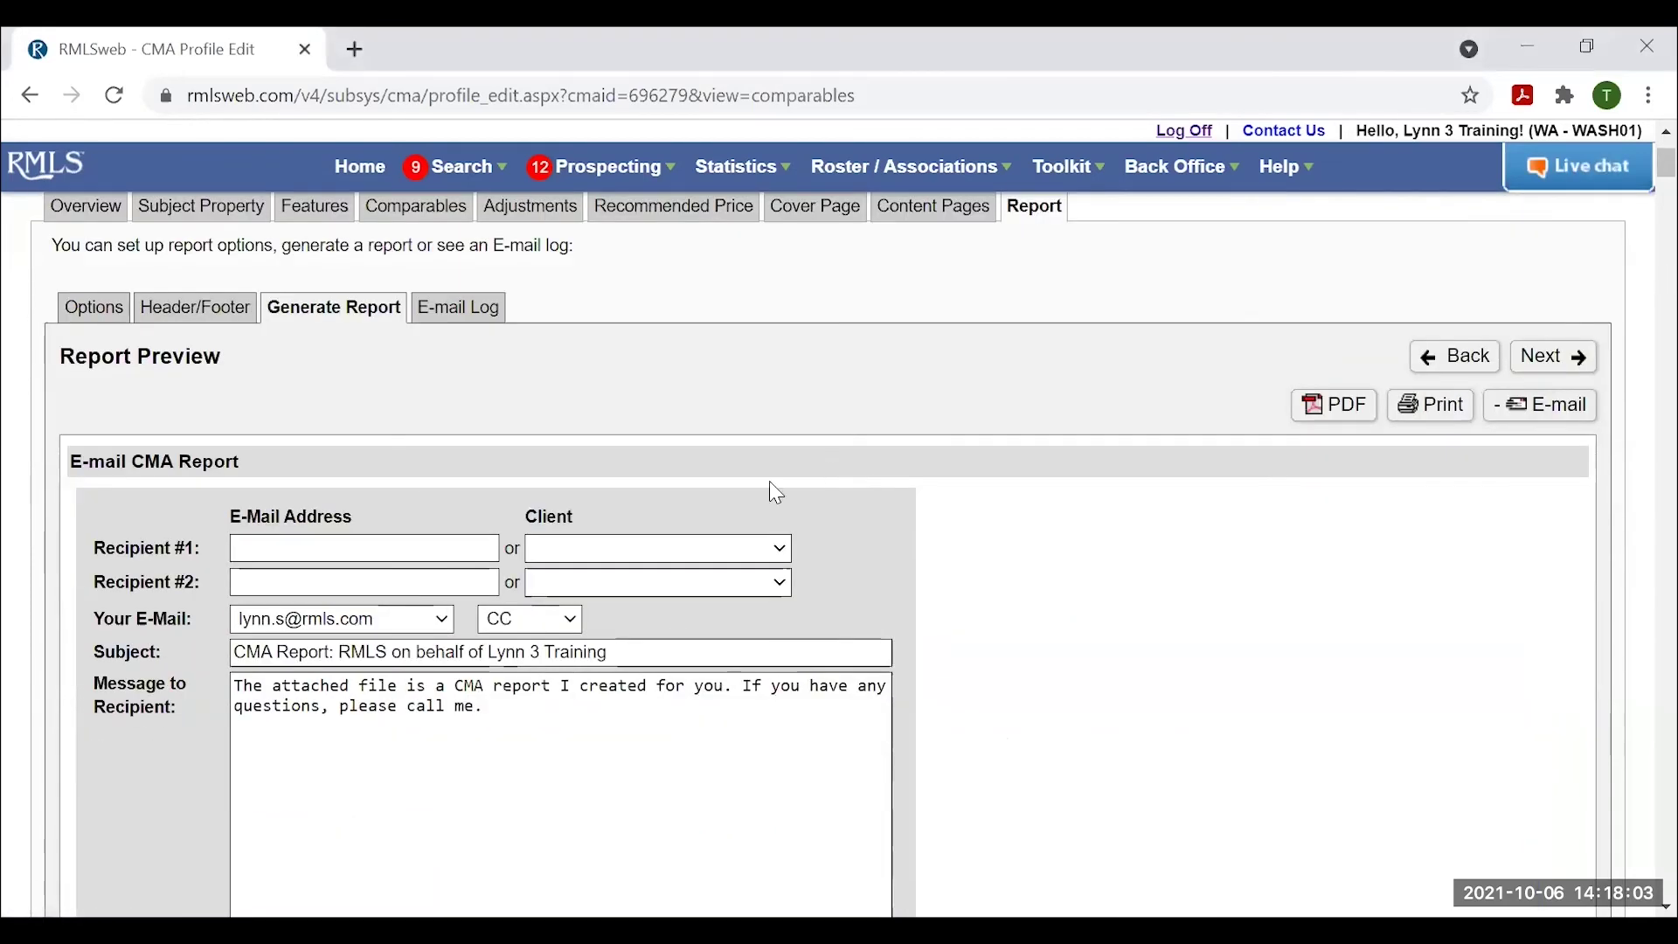
left_click(645, 549)
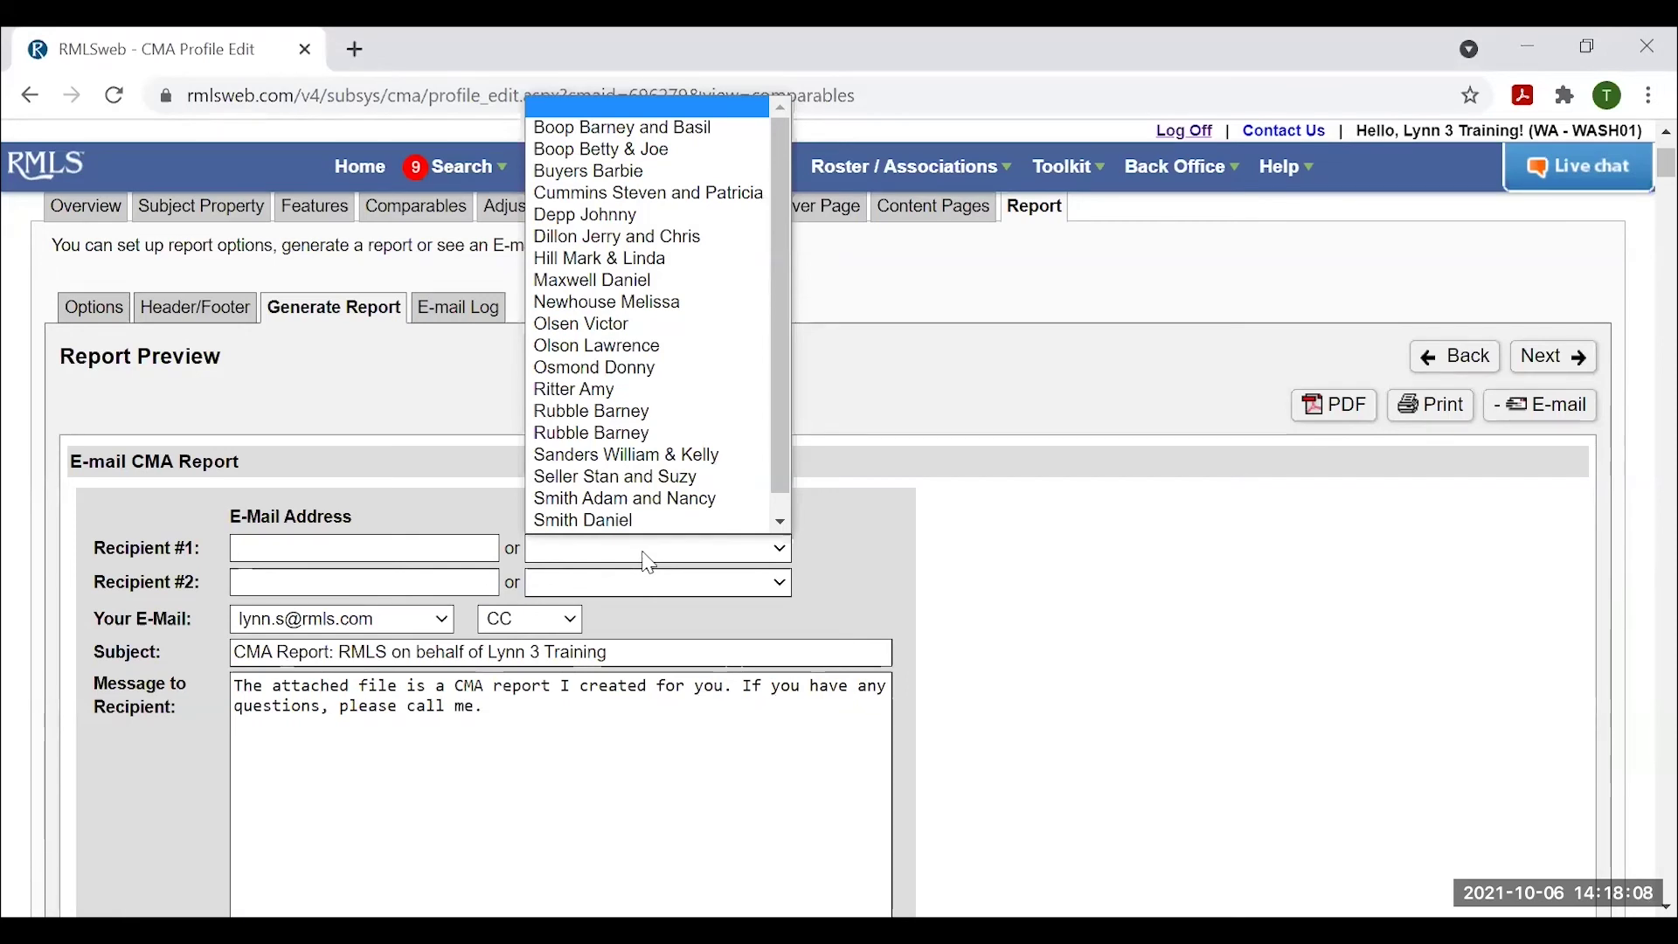
left_click(1064, 578)
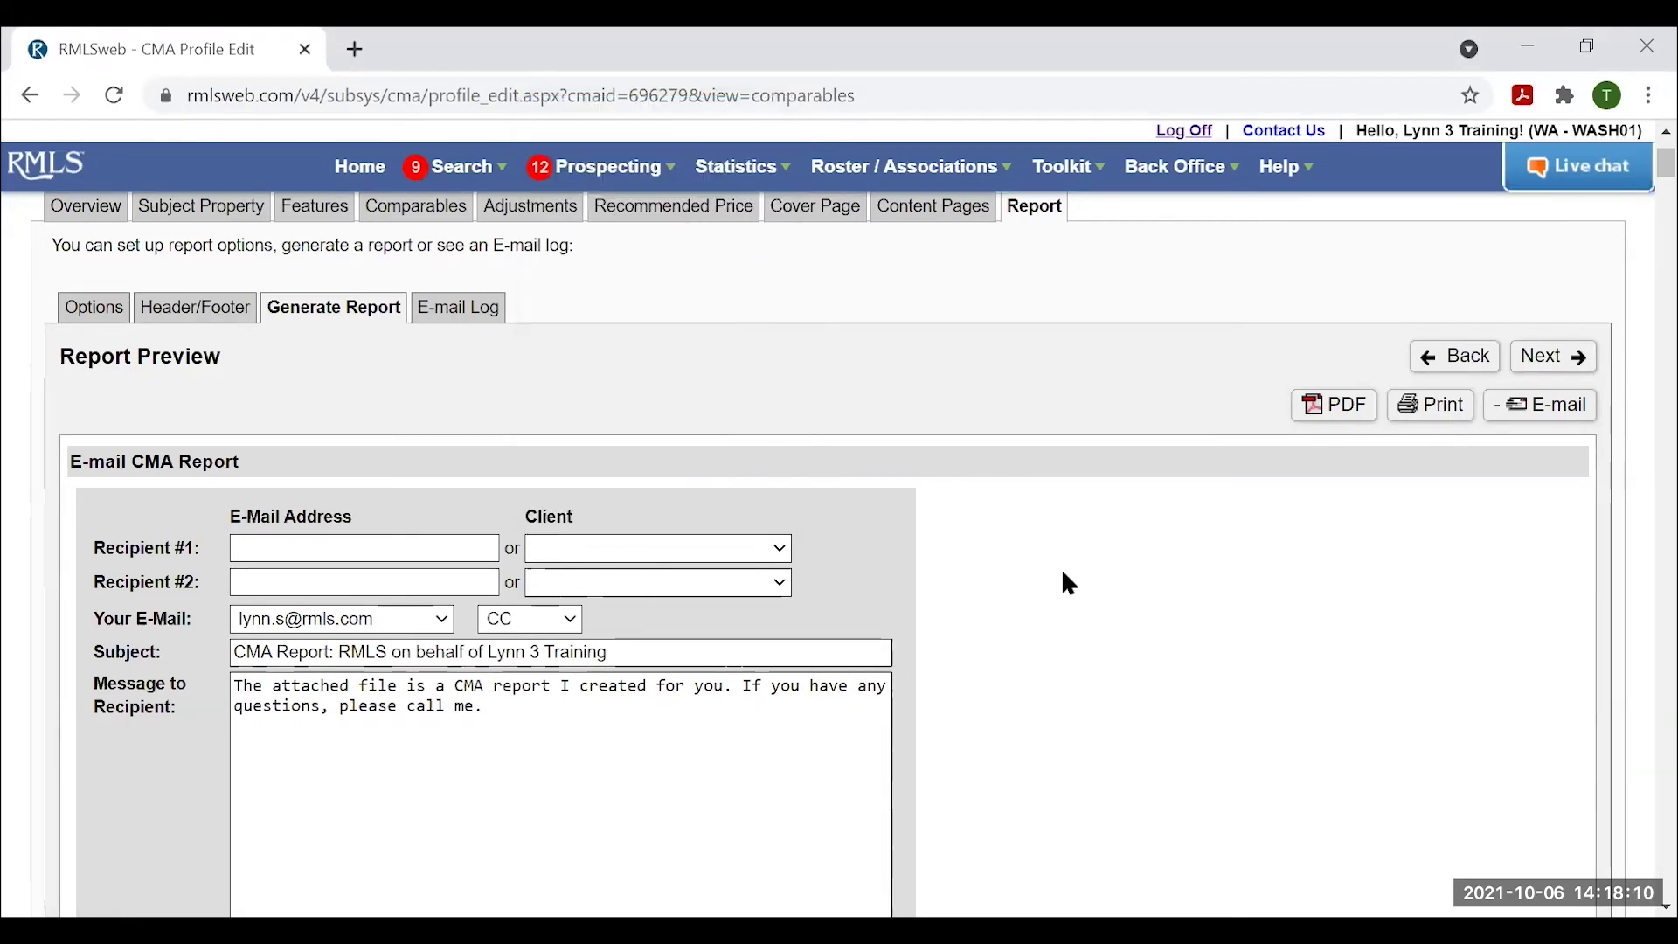
left_click(316, 548)
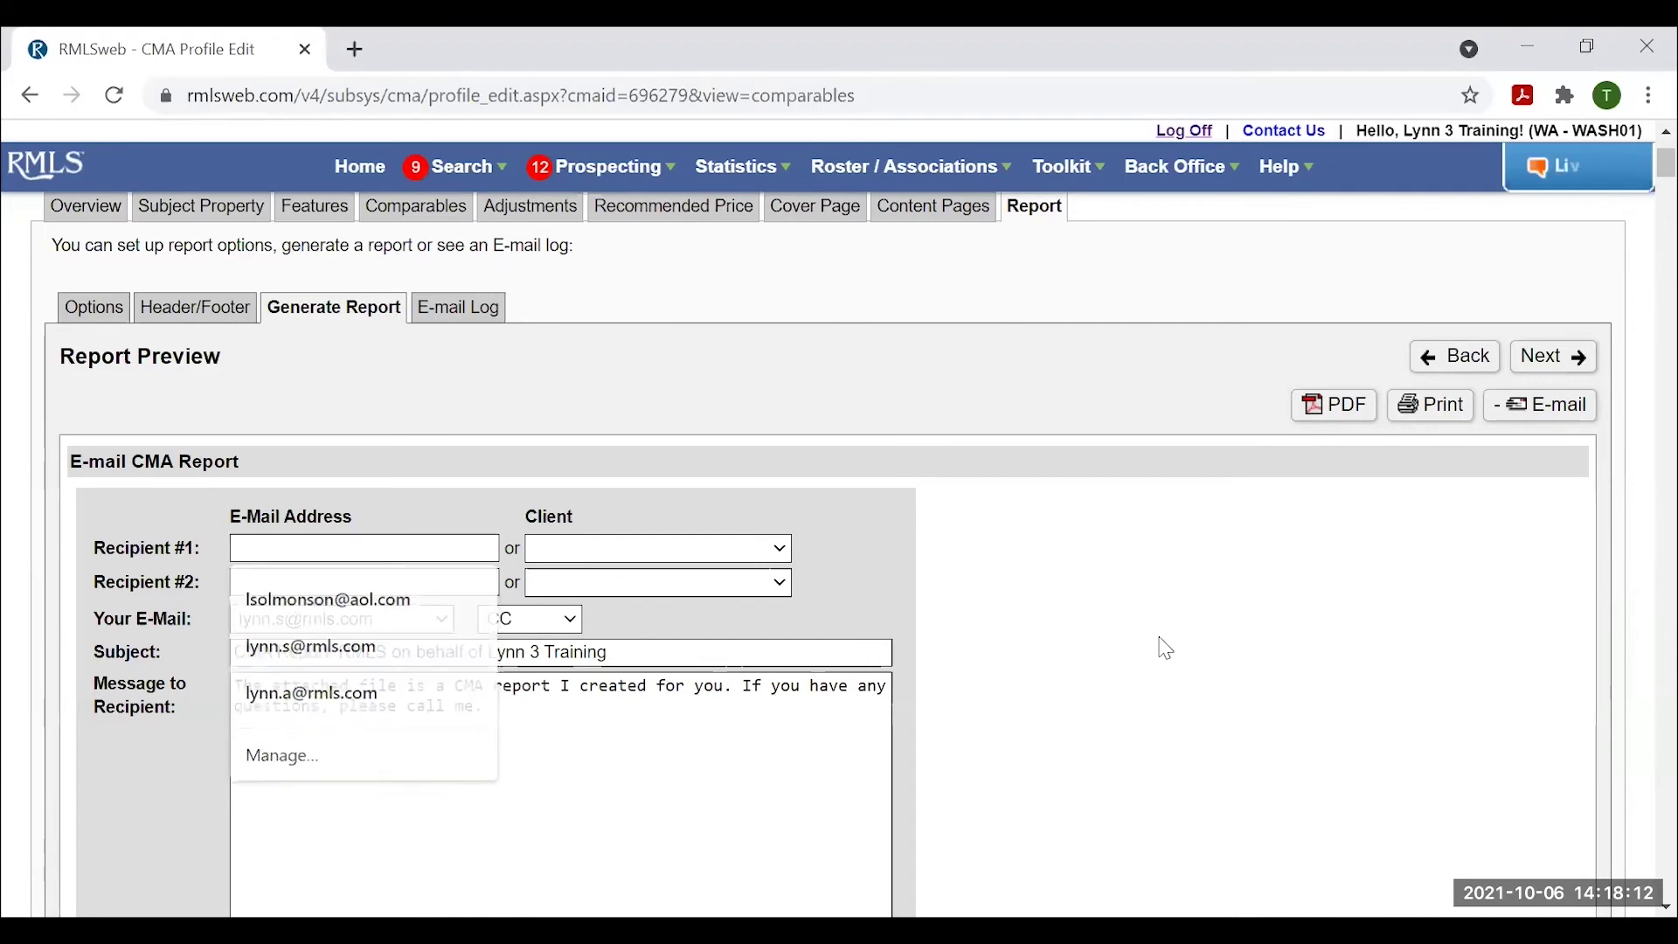
Keep CC as the sender copy option, review the prefilled message, and produce a PDF of the report.
left_click(551, 630)
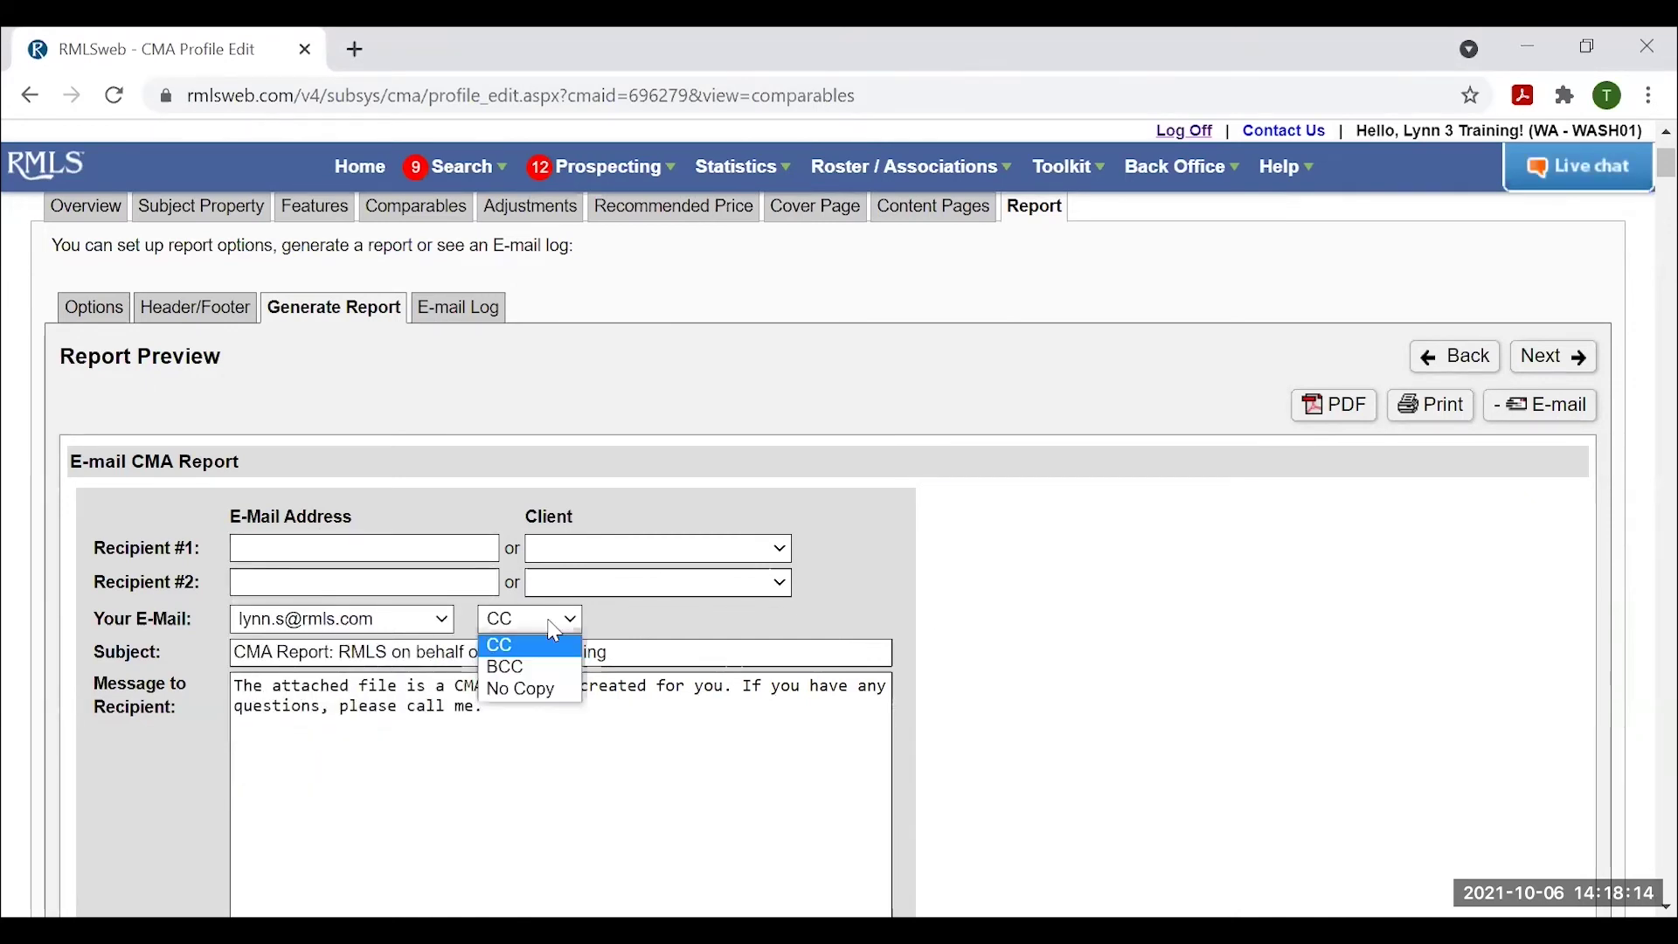
left_click(1003, 629)
scroll(824, 667, "down", 1)
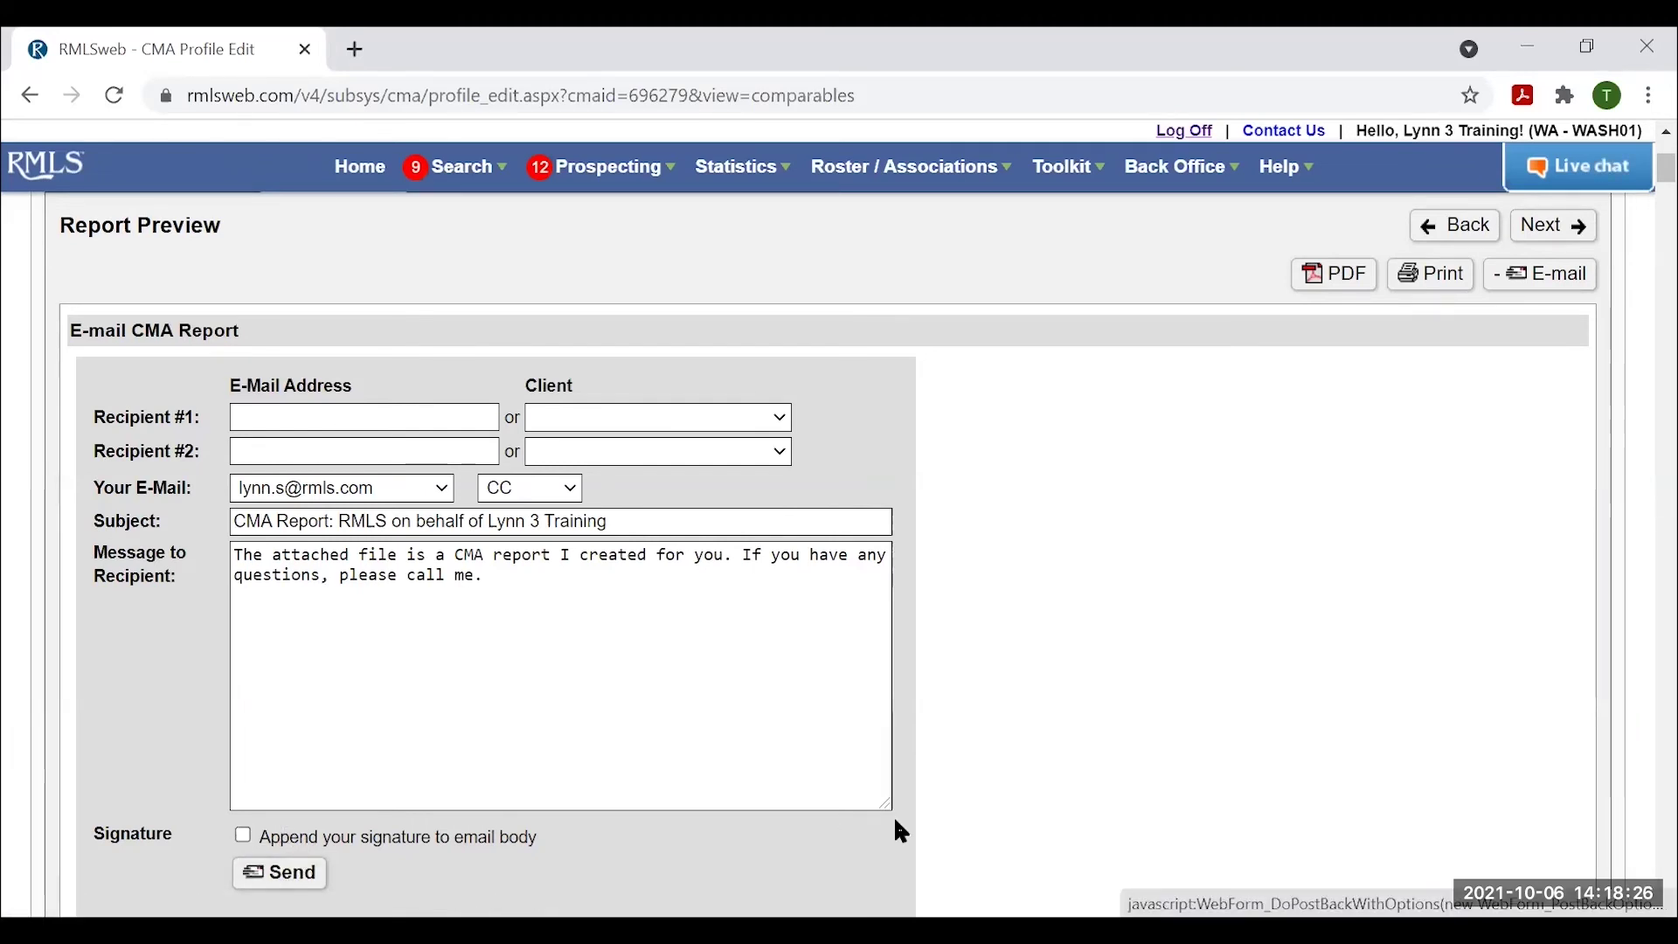
scroll(904, 839, "up", 2)
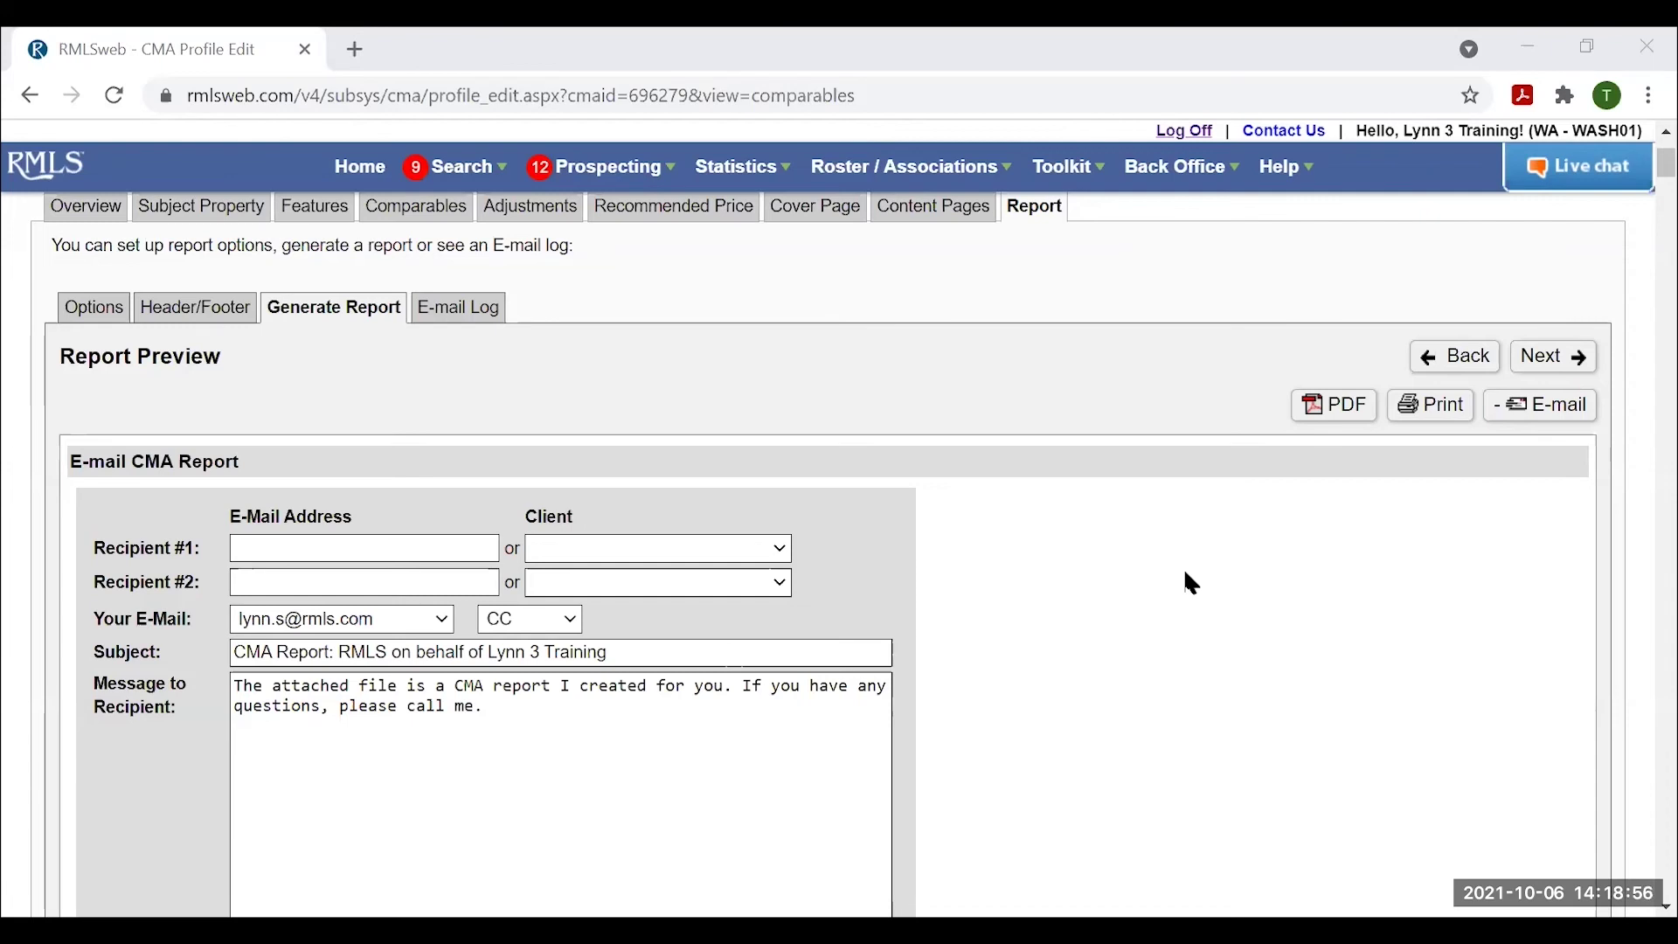
left_click(1346, 413)
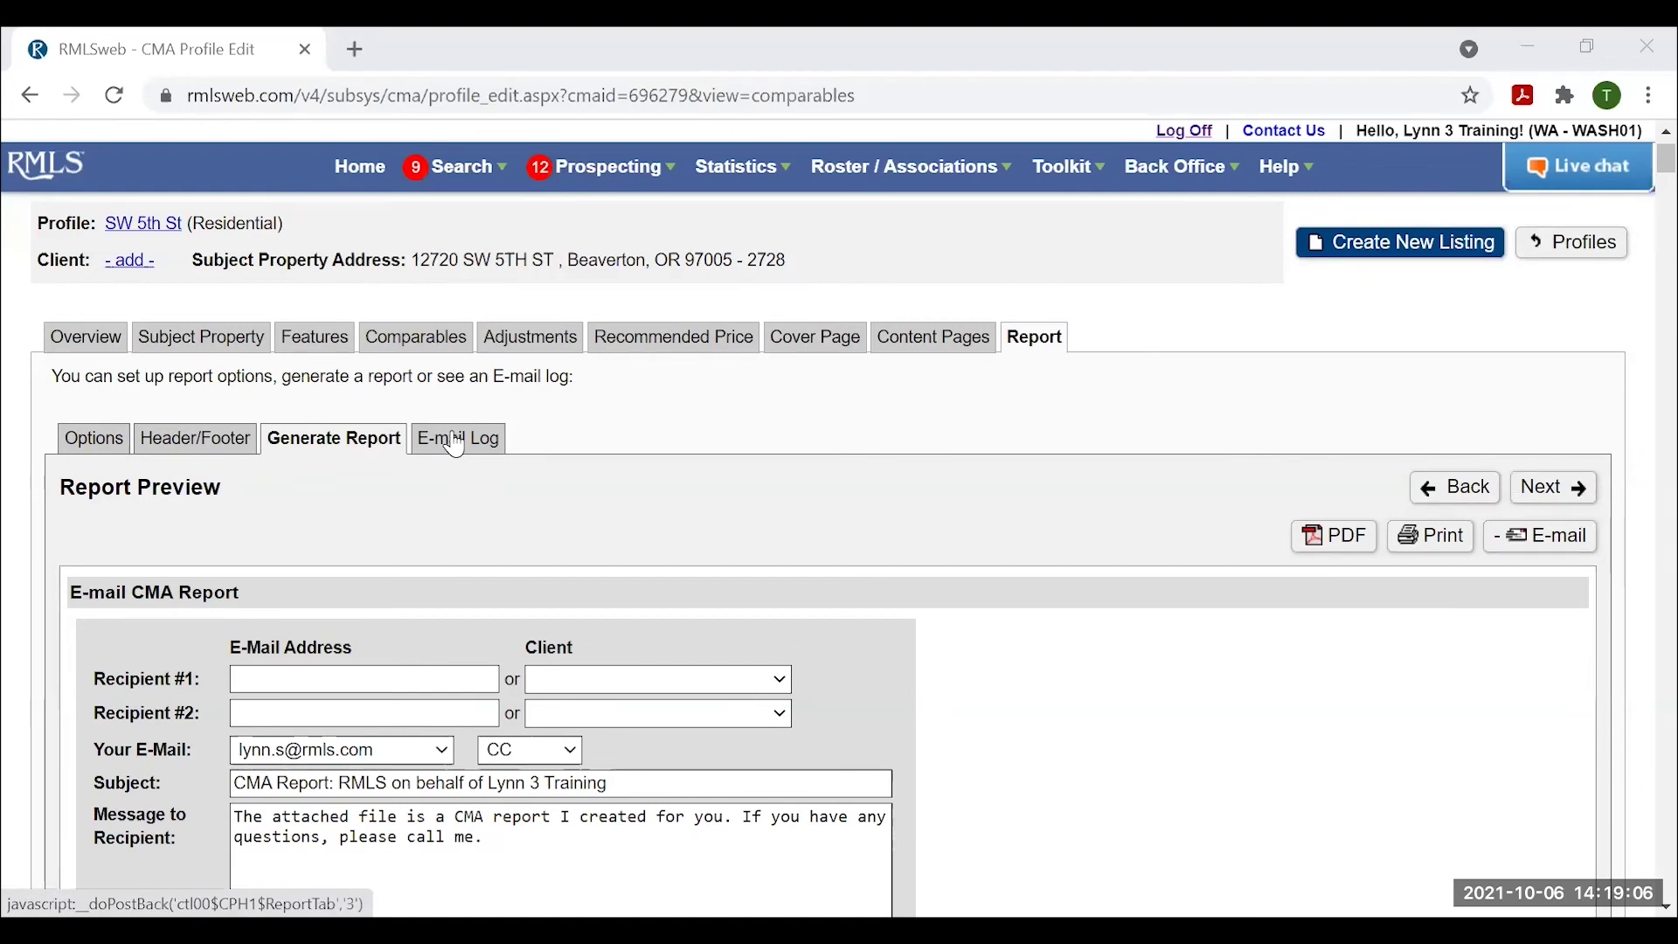
Check the empty CMA E-mail Log, then go back to the Report Preview cover page.
left_click(455, 442)
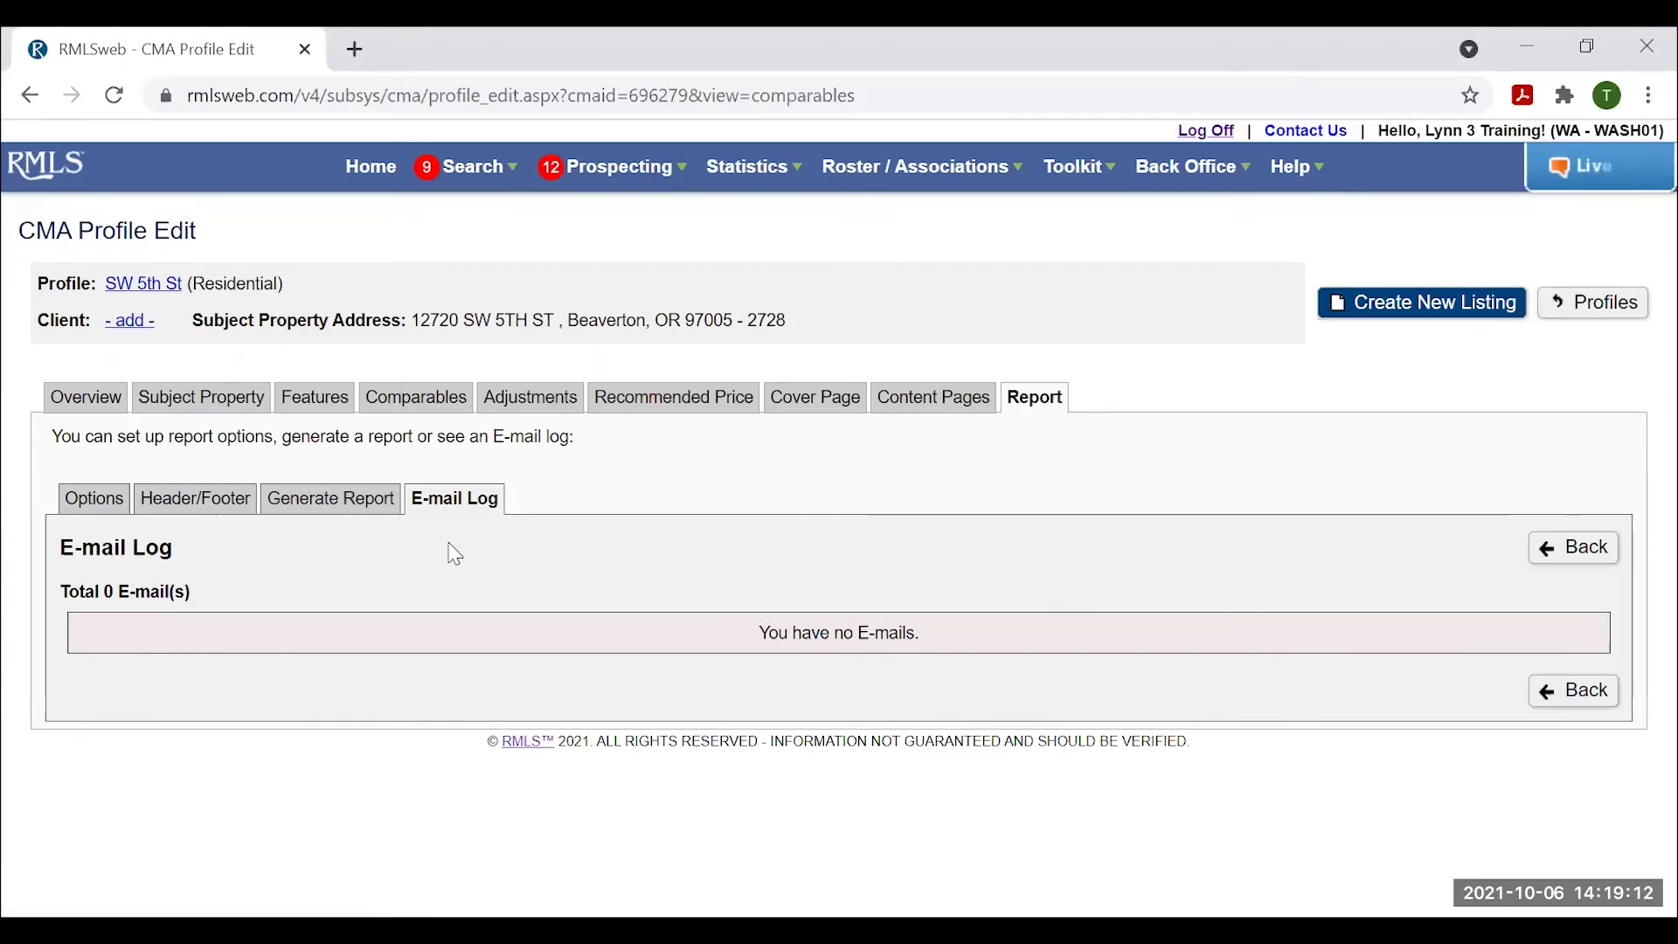
left_click(366, 506)
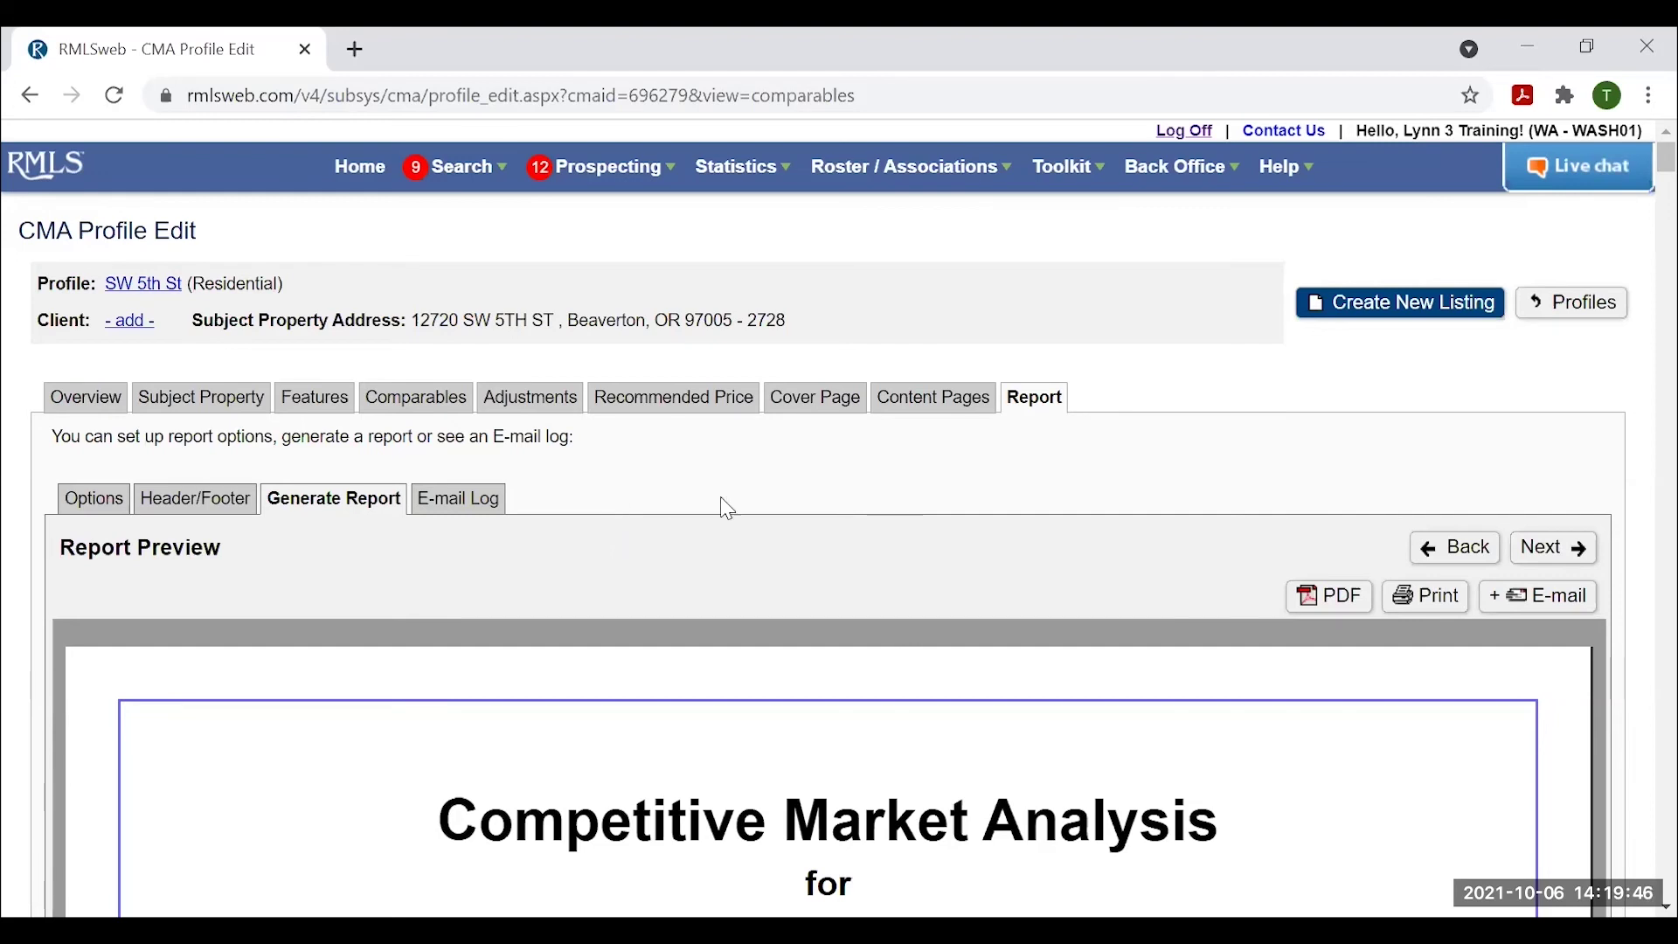
left_click(1411, 306)
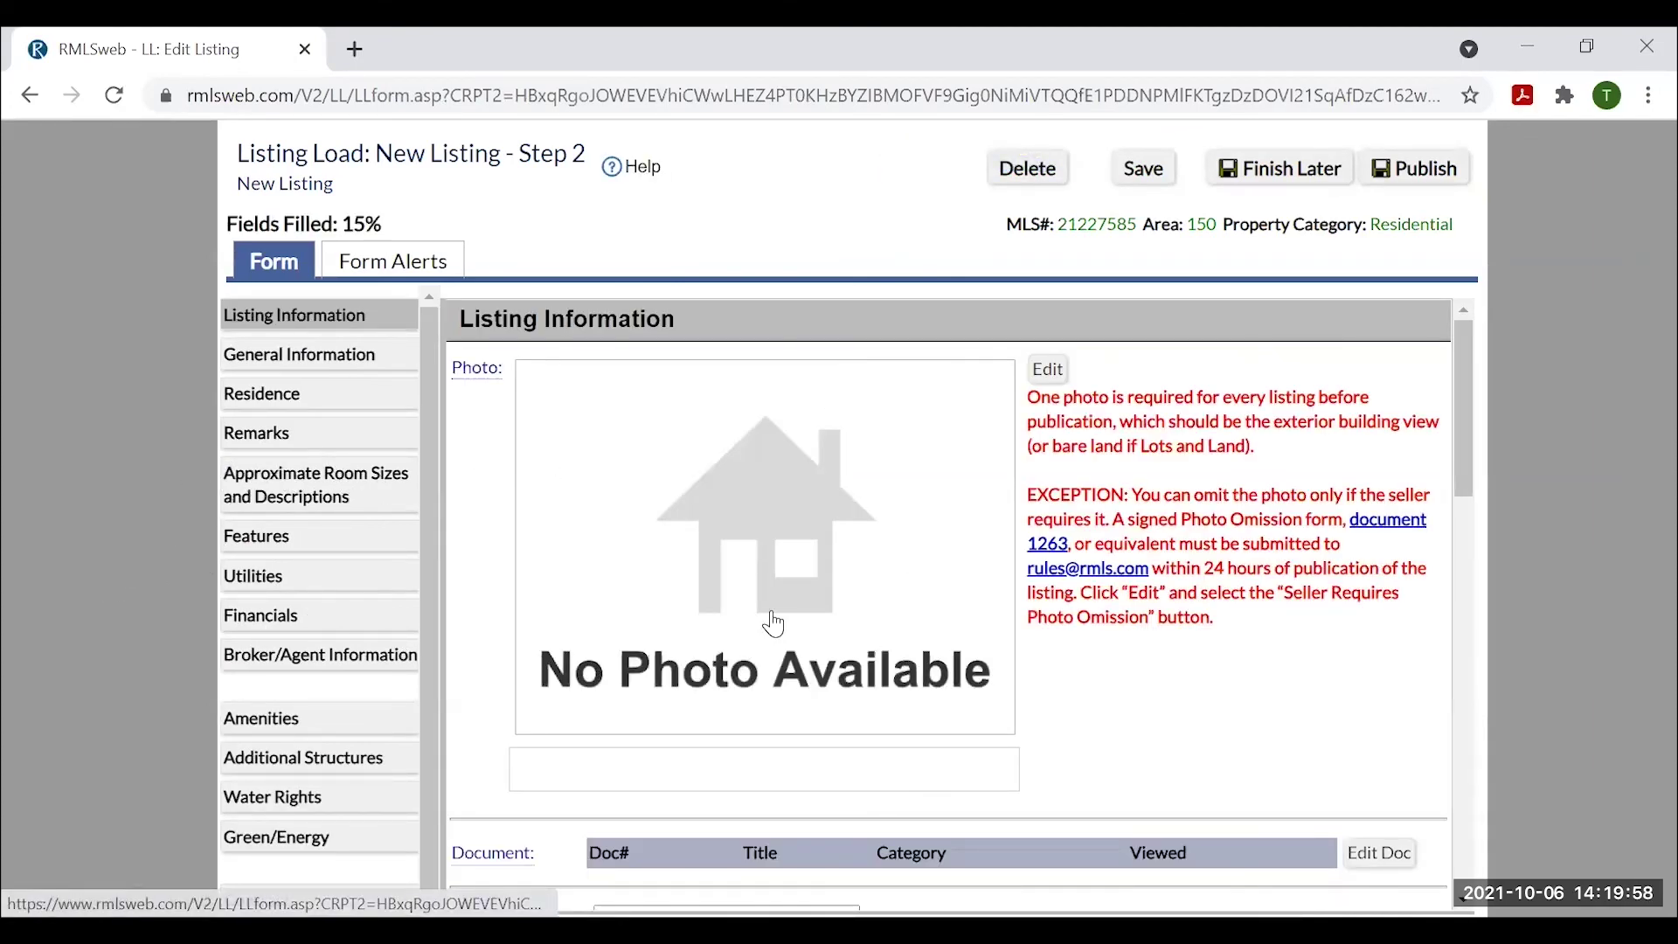
scroll(1114, 594, "down", 5)
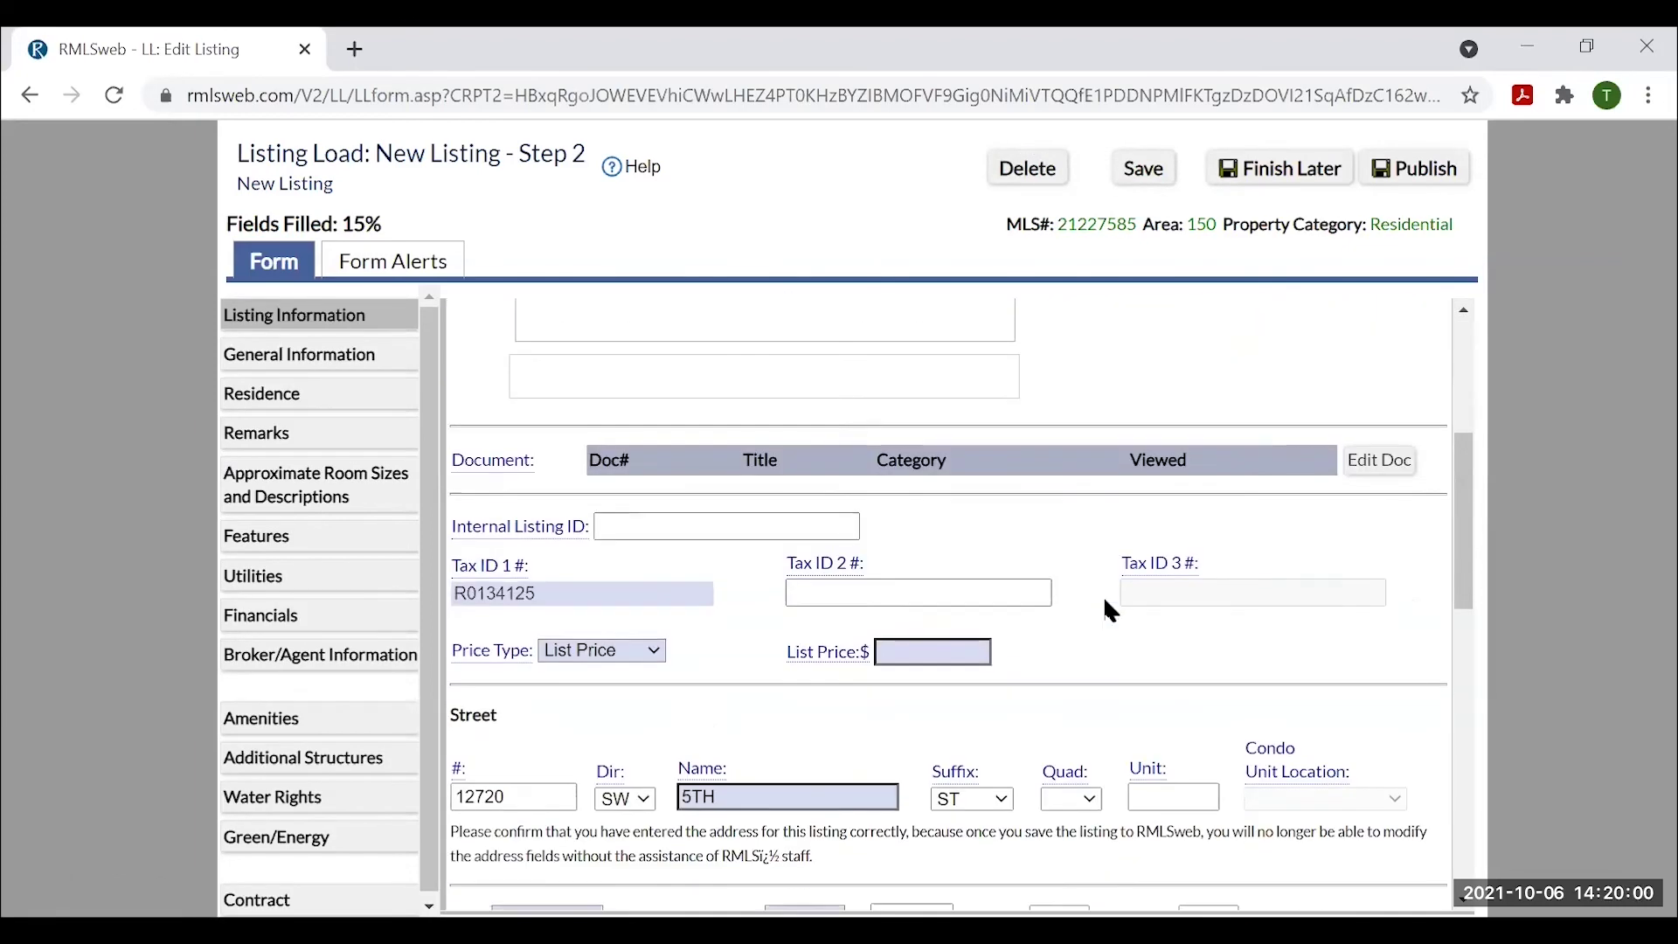
scroll(1106, 612, "down", 3)
scroll(977, 592, "down", 3)
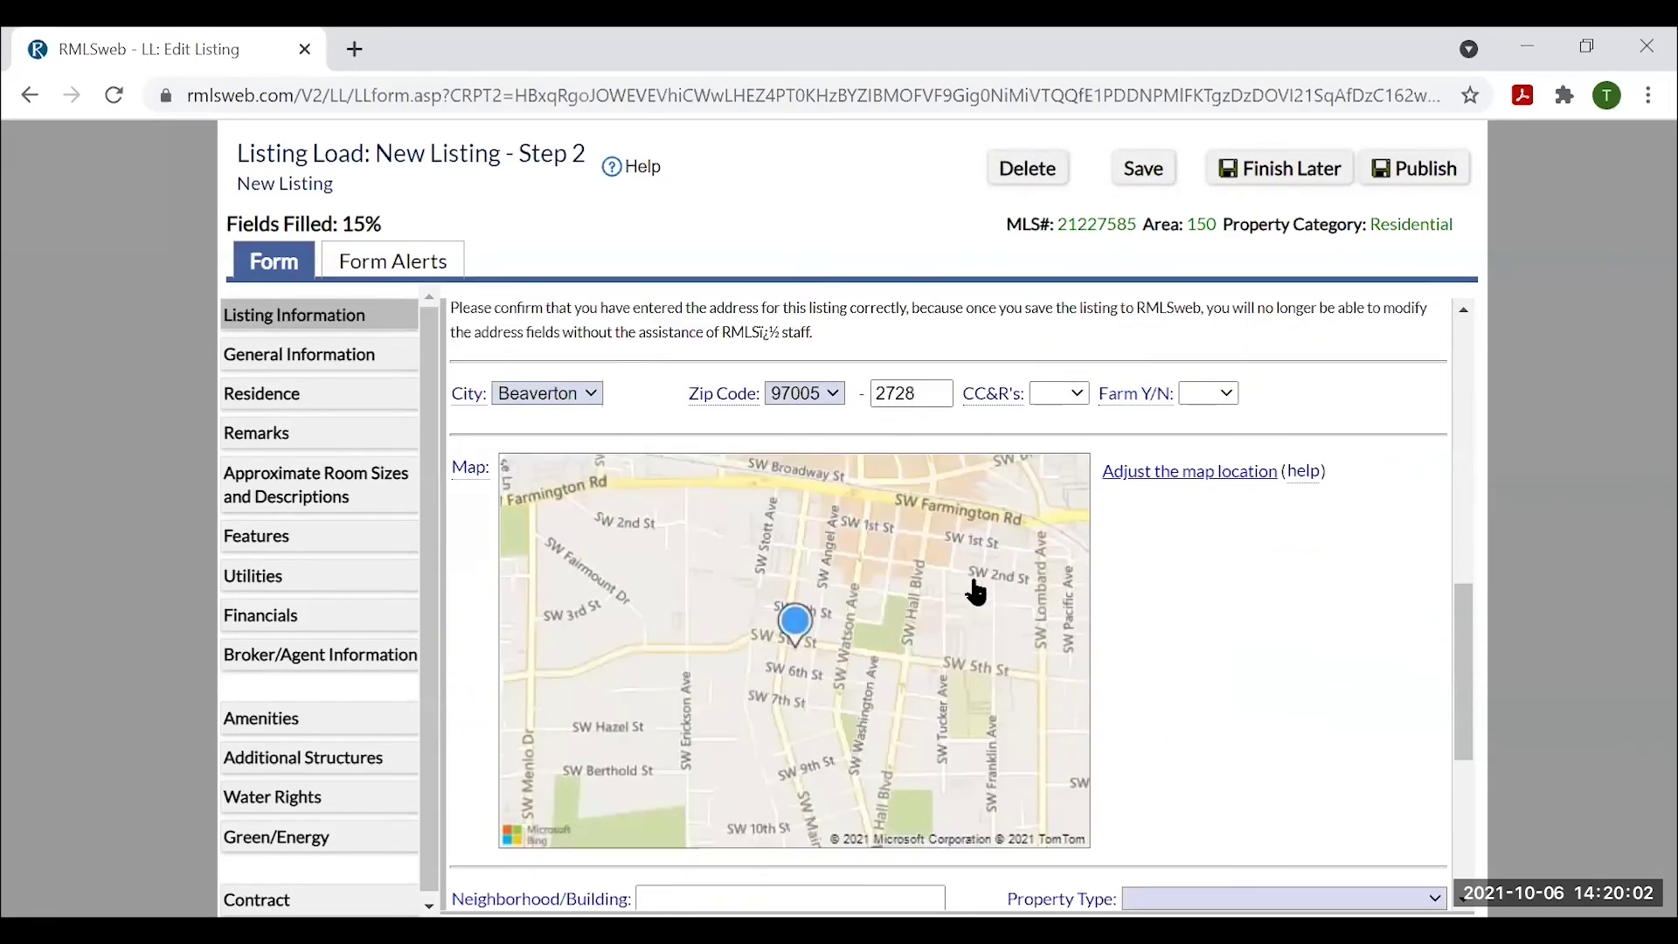
scroll(1164, 663, "up", 3)
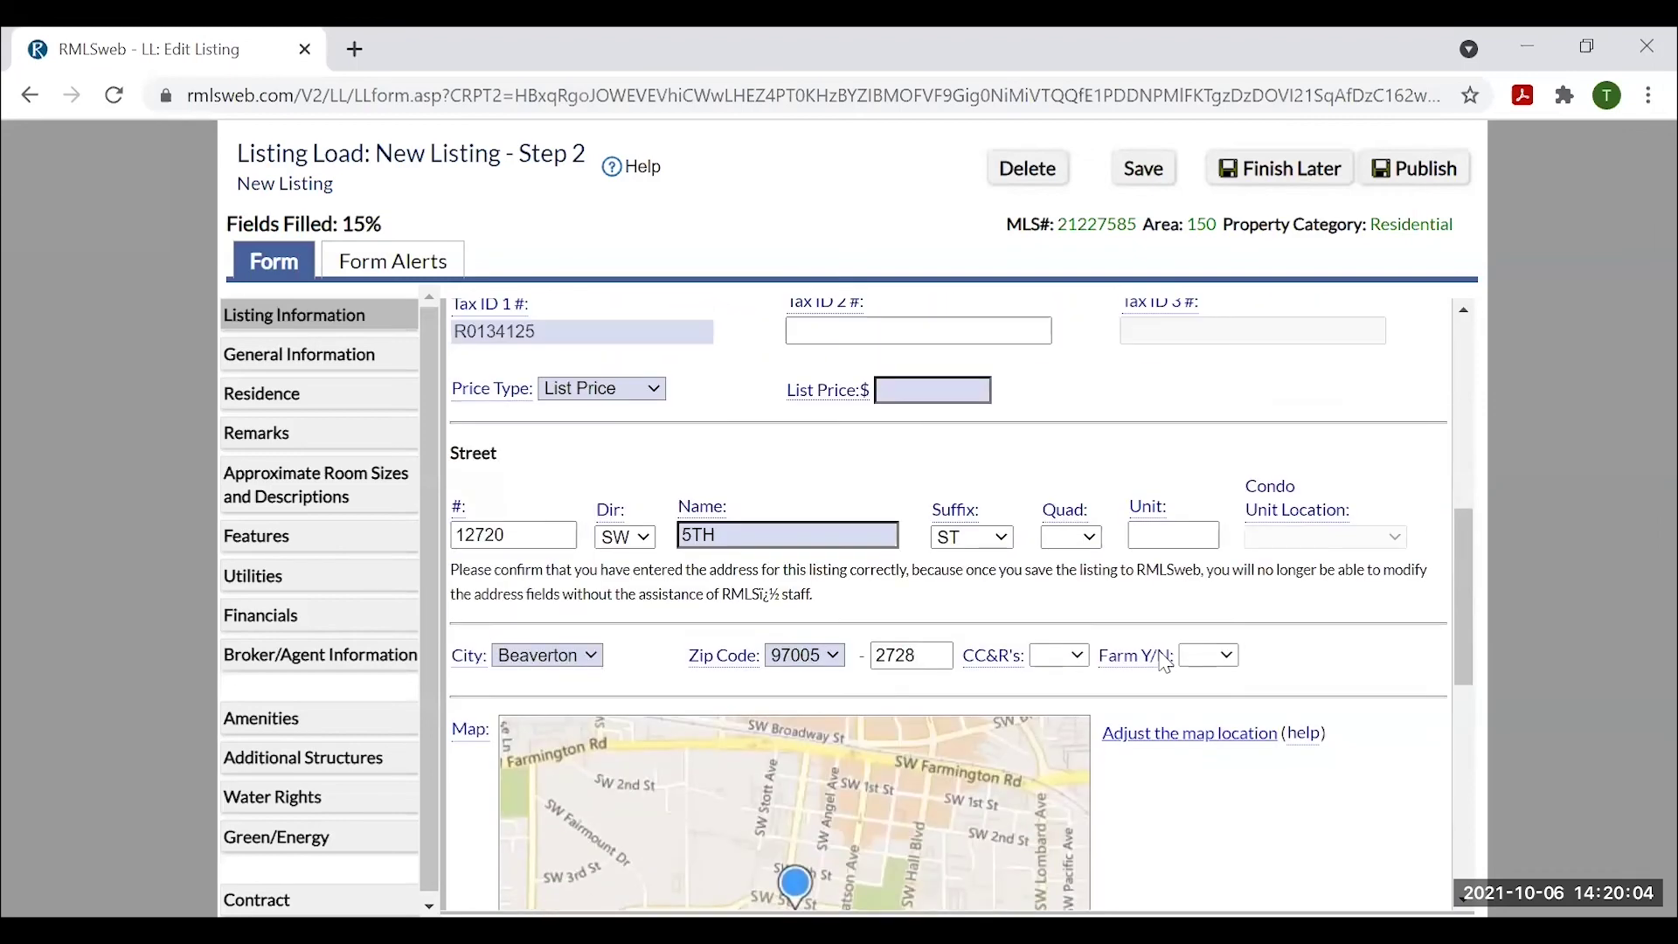
scroll(1137, 655, "up", 2)
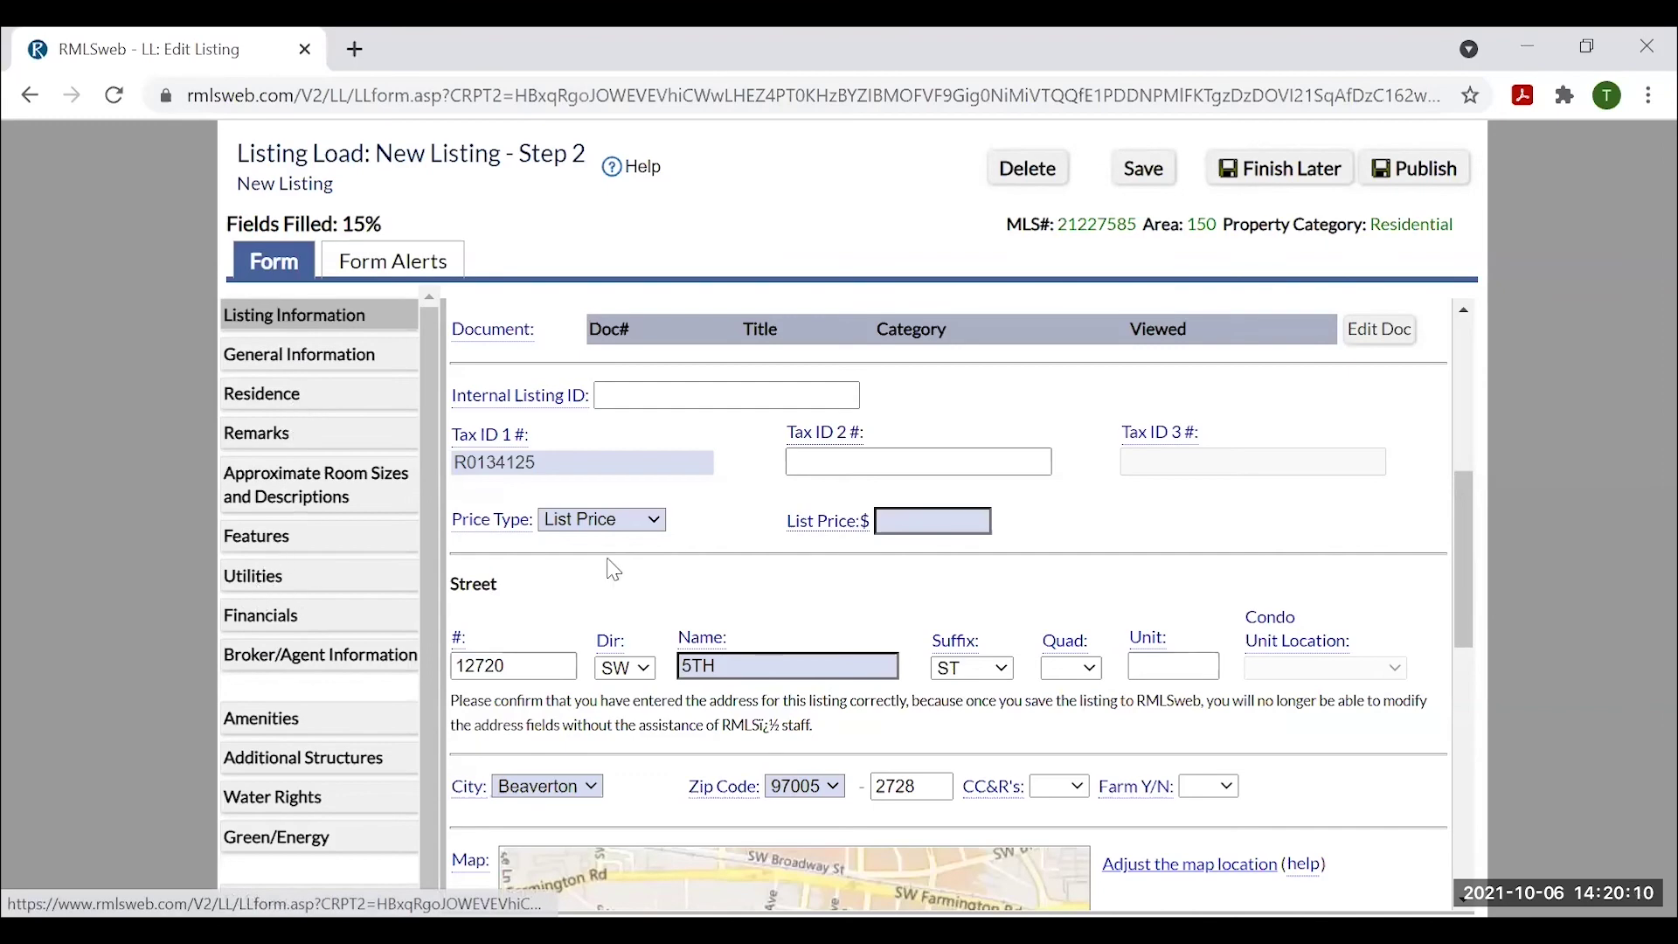
scroll(709, 571, "down", 2)
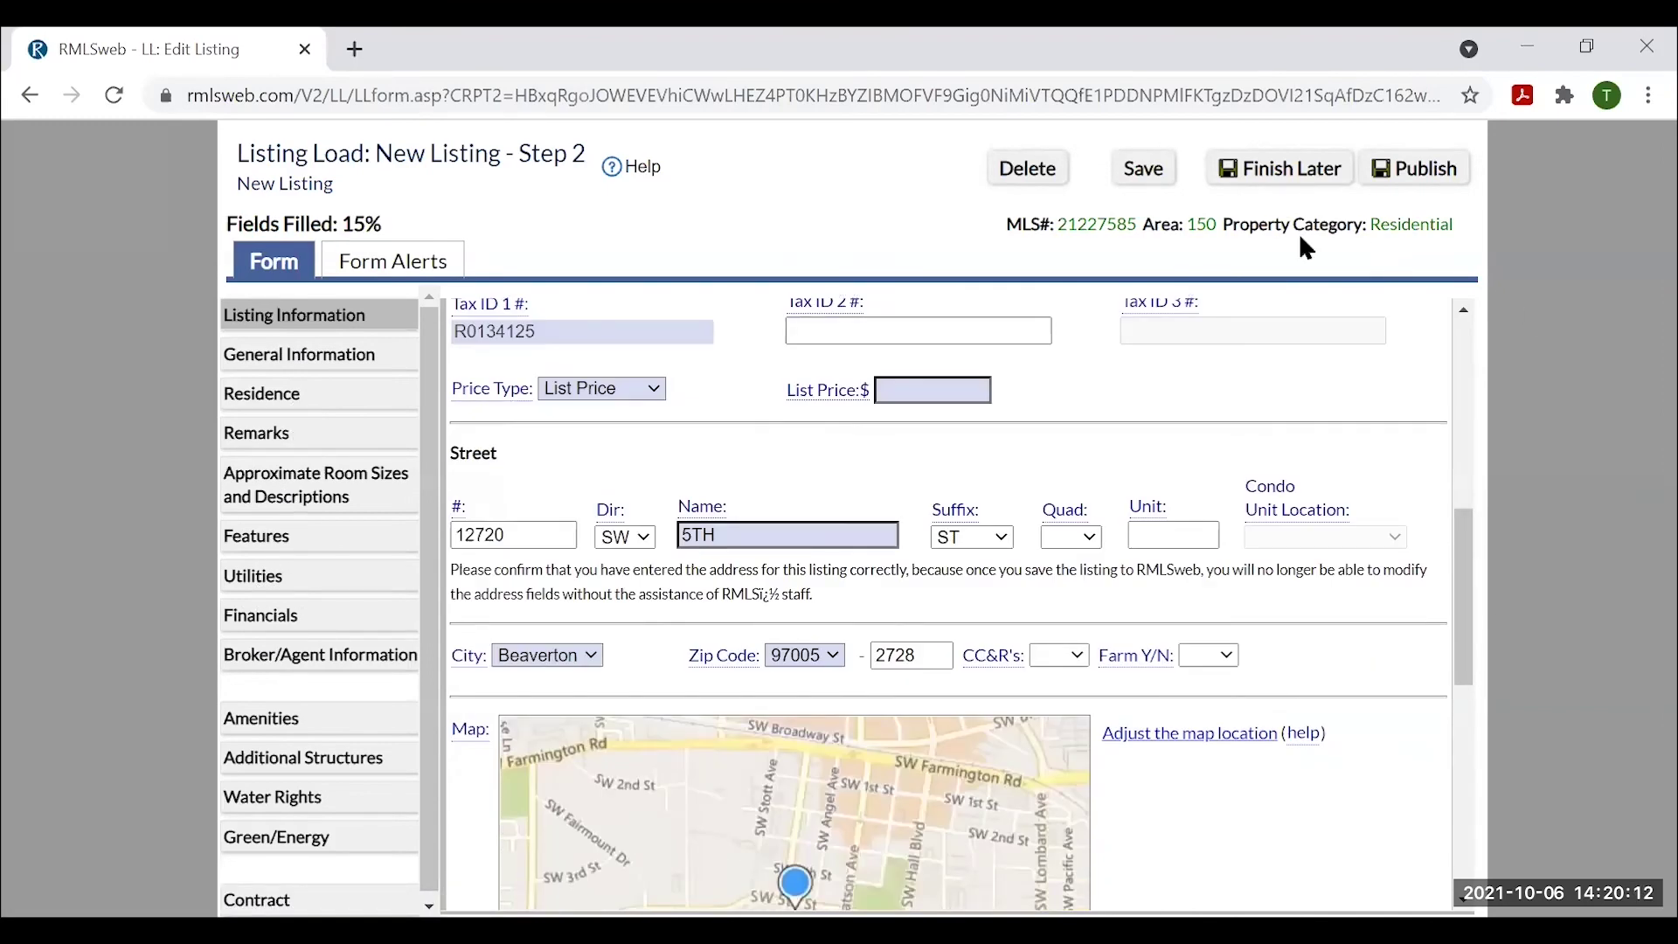
scroll(1462, 358, "up", 10)
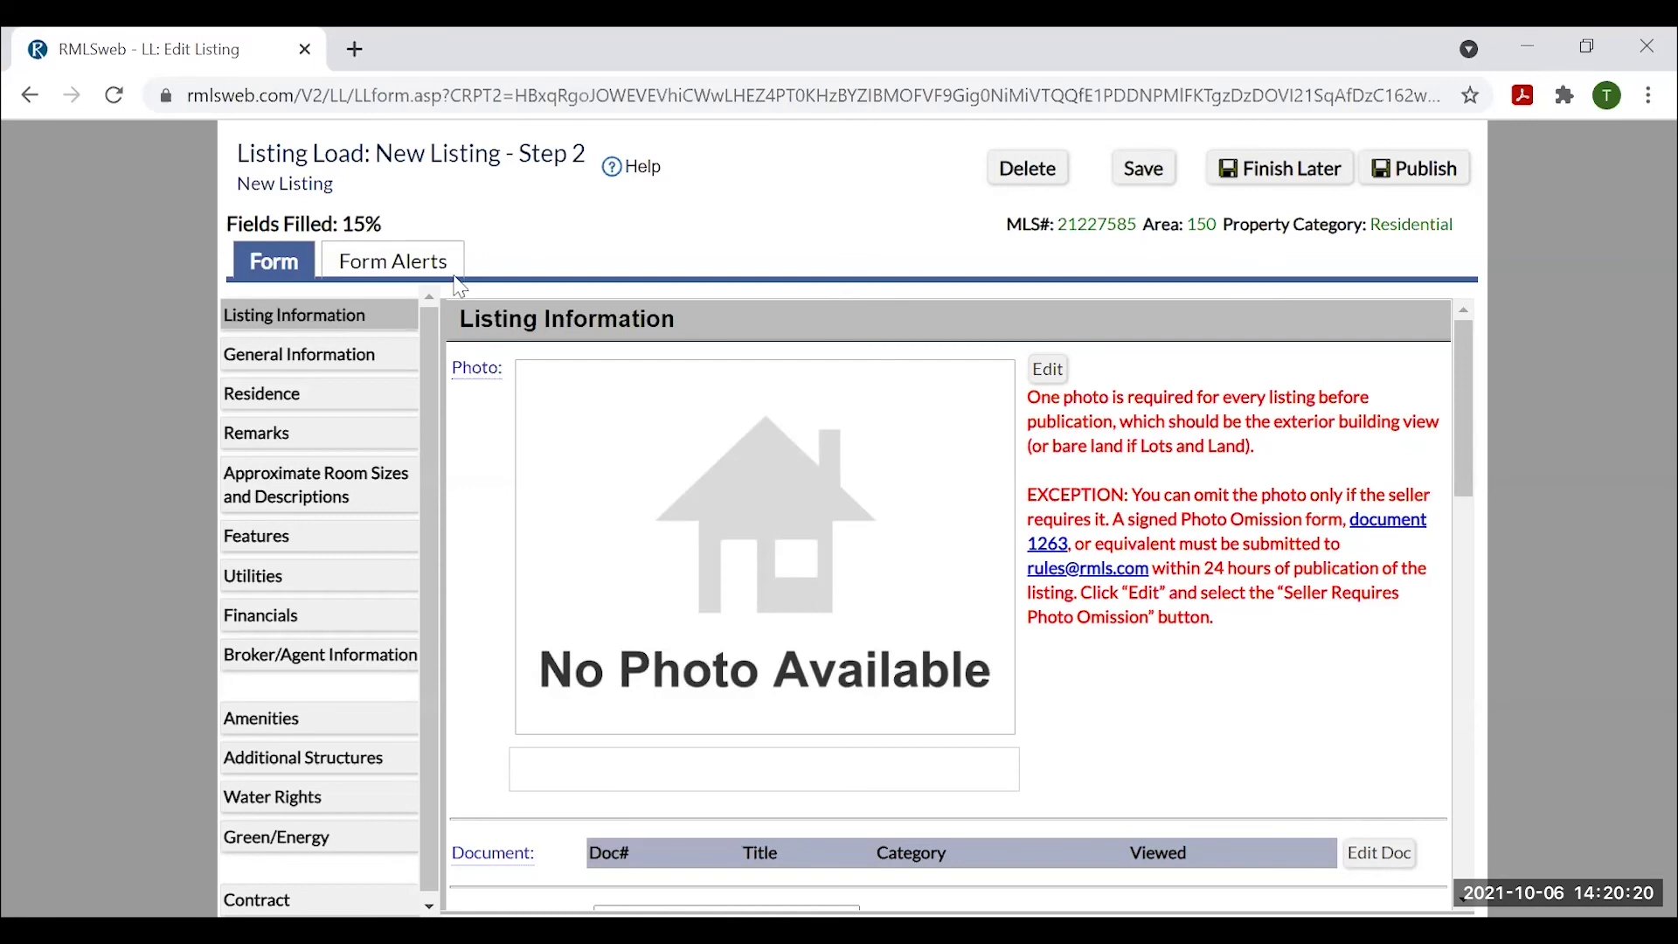
left_click(1288, 170)
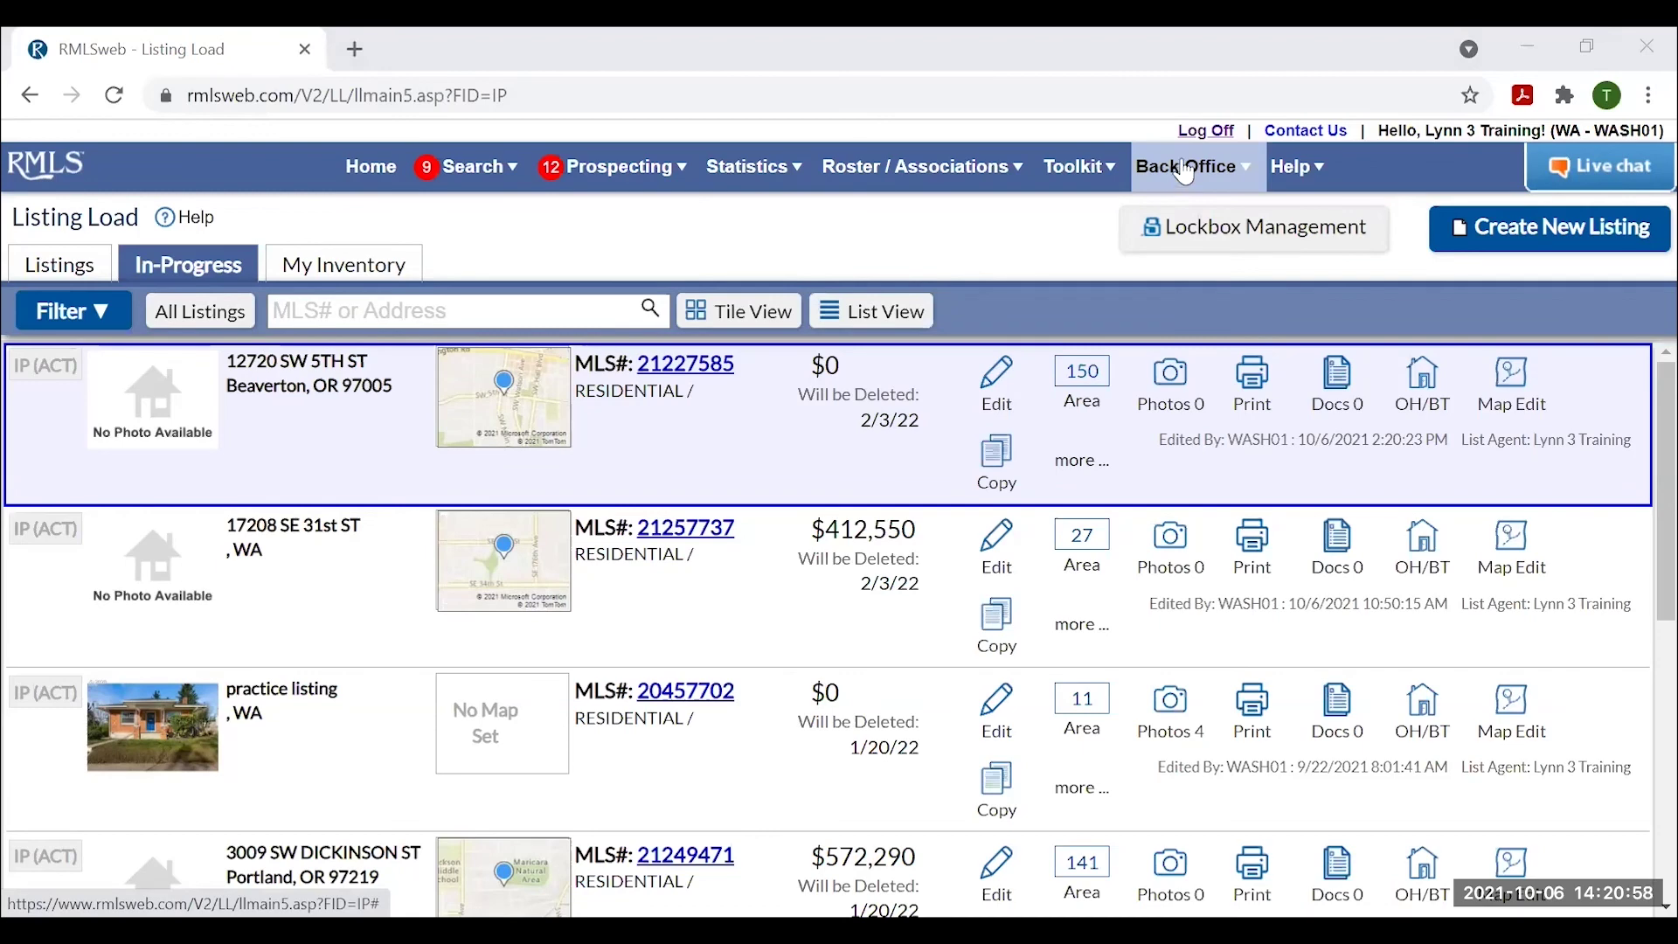
left_click(1082, 169)
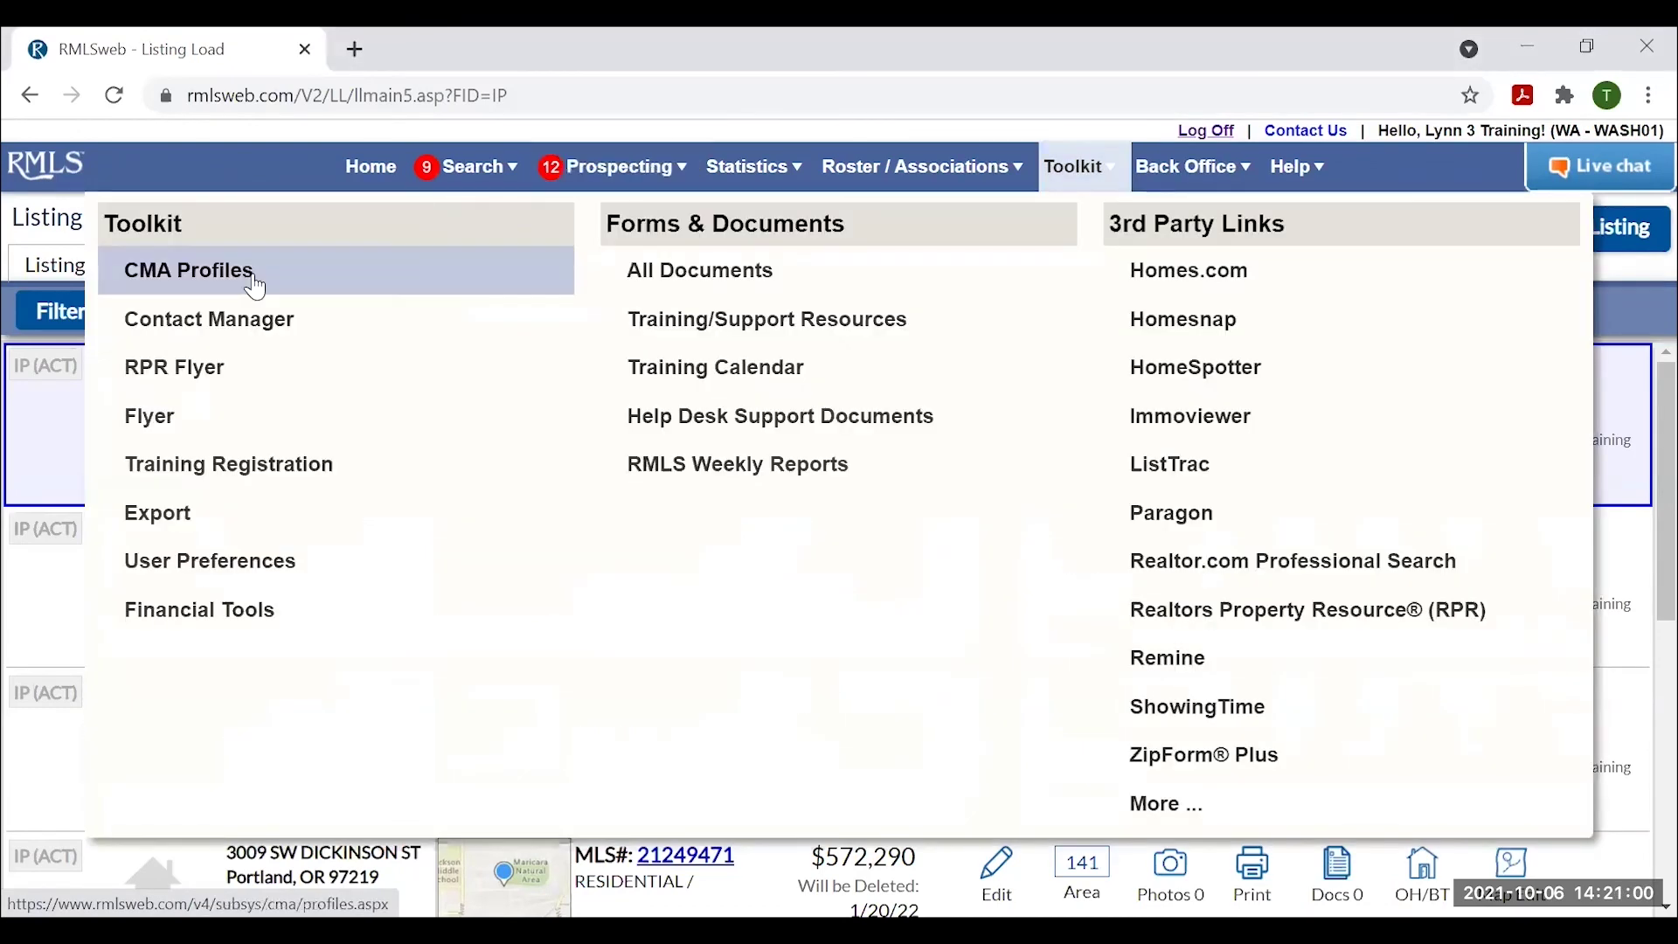
left_click(197, 273)
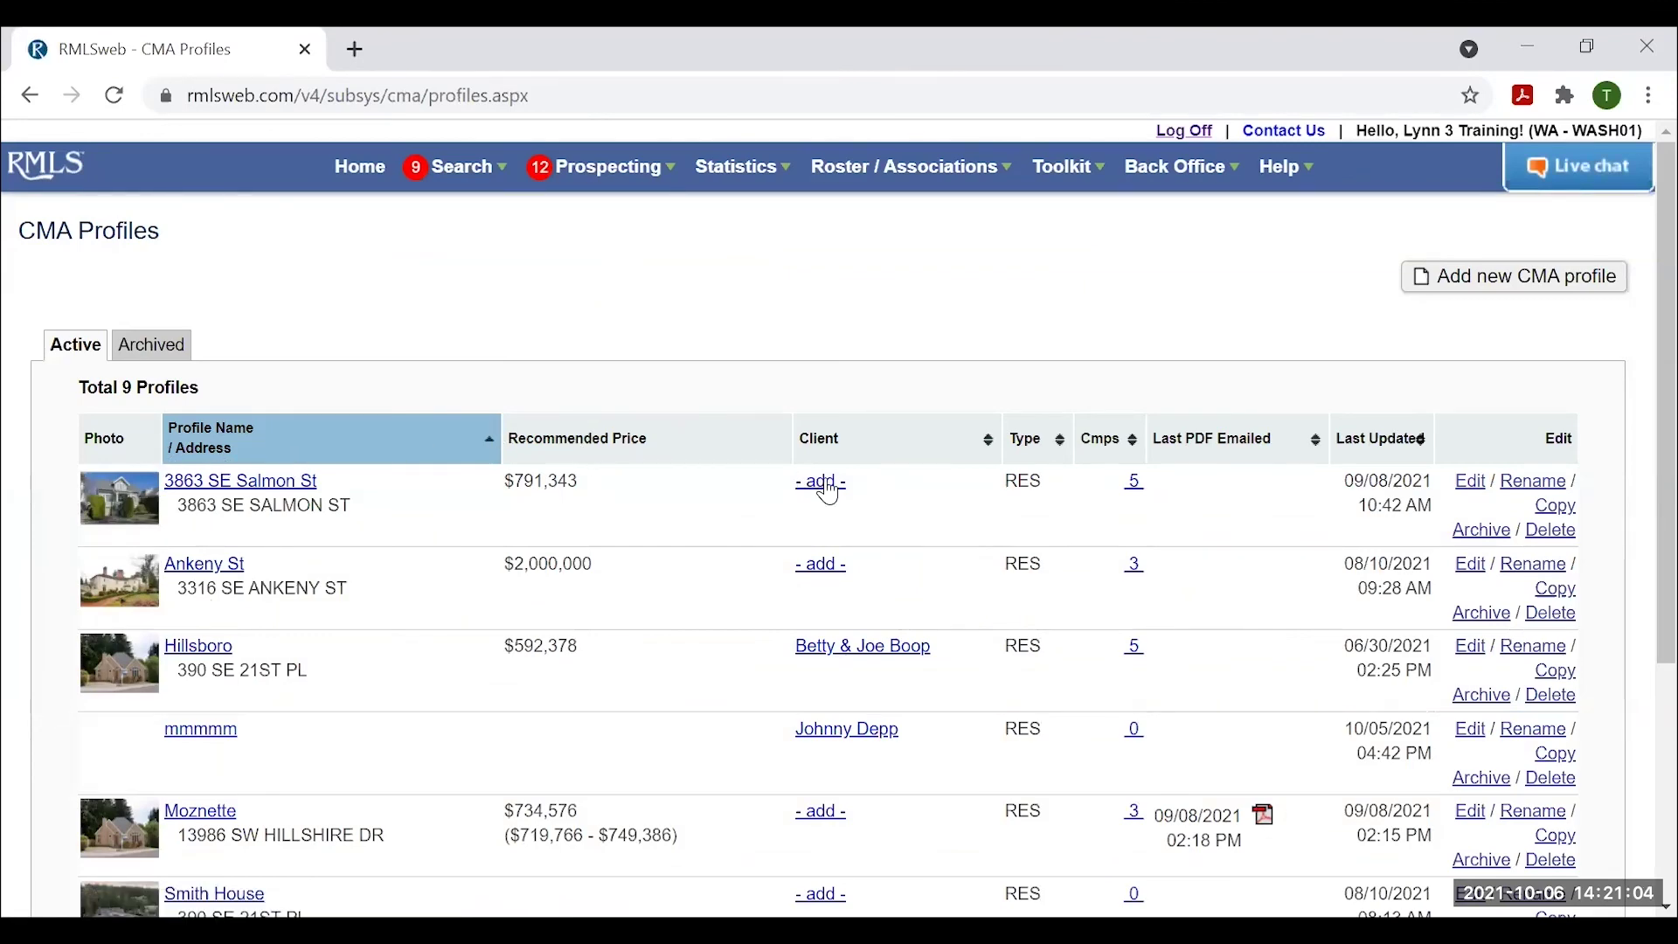
scroll(883, 486, "down", 4)
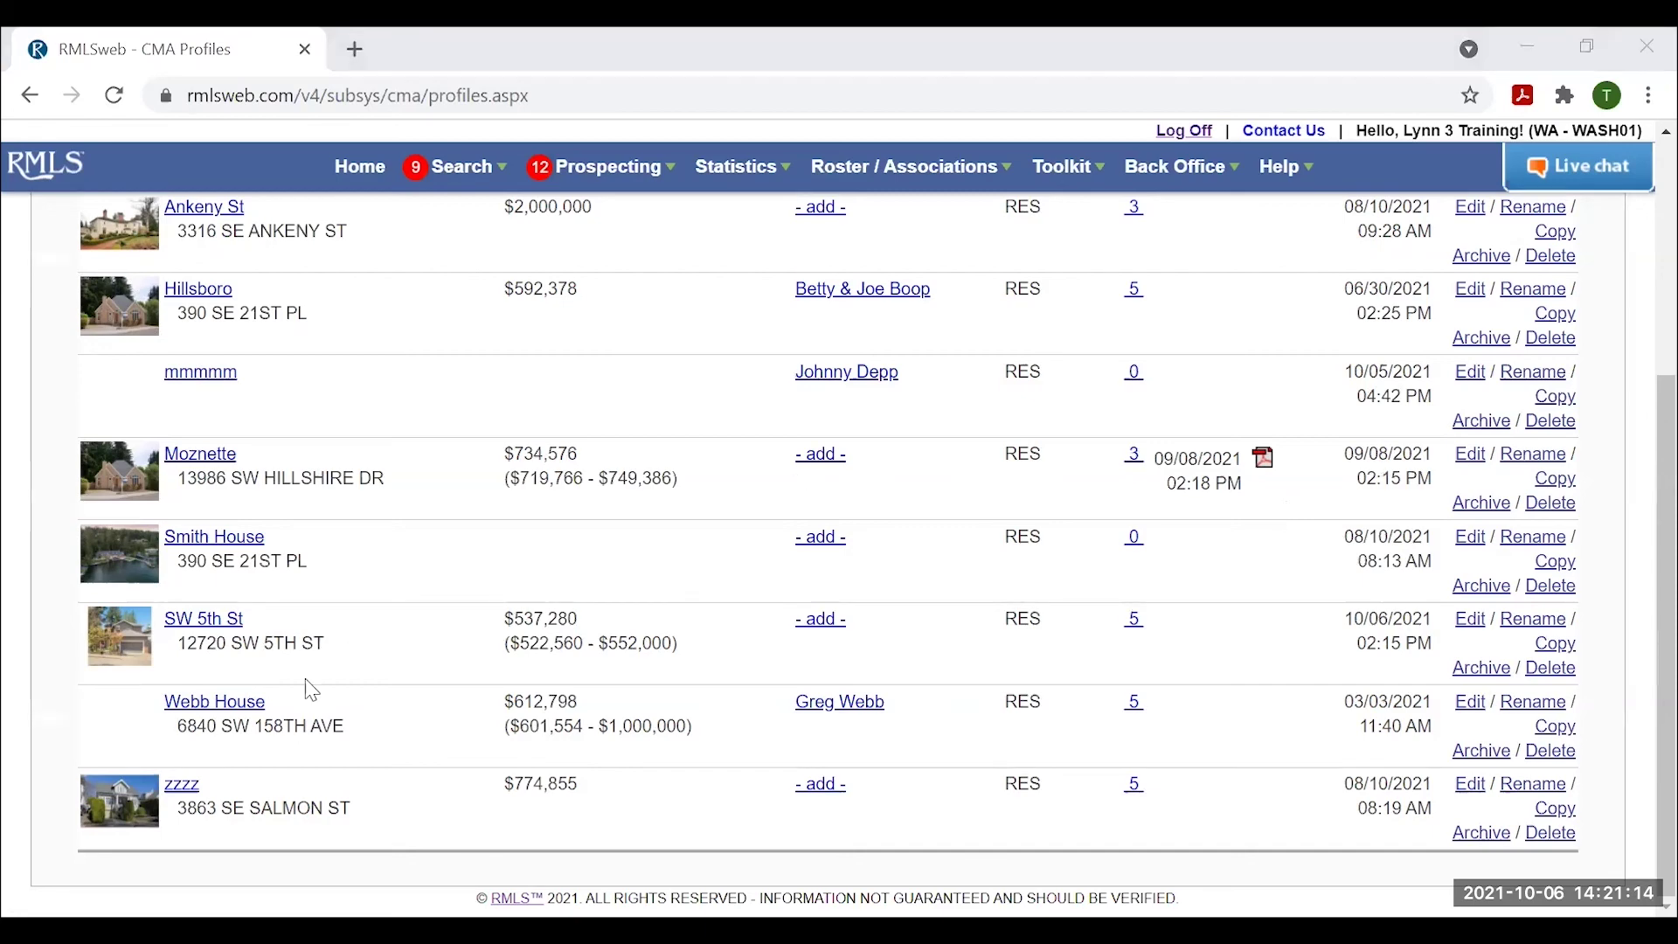
scroll(312, 691, "up", 3)
scroll(332, 685, "down", 3)
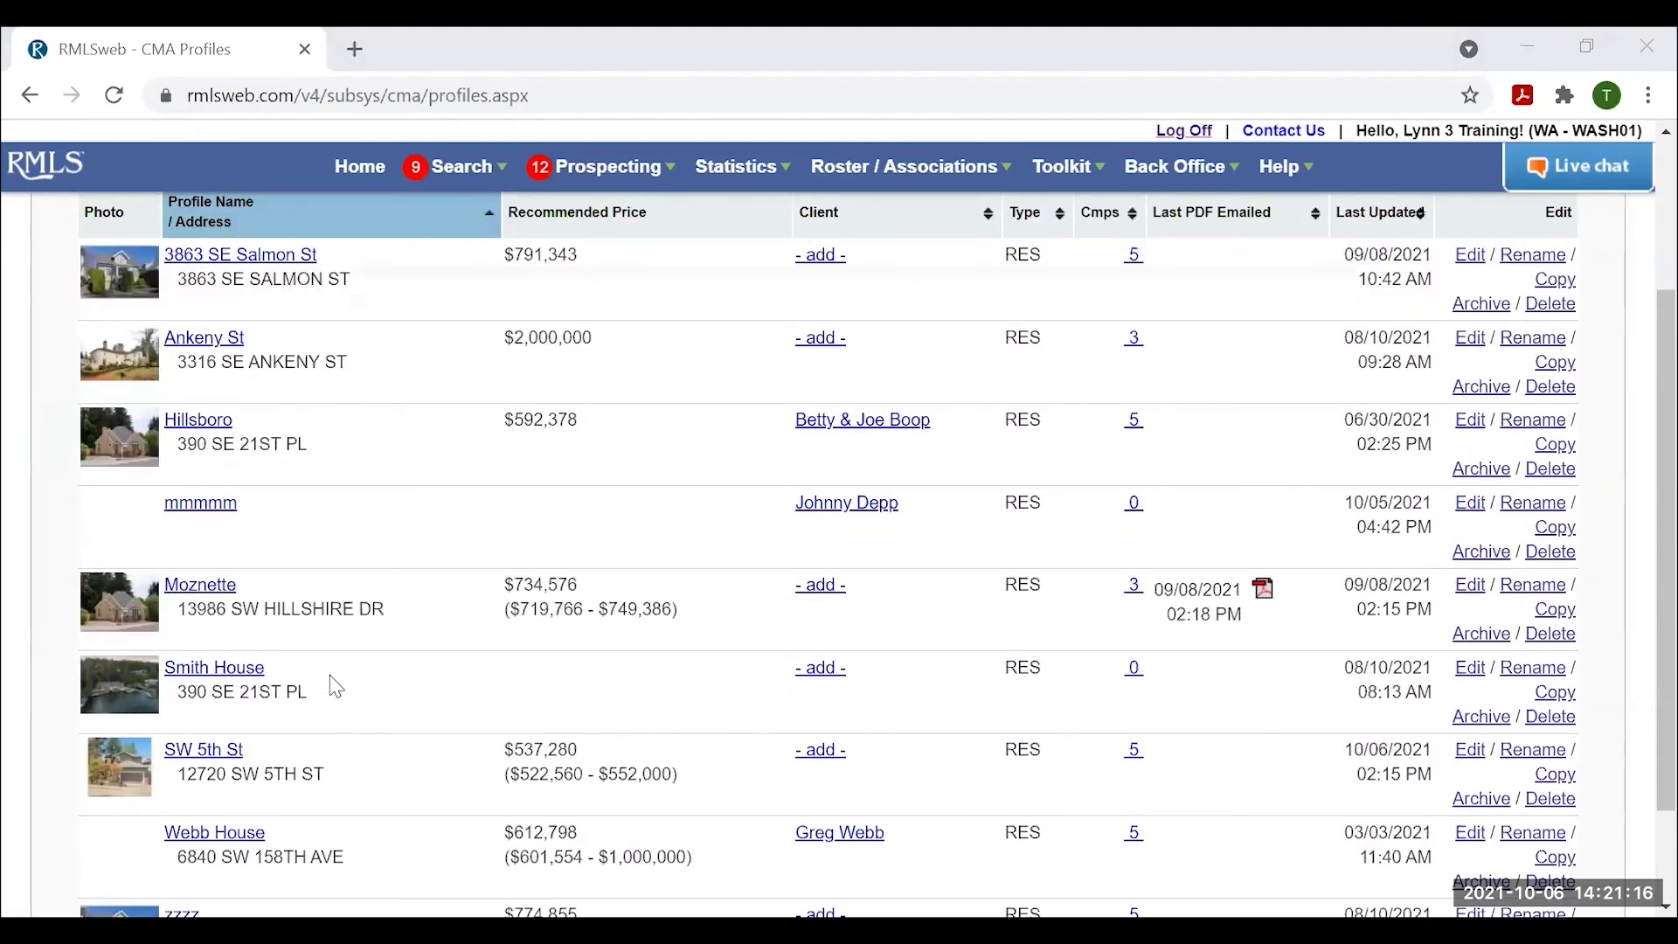
scroll(336, 694, "up", 3)
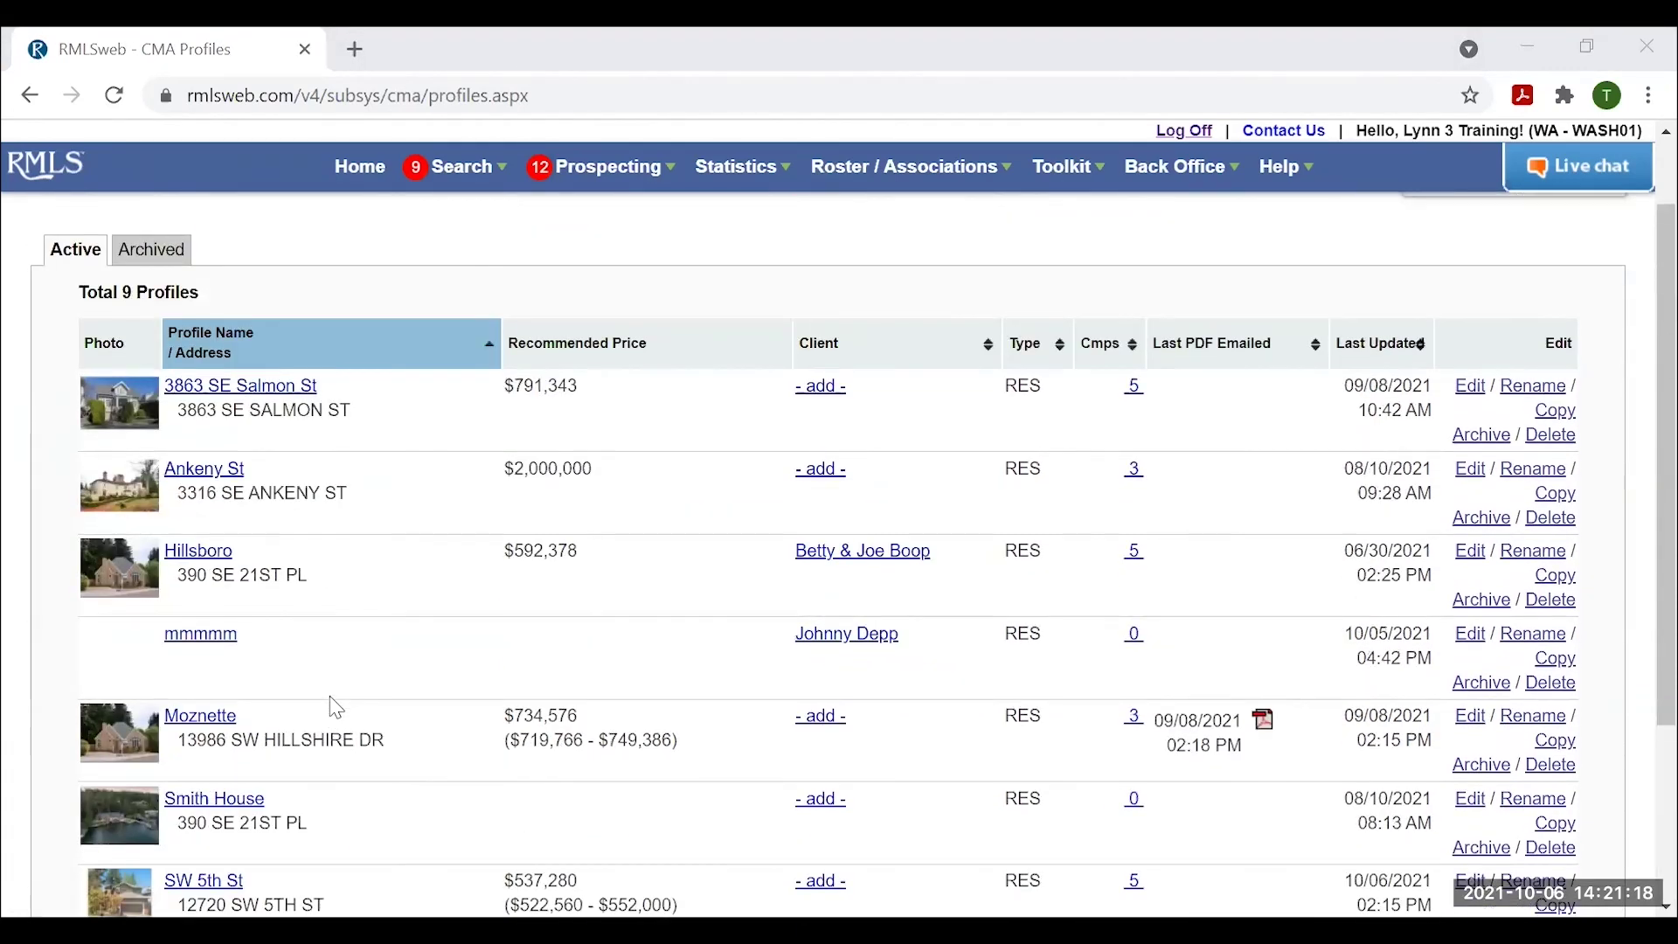
scroll(376, 705, "down", 2)
scroll(428, 731, "down", 1)
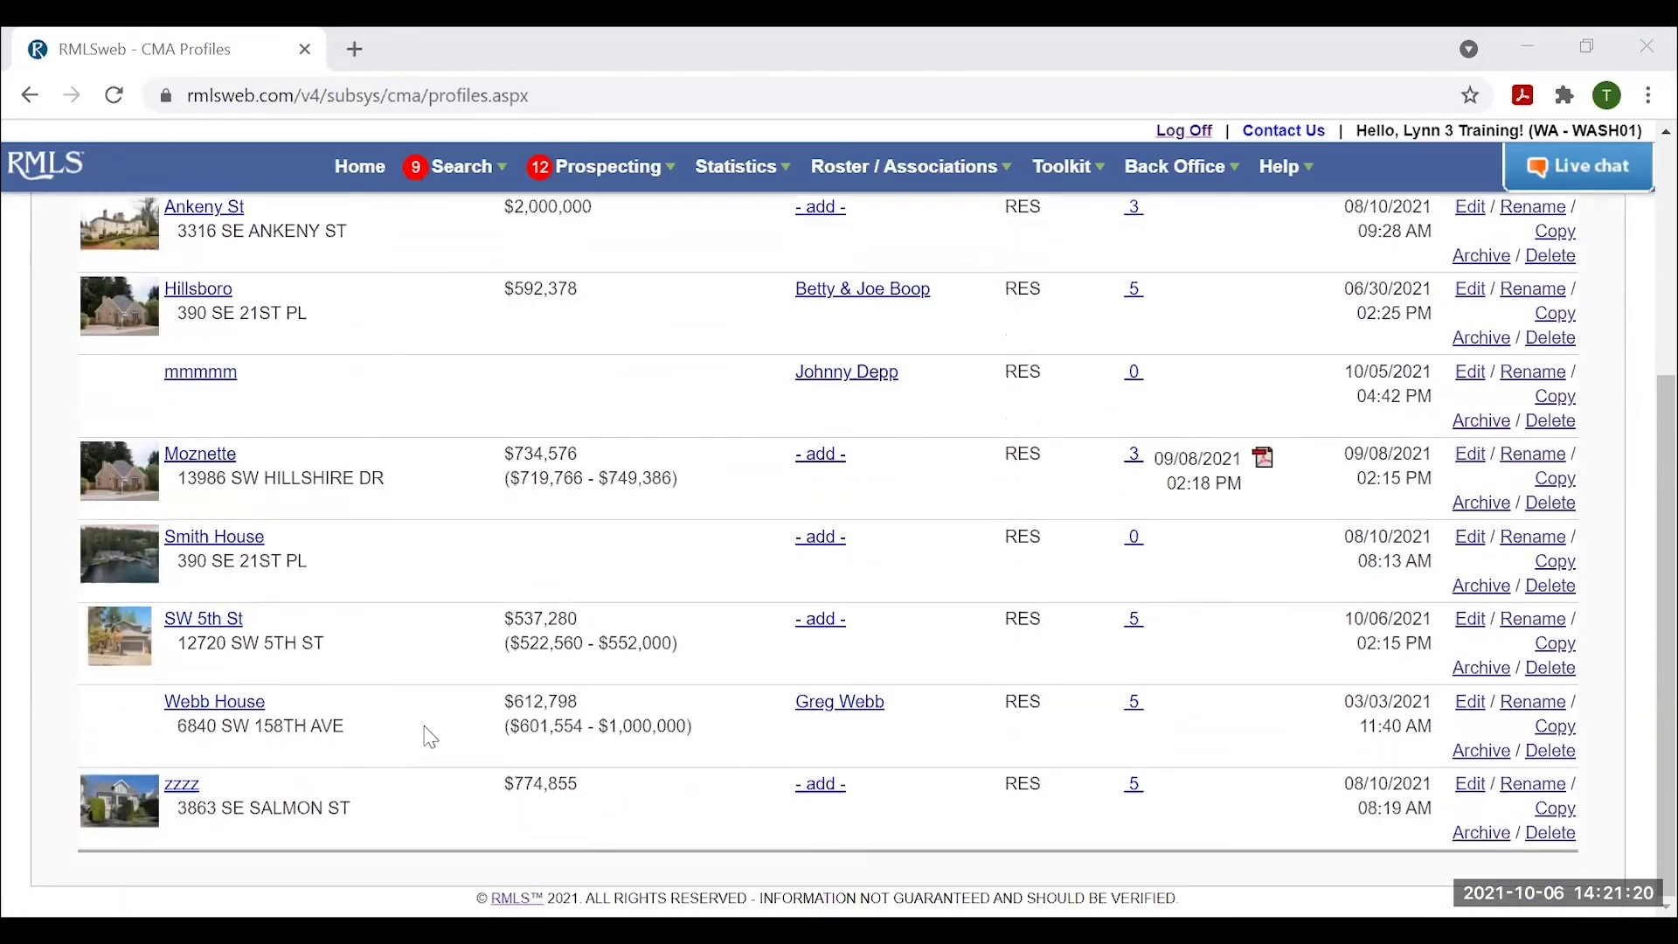
scroll(430, 734, "up", 1)
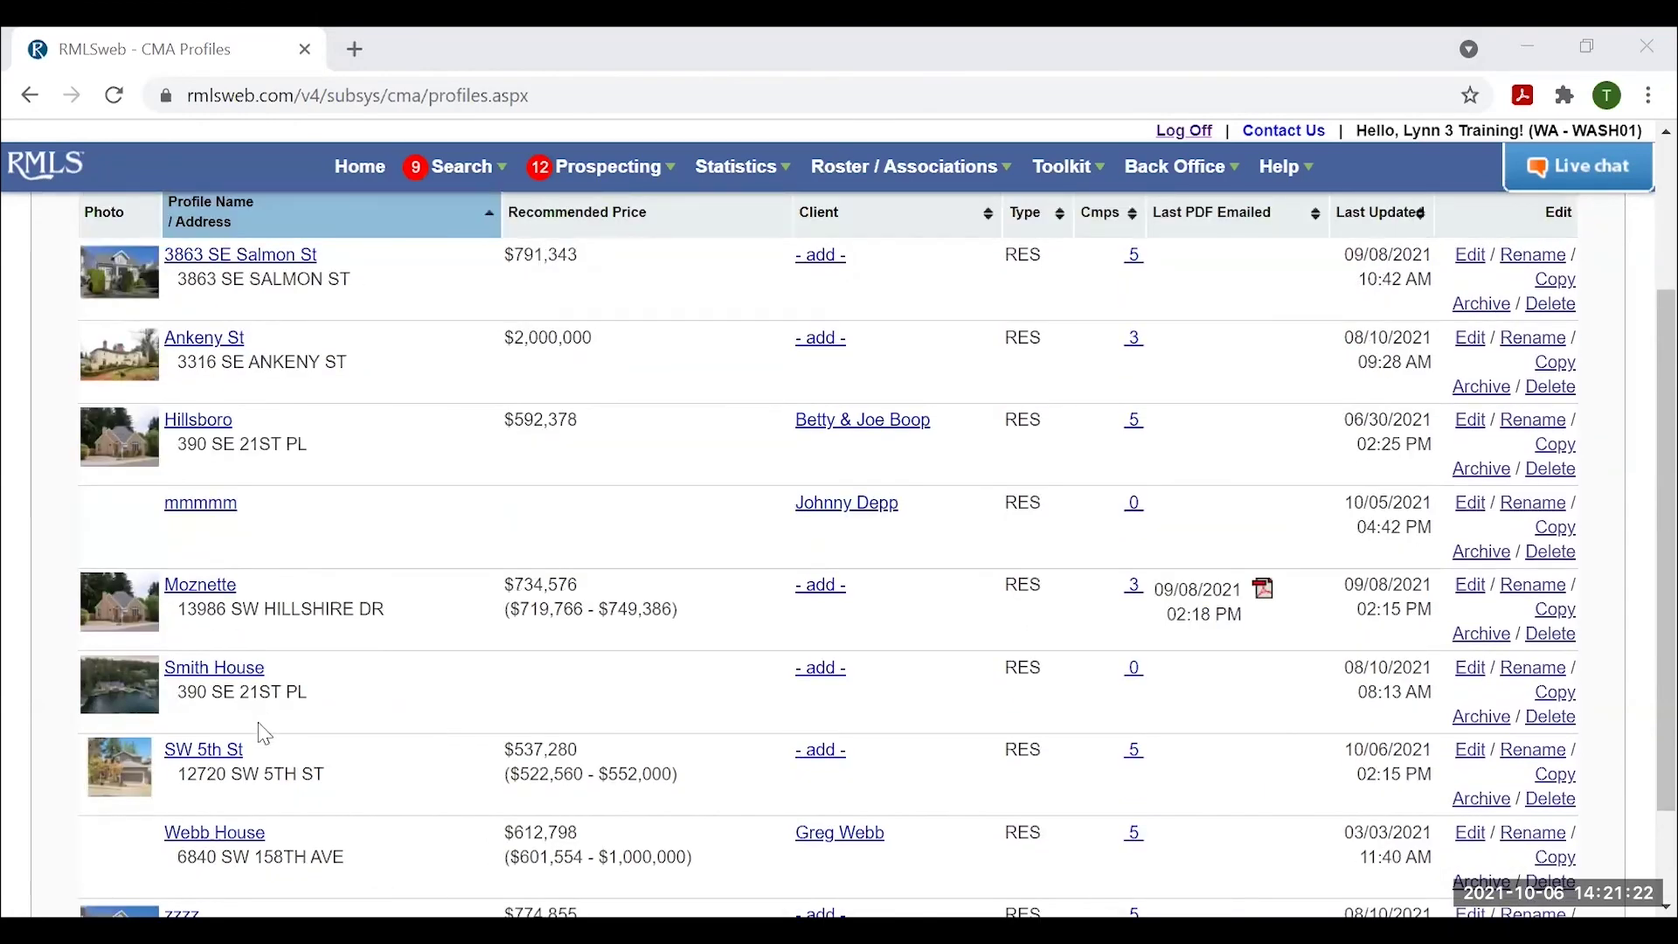
scroll(419, 705, "up", 2)
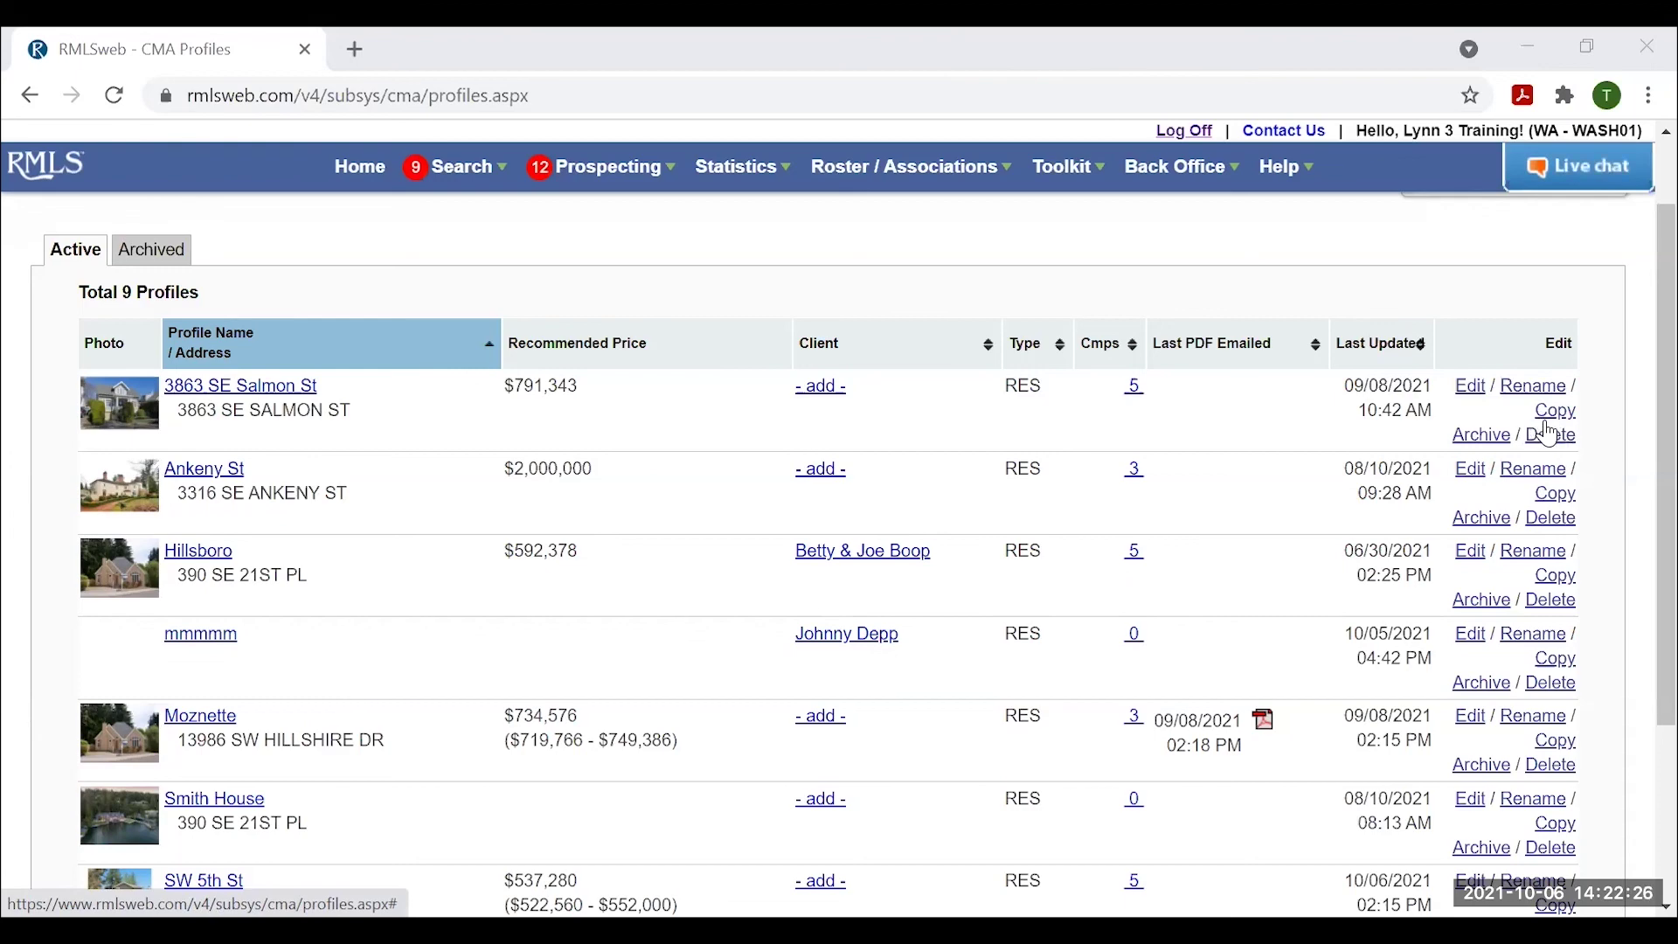
Delete the mmmmm CMA profile and confirm the deletion.
scroll(1550, 434, "down", 3)
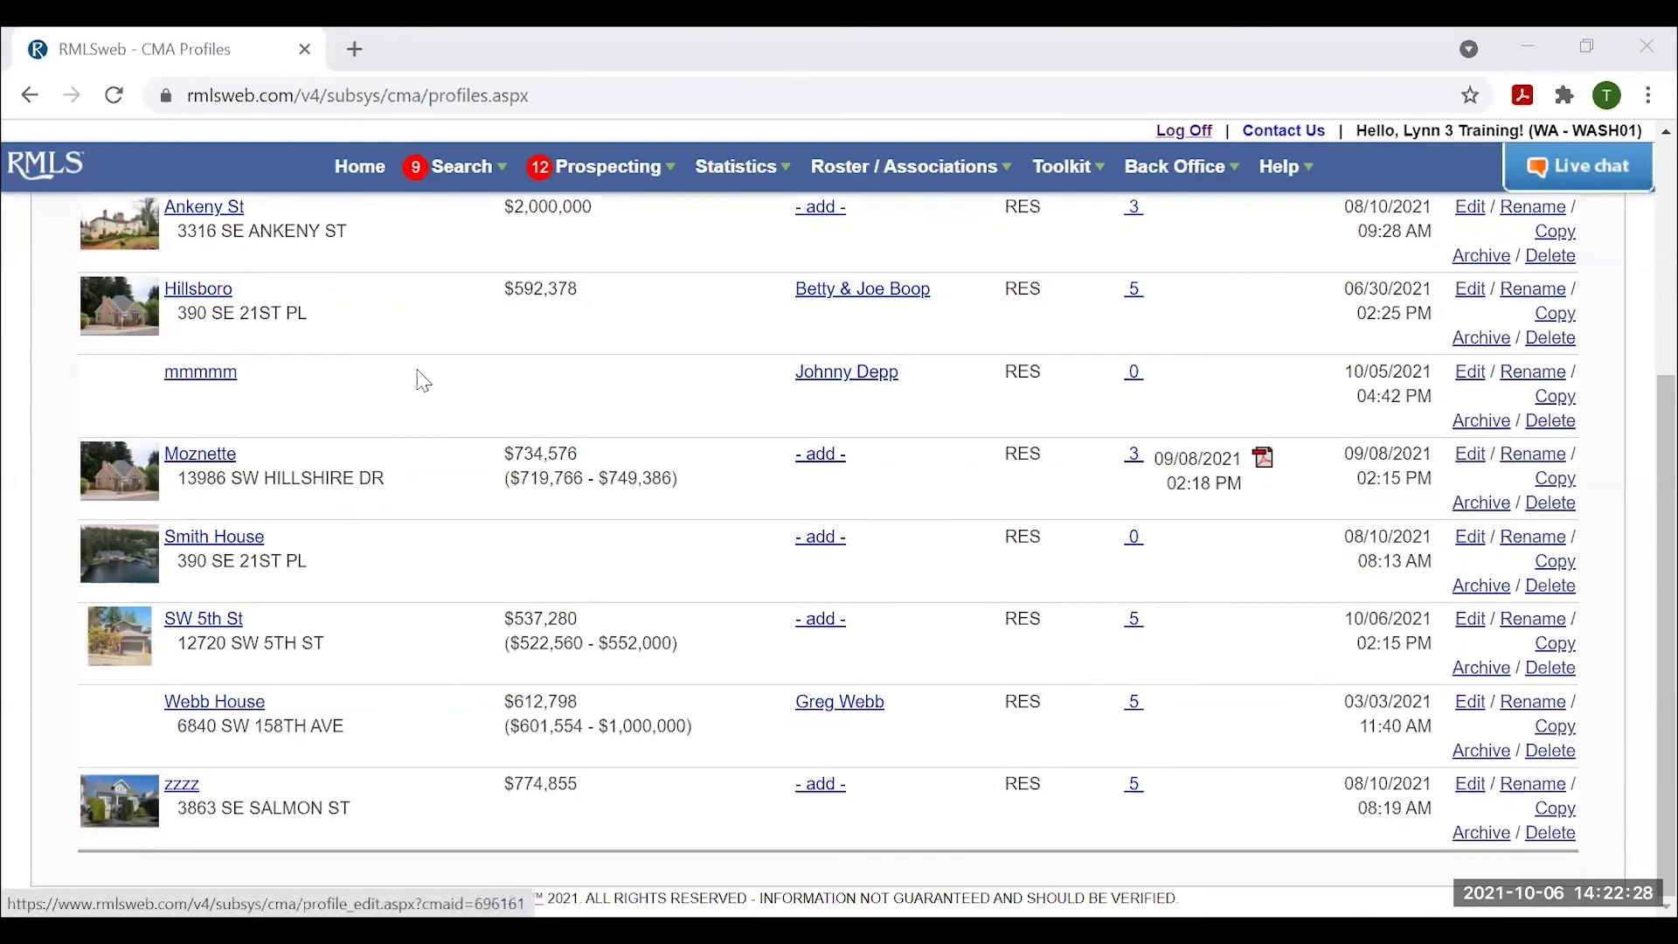
left_click(1553, 423)
left_click(933, 581)
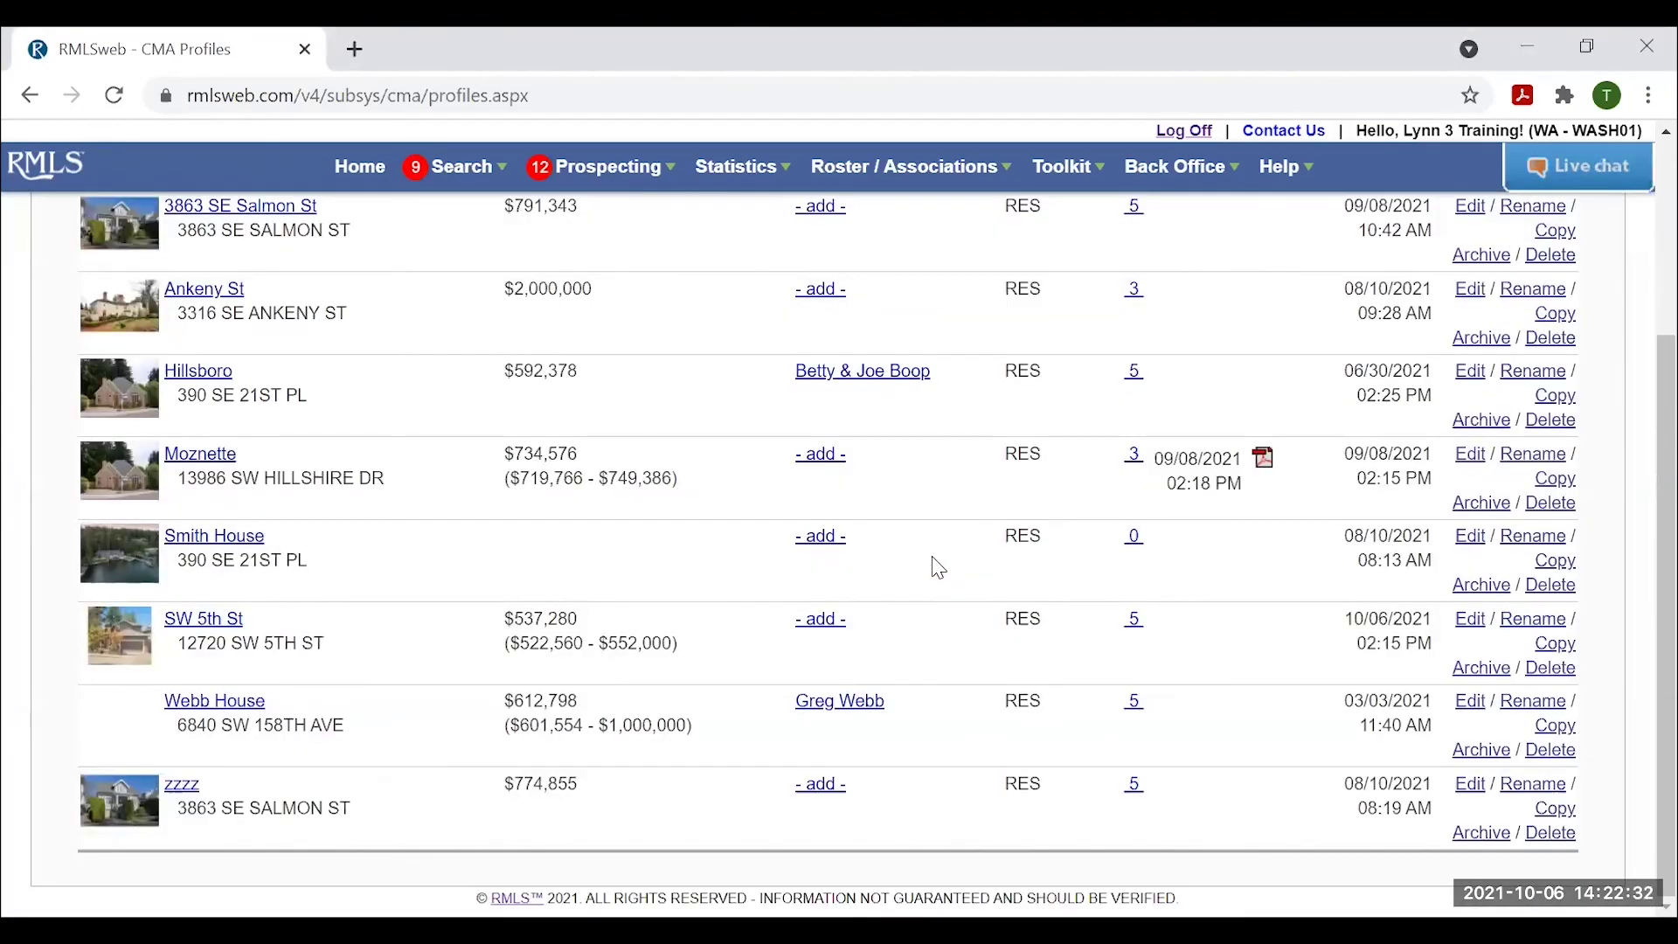
scroll(1055, 611, "up", 1)
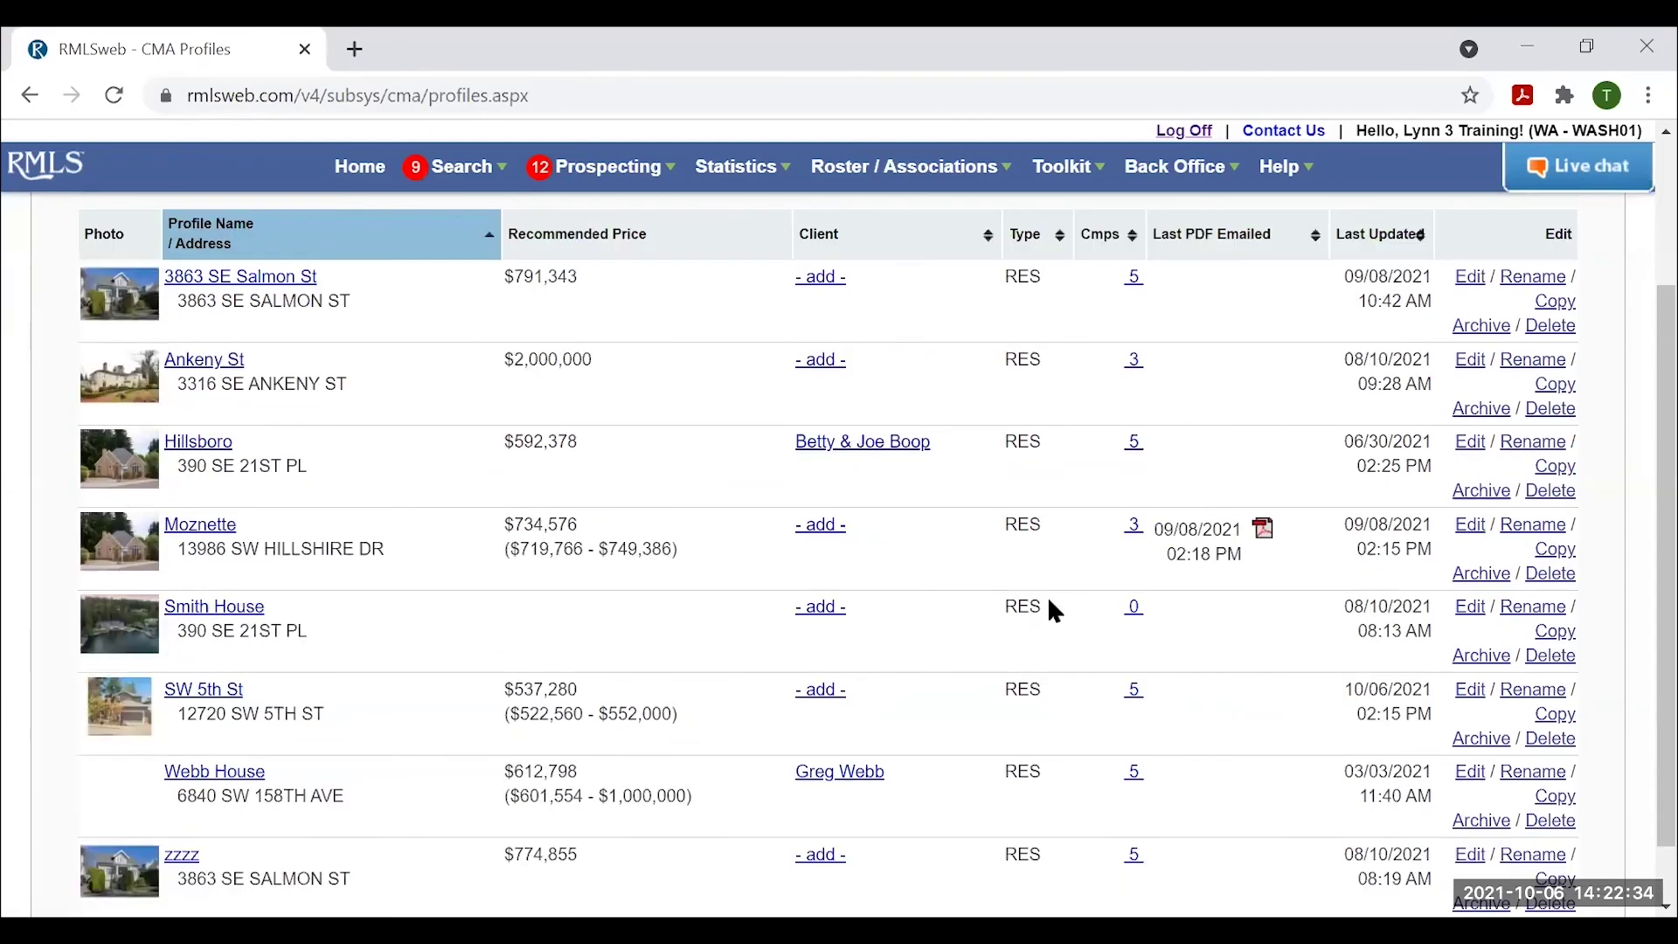
scroll(1053, 607, "up", 1)
scroll(1053, 608, "down", 2)
scroll(1053, 607, "up", 2)
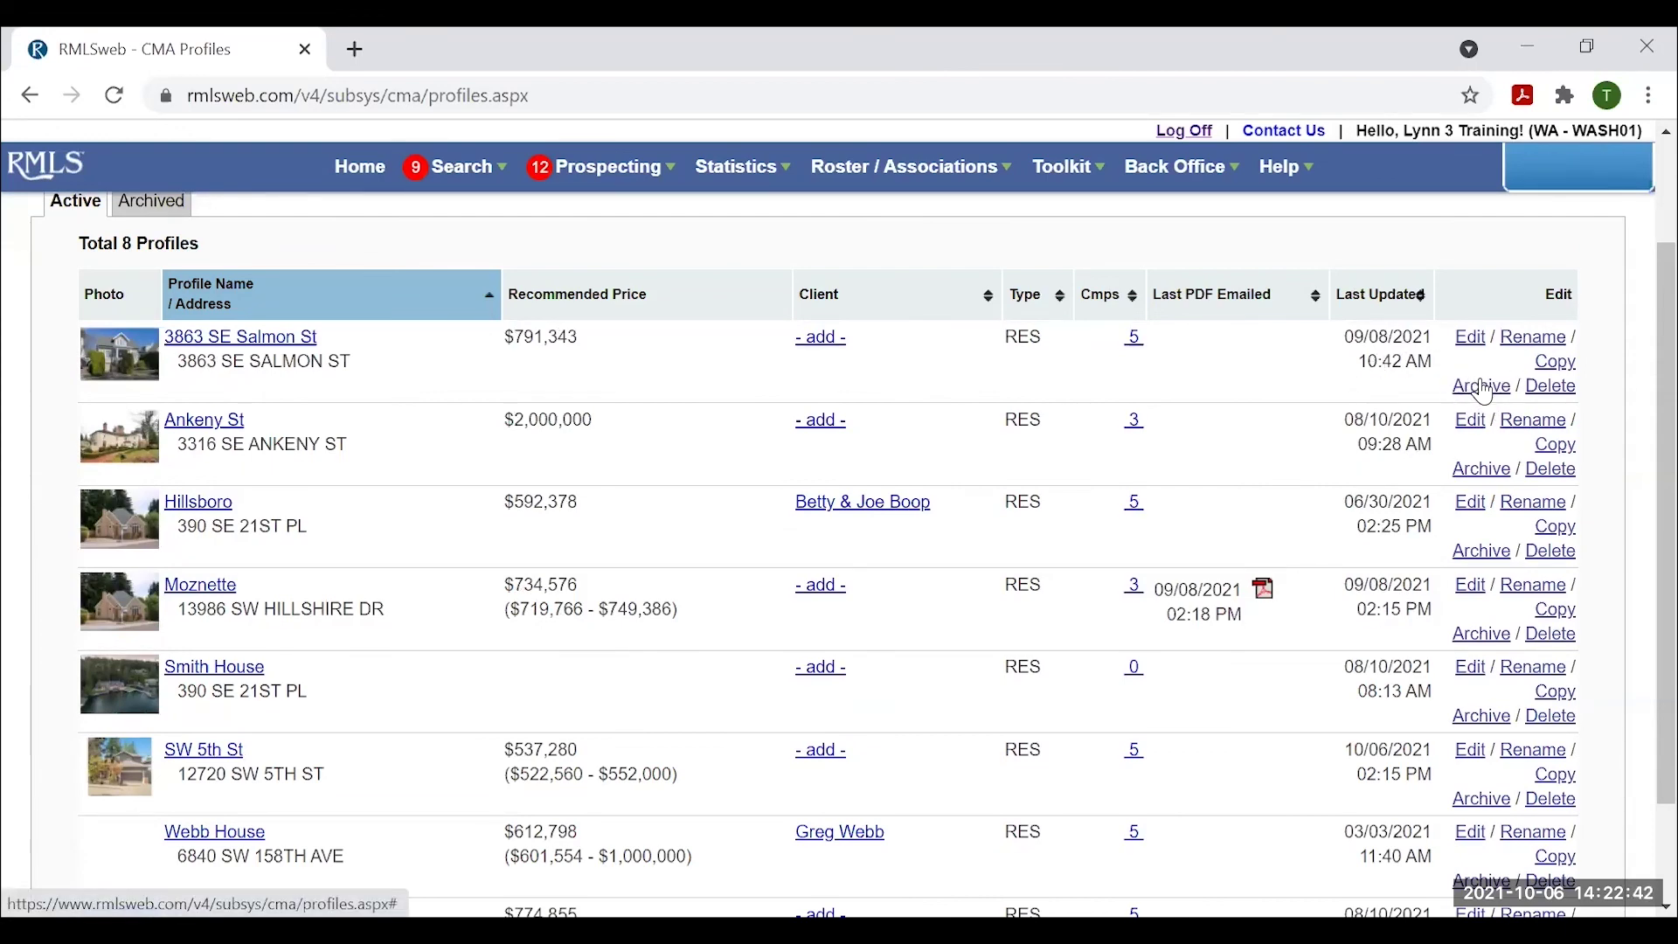
left_click(1483, 389)
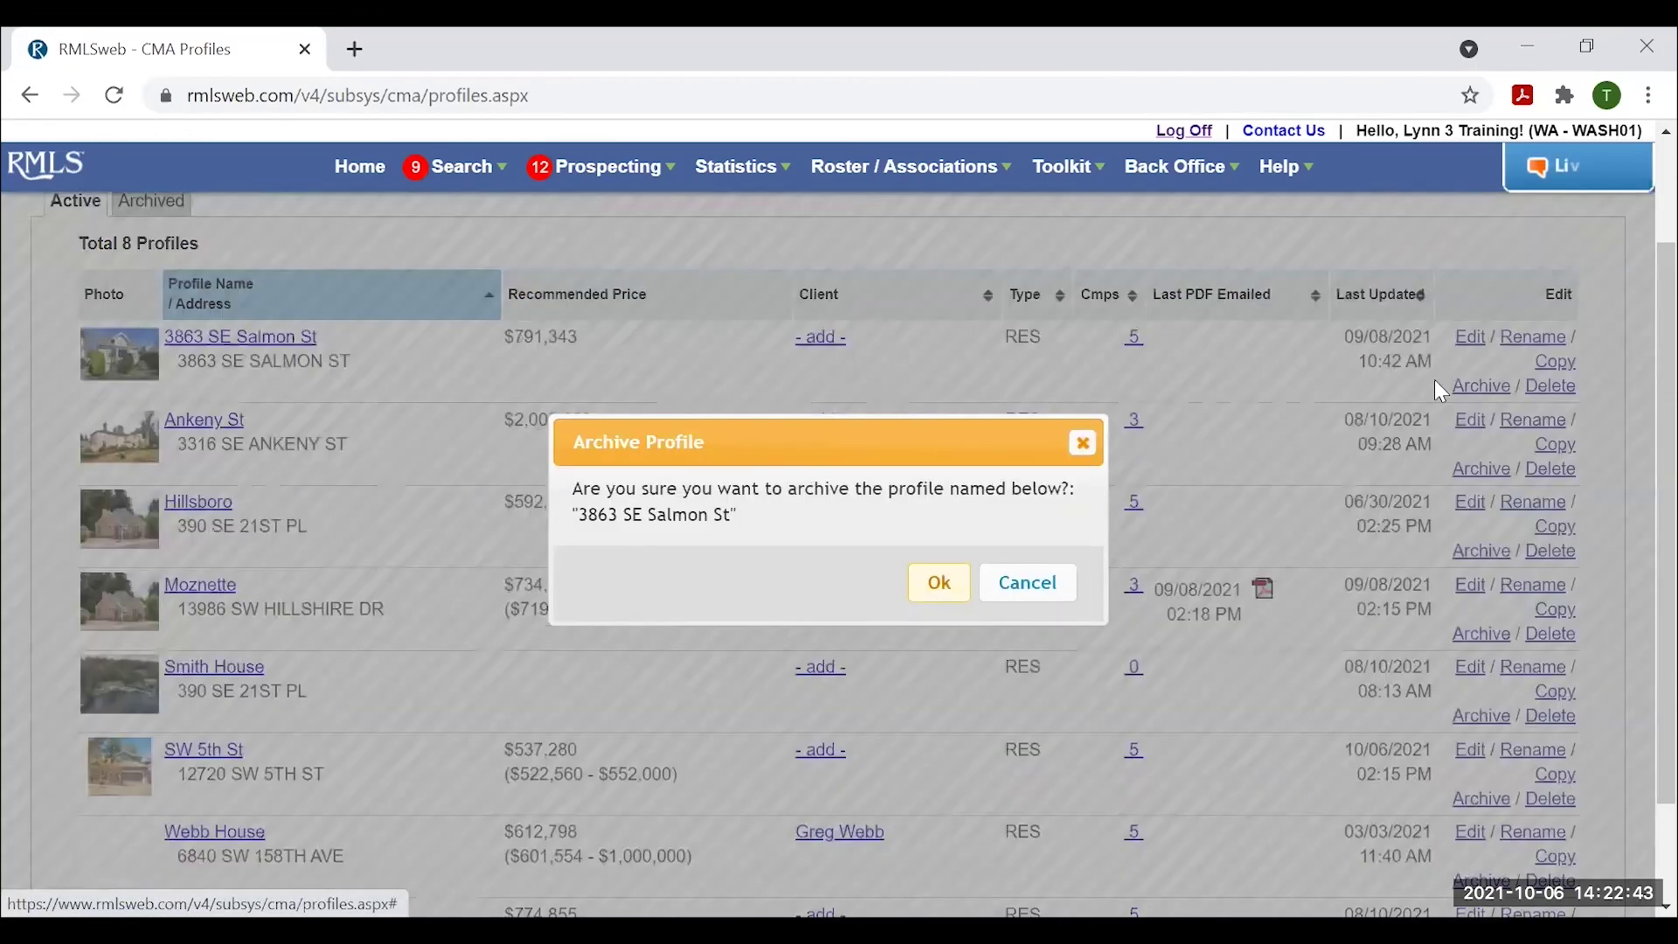
left_click(942, 583)
scroll(638, 528, "up", 2)
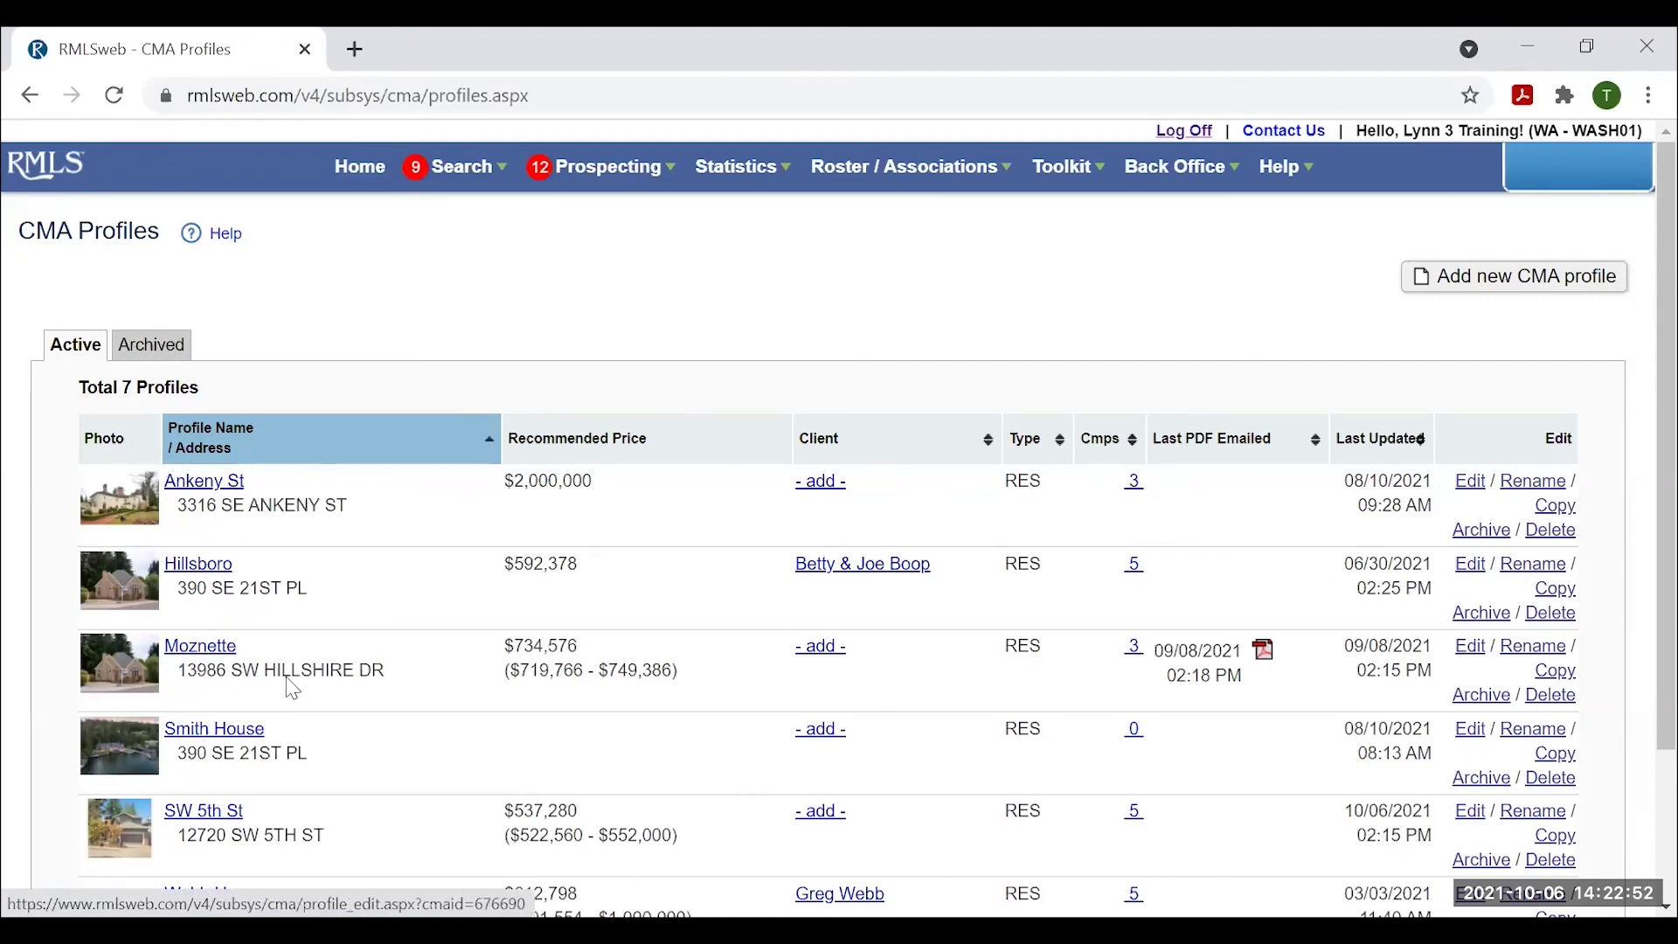
left_click(163, 348)
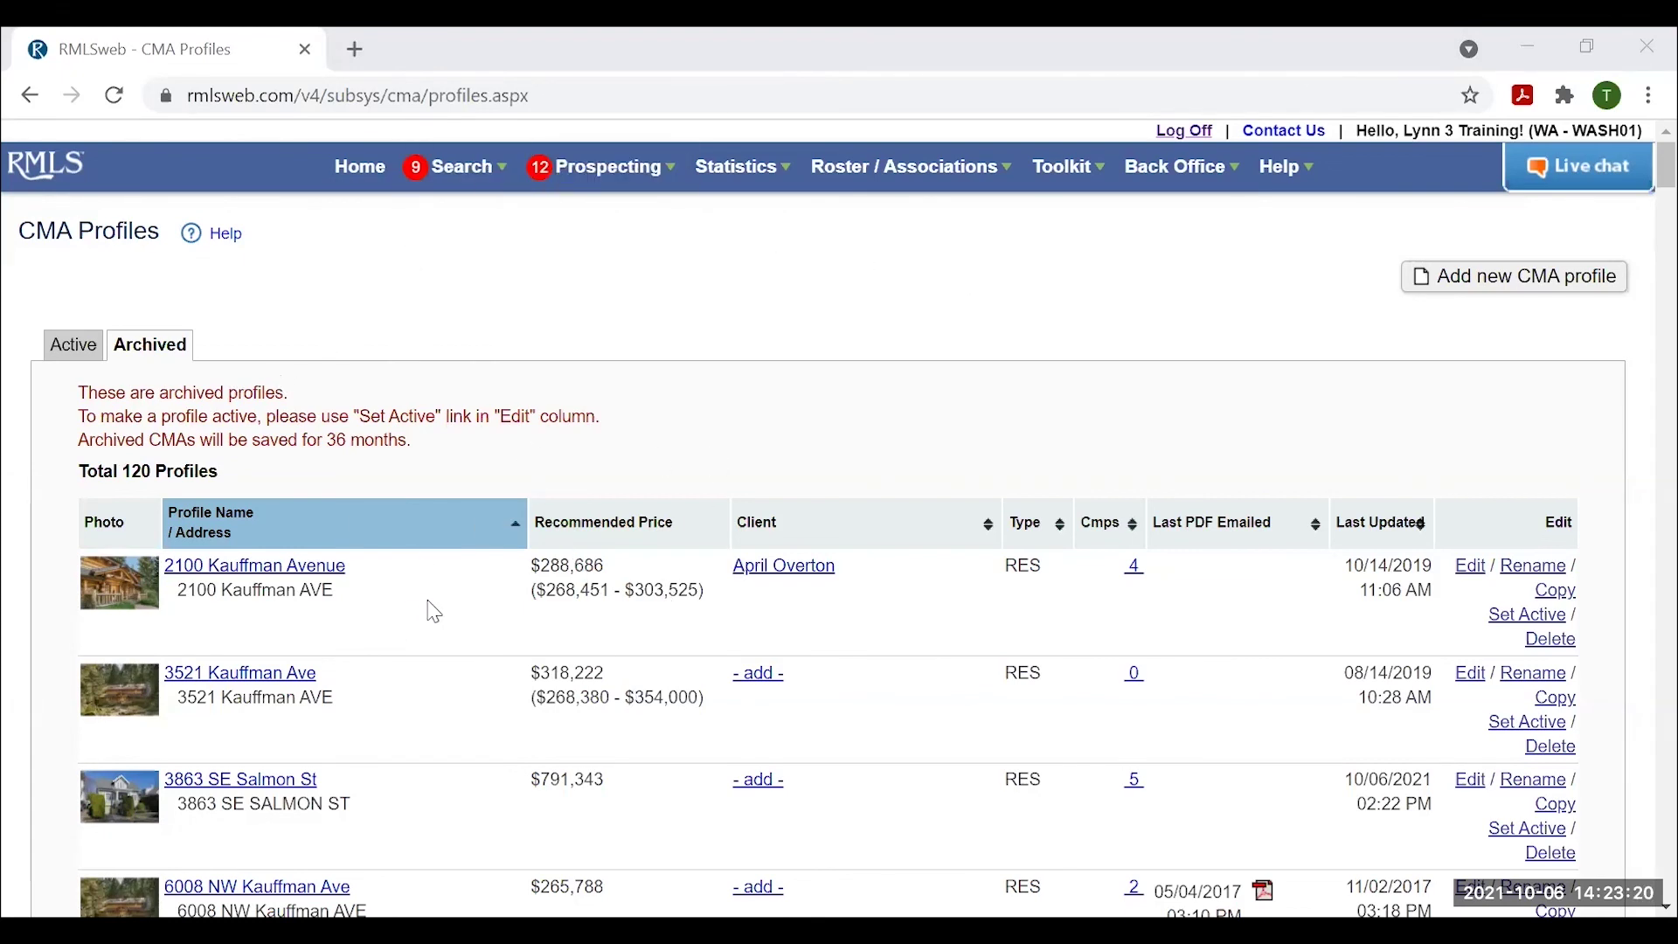
Switch back to the 7 Active CMA profiles and bring up the Help tutorial links.
left_click(78, 344)
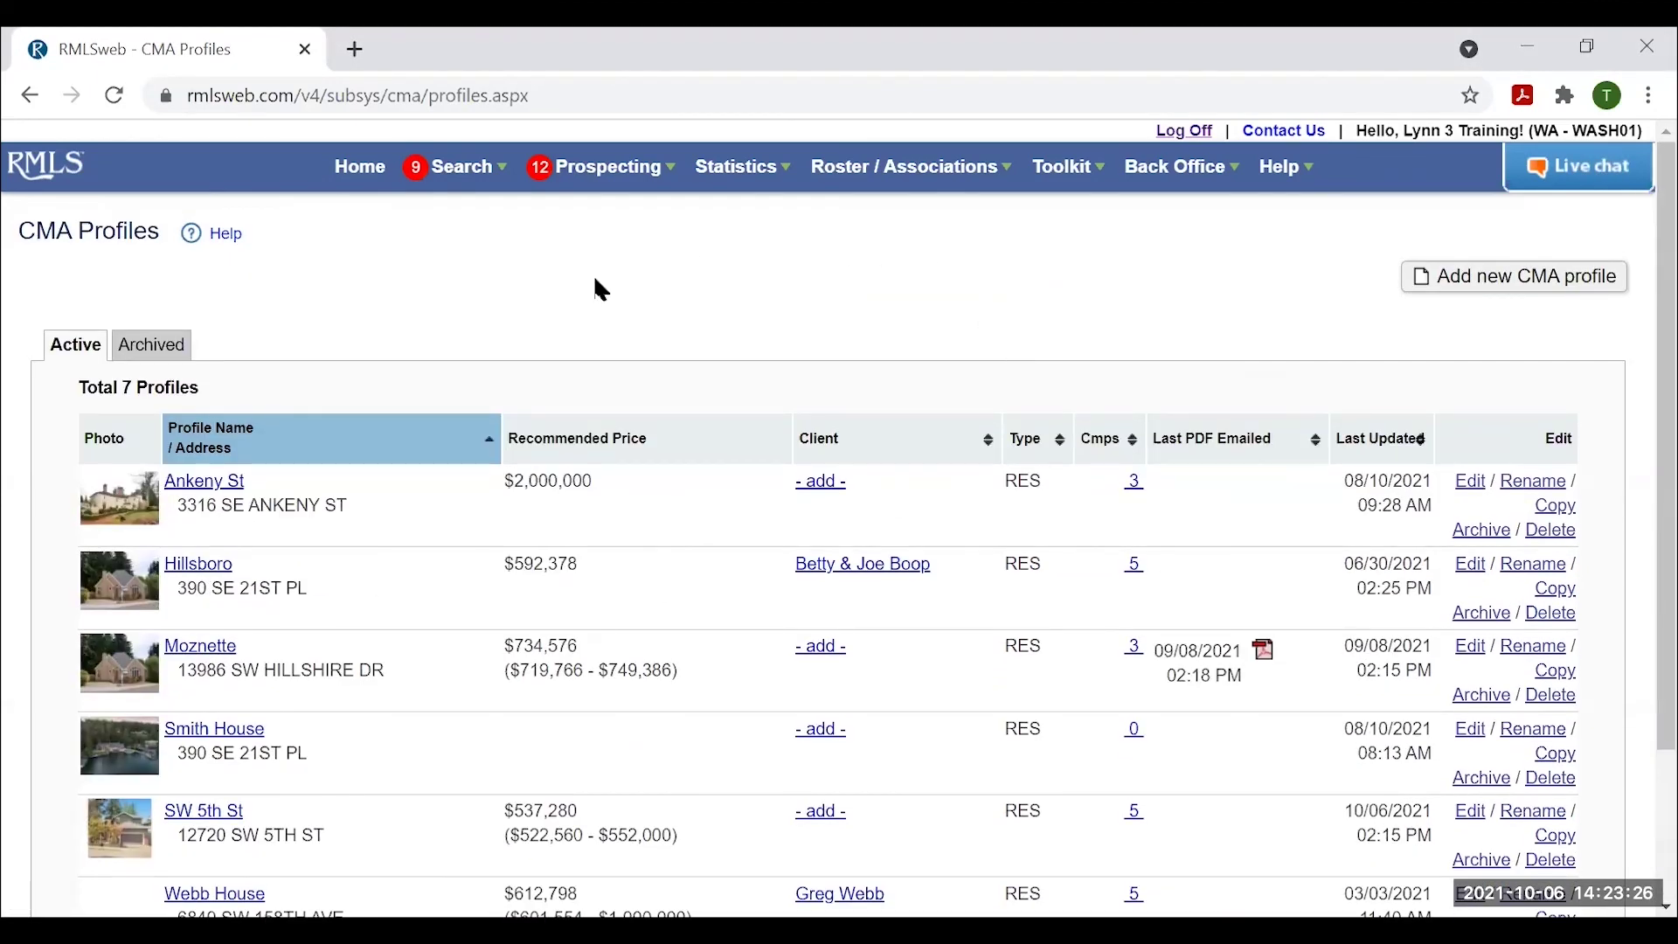
left_click(226, 236)
Browse the Toolkit Training/Support Resources videos page, including the CMA video.
mouse_move(1068, 178)
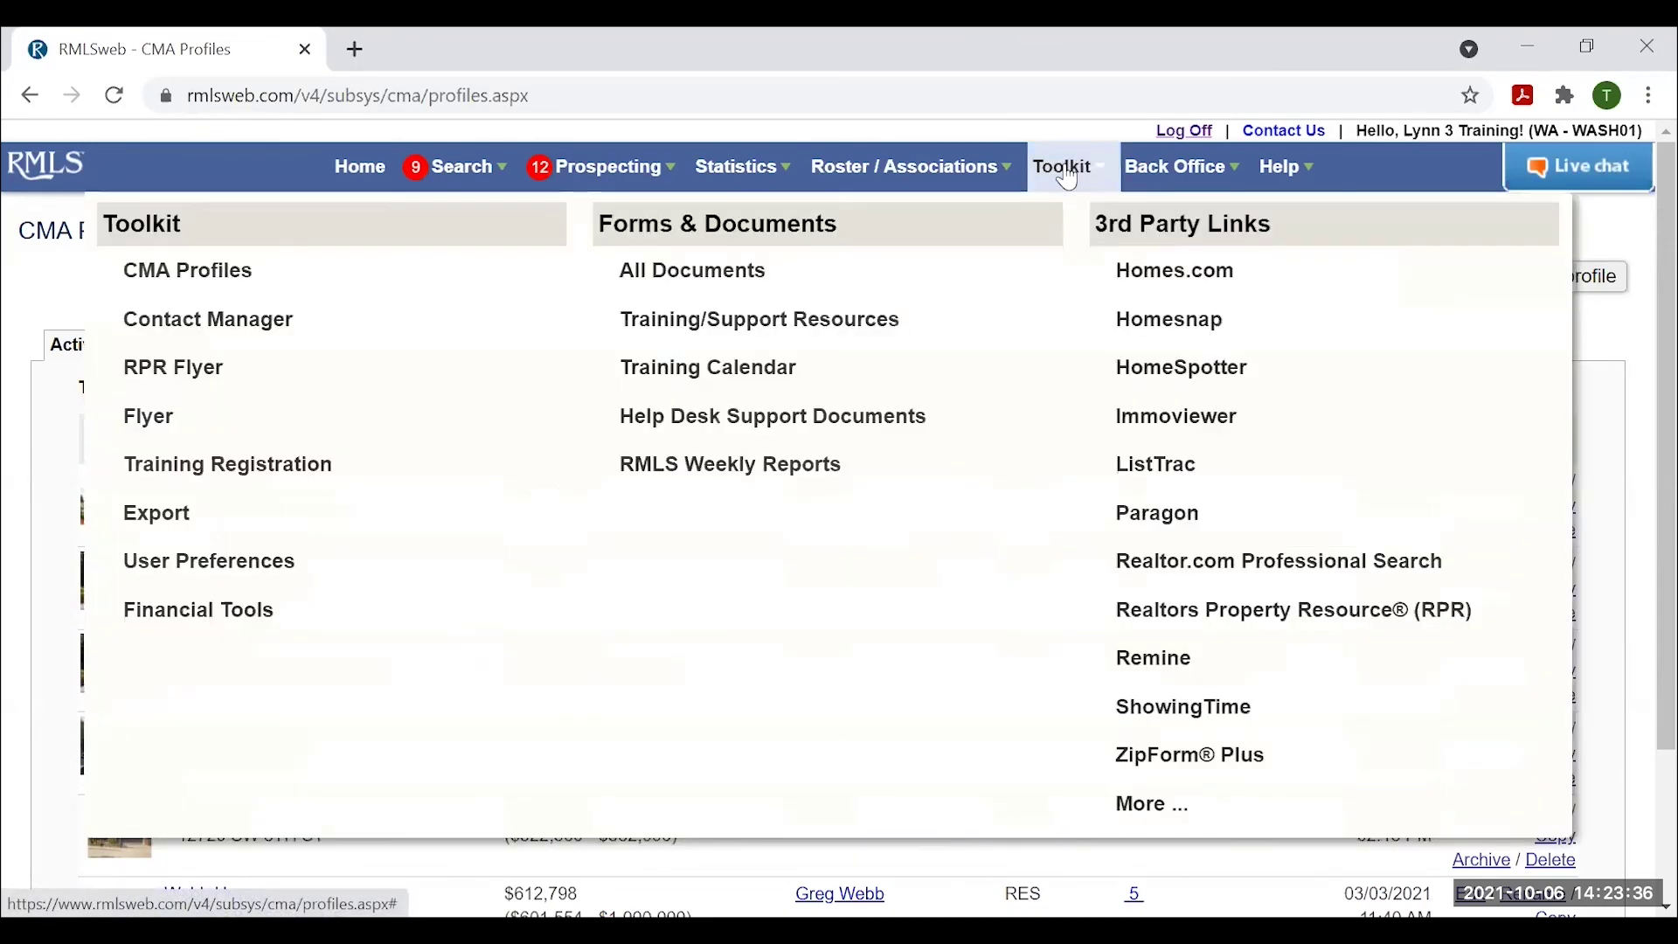
left_click(675, 321)
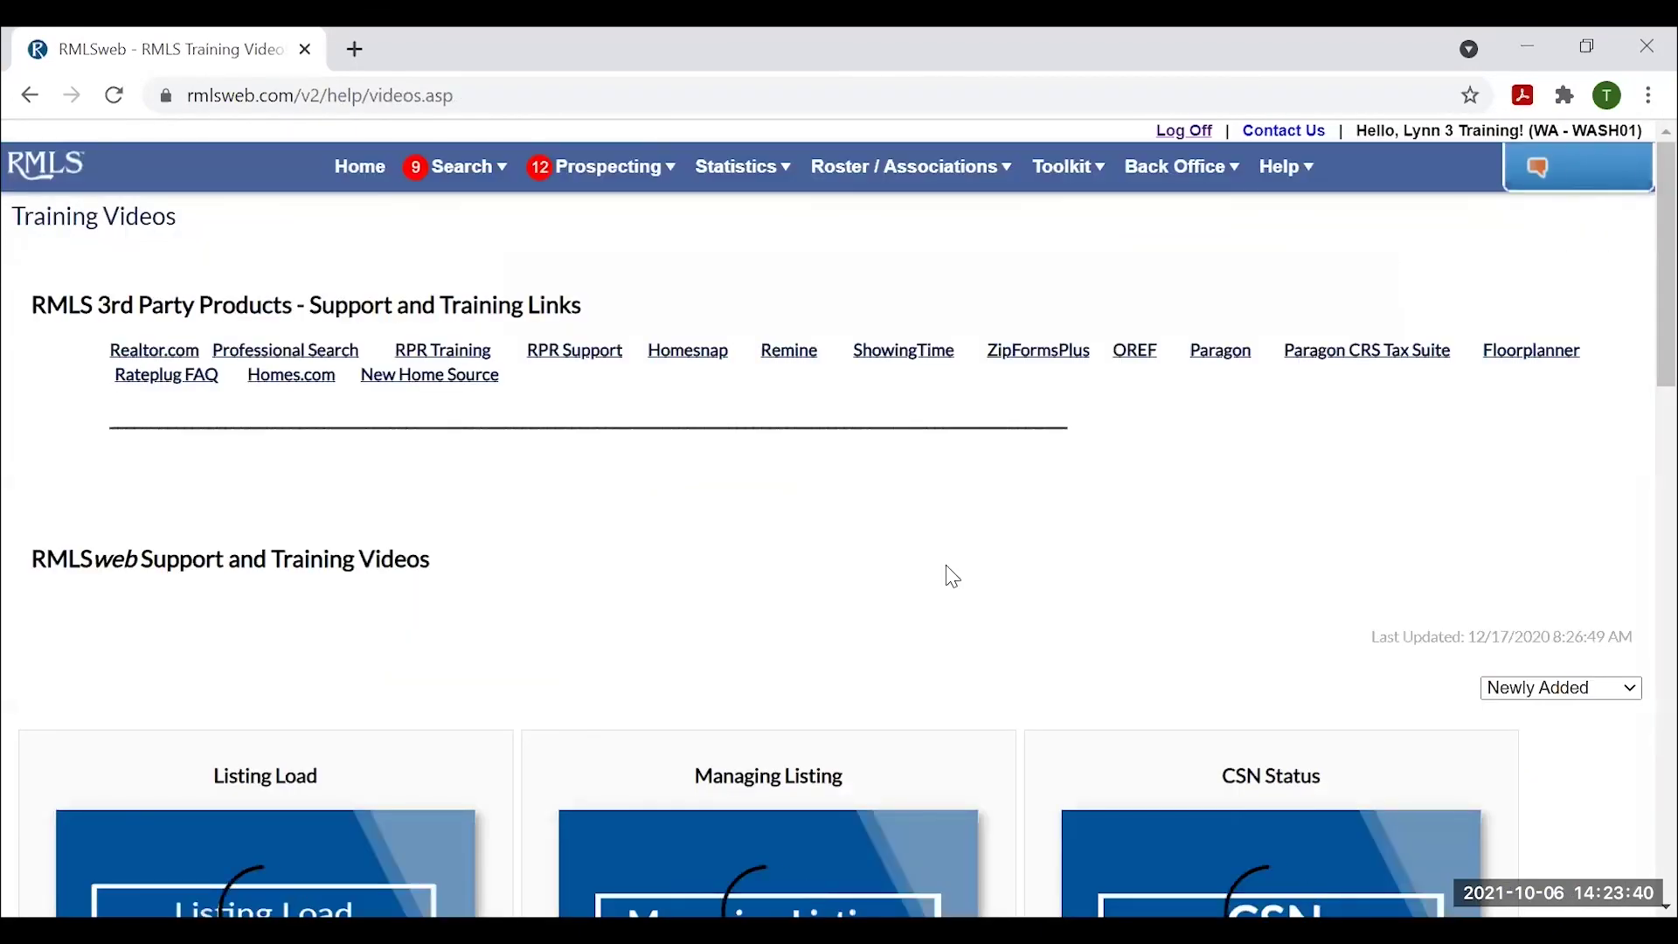
scroll(957, 576, "down", 5)
scroll(956, 577, "down", 6)
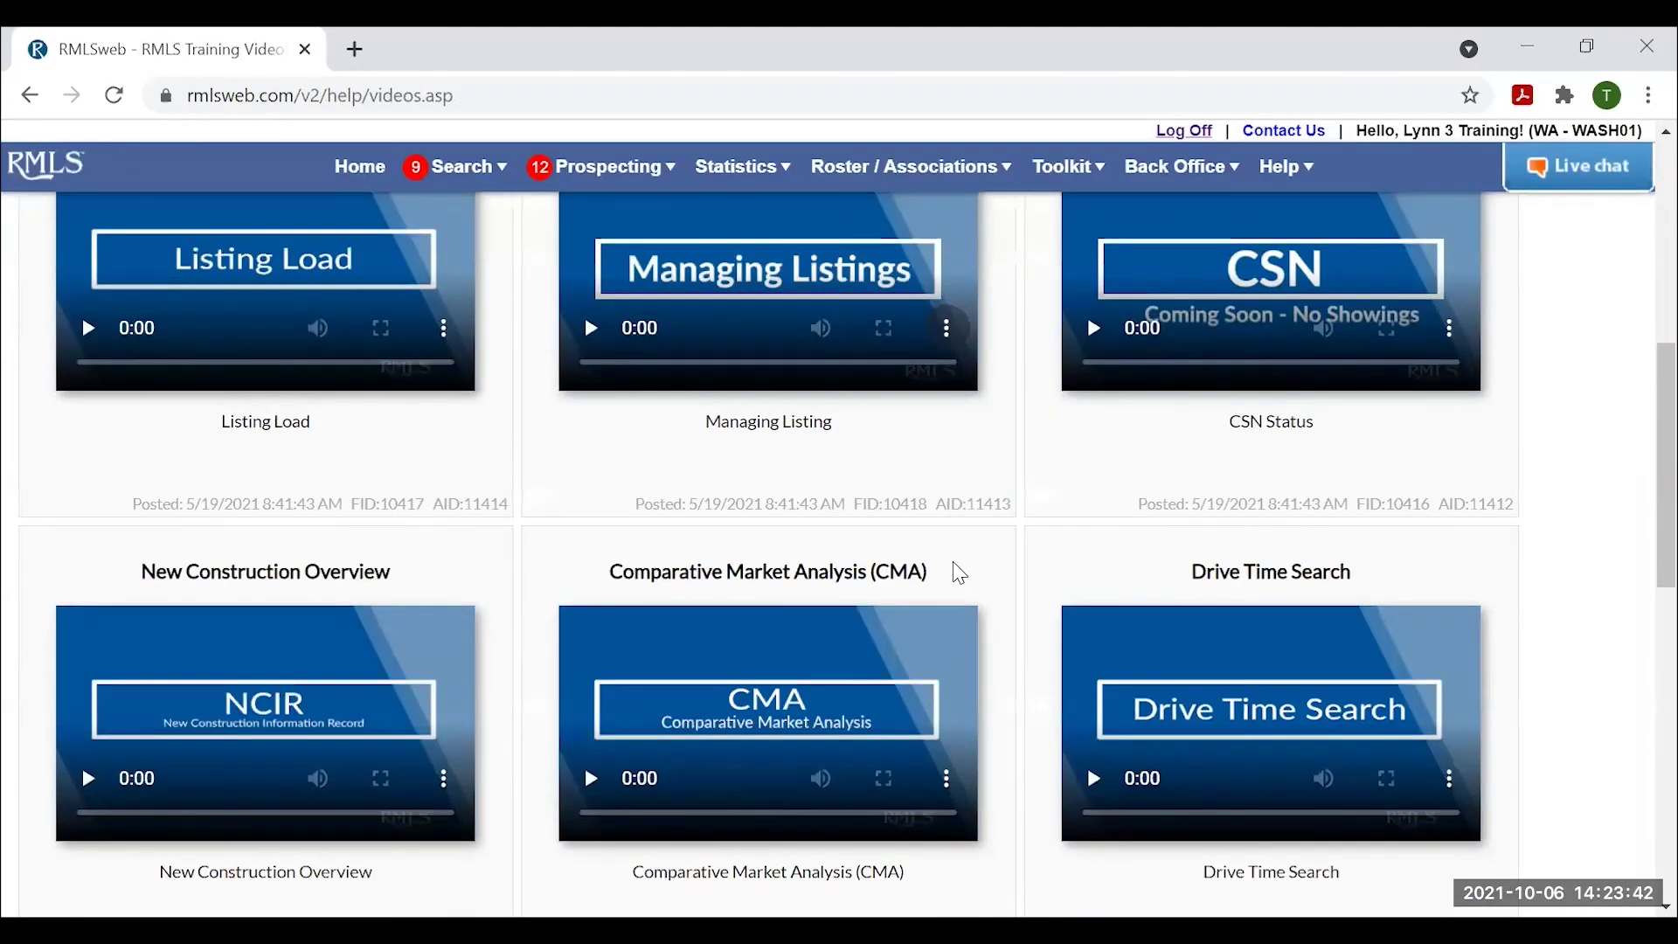
scroll(982, 562, "up", 2)
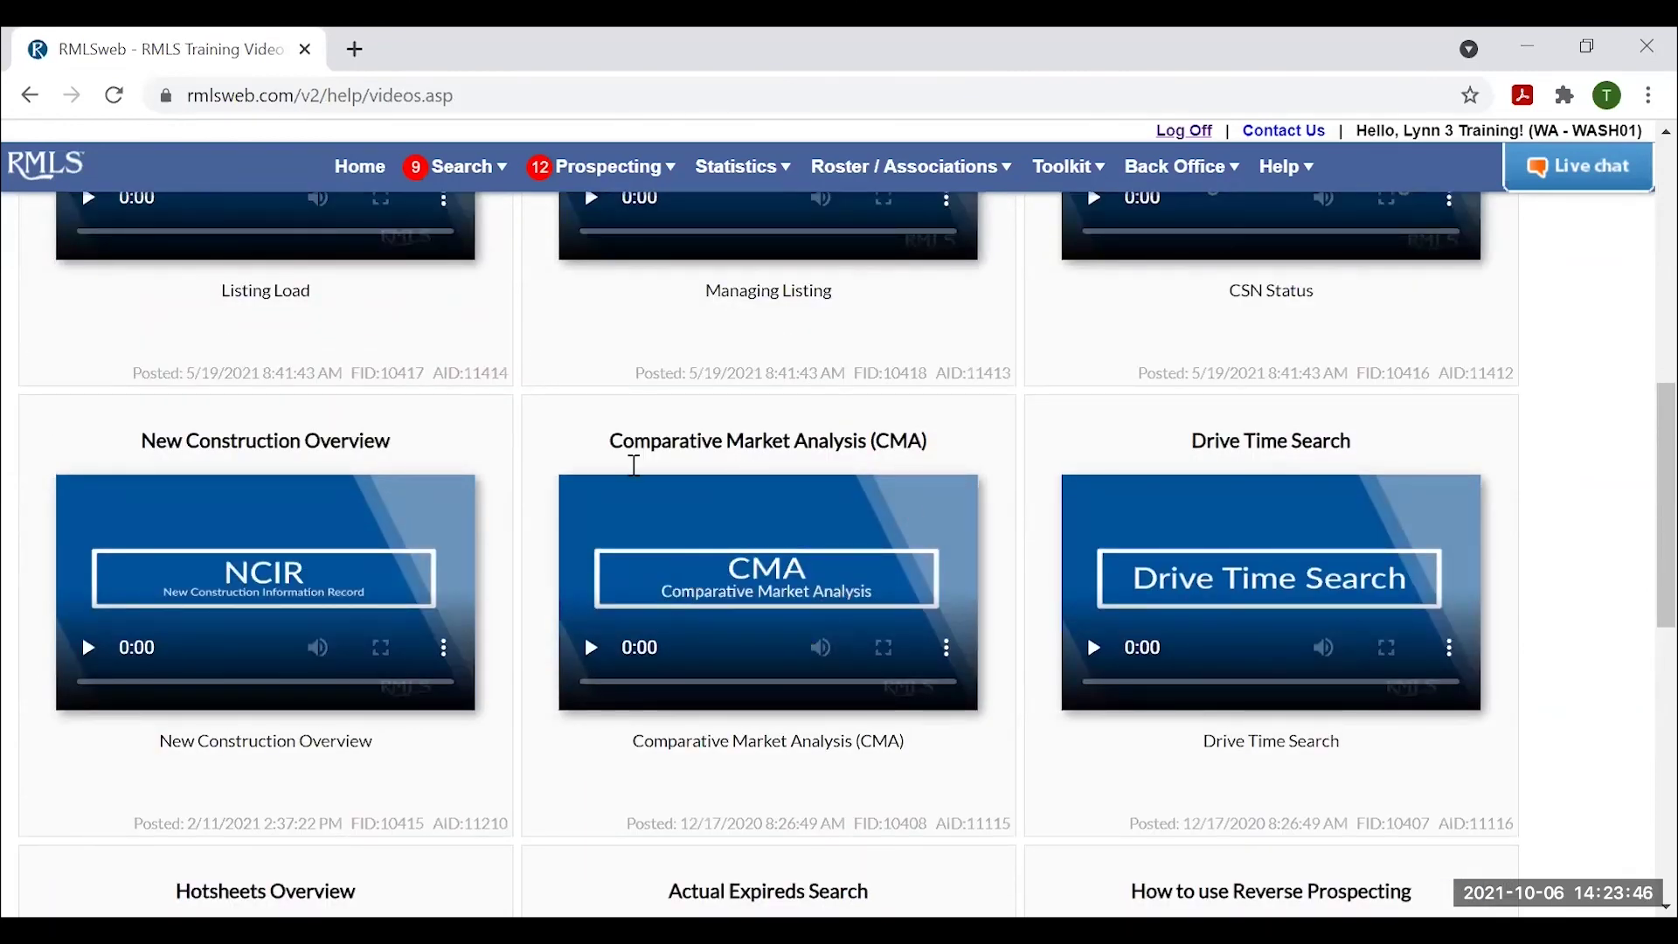
scroll(821, 607, "up", 3)
scroll(826, 618, "down", 2)
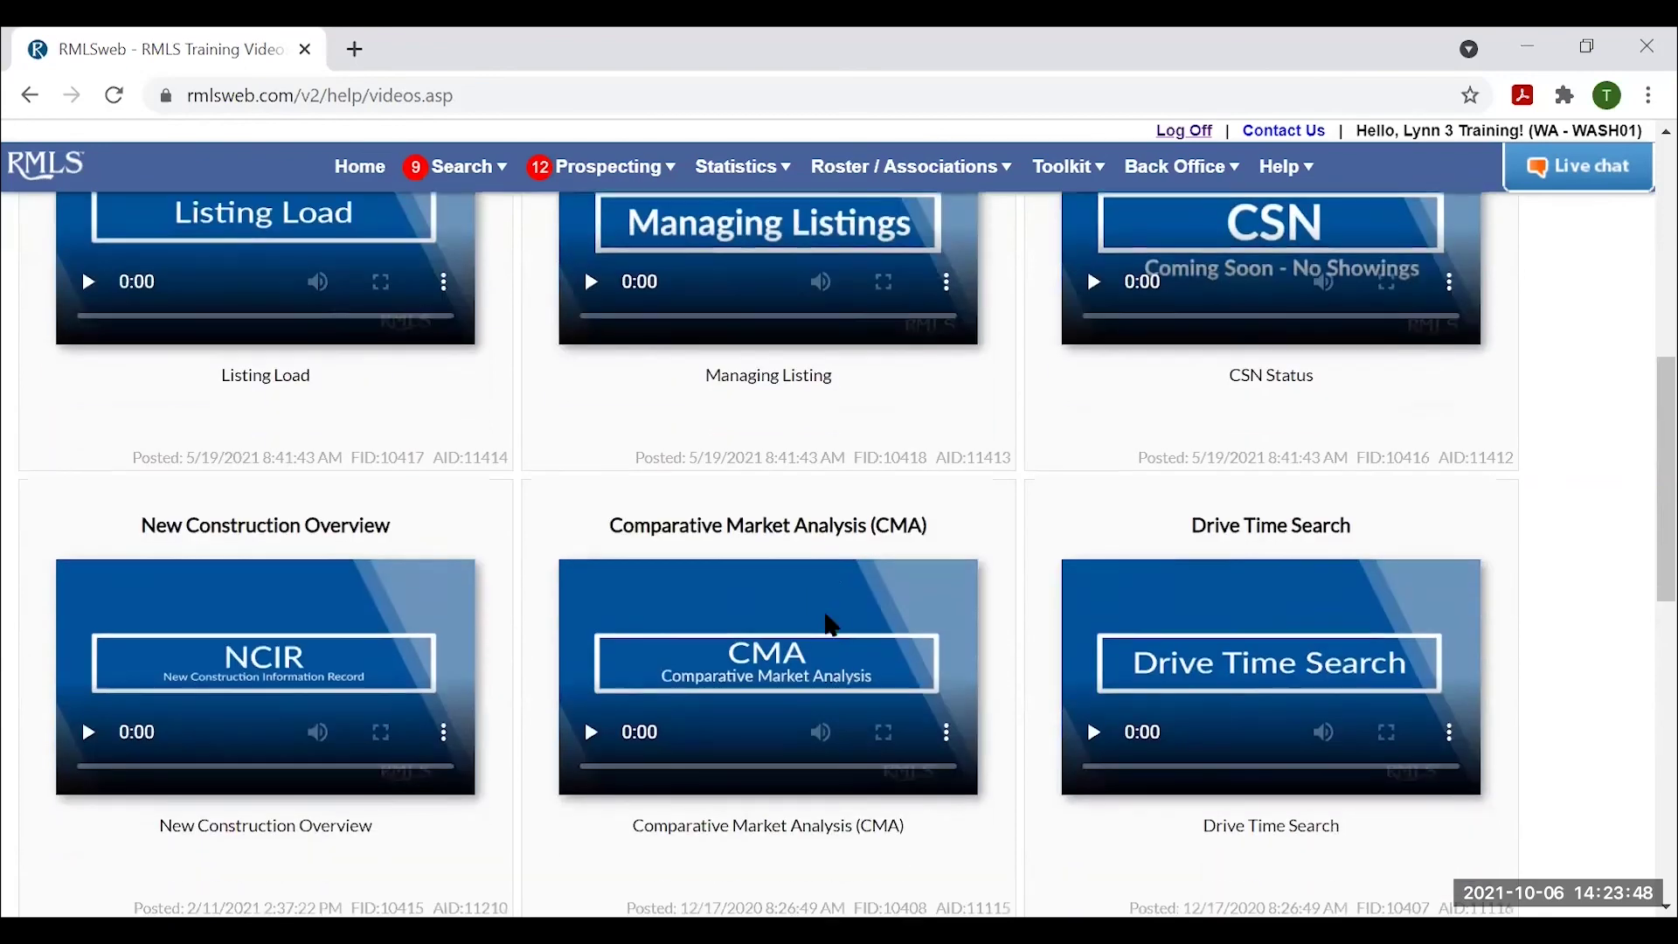
scroll(830, 623, "down", 1)
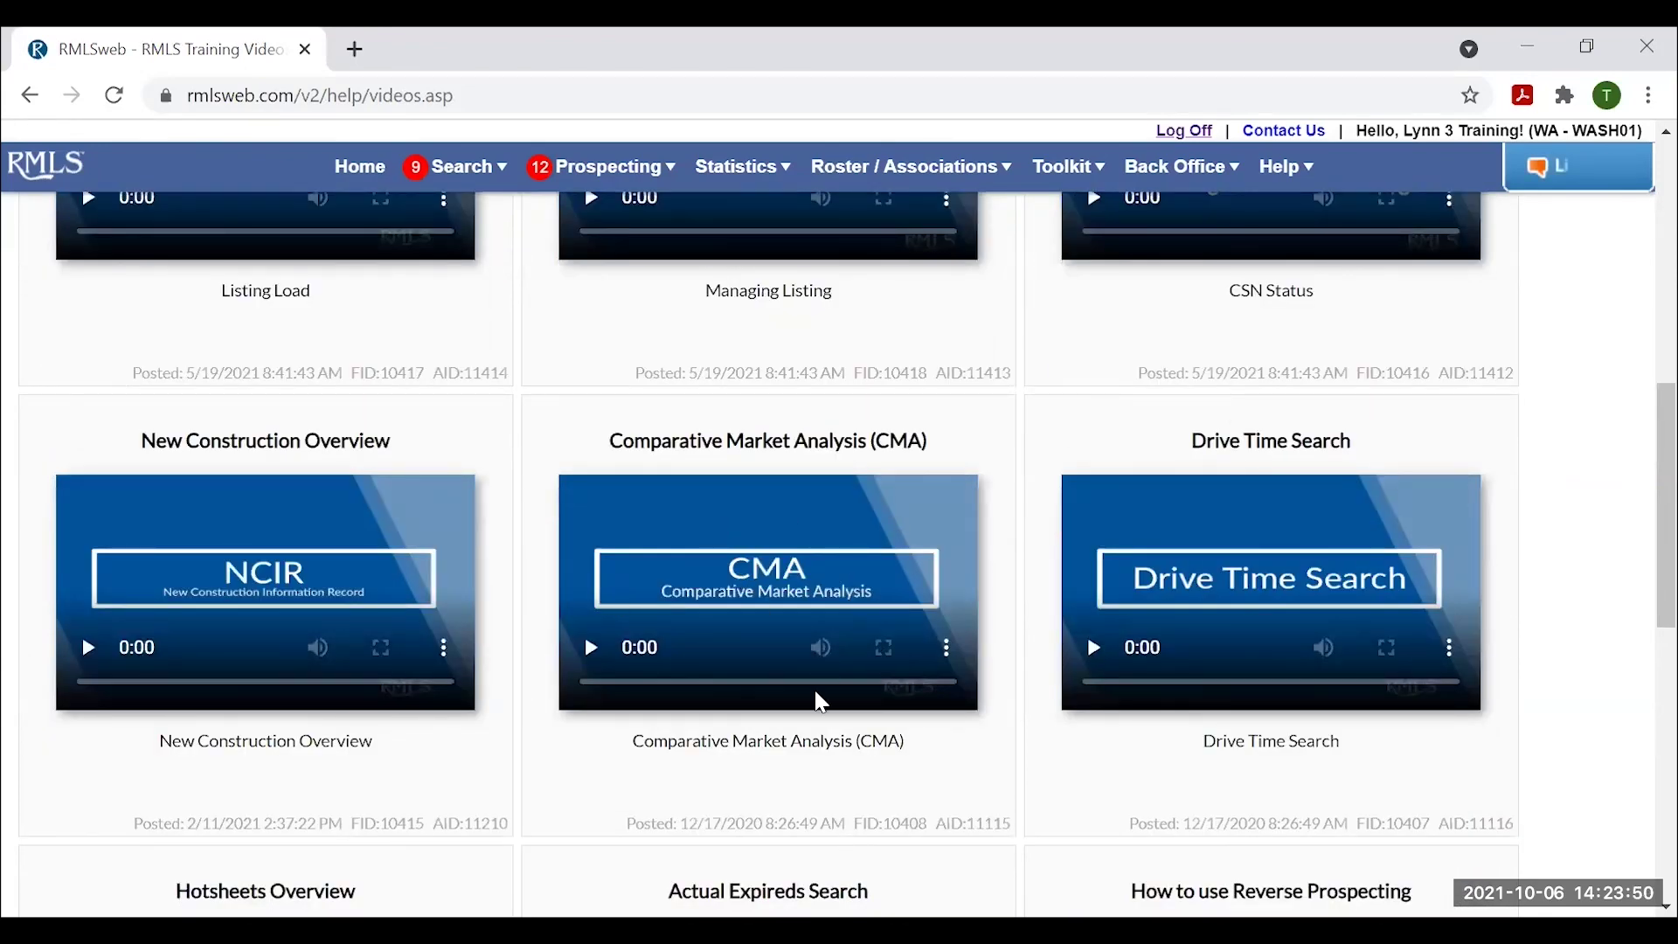
Open the RMLS Contact Info page with Help Desk details through Live chat.
scroll(864, 691, "up", 9)
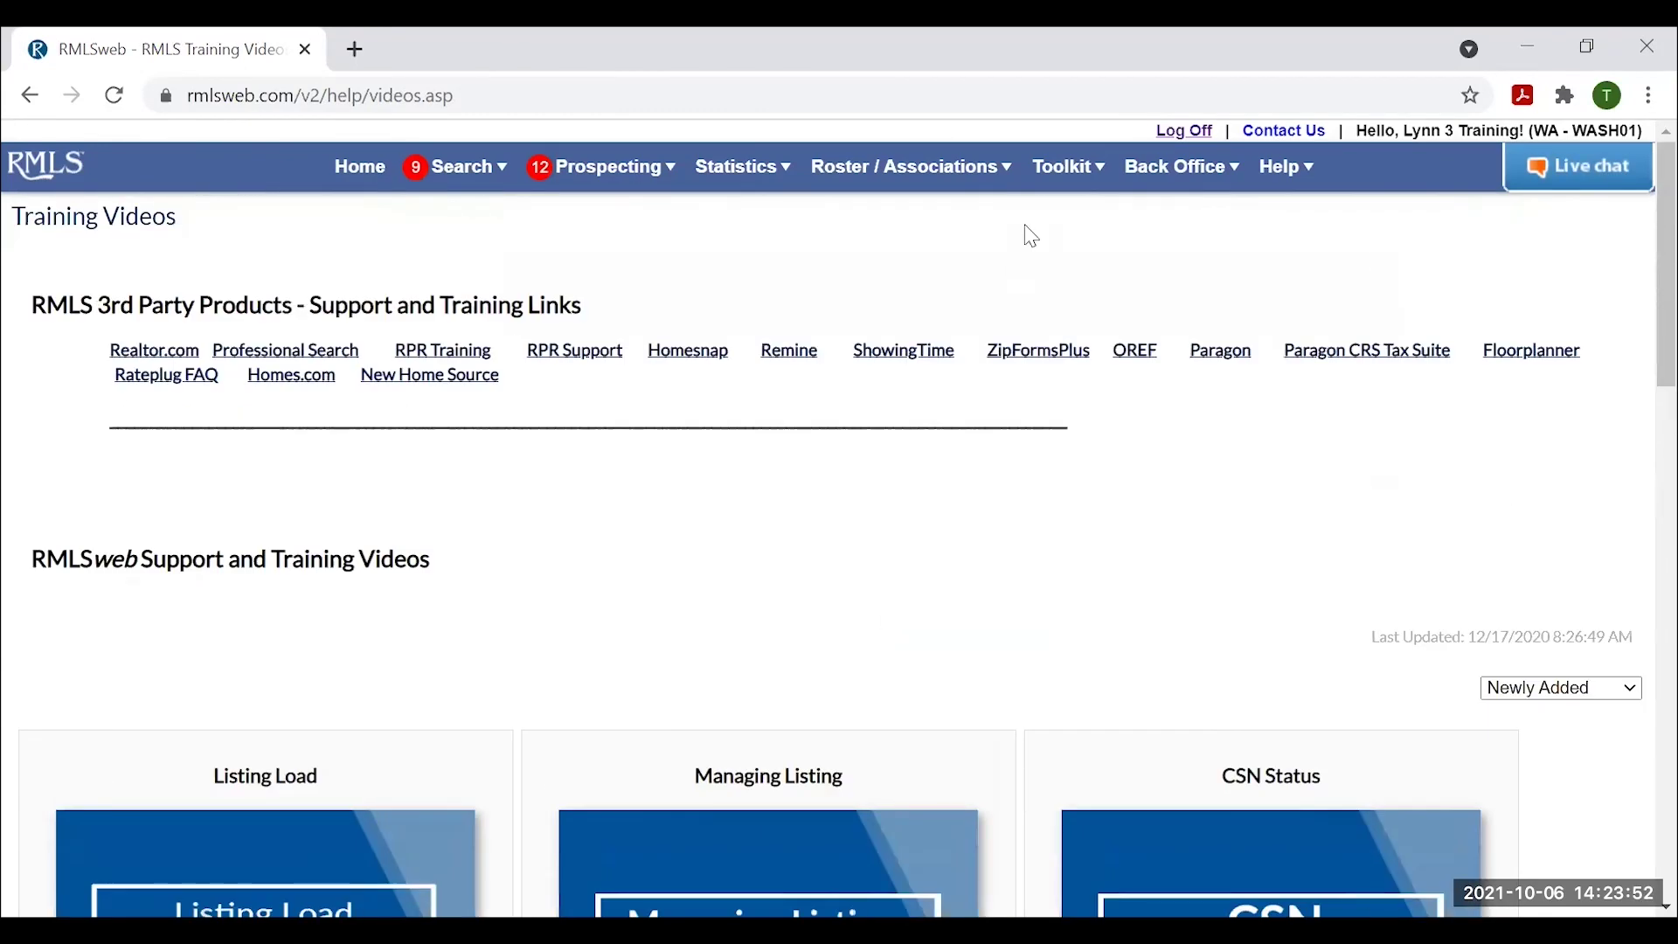
mouse_move(1073, 169)
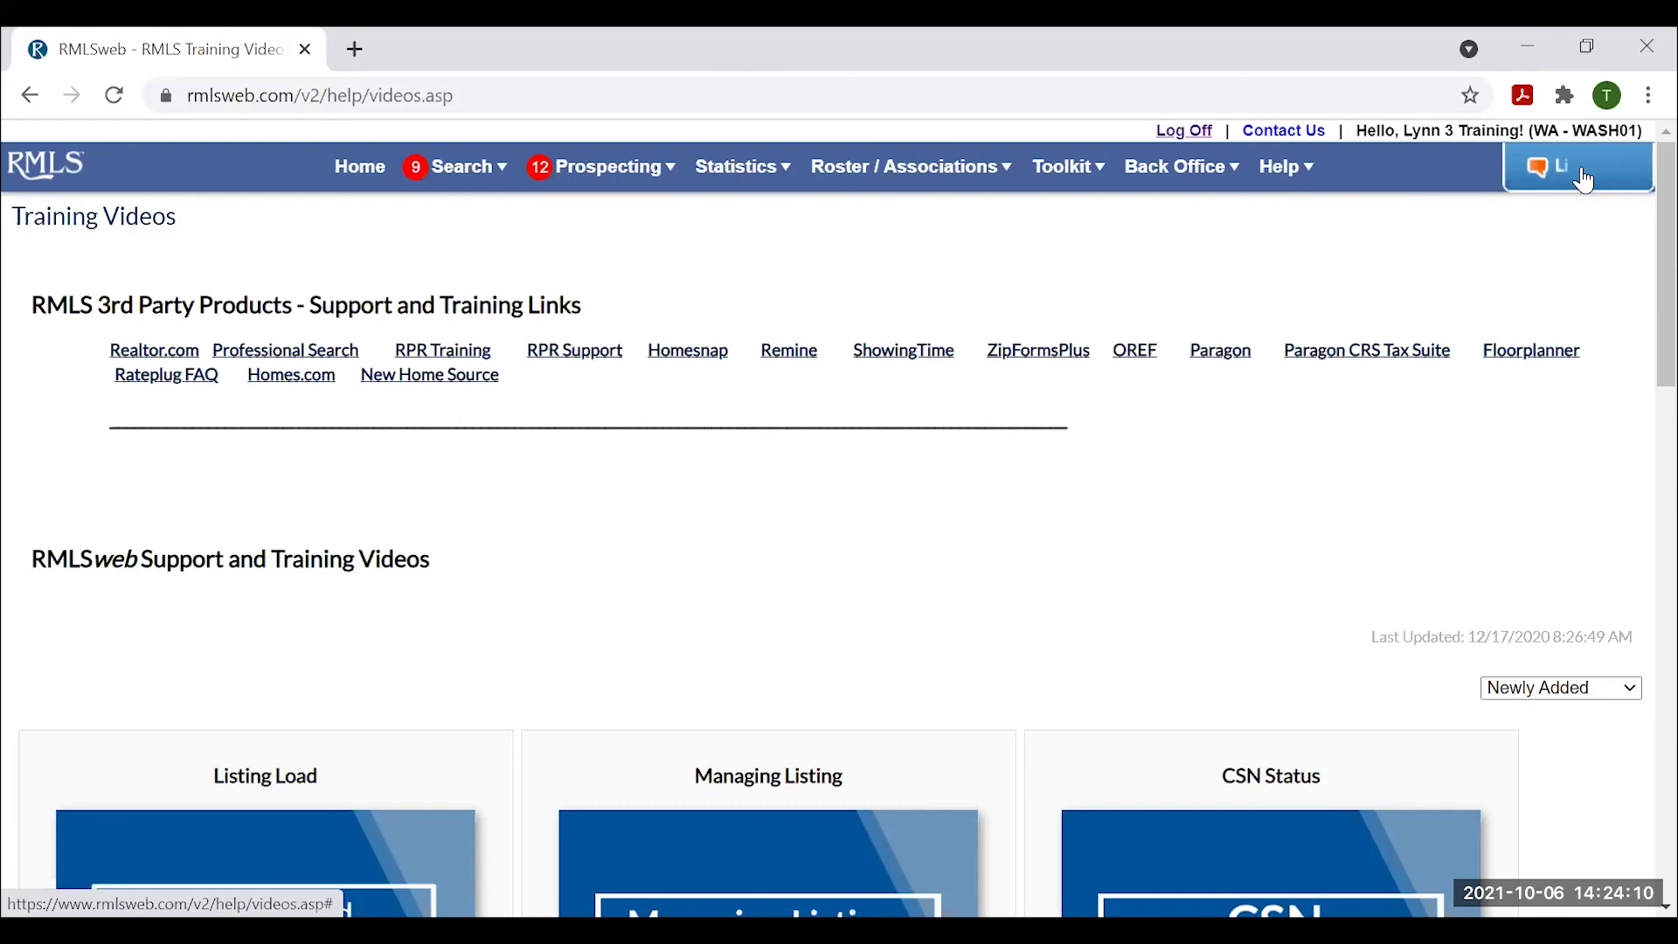
left_click(1586, 168)
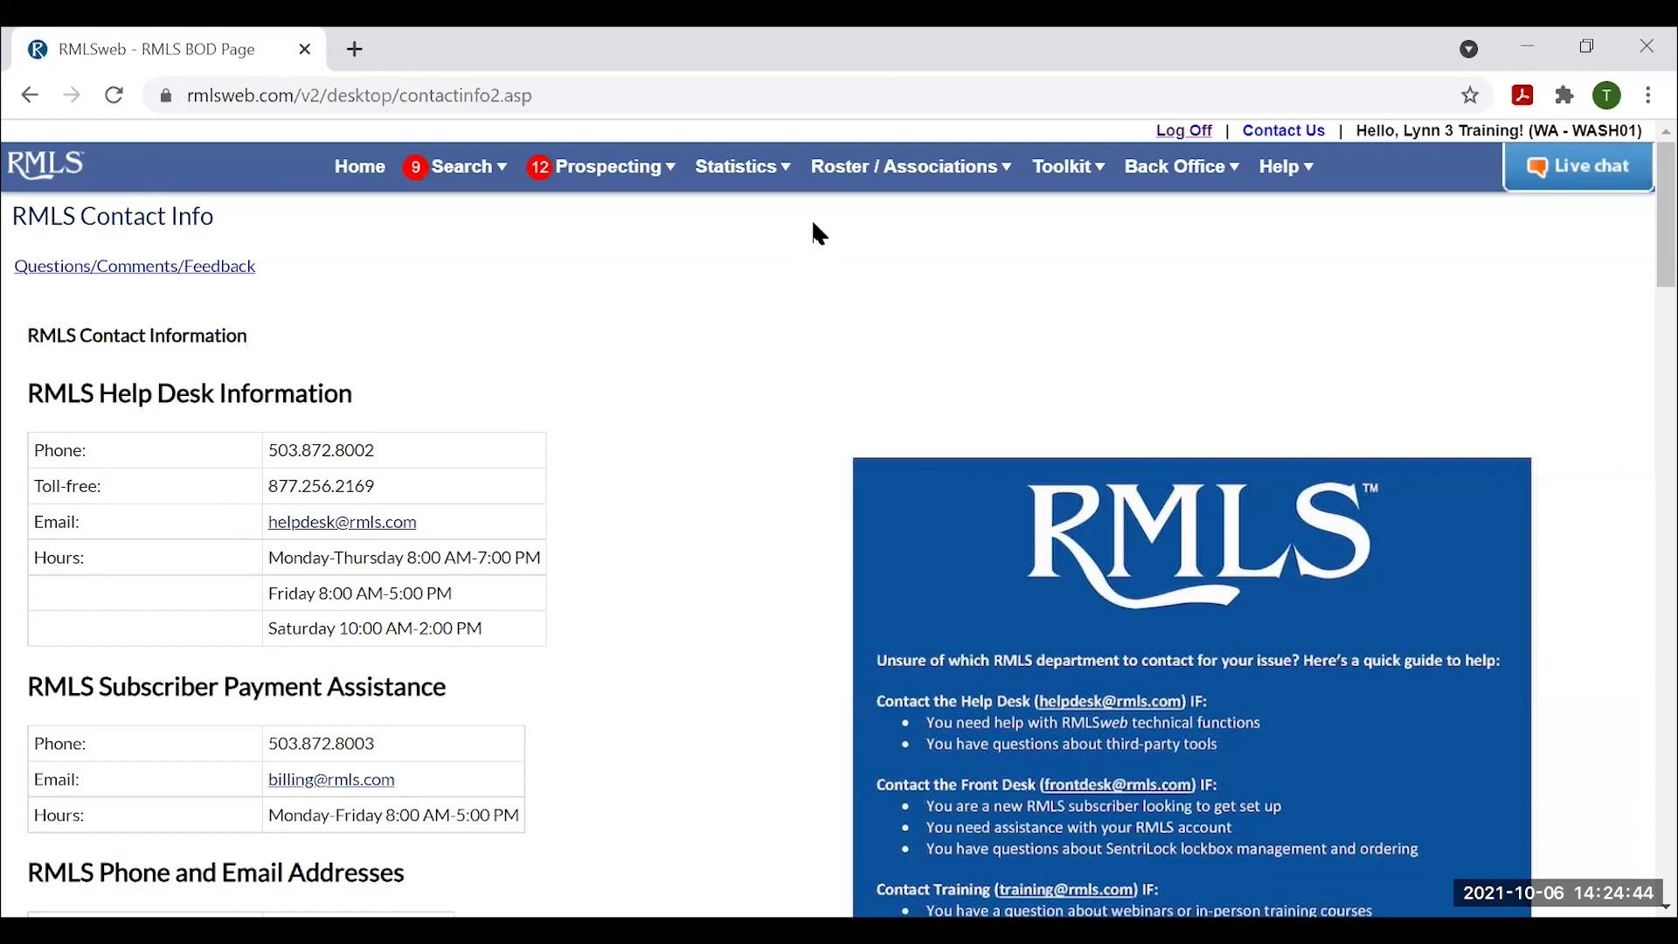
Return to CMA Profiles through the Toolkit menu, showing the 7 active profiles.
left_click(1065, 166)
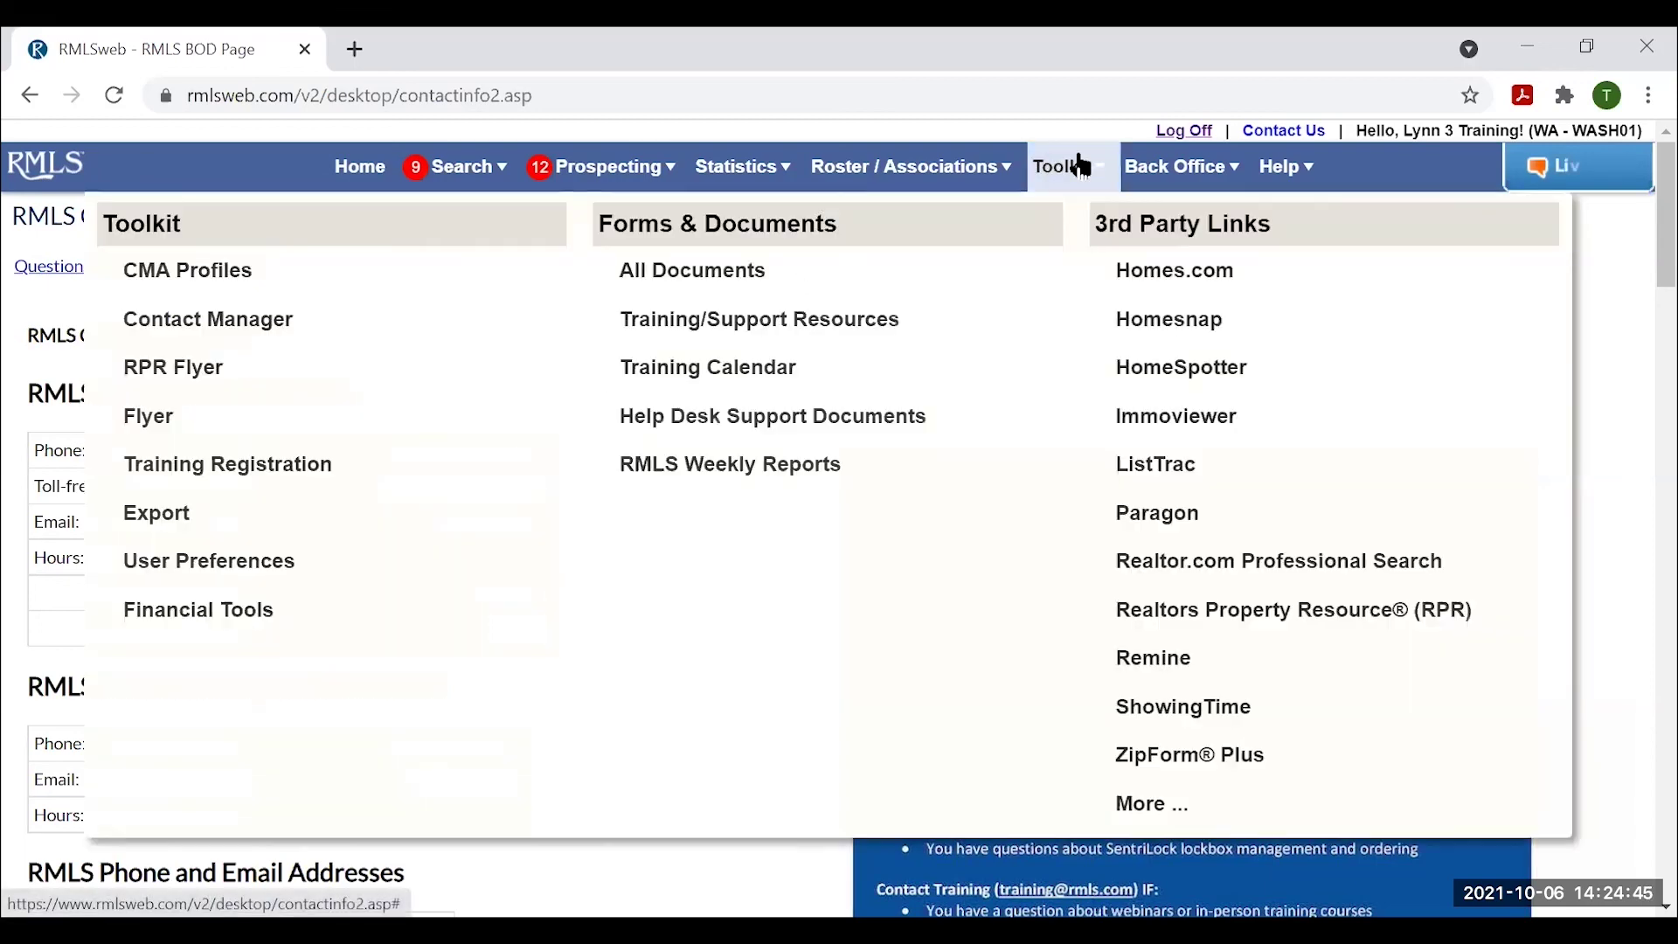
left_click(212, 274)
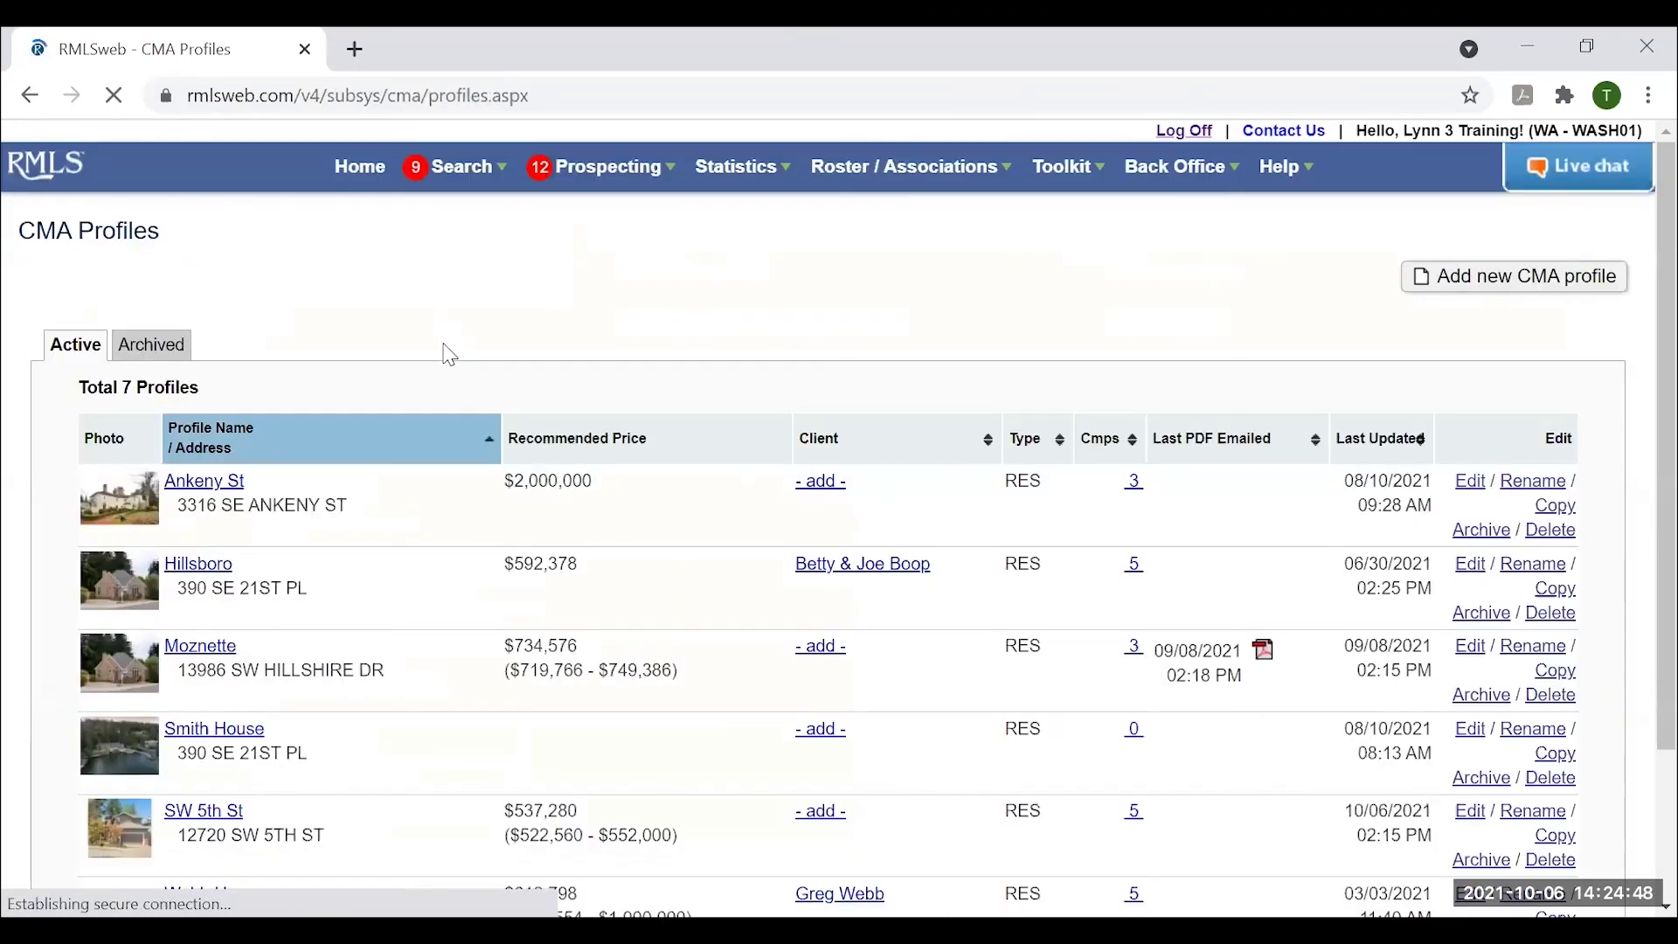